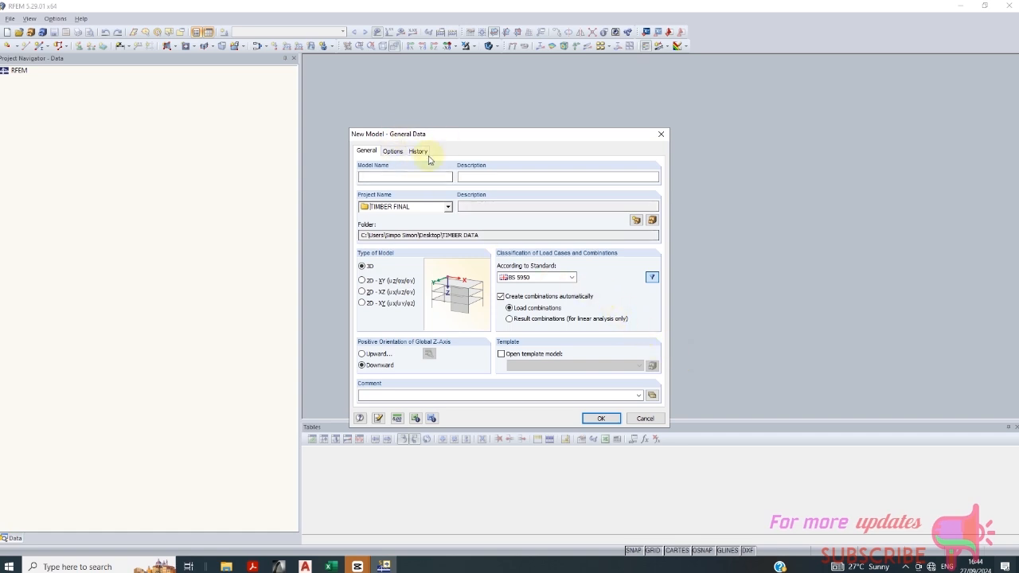
Step: Switch to AutoCAD and review the overall sheet of floor plans for the mixed-use building in Drawing1.dwg
{"action": "left_click", "coordinate": [305, 566]}
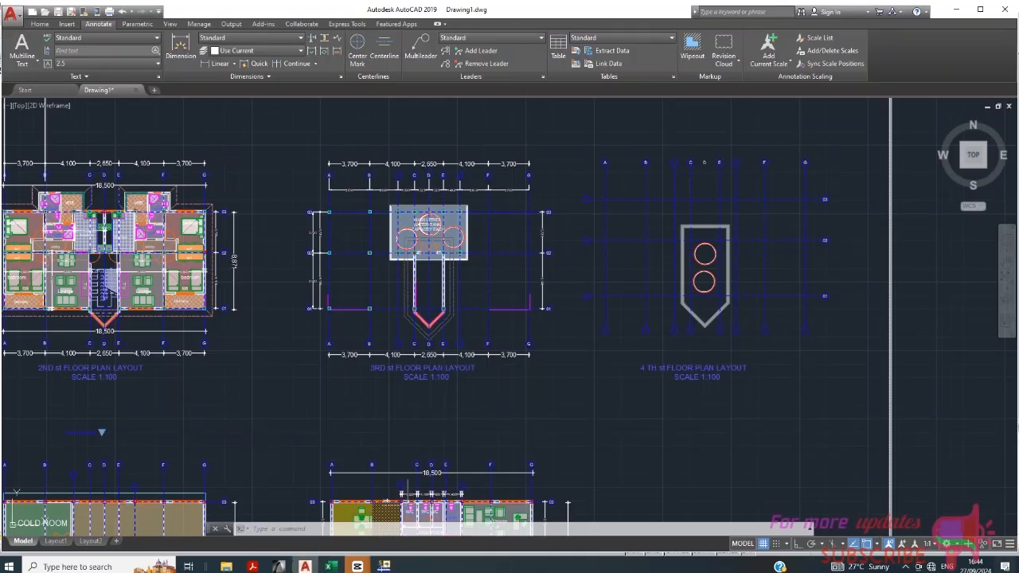
{"action": "scroll", "coordinate": [474, 200], "scroll_direction": "down", "scroll_amount": 5}
{"action": "scroll", "coordinate": [328, 193], "scroll_direction": "up", "scroll_amount": 8}
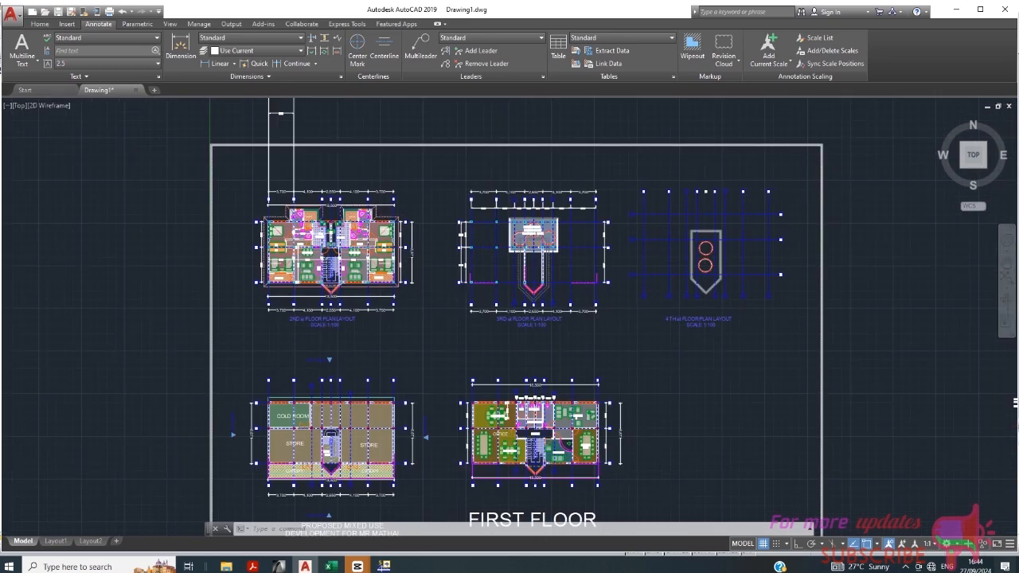
{"action": "scroll", "coordinate": [373, 227], "scroll_direction": "down", "scroll_amount": 6}
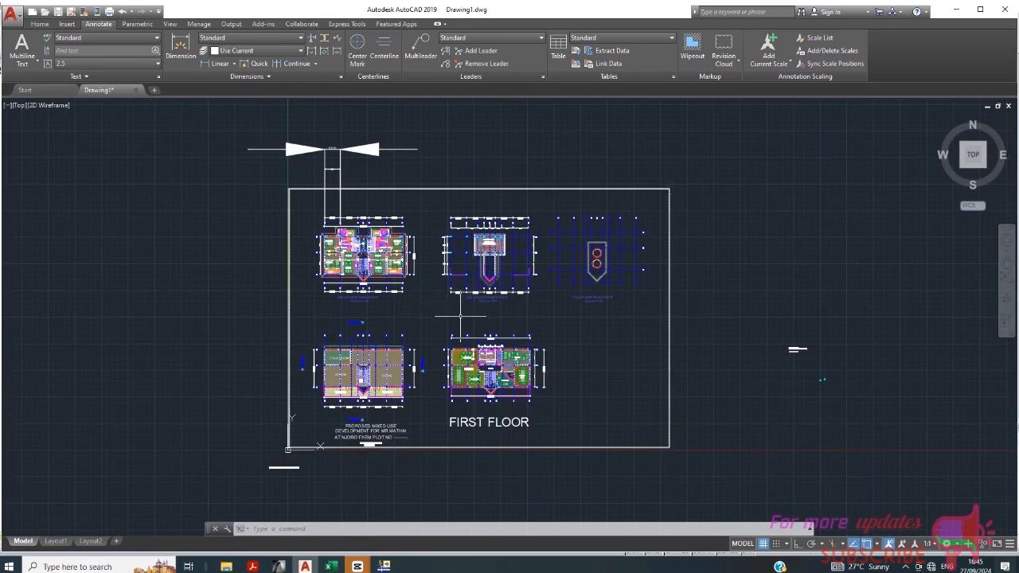
{"action": "scroll", "coordinate": [444, 298], "scroll_direction": "up", "scroll_amount": 5}
{"action": "scroll", "coordinate": [340, 235], "scroll_direction": "down", "scroll_amount": 3}
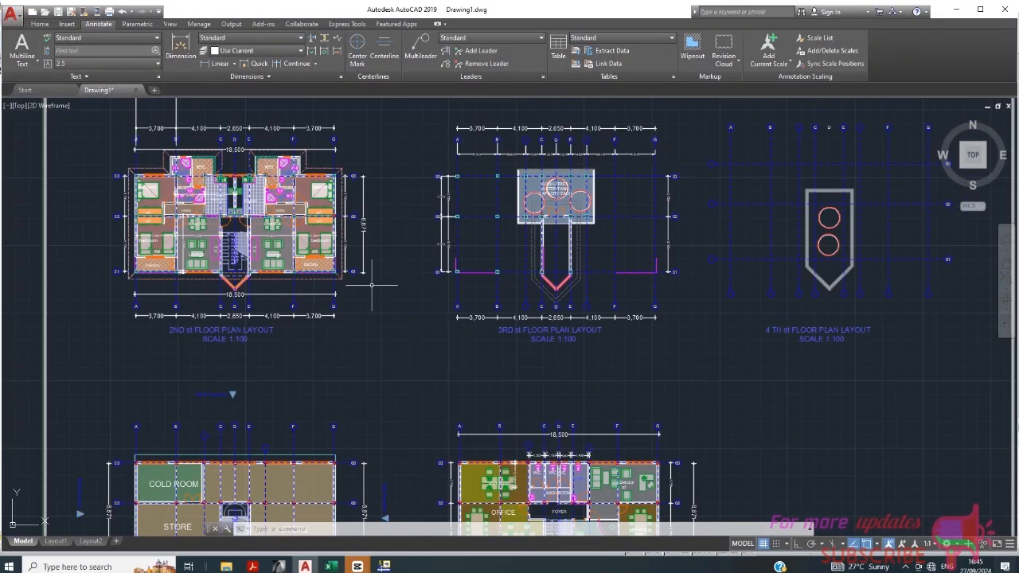
{"action": "scroll", "coordinate": [578, 199], "scroll_direction": "up", "scroll_amount": 4}
{"action": "scroll", "coordinate": [509, 179], "scroll_direction": "down", "scroll_amount": 6}
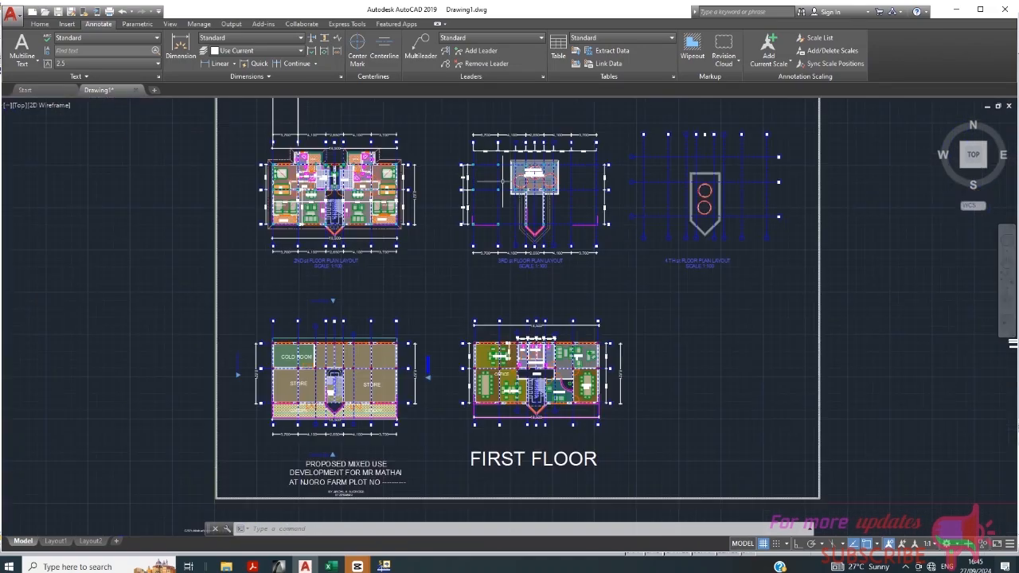
{"action": "scroll", "coordinate": [573, 319], "scroll_direction": "up", "scroll_amount": 2}
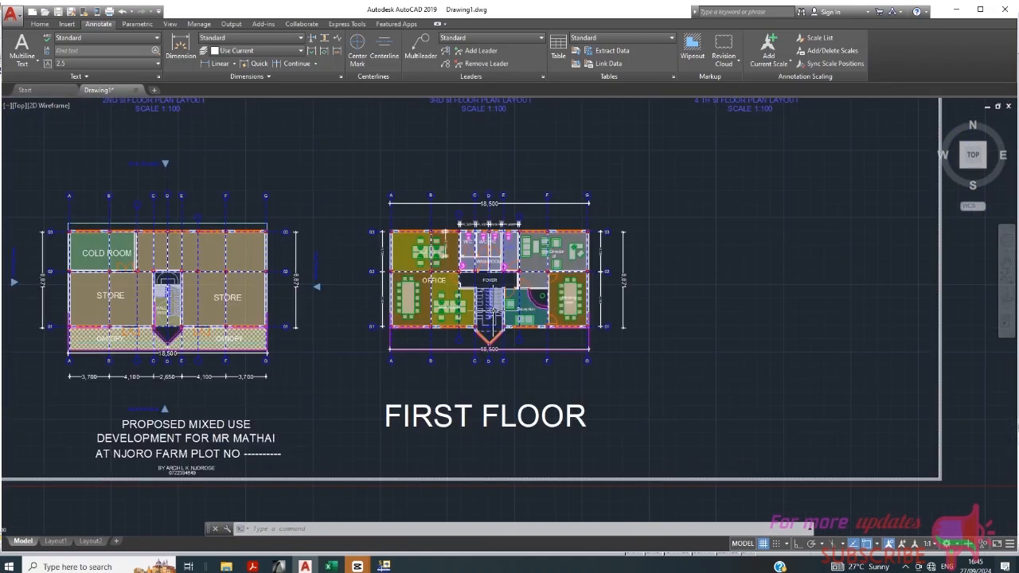
Step: Examine the first floor office plan and the ground floor plan with its stores, cold room and canopy
{"action": "scroll", "coordinate": [494, 312], "scroll_direction": "up", "scroll_amount": 4}
{"action": "scroll", "coordinate": [509, 294], "scroll_direction": "down", "scroll_amount": 5}
{"action": "scroll", "coordinate": [516, 275], "scroll_direction": "up", "scroll_amount": 5}
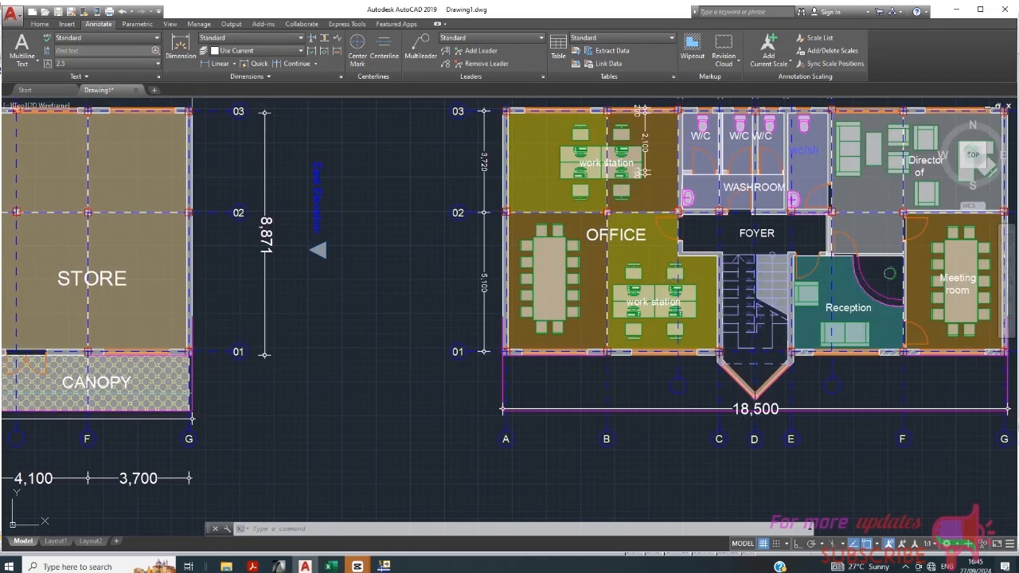
{"action": "scroll", "coordinate": [557, 276], "scroll_direction": "down", "scroll_amount": 4}
{"action": "scroll", "coordinate": [347, 286], "scroll_direction": "up", "scroll_amount": 3}
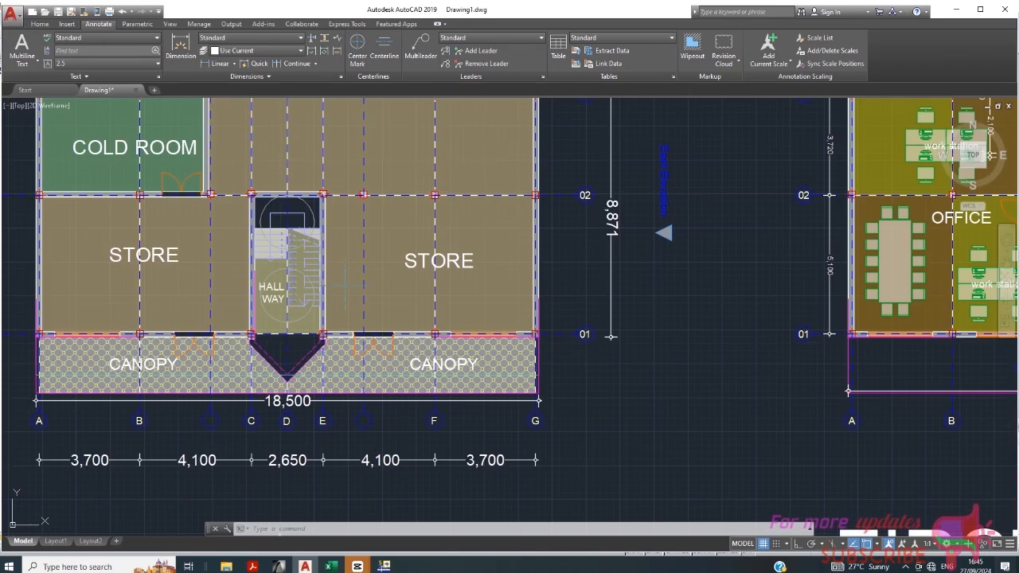
{"action": "scroll", "coordinate": [347, 414], "scroll_direction": "down", "scroll_amount": 5}
{"action": "scroll", "coordinate": [342, 394], "scroll_direction": "down", "scroll_amount": 2}
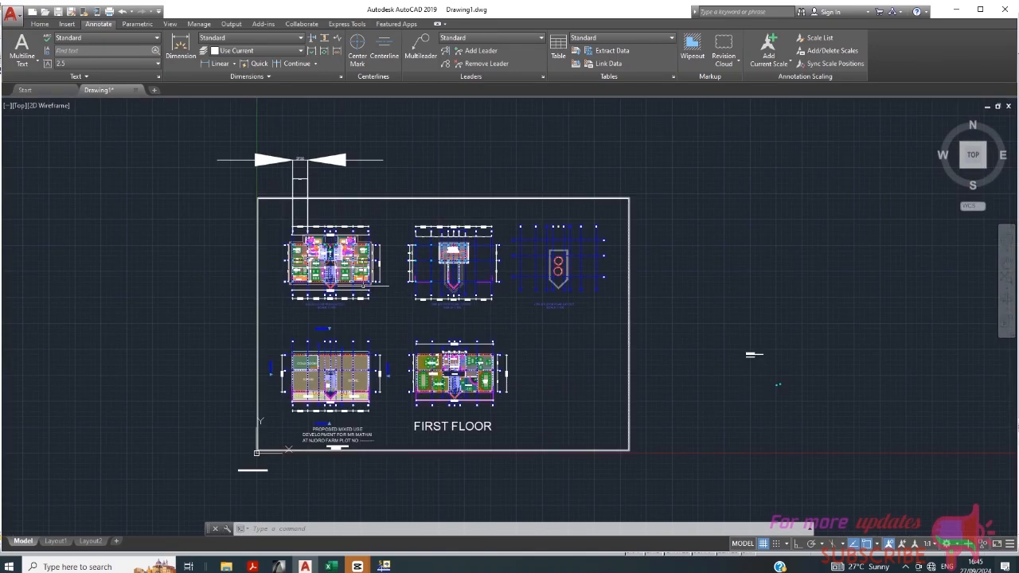
Step: Compare the 2nd, 3rd and 4th floor plan layouts, including the water tank levels
{"action": "scroll", "coordinate": [351, 274], "scroll_direction": "up", "scroll_amount": 4}
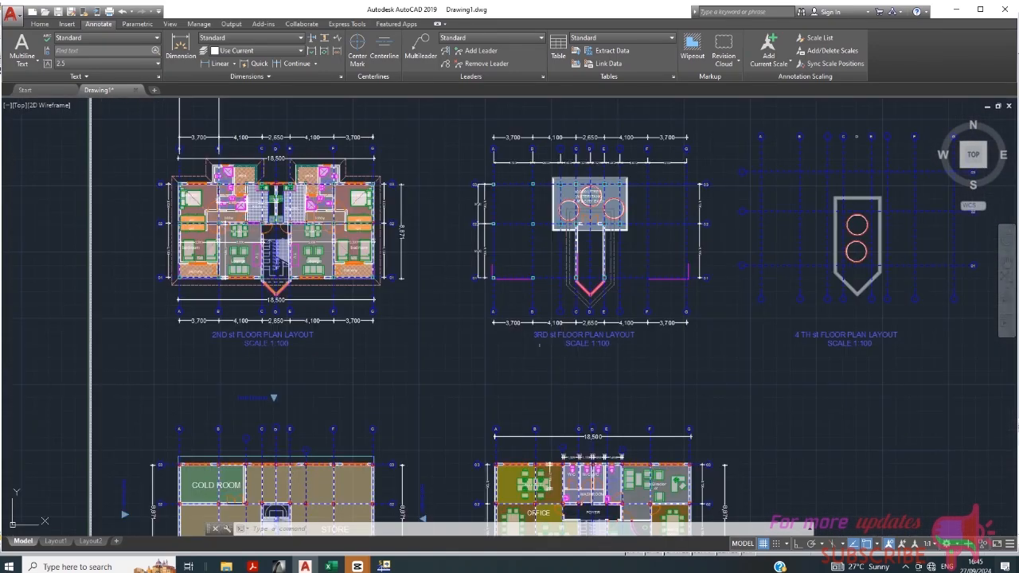
{"action": "scroll", "coordinate": [513, 293], "scroll_direction": "down", "scroll_amount": 2}
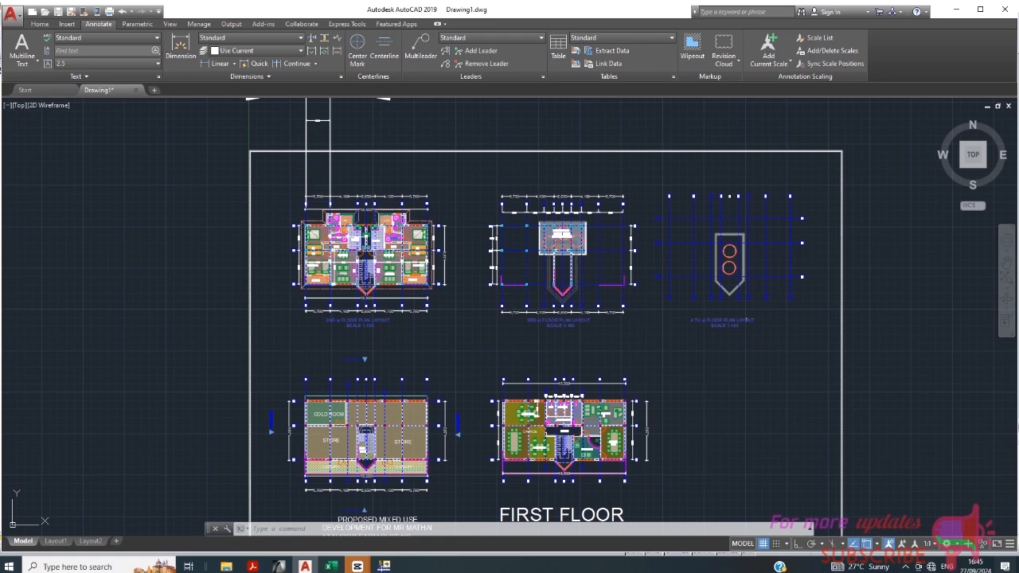
{"action": "scroll", "coordinate": [749, 310], "scroll_direction": "up", "scroll_amount": 5}
{"action": "scroll", "coordinate": [675, 205], "scroll_direction": "down", "scroll_amount": 2}
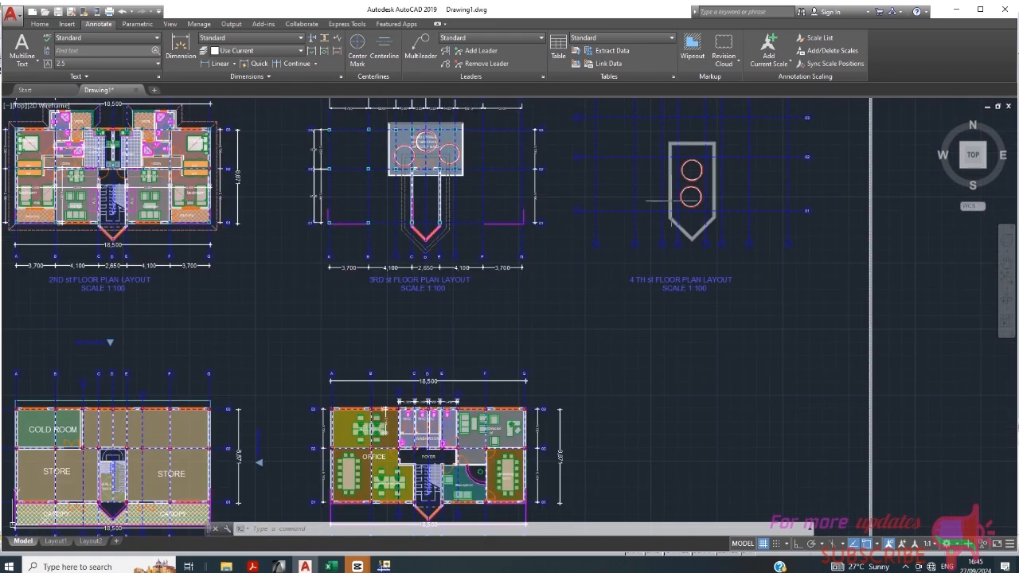
{"action": "scroll", "coordinate": [457, 191], "scroll_direction": "down", "scroll_amount": 3}
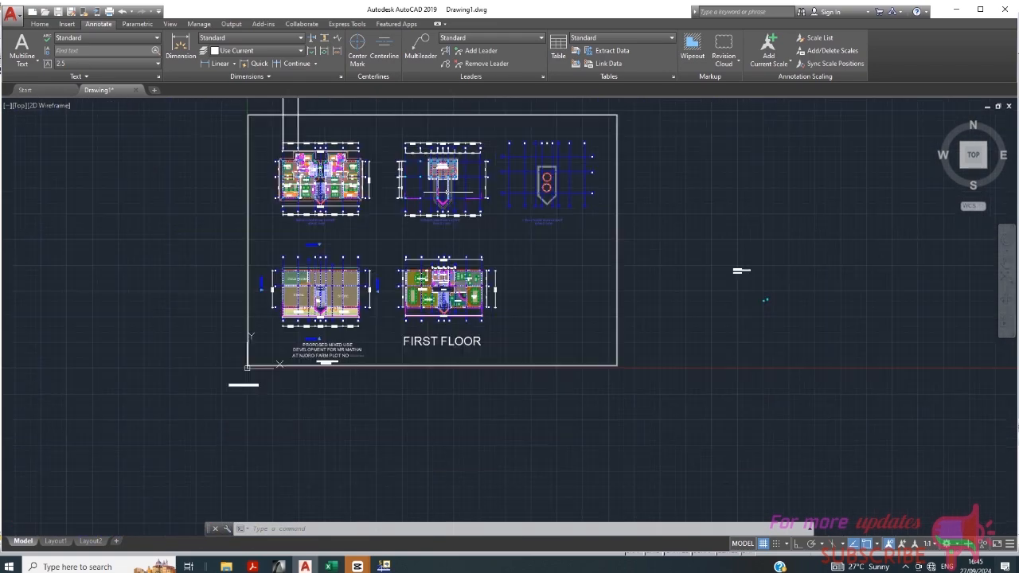
Step: Examine the 2nd floor plan's room arrangement, gridlines A to G and 01 to 03, and grid spacings
{"action": "scroll", "coordinate": [308, 157], "scroll_direction": "up", "scroll_amount": 8}
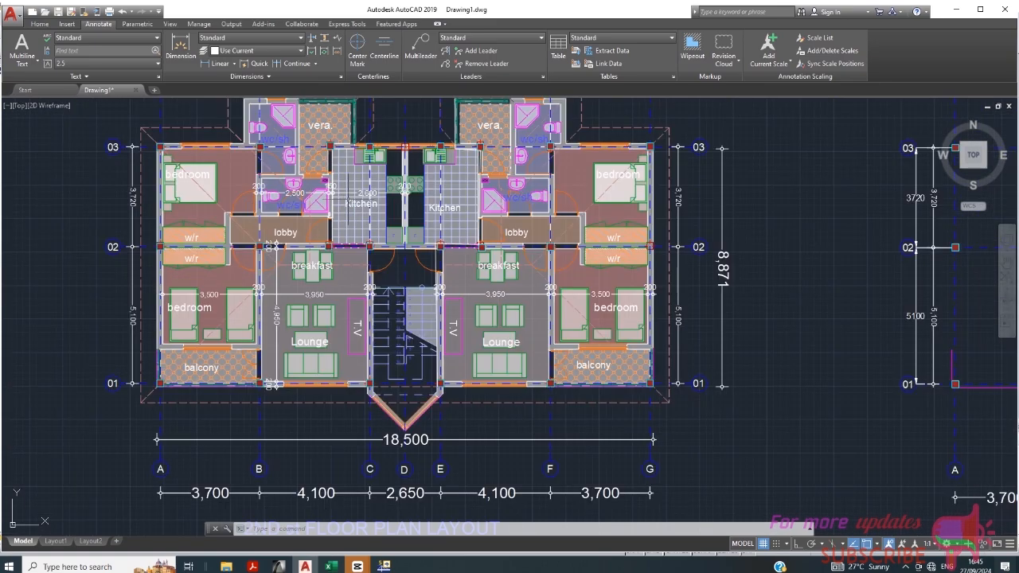
{"action": "scroll", "coordinate": [250, 166], "scroll_direction": "down", "scroll_amount": 6}
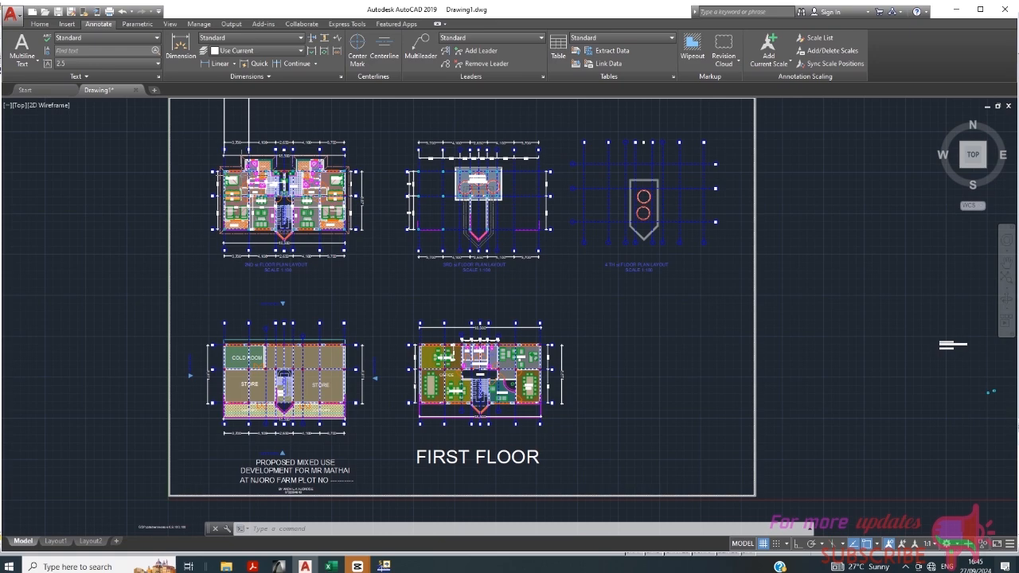
{"action": "scroll", "coordinate": [243, 171], "scroll_direction": "up", "scroll_amount": 4}
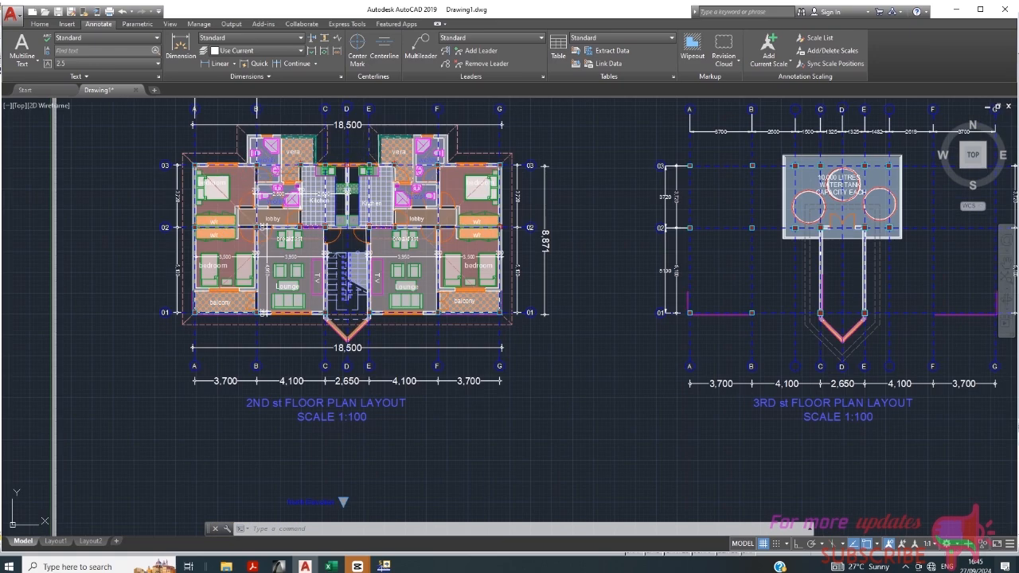
{"action": "scroll", "coordinate": [238, 187], "scroll_direction": "up", "scroll_amount": 5}
{"action": "scroll", "coordinate": [249, 204], "scroll_direction": "down", "scroll_amount": 5}
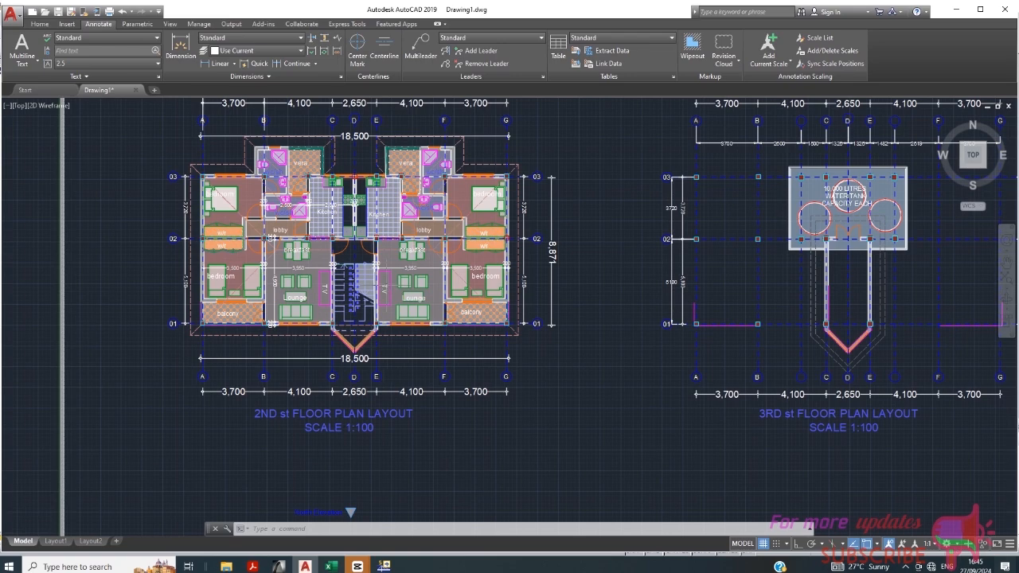
{"action": "scroll", "coordinate": [384, 284], "scroll_direction": "up", "scroll_amount": 4}
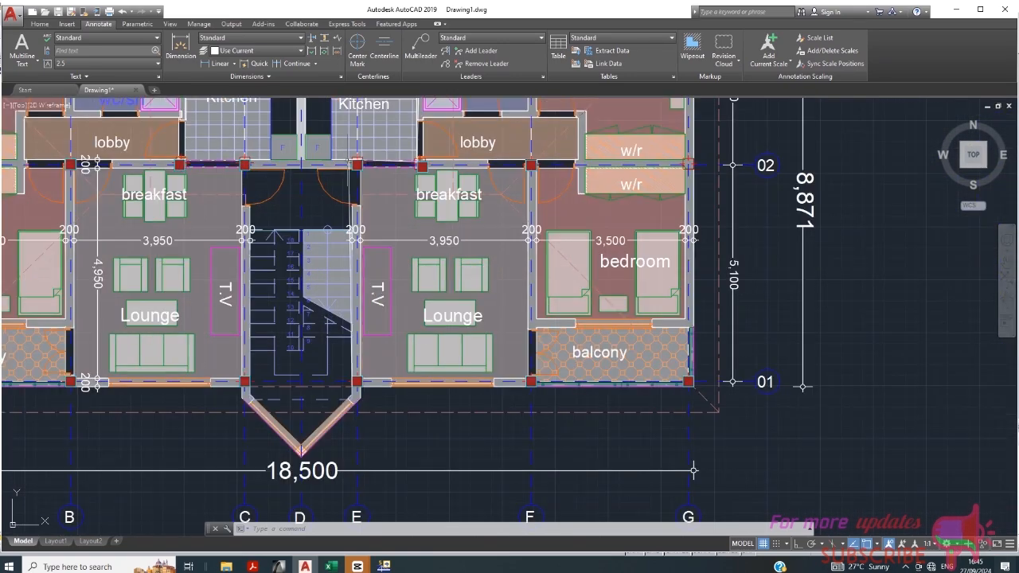
{"action": "scroll", "coordinate": [366, 253], "scroll_direction": "down", "scroll_amount": 4}
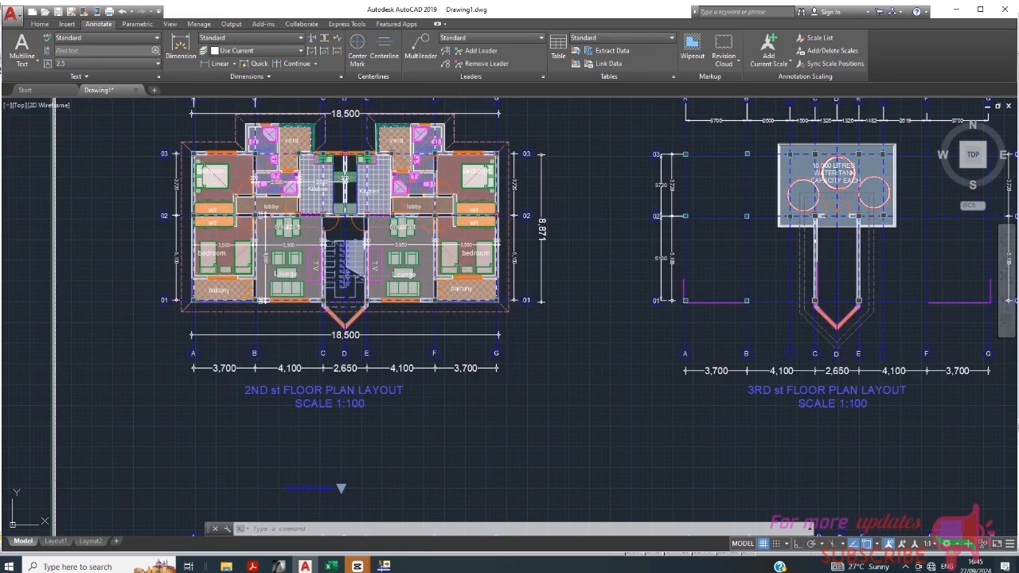
Step: Inspect the 2nd floor walls and columns along gridline 02, around the bedrooms, lobby, breakfast areas and staircase
{"action": "scroll", "coordinate": [283, 214], "scroll_direction": "up", "scroll_amount": 2}
{"action": "scroll", "coordinate": [217, 229], "scroll_direction": "up", "scroll_amount": 2}
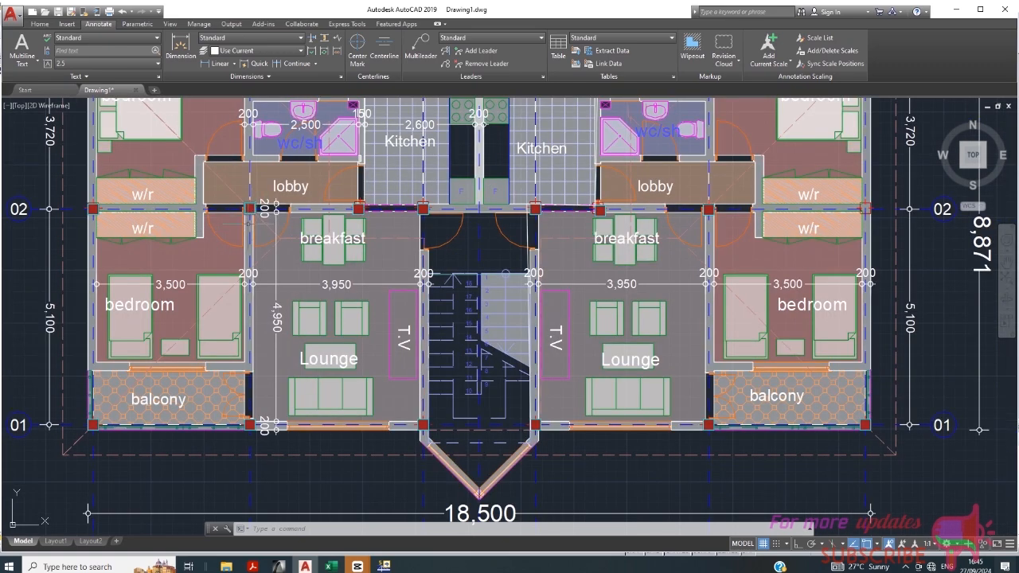
{"action": "scroll", "coordinate": [248, 220], "scroll_direction": "up", "scroll_amount": 2}
{"action": "scroll", "coordinate": [261, 209], "scroll_direction": "down", "scroll_amount": 2}
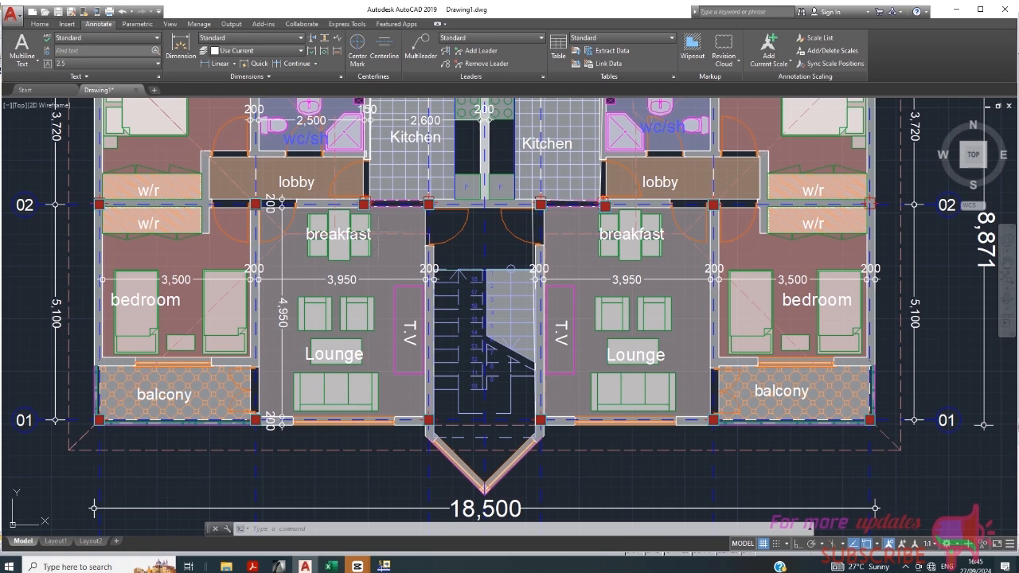
{"action": "scroll", "coordinate": [269, 202], "scroll_direction": "up", "scroll_amount": 4}
{"action": "scroll", "coordinate": [302, 205], "scroll_direction": "down", "scroll_amount": 2}
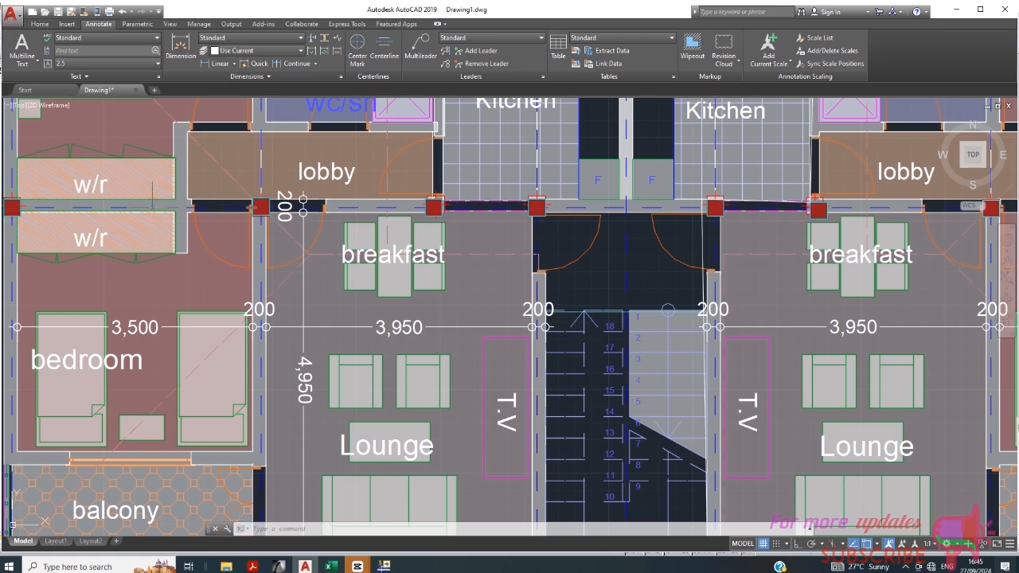
{"action": "scroll", "coordinate": [261, 346], "scroll_direction": "down", "scroll_amount": 2}
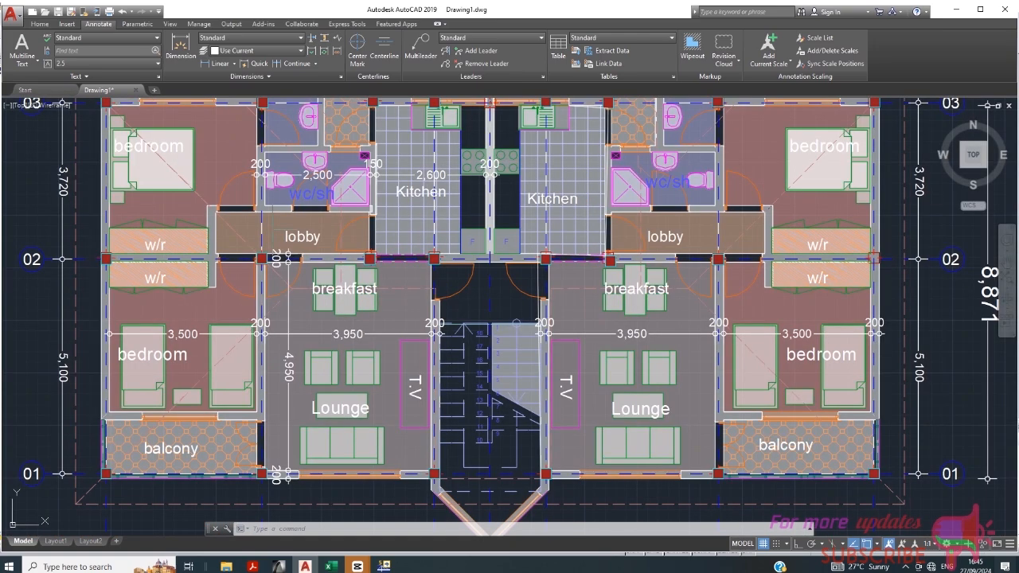
{"action": "scroll", "coordinate": [255, 219], "scroll_direction": "down", "scroll_amount": 2}
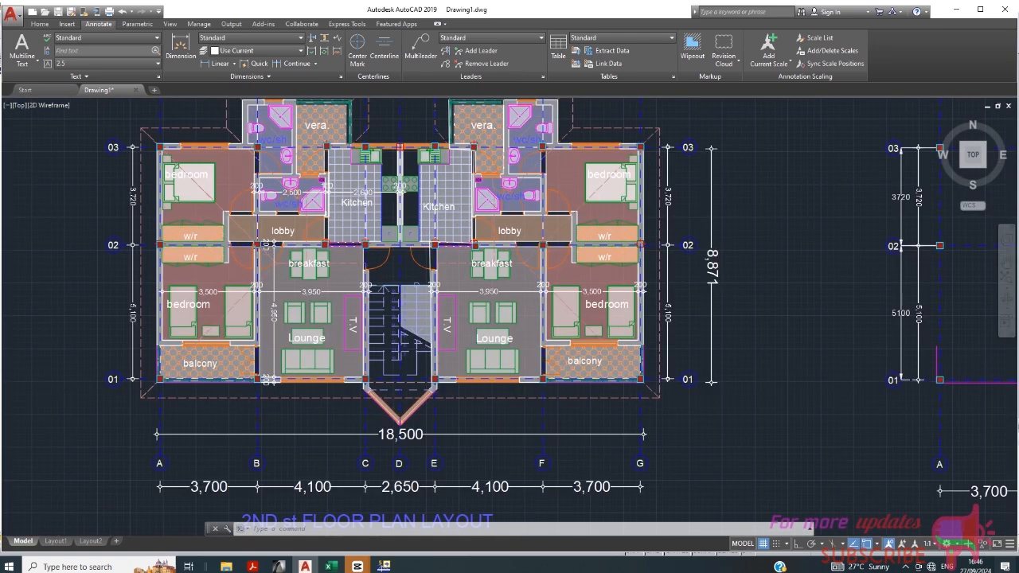
Step: Check the 2nd floor column positions up close, at the lobby on gridline 02 and the bedroom corner on gridline 03
{"action": "scroll", "coordinate": [258, 247], "scroll_direction": "up", "scroll_amount": 3}
{"action": "scroll", "coordinate": [259, 244], "scroll_direction": "up", "scroll_amount": 3}
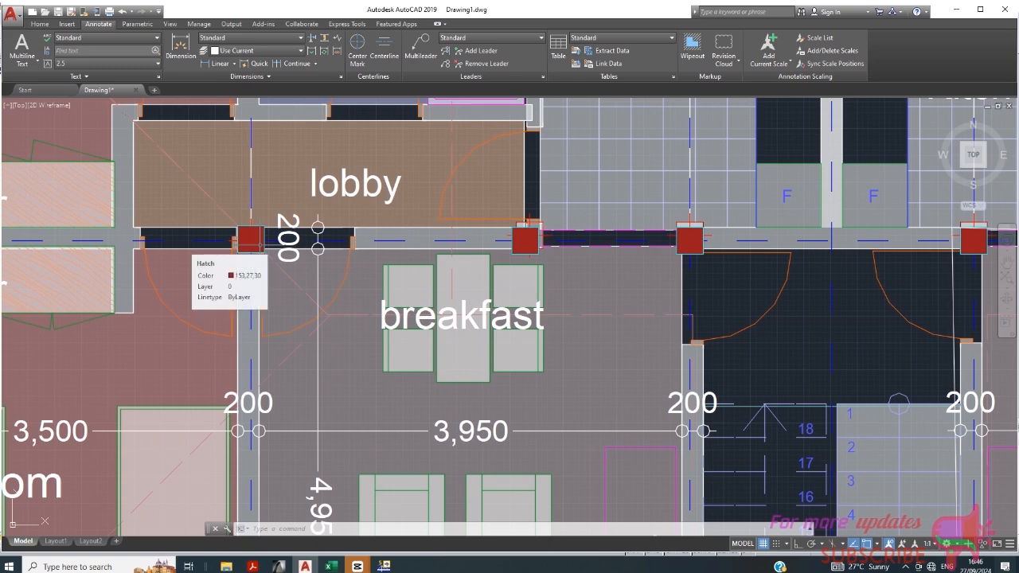
{"action": "scroll", "coordinate": [242, 239], "scroll_direction": "down", "scroll_amount": 6}
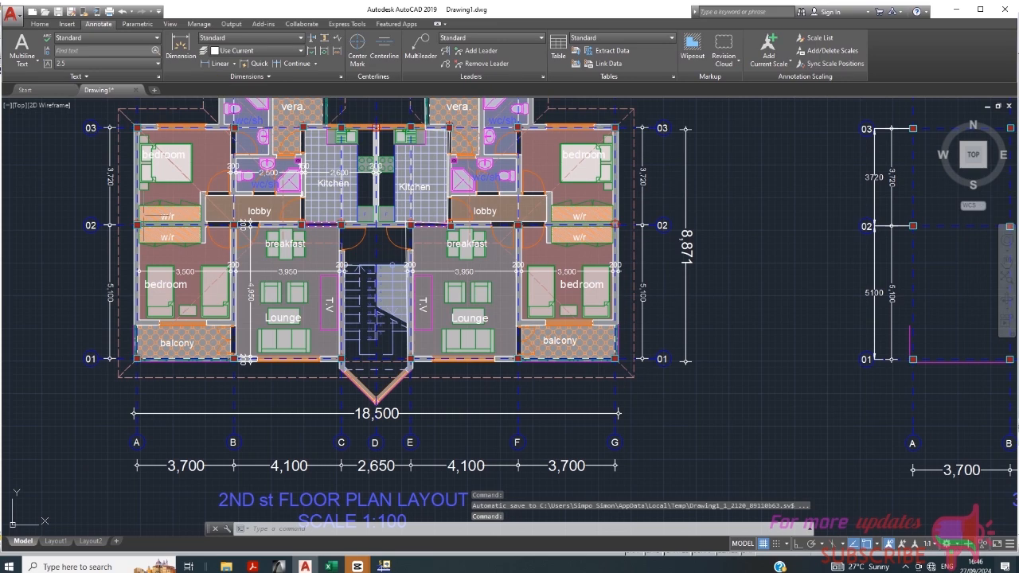
{"action": "scroll", "coordinate": [135, 133], "scroll_direction": "up", "scroll_amount": 6}
{"action": "scroll", "coordinate": [246, 204], "scroll_direction": "down", "scroll_amount": 2}
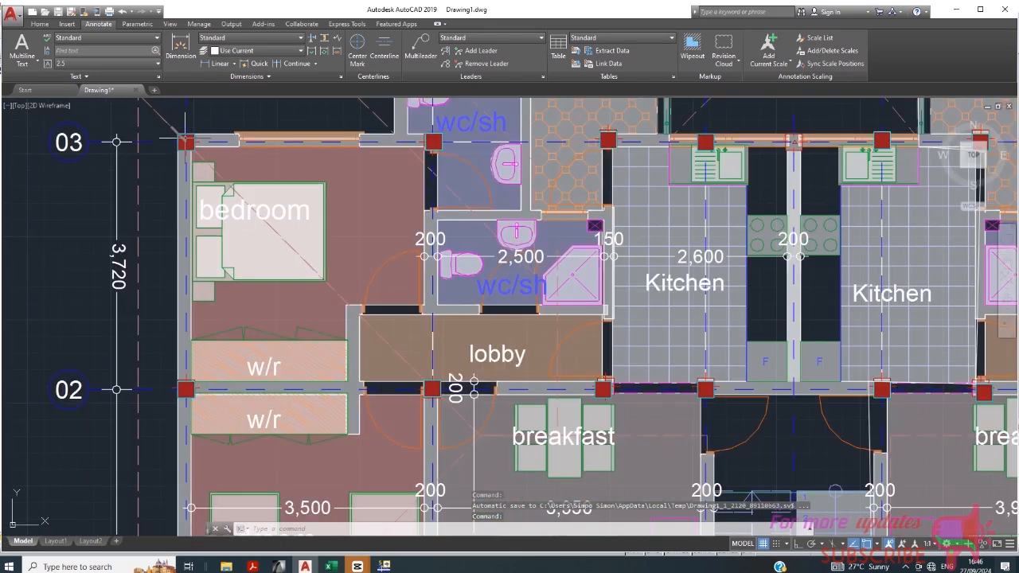
{"action": "scroll", "coordinate": [183, 148], "scroll_direction": "up", "scroll_amount": 4}
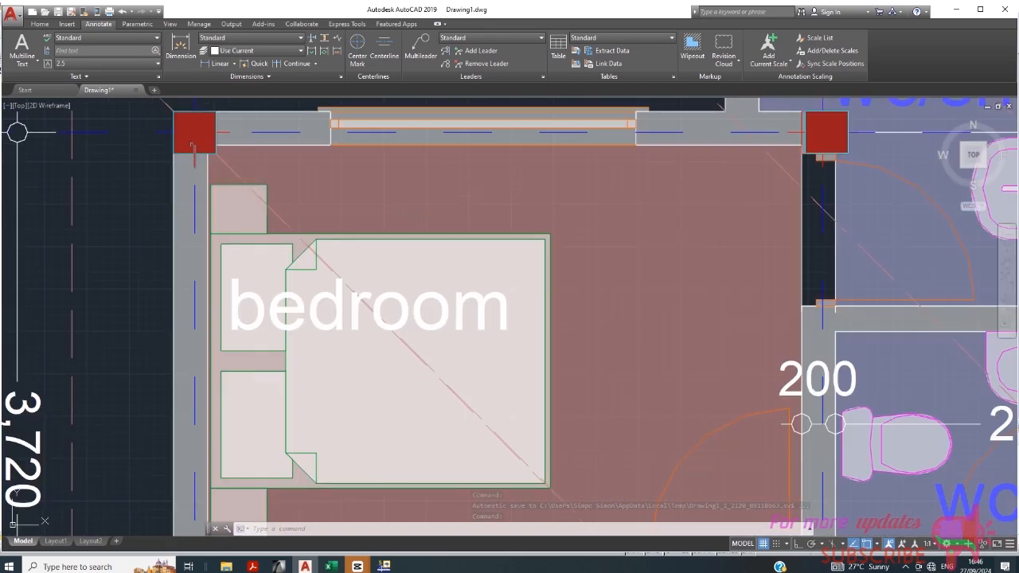
{"action": "scroll", "coordinate": [194, 148], "scroll_direction": "down", "scroll_amount": 12}
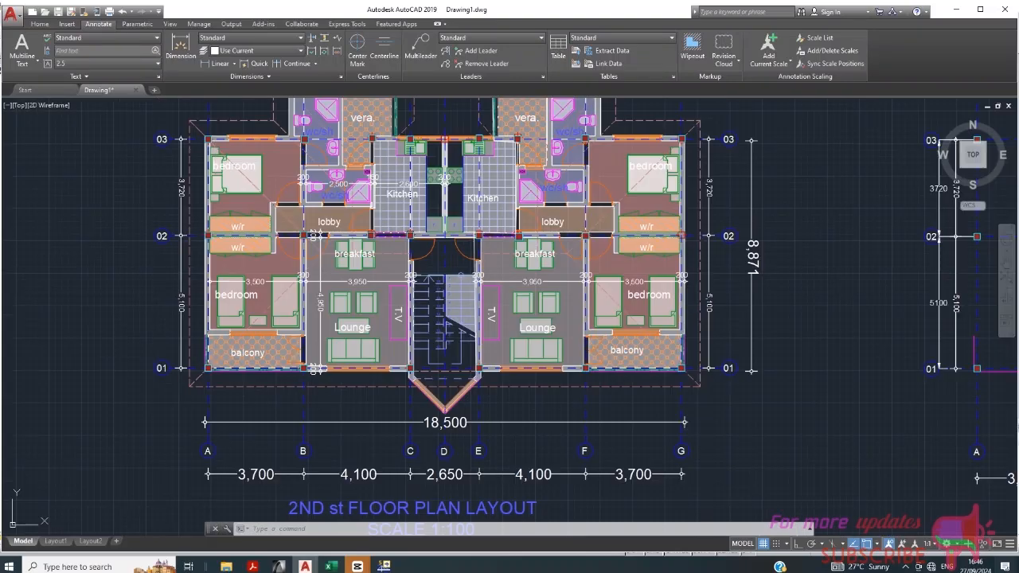
{"action": "scroll", "coordinate": [193, 148], "scroll_direction": "up", "scroll_amount": 10}
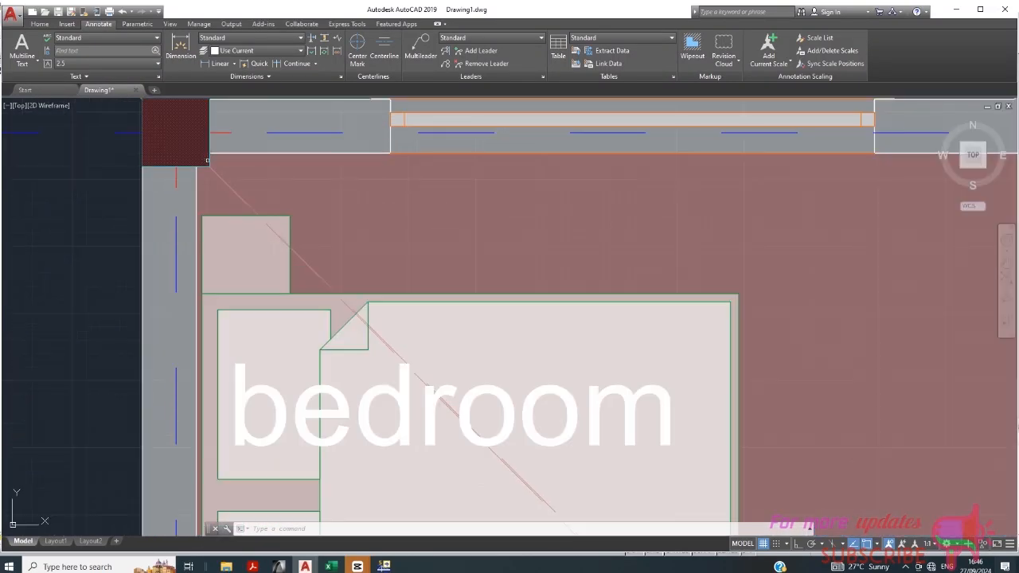
{"action": "scroll", "coordinate": [176, 132], "scroll_direction": "down", "scroll_amount": 8}
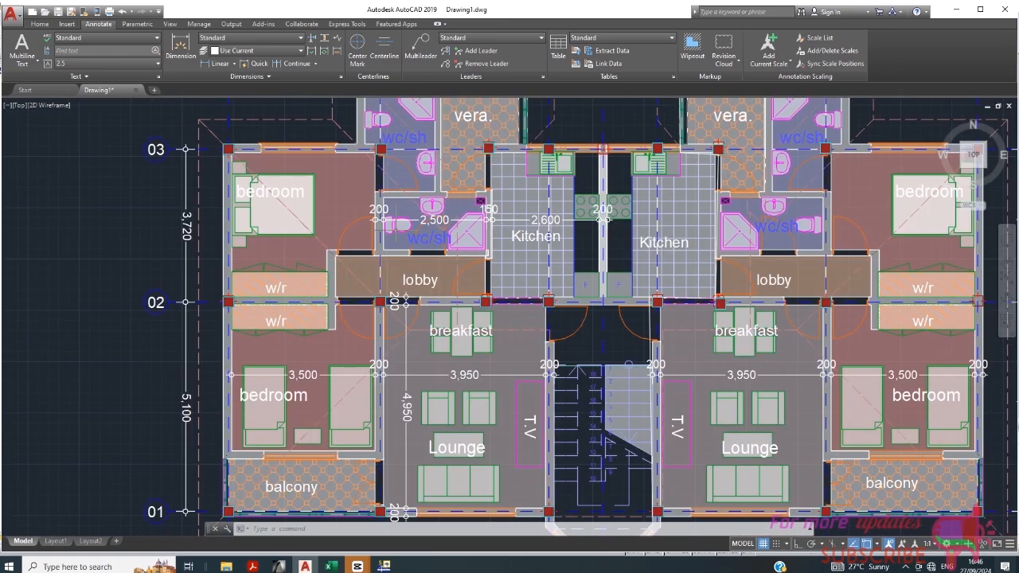
Step: Inspect the 2nd floor columns along gridline 01, by the balcony, lounge and staircase, against the whole plan
{"action": "scroll", "coordinate": [391, 236], "scroll_direction": "down", "scroll_amount": 6}
{"action": "scroll", "coordinate": [381, 227], "scroll_direction": "up", "scroll_amount": 5}
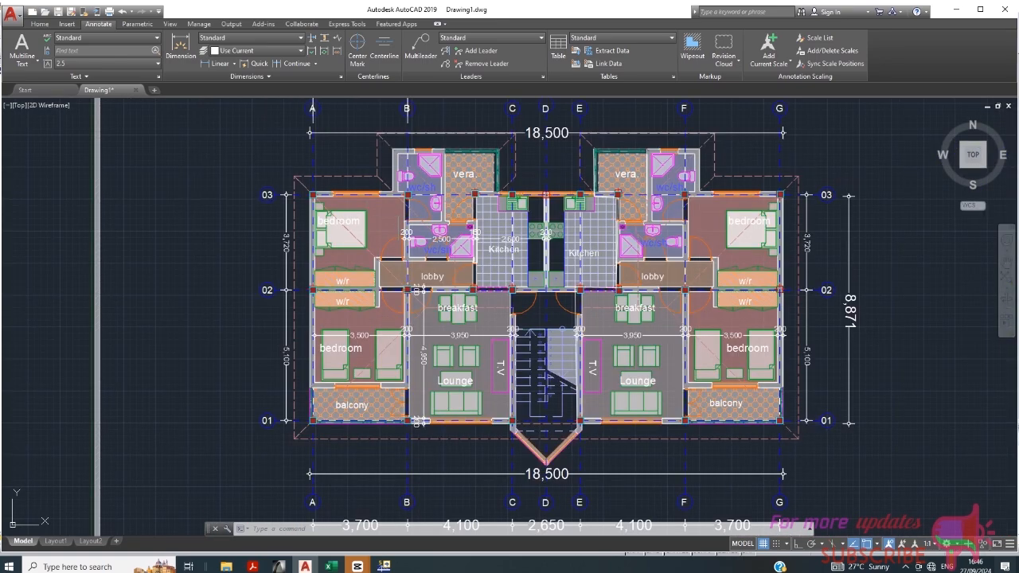
{"action": "scroll", "coordinate": [390, 433], "scroll_direction": "up", "scroll_amount": 4}
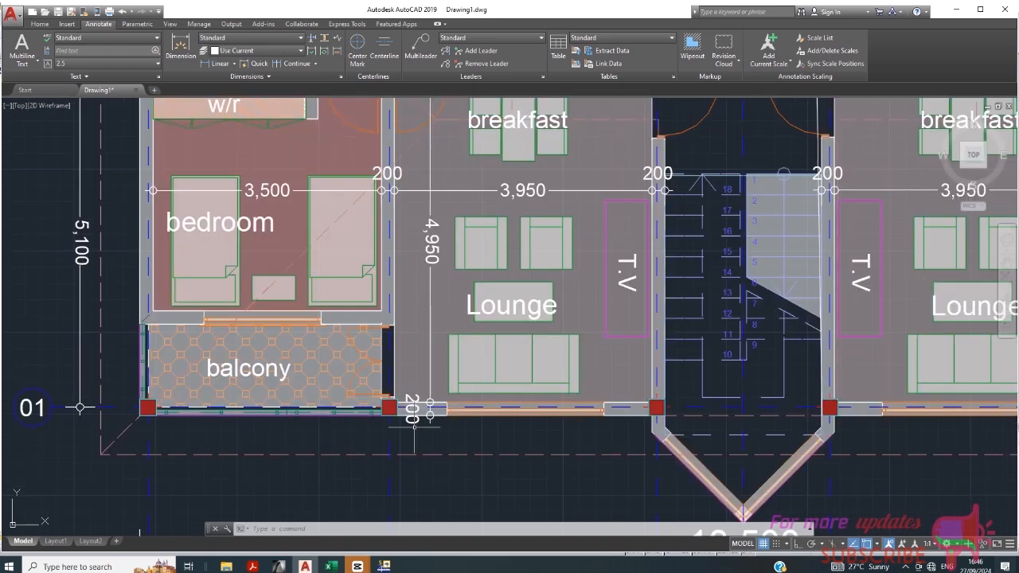
{"action": "scroll", "coordinate": [350, 306], "scroll_direction": "down", "scroll_amount": 2}
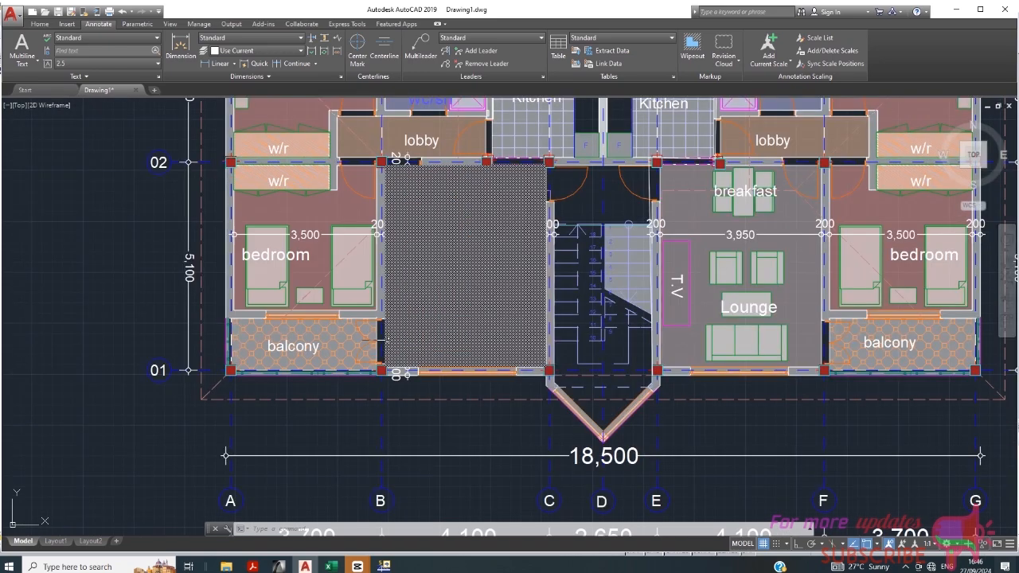
{"action": "scroll", "coordinate": [371, 335], "scroll_direction": "down", "scroll_amount": 2}
{"action": "scroll", "coordinate": [597, 212], "scroll_direction": "up", "scroll_amount": 2}
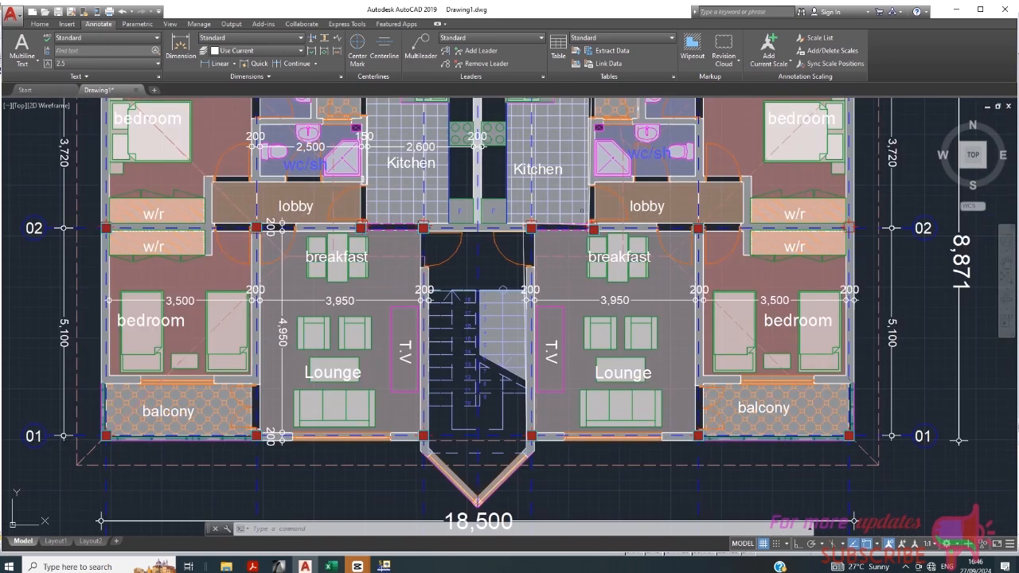
Step: Examine the 2nd floor plan layout and its gridline spacings alongside the adjacent 3rd floor plan layout
{"action": "scroll", "coordinate": [514, 251], "scroll_direction": "down", "scroll_amount": 2}
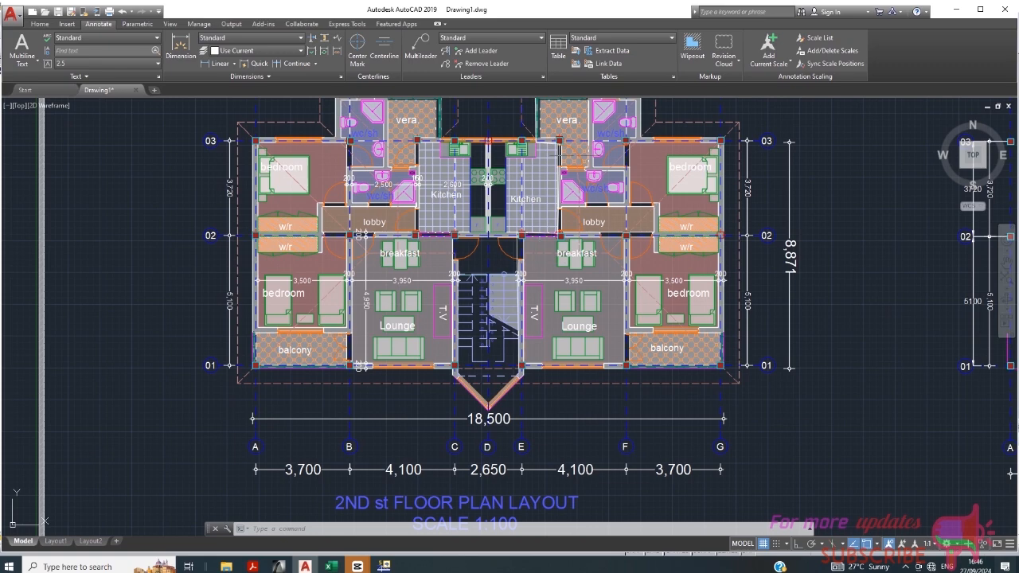
{"action": "scroll", "coordinate": [573, 151], "scroll_direction": "up", "scroll_amount": 2}
{"action": "scroll", "coordinate": [466, 222], "scroll_direction": "down", "scroll_amount": 4}
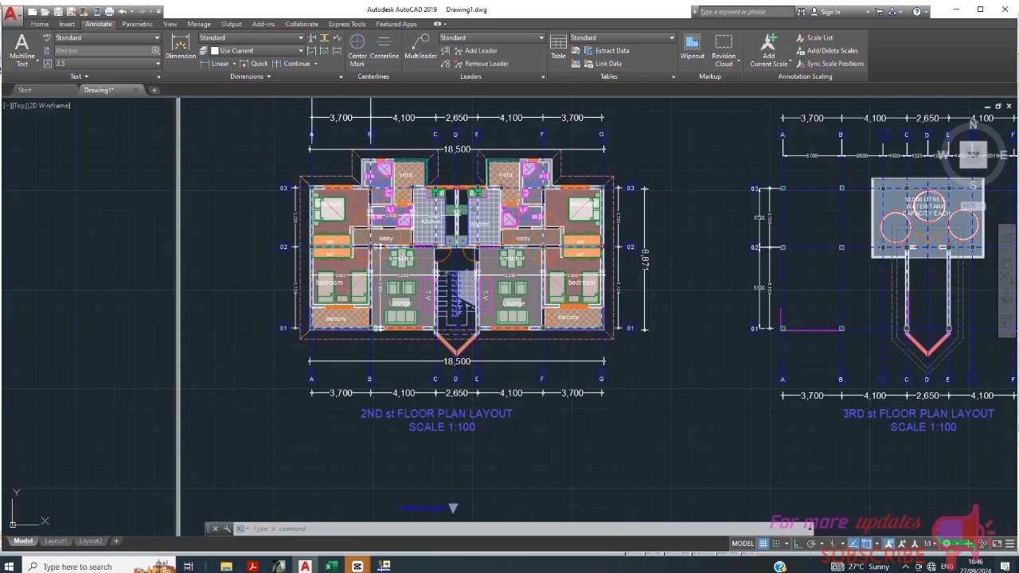
{"action": "scroll", "coordinate": [394, 211], "scroll_direction": "down", "scroll_amount": 1}
{"action": "scroll", "coordinate": [454, 248], "scroll_direction": "up", "scroll_amount": 3}
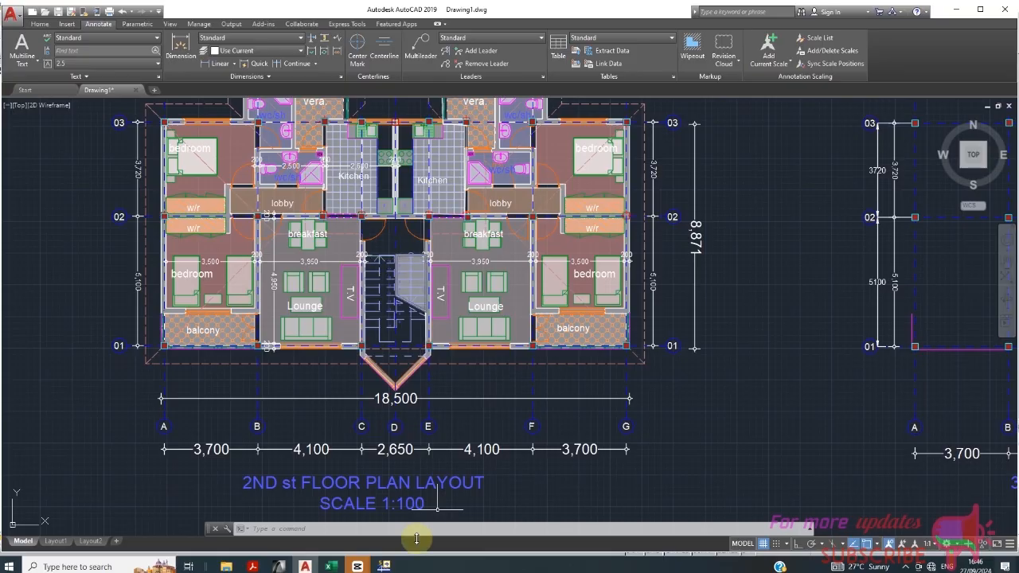
Step: Switch to RFEM and create a 3D model named RCC BUIDLING DESIGN, using BS 5950 load combinations and a downward global Z-axis
{"action": "left_click", "coordinate": [392, 566]}
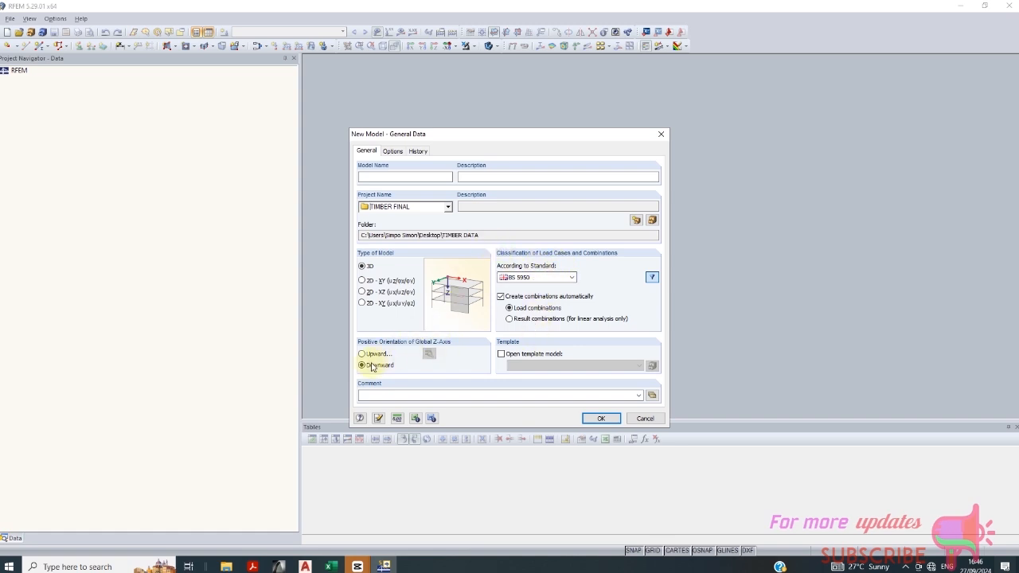
{"action": "left_click", "coordinate": [587, 422]}
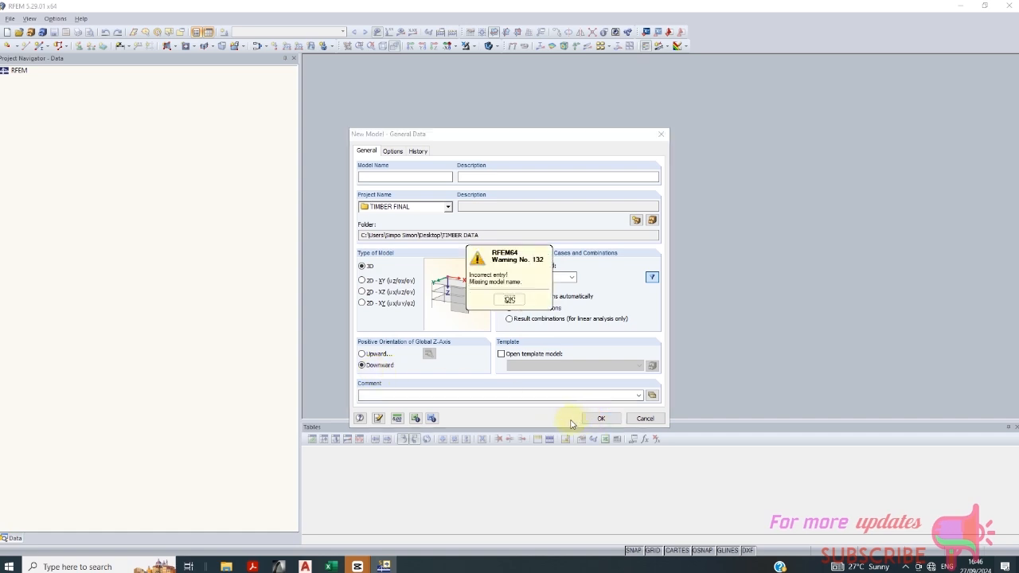
{"action": "left_click", "coordinate": [509, 300]}
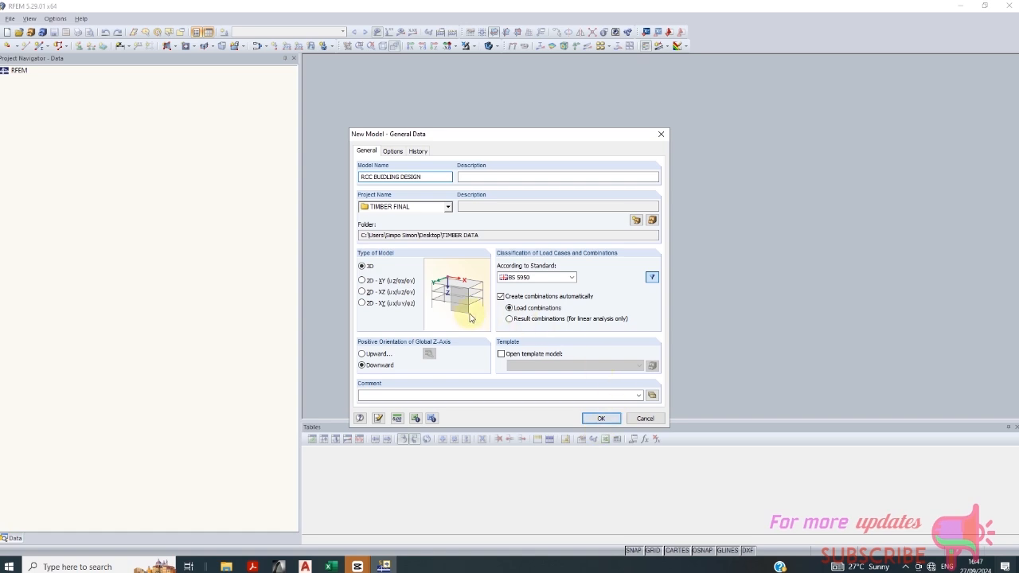
{"action": "key", "text": "Escape"}
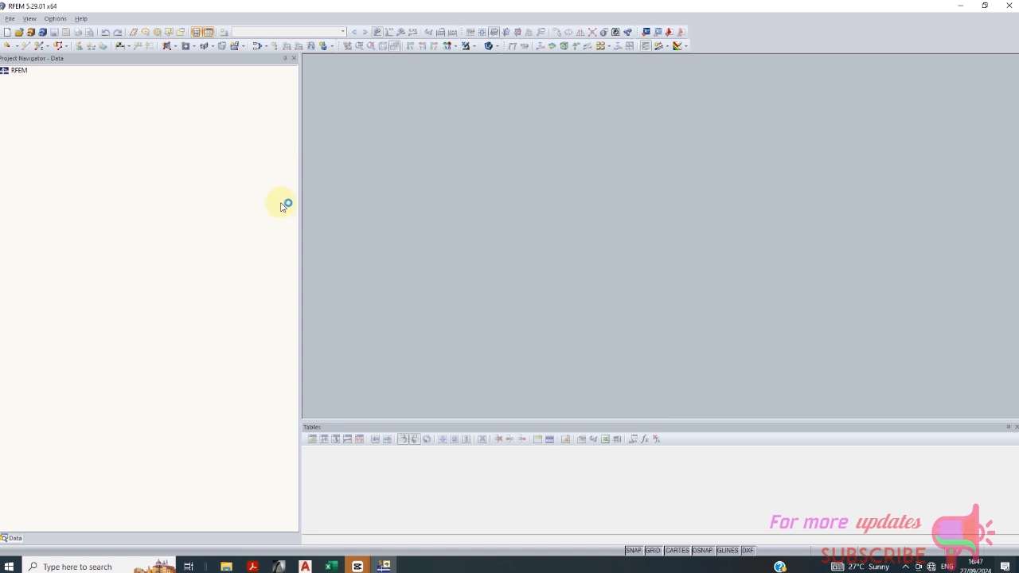
Step: Switch to AutoCAD and inspect the 2nd floor columns around the veranda, washrooms and bedroom between gridlines 02 and 03
{"action": "left_click", "coordinate": [305, 566]}
{"action": "scroll", "coordinate": [328, 259], "scroll_direction": "down", "scroll_amount": 2}
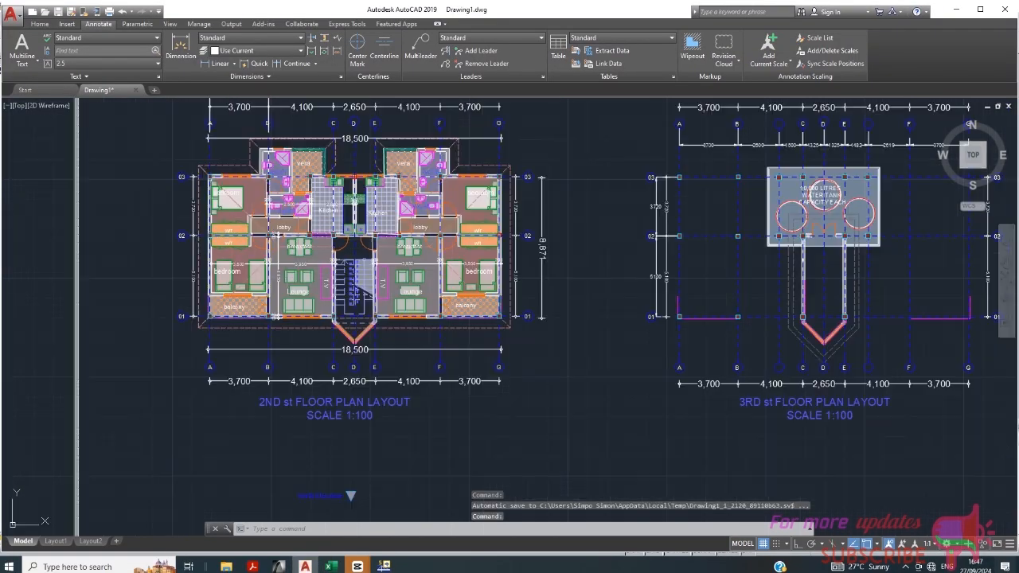
{"action": "scroll", "coordinate": [398, 208], "scroll_direction": "up", "scroll_amount": 4}
{"action": "scroll", "coordinate": [396, 205], "scroll_direction": "down", "scroll_amount": 2}
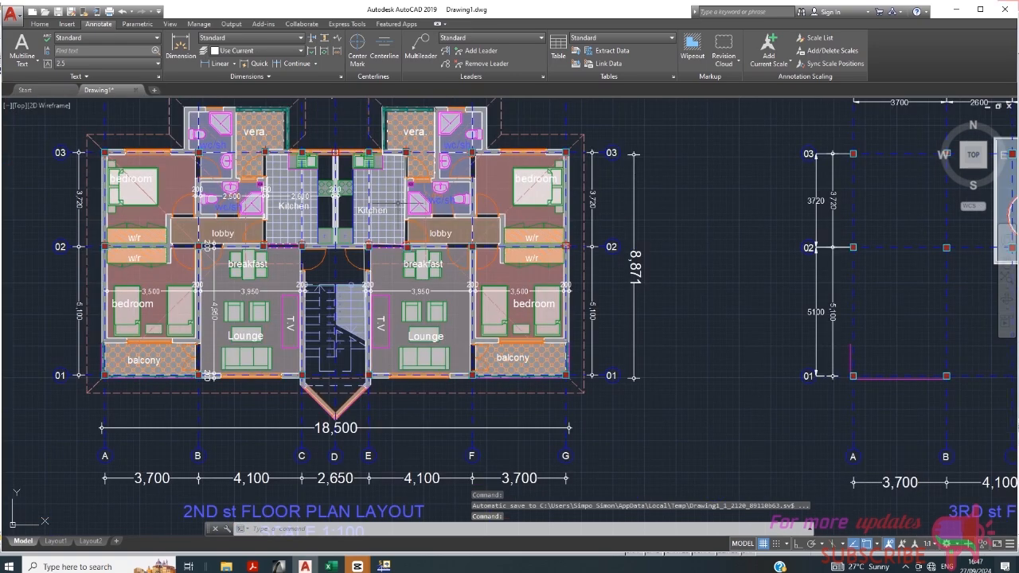
{"action": "scroll", "coordinate": [399, 205], "scroll_direction": "down", "scroll_amount": 2}
{"action": "scroll", "coordinate": [434, 188], "scroll_direction": "up", "scroll_amount": 5}
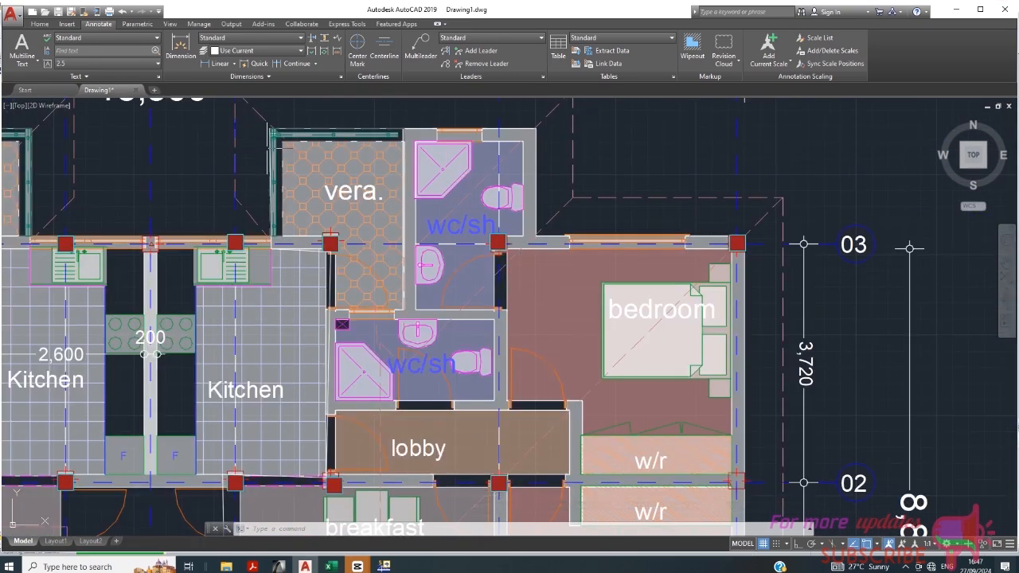
Step: Mirror the polyline running along the veranda, kitchen and staircase about the vertical gridline D, keeping the source object
{"action": "left_click", "coordinate": [270, 157]}
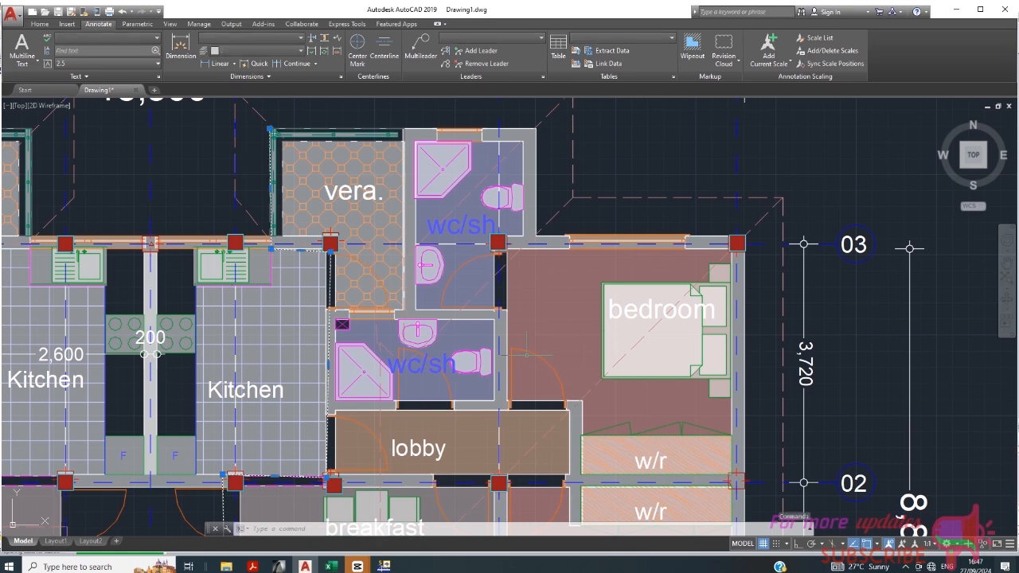
{"action": "scroll", "coordinate": [383, 203], "scroll_direction": "down", "scroll_amount": 2}
{"action": "scroll", "coordinate": [423, 180], "scroll_direction": "down", "scroll_amount": 3}
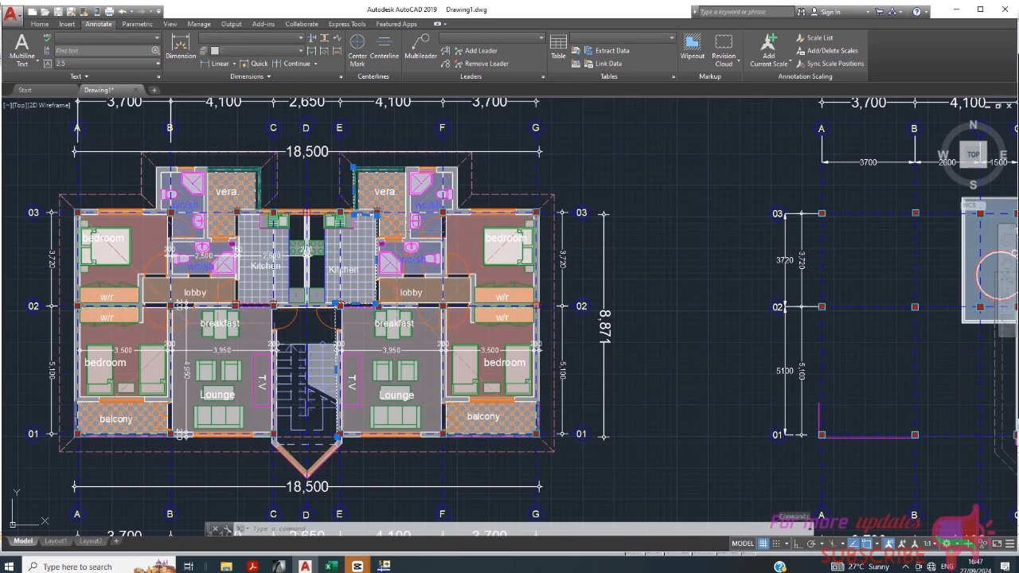
{"action": "scroll", "coordinate": [340, 414], "scroll_direction": "up", "scroll_amount": 5}
{"action": "scroll", "coordinate": [341, 414], "scroll_direction": "down", "scroll_amount": 5}
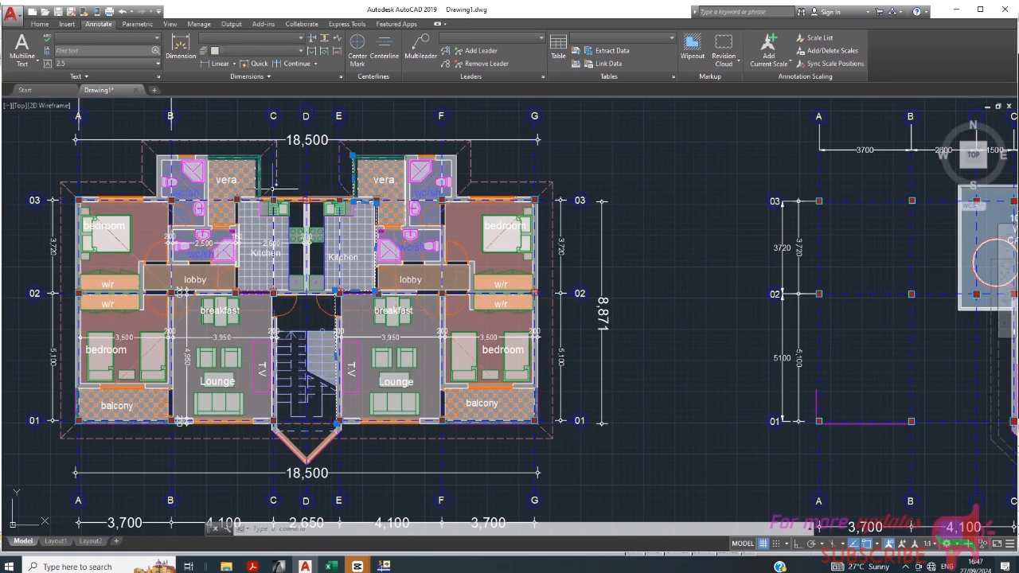
{"action": "scroll", "coordinate": [346, 185], "scroll_direction": "up", "scroll_amount": 2}
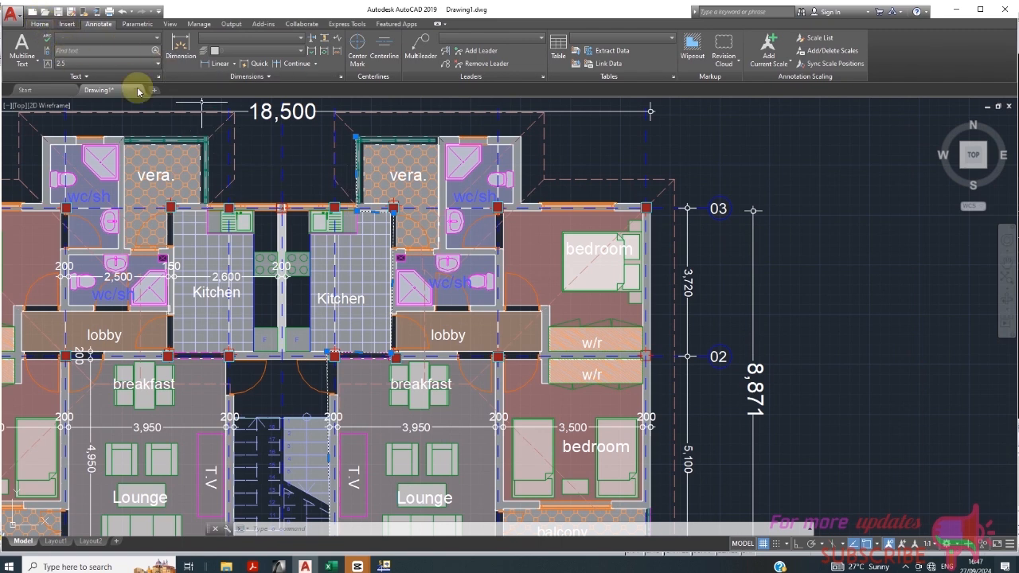
{"action": "left_click", "coordinate": [191, 51]}
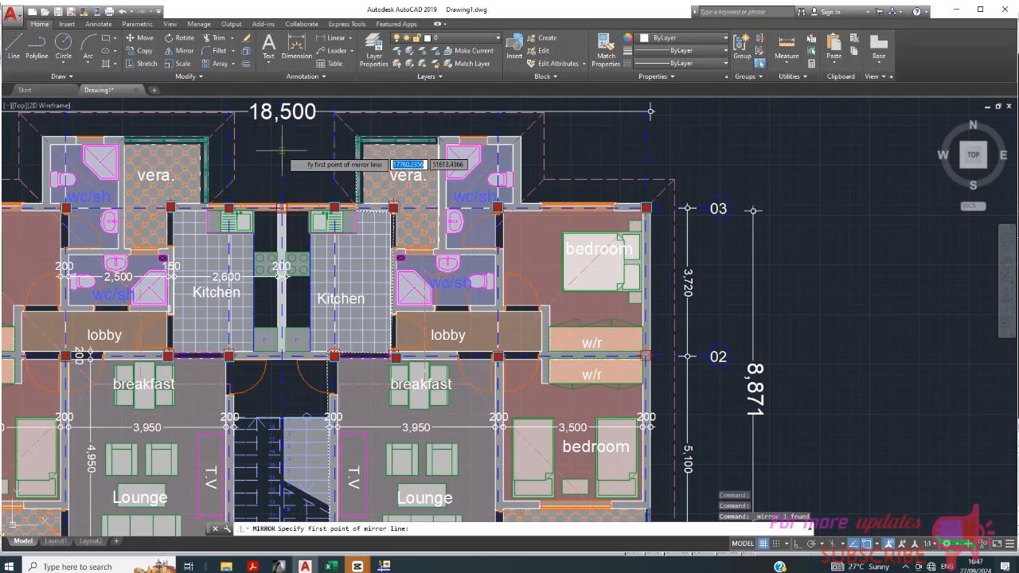
{"action": "left_click", "coordinate": [282, 150]}
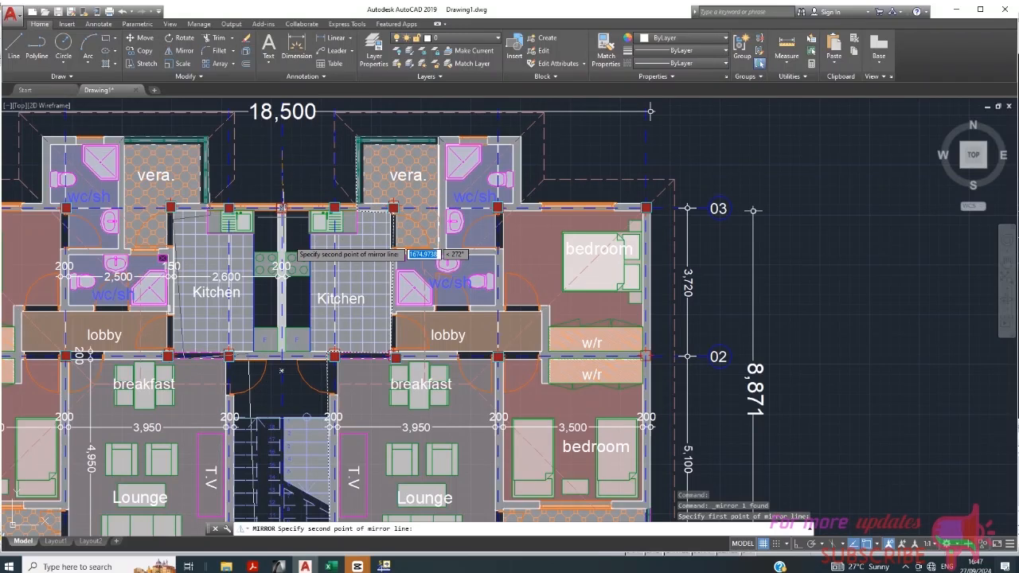
{"action": "left_click", "coordinate": [280, 396]}
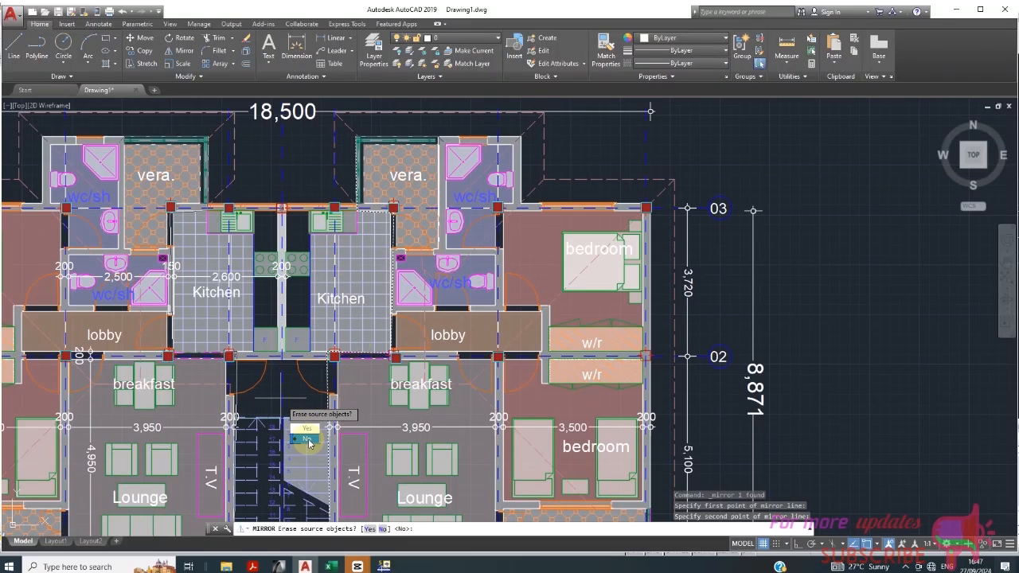
{"action": "left_click", "coordinate": [309, 439]}
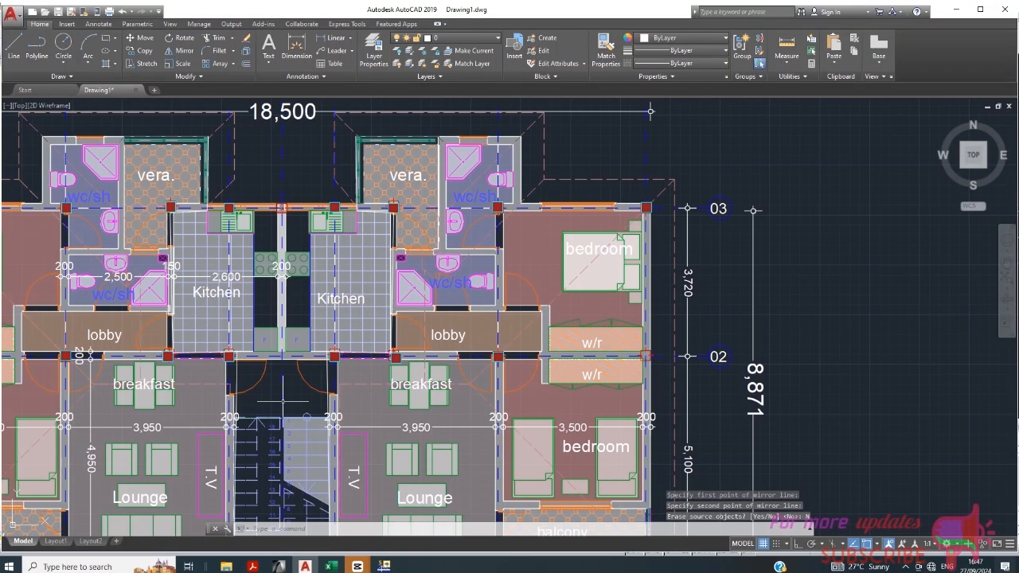
Step: Select both the source and mirrored polylines around the kitchens to check their paths against the whole 2nd floor plan
{"action": "scroll", "coordinate": [301, 202], "scroll_direction": "down", "scroll_amount": 3}
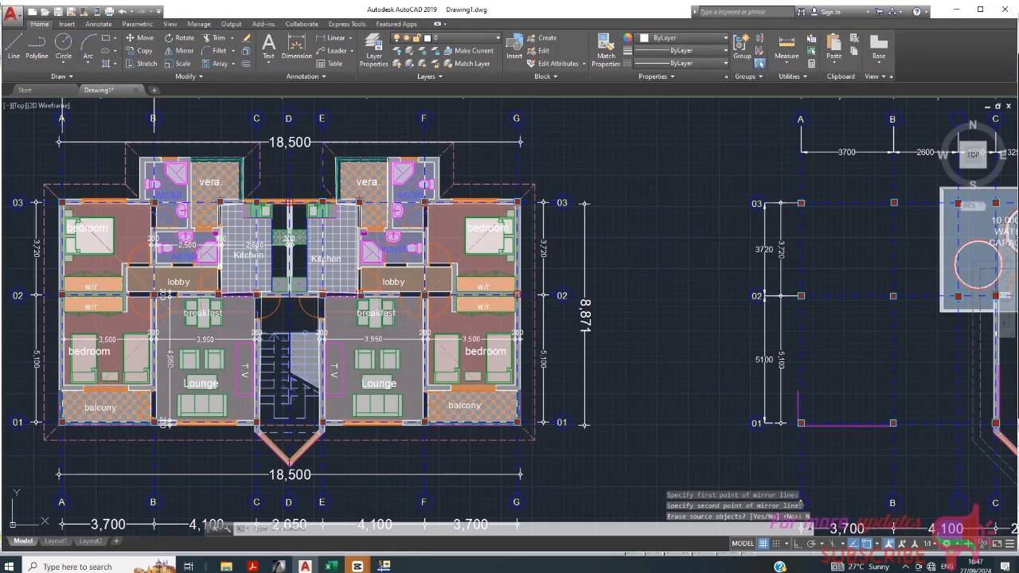
{"action": "scroll", "coordinate": [250, 199], "scroll_direction": "up", "scroll_amount": 2}
{"action": "scroll", "coordinate": [253, 199], "scroll_direction": "up", "scroll_amount": 2}
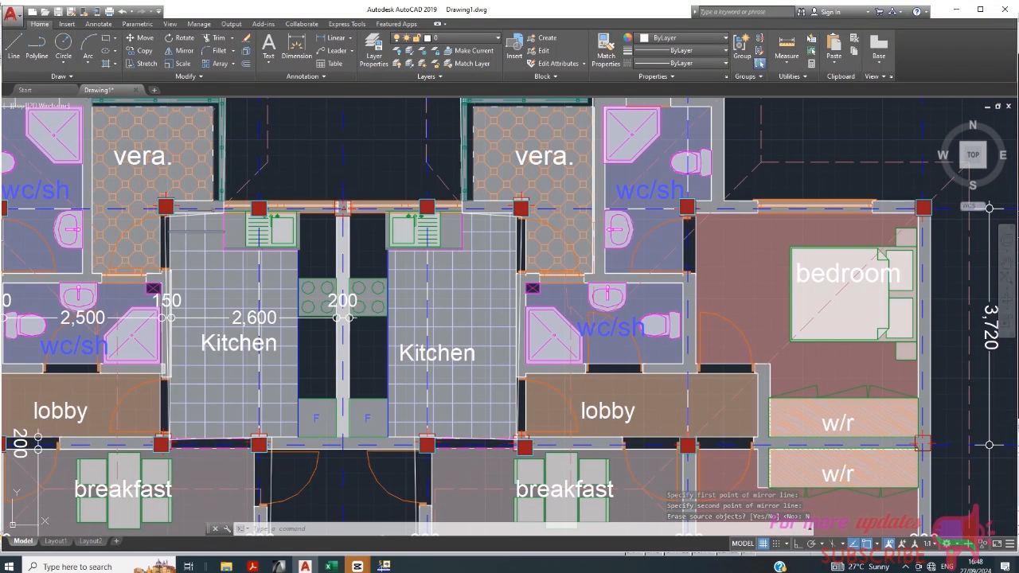
{"action": "left_click", "coordinate": [210, 215]}
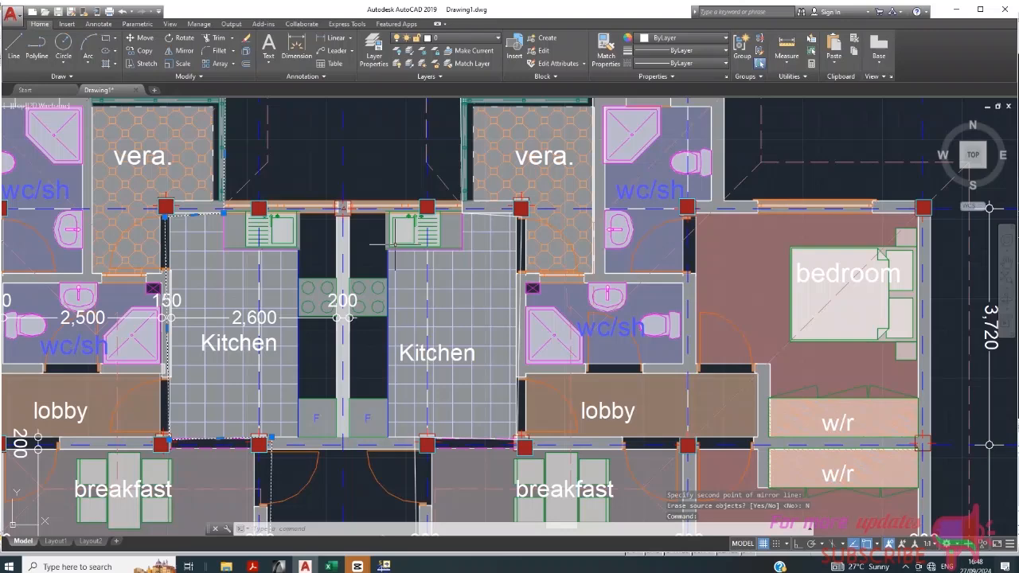
{"action": "left_click", "coordinate": [475, 211]}
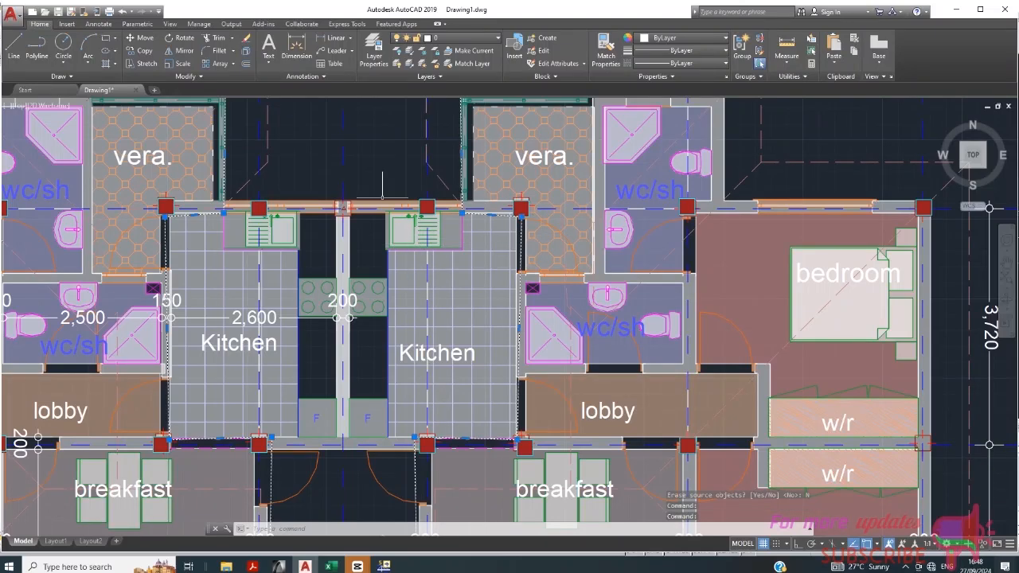
{"action": "scroll", "coordinate": [382, 199], "scroll_direction": "down", "scroll_amount": 5}
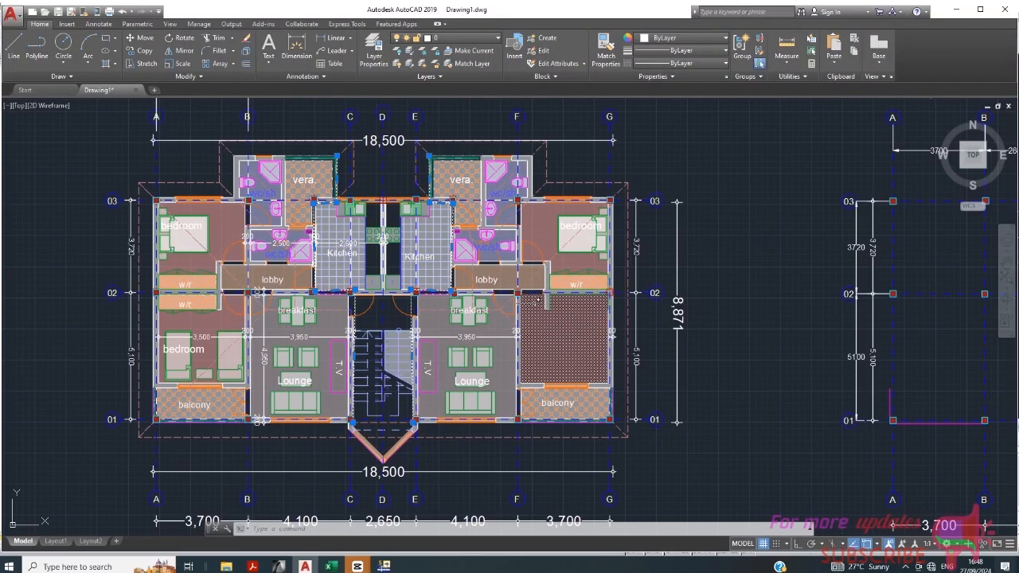
Step: Select the solid column hatch between the kitchen and lobby on gridline 02 and inspect its position relative to the walls
{"action": "mouse_move", "coordinate": [538, 300]}
{"action": "scroll", "coordinate": [487, 295], "scroll_direction": "up", "scroll_amount": 4}
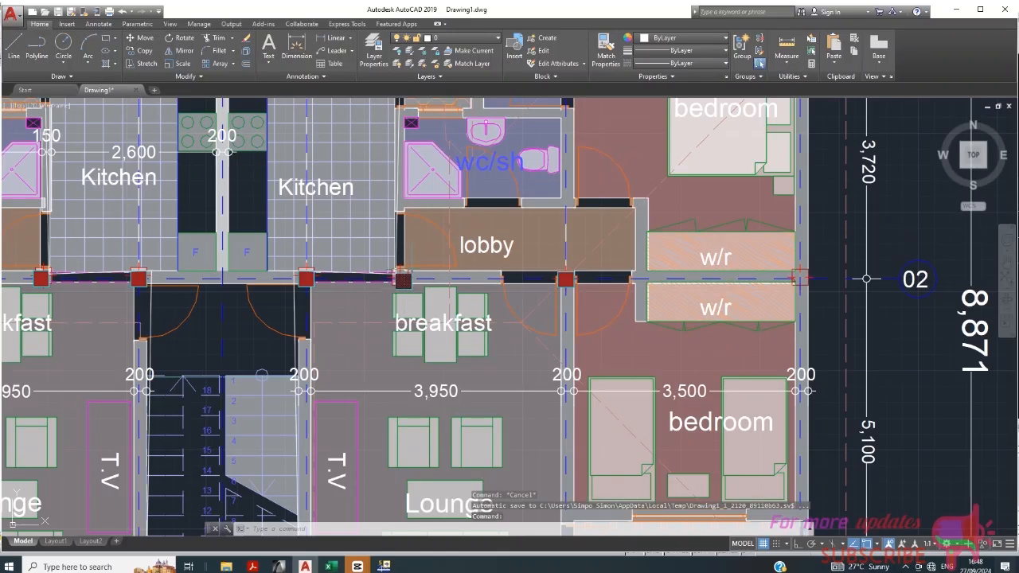
{"action": "scroll", "coordinate": [402, 279], "scroll_direction": "up", "scroll_amount": 2}
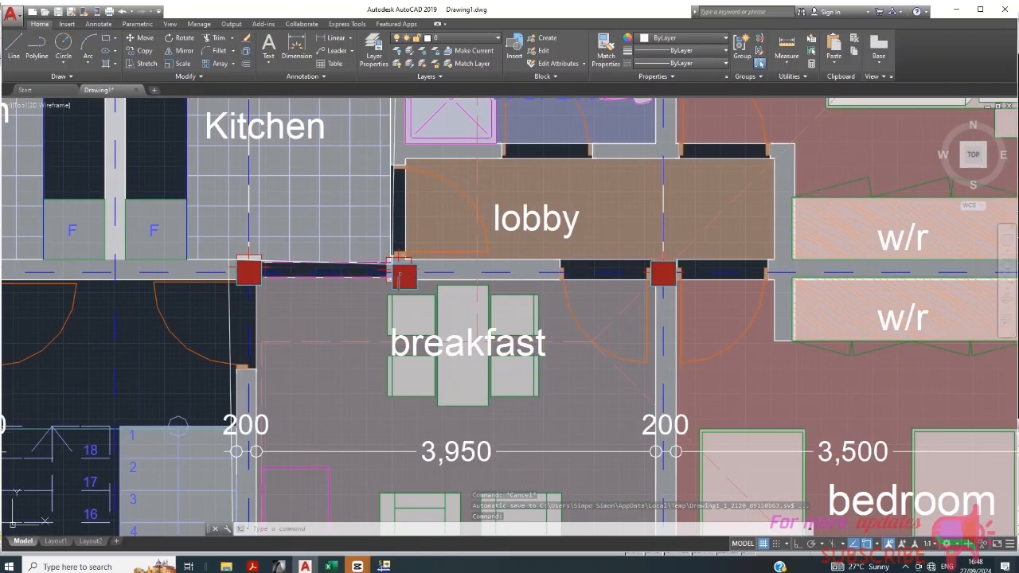
{"action": "left_click", "coordinate": [402, 274]}
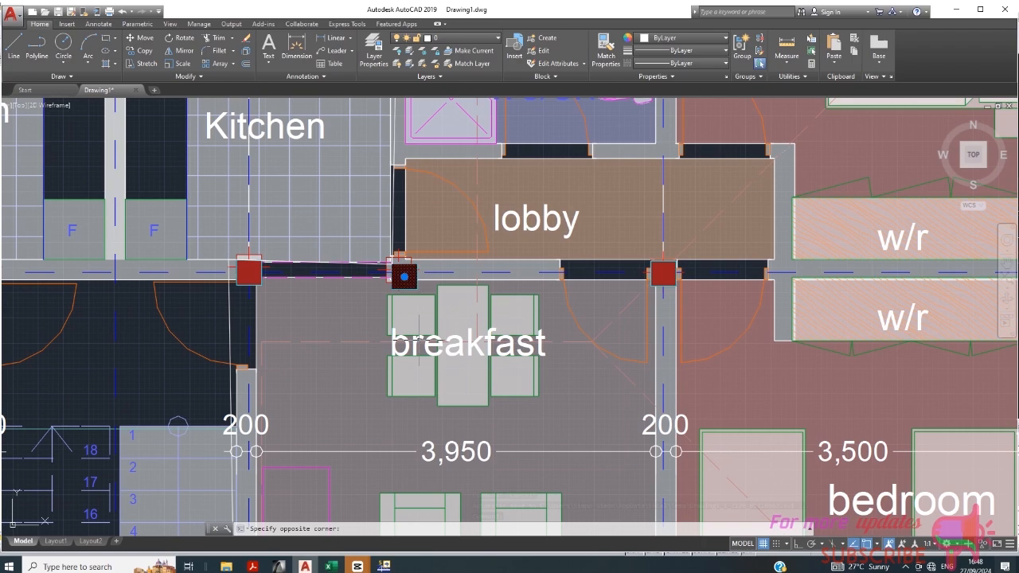
{"action": "left_click", "coordinate": [404, 276]}
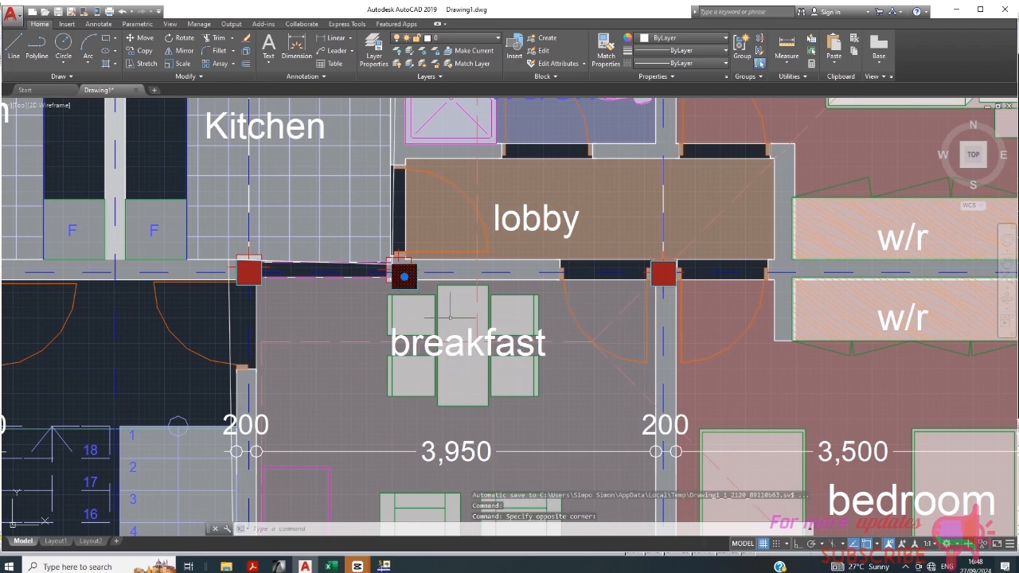
{"action": "scroll", "coordinate": [405, 276], "scroll_direction": "down", "scroll_amount": 3}
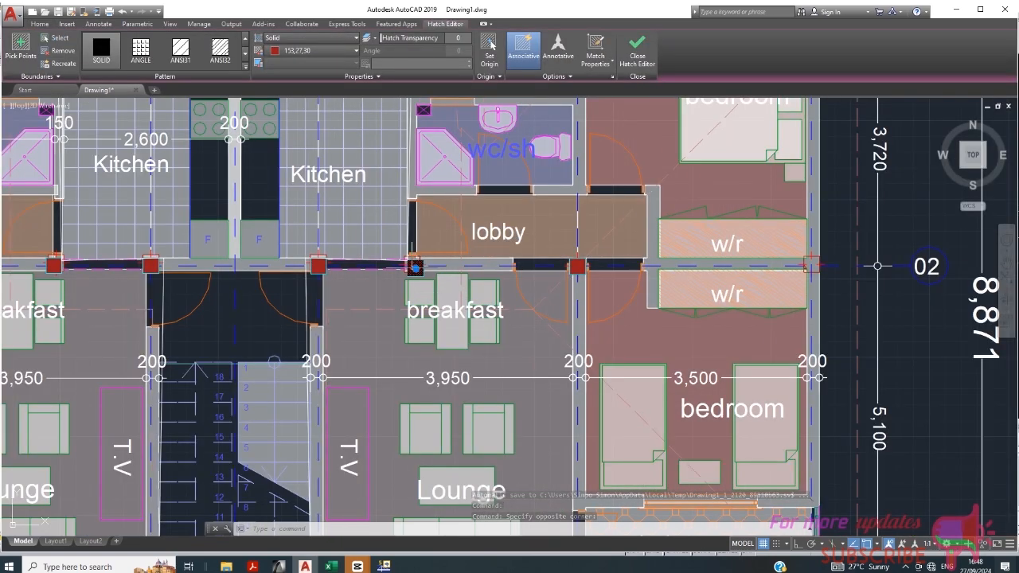
{"action": "scroll", "coordinate": [410, 264], "scroll_direction": "up", "scroll_amount": 2}
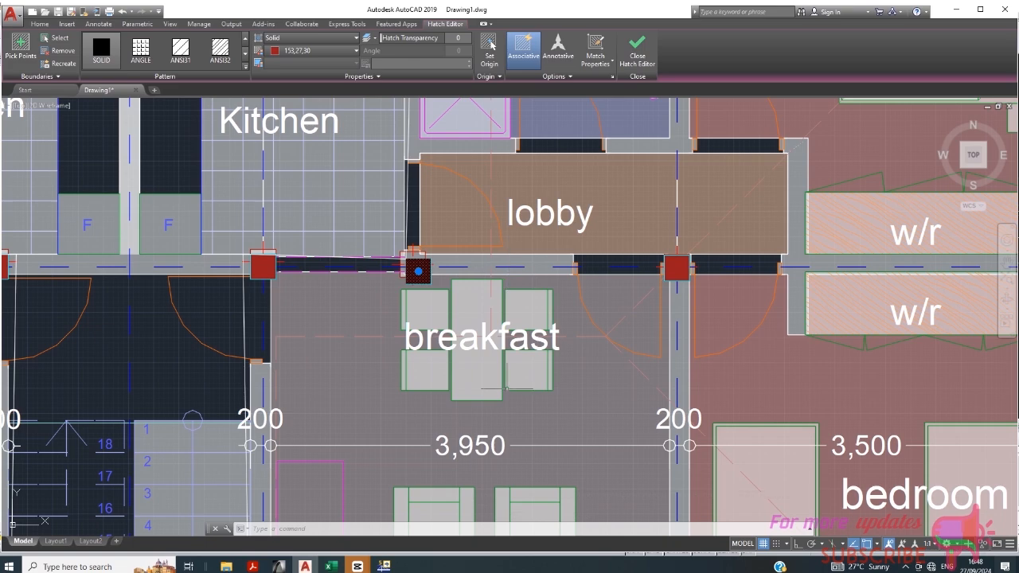
{"action": "left_click", "coordinate": [500, 198]}
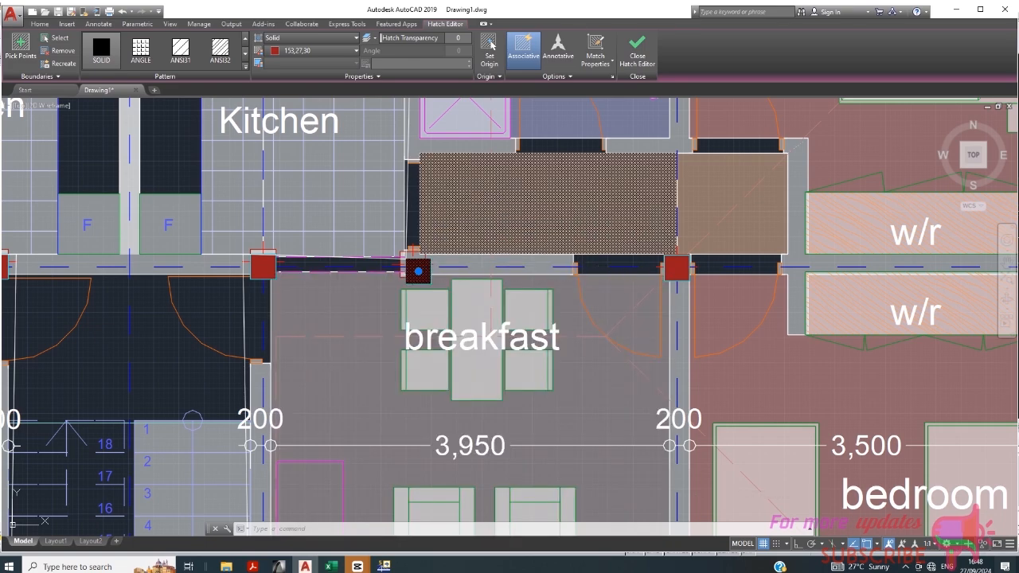
Step: Compare the matching lobby column in the opposite apartment and the bedroom corner column at gridlines A and 03 with the whole plan
{"action": "scroll", "coordinate": [358, 255], "scroll_direction": "down", "scroll_amount": 6}
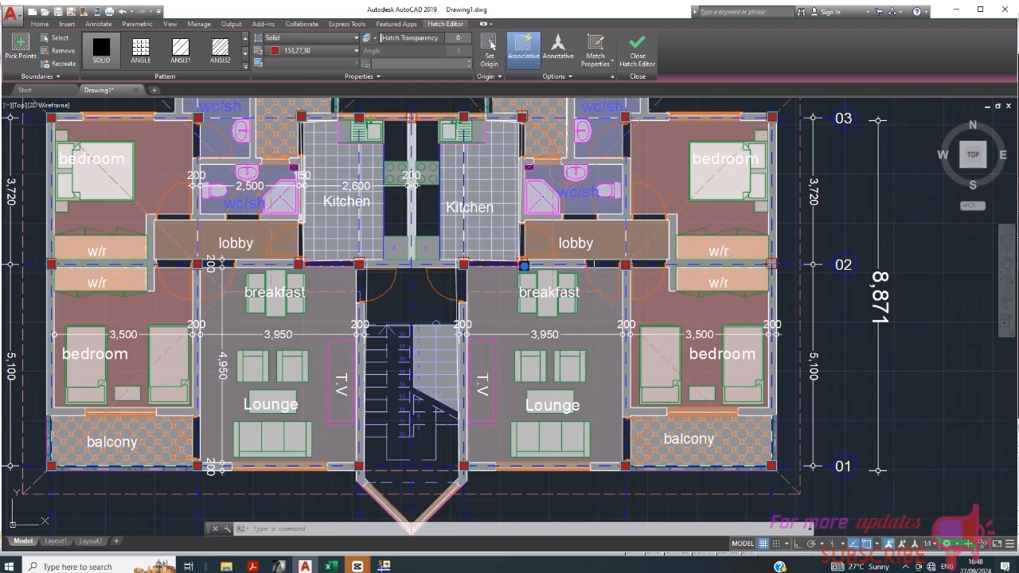
{"action": "scroll", "coordinate": [410, 256], "scroll_direction": "up", "scroll_amount": 5}
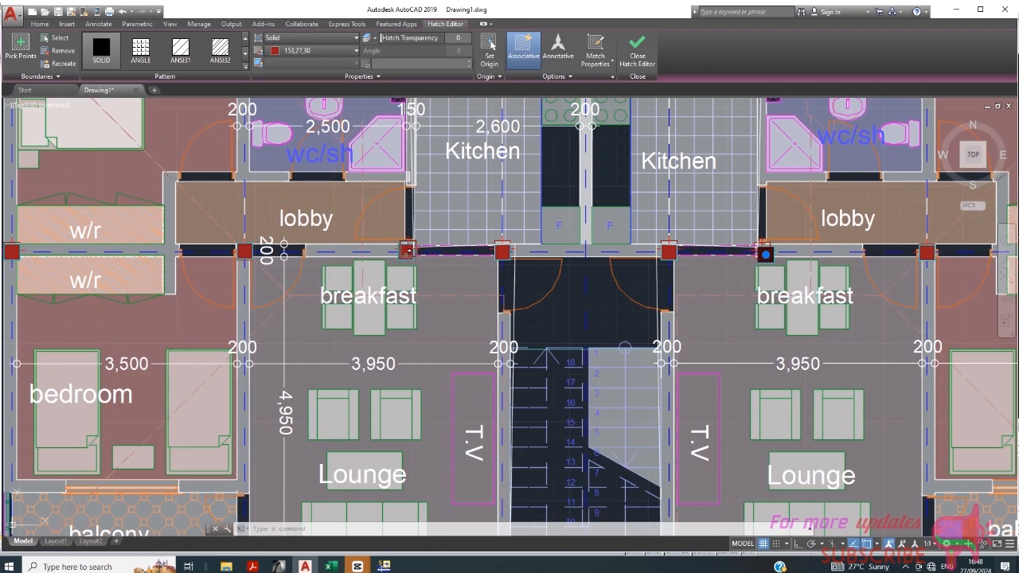
{"action": "scroll", "coordinate": [406, 249], "scroll_direction": "down", "scroll_amount": 2}
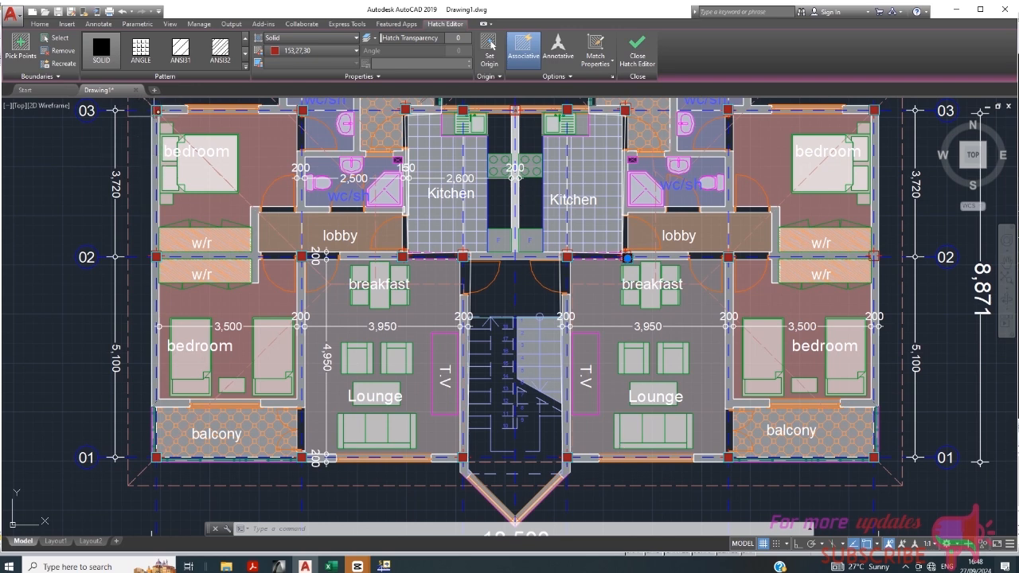
{"action": "left_click", "coordinate": [153, 118]}
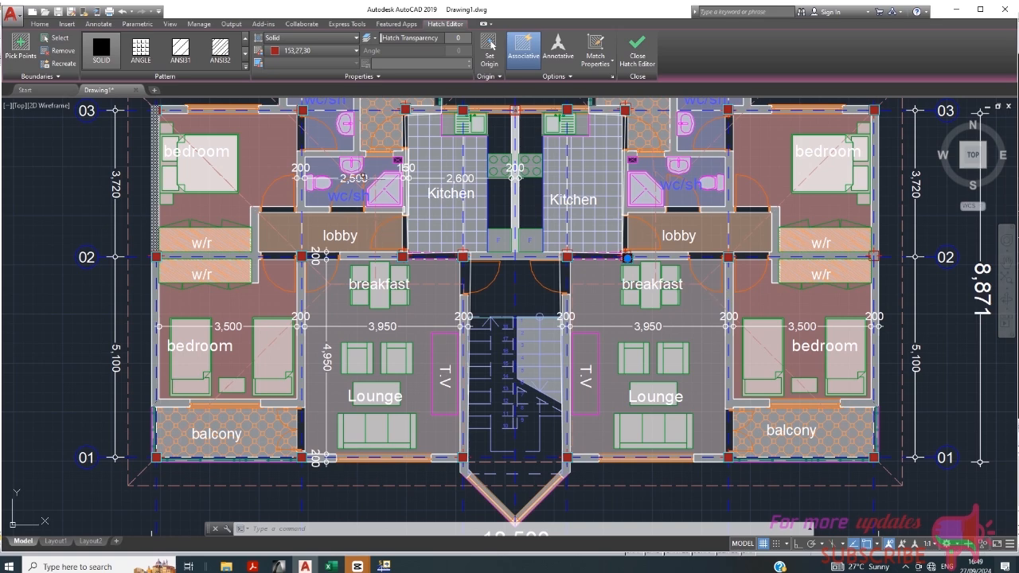
{"action": "scroll", "coordinate": [232, 390], "scroll_direction": "down", "scroll_amount": 2}
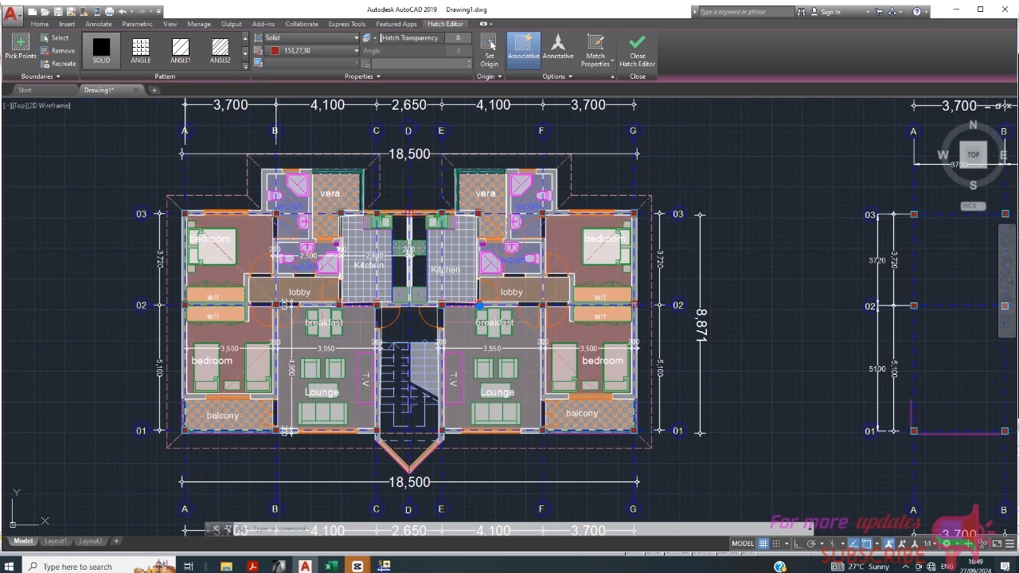
Step: Switch to RFEM, set the XY plane as the current work plane and view the model along the Z axis
{"action": "left_click", "coordinate": [326, 362]}
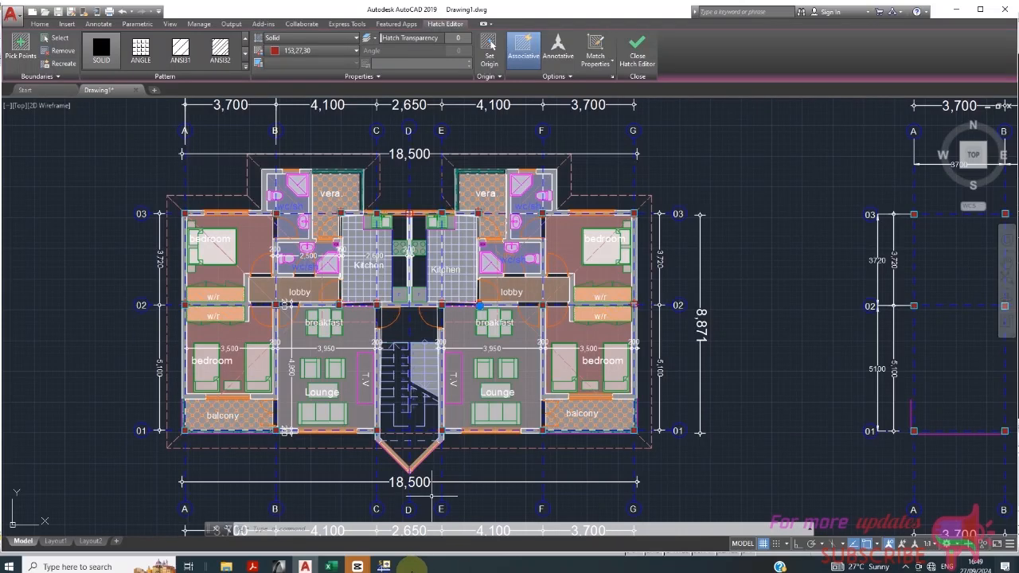
{"action": "left_click", "coordinate": [384, 566]}
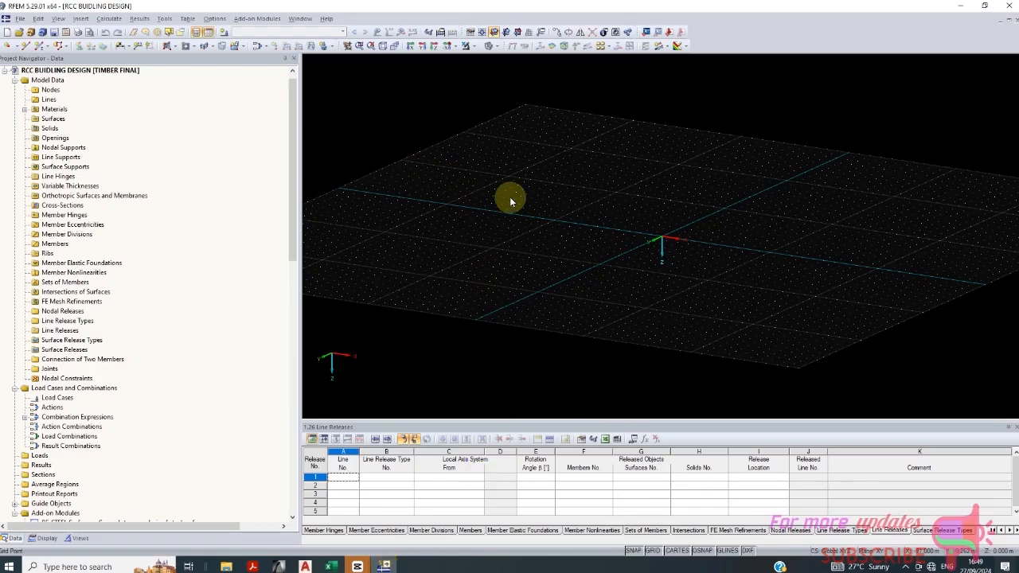
{"action": "left_click", "coordinate": [507, 33]}
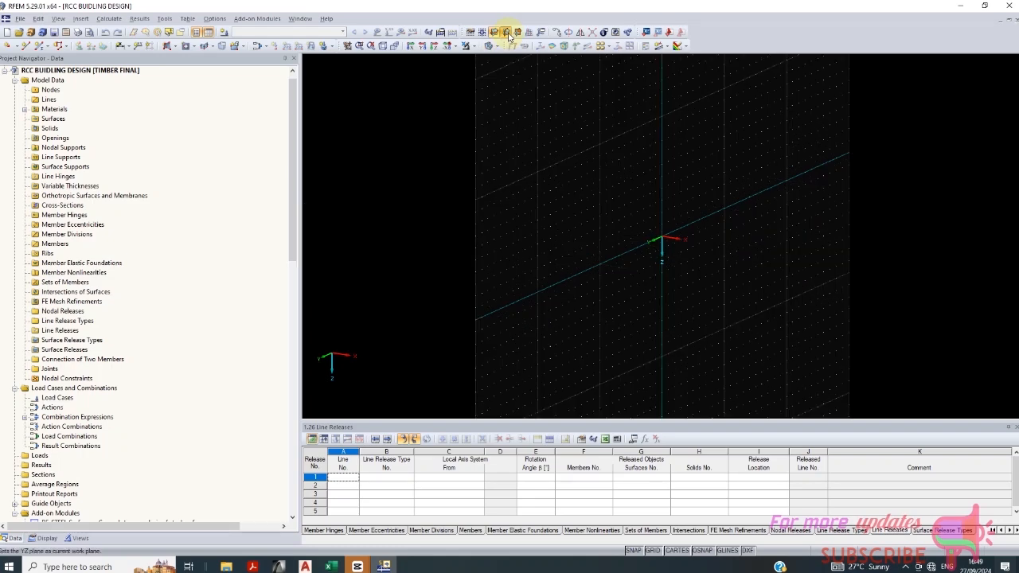
{"action": "left_click", "coordinate": [518, 33]}
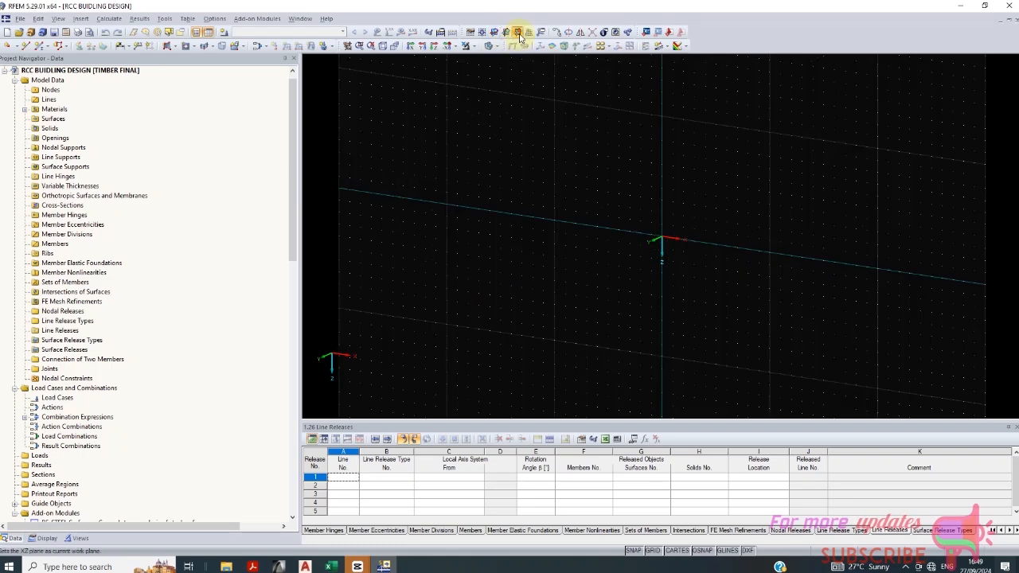
{"action": "left_click", "coordinate": [409, 46]}
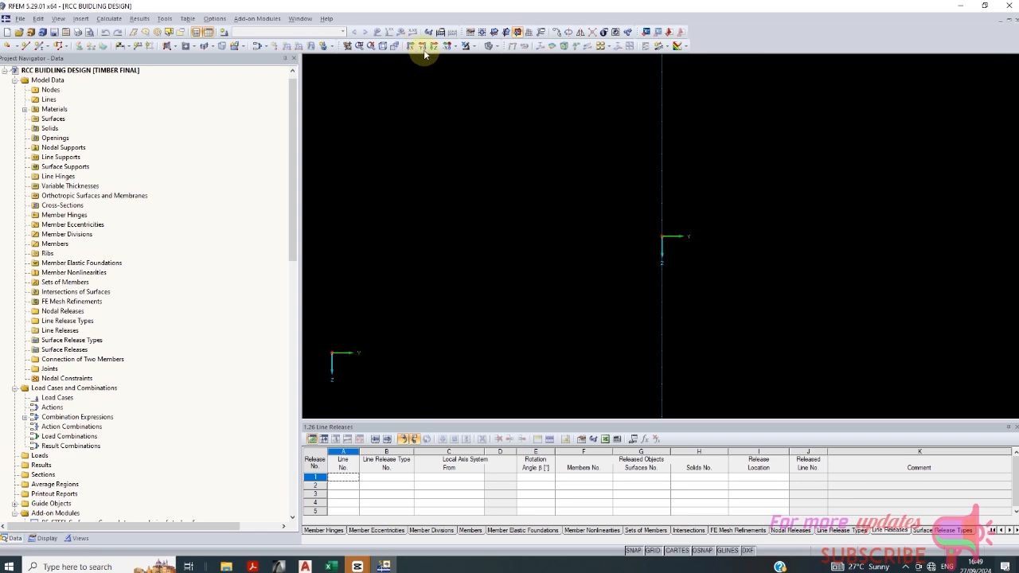
{"action": "left_click", "coordinate": [432, 47]}
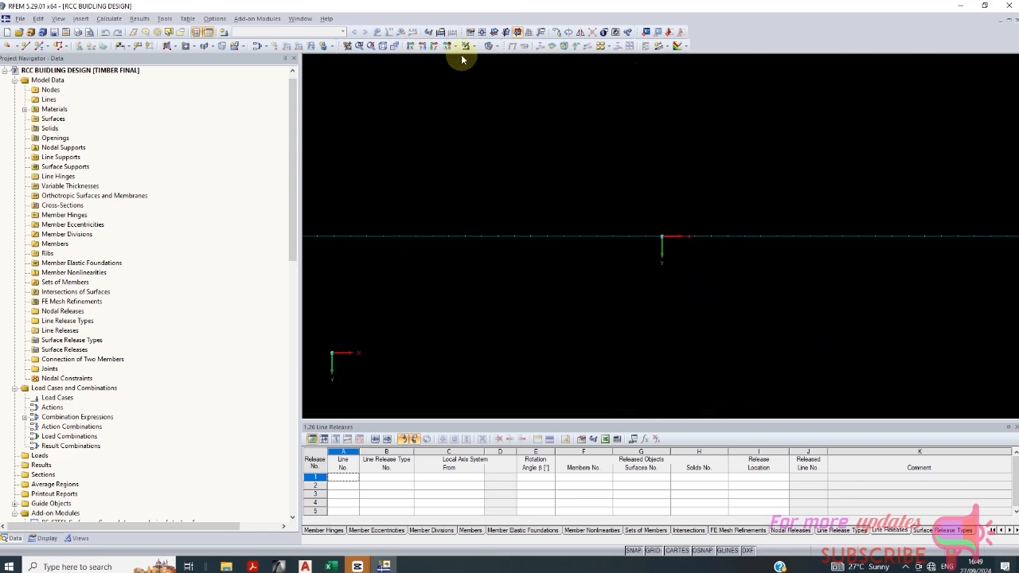
{"action": "left_click", "coordinate": [506, 32]}
{"action": "left_click", "coordinate": [495, 33]}
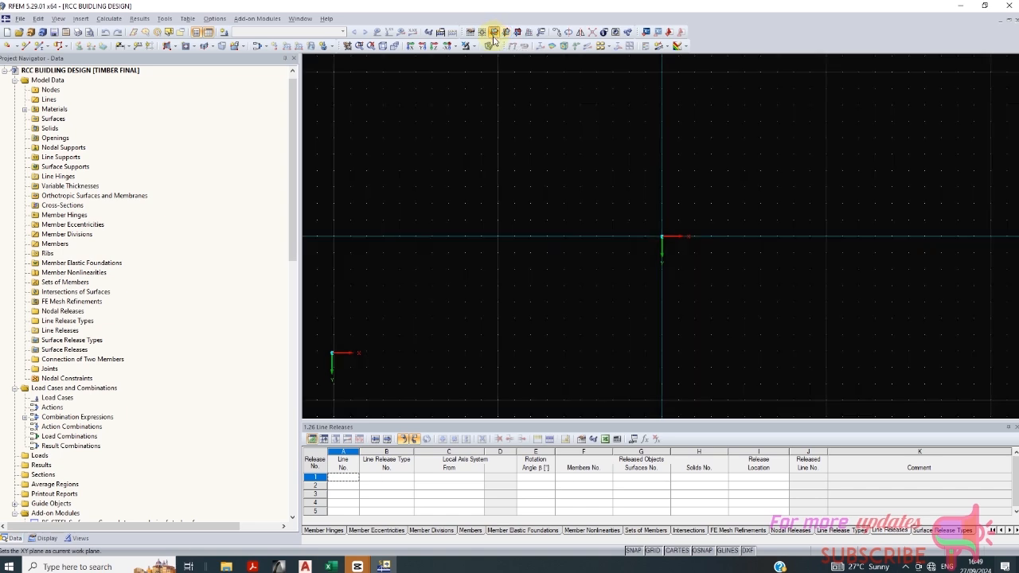
{"action": "scroll", "coordinate": [449, 282], "scroll_direction": "down", "scroll_amount": 2}
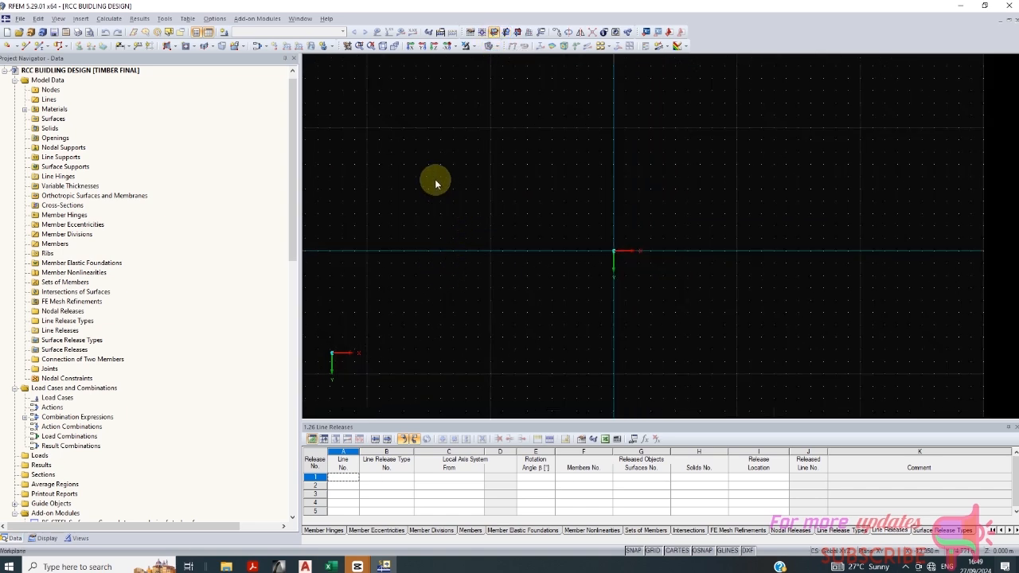
{"action": "left_click", "coordinate": [80, 19]}
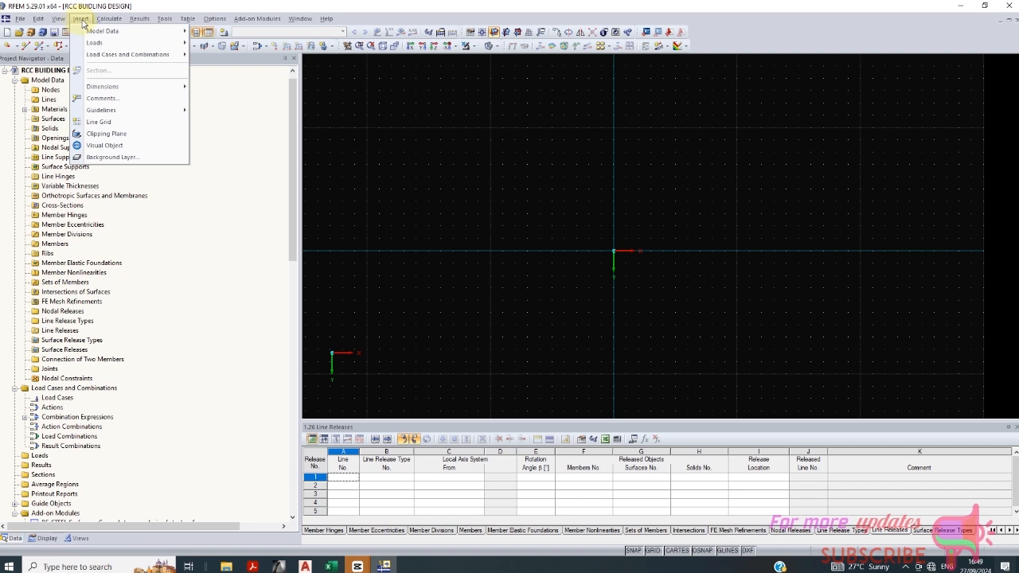
{"action": "mouse_move", "coordinate": [128, 111]}
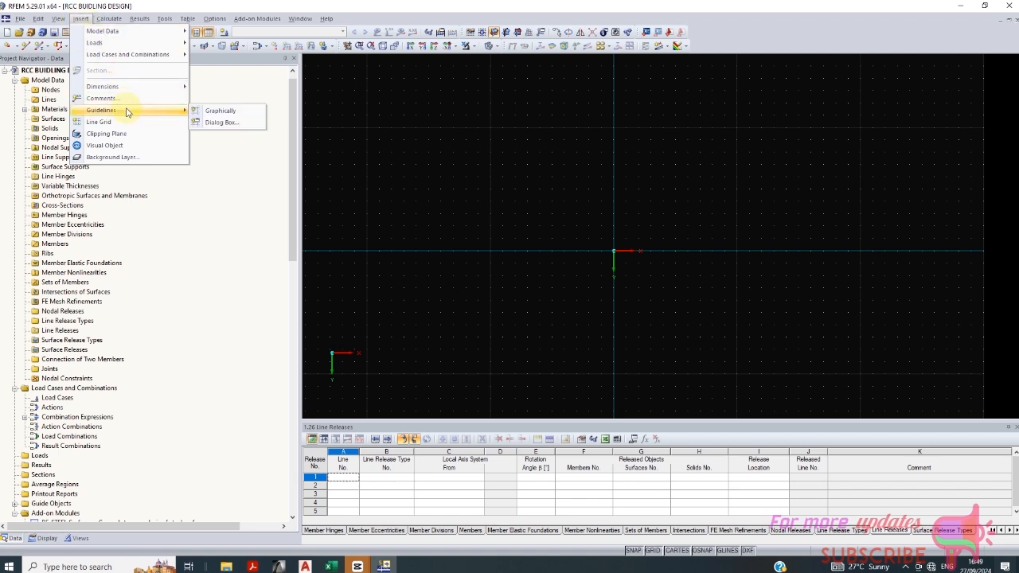
{"action": "left_click", "coordinate": [218, 112]}
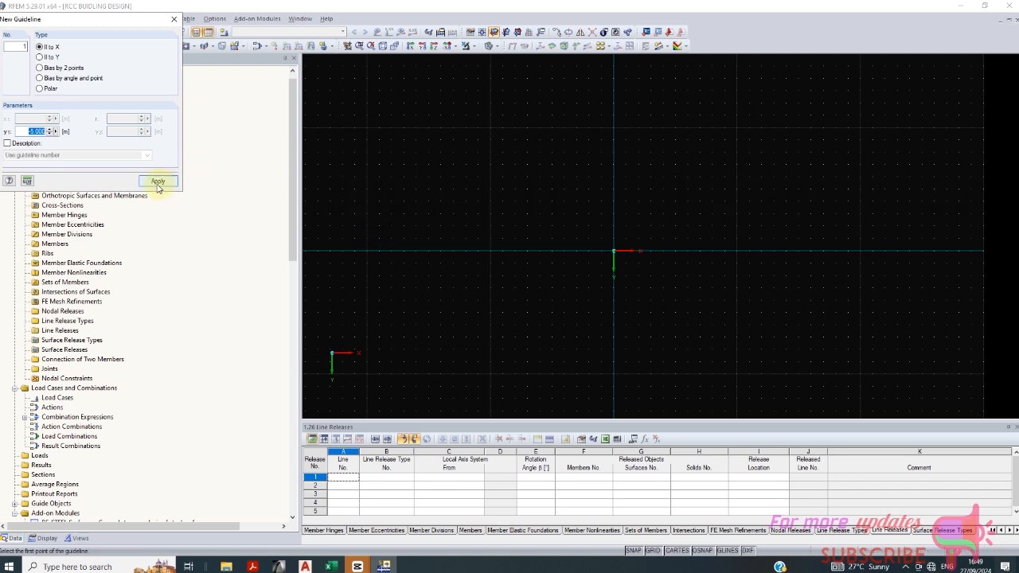
{"action": "left_click", "coordinate": [173, 19]}
Step: Start a new guideline through its dialog box and set its type to parallel to X
{"action": "left_click", "coordinate": [84, 20]}
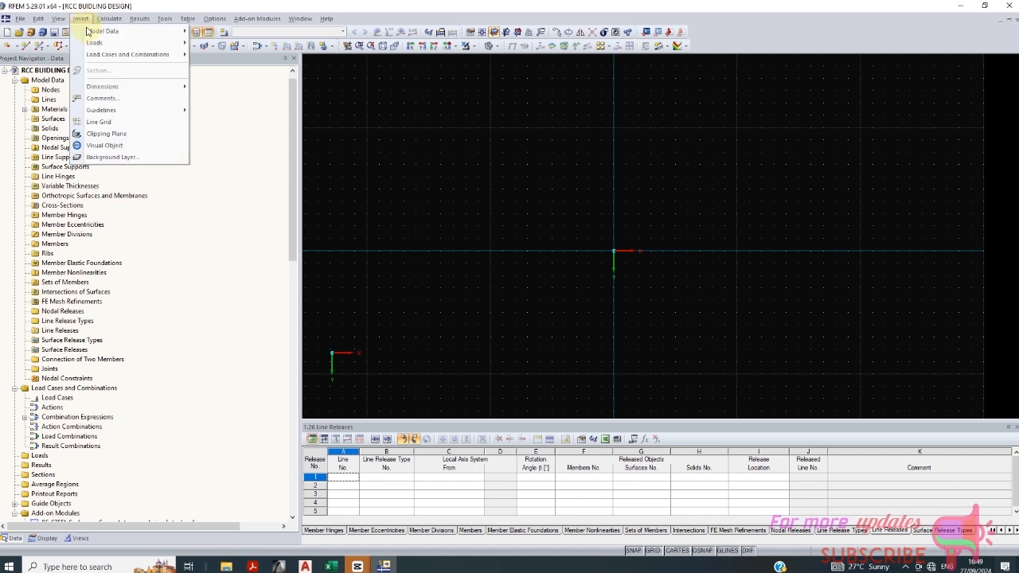
{"action": "mouse_move", "coordinate": [108, 109]}
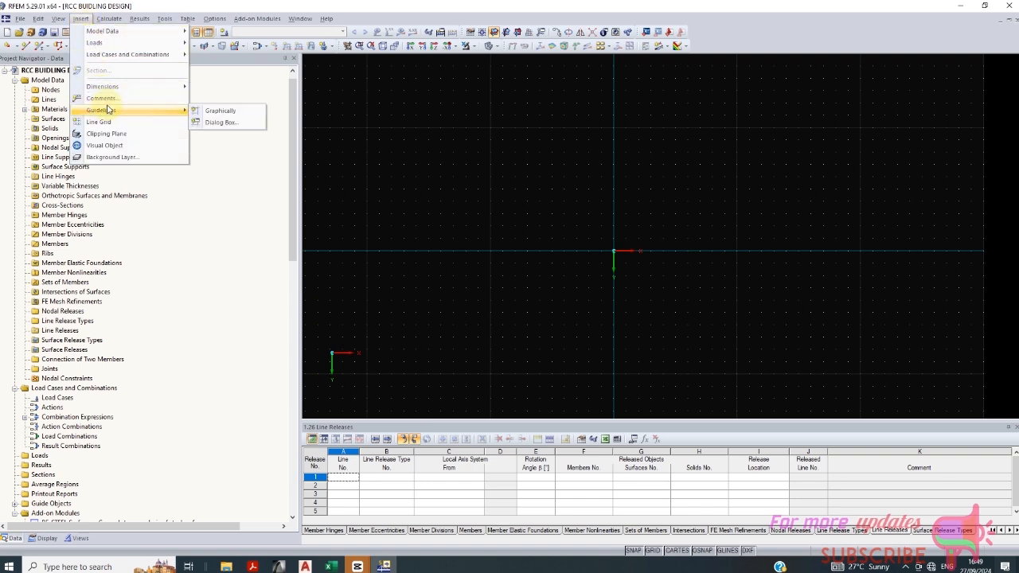
{"action": "left_click", "coordinate": [223, 122]}
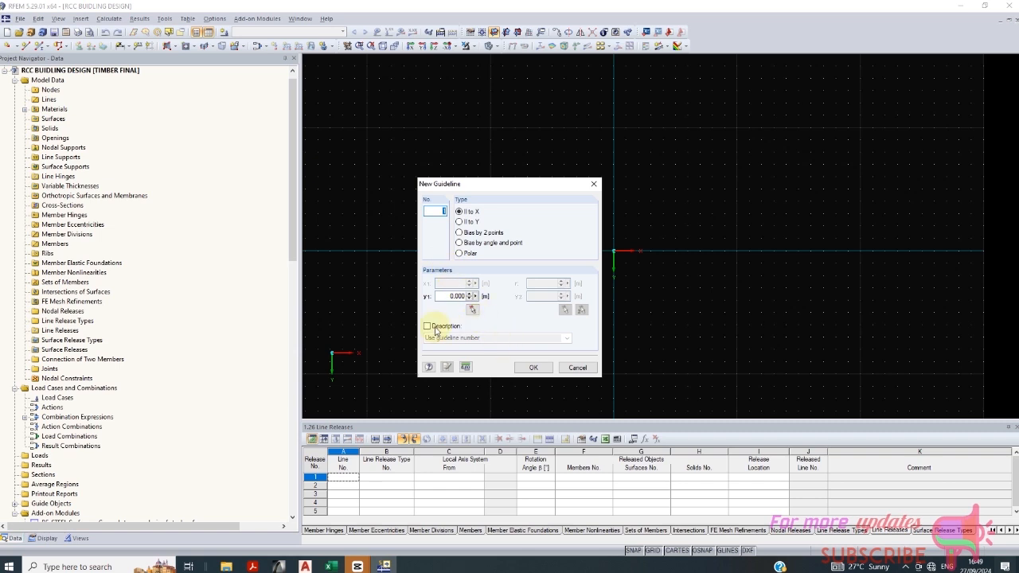
{"action": "left_click", "coordinate": [458, 223]}
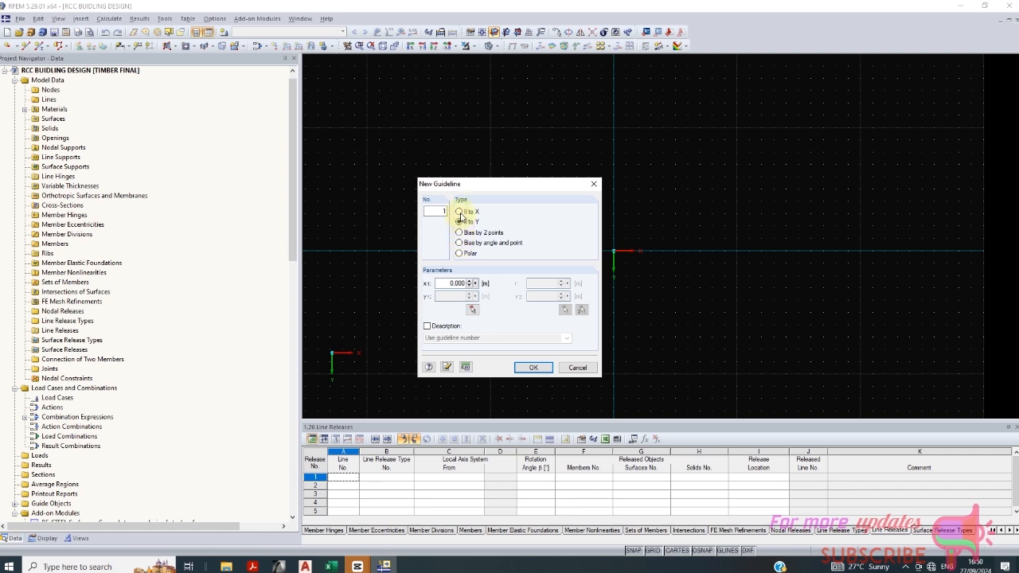
{"action": "left_click", "coordinate": [460, 212]}
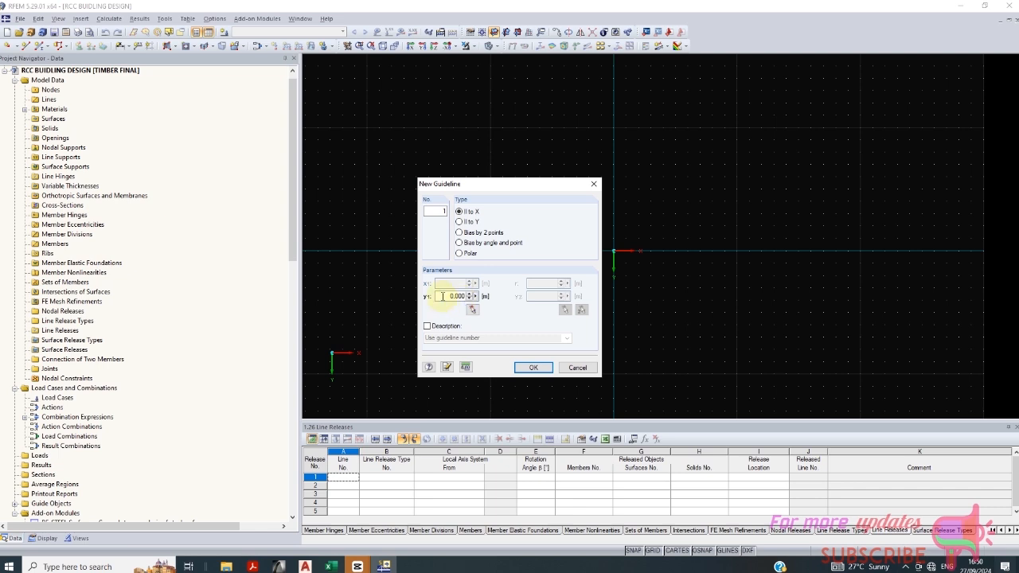
{"action": "double_click", "coordinate": [448, 297]}
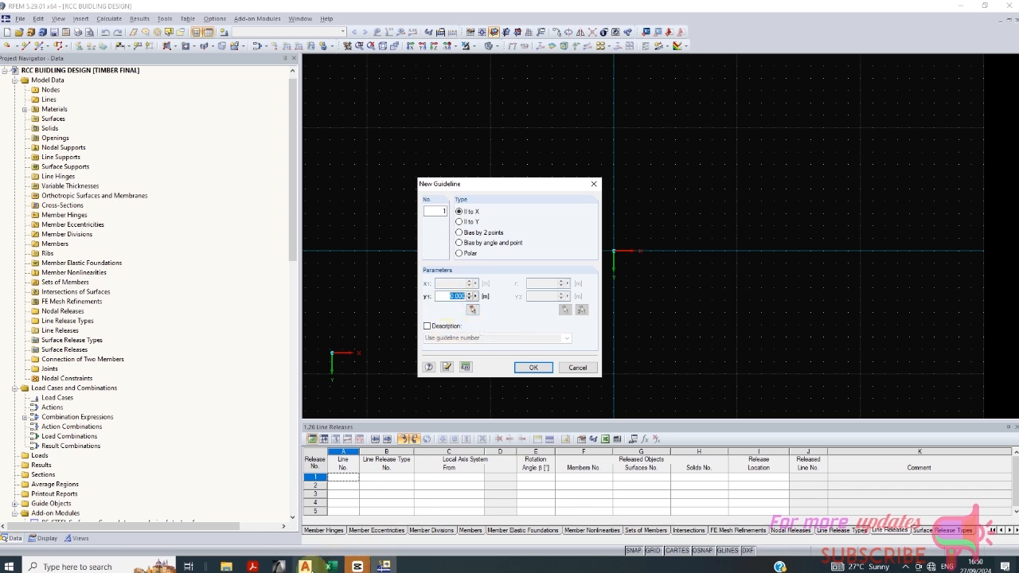
Step: Check the spacings between gridlines 03, 02 and 01 in the AutoCAD plan and try to enter 3.72,5.1 as RFEM guideline 1's y1
{"action": "left_click", "coordinate": [305, 567]}
{"action": "scroll", "coordinate": [199, 384], "scroll_direction": "up", "scroll_amount": 2}
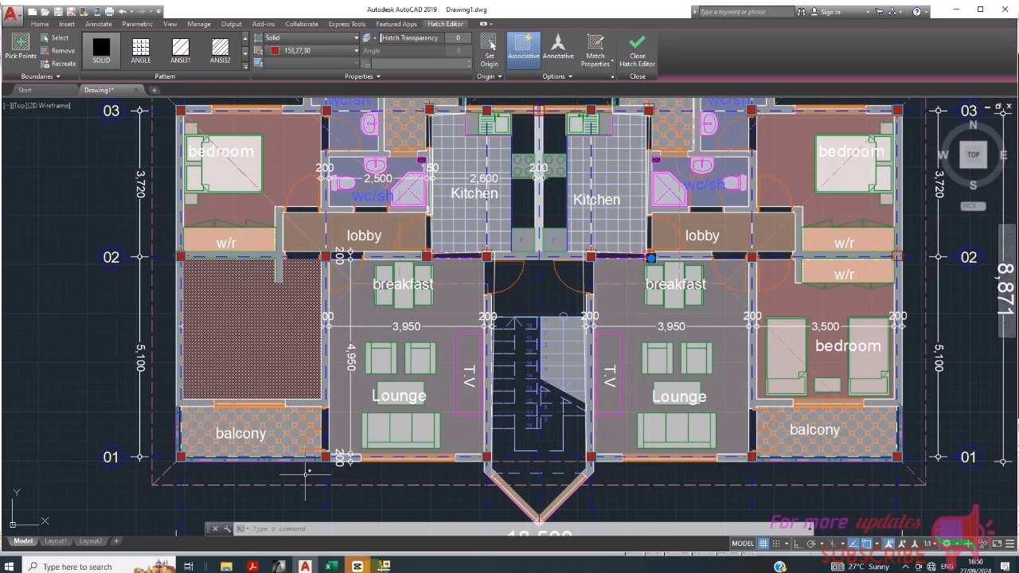
{"action": "scroll", "coordinate": [135, 193], "scroll_direction": "up", "scroll_amount": 2}
{"action": "scroll", "coordinate": [263, 359], "scroll_direction": "down", "scroll_amount": 2}
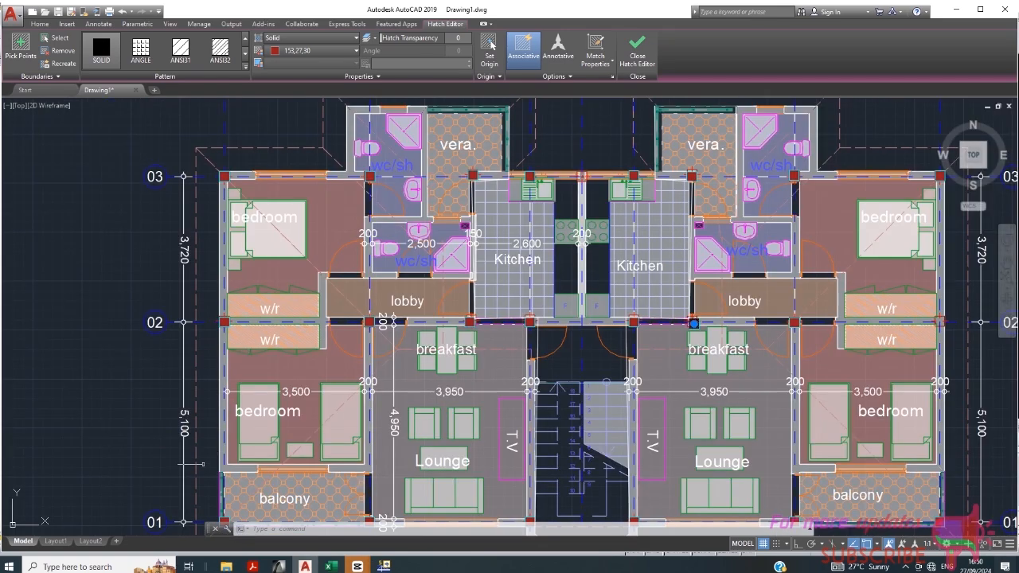
{"action": "left_click", "coordinate": [384, 566]}
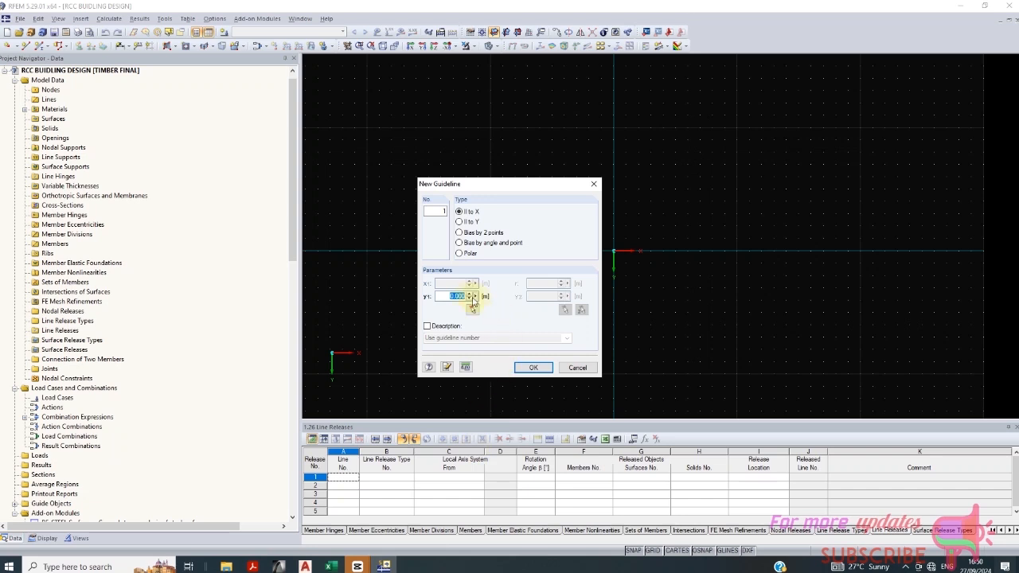
{"action": "type", "text": "3.72,5.1"}
{"action": "left_click", "coordinate": [461, 222]}
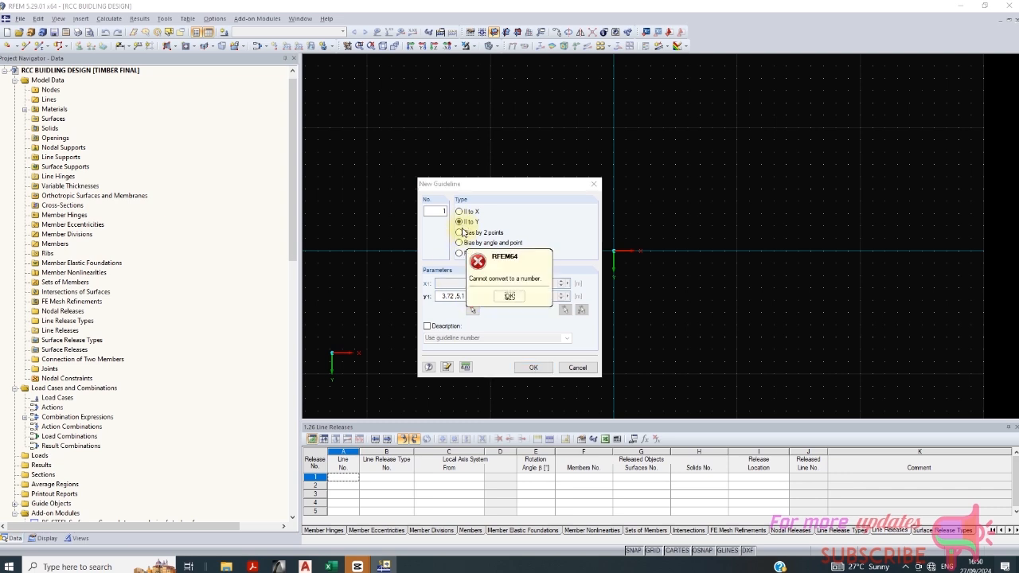
{"action": "left_click", "coordinate": [510, 296]}
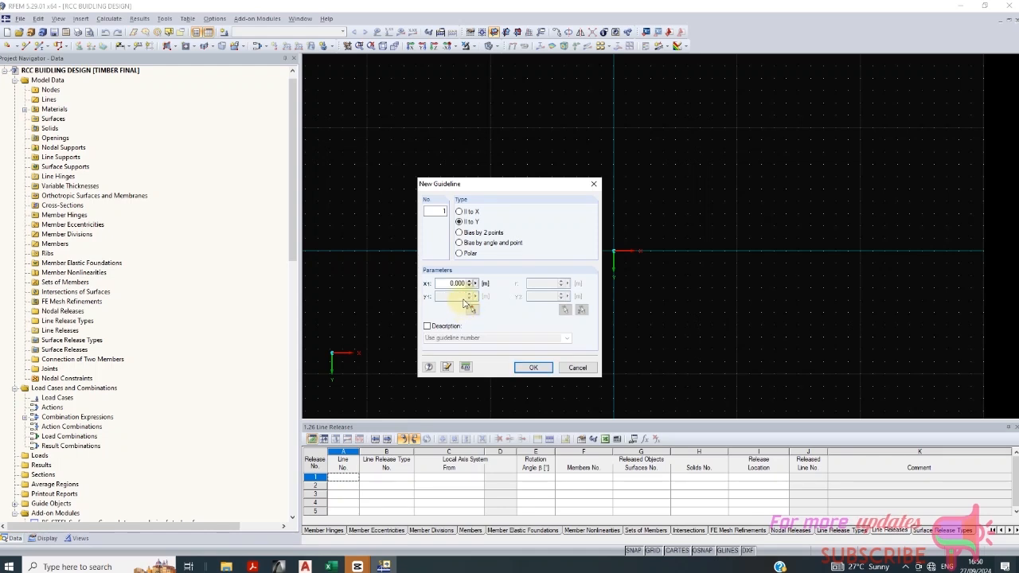
Step: Create guideline 1 parallel to X through the origin, with y1 at 0.000 m
{"action": "left_click", "coordinate": [459, 211]}
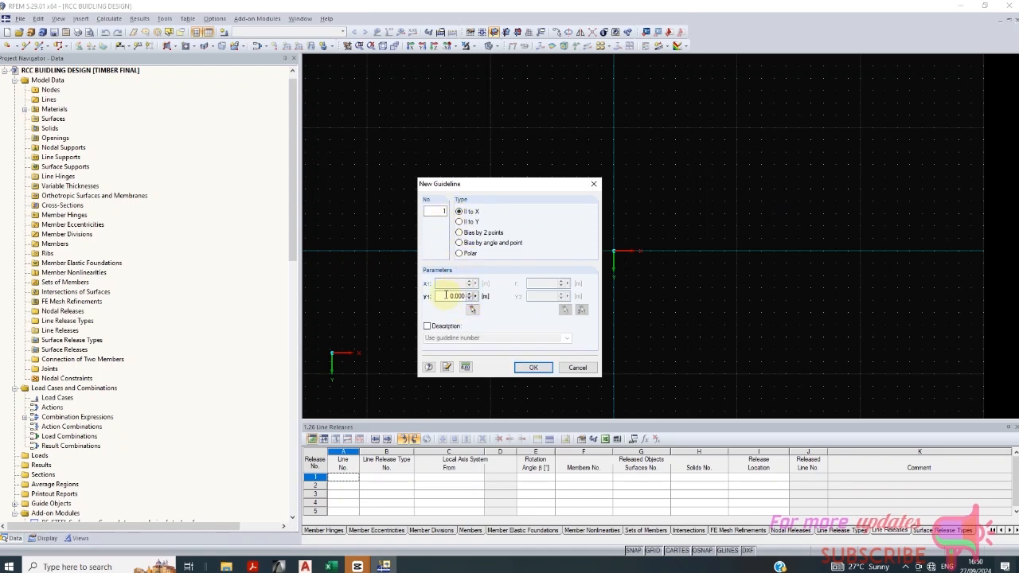
{"action": "double_click", "coordinate": [455, 297]}
{"action": "left_click", "coordinate": [472, 311]}
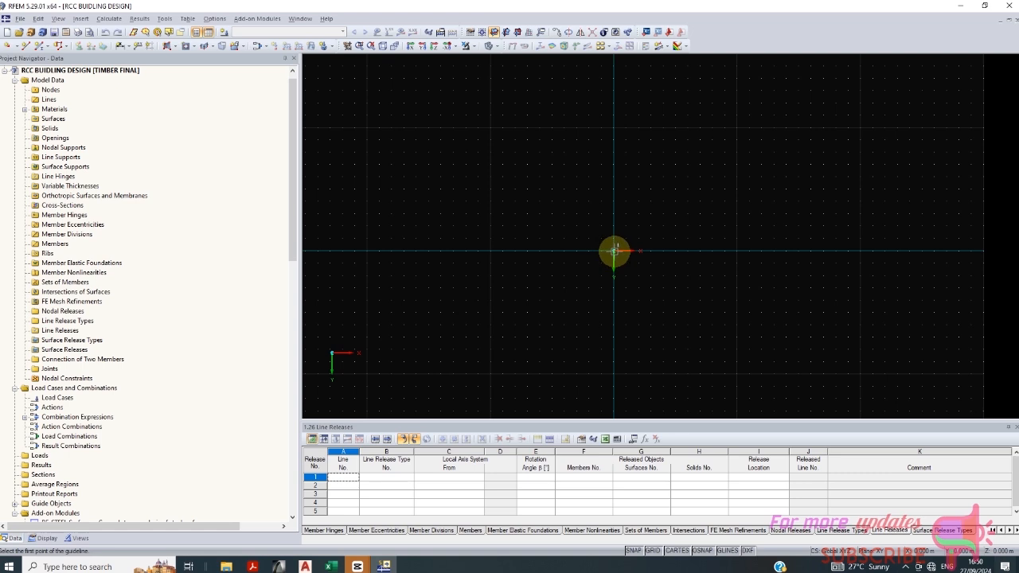
{"action": "left_click", "coordinate": [611, 254]}
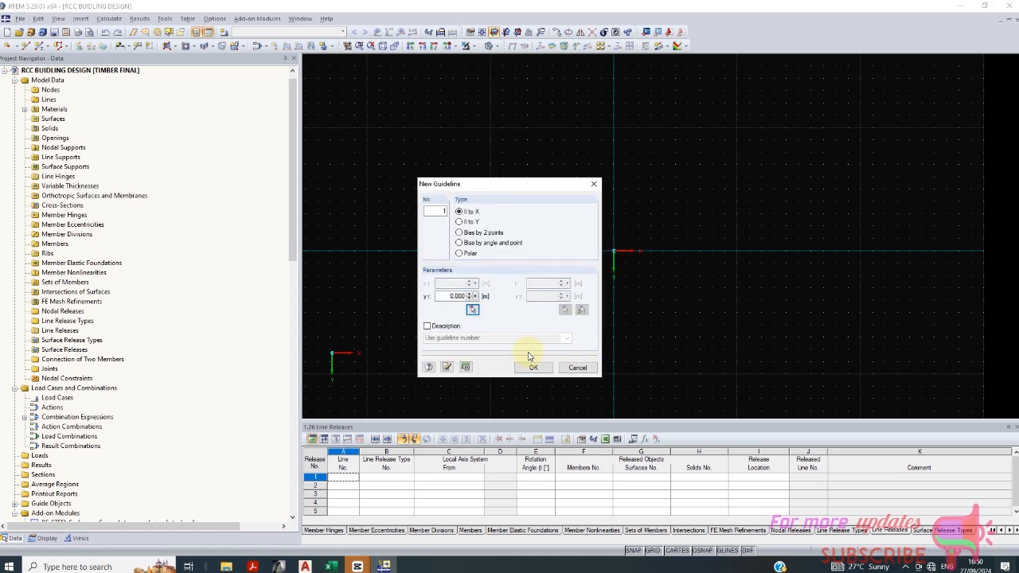
{"action": "left_click", "coordinate": [455, 368]}
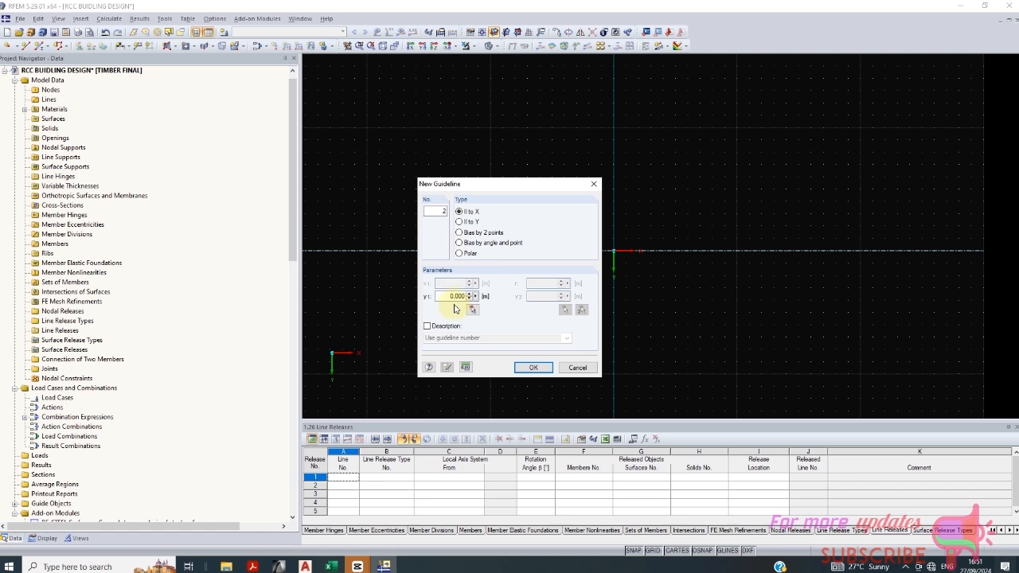
Step: Create guideline 2 parallel to X with y1 set to 3.72 m
{"action": "left_click_drag", "start_coordinate": [446, 296], "coordinate": [484, 297]}
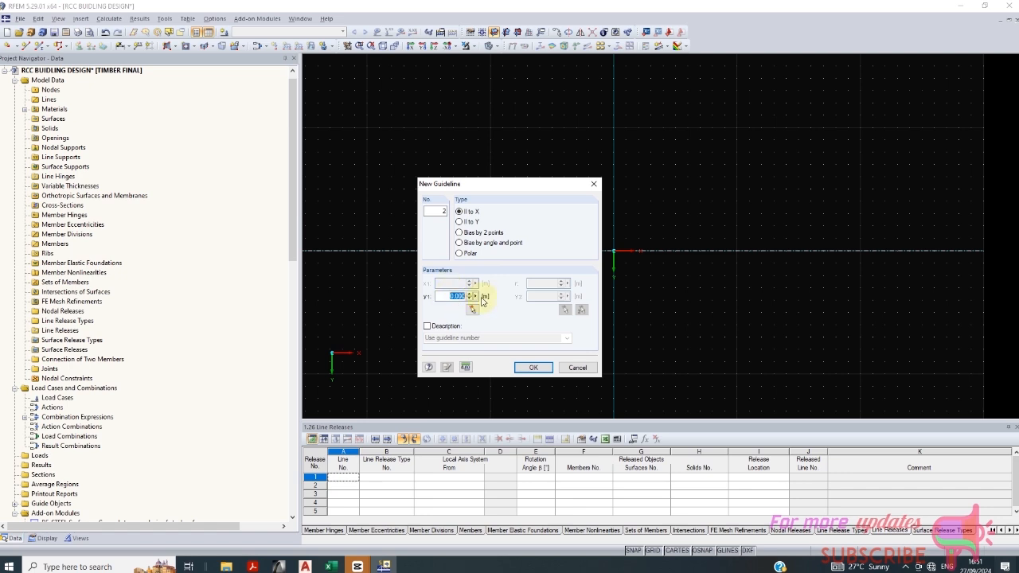
{"action": "type", "text": "3.72"}
{"action": "left_click", "coordinate": [448, 368]}
{"action": "left_click", "coordinate": [448, 369]}
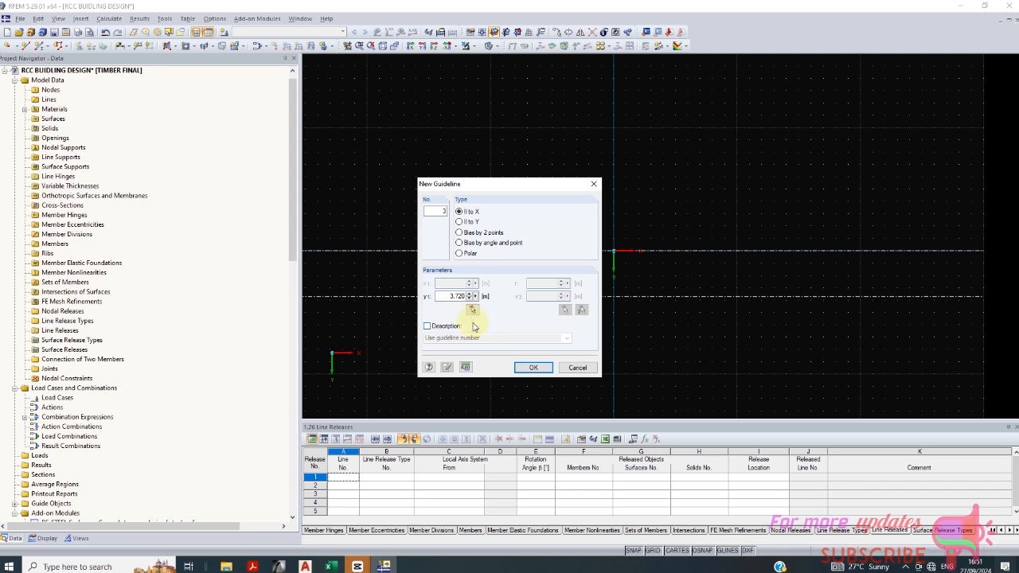
Step: Recheck the gridline 02 to 01 spacing in the AutoCAD plan and create RFEM guideline 3 parallel to X with y1 set to 8.82 m
{"action": "left_click", "coordinate": [460, 232]}
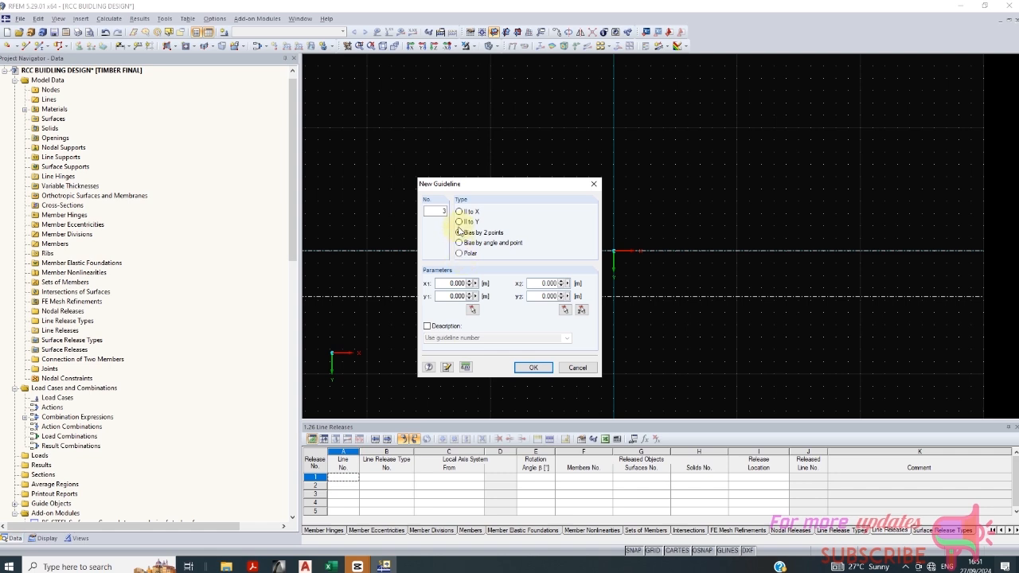
{"action": "left_click", "coordinate": [459, 211]}
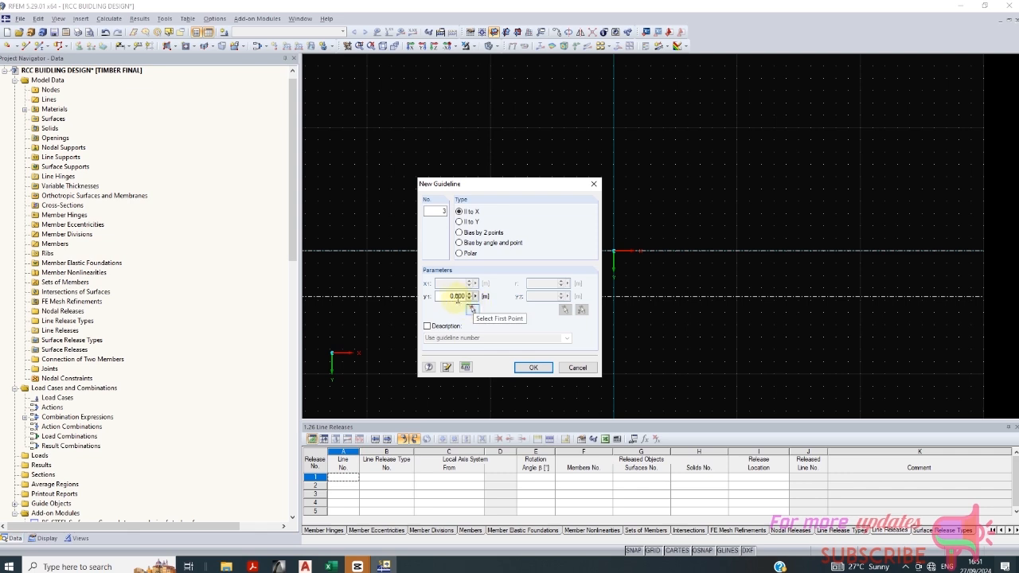
{"action": "left_click_drag", "start_coordinate": [443, 297], "coordinate": [476, 297]}
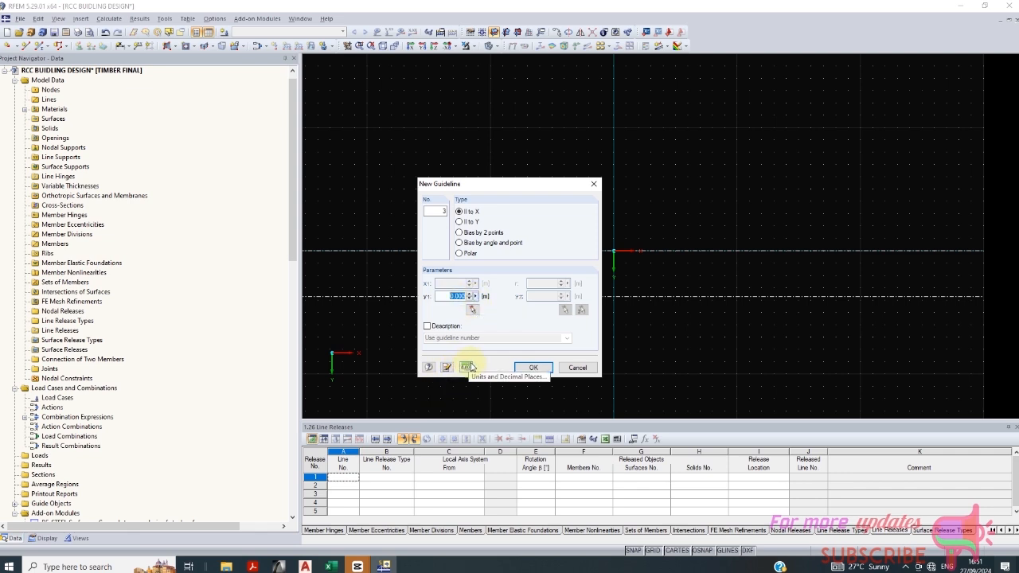
{"action": "left_click", "coordinate": [310, 566]}
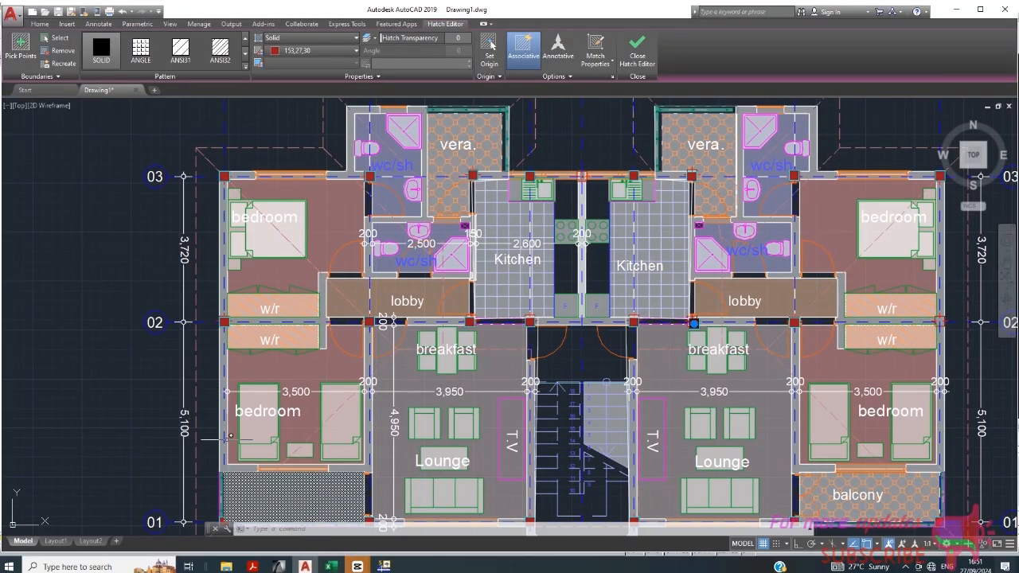
{"action": "left_click", "coordinate": [384, 566]}
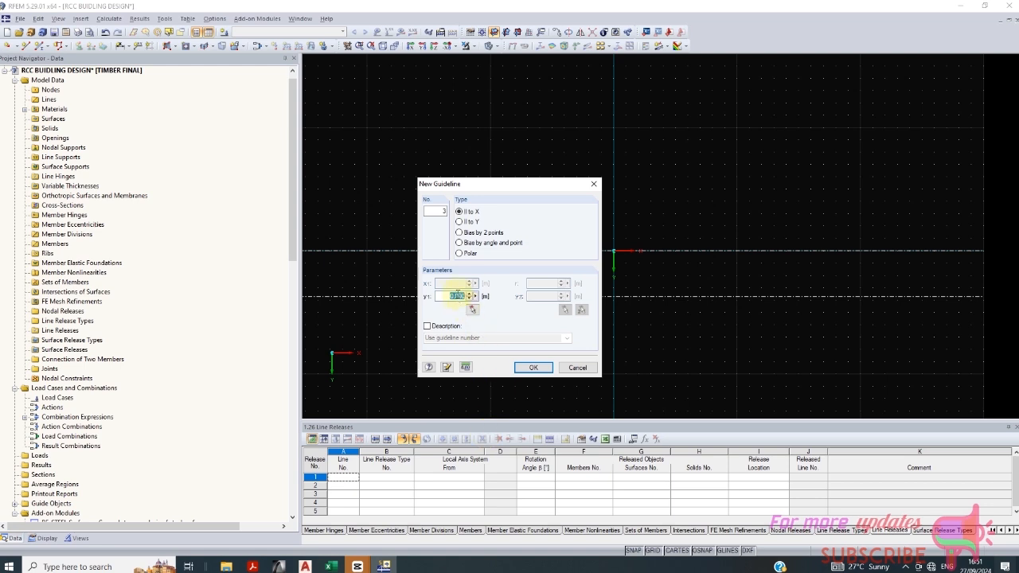
{"action": "type", "text": "8.82"}
{"action": "left_click", "coordinate": [462, 369]}
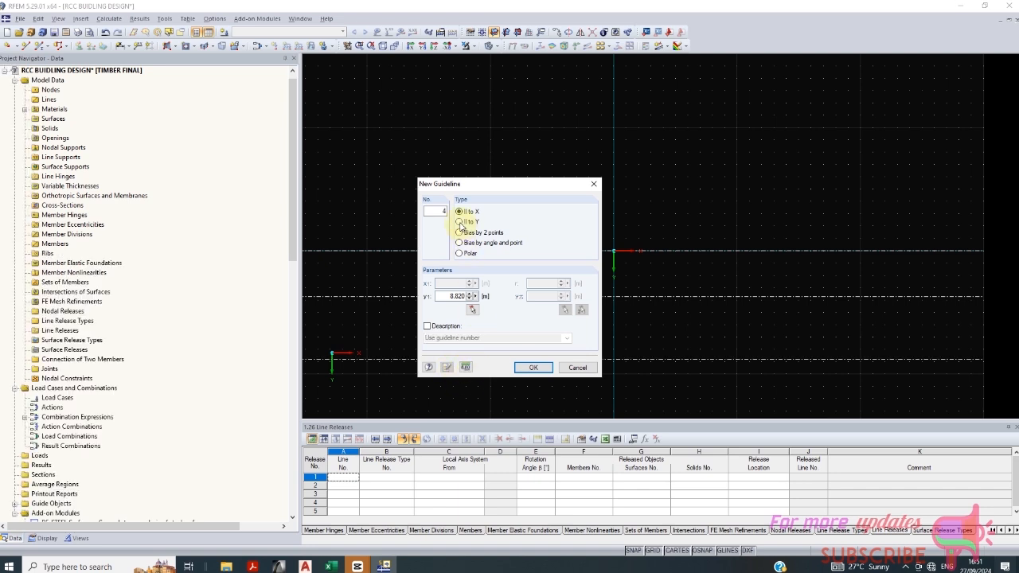
Step: Check the lettered gridline spacings in the AutoCAD third floor plan and create RFEM guideline 4 parallel to Y with x1 at 0.000 m
{"action": "left_click", "coordinate": [306, 566]}
{"action": "scroll", "coordinate": [352, 259], "scroll_direction": "down", "scroll_amount": 4}
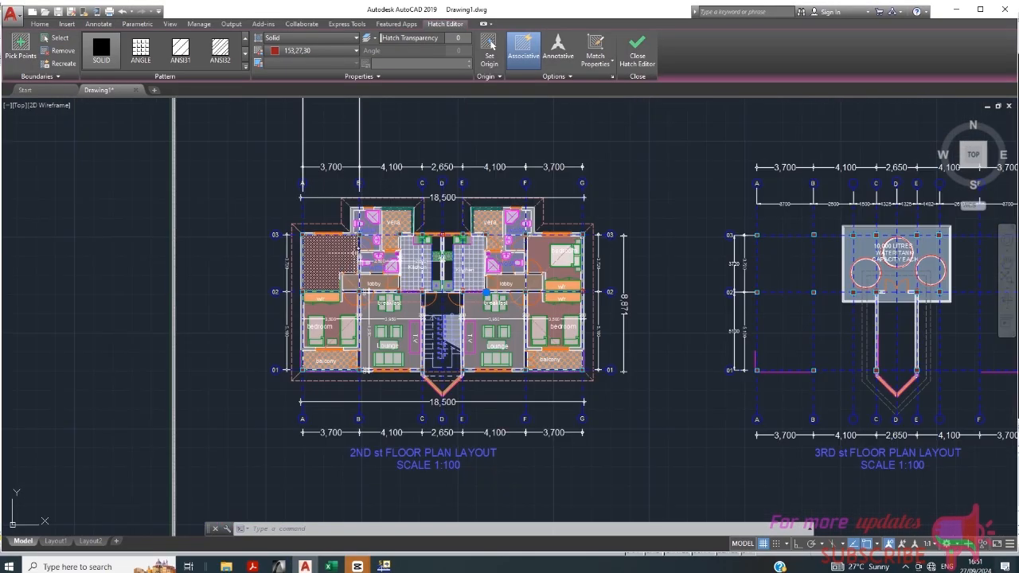
{"action": "scroll", "coordinate": [254, 272], "scroll_direction": "down", "scroll_amount": 2}
{"action": "scroll", "coordinate": [693, 203], "scroll_direction": "up", "scroll_amount": 4}
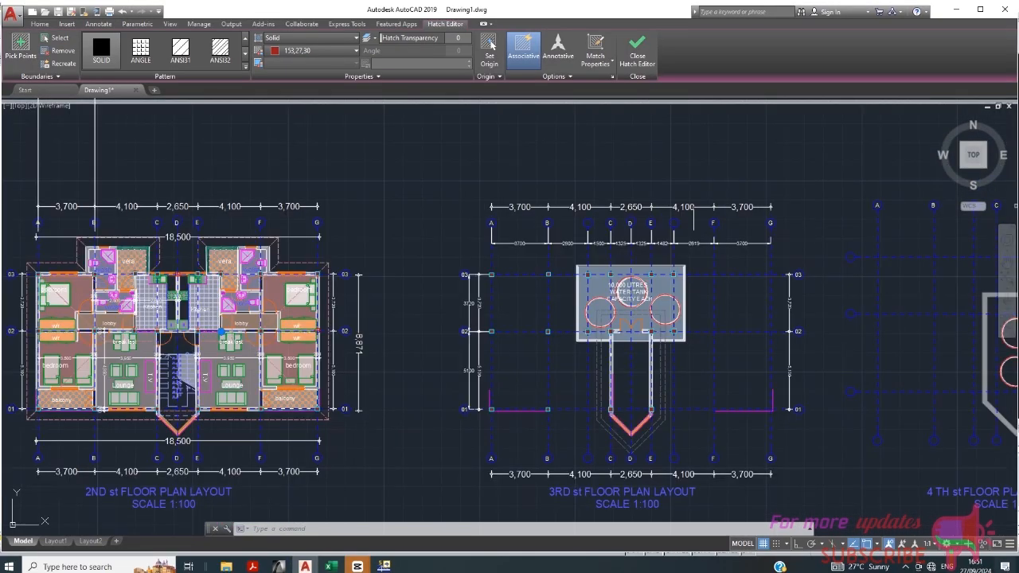
{"action": "scroll", "coordinate": [535, 217], "scroll_direction": "up", "scroll_amount": 2}
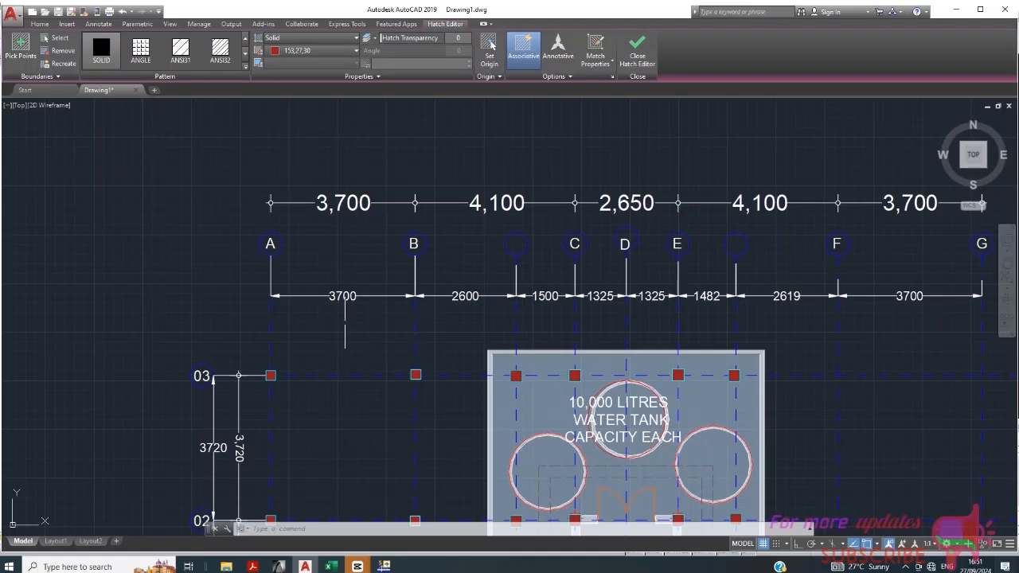
{"action": "scroll", "coordinate": [403, 291], "scroll_direction": "down", "scroll_amount": 2}
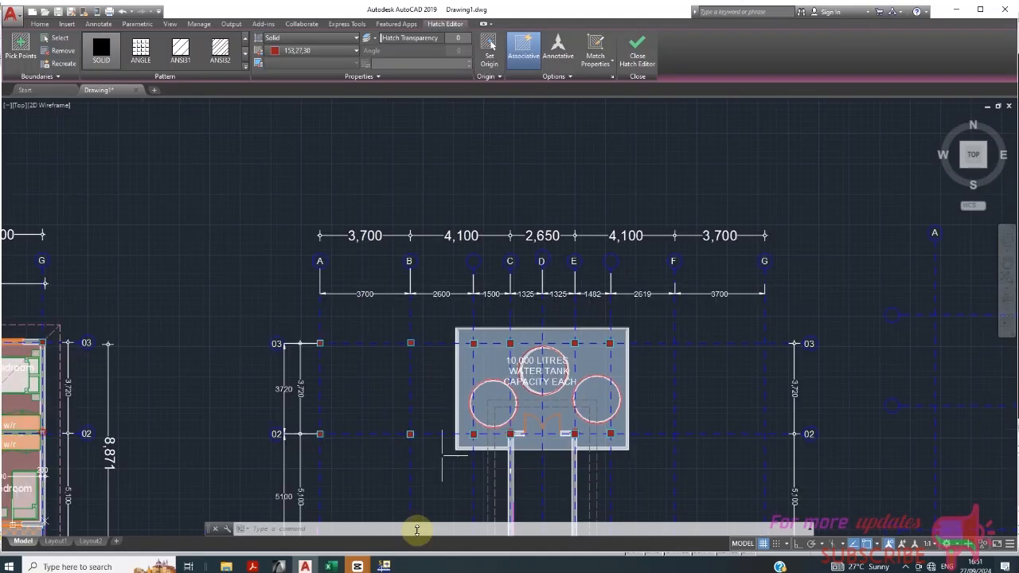
{"action": "left_click", "coordinate": [385, 566]}
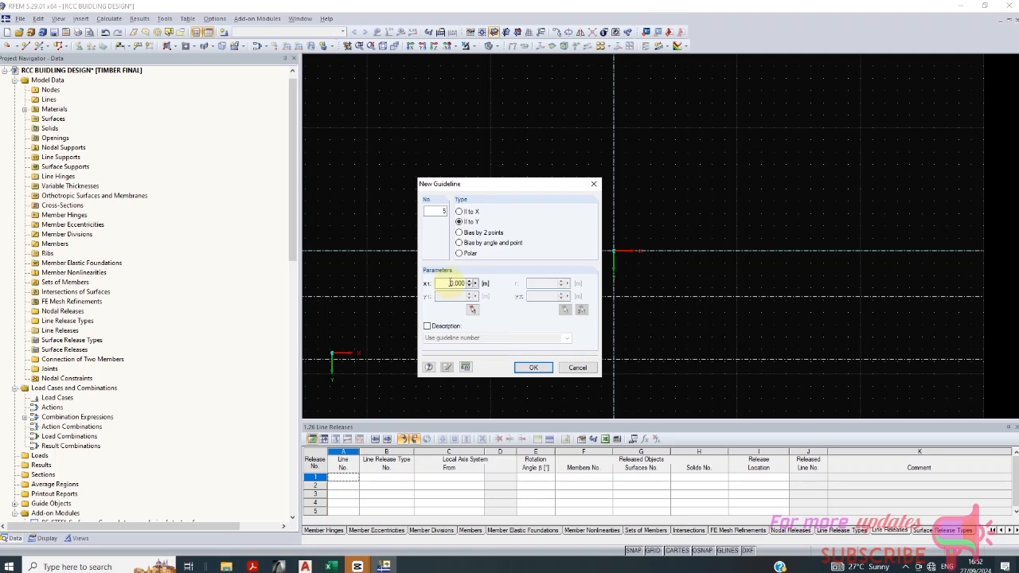
Step: Recheck the gridline A to B spacing in AutoCAD and create an RFEM guideline numbered 2 parallel to Y with x1 set to 3.7 m
{"action": "double_click", "coordinate": [440, 213]}
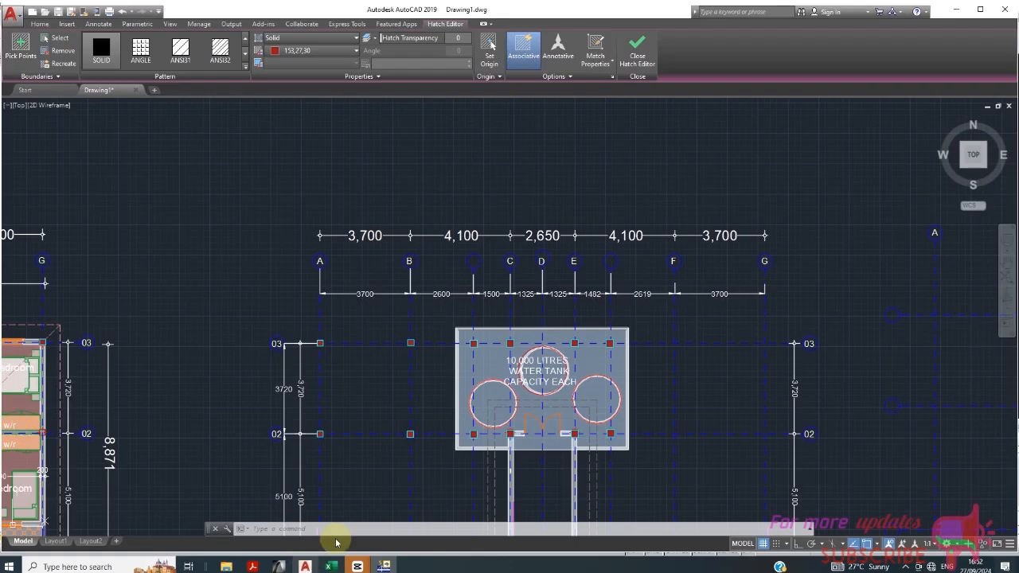
{"action": "left_click", "coordinate": [305, 566]}
{"action": "left_click", "coordinate": [384, 566]}
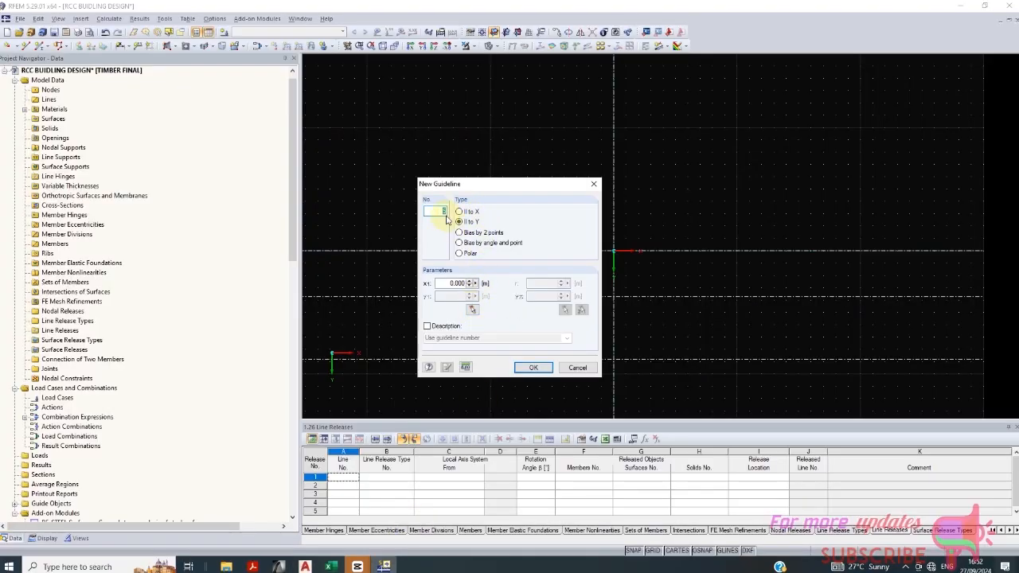
{"action": "key", "text": "a"}
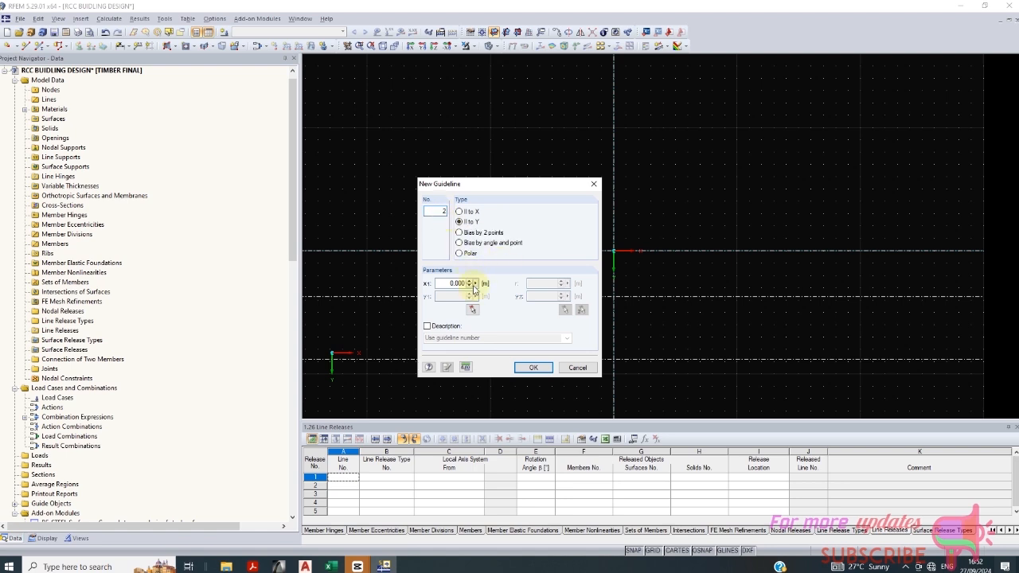
{"action": "left_click", "coordinate": [453, 284]}
{"action": "double_click", "coordinate": [453, 283]}
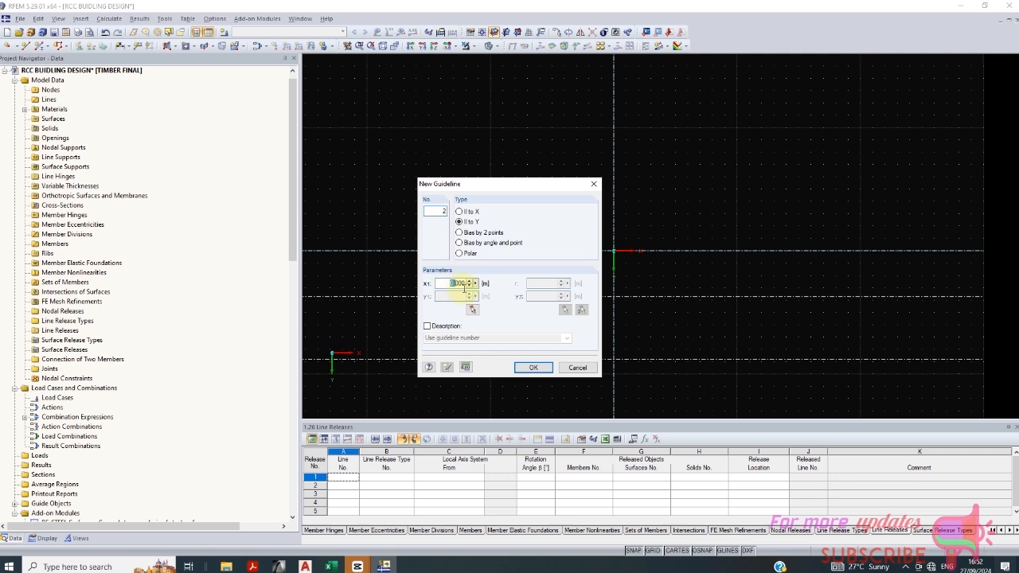
{"action": "type", "text": "3.1"}
{"action": "left_click", "coordinate": [530, 368]}
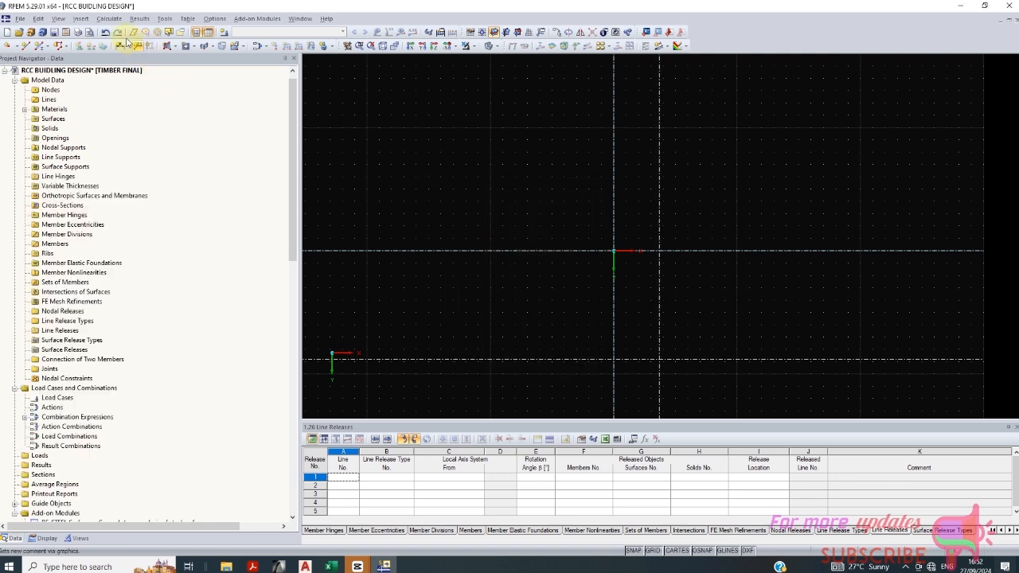
Step: Check the spacings beyond gridline B in AutoCAD and try to create RFEM guideline 3 parallel to Y with x1 set to 6.3 m
{"action": "left_click", "coordinate": [167, 46]}
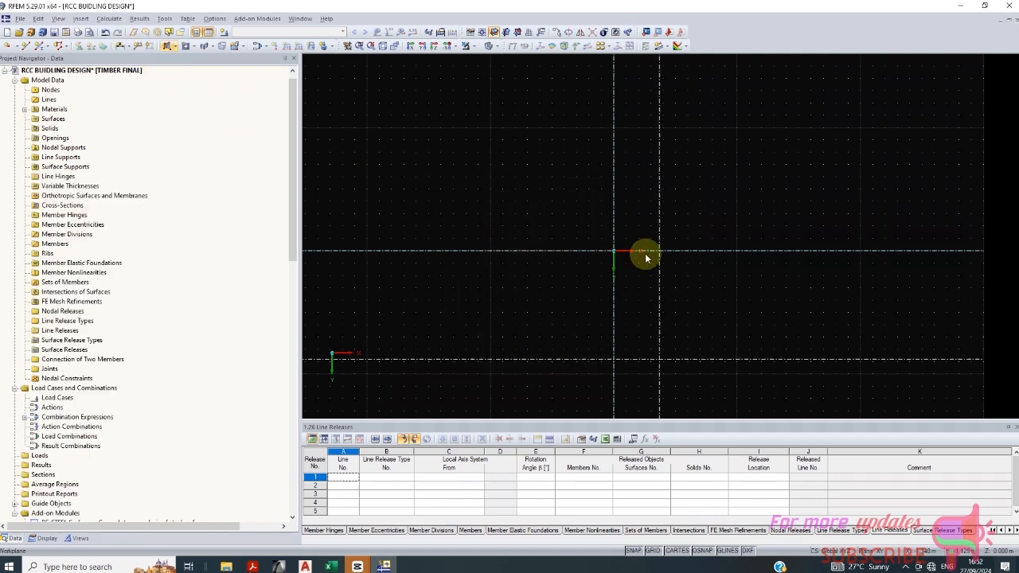
{"action": "right_click", "coordinate": [659, 203]}
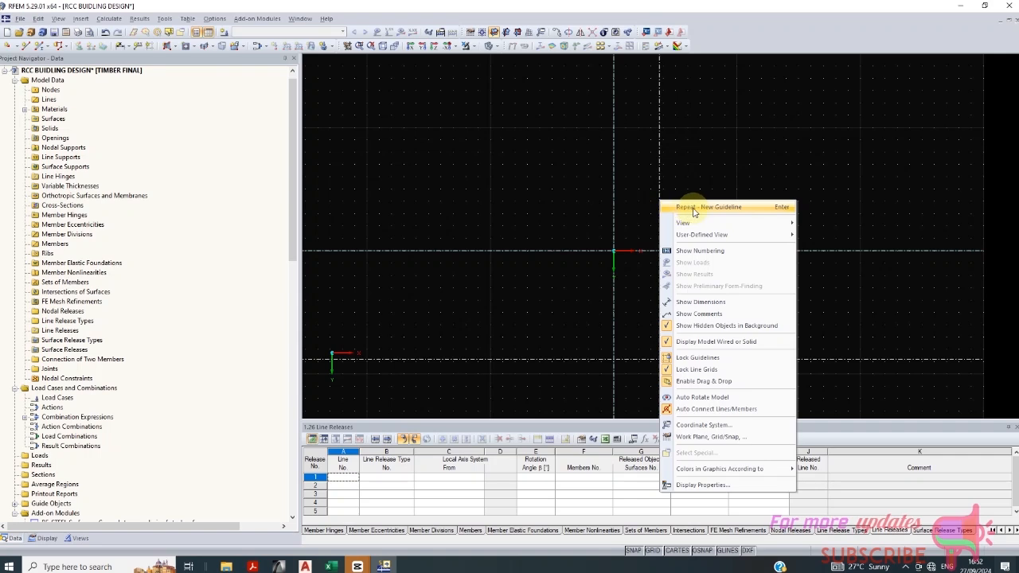
{"action": "left_click", "coordinate": [694, 209]}
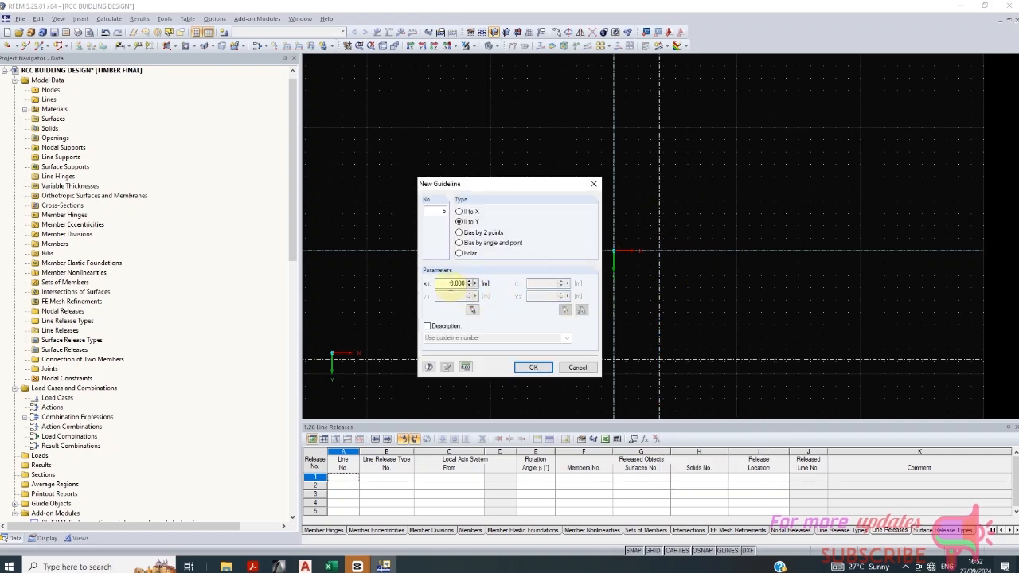
{"action": "double_click", "coordinate": [441, 211]}
{"action": "type", "text": "3"}
{"action": "left_click", "coordinate": [305, 566]}
{"action": "scroll", "coordinate": [397, 330], "scroll_direction": "up", "scroll_amount": 2}
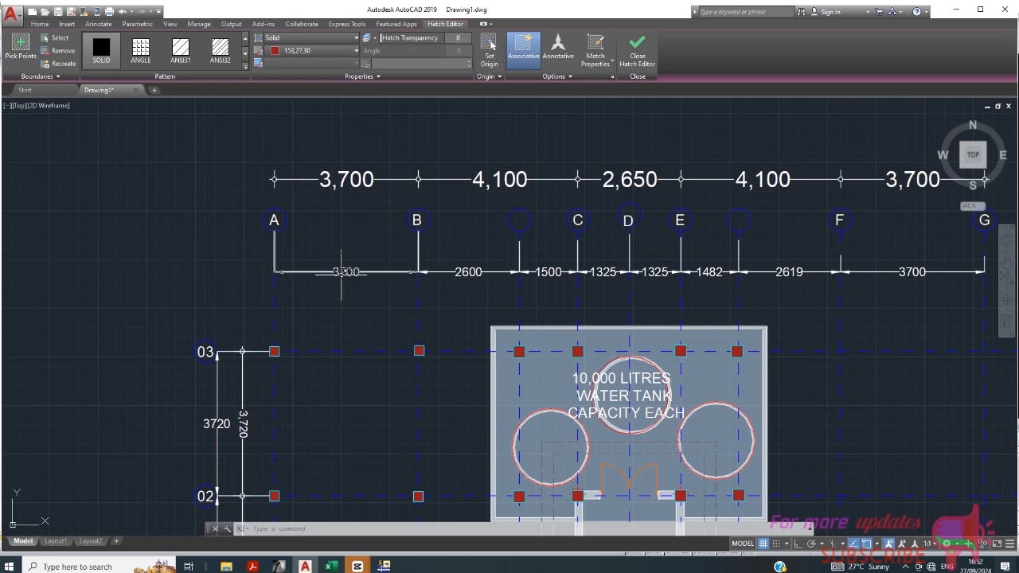
{"action": "left_click", "coordinate": [384, 566]}
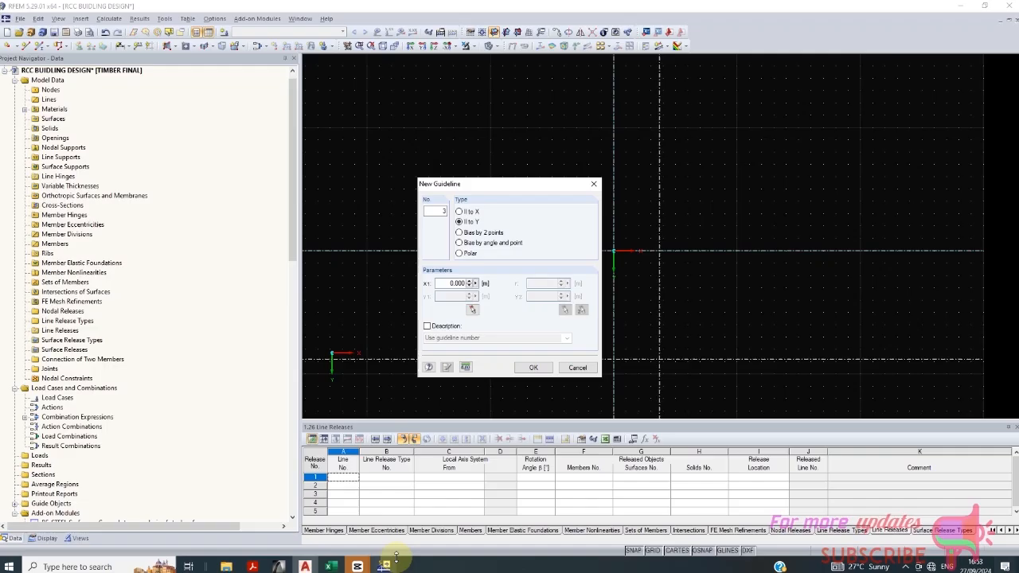
{"action": "double_click", "coordinate": [460, 284]}
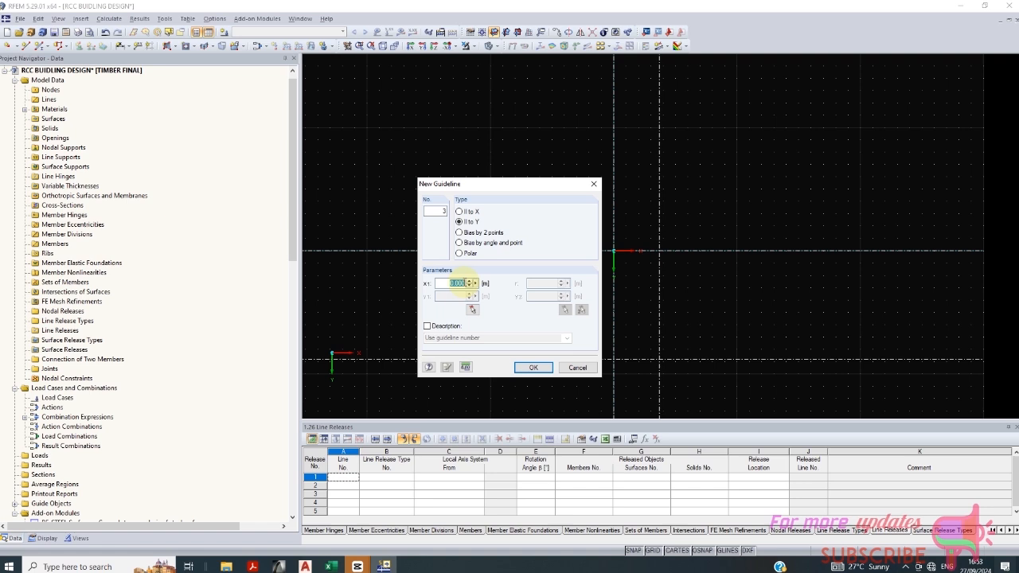
{"action": "type", "text": "6.3"}
{"action": "left_click", "coordinate": [447, 367]}
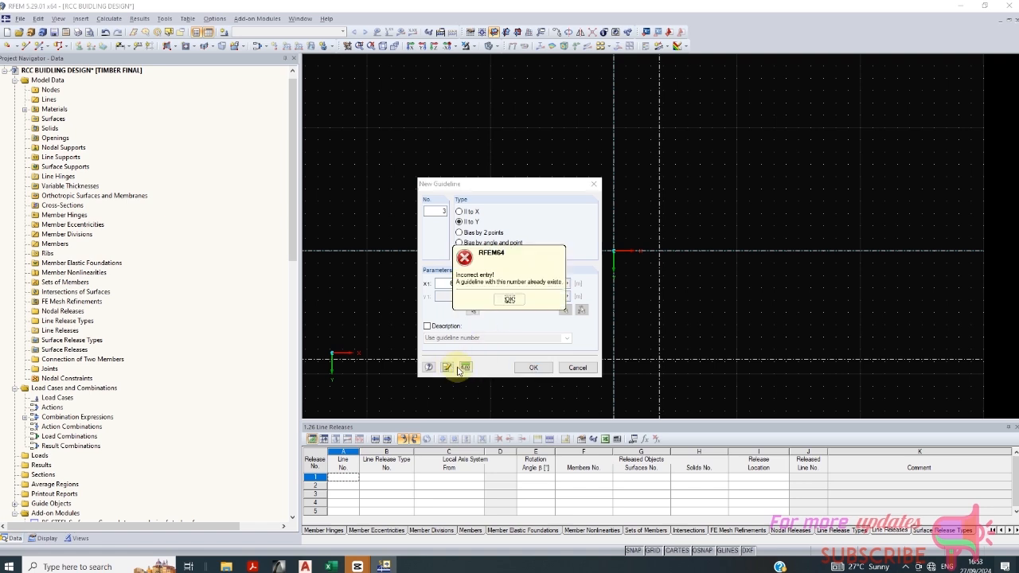
{"action": "left_click", "coordinate": [510, 300]}
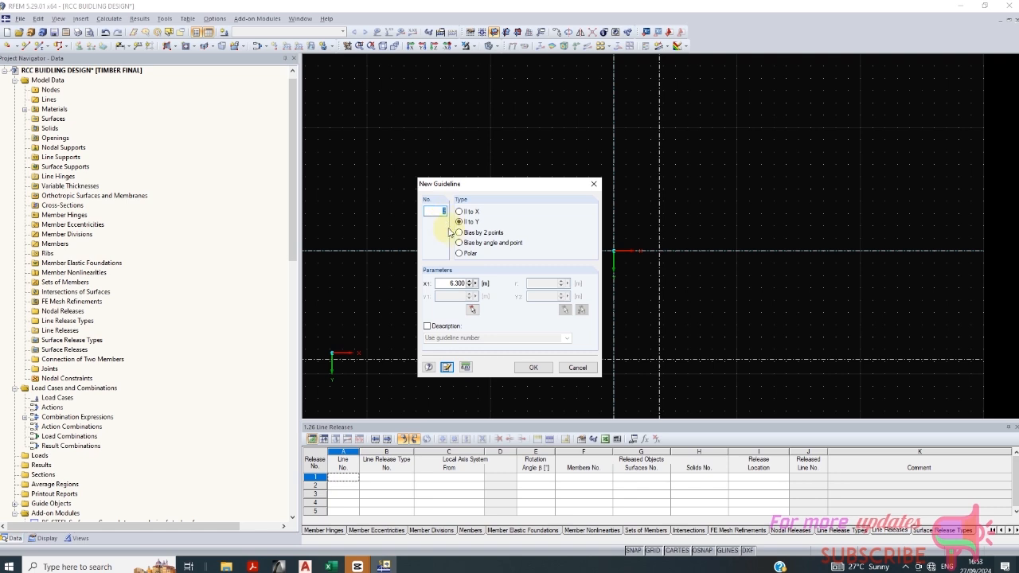
Step: Renumber the new Y-parallel guideline as 6 and create it at x1 6.3 m
{"action": "left_click", "coordinate": [447, 367]}
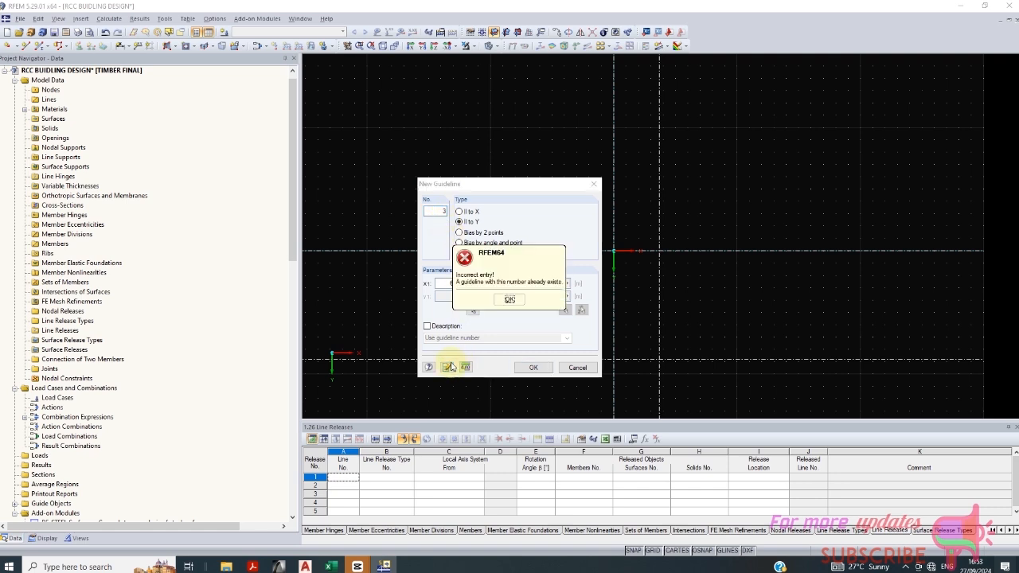
{"action": "left_click", "coordinate": [509, 299]}
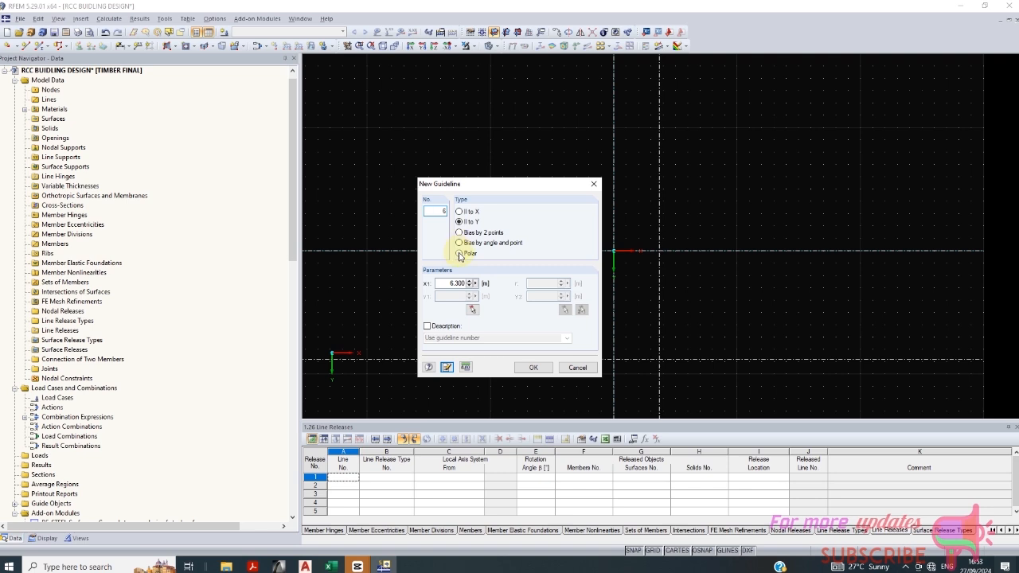
{"action": "left_click", "coordinate": [447, 367]}
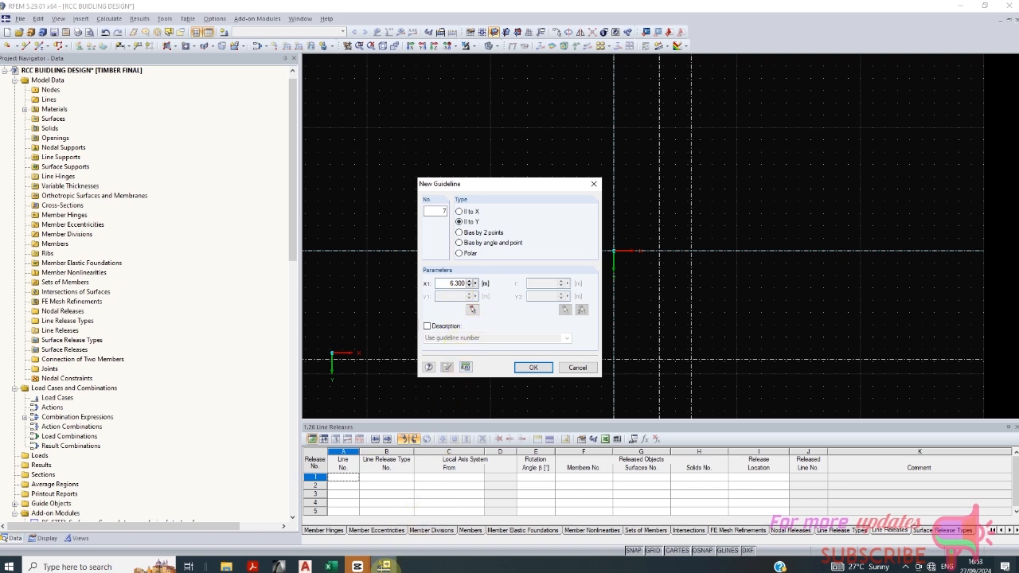
Step: Check the spacing up to gridline C in AutoCAD and create RFEM guideline 7 parallel to Y with x1 set to 7.8 m
{"action": "left_click", "coordinate": [310, 566]}
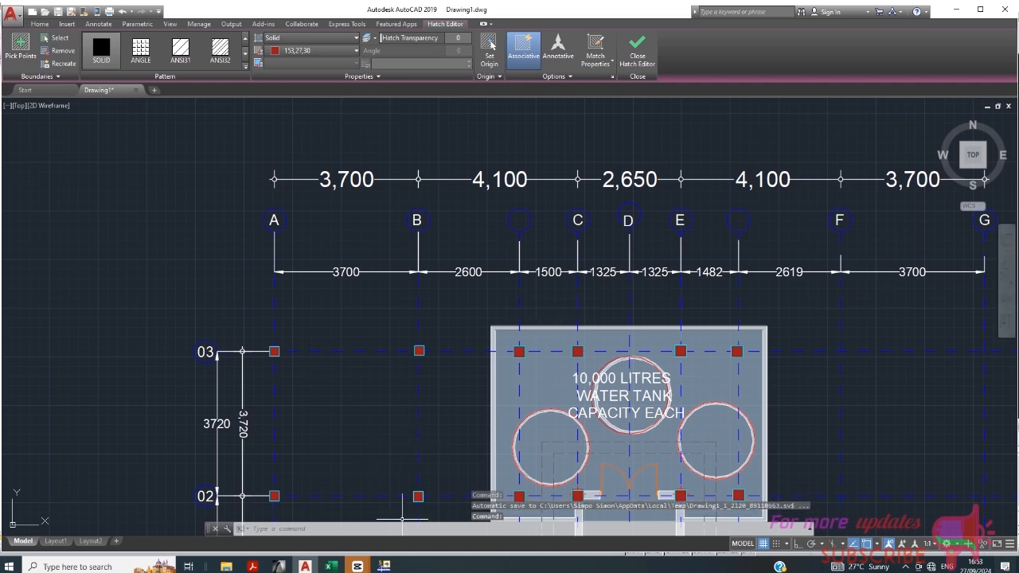
{"action": "left_click", "coordinate": [386, 566]}
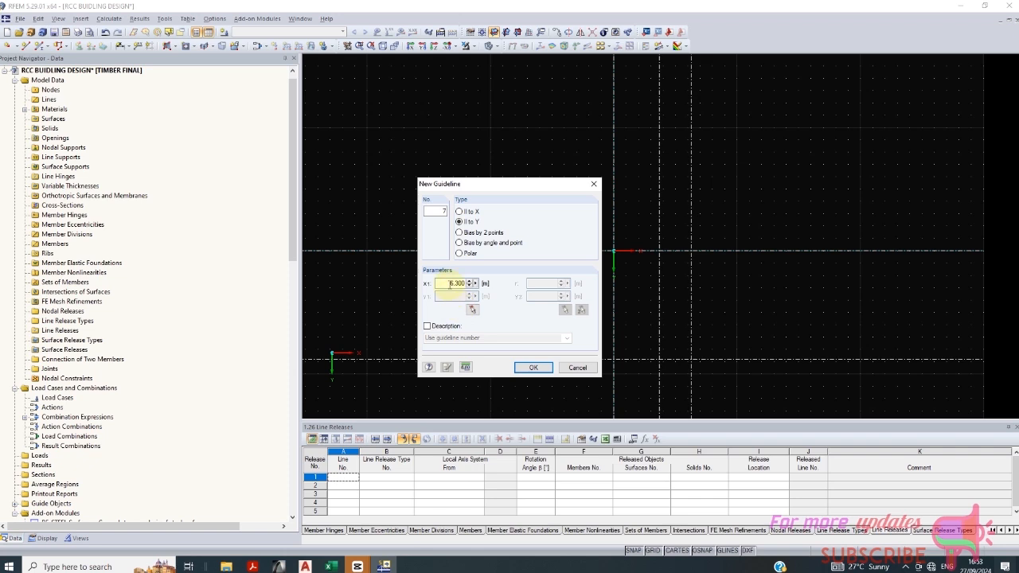
{"action": "double_click", "coordinate": [451, 284]}
{"action": "type", "text": "7.8"}
{"action": "left_click", "coordinate": [464, 367]}
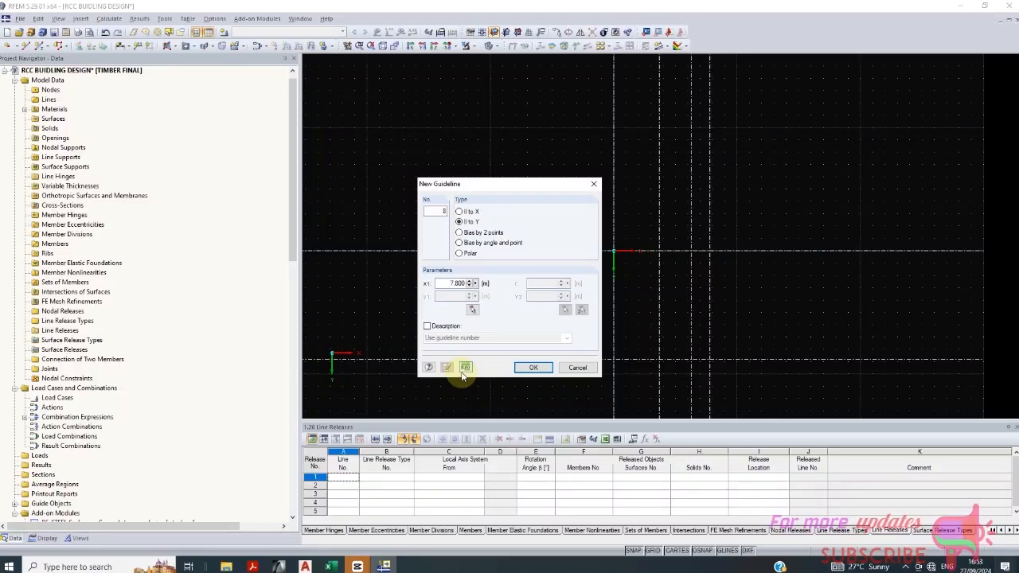
Step: Check the gridline C to D spacing in AutoCAD and create RFEM guideline 8 parallel to Y with x1 set to 9.125 m
{"action": "left_click", "coordinate": [305, 566]}
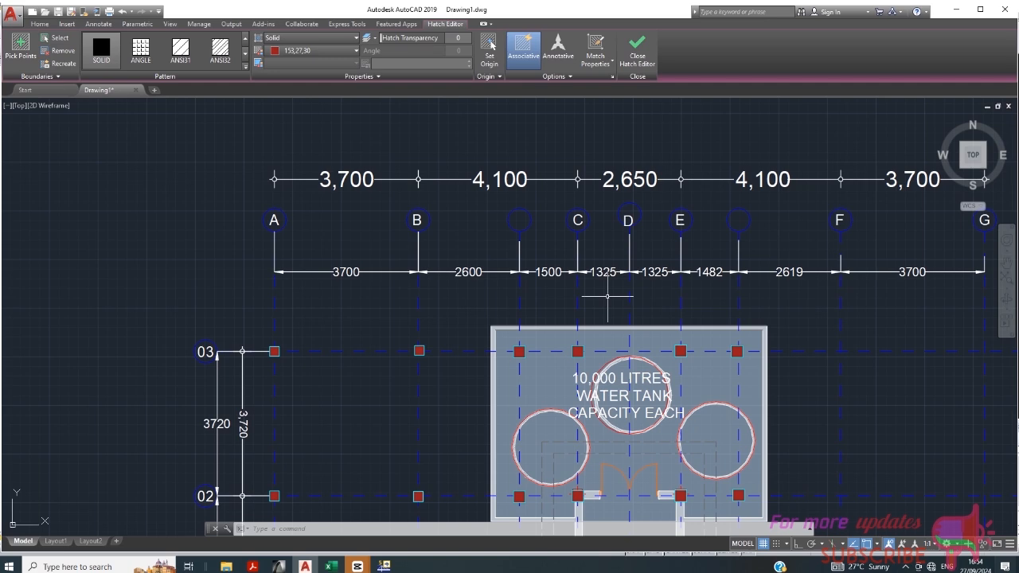
{"action": "left_click", "coordinate": [383, 566]}
{"action": "double_click", "coordinate": [456, 283]}
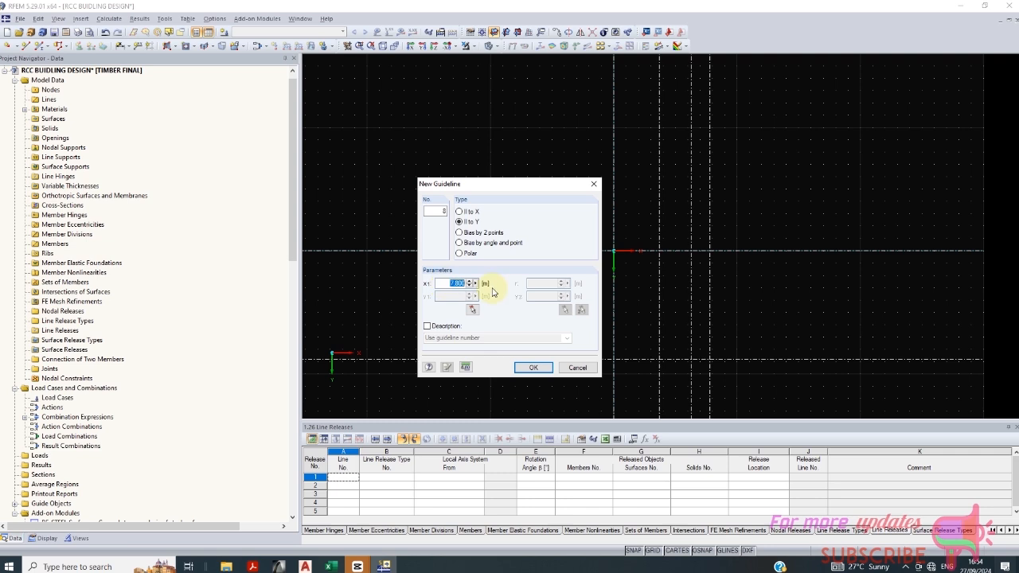
{"action": "type", "text": "9.125"}
{"action": "left_click", "coordinate": [447, 367]}
Step: Create guideline 9 parallel to Y with x1 set to 10.450 m
{"action": "double_click", "coordinate": [448, 284]}
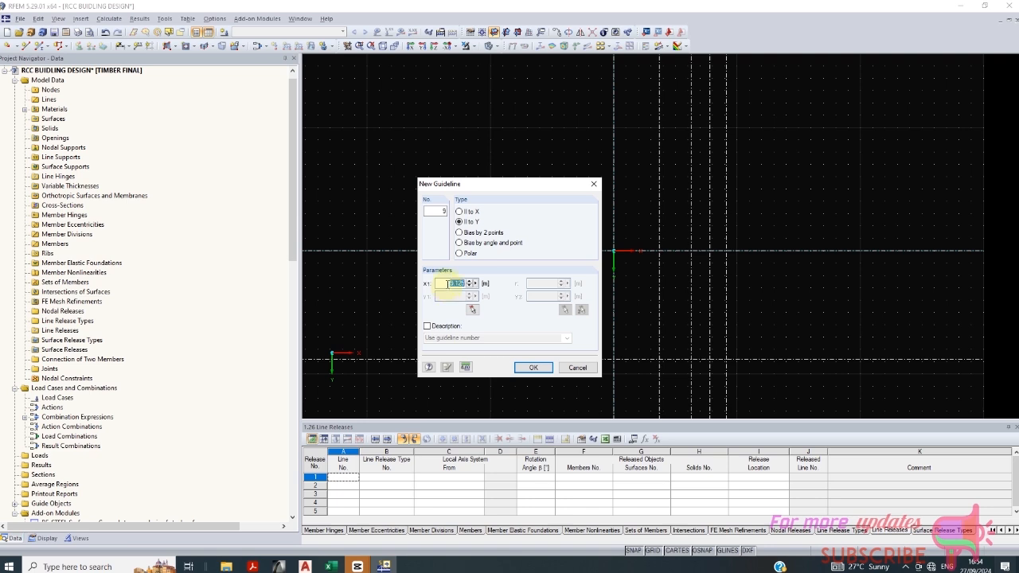
{"action": "type", "text": "10.450"}
{"action": "left_click", "coordinate": [448, 368]}
Step: Examine the spacings from gridline E through the unlabelled gridline to F and G in the AutoCAD third floor plan
{"action": "left_click", "coordinate": [309, 562]}
{"action": "scroll", "coordinate": [357, 228], "scroll_direction": "down", "scroll_amount": 2}
{"action": "scroll", "coordinate": [546, 273], "scroll_direction": "up", "scroll_amount": 4}
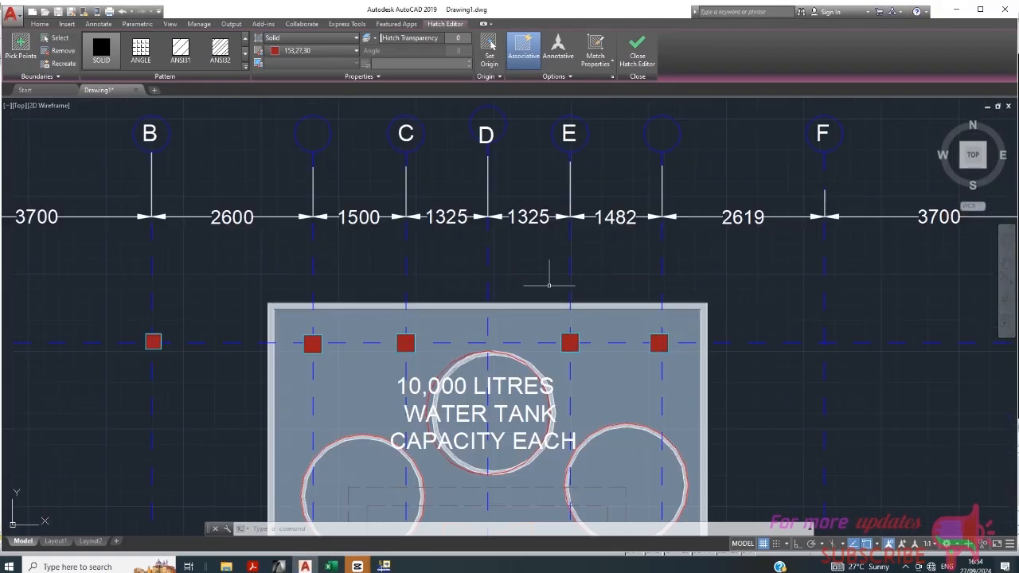
{"action": "scroll", "coordinate": [434, 233], "scroll_direction": "down", "scroll_amount": 2}
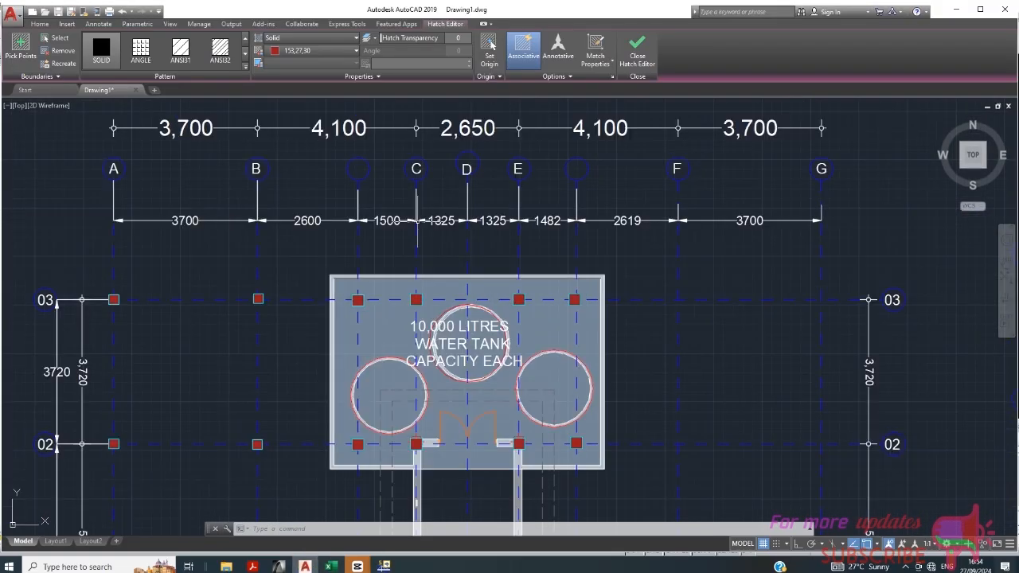
{"action": "scroll", "coordinate": [503, 214], "scroll_direction": "down", "scroll_amount": 5}
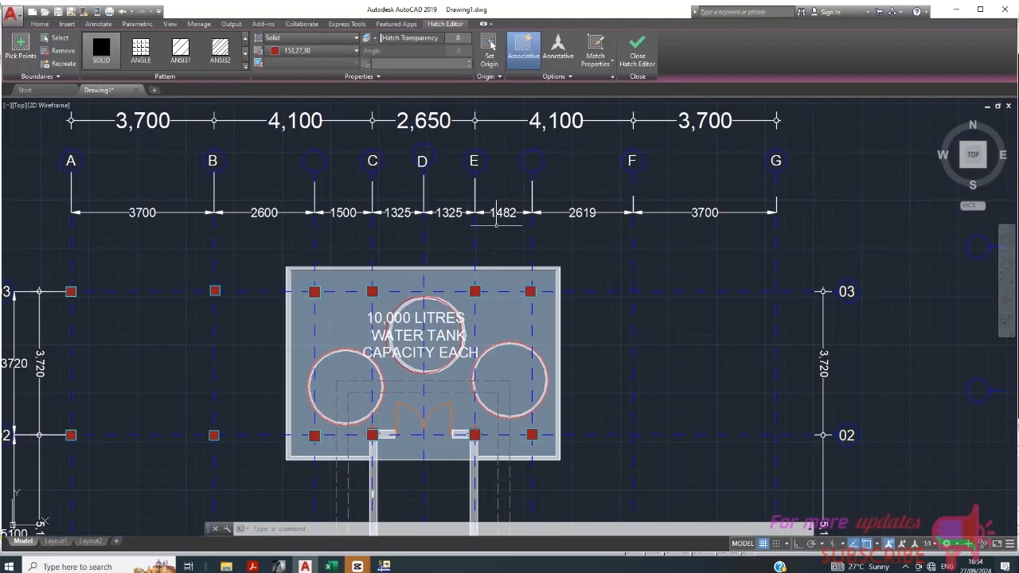
{"action": "scroll", "coordinate": [498, 217], "scroll_direction": "up", "scroll_amount": 2}
{"action": "scroll", "coordinate": [510, 239], "scroll_direction": "down", "scroll_amount": 2}
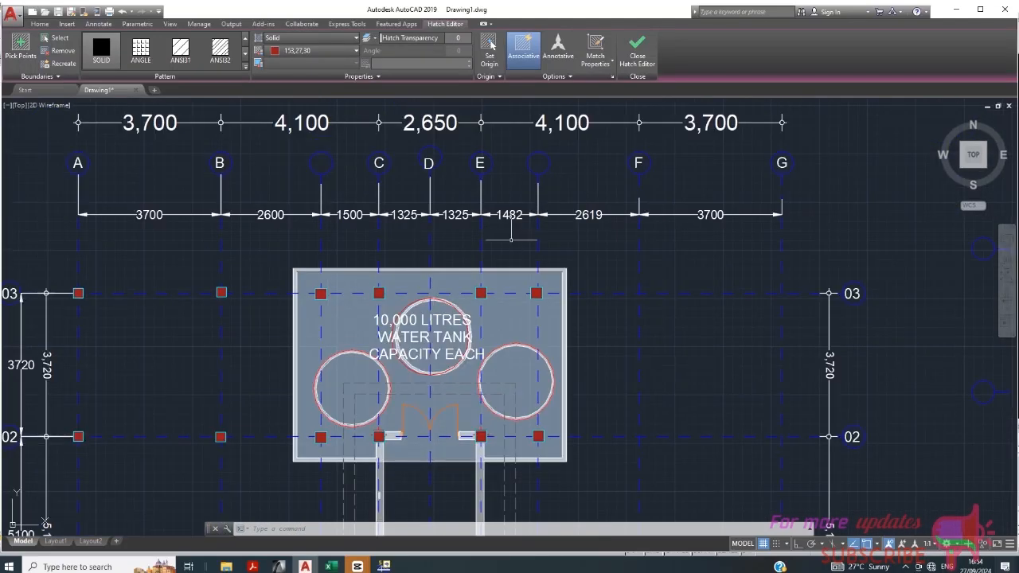
{"action": "scroll", "coordinate": [530, 226], "scroll_direction": "up", "scroll_amount": 2}
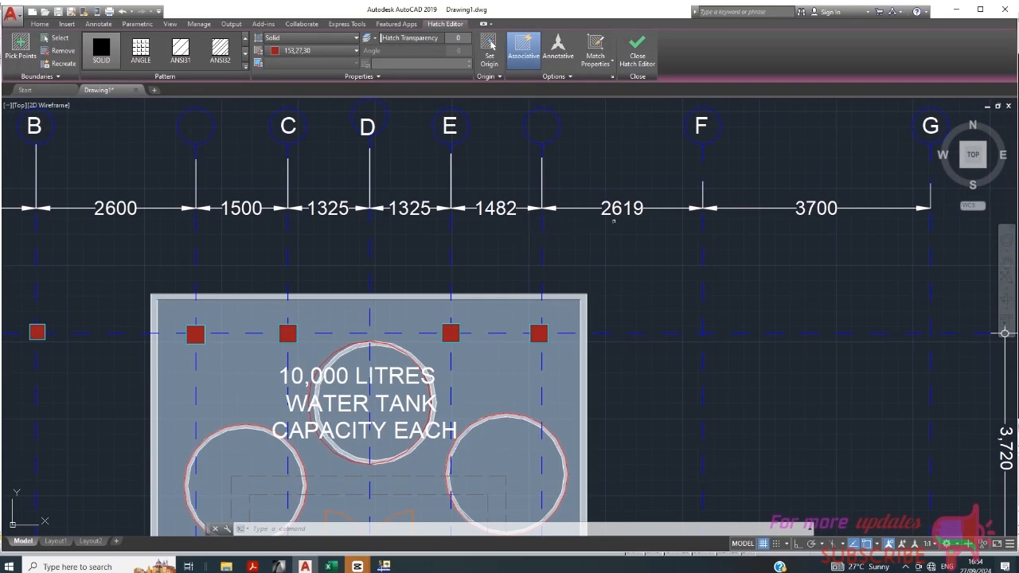
{"action": "scroll", "coordinate": [542, 239], "scroll_direction": "down", "scroll_amount": 2}
{"action": "scroll", "coordinate": [535, 230], "scroll_direction": "up", "scroll_amount": 2}
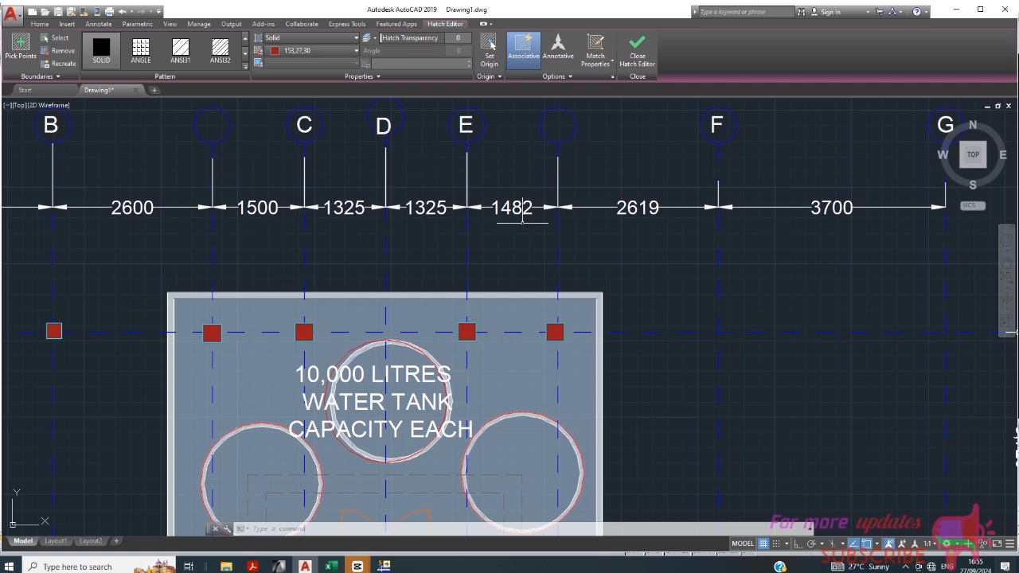
{"action": "scroll", "coordinate": [525, 215], "scroll_direction": "down", "scroll_amount": 4}
{"action": "scroll", "coordinate": [506, 215], "scroll_direction": "down", "scroll_amount": 2}
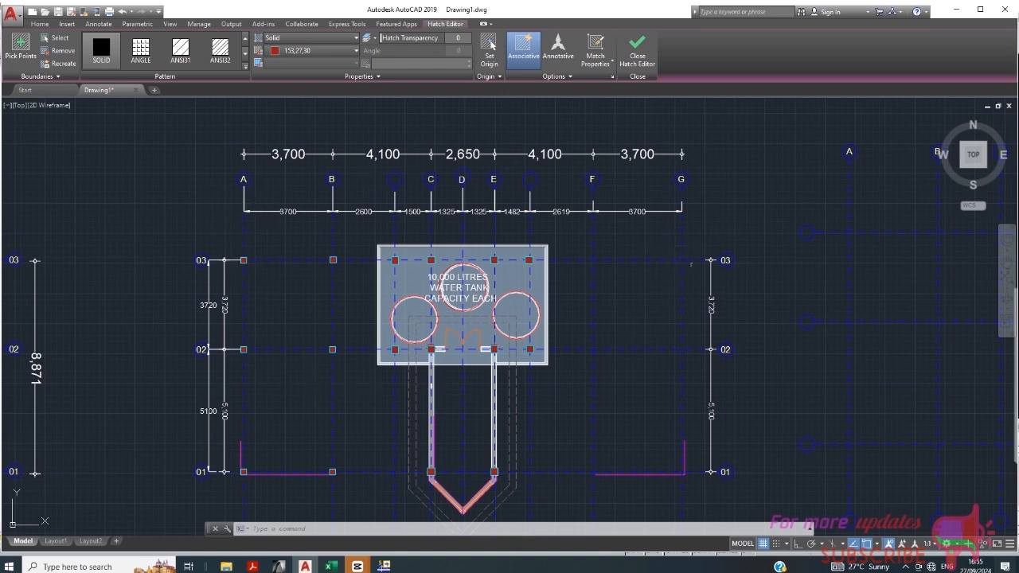
{"action": "scroll", "coordinate": [664, 256], "scroll_direction": "up", "scroll_amount": 2}
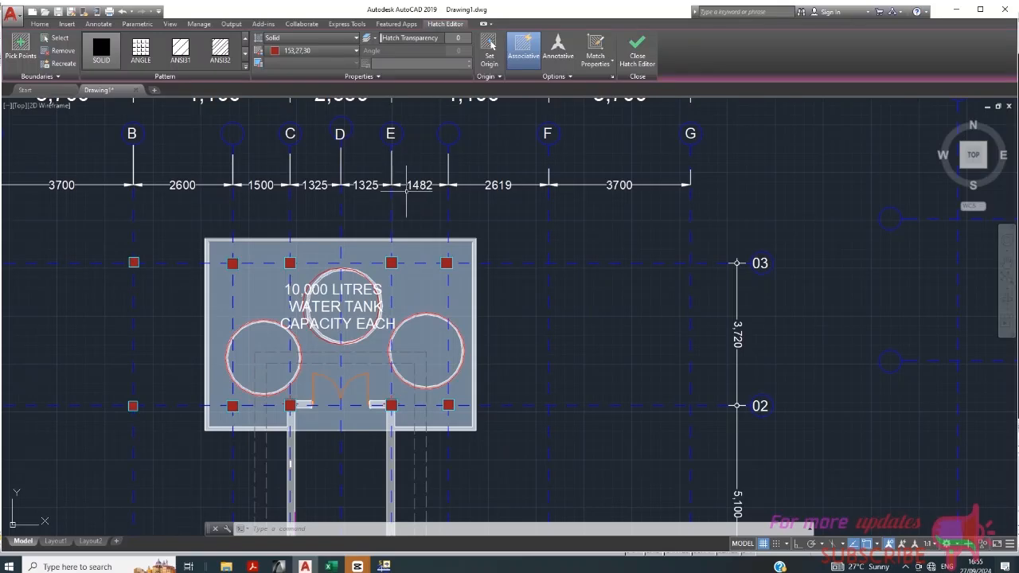
Step: Check the spacing beyond gridline E in AutoCAD and create RFEM guideline 10 parallel to Y with x1 set to 11.950 m
{"action": "scroll", "coordinate": [507, 191], "scroll_direction": "up", "scroll_amount": 4}
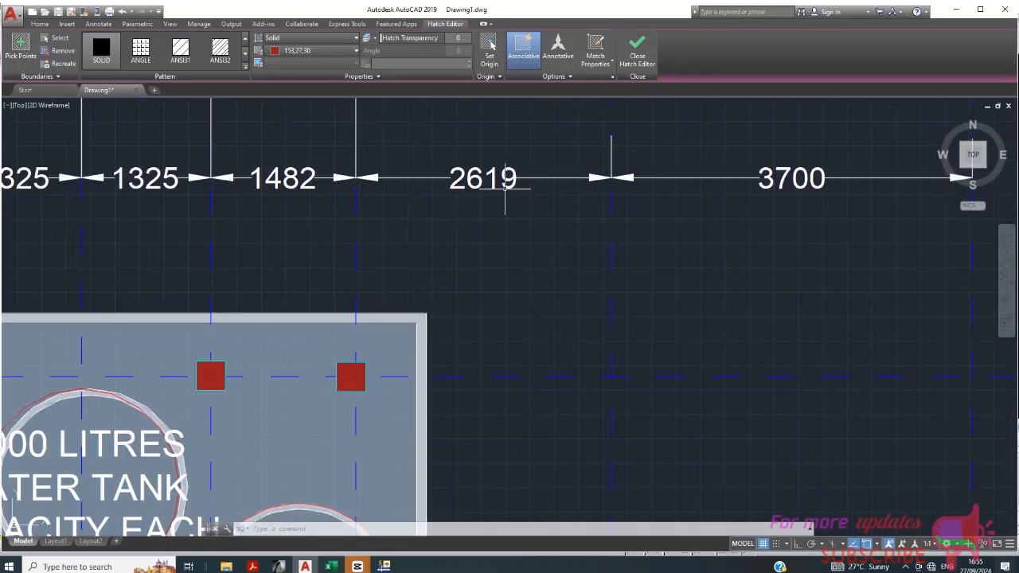
{"action": "scroll", "coordinate": [531, 194], "scroll_direction": "down", "scroll_amount": 2}
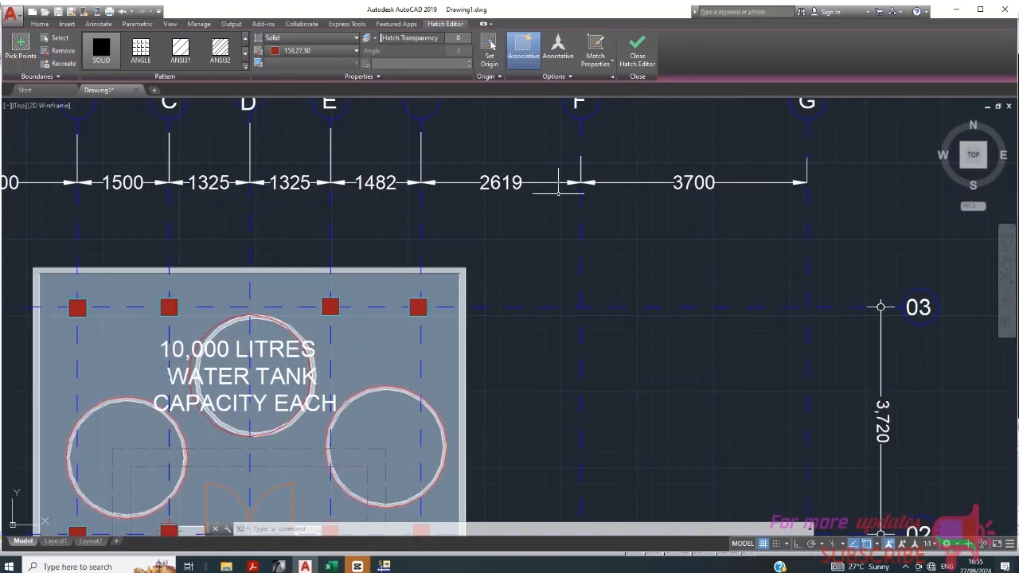
{"action": "scroll", "coordinate": [396, 221], "scroll_direction": "down", "scroll_amount": 2}
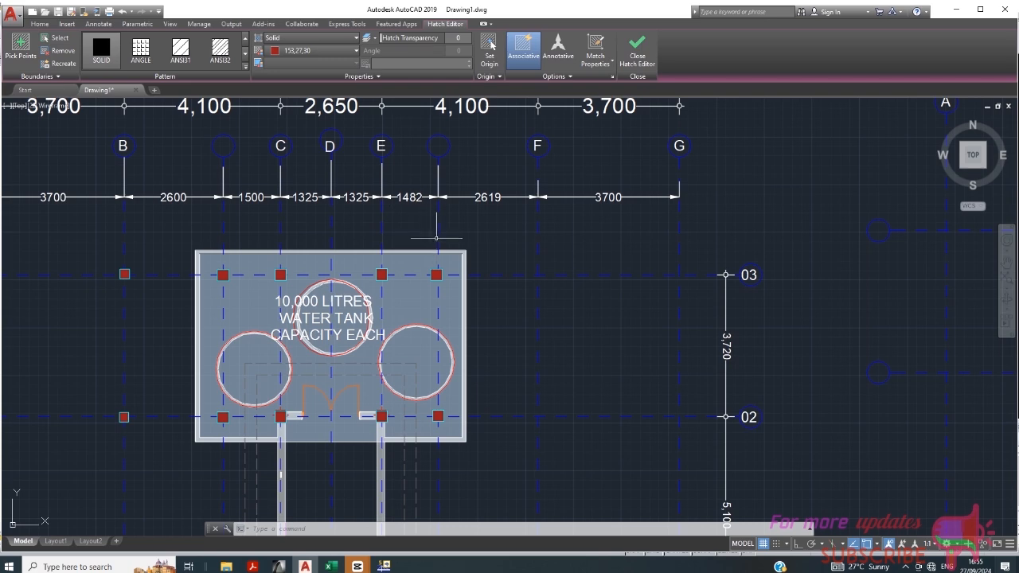
{"action": "scroll", "coordinate": [411, 201], "scroll_direction": "up", "scroll_amount": 2}
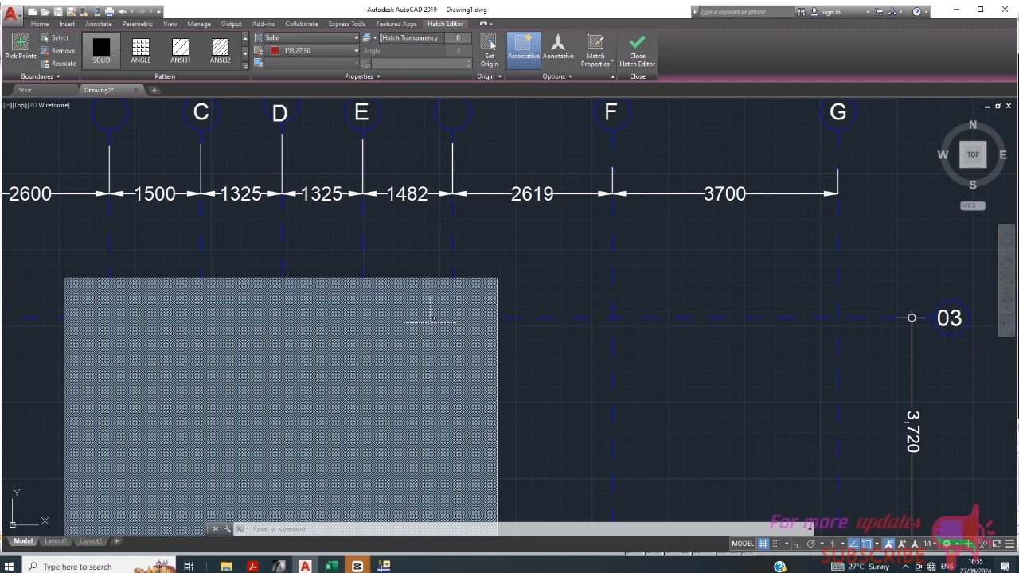
{"action": "left_click", "coordinate": [431, 320]}
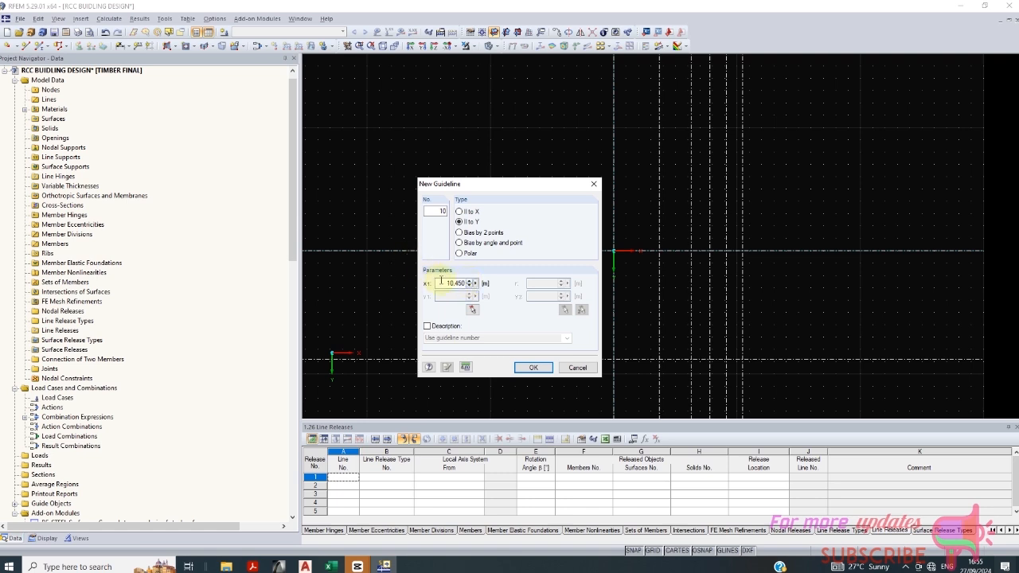
{"action": "type", "text": "11"}
{"action": "left_click", "coordinate": [447, 368]}
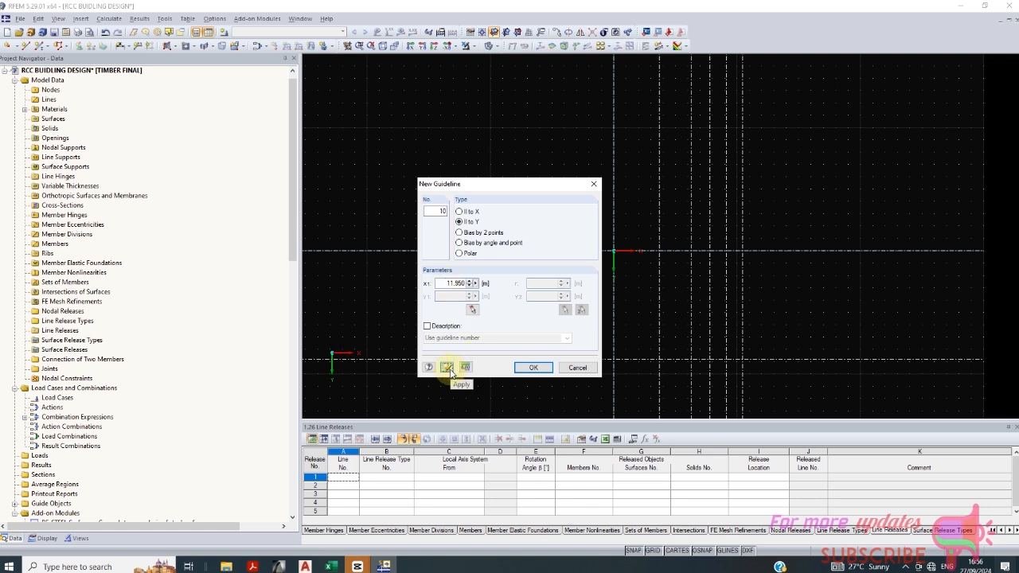
{"action": "left_click", "coordinate": [544, 373]}
{"action": "scroll", "coordinate": [788, 313], "scroll_direction": "up", "scroll_amount": 1}
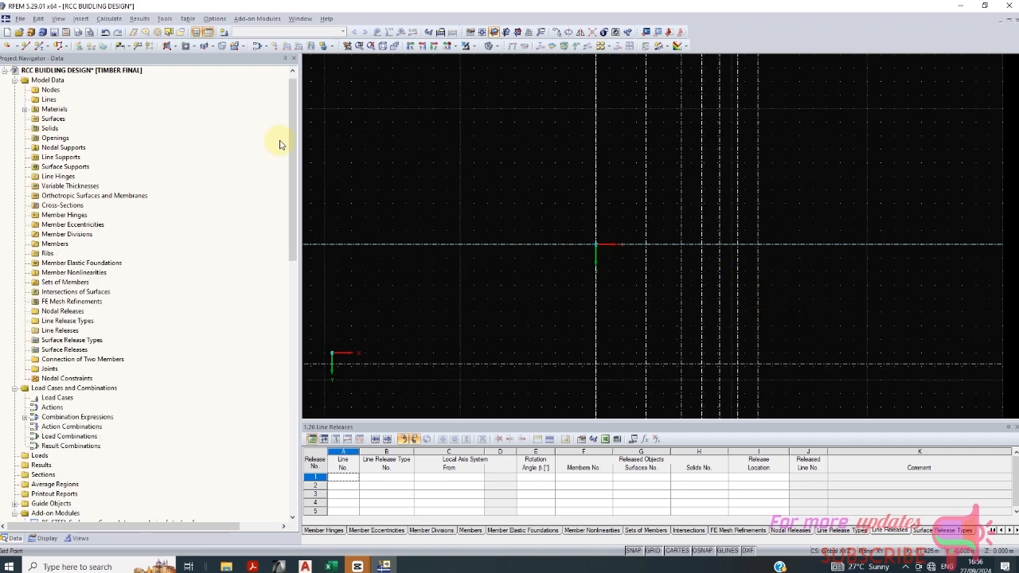
{"action": "left_click", "coordinate": [81, 18]}
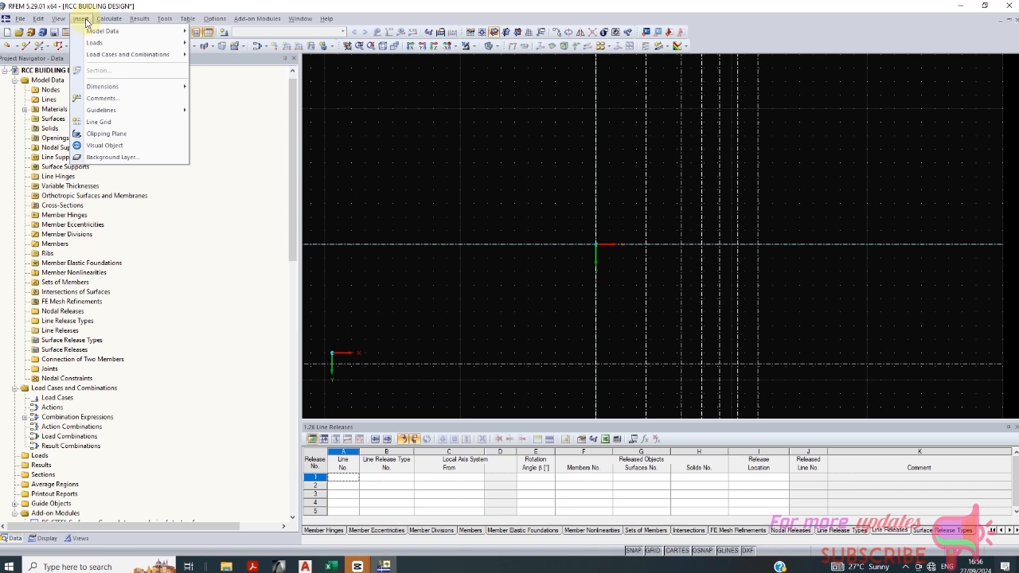
{"action": "left_click", "coordinate": [84, 20]}
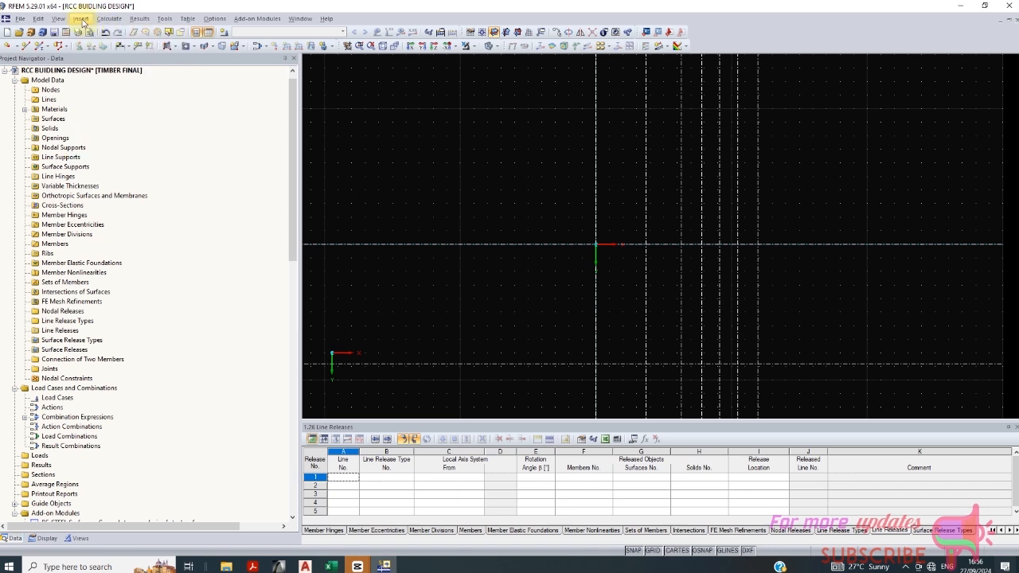
{"action": "left_click", "coordinate": [83, 20]}
{"action": "mouse_move", "coordinate": [127, 31]}
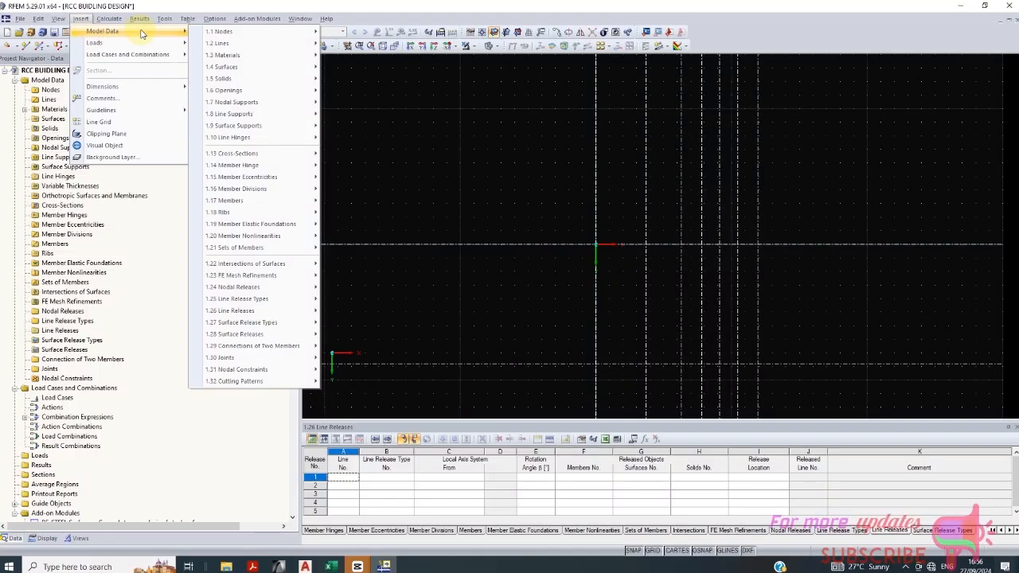
{"action": "mouse_move", "coordinate": [222, 38]}
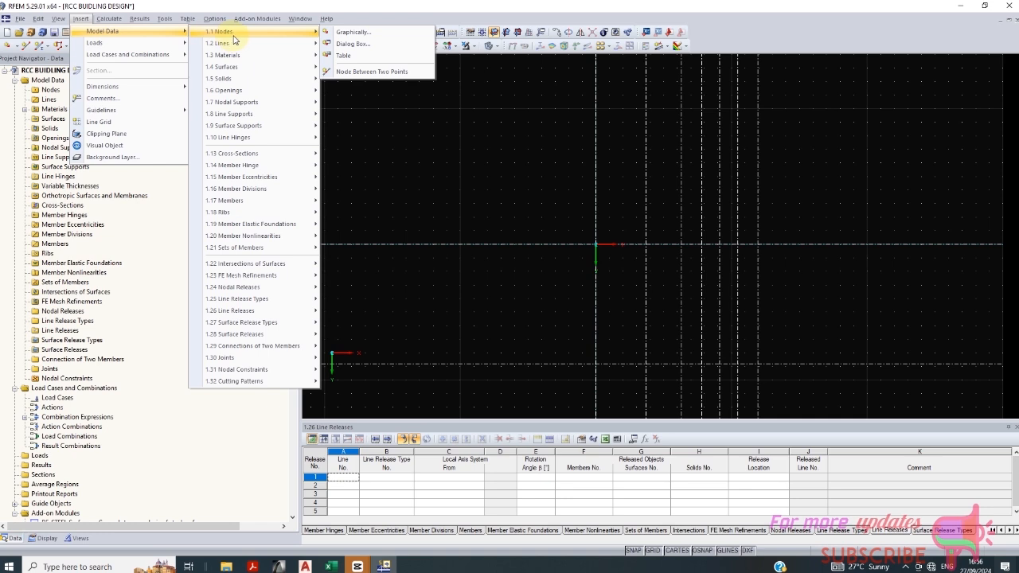
{"action": "mouse_move", "coordinate": [250, 154]}
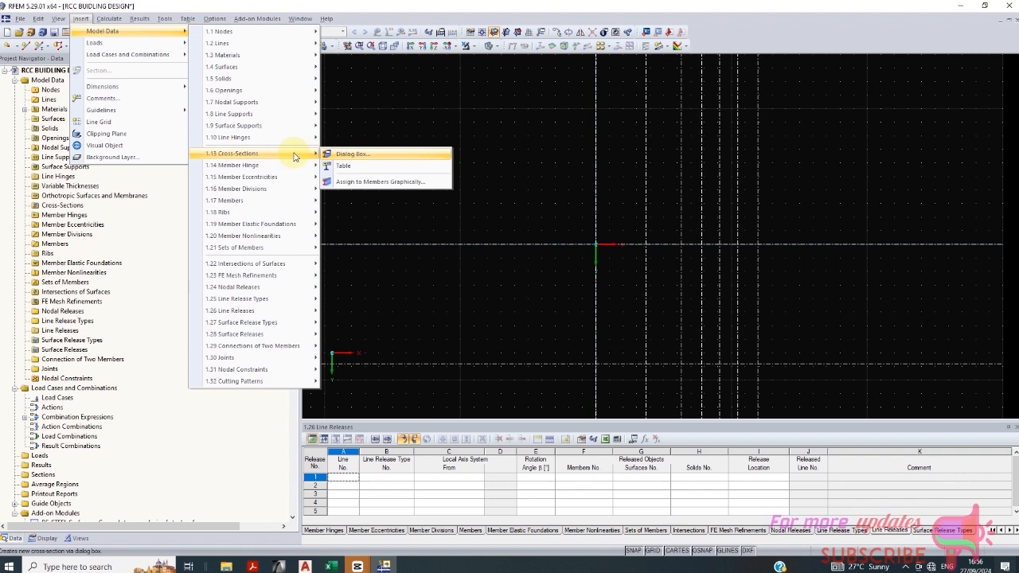
{"action": "left_click", "coordinate": [428, 142]}
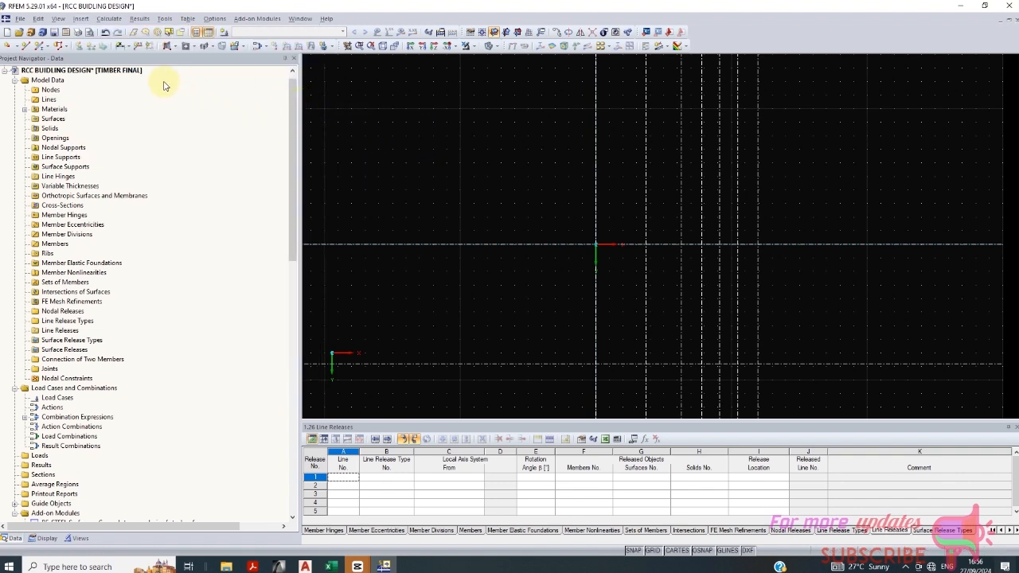
Step: Start a new single member of type Compression with a massive rectangular cross-section, b and h both 250 mm
{"action": "left_click", "coordinate": [42, 48]}
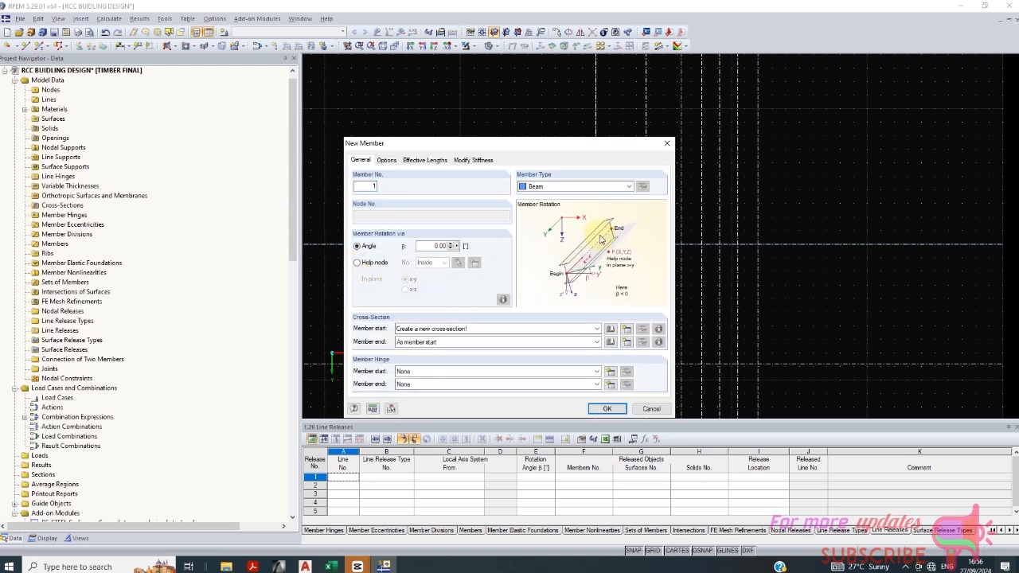
{"action": "left_click", "coordinate": [629, 186]}
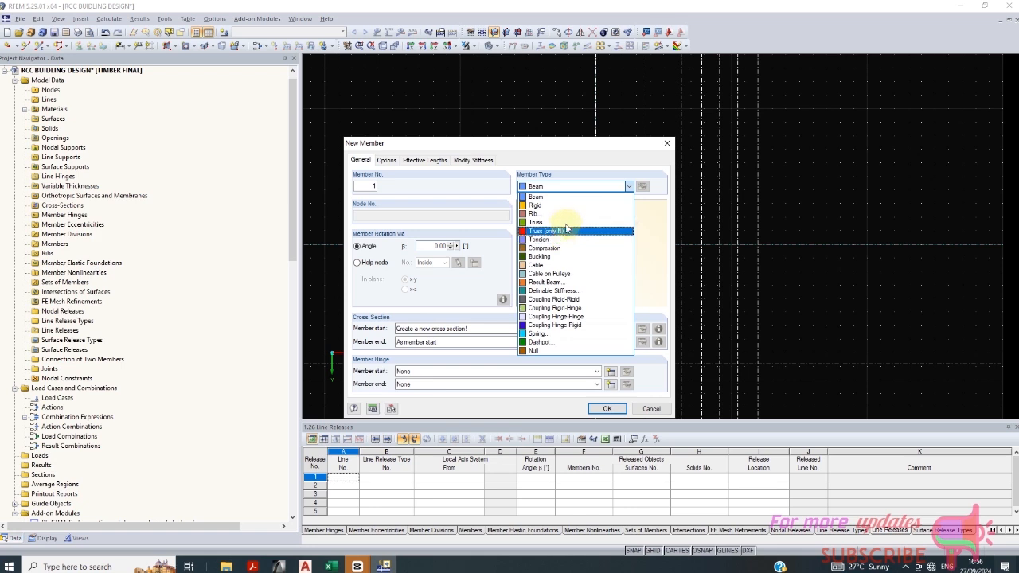
{"action": "left_click", "coordinate": [562, 250]}
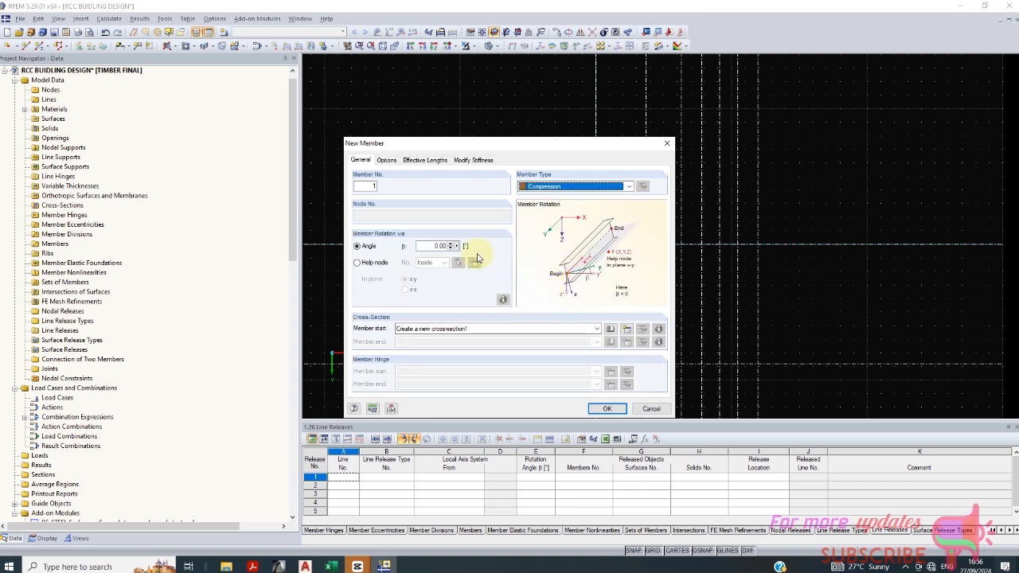
{"action": "left_click", "coordinate": [611, 331]}
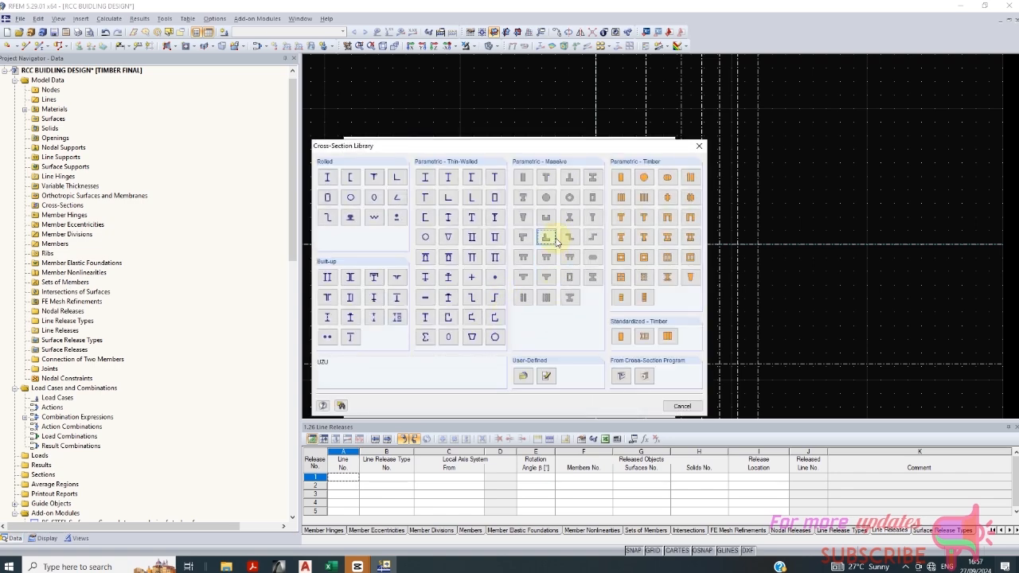
{"action": "left_click", "coordinate": [524, 179]}
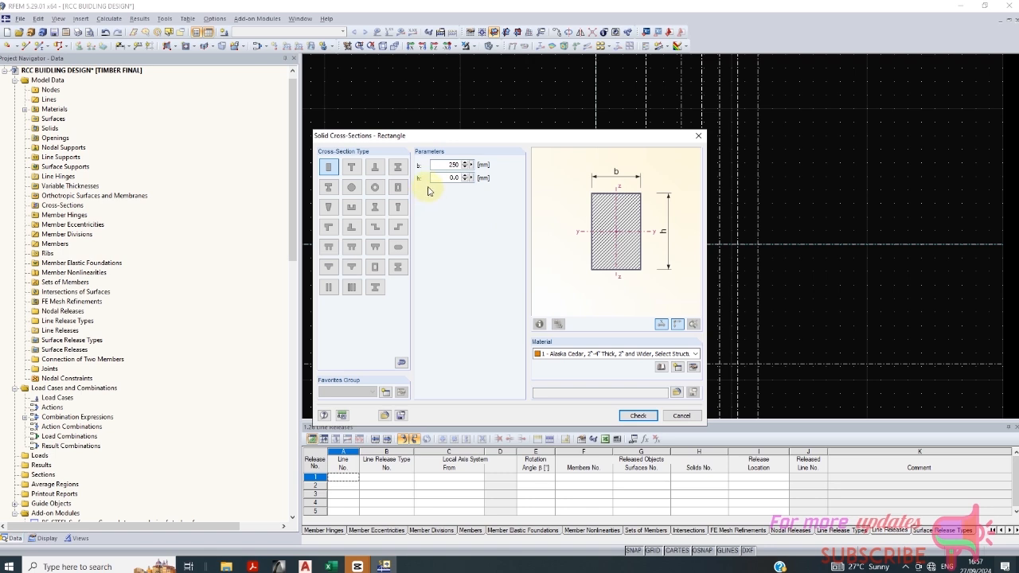
{"action": "type", "text": "250"}
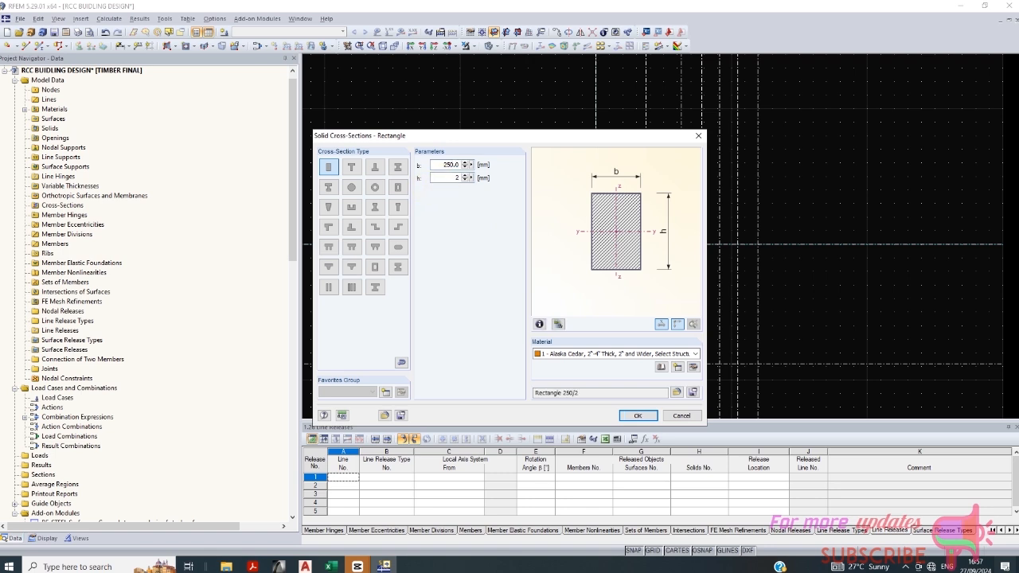
Step: Assign Concrete C20/25 from the BS EN 1992-1-1/NA:2005-12 standard as the rectangular cross-section's material
{"action": "left_click", "coordinate": [662, 370]}
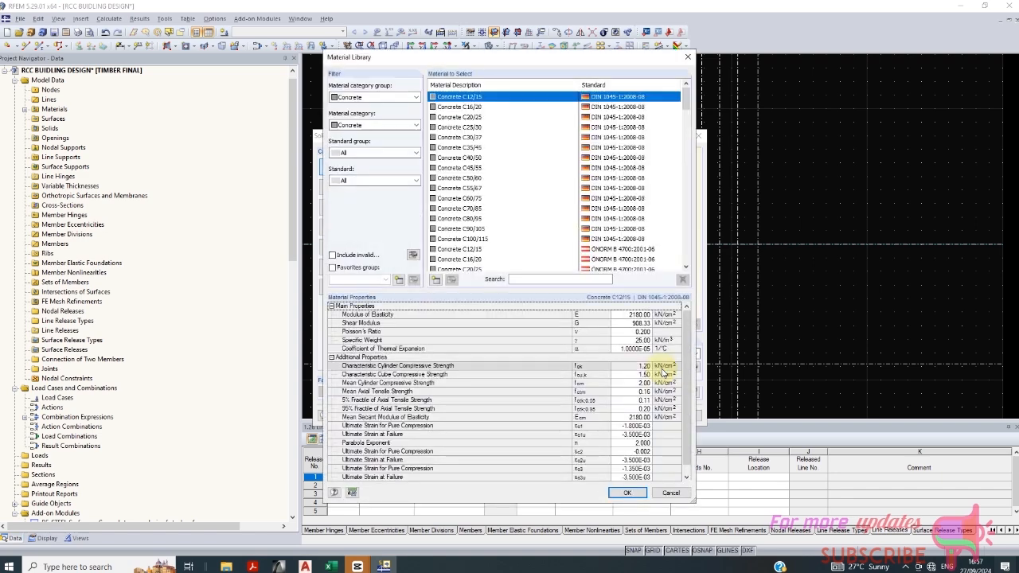
{"action": "left_click", "coordinate": [470, 117]}
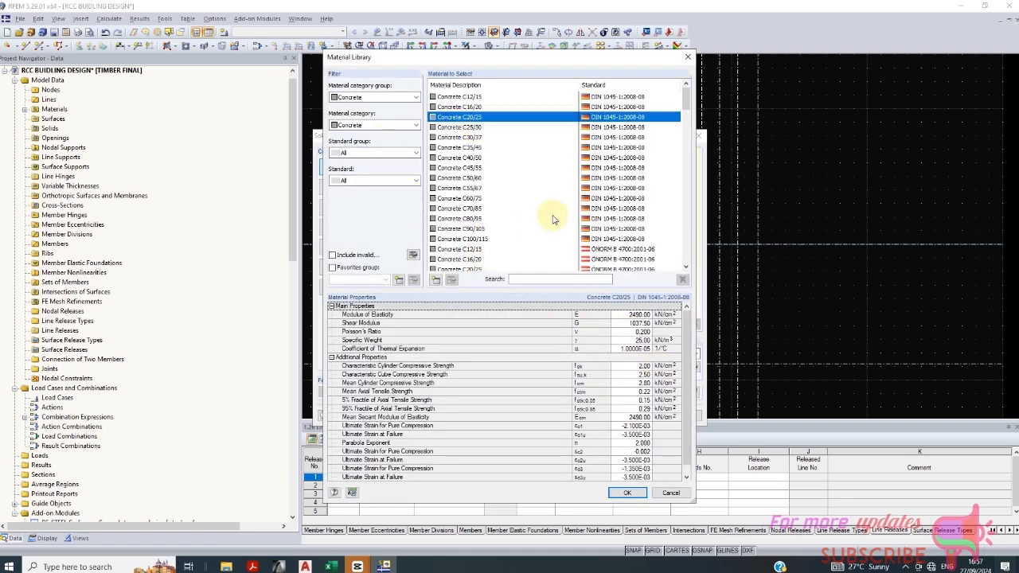
{"action": "left_click", "coordinate": [393, 153]}
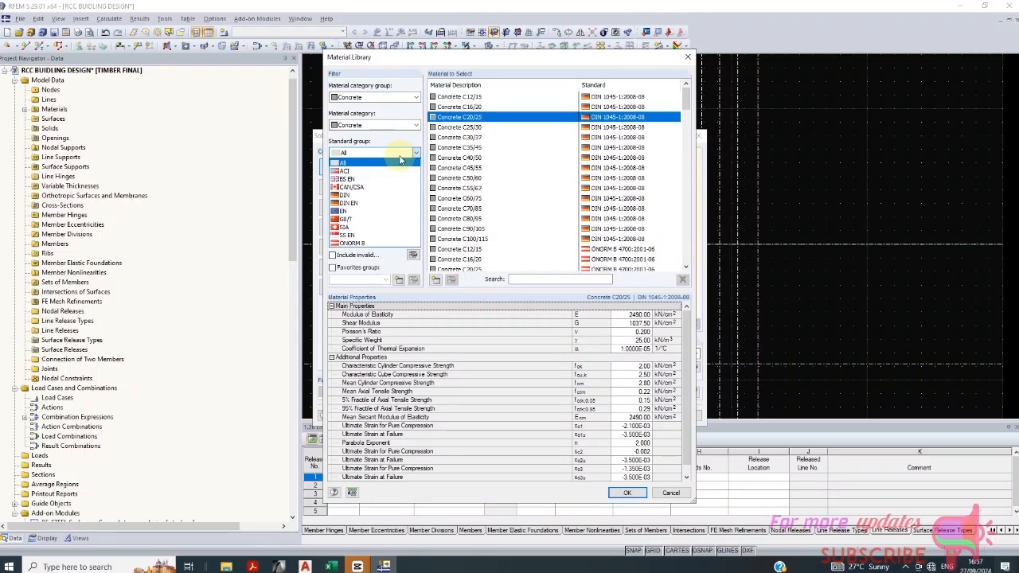
{"action": "left_click", "coordinate": [398, 179]}
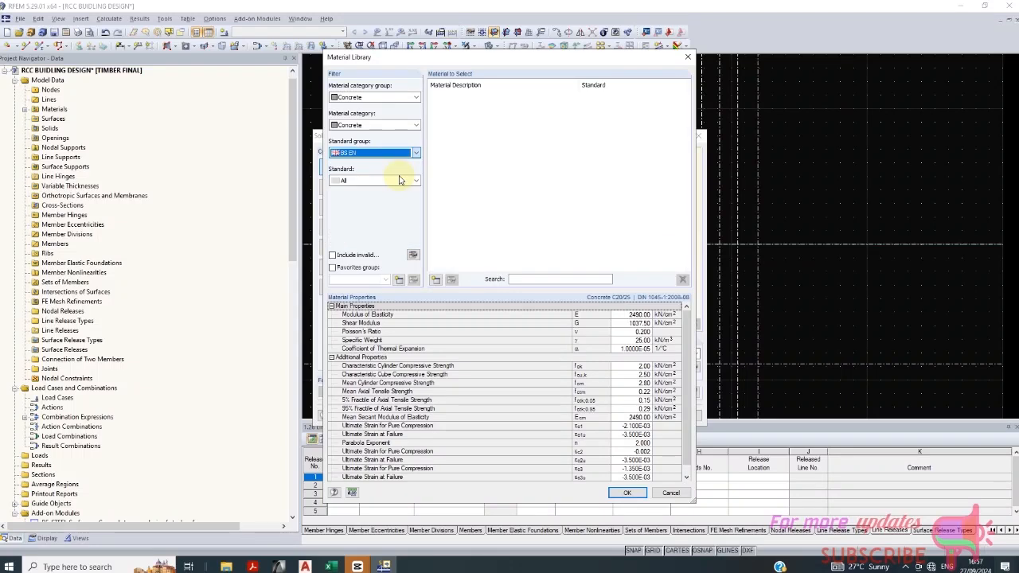
{"action": "left_click", "coordinate": [412, 182]}
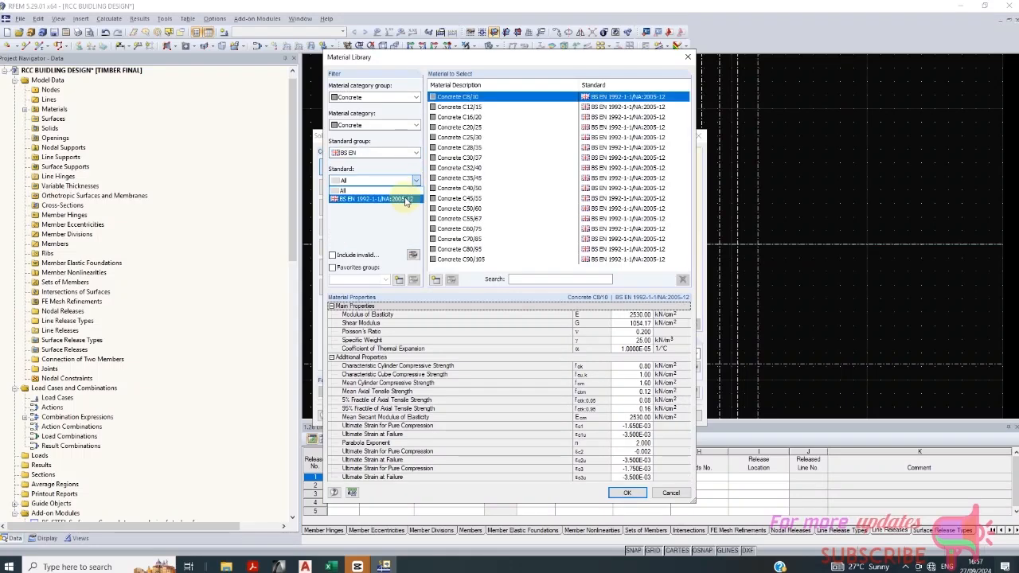
{"action": "left_click", "coordinate": [401, 198]}
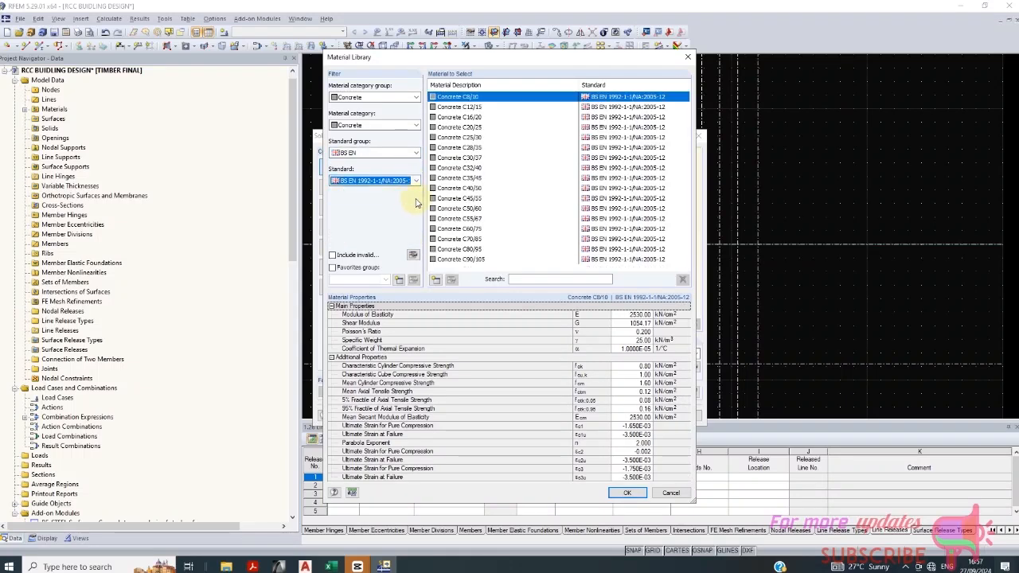
{"action": "left_click", "coordinate": [470, 128]}
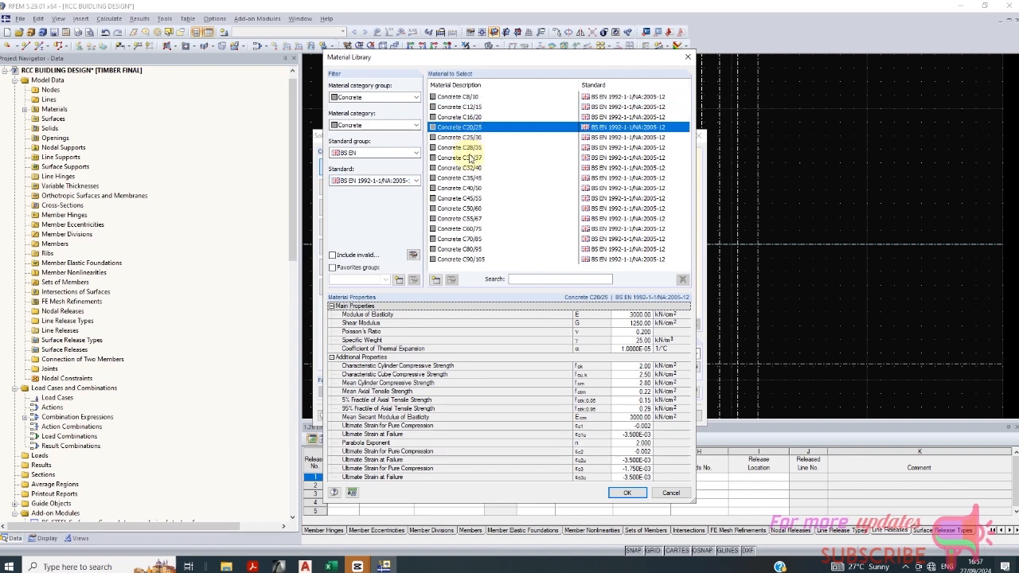
{"action": "left_click", "coordinate": [628, 494]}
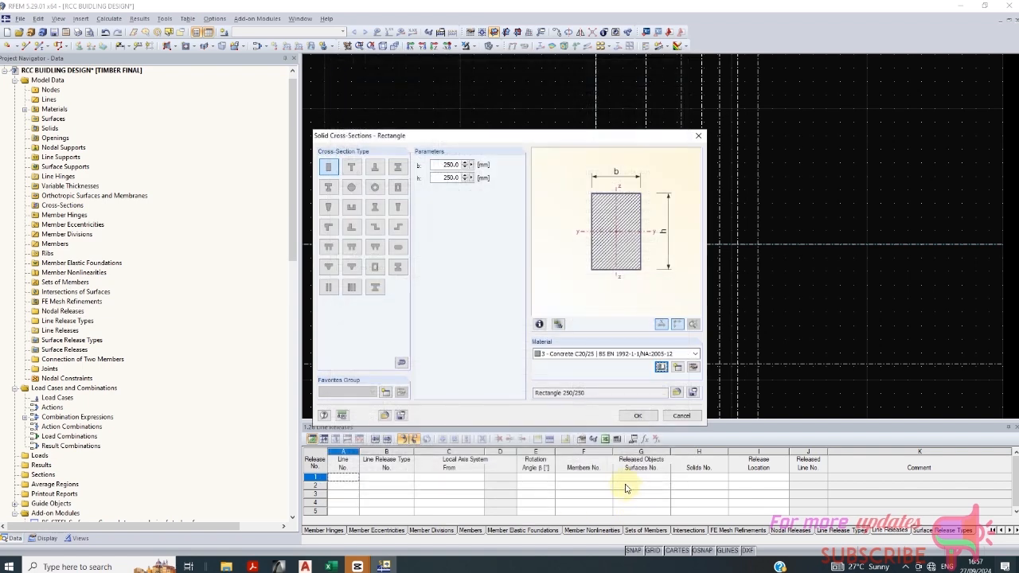
{"action": "left_click", "coordinate": [649, 417]}
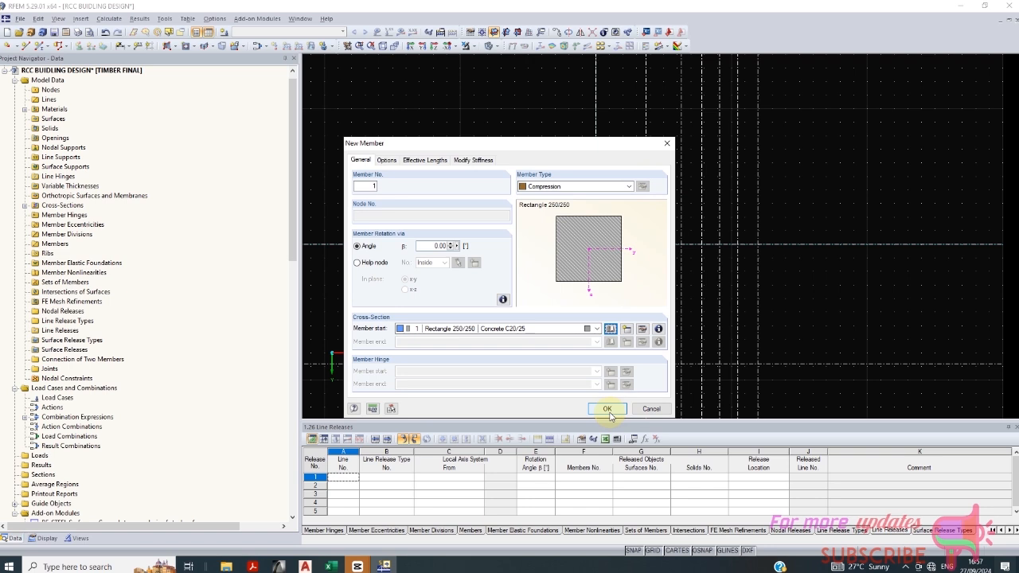
Step: Place the column member from the grid origin (0, 0, 0) to X 0, Y 0, Z -2.850 m and end member input
{"action": "left_click", "coordinate": [607, 410]}
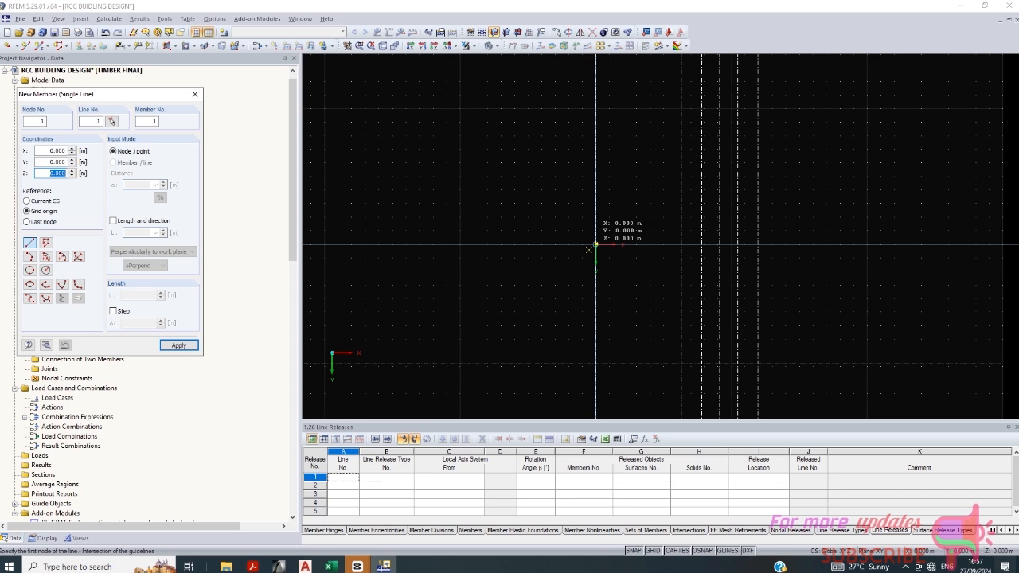
{"action": "double_click", "coordinate": [43, 151]}
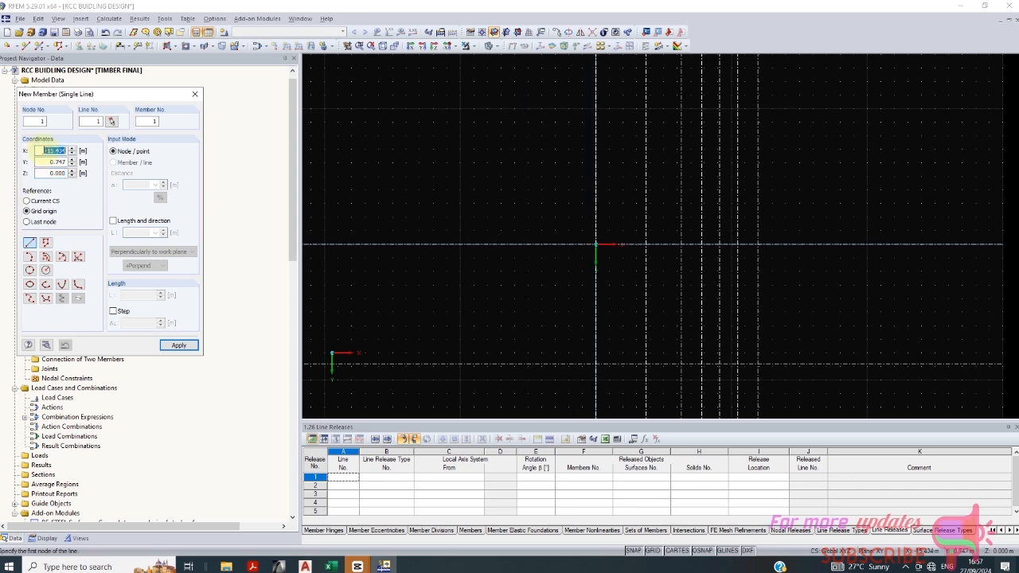
{"action": "type", "text": "0"}
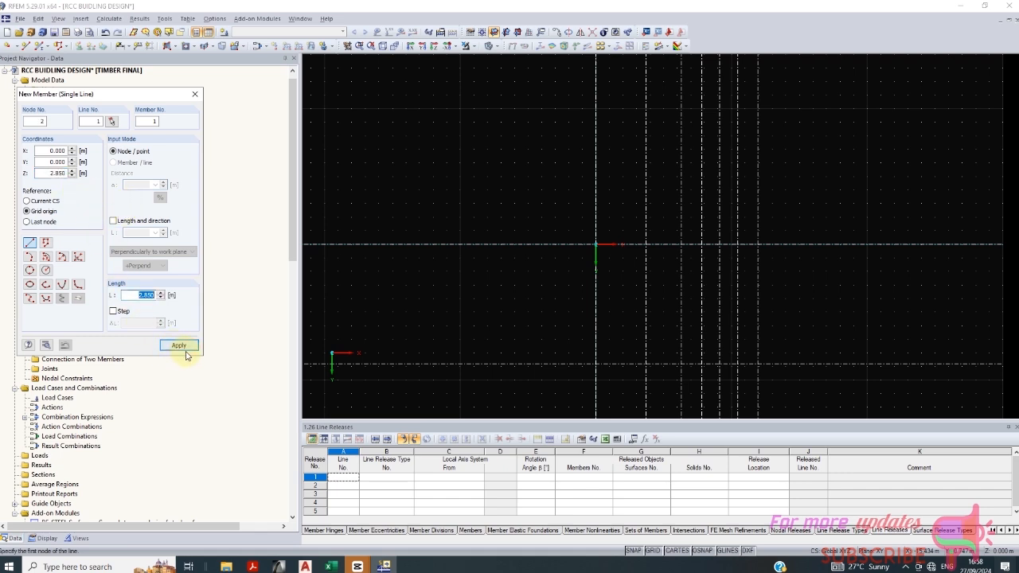
{"action": "left_click", "coordinate": [596, 244]}
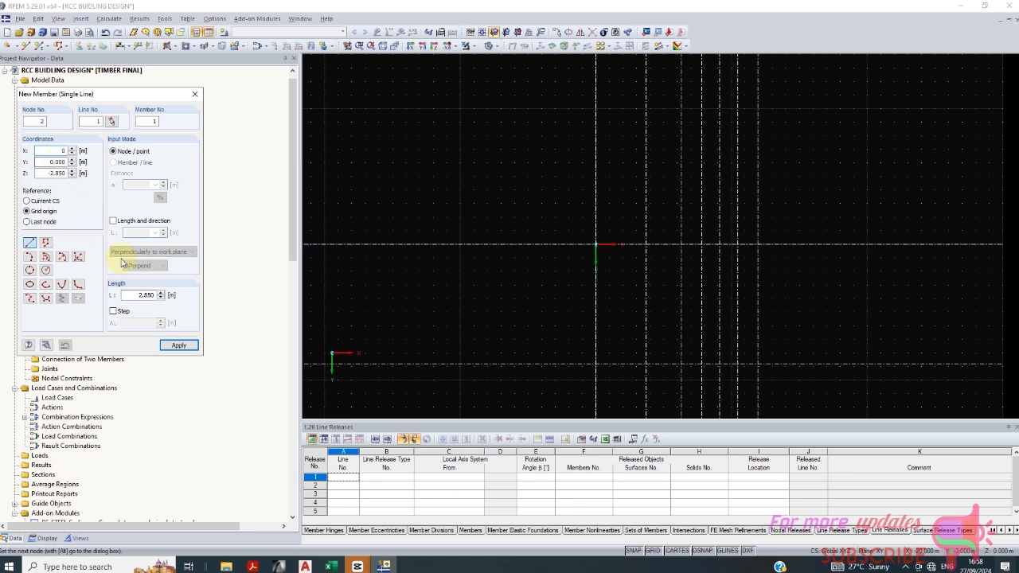
{"action": "left_click", "coordinate": [145, 295]}
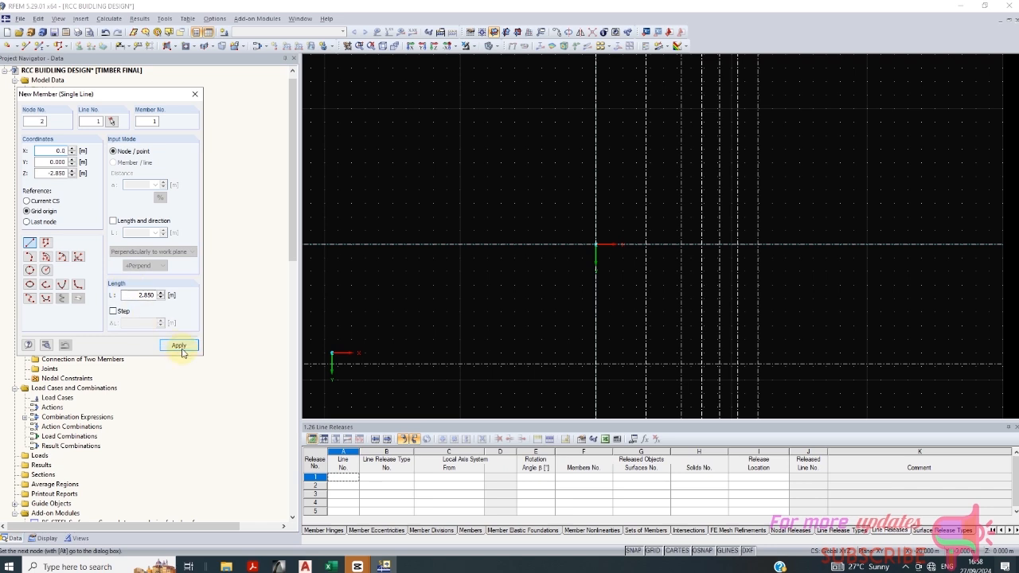
{"action": "left_click", "coordinate": [178, 346]}
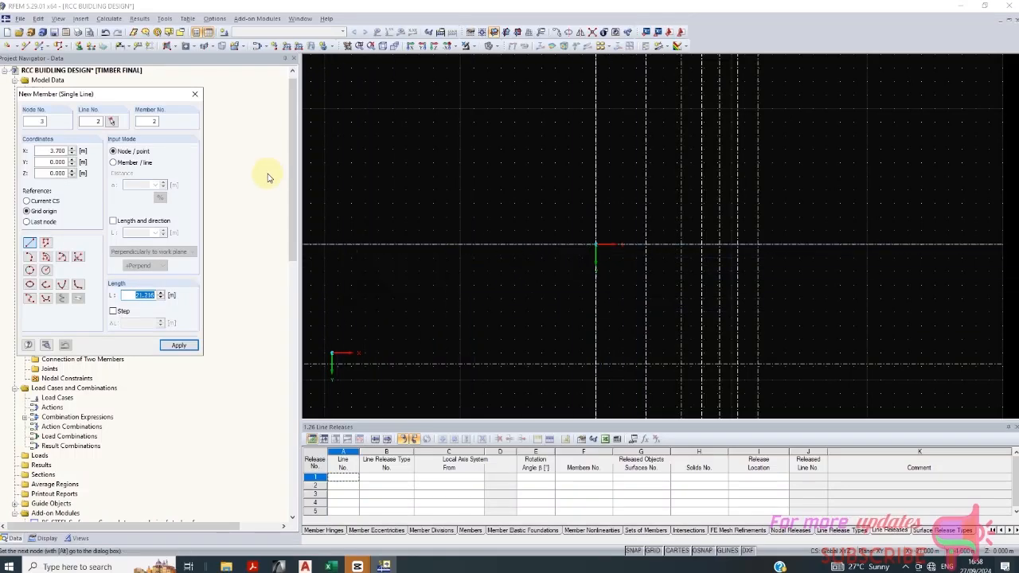
{"action": "left_click", "coordinate": [195, 95]}
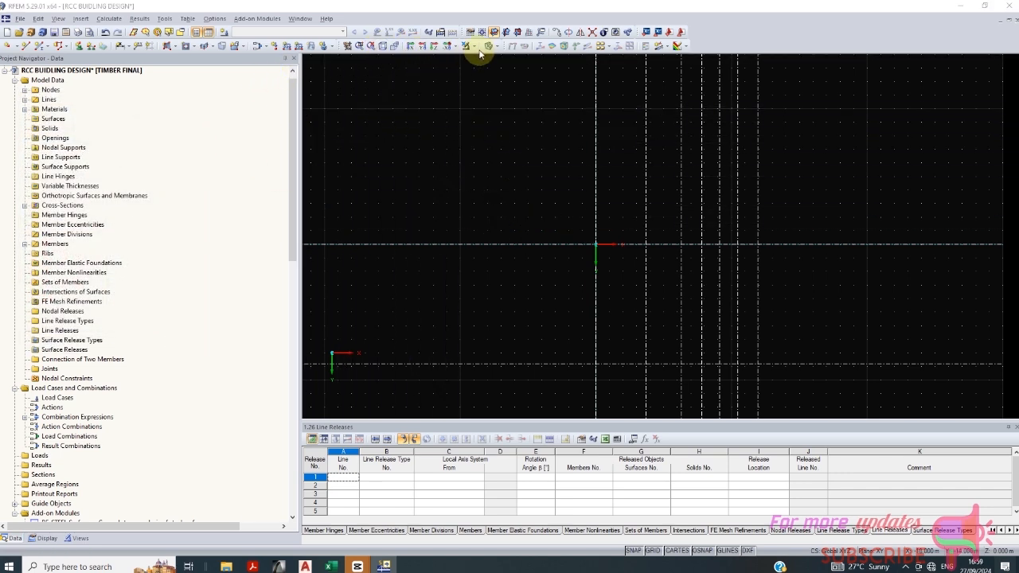
Step: End member input and delete the column that extends below the work plane, together with its line
{"action": "left_click", "coordinate": [391, 47]}
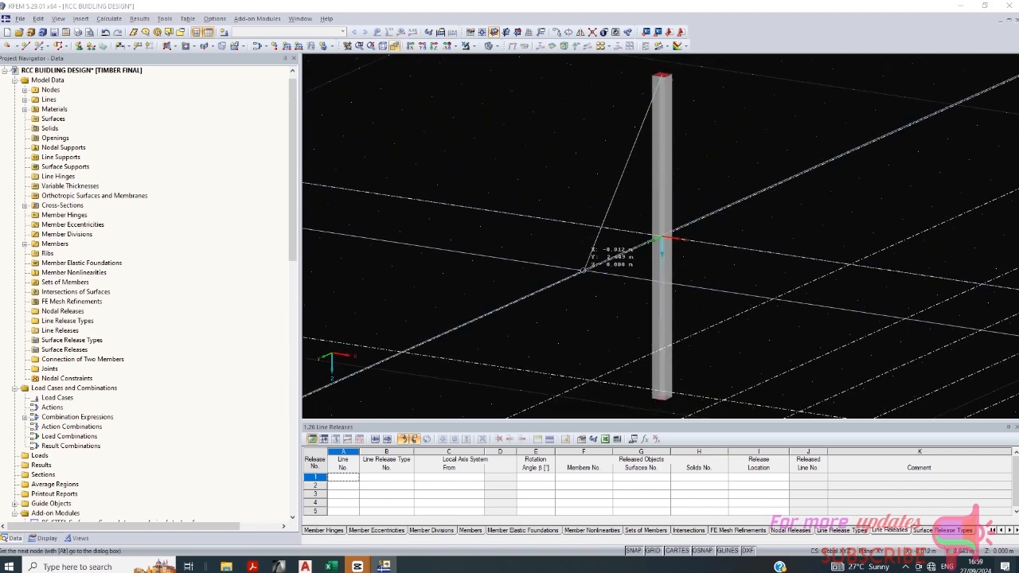
{"action": "right_click", "coordinate": [693, 206]}
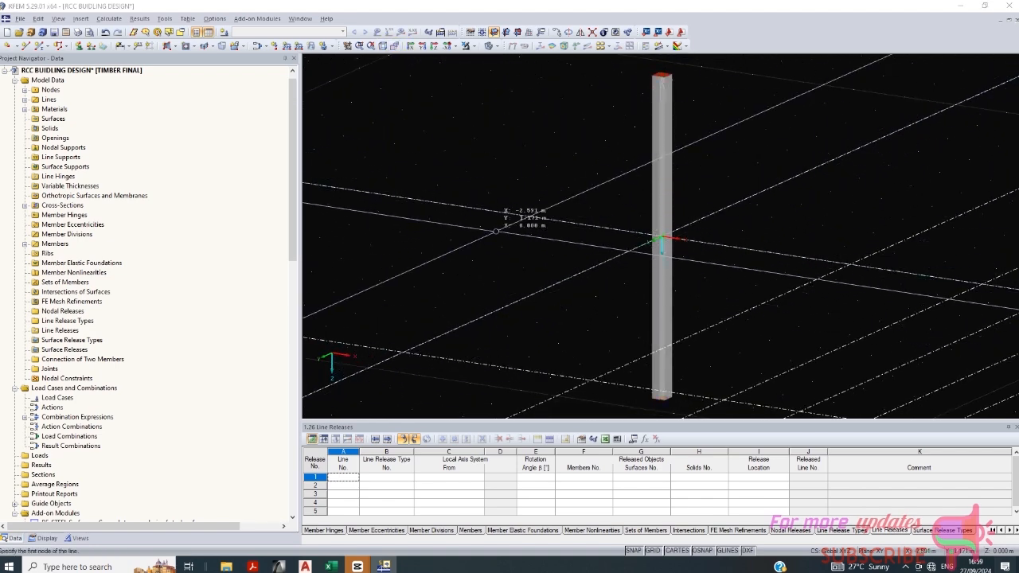
{"action": "right_click", "coordinate": [531, 298]}
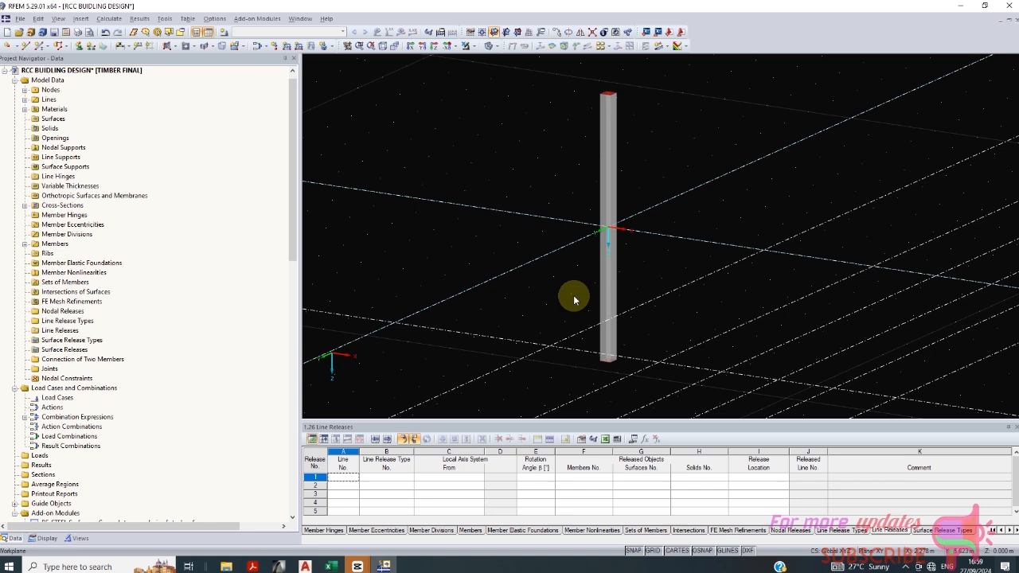
{"action": "left_click", "coordinate": [615, 279]}
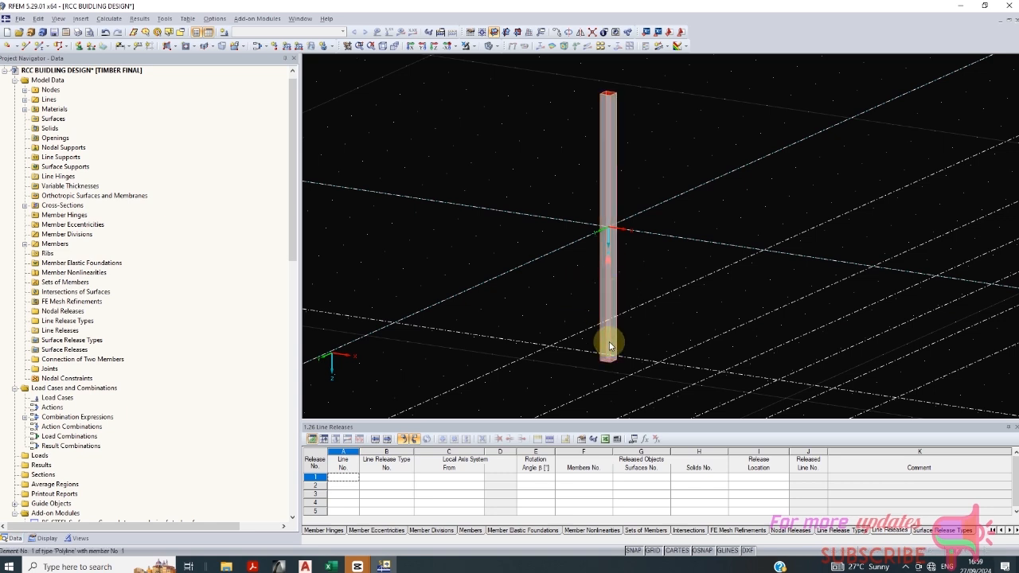
{"action": "left_click", "coordinate": [634, 289]}
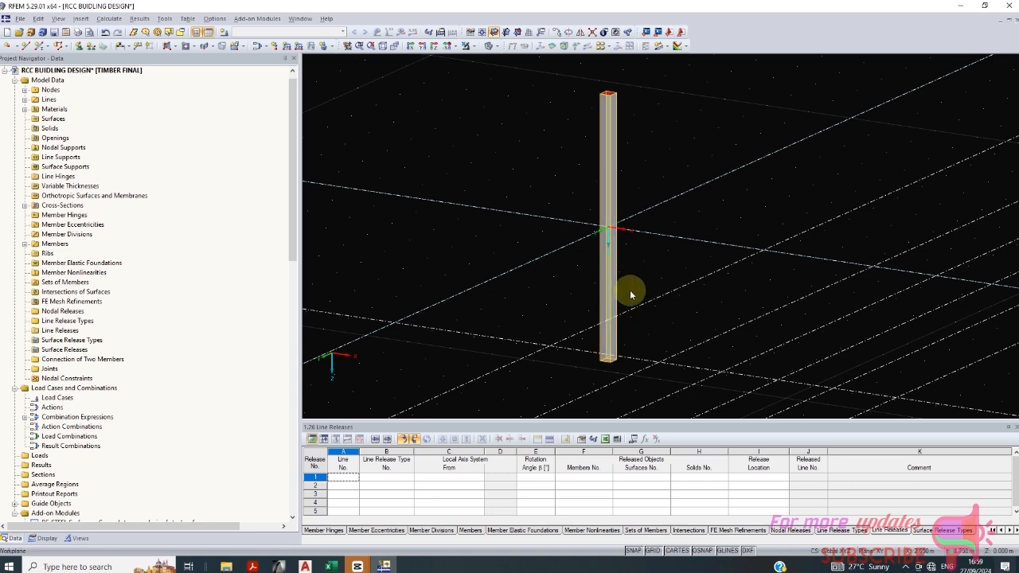
{"action": "key", "text": "Delete"}
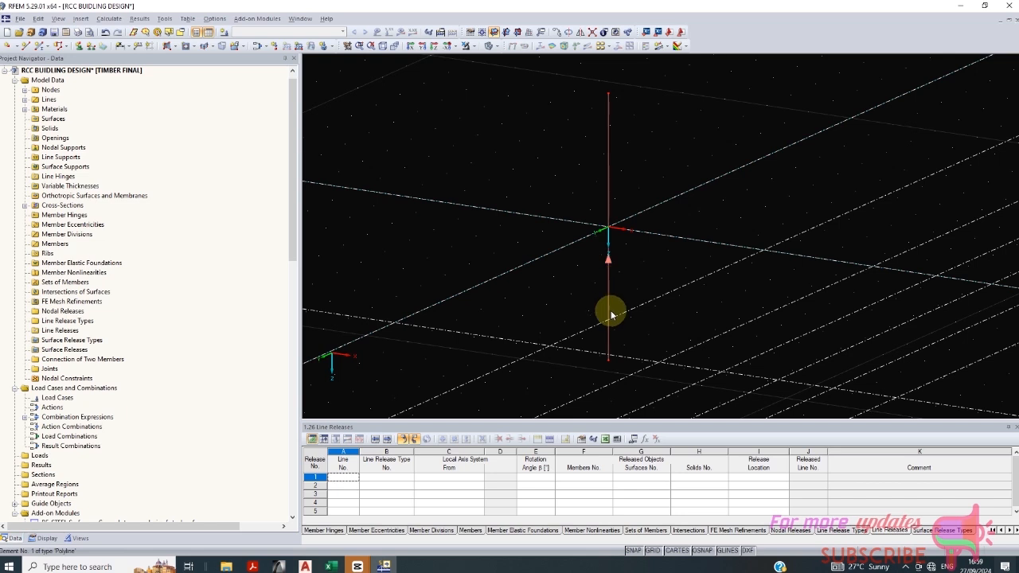
{"action": "key", "text": "Delete"}
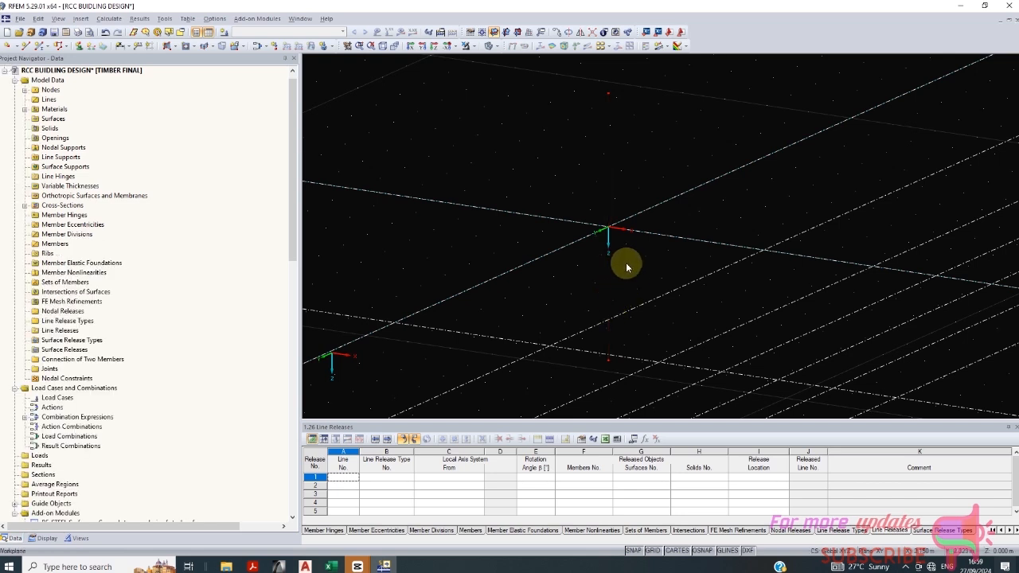
Step: Create a new Compression member with the Rectangle 250/250 Concrete C20/25 section from the grid origin to the upper existing node
{"action": "left_click", "coordinate": [40, 46]}
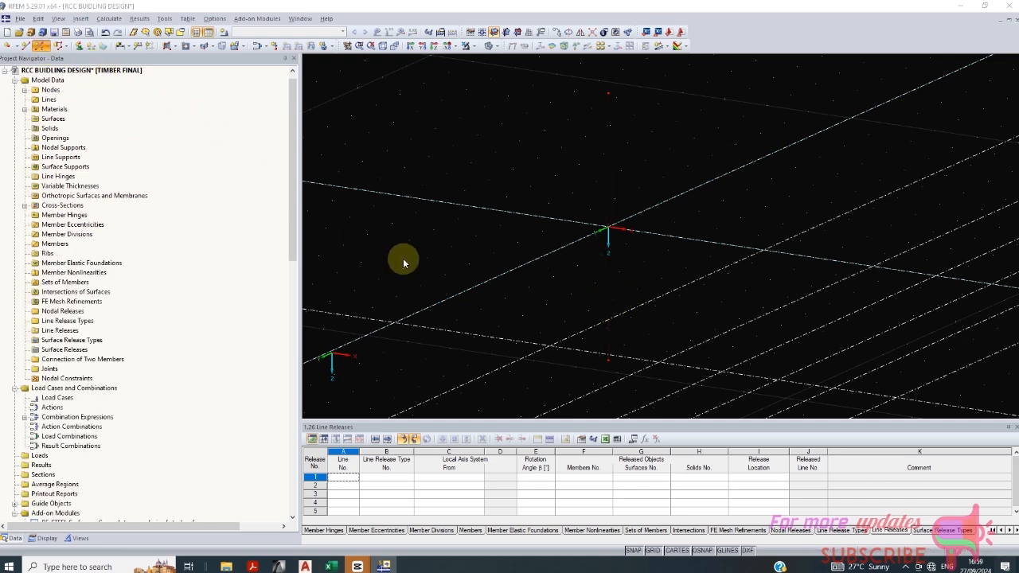
{"action": "left_click", "coordinate": [476, 296]}
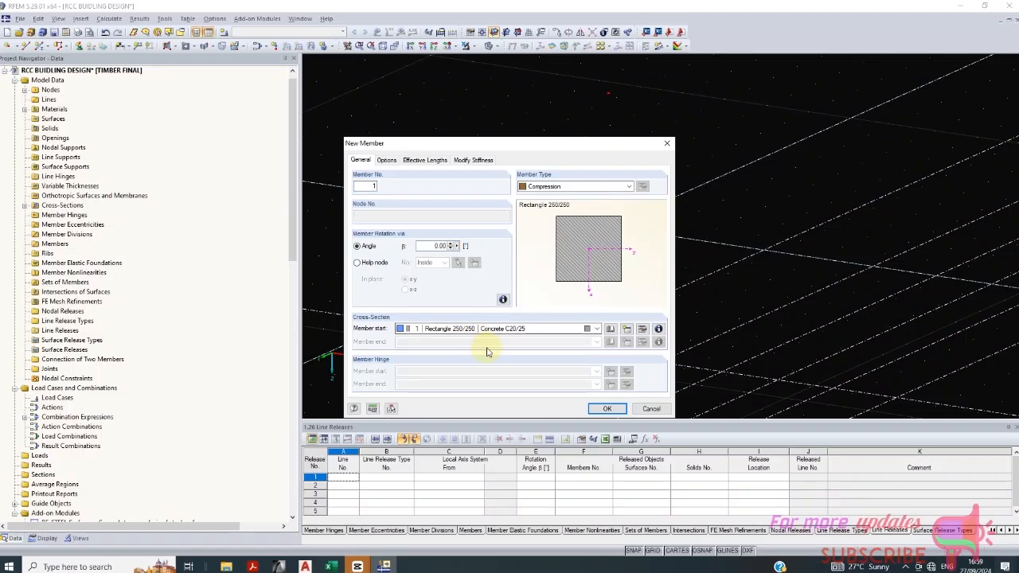
{"action": "left_click", "coordinate": [609, 408]}
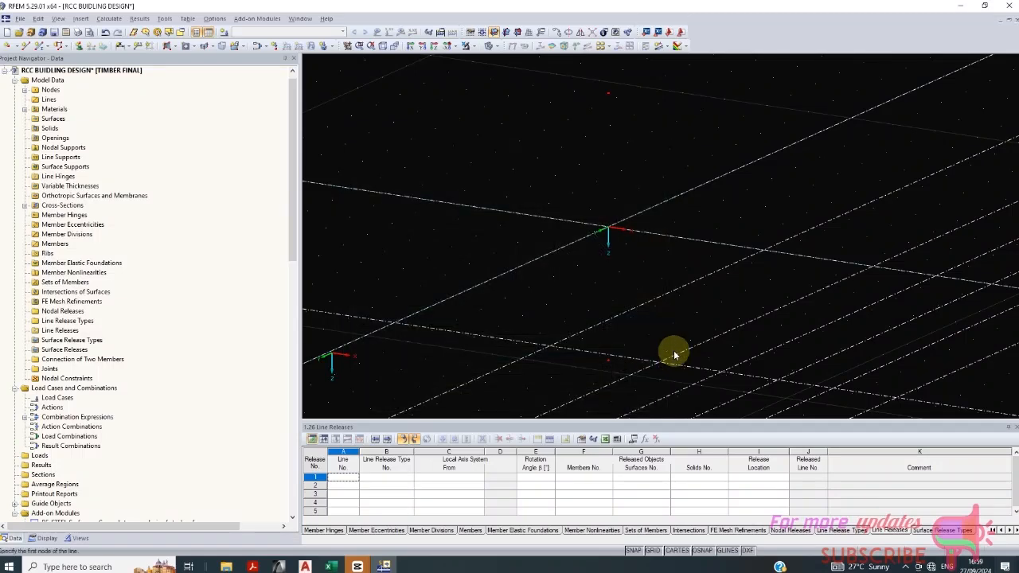
{"action": "left_click", "coordinate": [608, 228]}
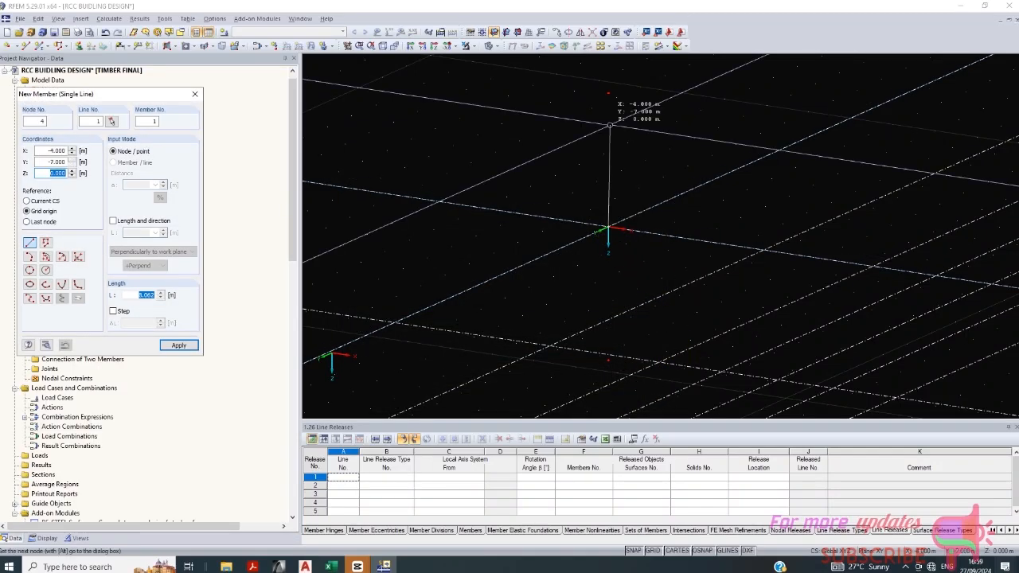
{"action": "left_click", "coordinate": [608, 93]}
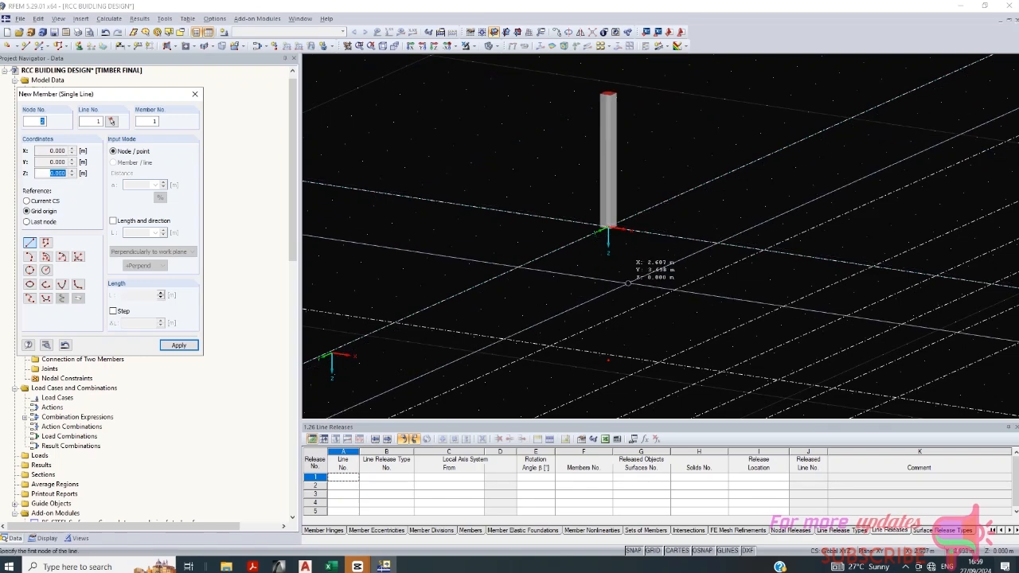
{"action": "key", "text": "Escape"}
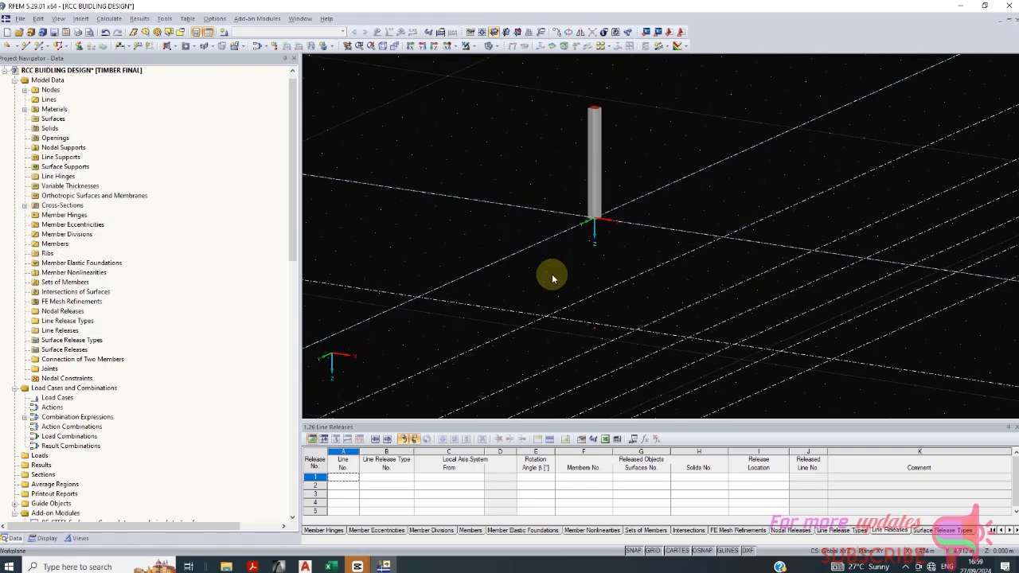
Step: Move the column 3.700 m along X with zero copies, from the origin to the next guideline intersection
{"action": "left_click", "coordinate": [597, 159]}
{"action": "scroll", "coordinate": [501, 175], "scroll_direction": "down", "scroll_amount": 1}
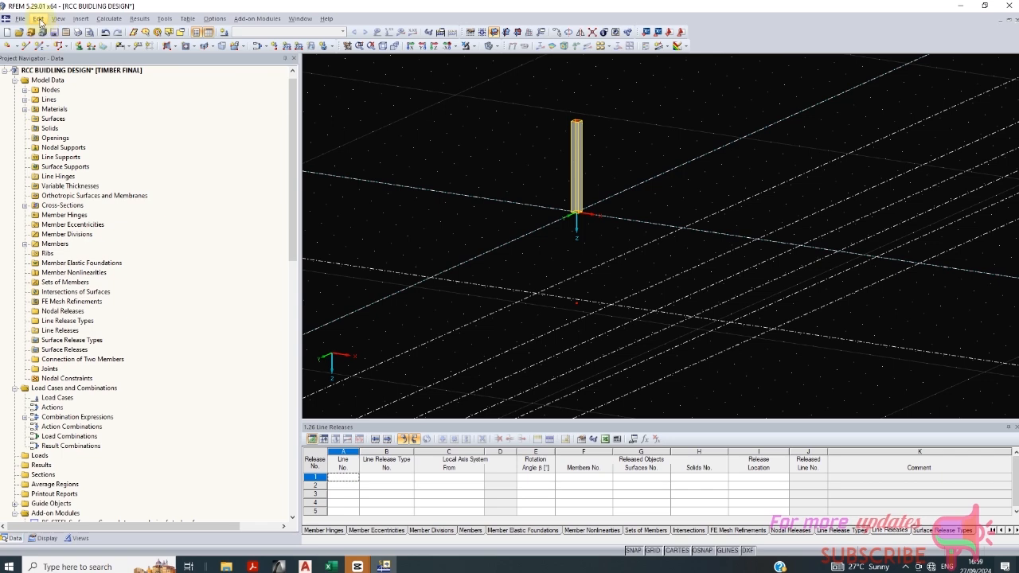
{"action": "left_click", "coordinate": [38, 19]}
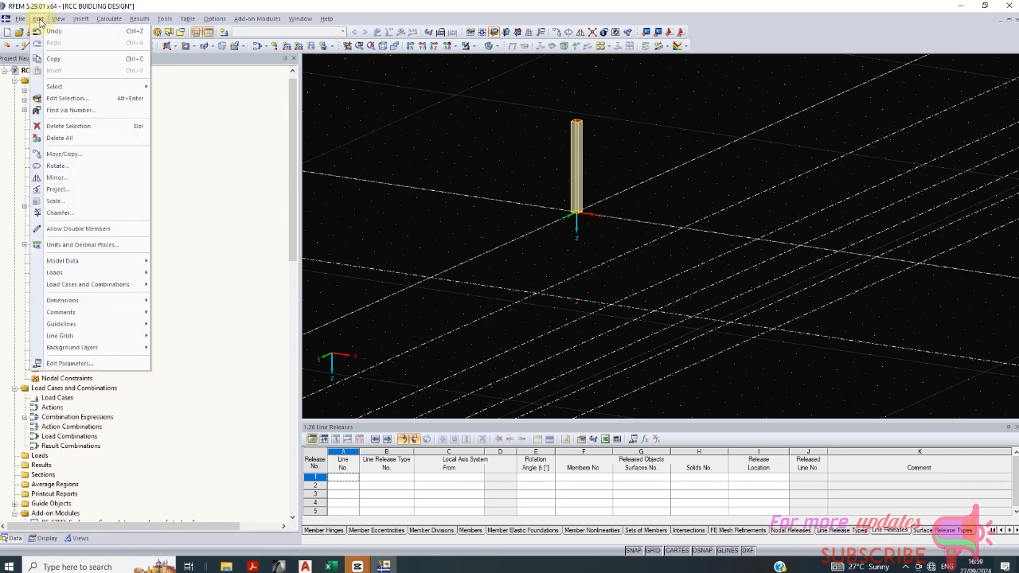
{"action": "left_click", "coordinate": [80, 154]}
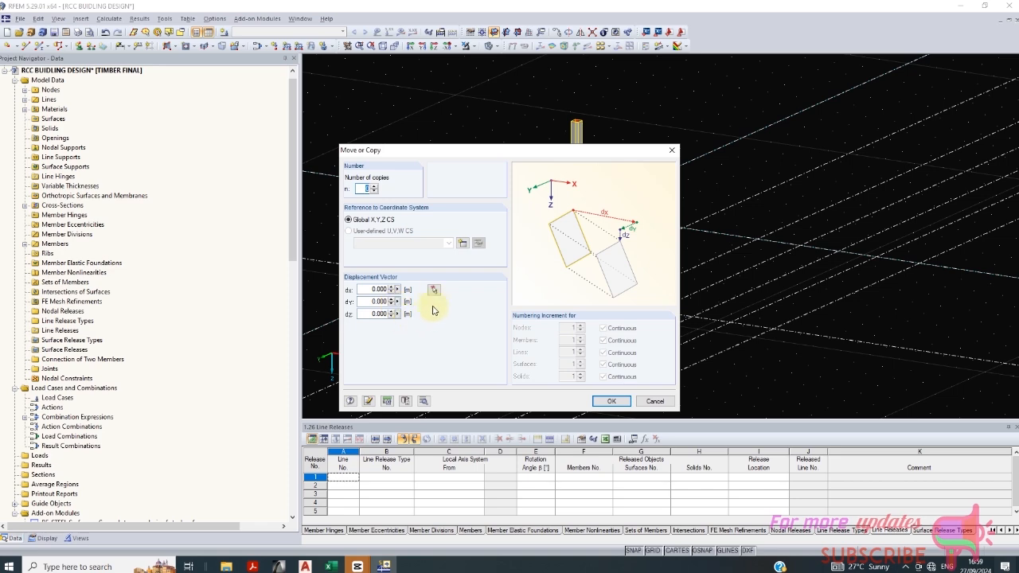
{"action": "left_click", "coordinate": [433, 290]}
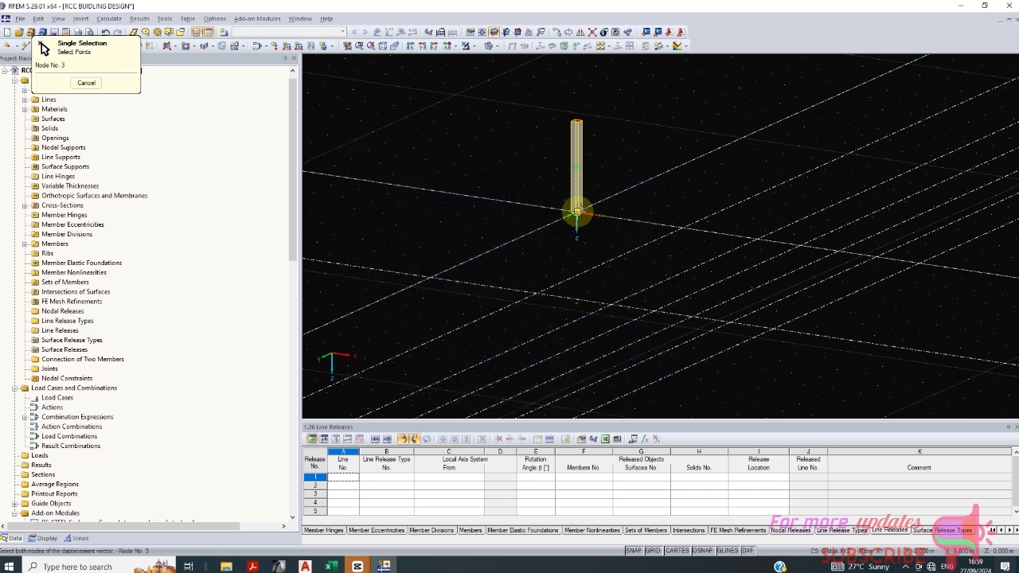
{"action": "left_click", "coordinate": [579, 214]}
{"action": "left_click", "coordinate": [704, 223]}
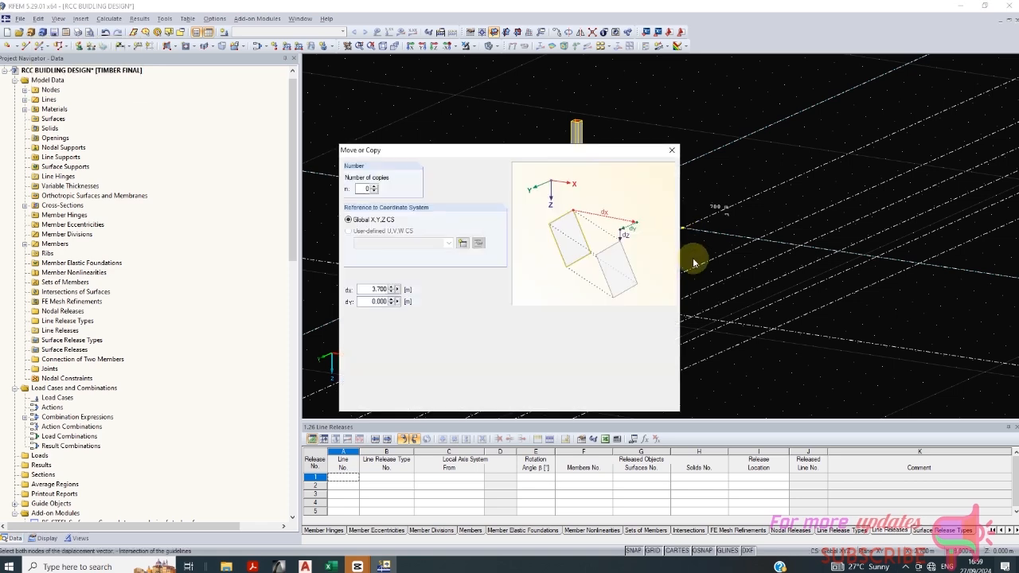
{"action": "left_click", "coordinate": [612, 401]}
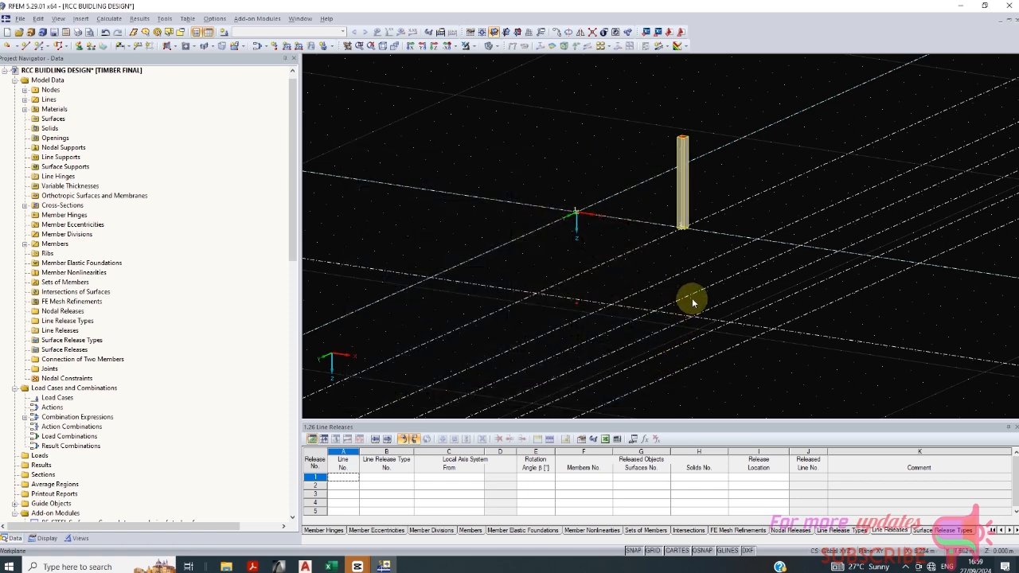
Step: Try to copy the moved column once with a displacement of dx 3.700 m, and undo the copy
{"action": "right_click", "coordinate": [685, 202]}
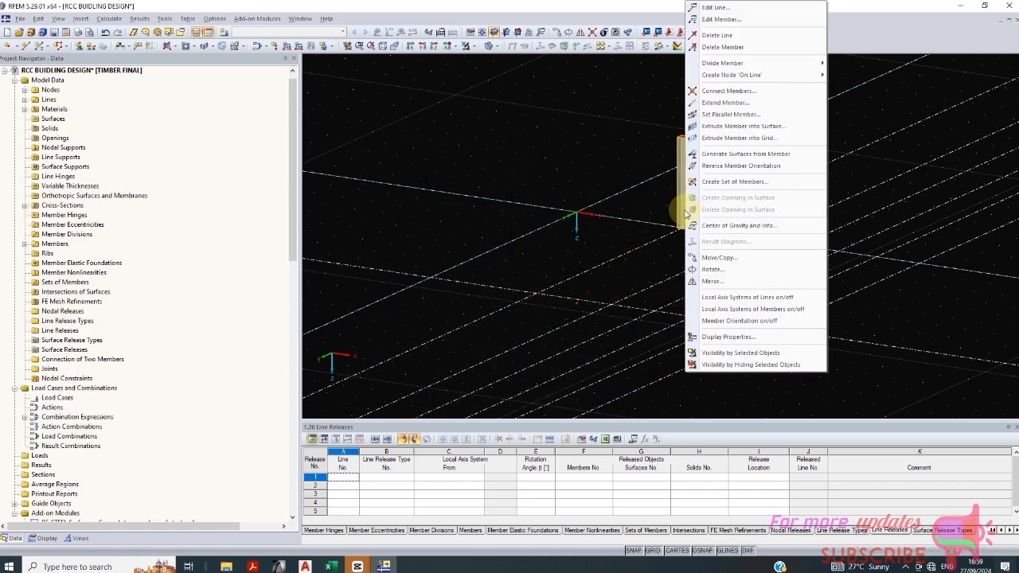
{"action": "left_click", "coordinate": [424, 125]}
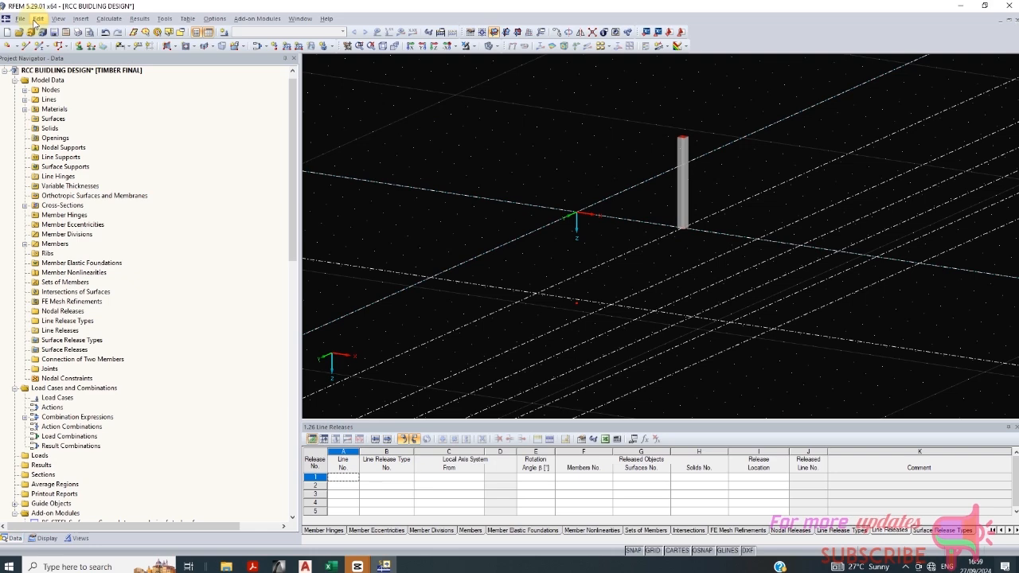
{"action": "left_click", "coordinate": [683, 151]}
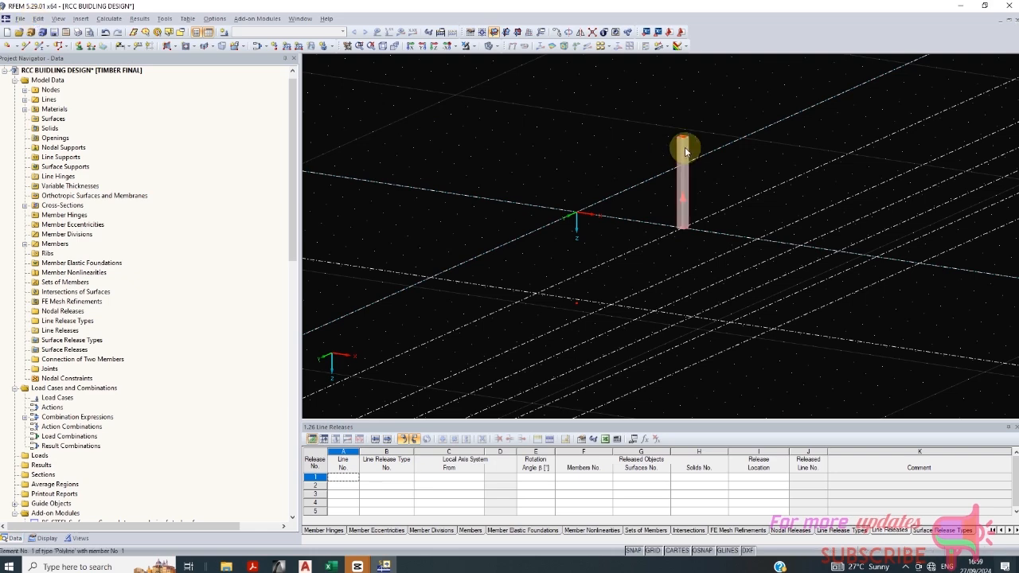
{"action": "left_click", "coordinate": [41, 17]}
{"action": "left_click", "coordinate": [64, 154]}
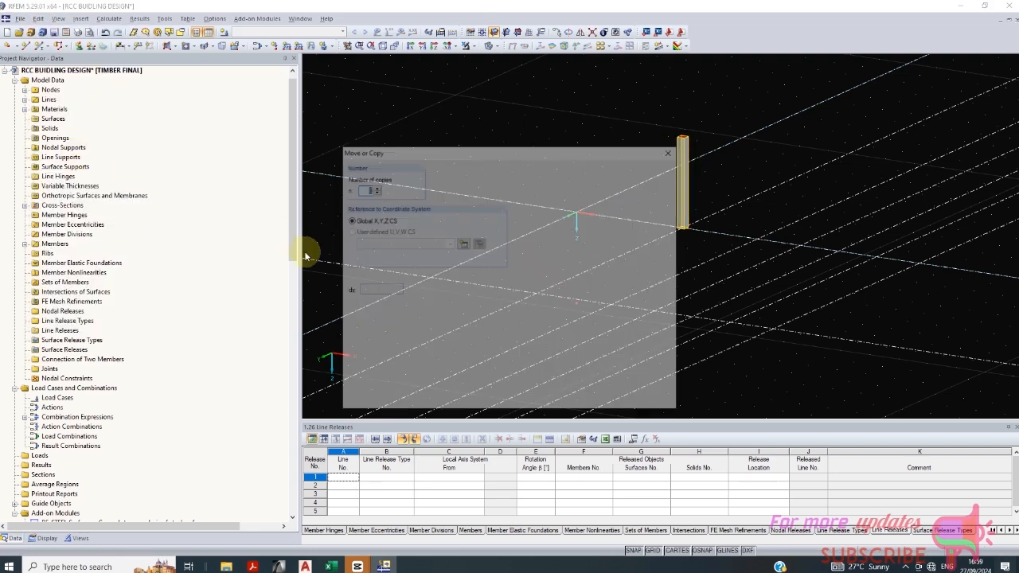
{"action": "left_click", "coordinate": [373, 186]}
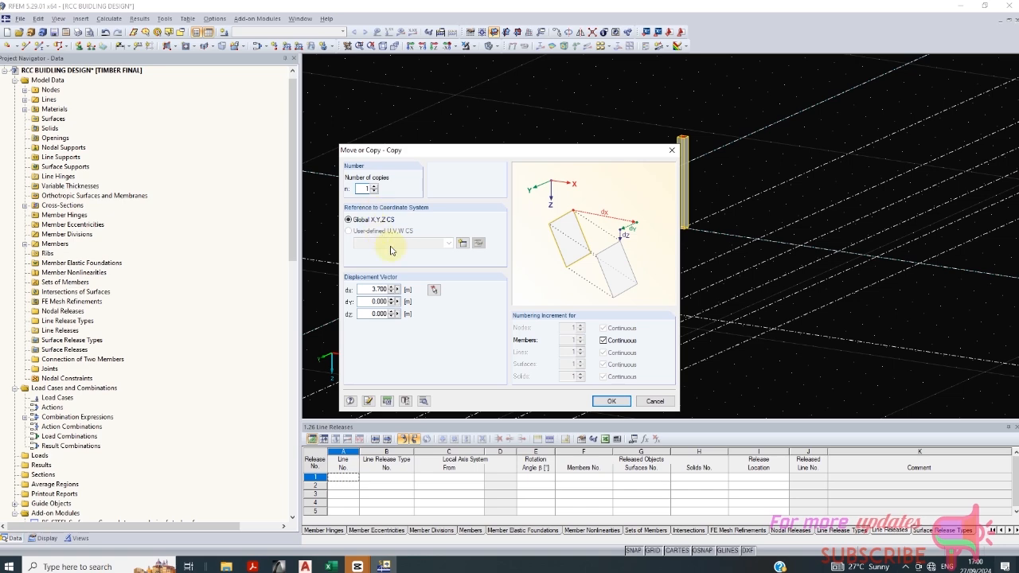
{"action": "left_click", "coordinate": [609, 401]}
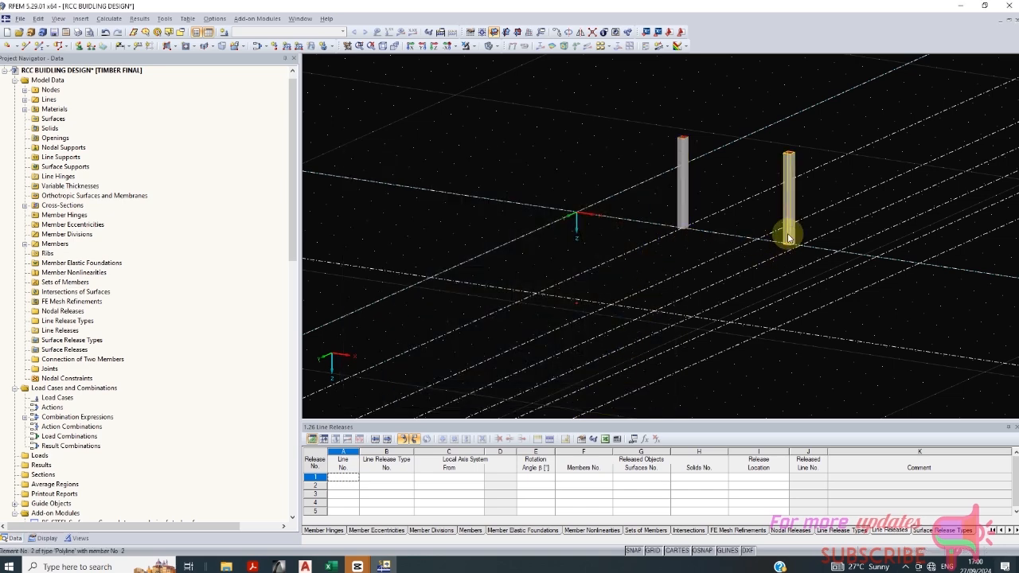
{"action": "left_click", "coordinate": [791, 232]}
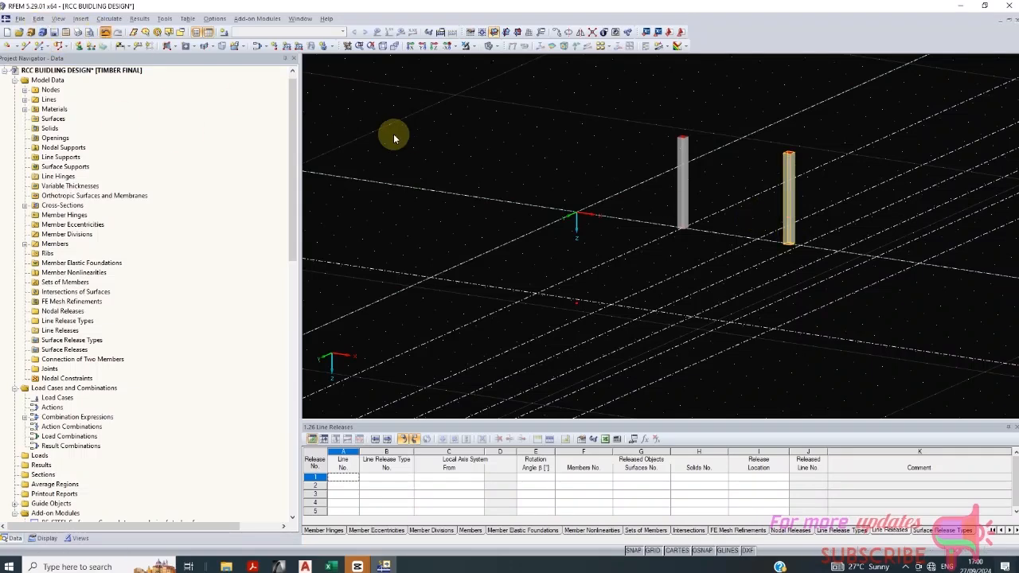
{"action": "left_click", "coordinate": [137, 45]}
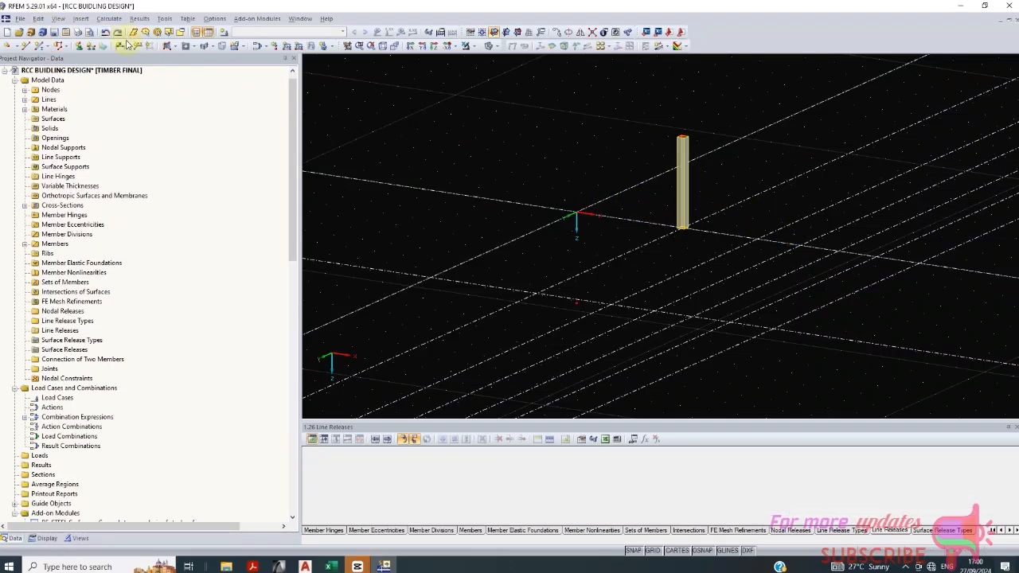
Step: Copy the column once back to the grid origin with a displacement vector dx of -3.700 m
{"action": "left_click", "coordinate": [38, 18]}
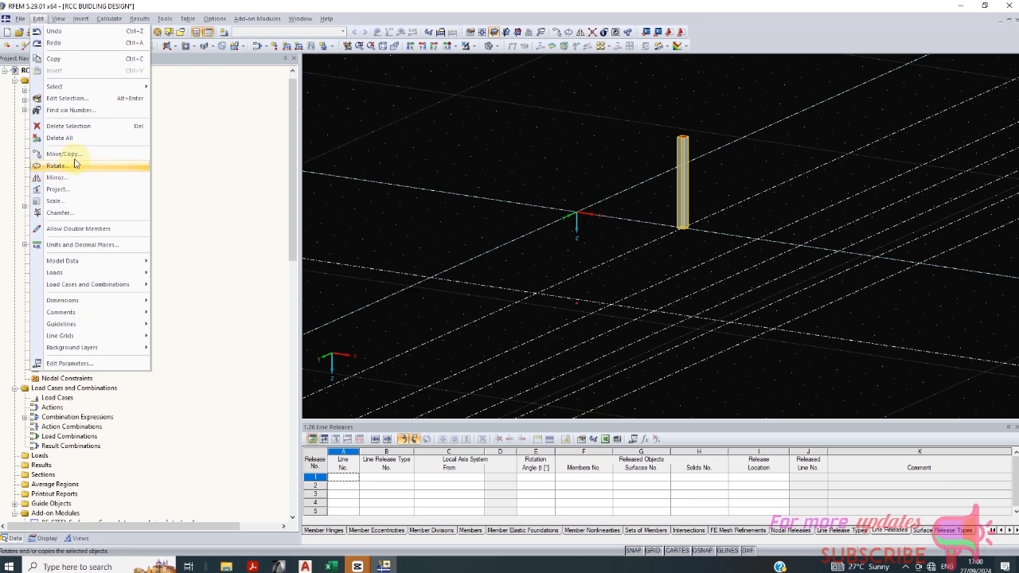
{"action": "left_click", "coordinate": [70, 155]}
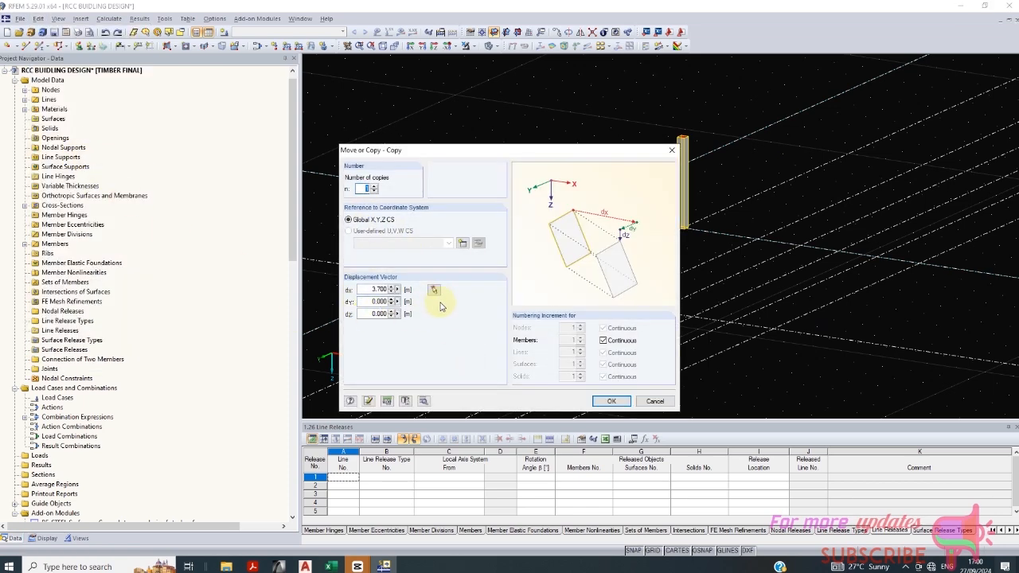
{"action": "left_click", "coordinate": [434, 291]}
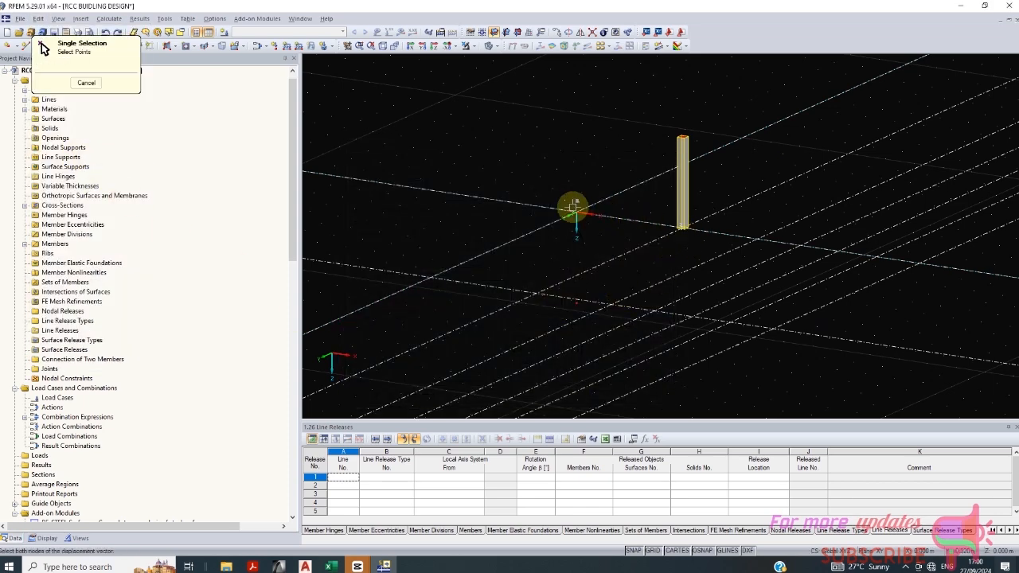
{"action": "left_click", "coordinate": [575, 207]}
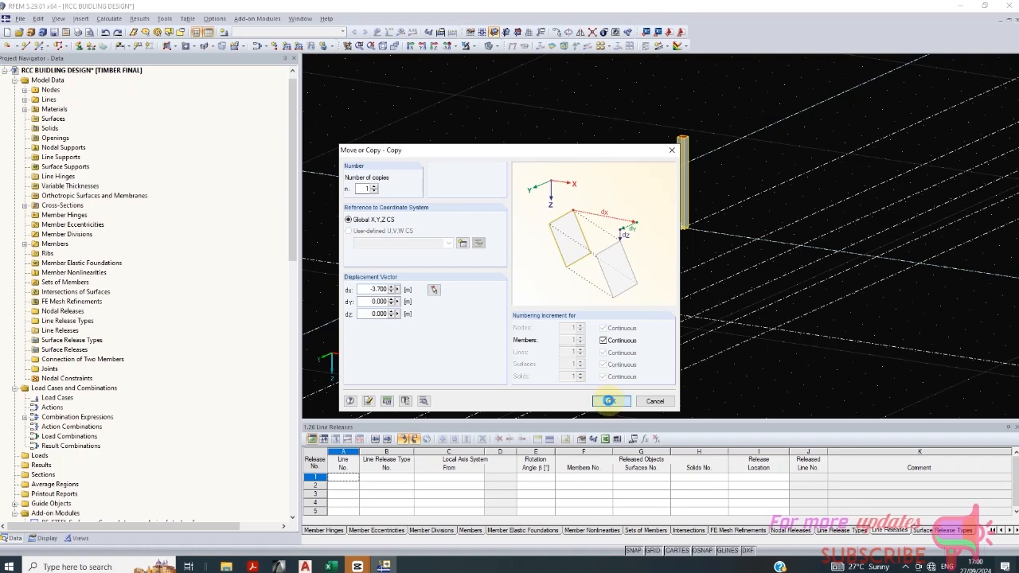
{"action": "left_click", "coordinate": [607, 400]}
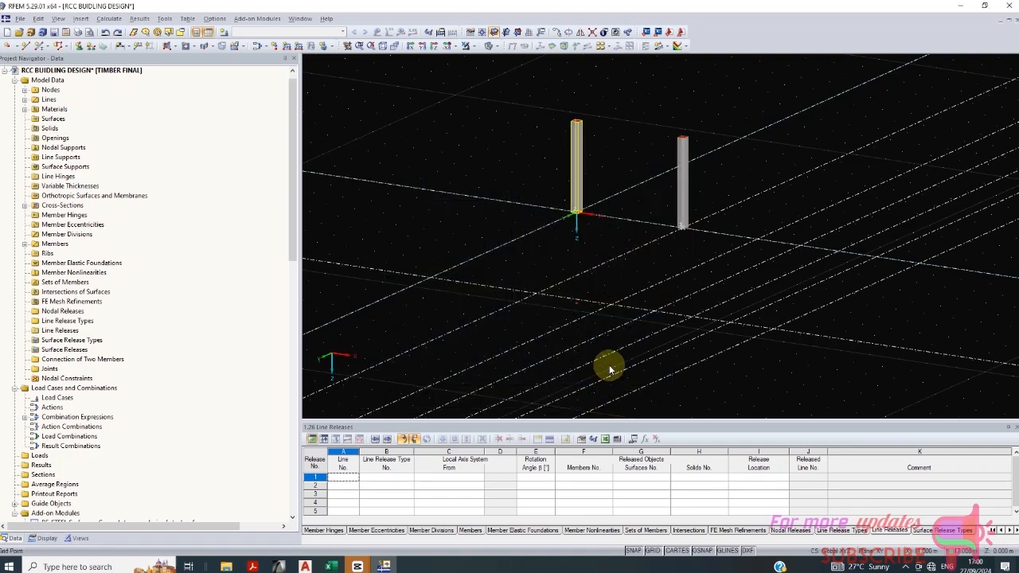
{"action": "left_click", "coordinate": [38, 18]}
{"action": "left_click", "coordinate": [63, 154]}
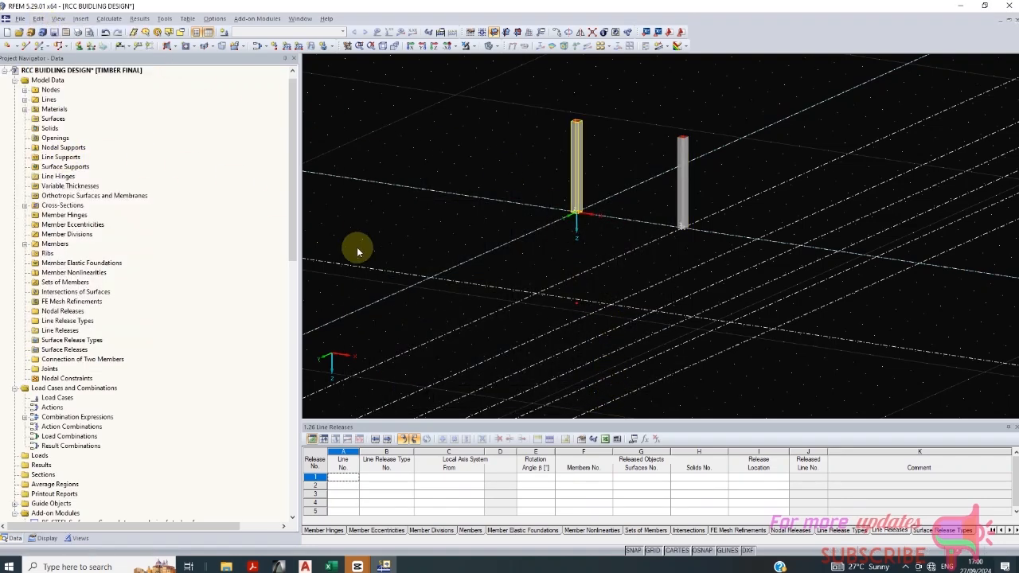
{"action": "left_click", "coordinate": [434, 290]}
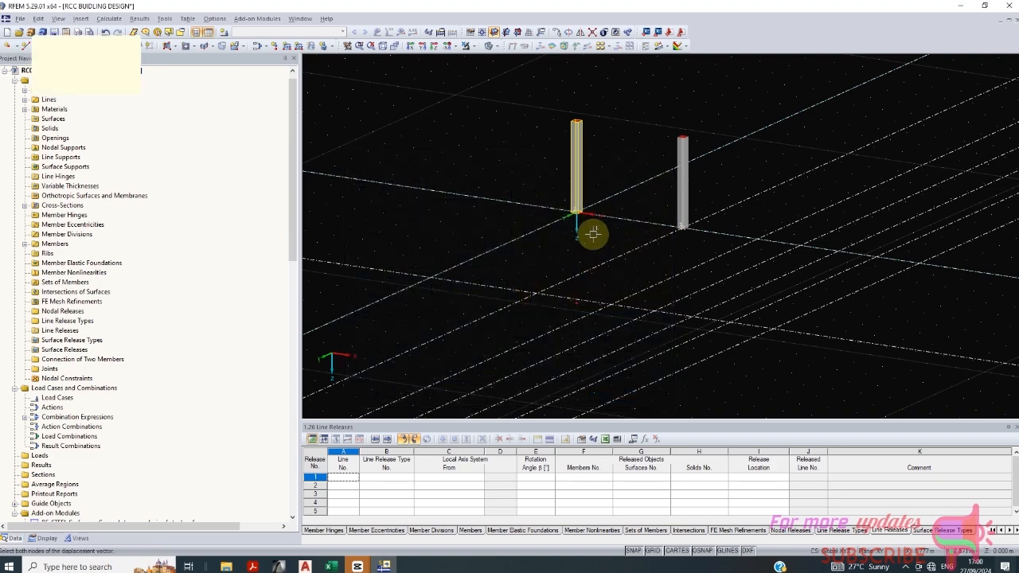
{"action": "scroll", "coordinate": [604, 231], "scroll_direction": "down", "scroll_amount": 5}
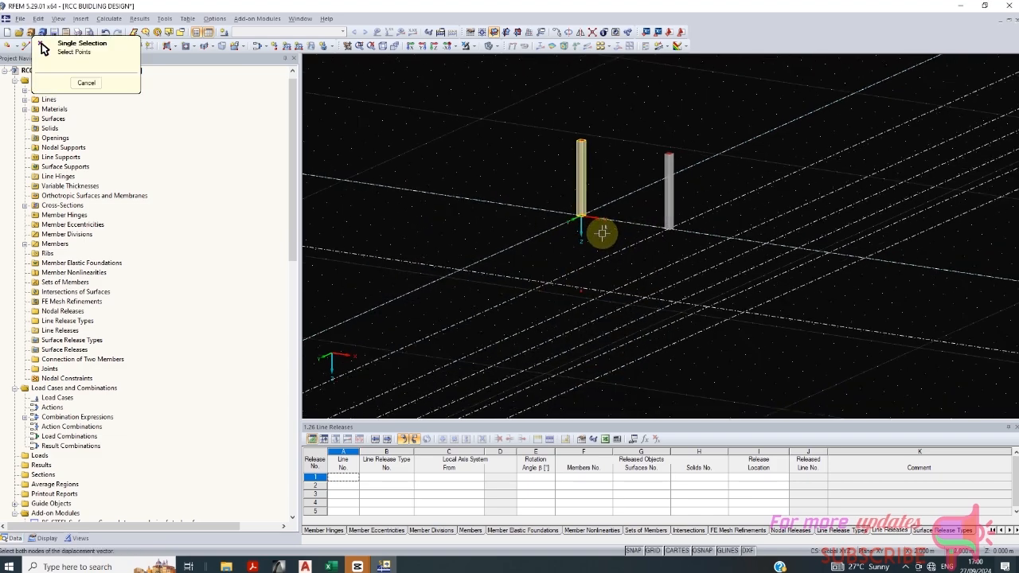
{"action": "scroll", "coordinate": [597, 235], "scroll_direction": "up", "scroll_amount": 5}
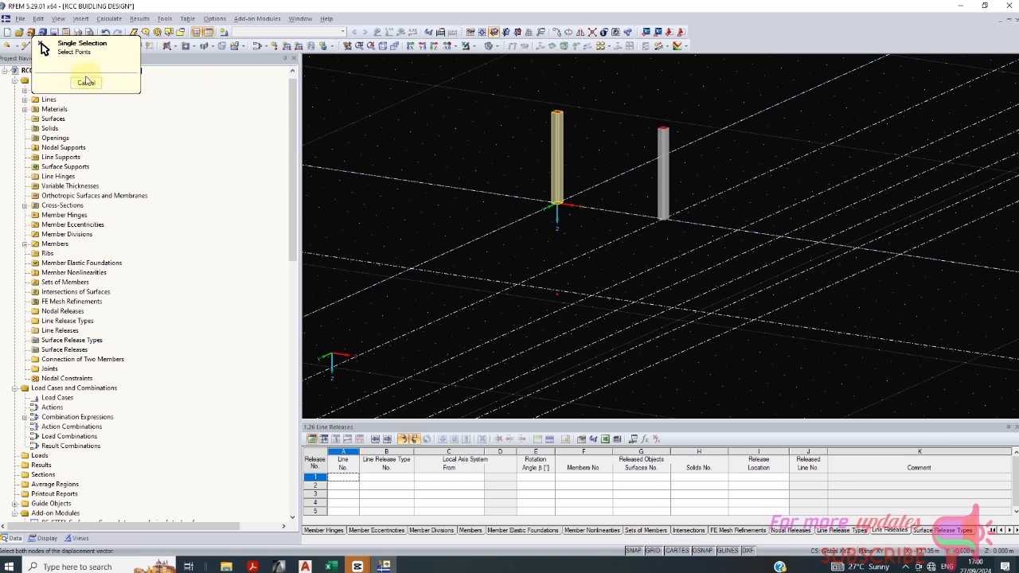
{"action": "left_click", "coordinate": [84, 83]}
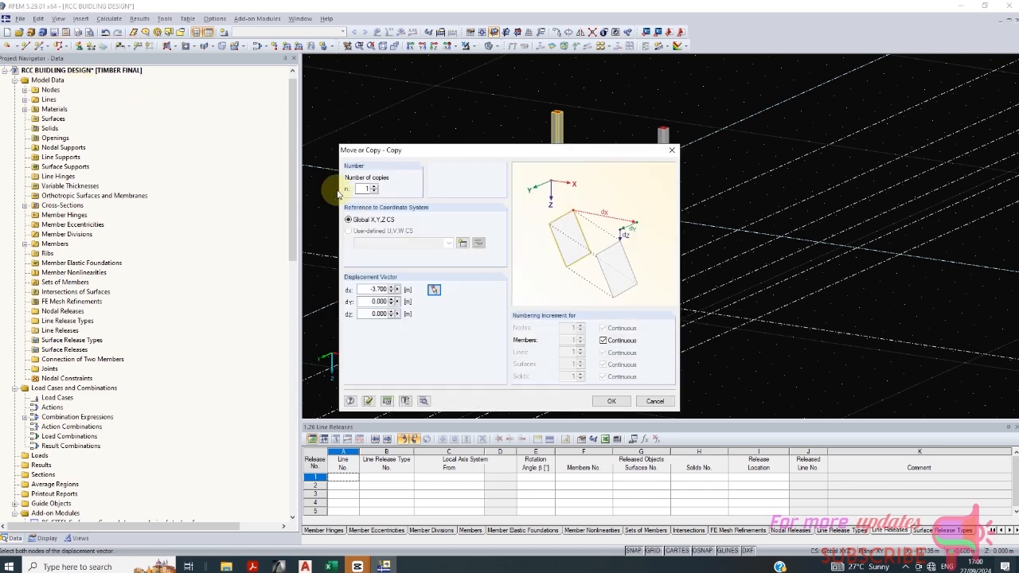
{"action": "left_click", "coordinate": [653, 399]}
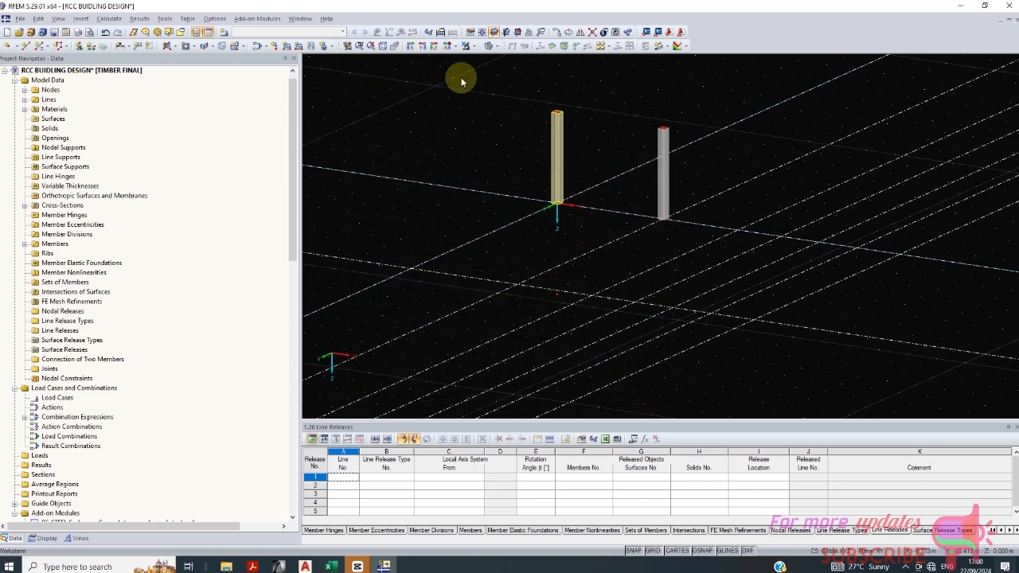
Step: Show the model in plan, viewed in the Z direction, and select the column at the grid origin
{"action": "left_click", "coordinate": [411, 46]}
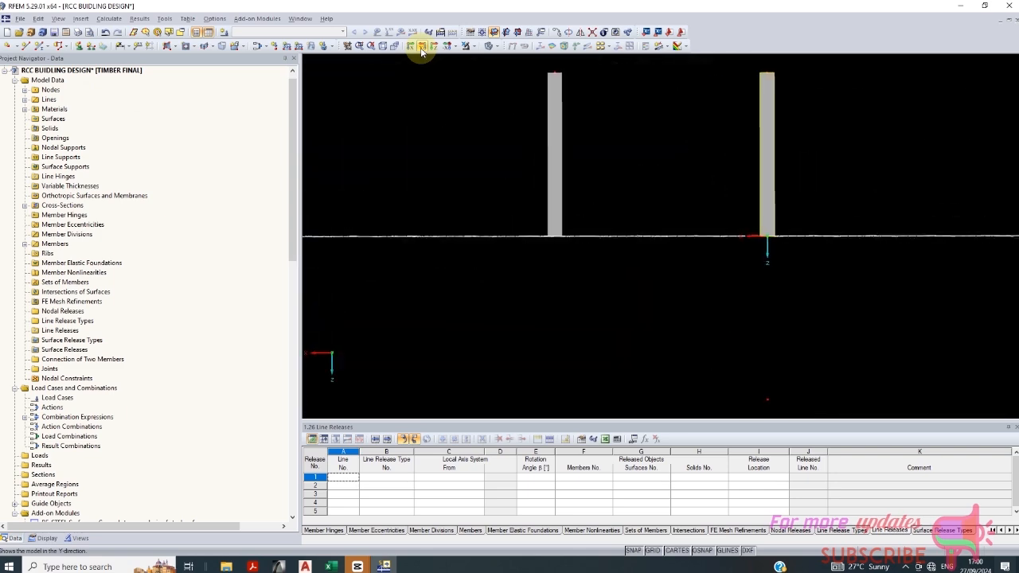
{"action": "left_click", "coordinate": [412, 50]}
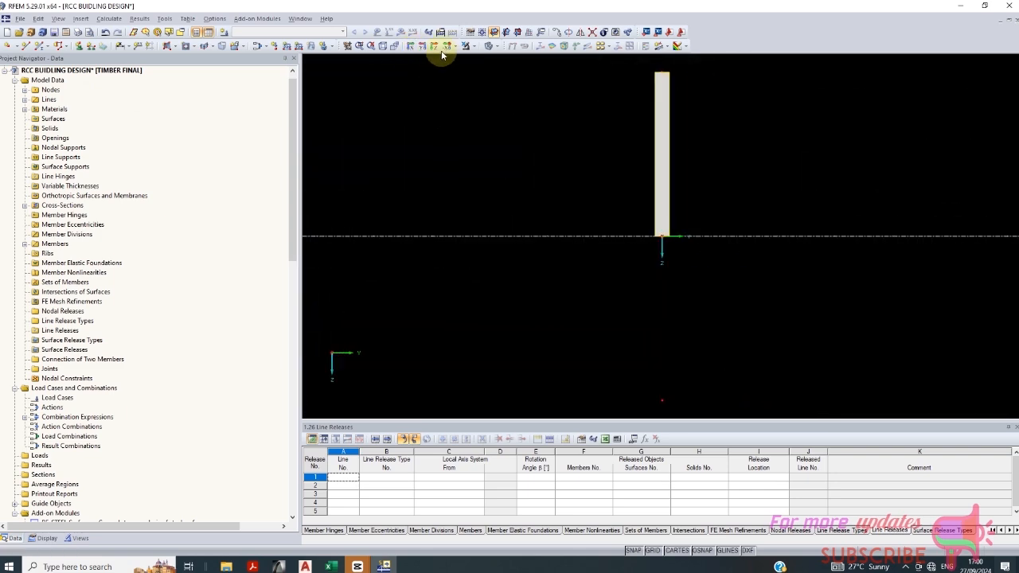
{"action": "left_click", "coordinate": [444, 49]}
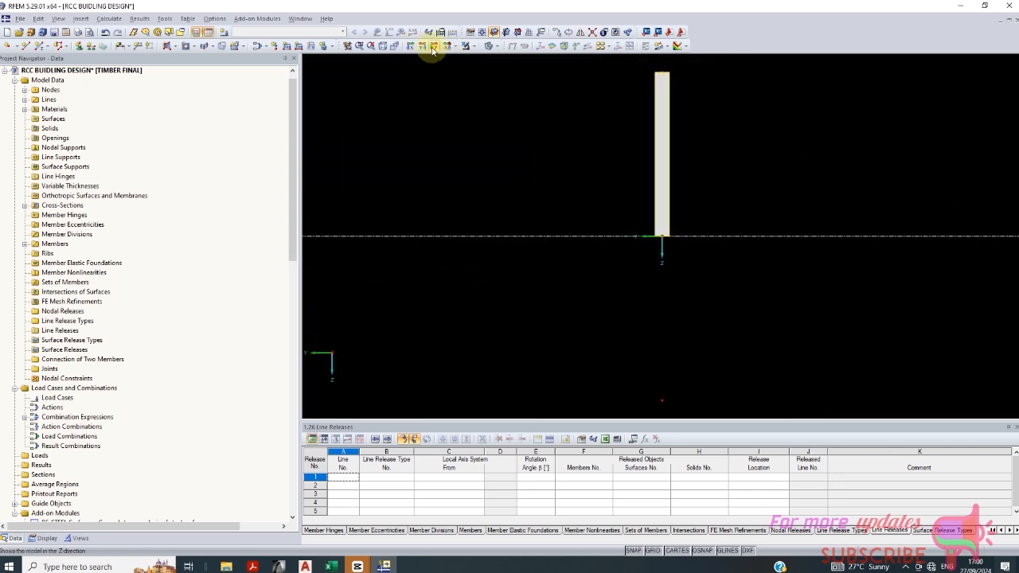
{"action": "left_click", "coordinate": [434, 47]}
{"action": "scroll", "coordinate": [583, 166], "scroll_direction": "down", "scroll_amount": 10}
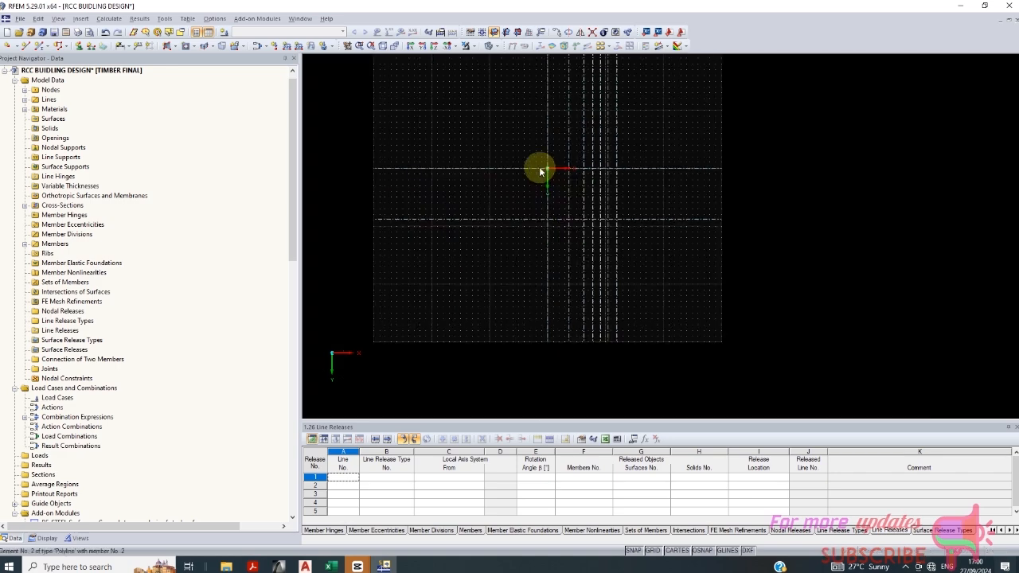
{"action": "scroll", "coordinate": [605, 228], "scroll_direction": "up", "scroll_amount": 5}
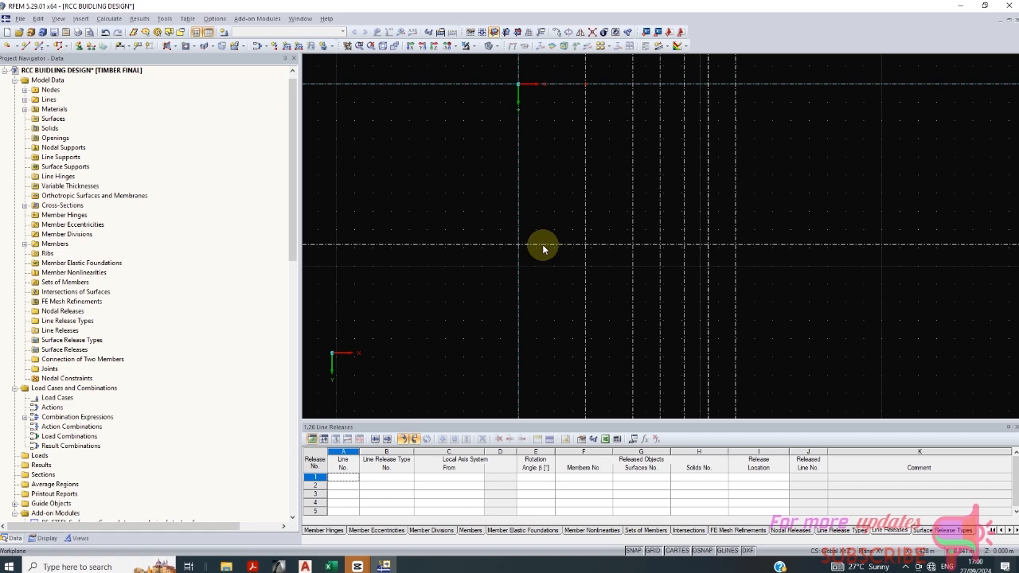
{"action": "scroll", "coordinate": [518, 84], "scroll_direction": "up", "scroll_amount": 2}
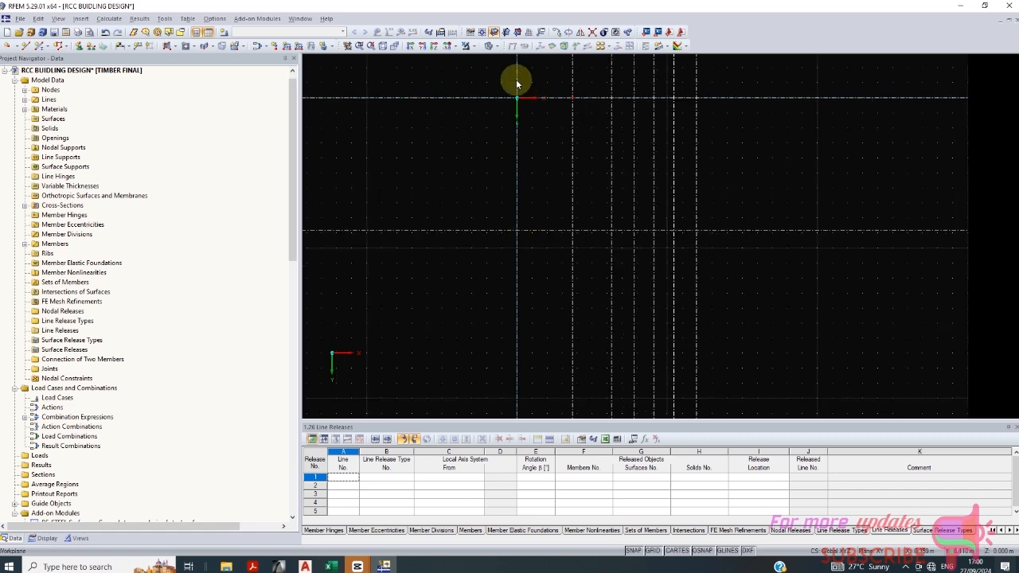
{"action": "left_click_drag", "start_coordinate": [489, 90], "coordinate": [548, 164]}
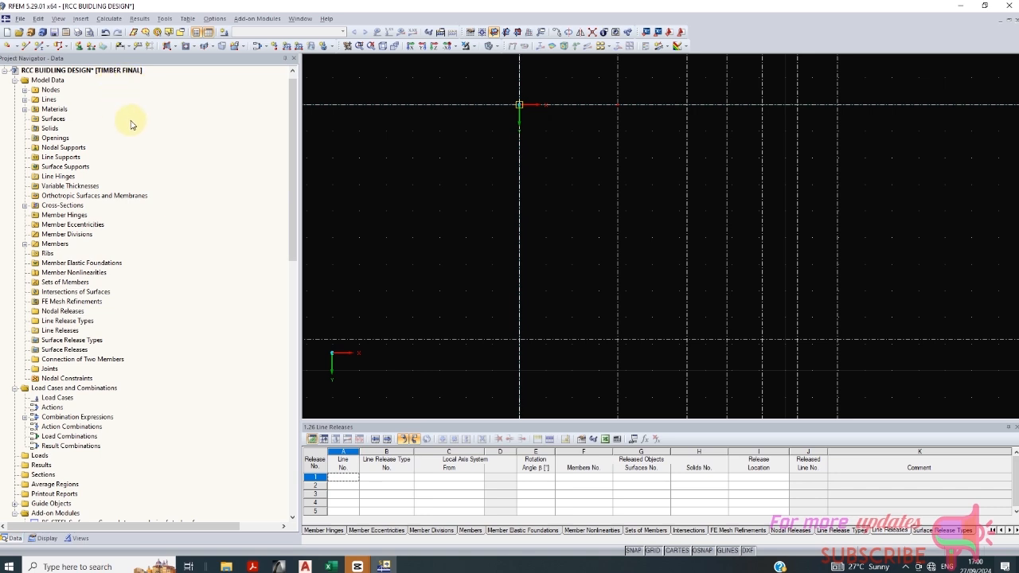
{"action": "left_click", "coordinate": [38, 18]}
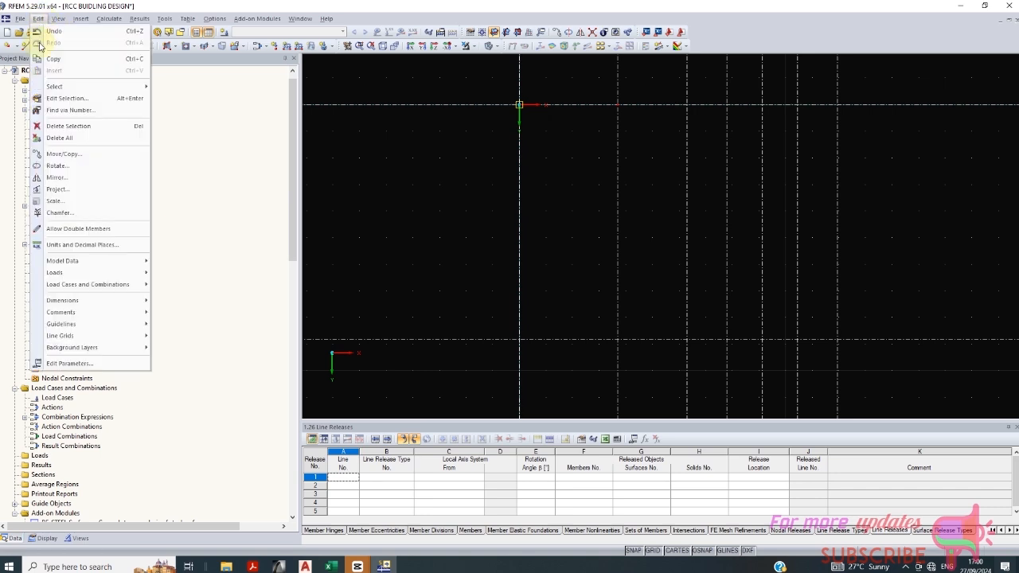
{"action": "left_click", "coordinate": [54, 154]}
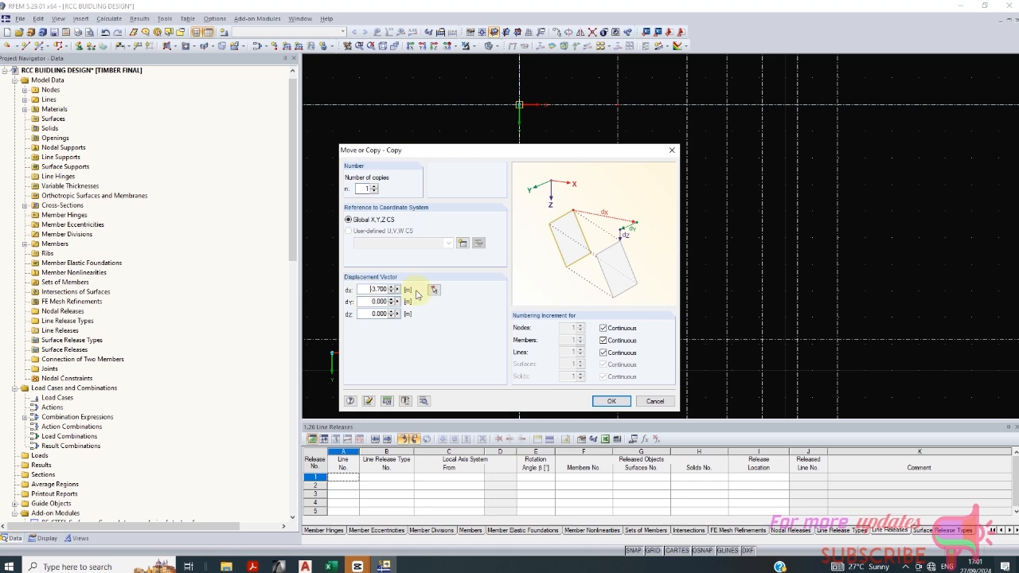
{"action": "left_click", "coordinate": [655, 401]}
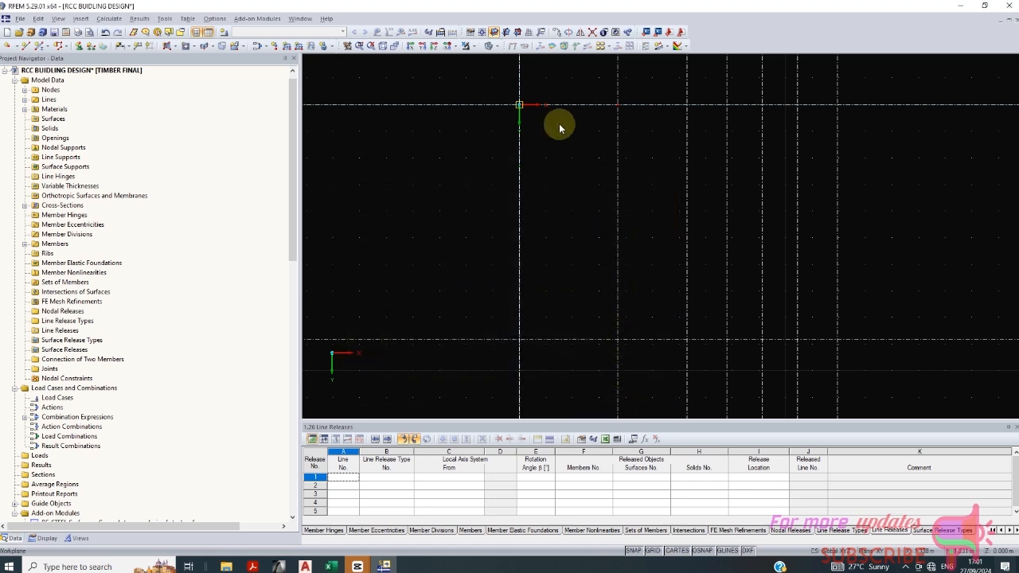
Step: Copy the origin column once to the third guideline intersection along X, with a displacement of dx 6.300 m and dz 2.850 m
{"action": "left_click", "coordinate": [38, 18]}
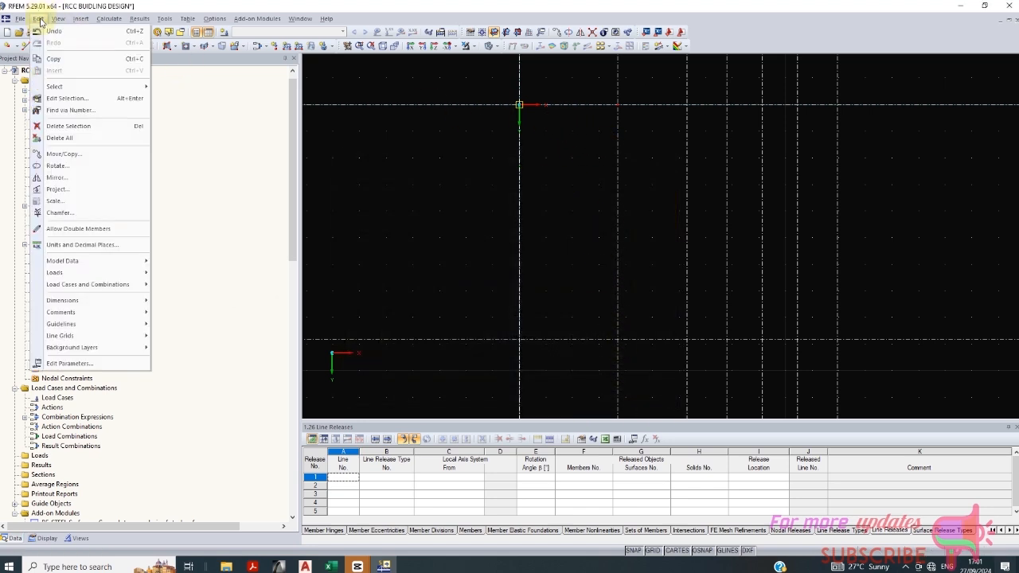
{"action": "left_click", "coordinate": [64, 153]}
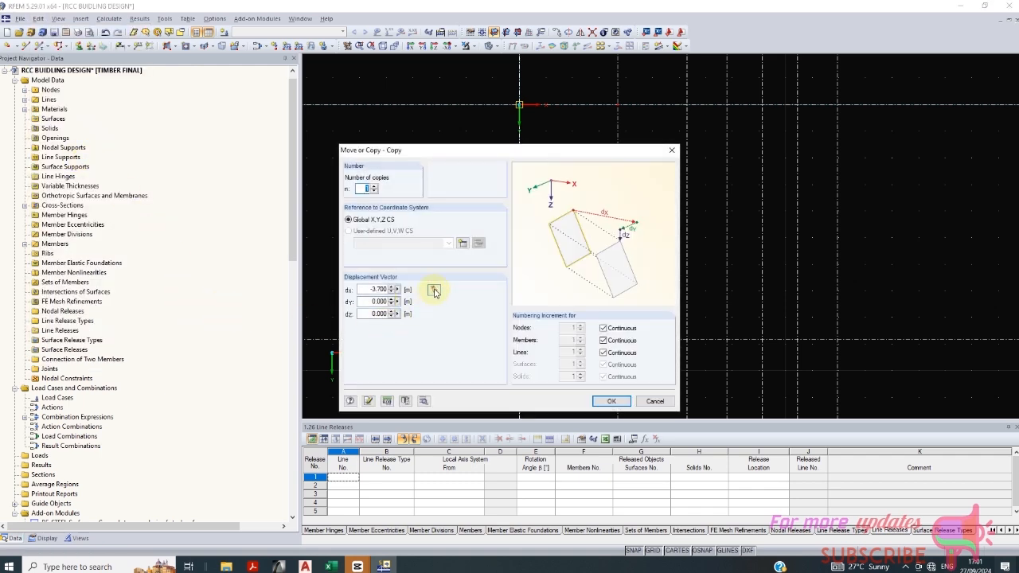
{"action": "left_click", "coordinate": [434, 292]}
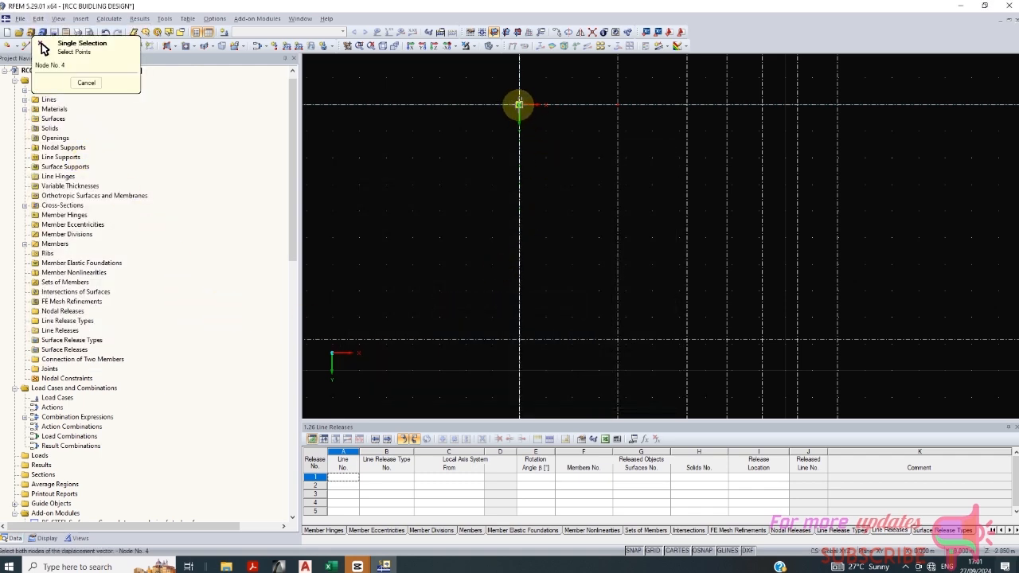
{"action": "left_click", "coordinate": [518, 104]}
{"action": "left_click", "coordinate": [686, 104]}
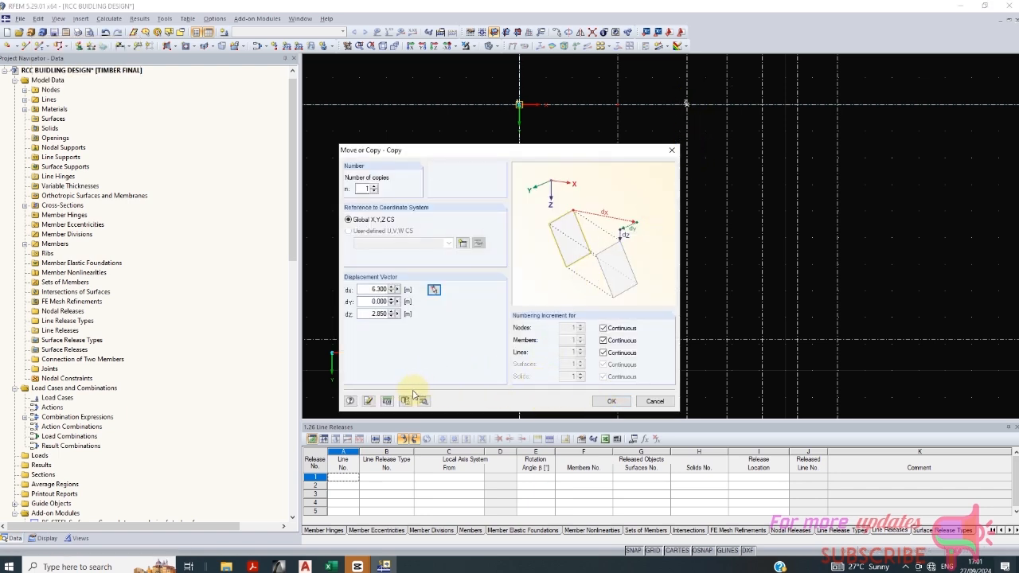
{"action": "left_click", "coordinate": [371, 402]}
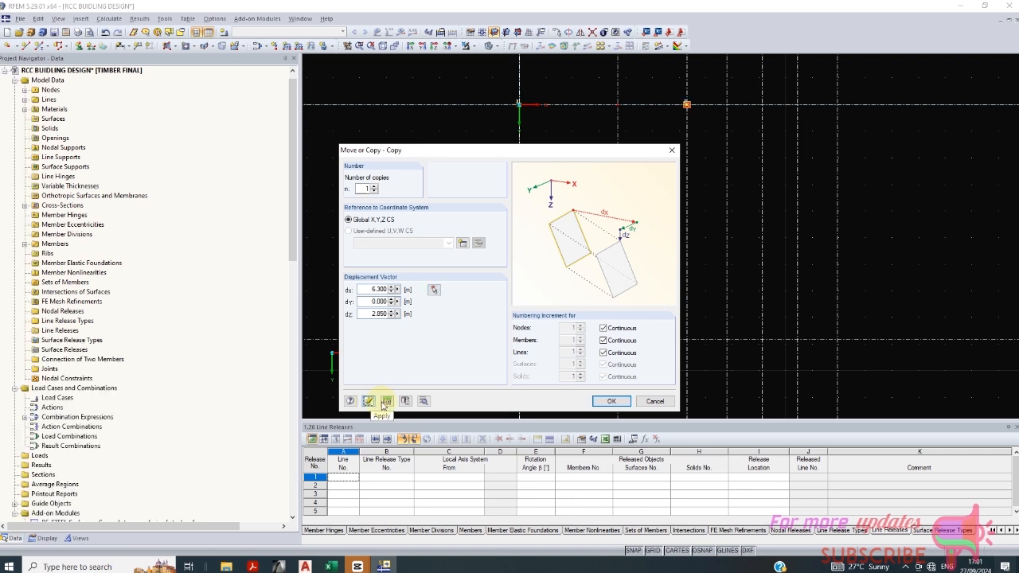
Step: Copy the newly placed column once to the next guideline intersection, with a displacement dx of 1.500 m
{"action": "left_click", "coordinate": [434, 290]}
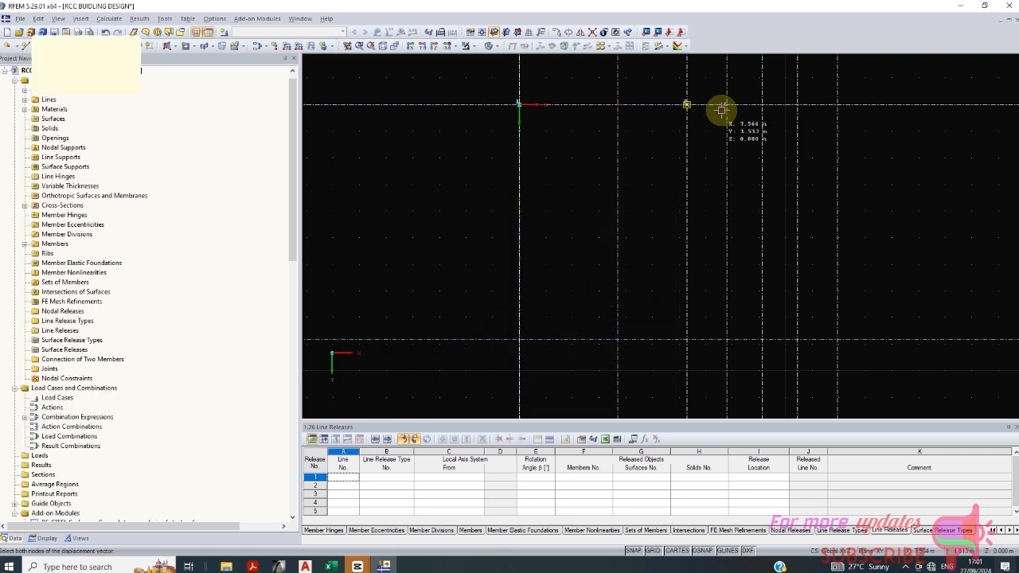
{"action": "left_click", "coordinate": [726, 103]}
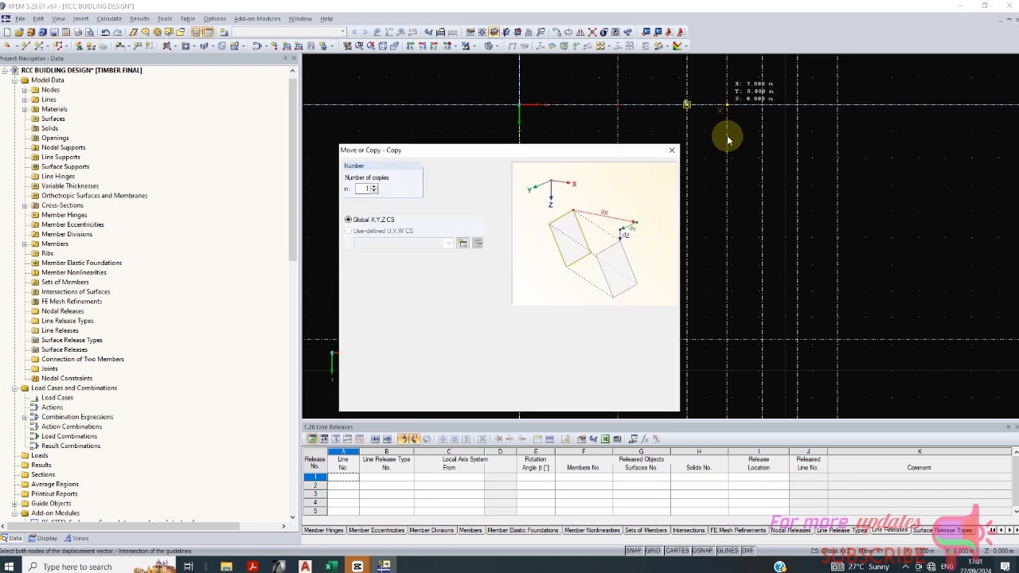
{"action": "left_click", "coordinate": [369, 401]}
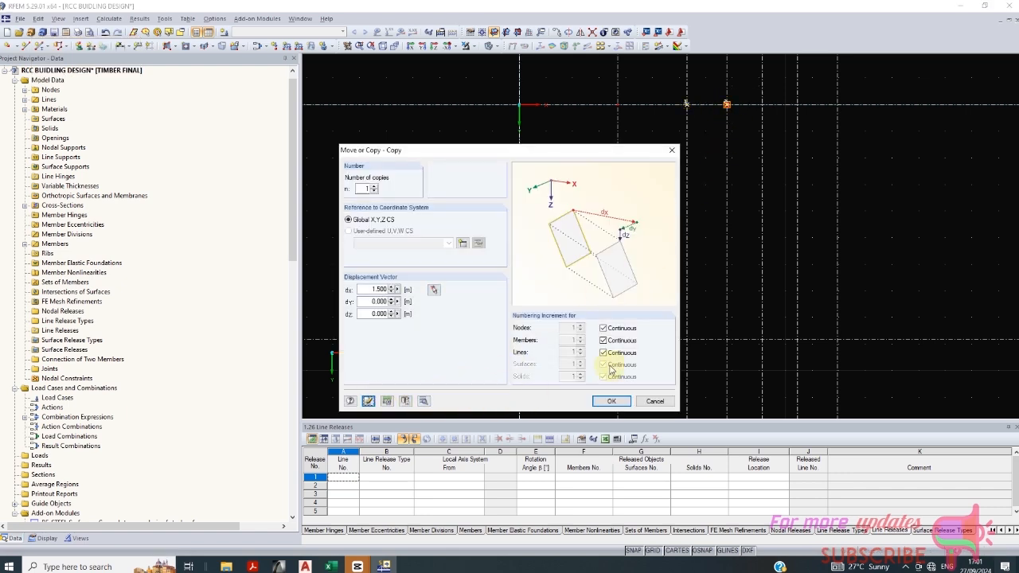
Step: Copy the column successively to the following two guideline intersections along X, using a displacement dx of 1.325 m each time
{"action": "left_click", "coordinate": [724, 104]}
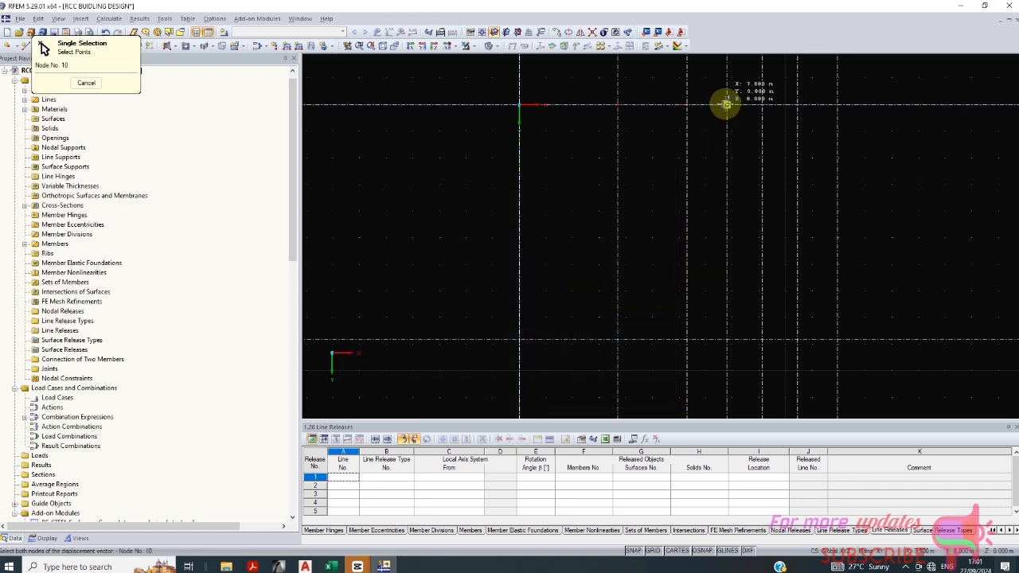
{"action": "left_click", "coordinate": [759, 107]}
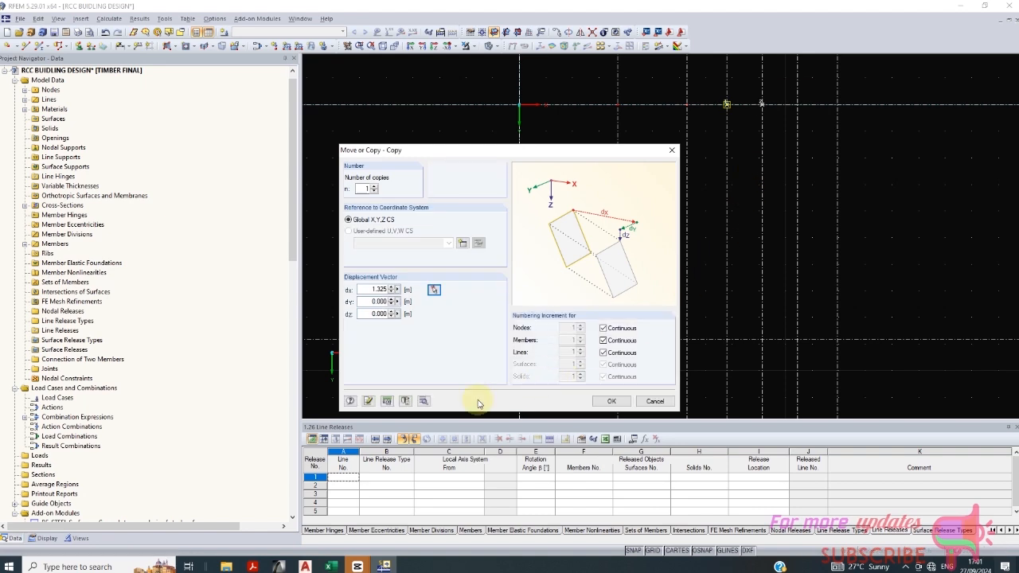
{"action": "left_click", "coordinate": [368, 401]}
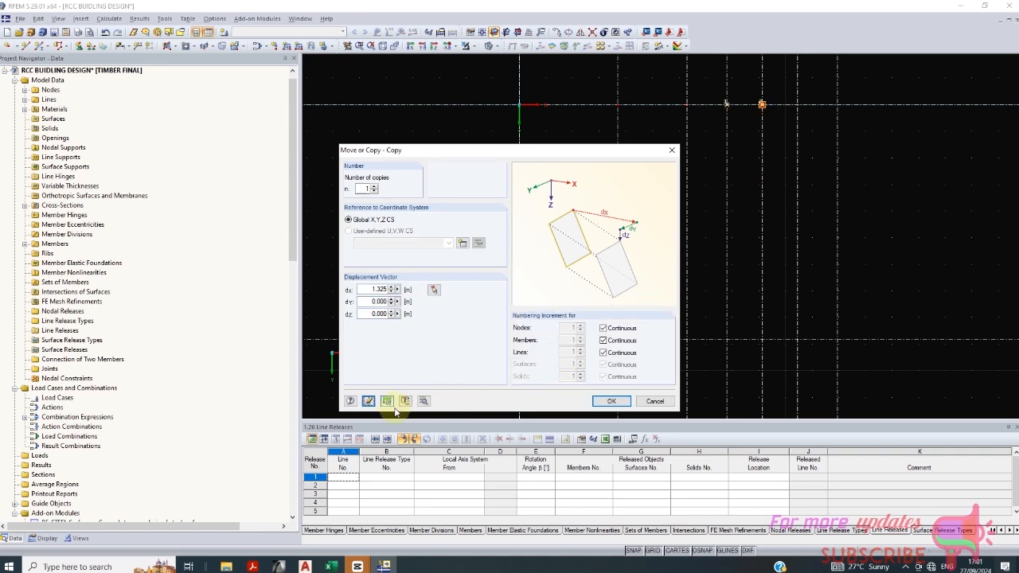
{"action": "left_click", "coordinate": [435, 290]}
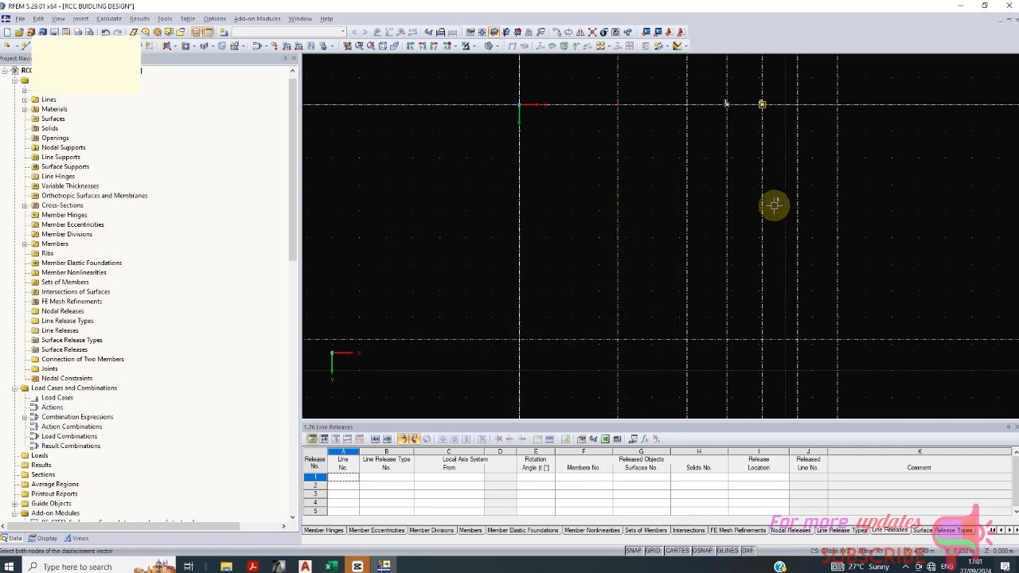
{"action": "left_click", "coordinate": [799, 105]}
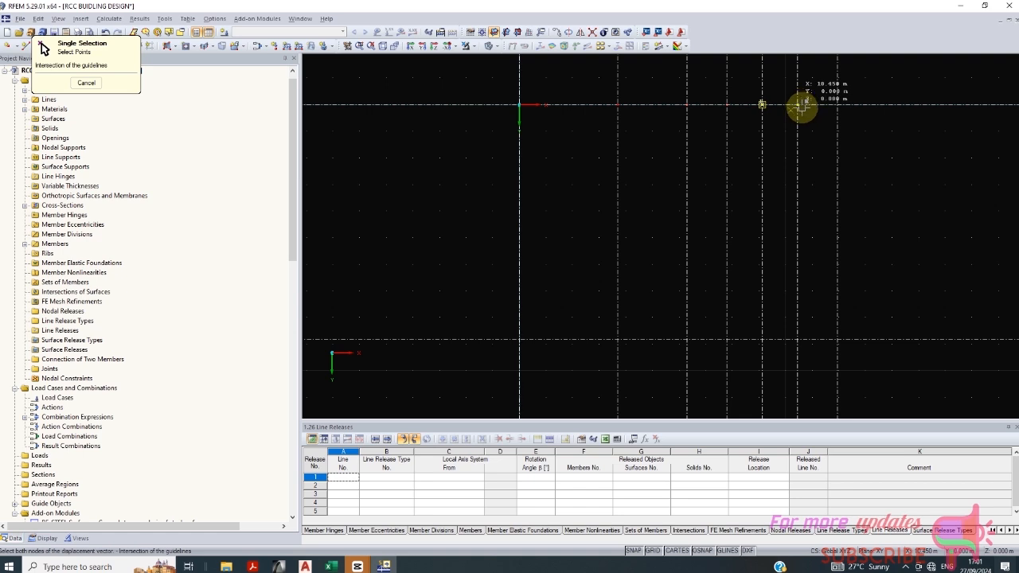
{"action": "left_click", "coordinate": [367, 400]}
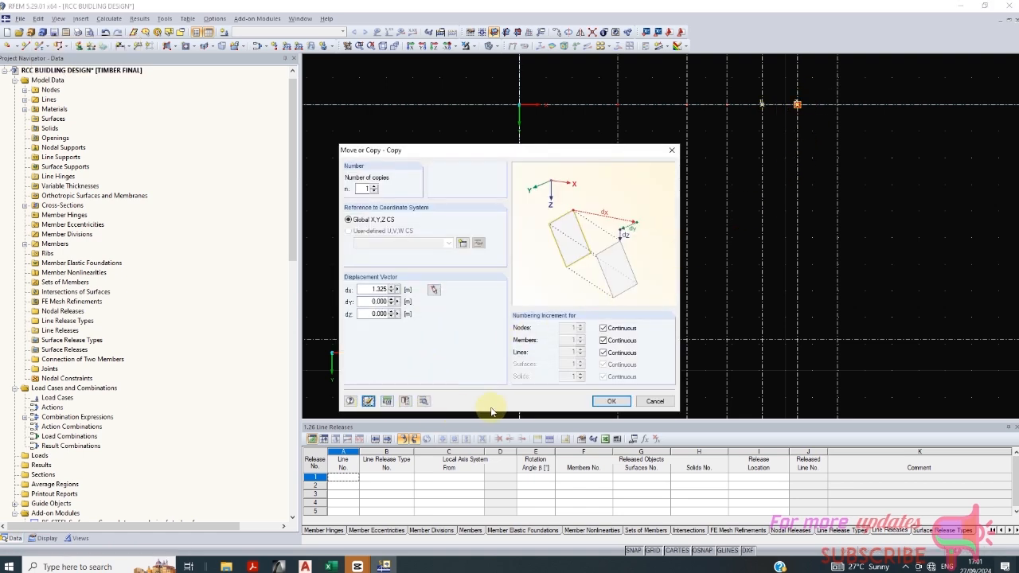
Step: Check the grid in AutoCAD and copy the last column in RFEM once to the next guideline, picking displacement dx 1.674 m and dy -0.247 m
{"action": "left_click", "coordinate": [434, 291]}
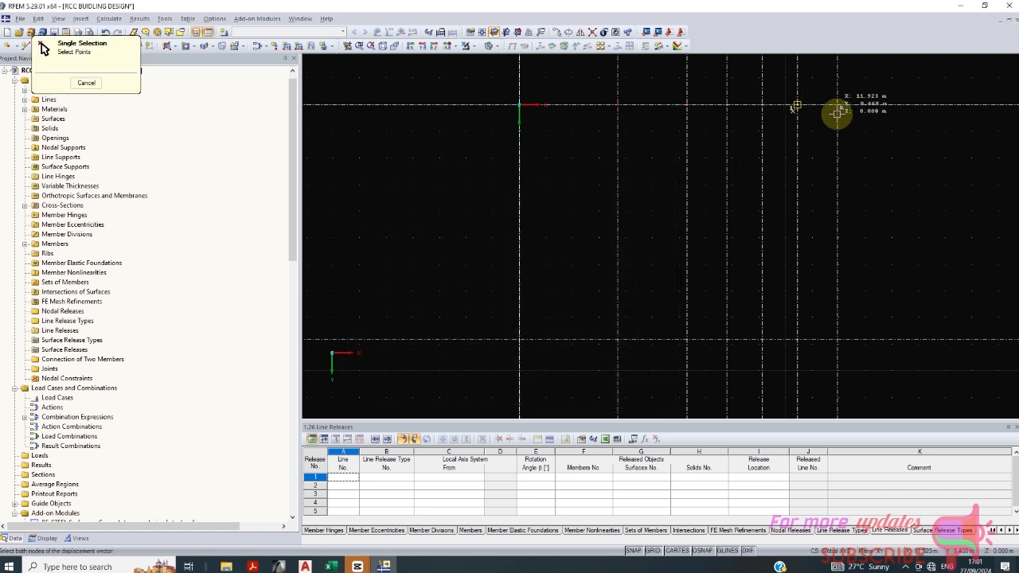
{"action": "left_click", "coordinate": [310, 564]}
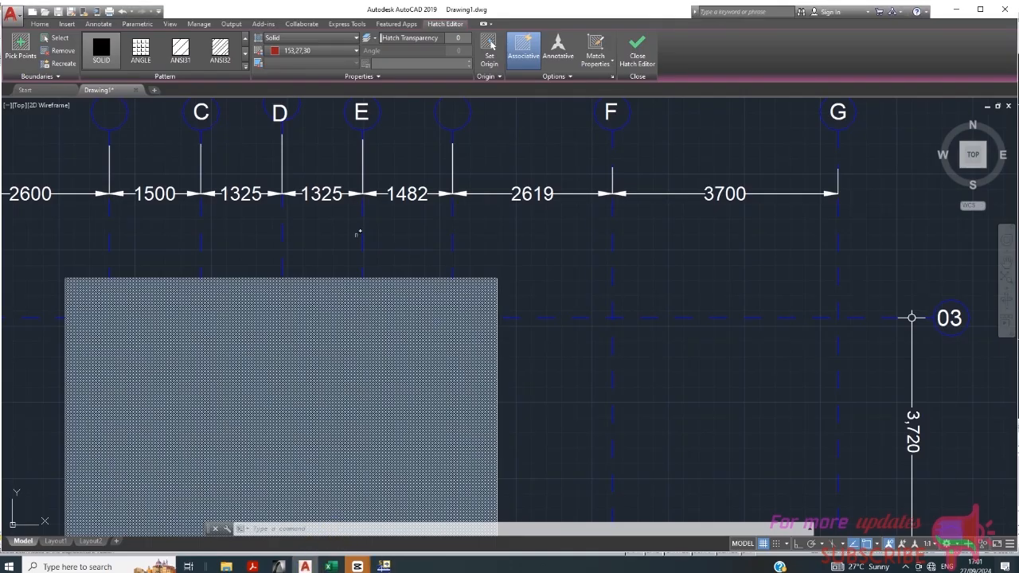
{"action": "scroll", "coordinate": [360, 238], "scroll_direction": "down", "scroll_amount": 5}
{"action": "scroll", "coordinate": [364, 287], "scroll_direction": "up", "scroll_amount": 4}
{"action": "scroll", "coordinate": [319, 238], "scroll_direction": "up", "scroll_amount": 4}
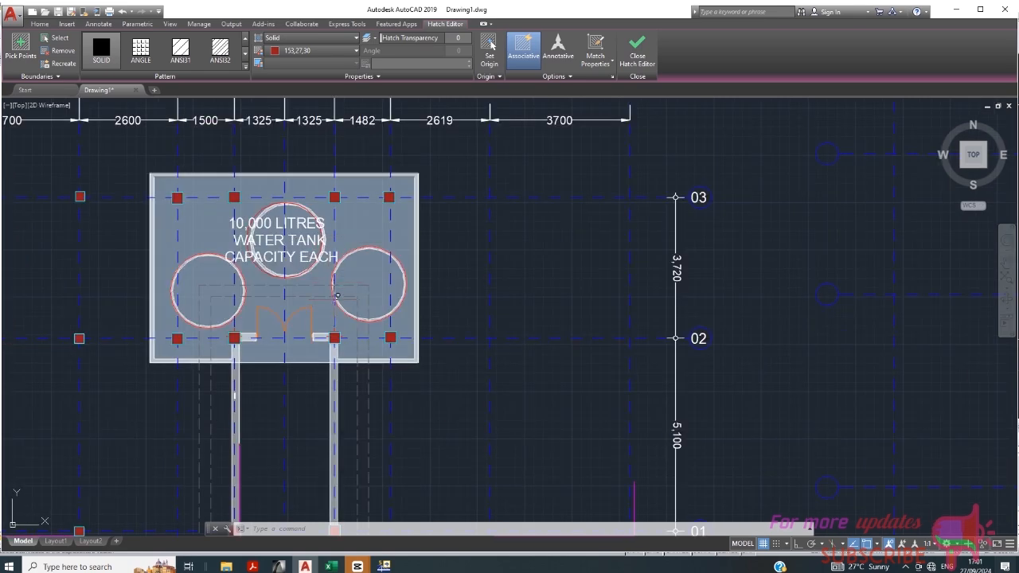
{"action": "scroll", "coordinate": [338, 303], "scroll_direction": "down", "scroll_amount": 2}
{"action": "left_click", "coordinate": [384, 566]}
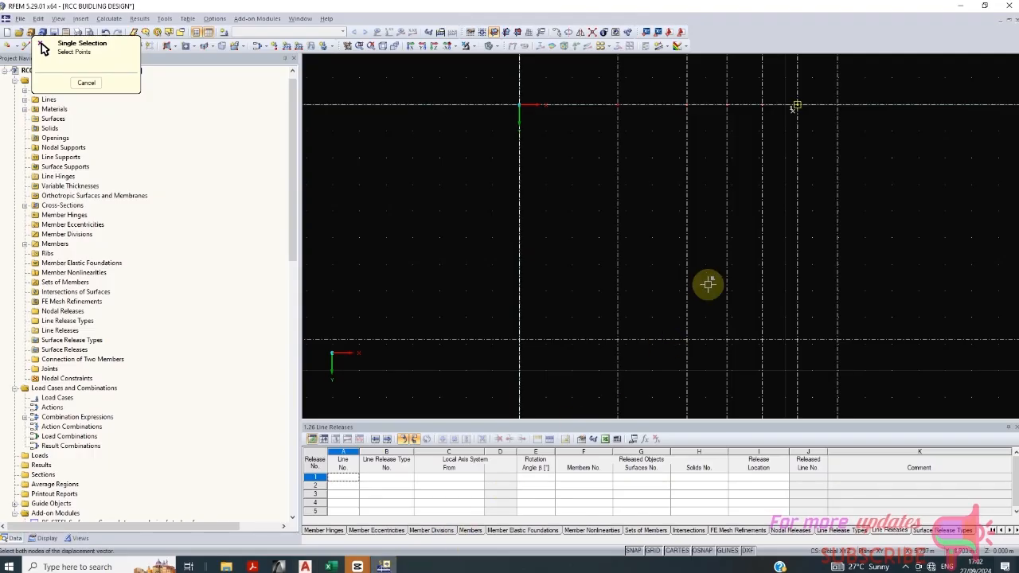
{"action": "left_click", "coordinate": [834, 106]}
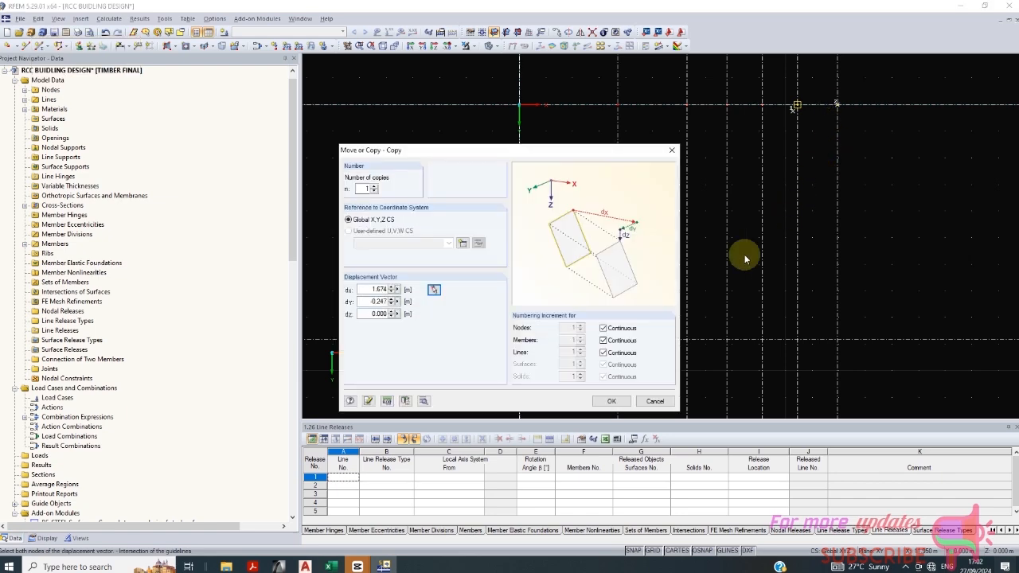
{"action": "left_click", "coordinate": [660, 403]}
{"action": "scroll", "coordinate": [465, 180], "scroll_direction": "down", "scroll_amount": 1}
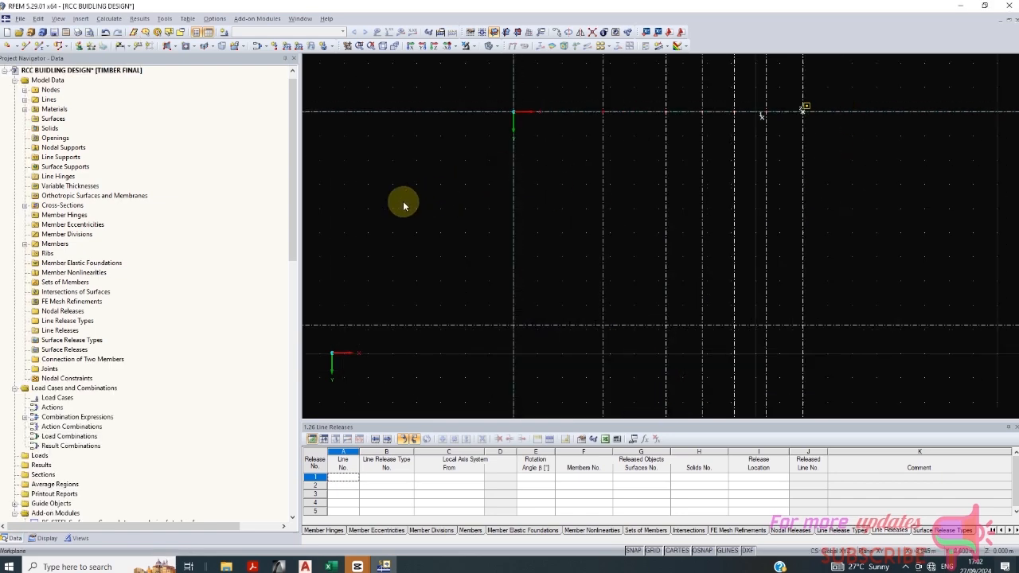
Step: In isometric view, move the five lower columns vertically by dz -2.850 m with zero copies, level with the origin column
{"action": "left_click", "coordinate": [383, 46]}
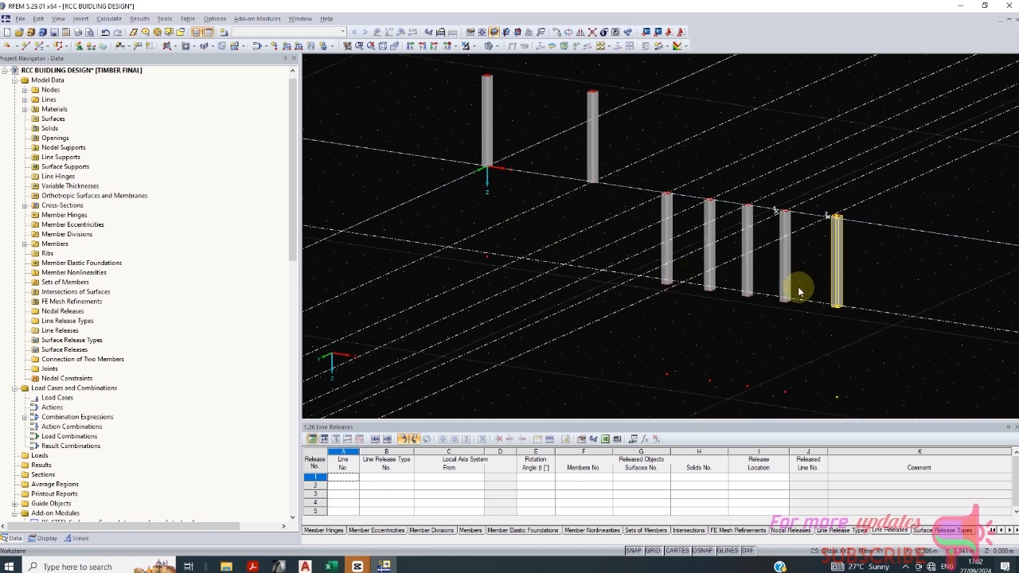
{"action": "left_click_drag", "start_coordinate": [885, 179], "coordinate": [615, 373]}
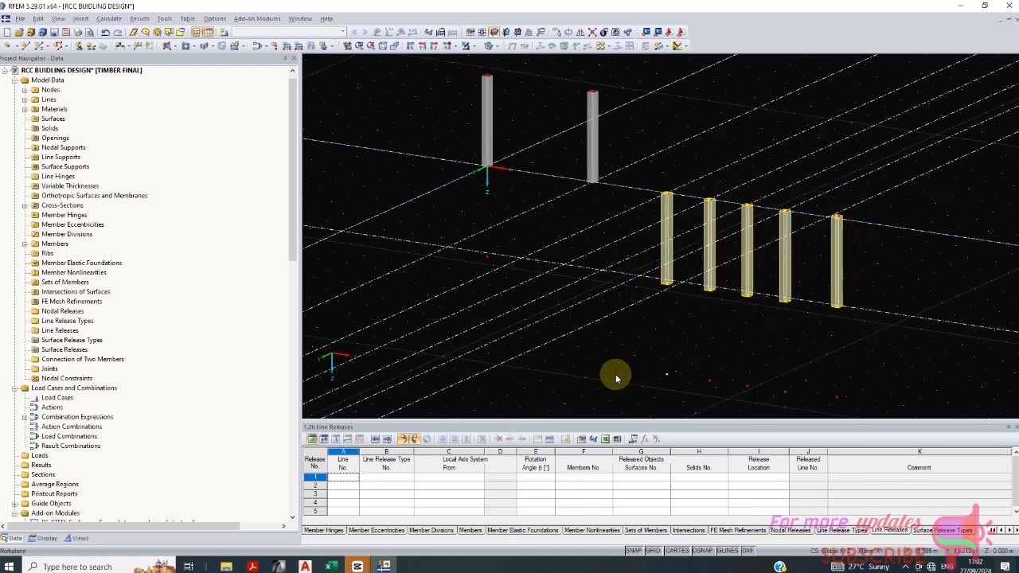
{"action": "left_click", "coordinate": [40, 19]}
{"action": "left_click", "coordinate": [139, 199]}
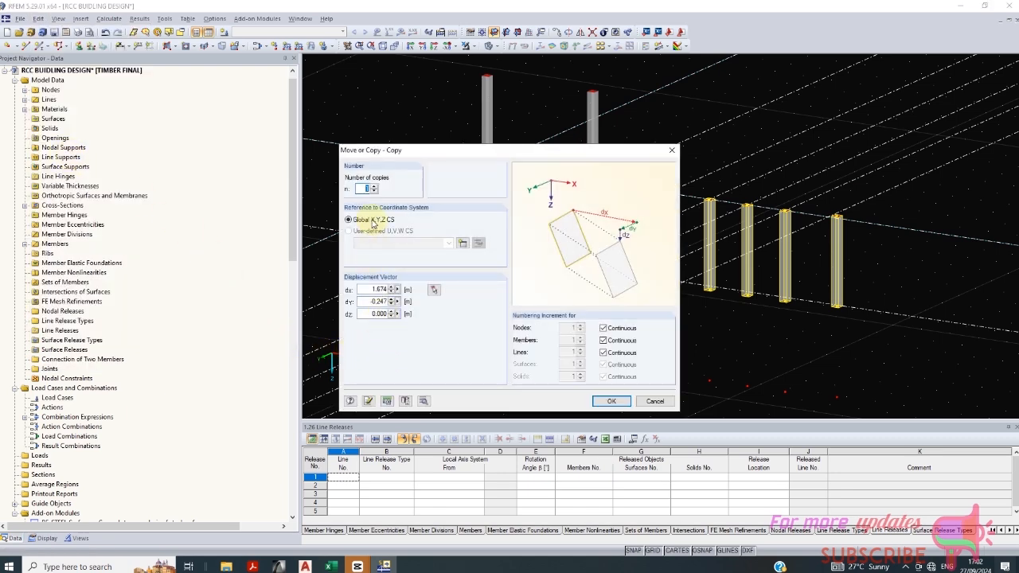
{"action": "left_click", "coordinate": [373, 191]}
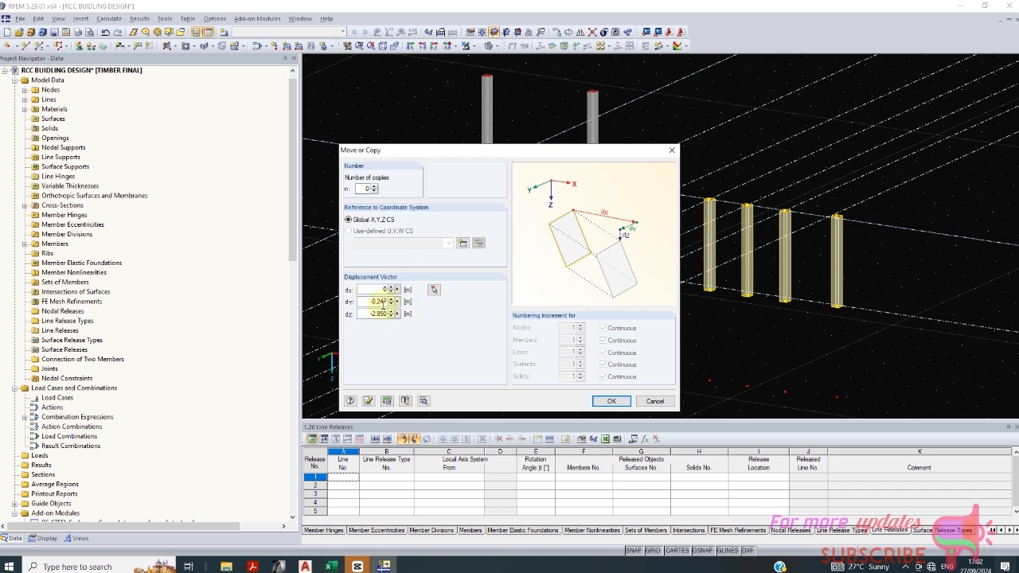
{"action": "left_click", "coordinate": [369, 402]}
{"action": "left_click", "coordinate": [661, 399]}
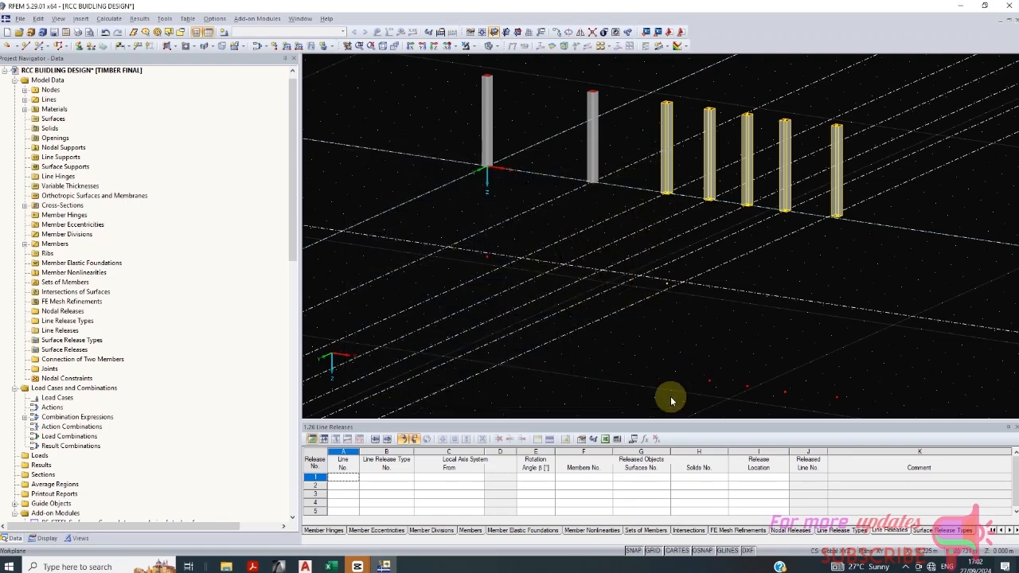
{"action": "scroll", "coordinate": [740, 177], "scroll_direction": "up", "scroll_amount": 1}
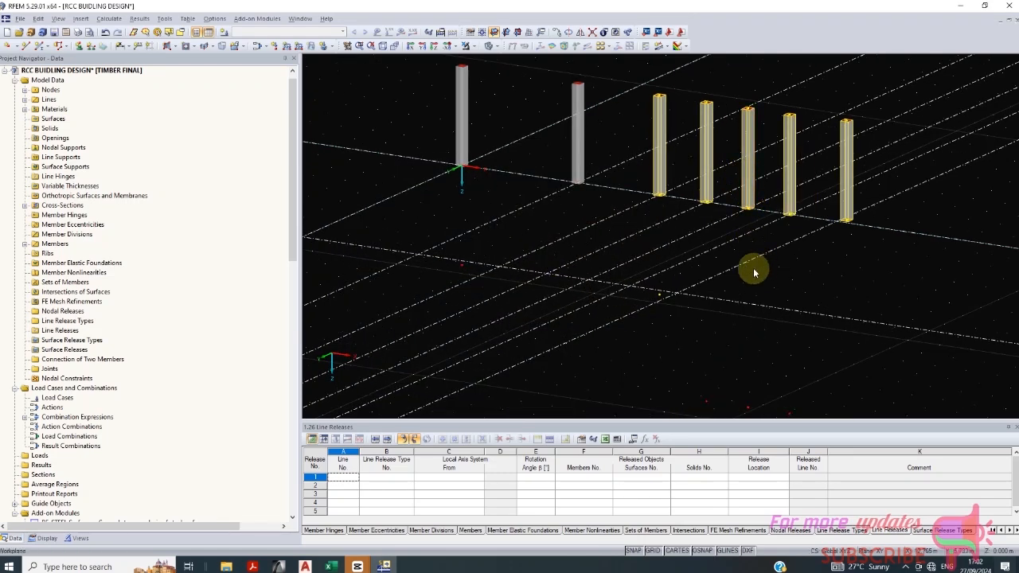
{"action": "key", "text": "Delete"}
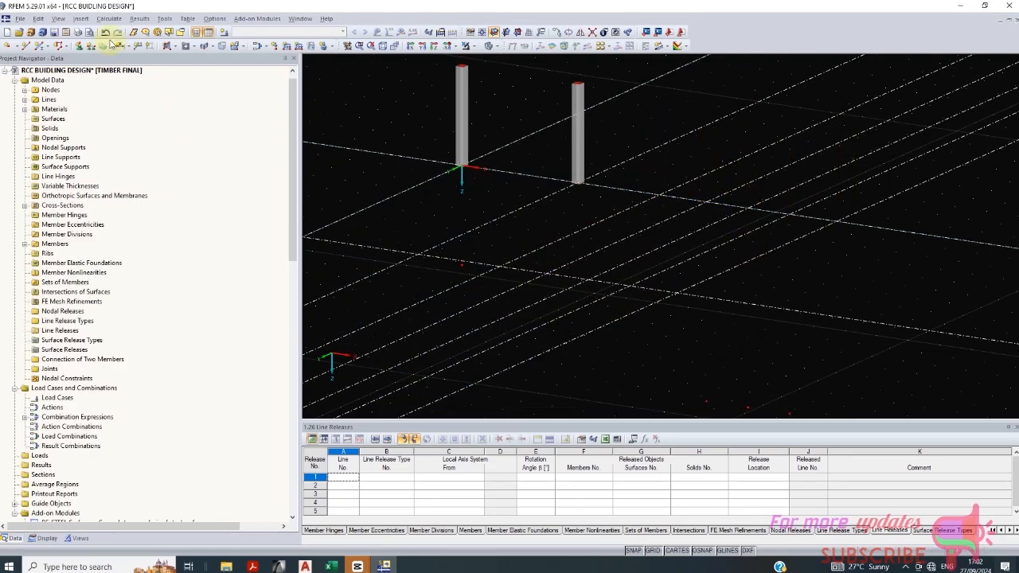
{"action": "key", "text": "ctrl+z"}
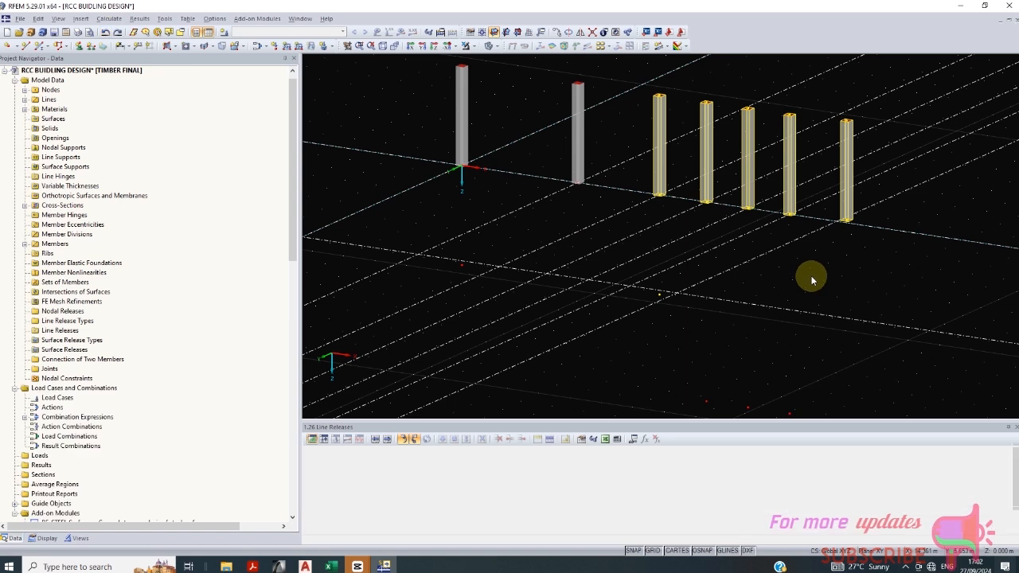
Step: Delete the middle one of the five moved columns and the stray nodes left below the column row
{"action": "left_click", "coordinate": [748, 171]}
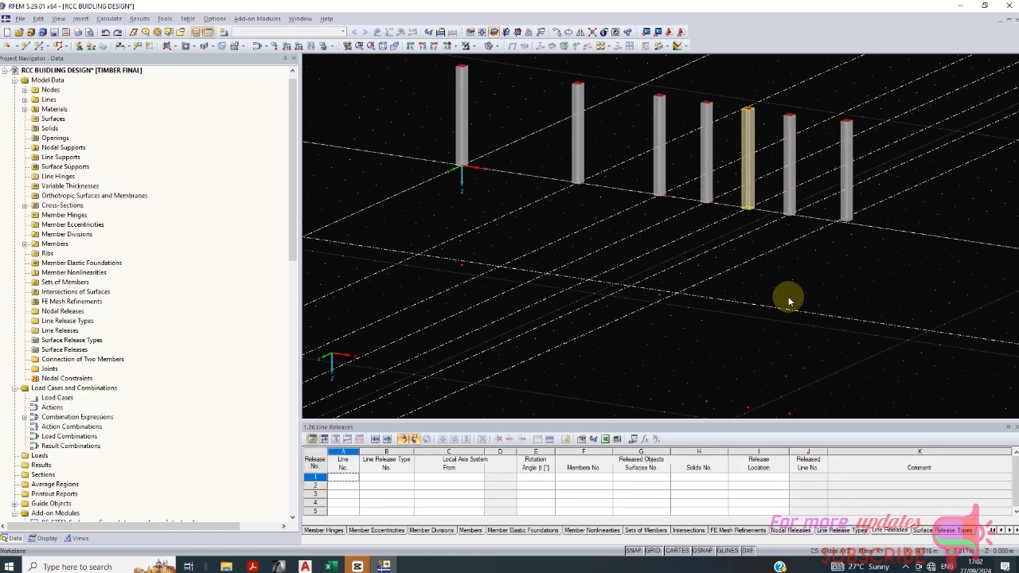
{"action": "key", "text": "Delete"}
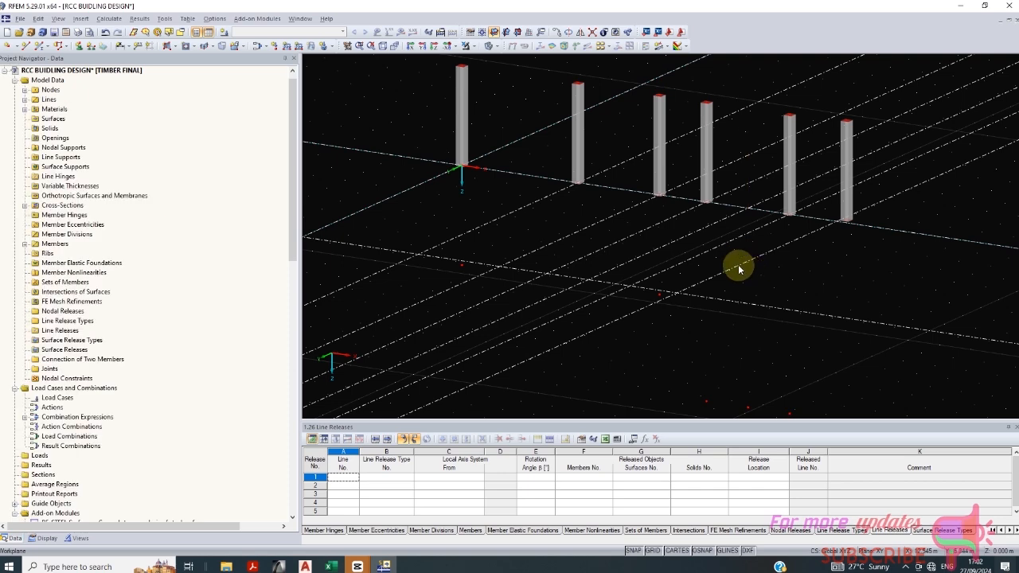
{"action": "scroll", "coordinate": [740, 265], "scroll_direction": "down", "scroll_amount": 3}
{"action": "left_click_drag", "start_coordinate": [831, 276], "coordinate": [625, 419]}
{"action": "left_click_drag", "start_coordinate": [673, 275], "coordinate": [845, 384]}
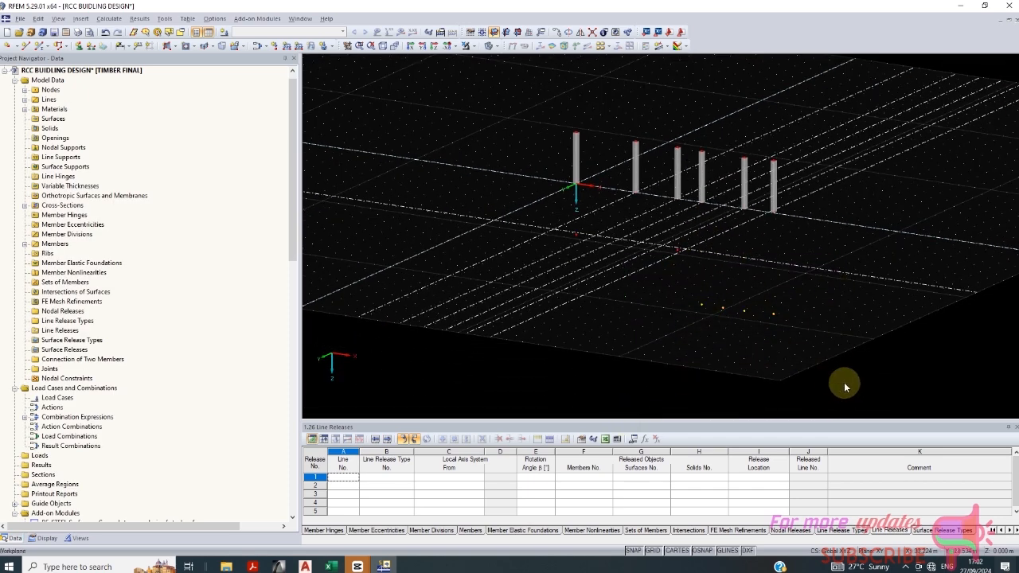
{"action": "left_click_drag", "start_coordinate": [518, 208], "coordinate": [687, 302]}
{"action": "scroll", "coordinate": [708, 212], "scroll_direction": "up", "scroll_amount": 4}
{"action": "scroll", "coordinate": [672, 272], "scroll_direction": "down", "scroll_amount": 4}
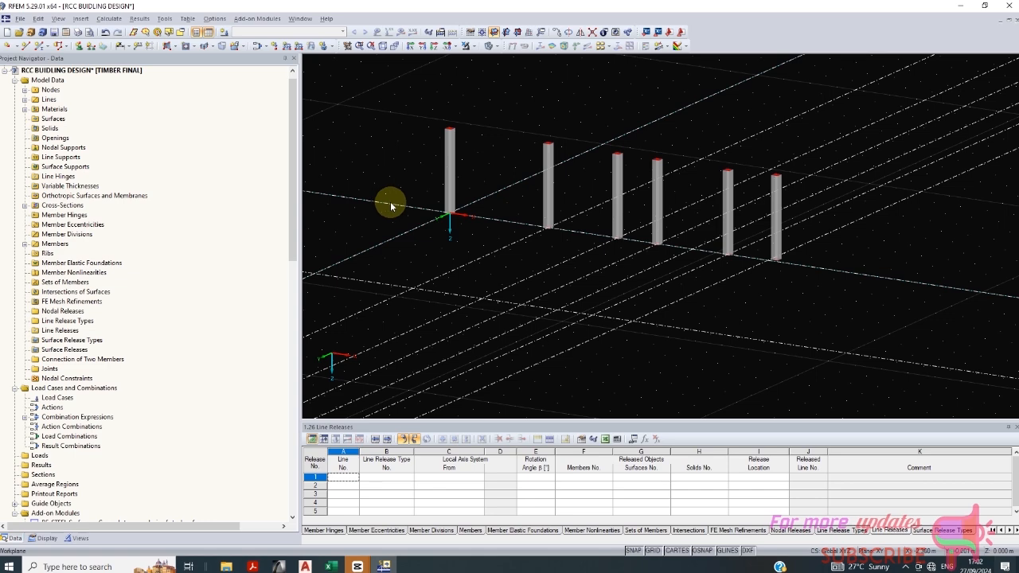
Step: Copy all six columns once along Y, using the 3,720 mm spacing between grid lines 03 and 02 in the AutoCAD drawing
{"action": "scroll", "coordinate": [557, 261], "scroll_direction": "down", "scroll_amount": 1}
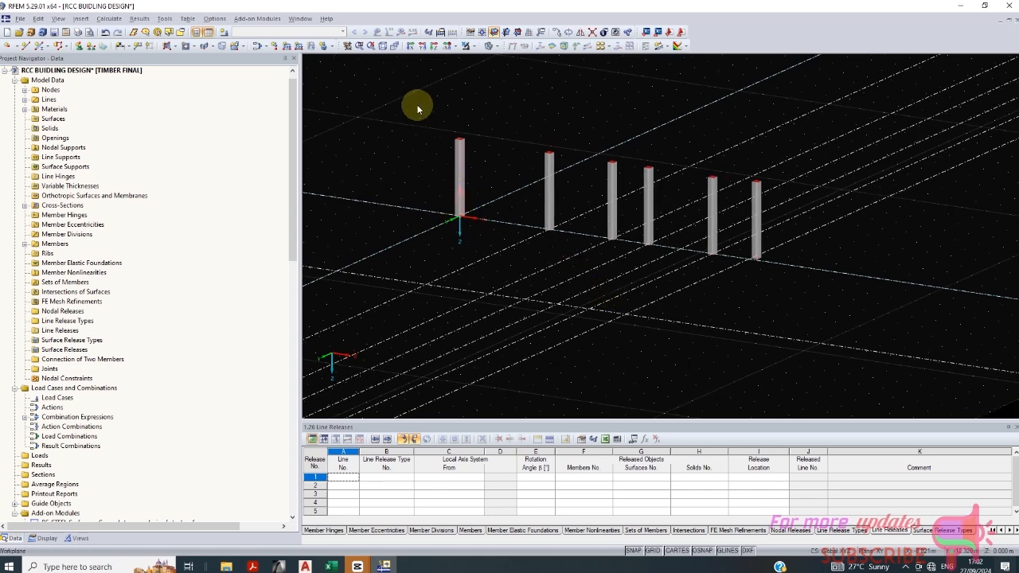
{"action": "mouse_move", "coordinate": [416, 104]}
{"action": "left_mouse_down"}
{"action": "mouse_move", "coordinate": [856, 322]}
{"action": "mouse_move", "coordinate": [846, 330]}
{"action": "left_mouse_up"}
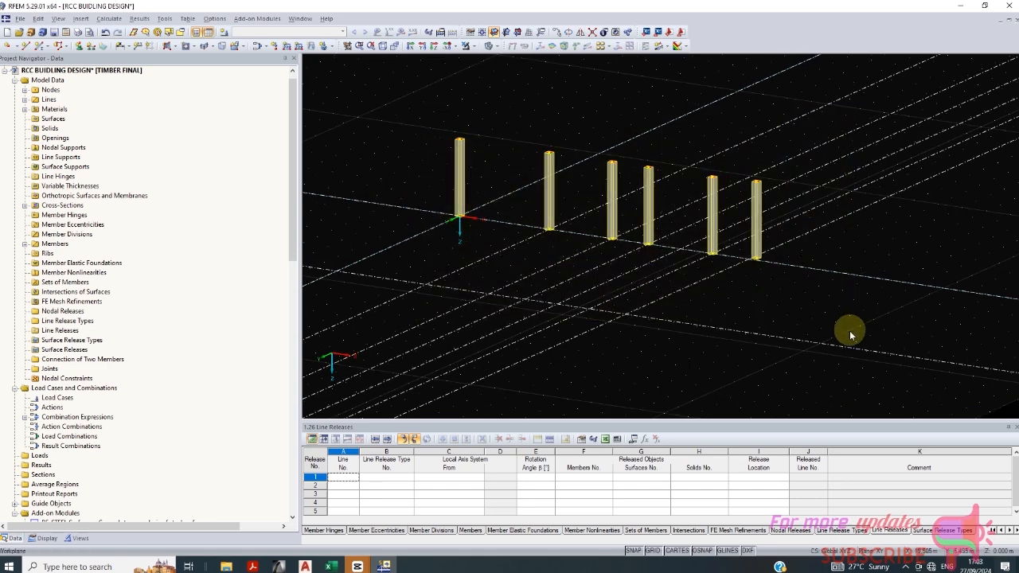
{"action": "left_click", "coordinate": [312, 566]}
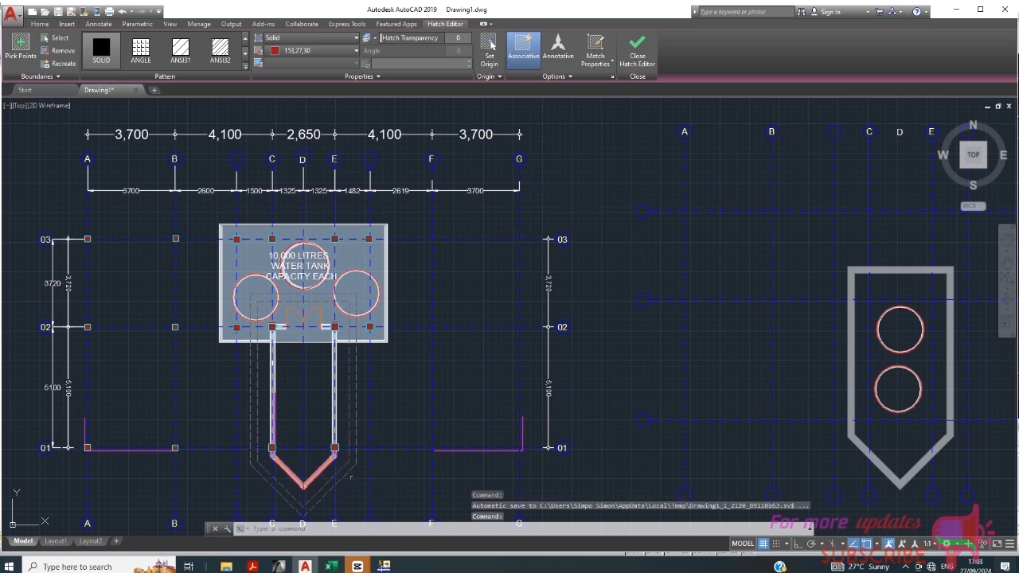
{"action": "scroll", "coordinate": [64, 291], "scroll_direction": "up", "scroll_amount": 2}
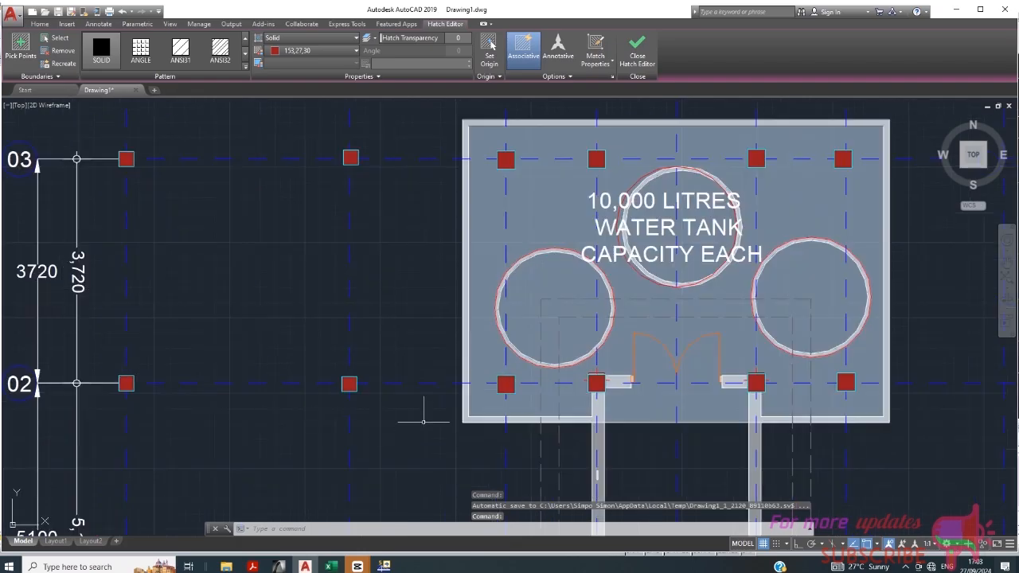
{"action": "scroll", "coordinate": [428, 404], "scroll_direction": "down", "scroll_amount": 2}
{"action": "left_click", "coordinate": [390, 566]}
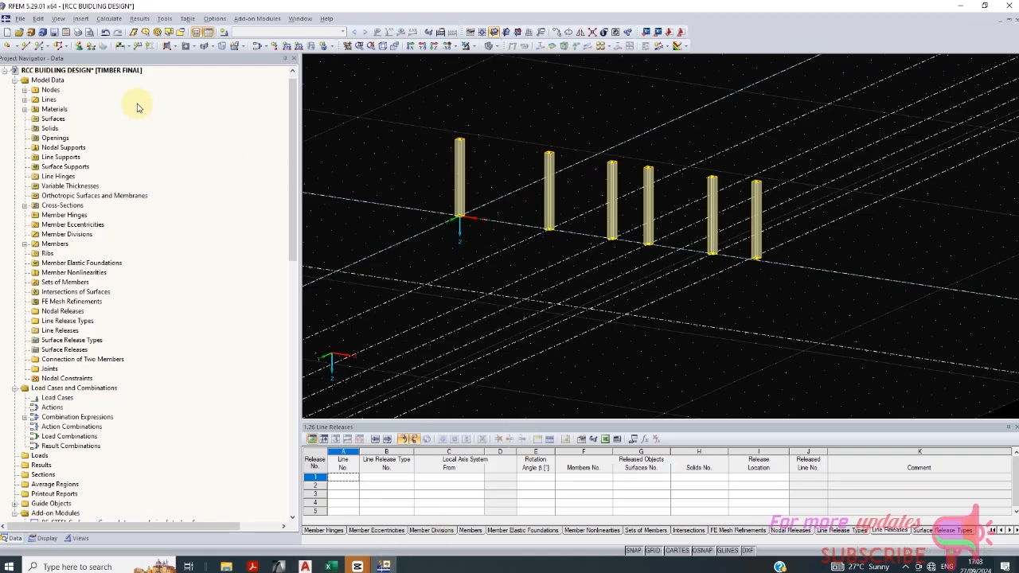
{"action": "left_click", "coordinate": [38, 19]}
{"action": "left_click", "coordinate": [63, 154]}
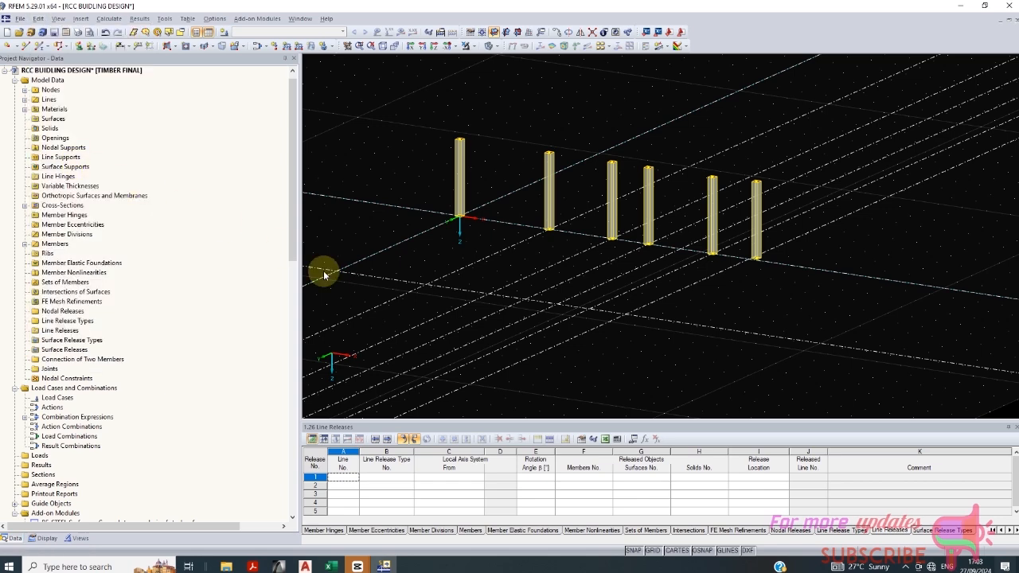
{"action": "left_click", "coordinate": [374, 187]}
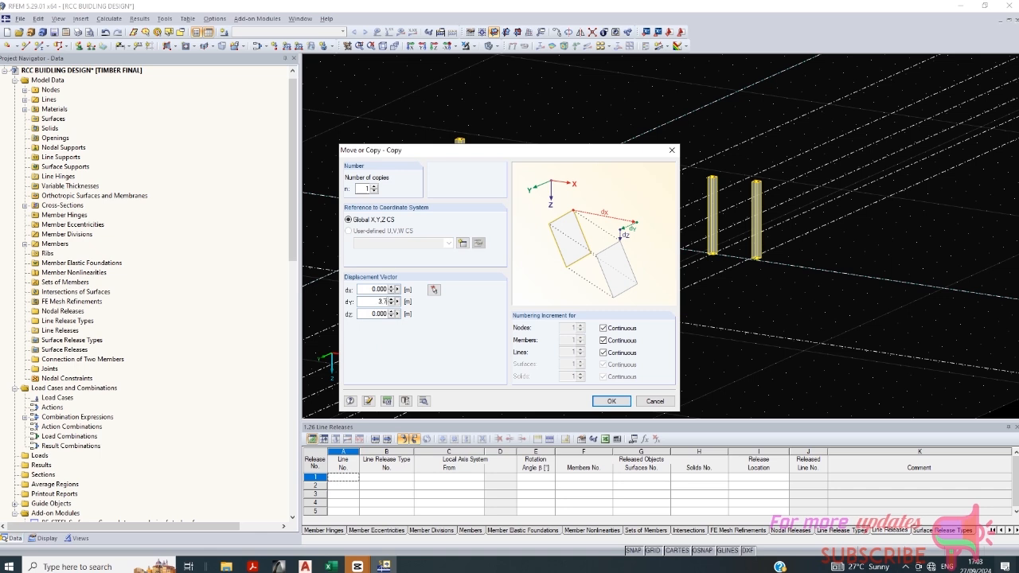
{"action": "left_click", "coordinate": [368, 402]}
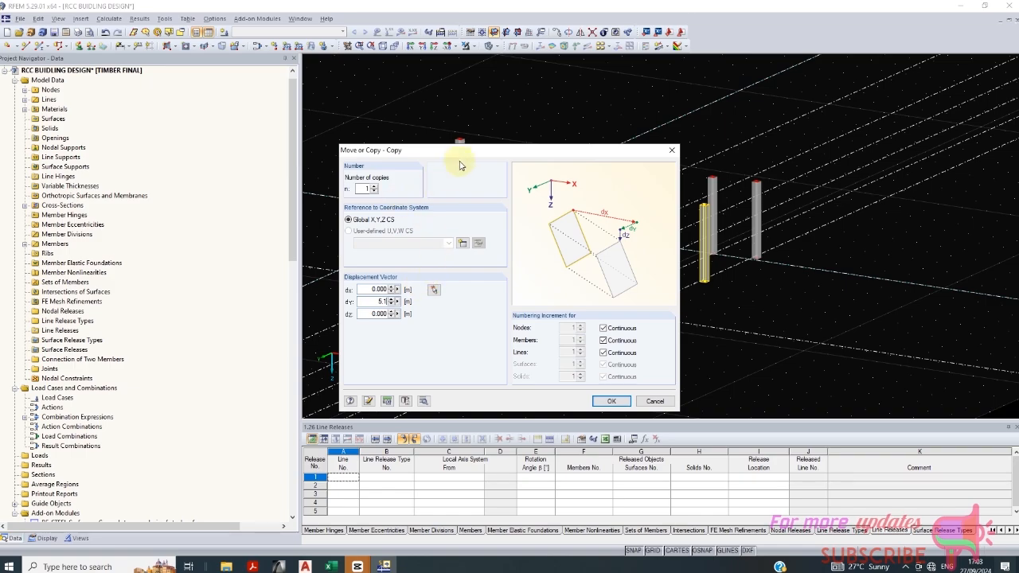
Step: Check in AutoCAD which columns continue to grid line 01, and deselect the third and sixth columns of the new row
{"action": "left_click_drag", "start_coordinate": [459, 151], "coordinate": [784, 188]}
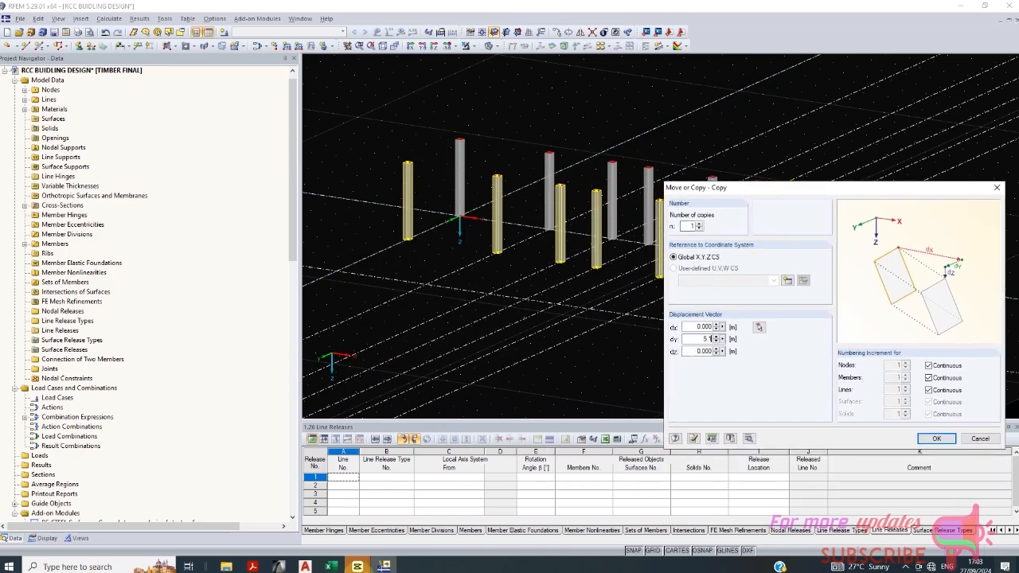
{"action": "left_click", "coordinate": [305, 566]}
{"action": "scroll", "coordinate": [383, 298], "scroll_direction": "down", "scroll_amount": 3}
{"action": "scroll", "coordinate": [446, 430], "scroll_direction": "up", "scroll_amount": 4}
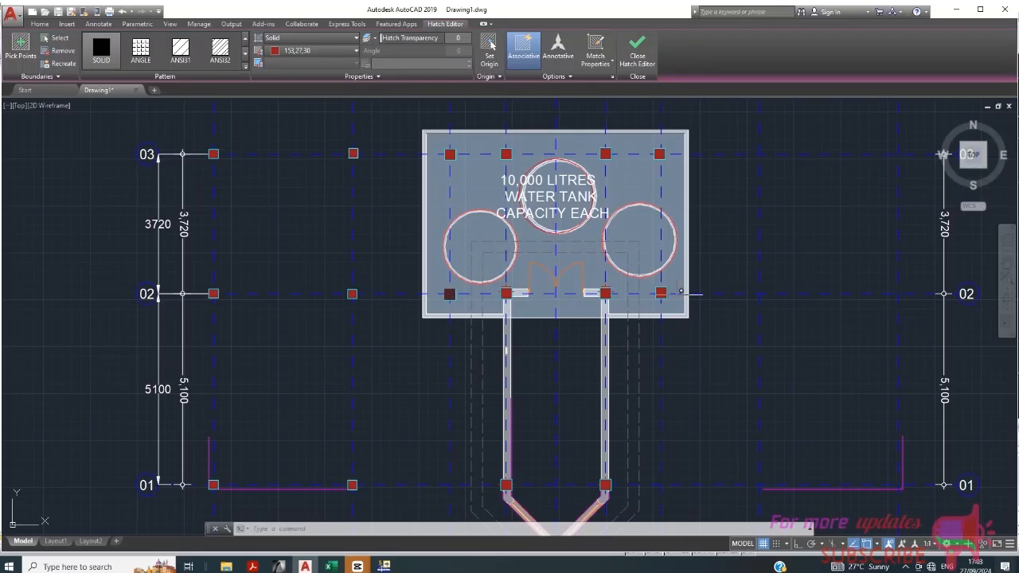
{"action": "left_click", "coordinate": [384, 566]}
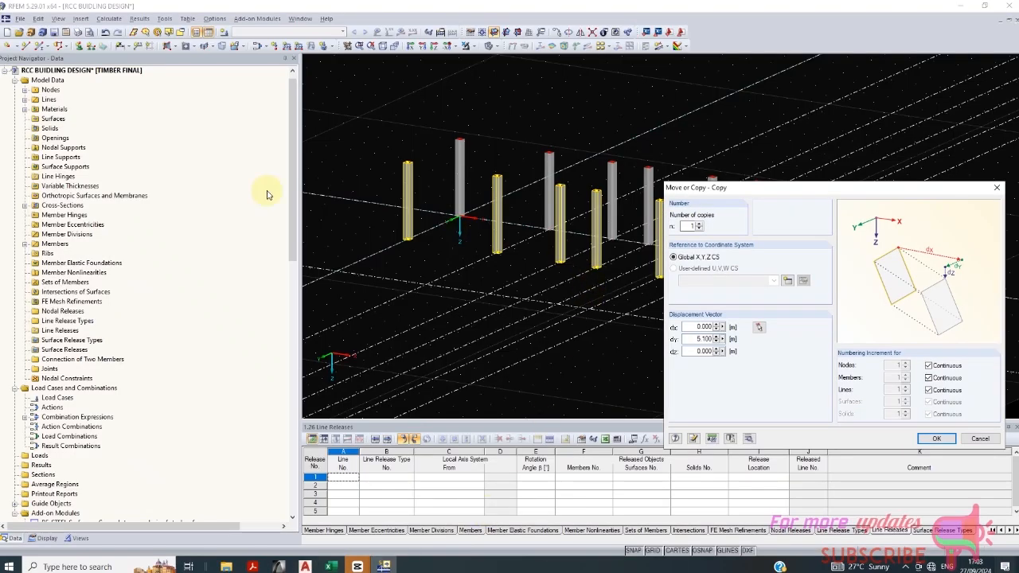
{"action": "left_click_drag", "start_coordinate": [830, 194], "coordinate": [585, 352]}
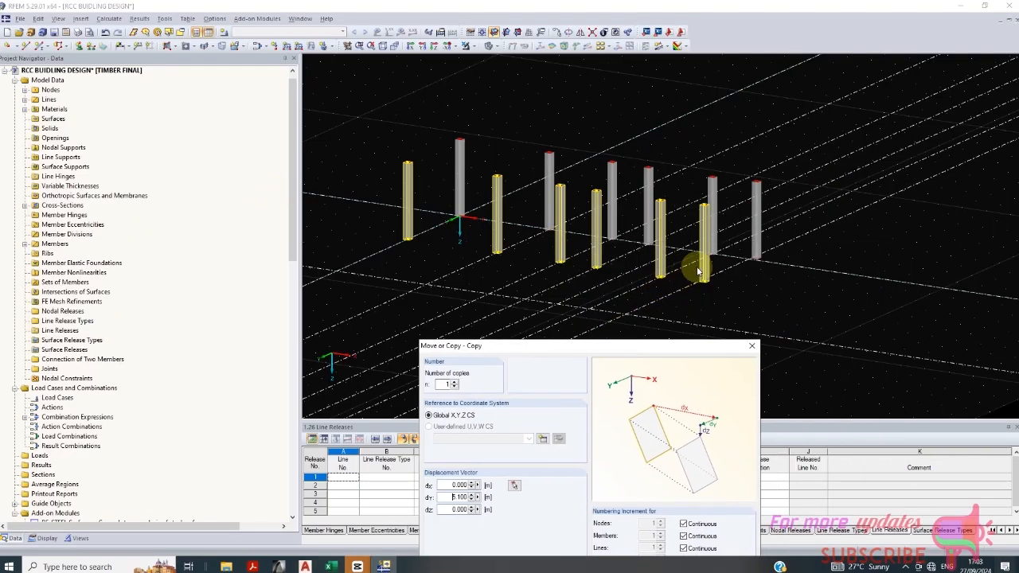
{"action": "left_click", "coordinate": [752, 346]}
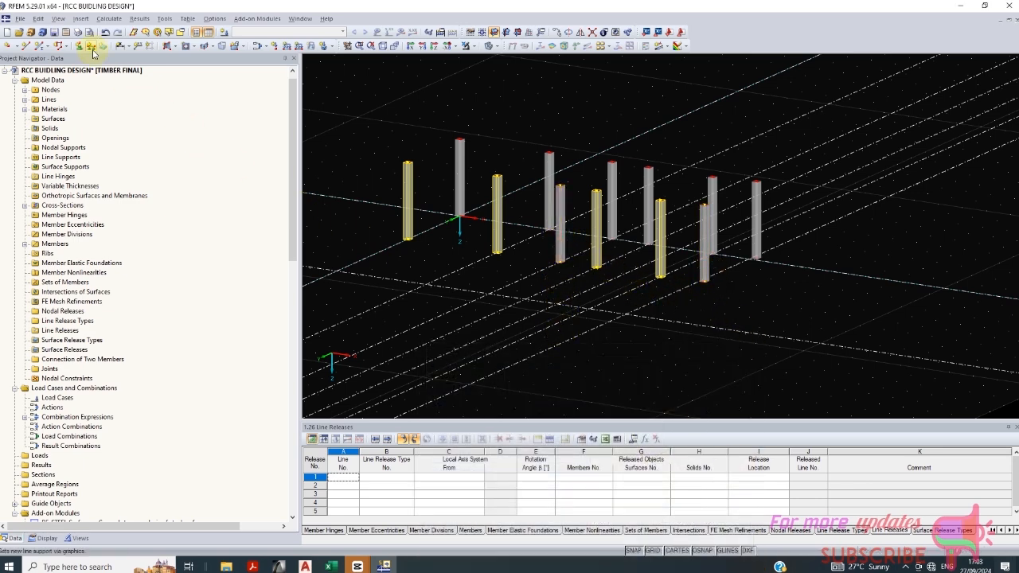
Step: Copy the four selected second-row columns along Y with a displacement dy of 5.1 m, applying the same displacement a second time
{"action": "left_click", "coordinate": [38, 19]}
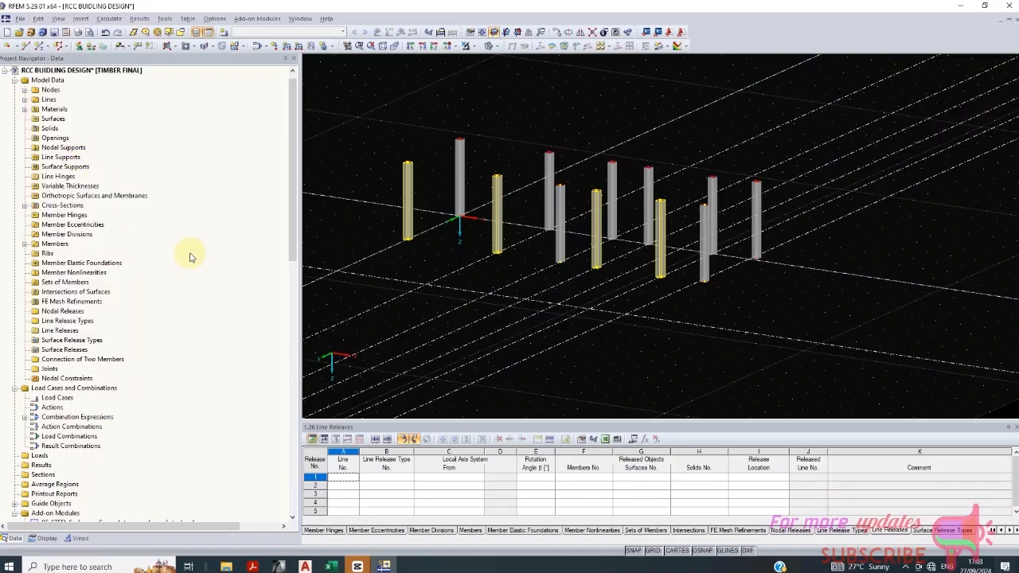
{"action": "left_click", "coordinate": [73, 160]}
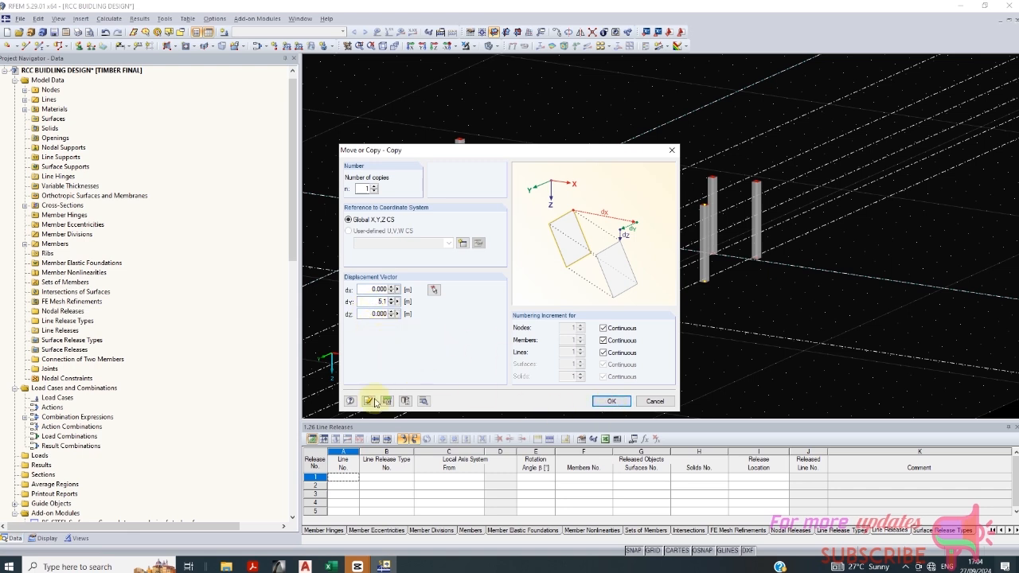
{"action": "left_click", "coordinate": [611, 401]}
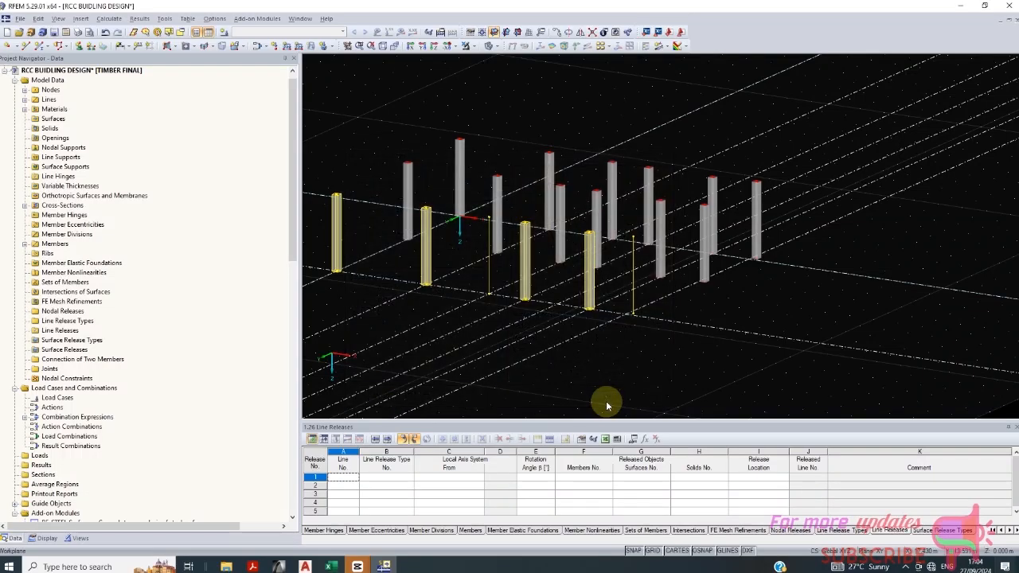
{"action": "scroll", "coordinate": [644, 239], "scroll_direction": "up", "scroll_amount": 3}
{"action": "scroll", "coordinate": [645, 245], "scroll_direction": "down", "scroll_amount": 1}
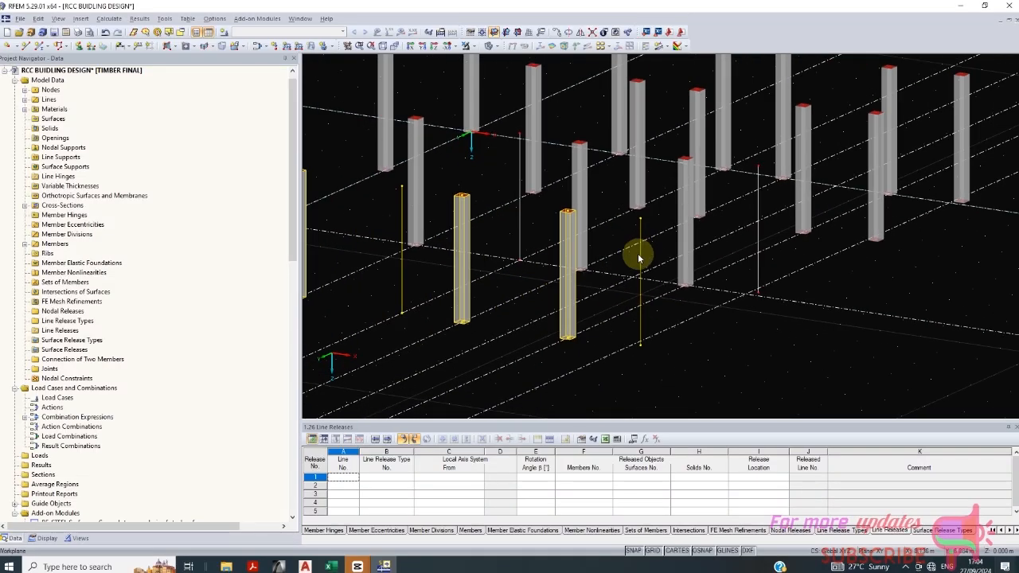
Step: Undo the last, surplus copy of the column row along Y
{"action": "middle_click_drag", "start_coordinate": [643, 264], "coordinate": [824, 296], "text": "shift"}
{"action": "scroll", "coordinate": [819, 299], "scroll_direction": "down", "scroll_amount": 2}
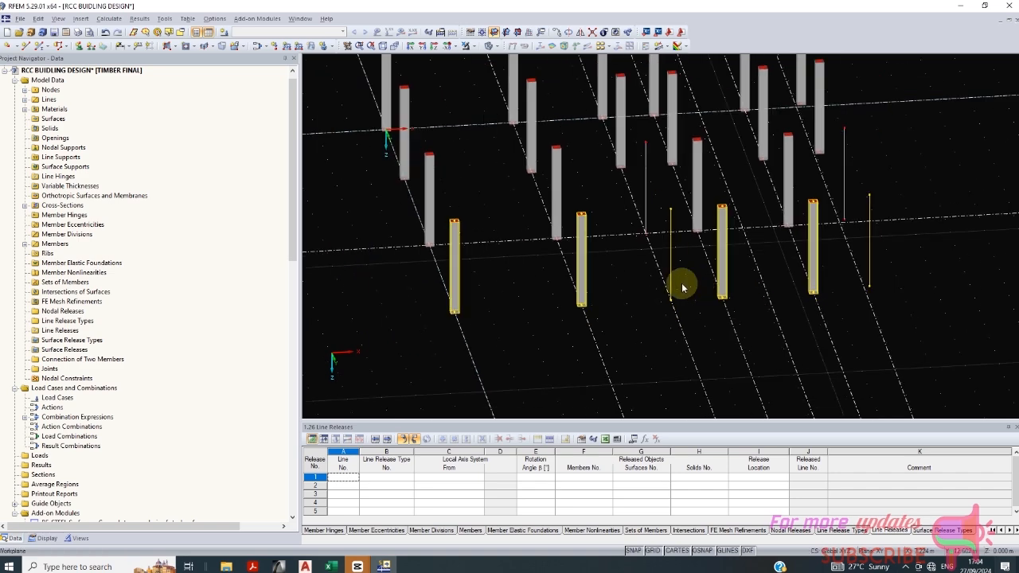
{"action": "left_click", "coordinate": [104, 34]}
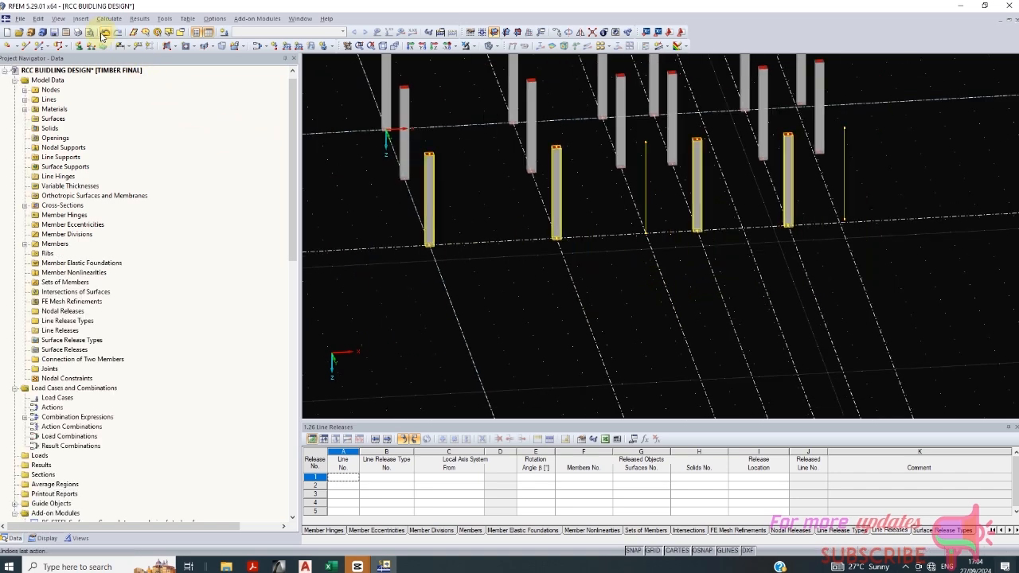
Step: Delete the two leftover lines without a column in the front row
{"action": "left_click", "coordinate": [644, 213]}
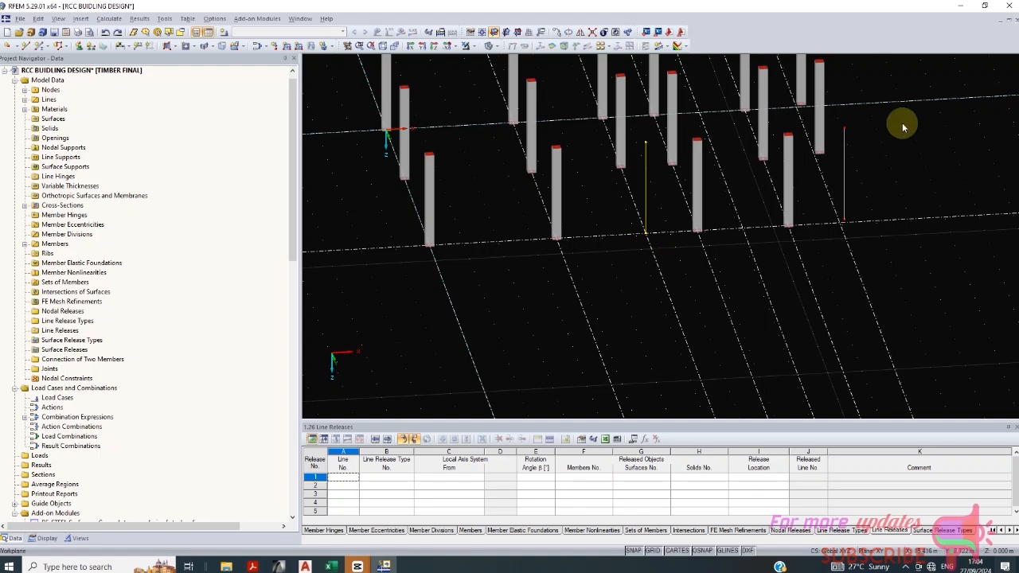
{"action": "left_click", "coordinate": [844, 203]}
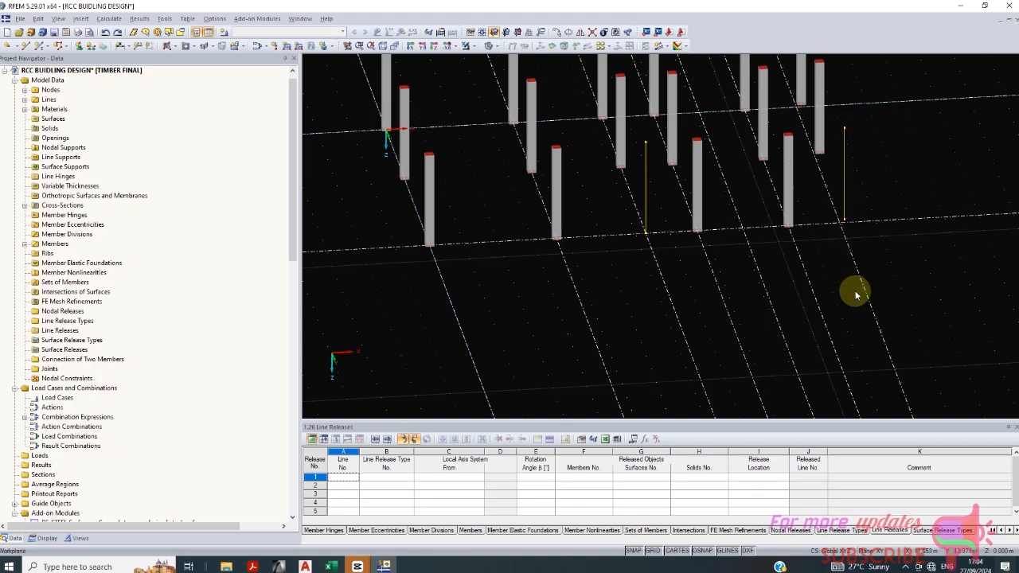
{"action": "middle_click_drag", "start_coordinate": [849, 289], "coordinate": [436, 287], "text": "ctrl"}
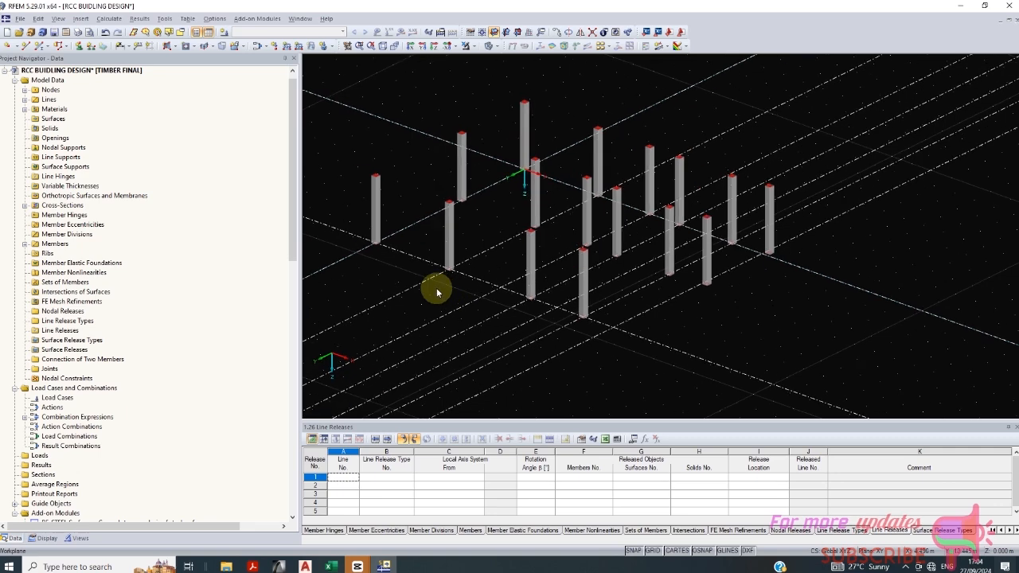
{"action": "left_click", "coordinate": [39, 18]}
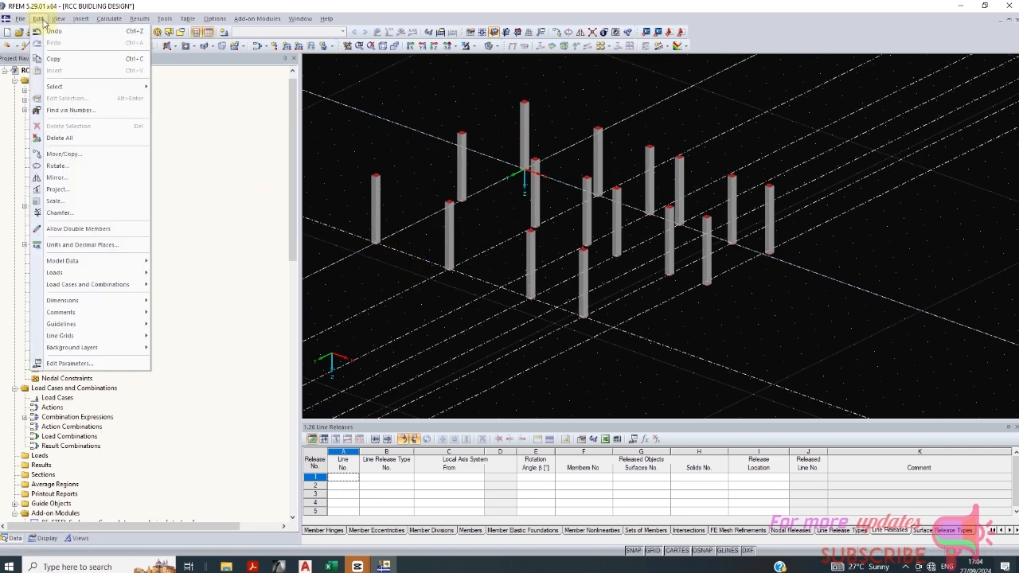
{"action": "left_click", "coordinate": [173, 20]}
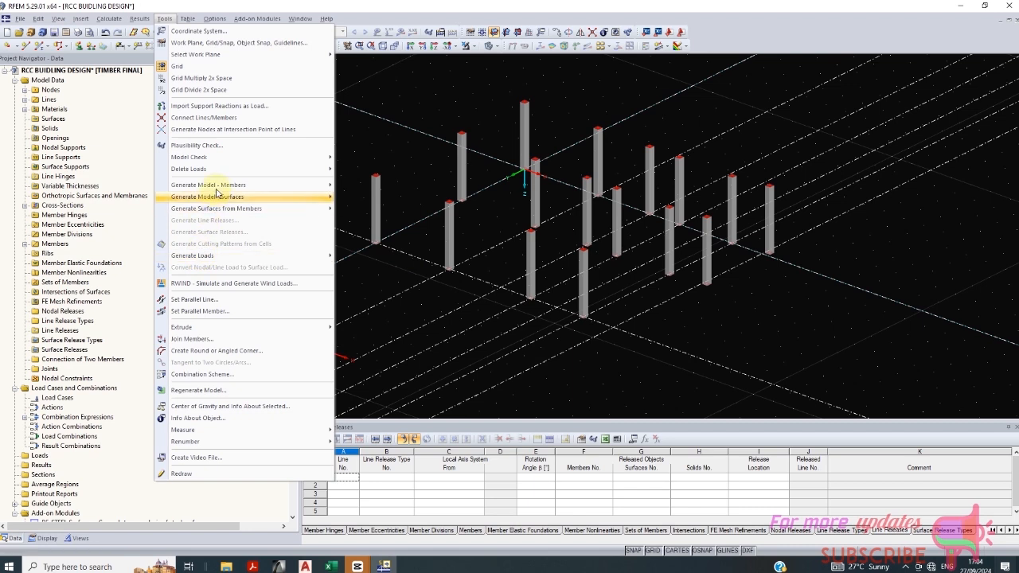
{"action": "mouse_move", "coordinate": [212, 162]}
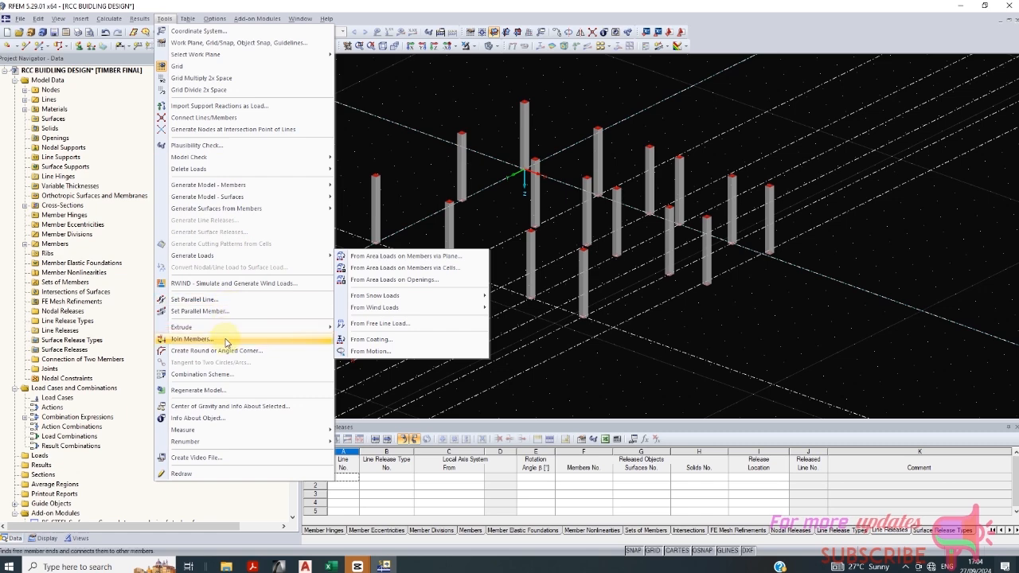
{"action": "left_click", "coordinate": [231, 391]}
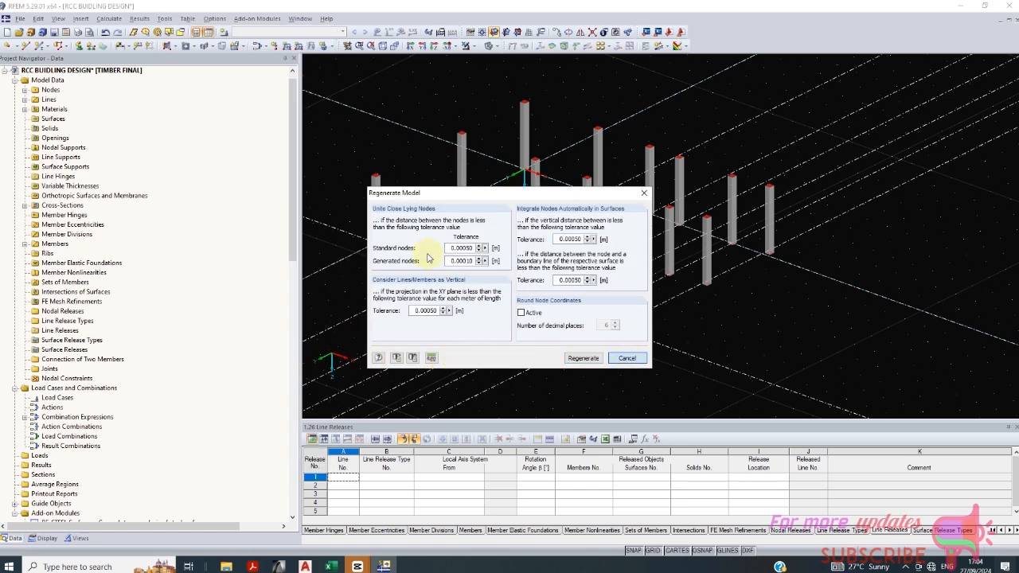
{"action": "left_click", "coordinate": [628, 358]}
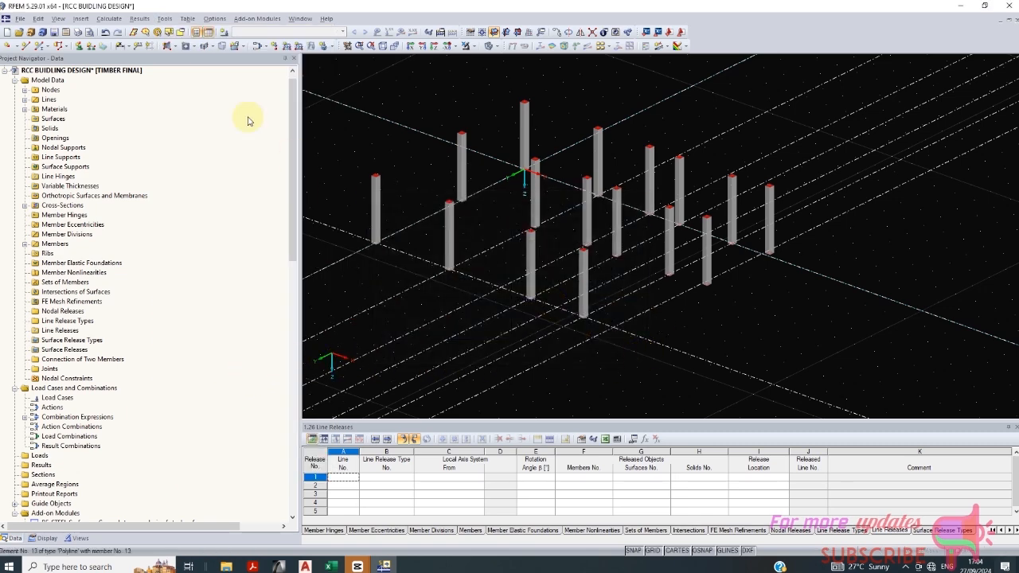
{"action": "left_click", "coordinate": [164, 19]}
{"action": "left_click", "coordinate": [167, 21]}
{"action": "left_click", "coordinate": [245, 21]}
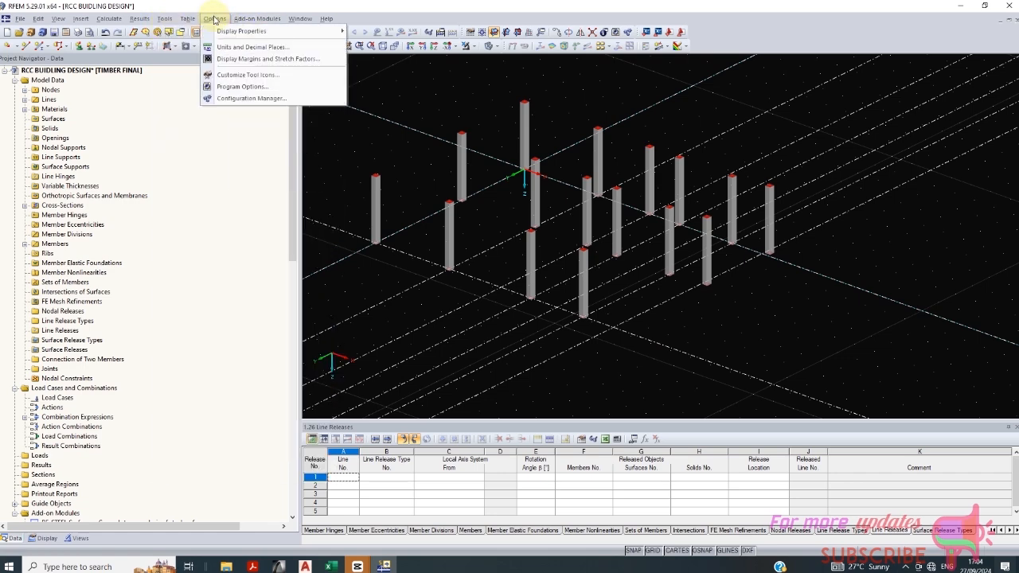
Step: Start generating a member stairway of the U-shaped type with a straight landing, with a first-flight height of 2.86 m and Beam landing members
{"action": "mouse_move", "coordinate": [165, 19]}
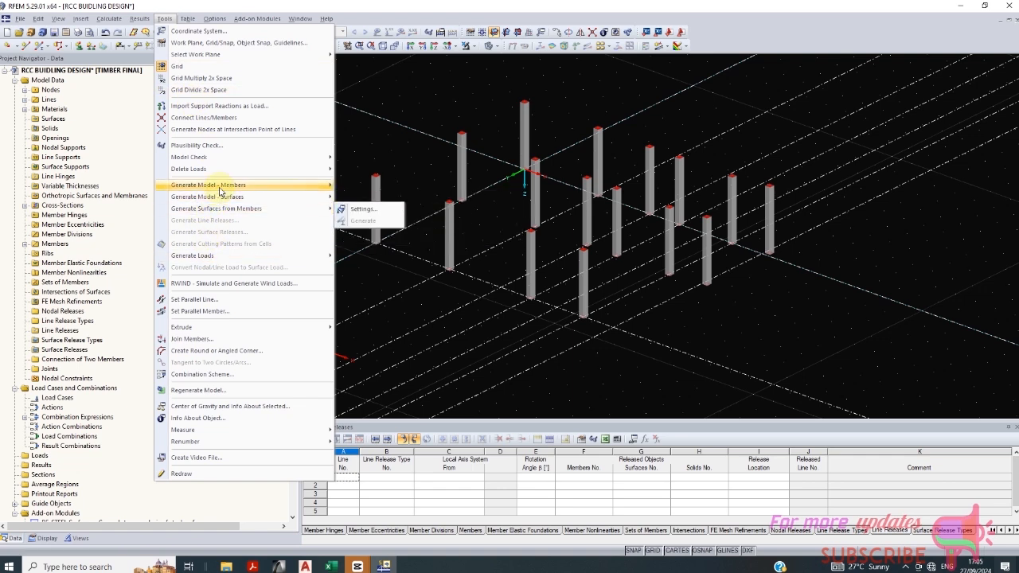
{"action": "mouse_move", "coordinate": [238, 186]}
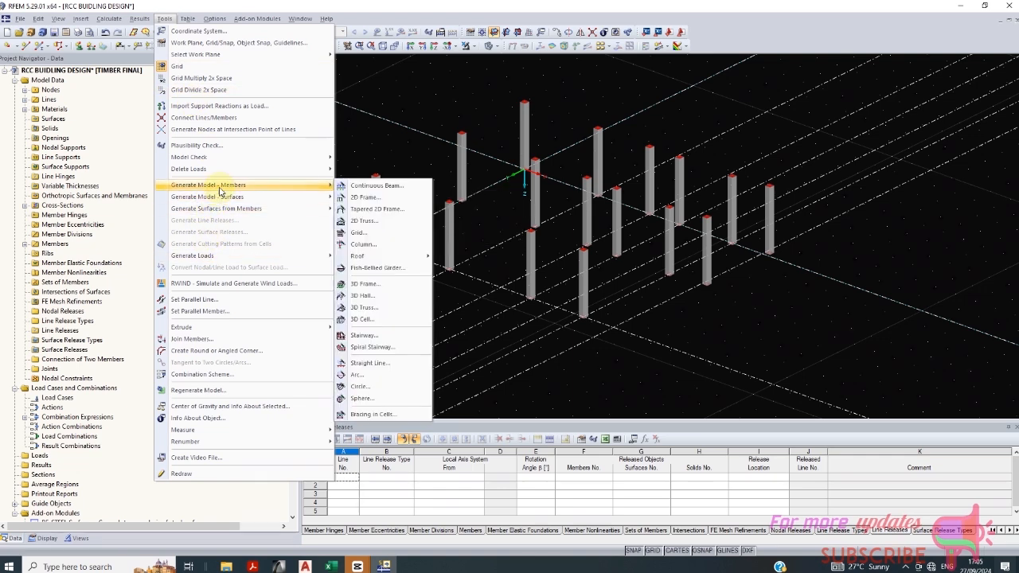
{"action": "left_click", "coordinate": [379, 336]}
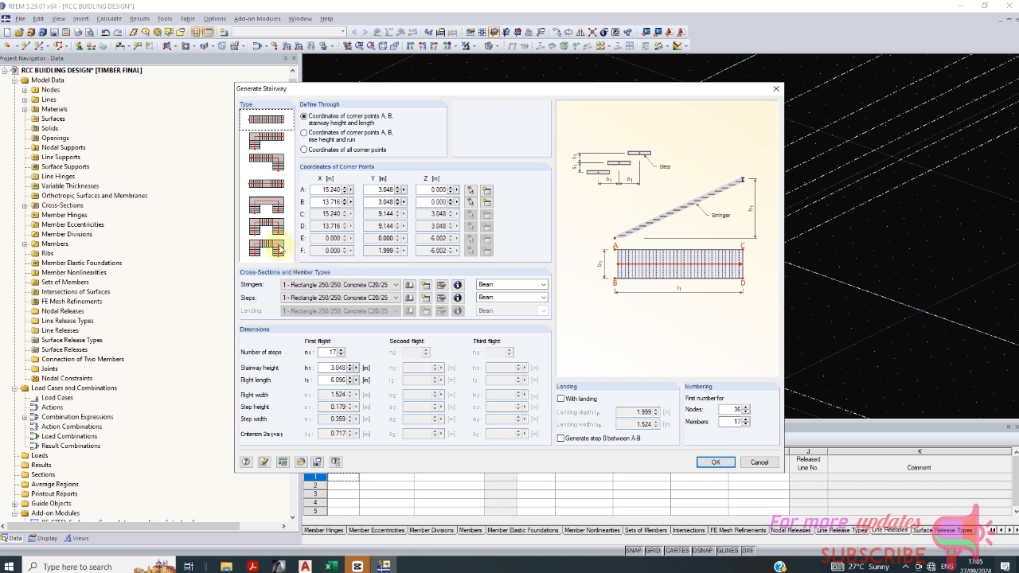
{"action": "left_click", "coordinate": [260, 209]}
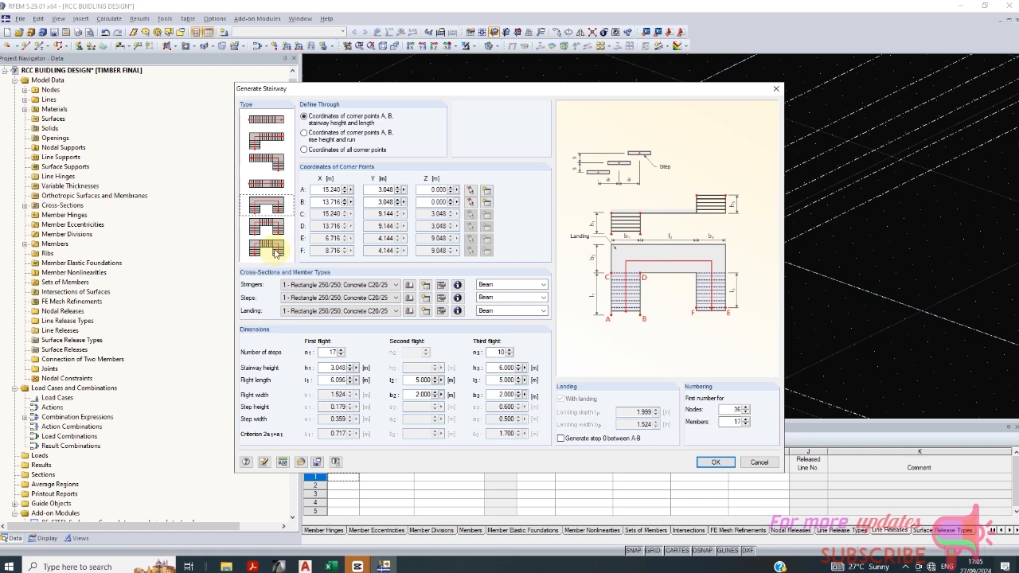
{"action": "double_click", "coordinate": [329, 370]}
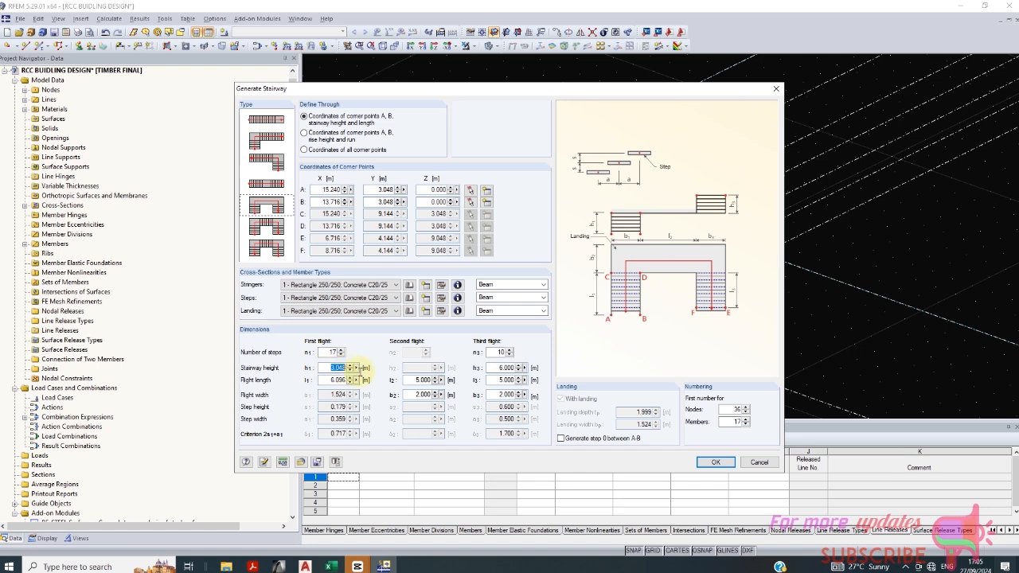
{"action": "type", "text": "2.88"}
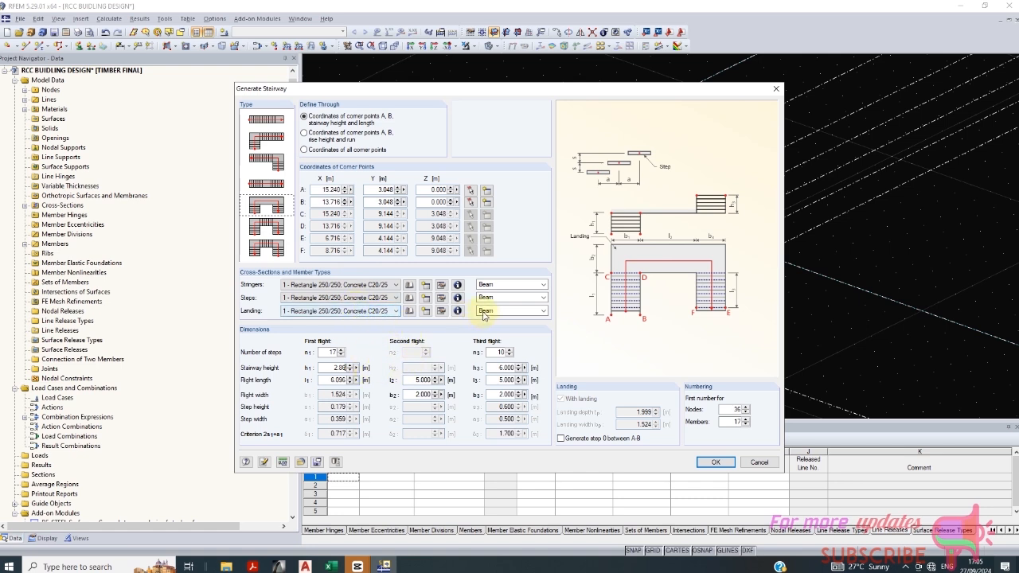
{"action": "left_click", "coordinate": [513, 312]}
{"action": "left_click", "coordinate": [511, 320]}
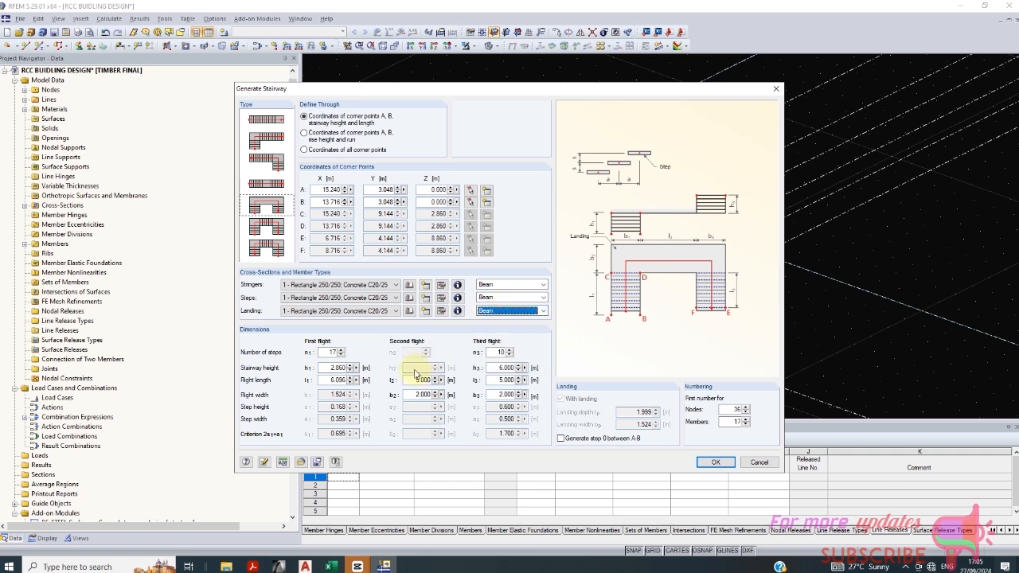
Step: Set the second flight's length to 0 m and the third flight's width to 1.2 m
{"action": "left_click", "coordinate": [335, 368]}
{"action": "double_click", "coordinate": [422, 380]}
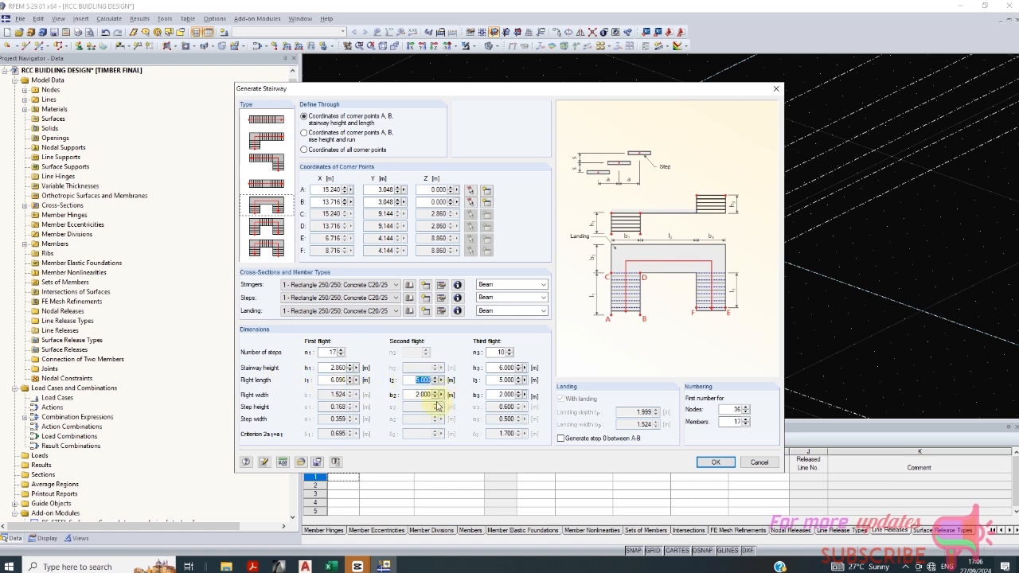
{"action": "type", "text": "0"}
{"action": "key", "text": "Tab"}
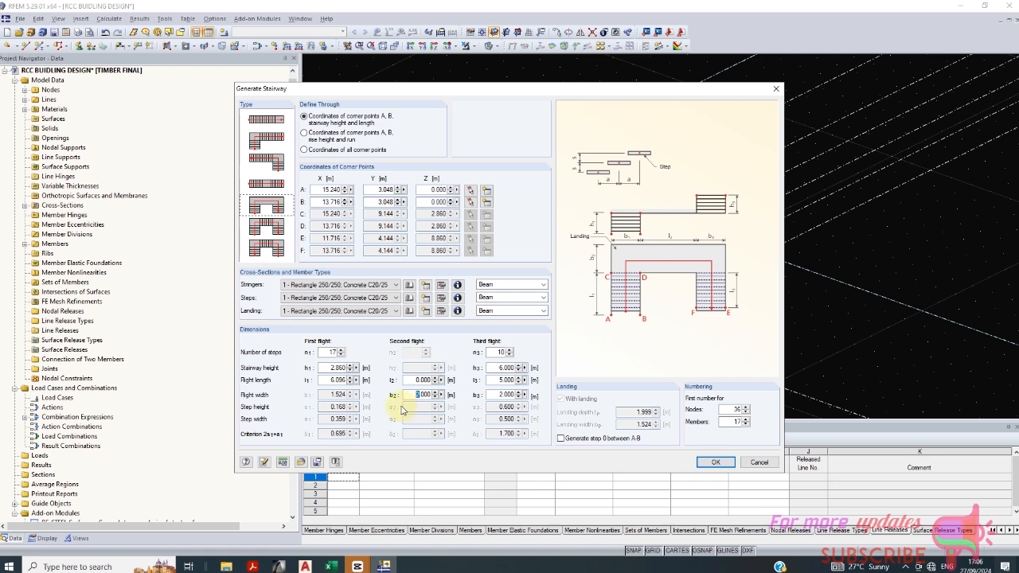
{"action": "double_click", "coordinate": [495, 396]}
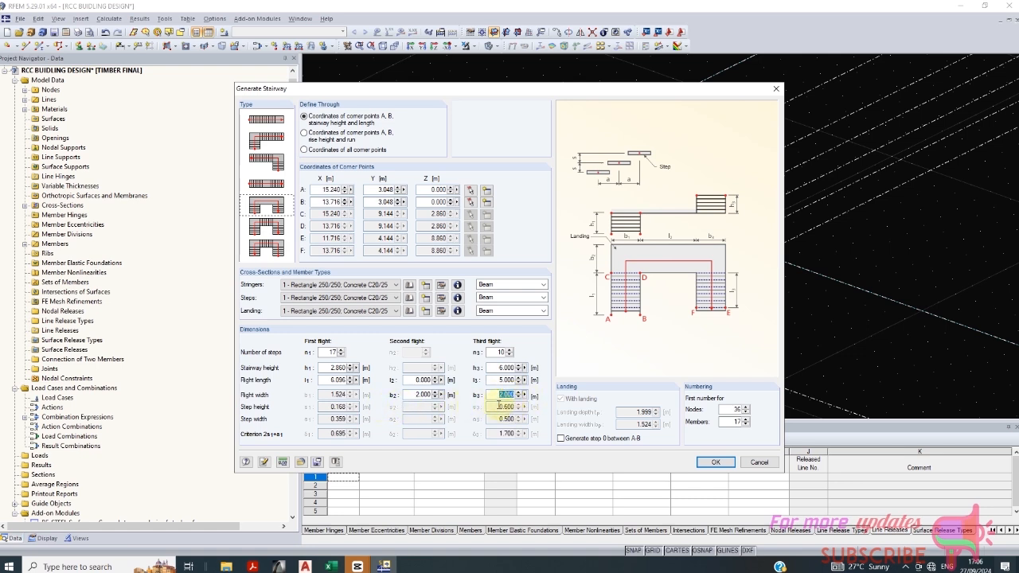
{"action": "type", "text": "1.2"}
Step: Check the third-floor plan in AutoCAD, return to RFEM and set the first flight's length to 4.5 m
{"action": "left_click", "coordinate": [305, 566]}
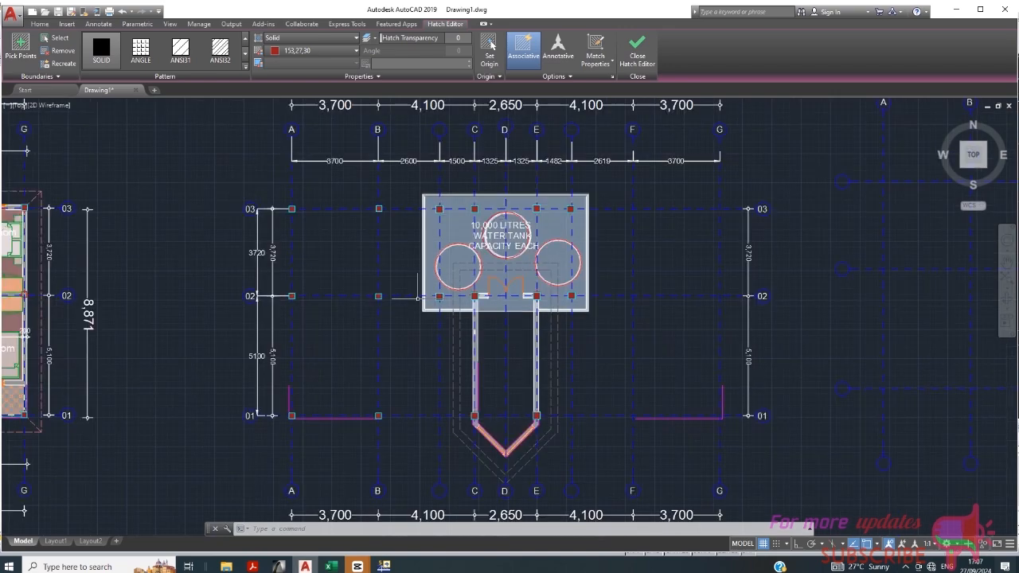
{"action": "scroll", "coordinate": [417, 297], "scroll_direction": "down", "scroll_amount": 6}
{"action": "scroll", "coordinate": [442, 370], "scroll_direction": "up", "scroll_amount": 6}
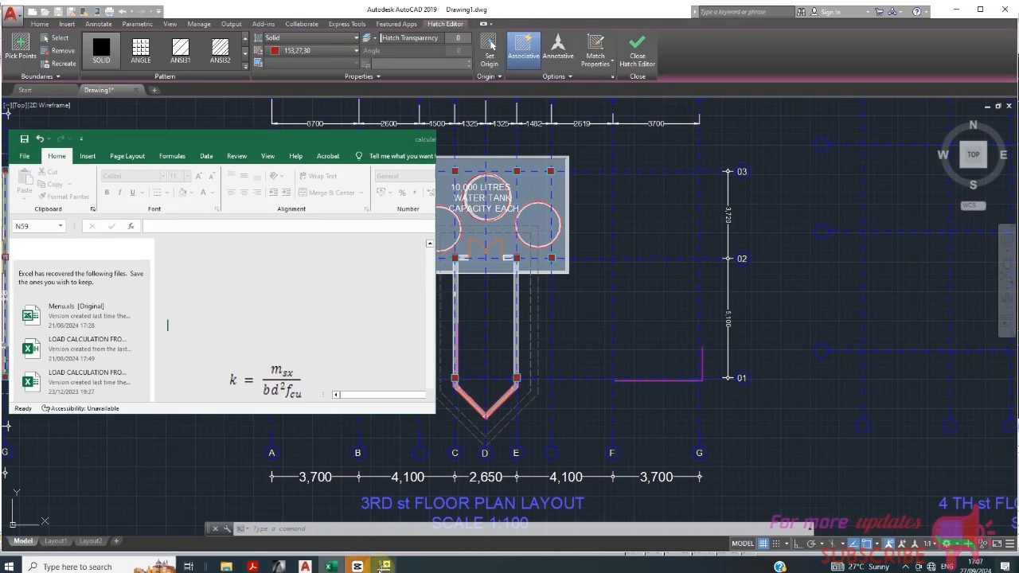
{"action": "left_click", "coordinate": [385, 566]}
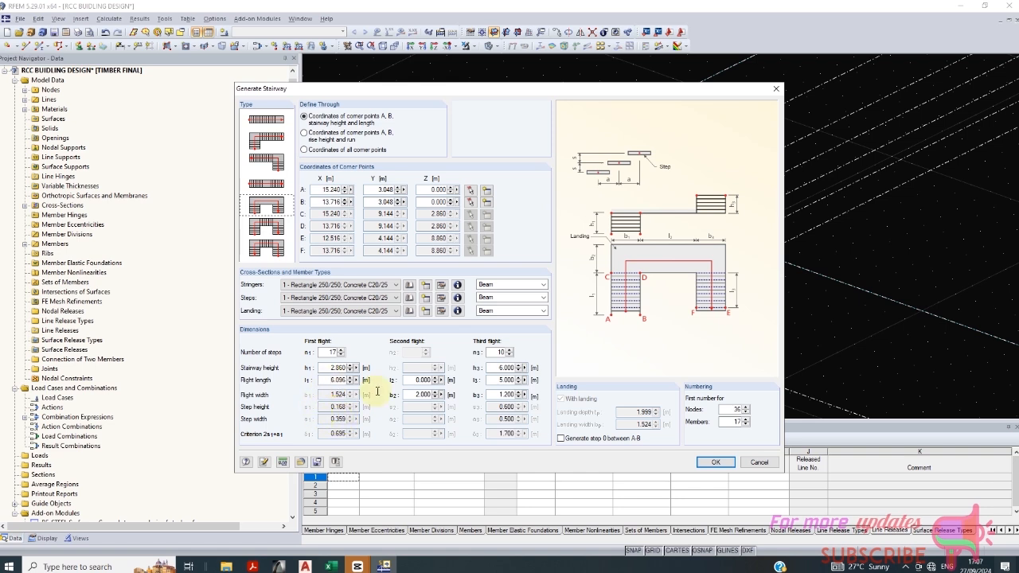
{"action": "left_click_drag", "start_coordinate": [377, 392], "coordinate": [367, 396]}
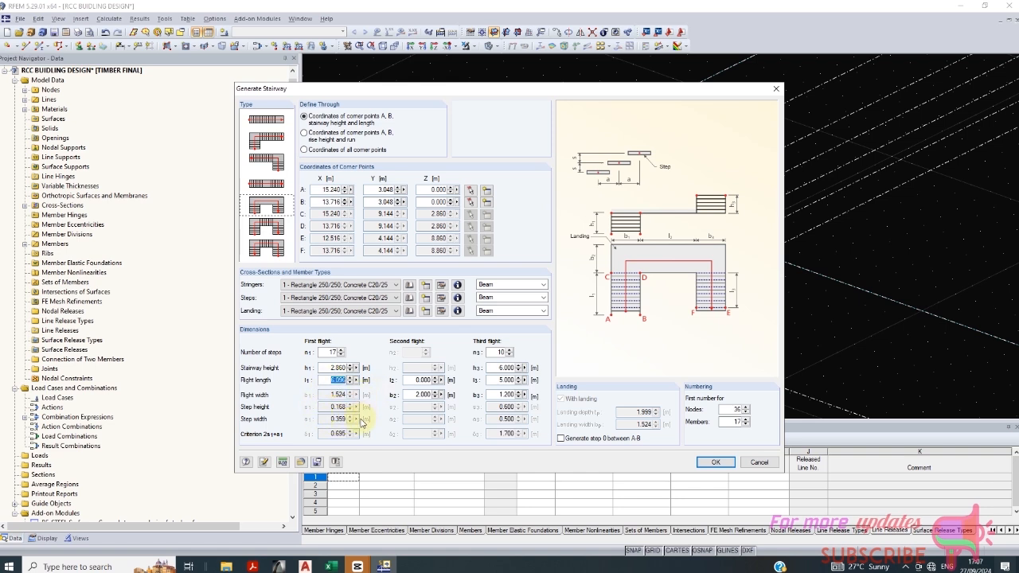
{"action": "type", "text": "4"}
Step: Set the first flight's stairway height to 2.85 m and the second flight's width to 1.2 m
{"action": "left_click", "coordinate": [334, 371]}
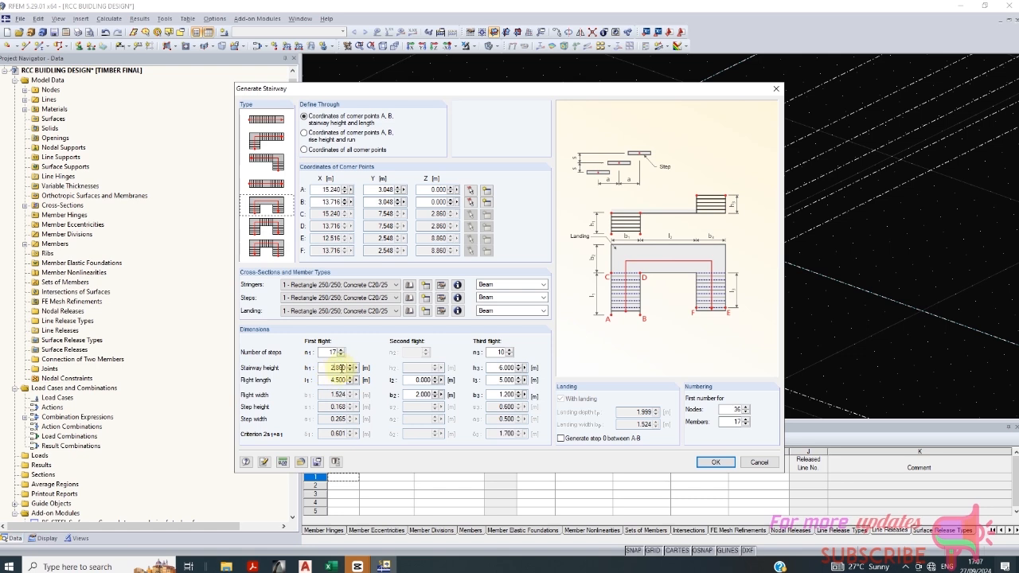
{"action": "key", "text": "BackSpace"}
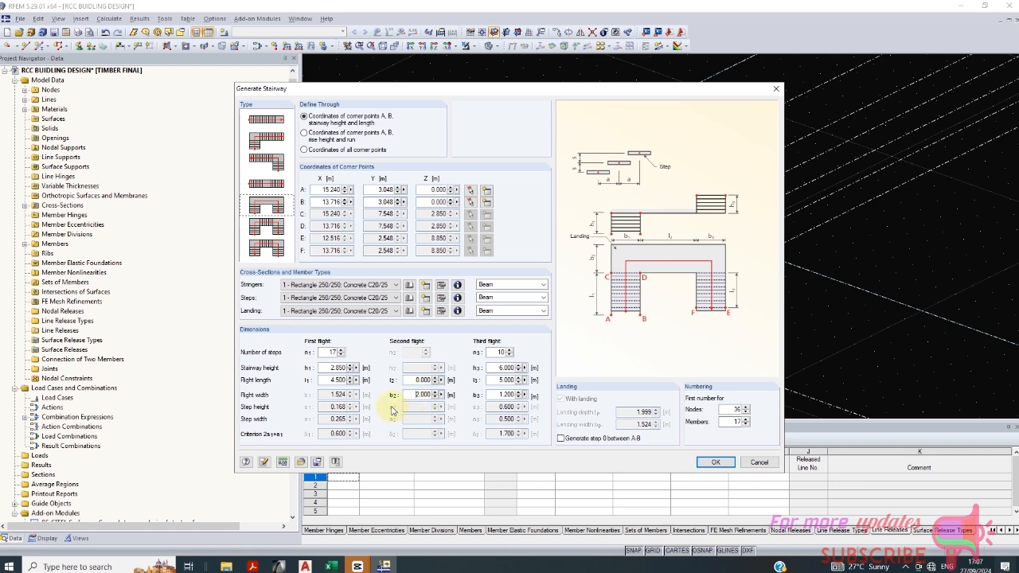
{"action": "left_click_drag", "start_coordinate": [415, 394], "coordinate": [451, 395]}
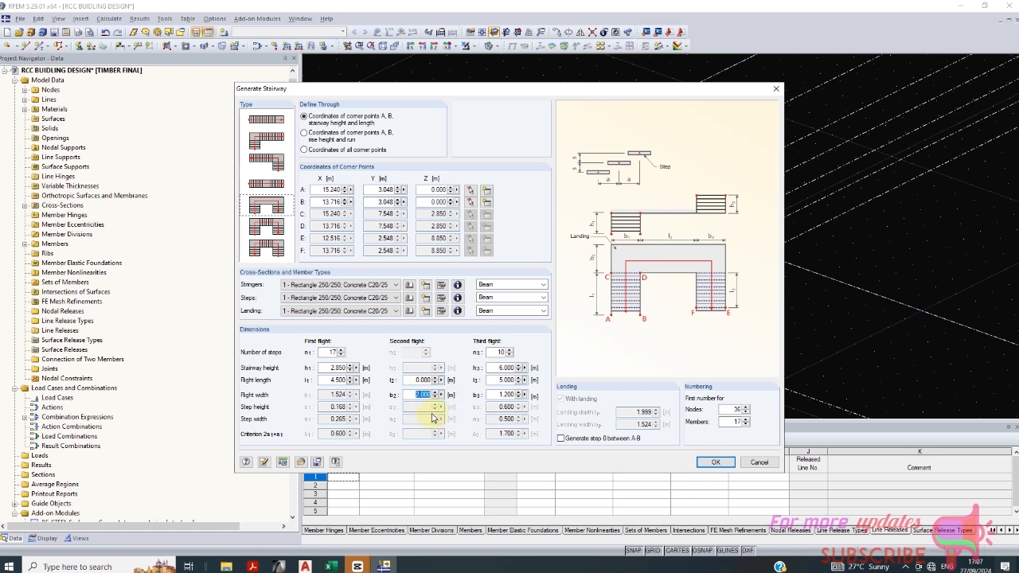
{"action": "type", "text": "1"}
{"action": "type", "text": ".5"}
{"action": "type", "text": ".2"}
Step: Set the first flight's length and the third flight's height and length to 3.9 m each
{"action": "left_click", "coordinate": [341, 379]}
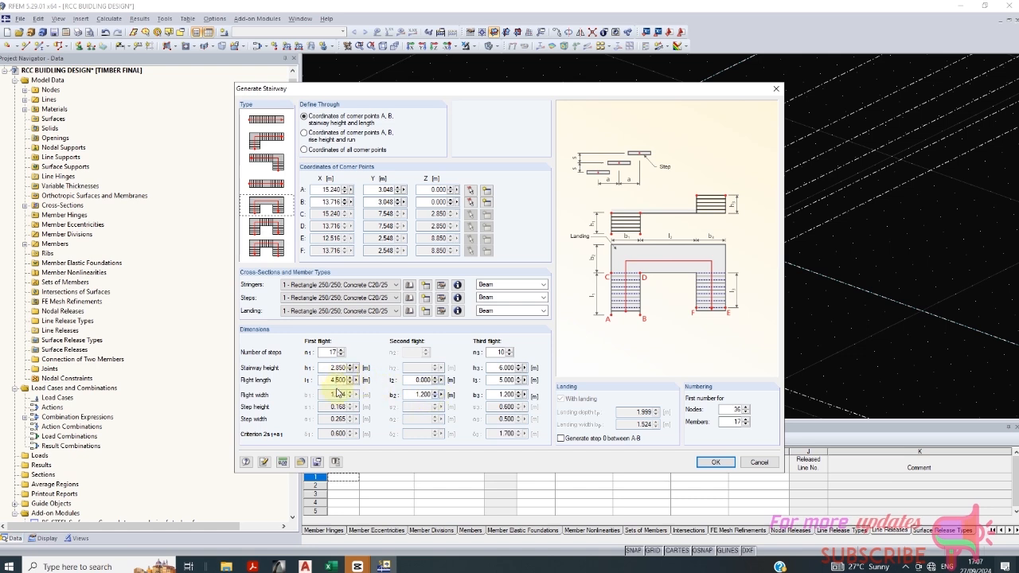
{"action": "type", "text": "8"}
{"action": "key", "text": "BackSpace"}
{"action": "type", "text": "1"}
Step: Pick the base nodes of the front row's third and fourth columns as corner points A and B, and generate the stairway, overwriting existing nodes
{"action": "left_click", "coordinate": [469, 191]}
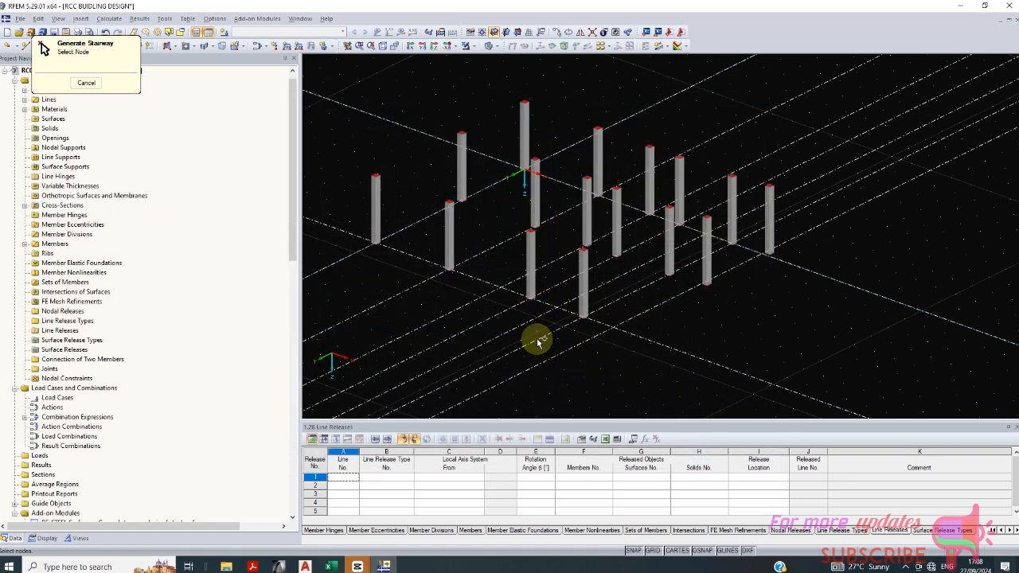
{"action": "left_click", "coordinate": [535, 300]}
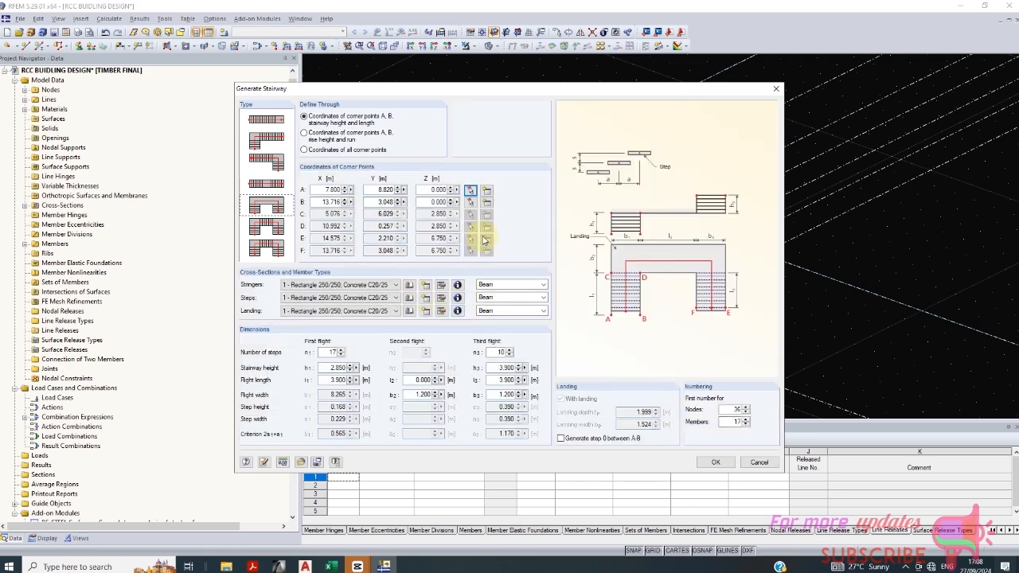
{"action": "left_click", "coordinate": [472, 204]}
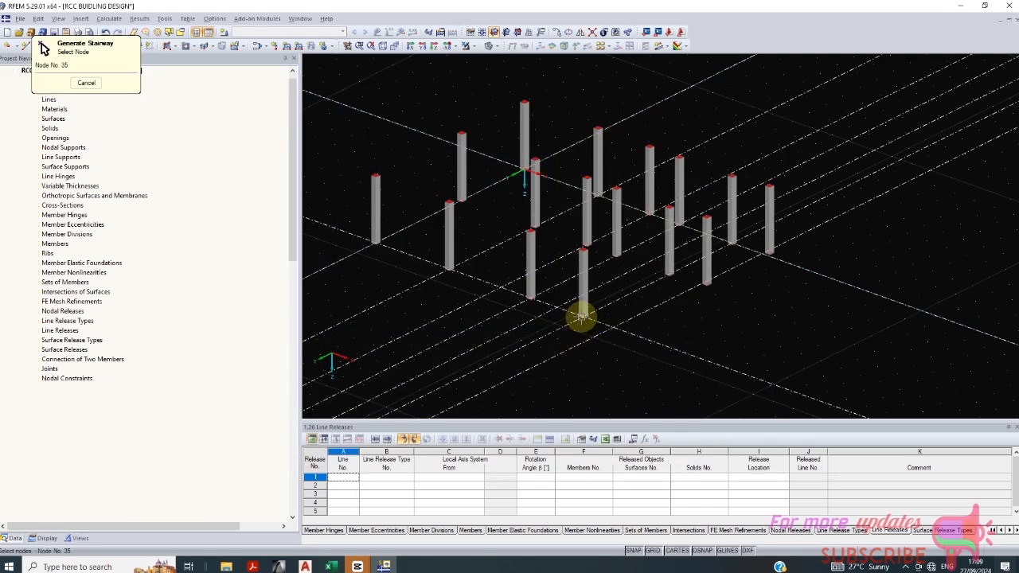
{"action": "left_click", "coordinate": [568, 367]}
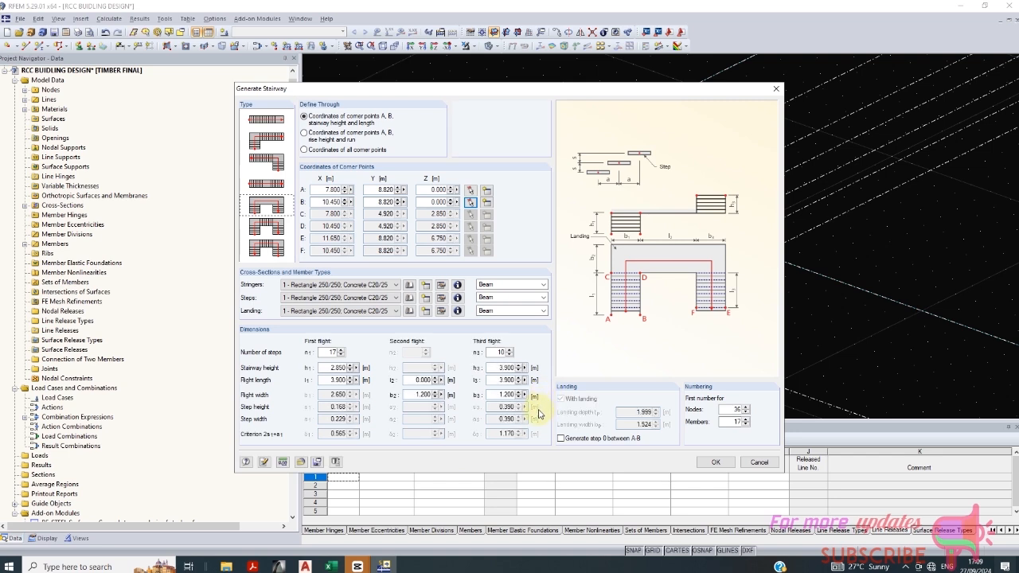
{"action": "left_click", "coordinate": [694, 462]}
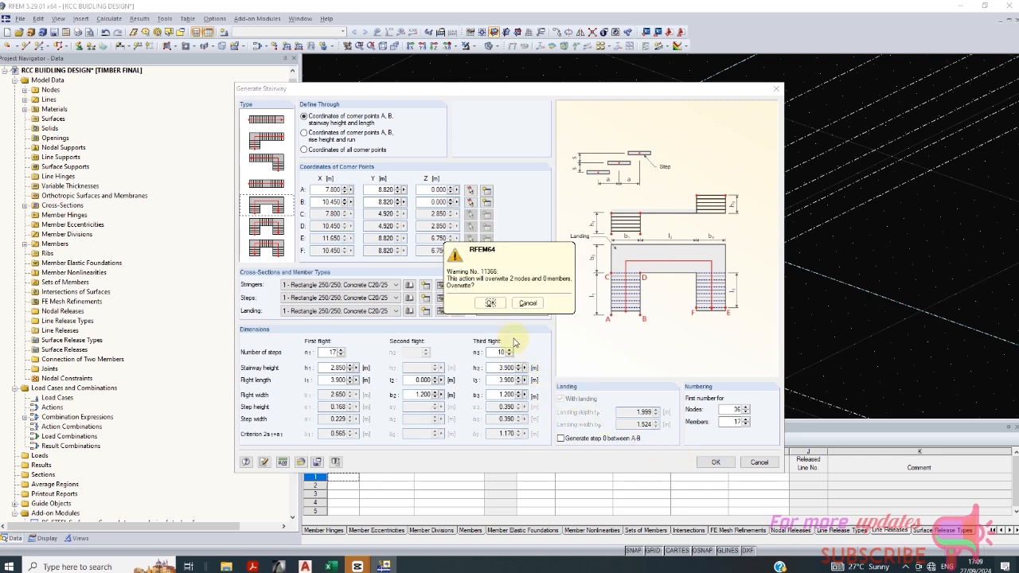
{"action": "left_click", "coordinate": [494, 305]}
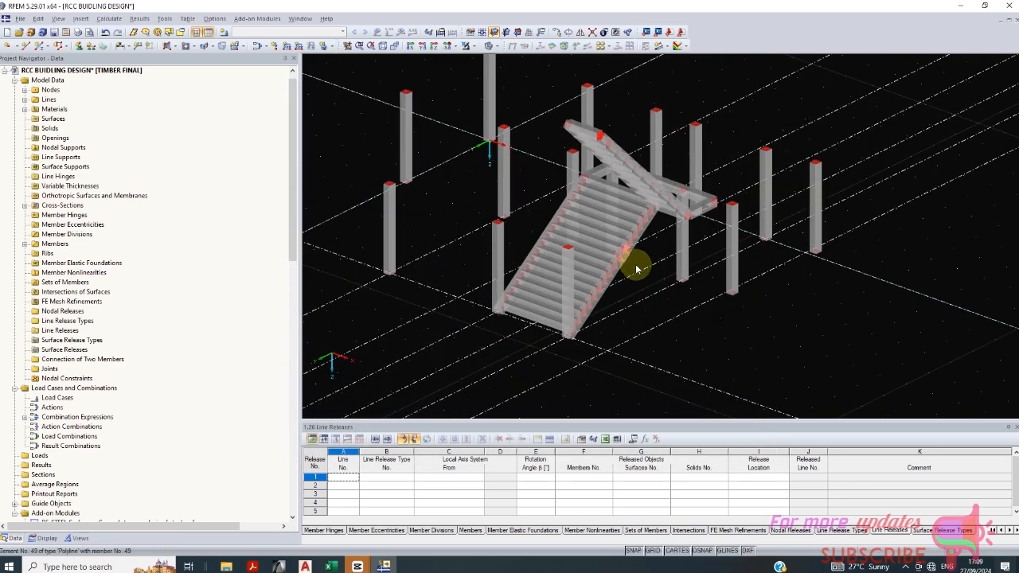
Step: Undo the stairway generation so that only the columns stay in the model
{"action": "scroll", "coordinate": [634, 263], "scroll_direction": "down", "scroll_amount": 2}
{"action": "scroll", "coordinate": [625, 261], "scroll_direction": "up", "scroll_amount": 4}
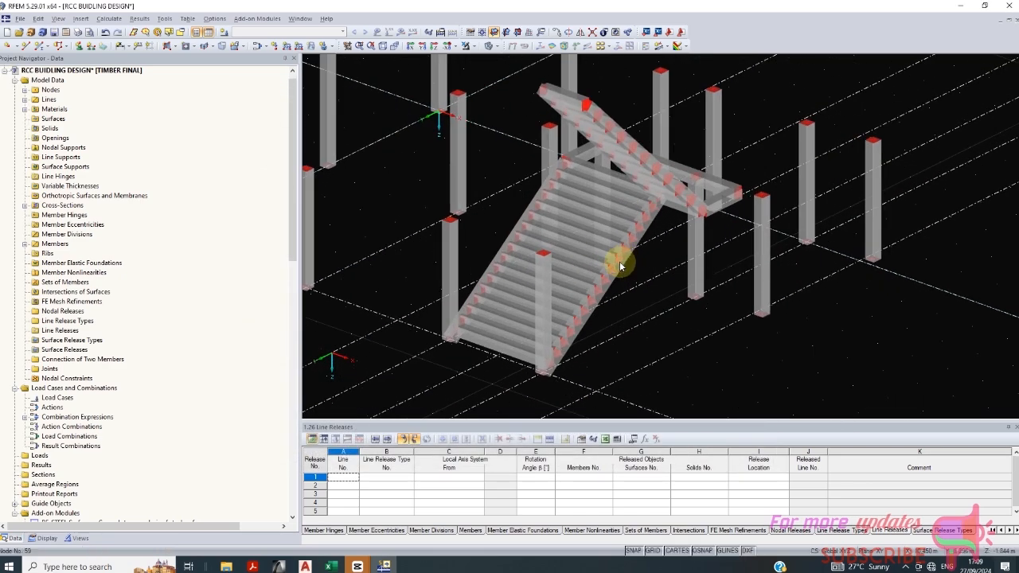
{"action": "scroll", "coordinate": [613, 271], "scroll_direction": "down", "scroll_amount": 4}
{"action": "left_click", "coordinate": [113, 33]}
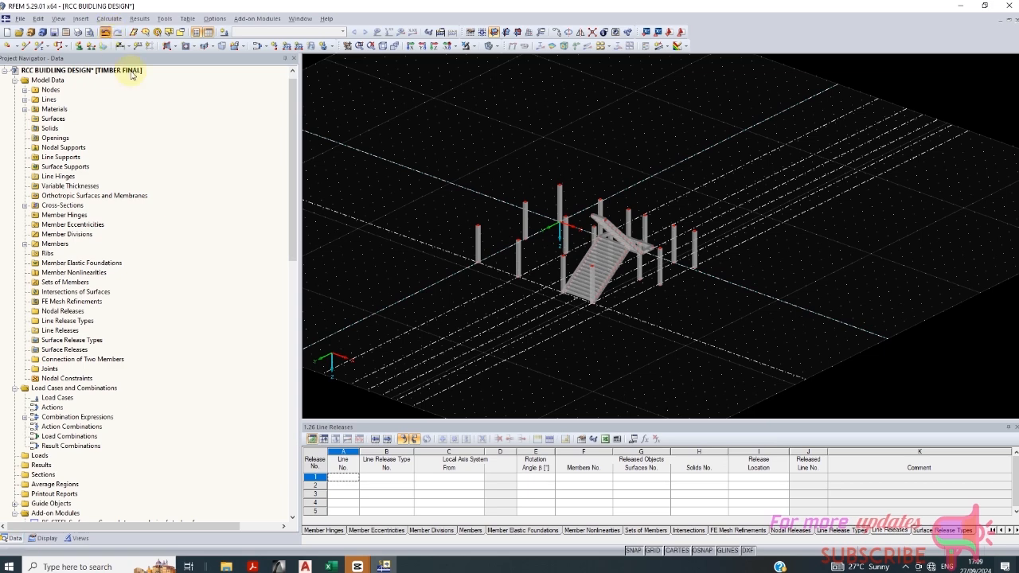
{"action": "scroll", "coordinate": [607, 269], "scroll_direction": "up", "scroll_amount": 3}
{"action": "scroll", "coordinate": [607, 269], "scroll_direction": "down", "scroll_amount": 3}
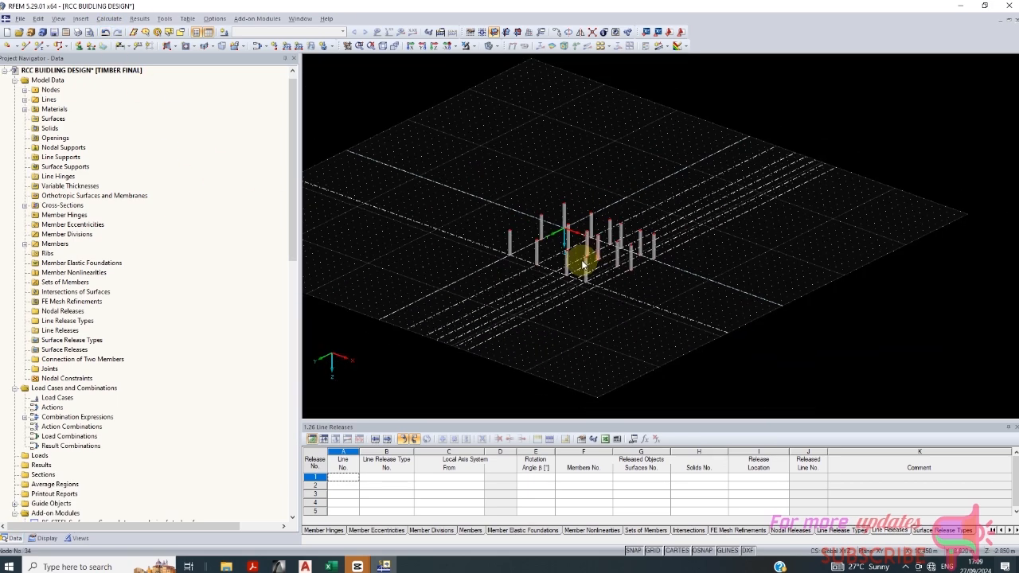
{"action": "left_click", "coordinate": [45, 46]}
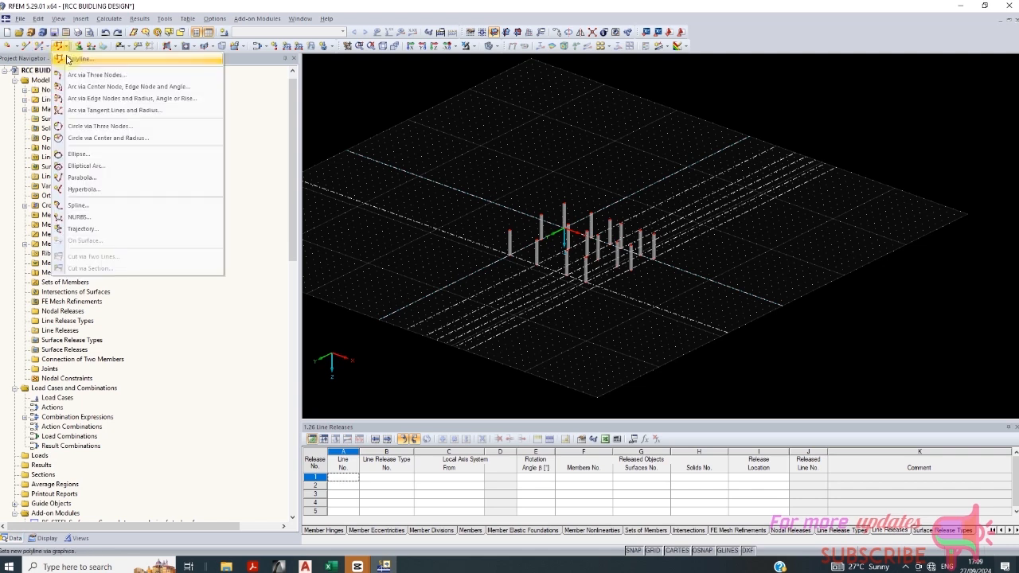
{"action": "left_click", "coordinate": [47, 49]}
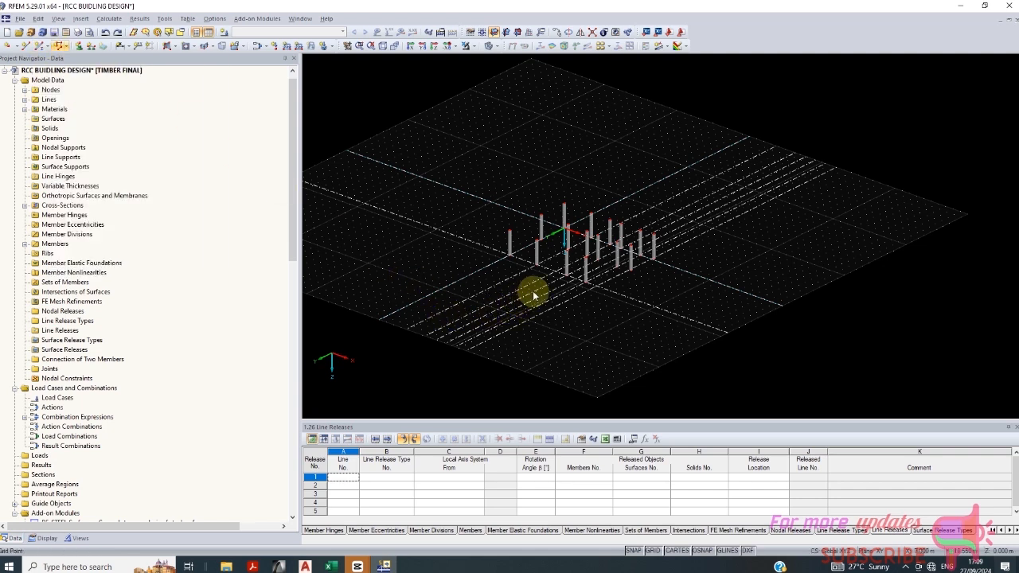
{"action": "scroll", "coordinate": [211, 169], "scroll_direction": "up", "scroll_amount": 1}
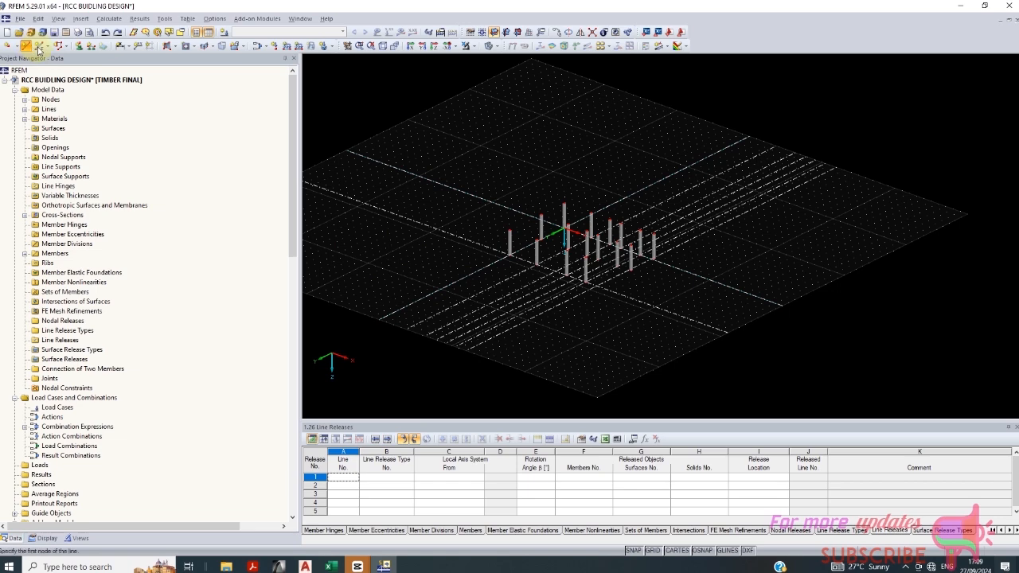
Step: Start a new single member
{"action": "left_click", "coordinate": [38, 48]}
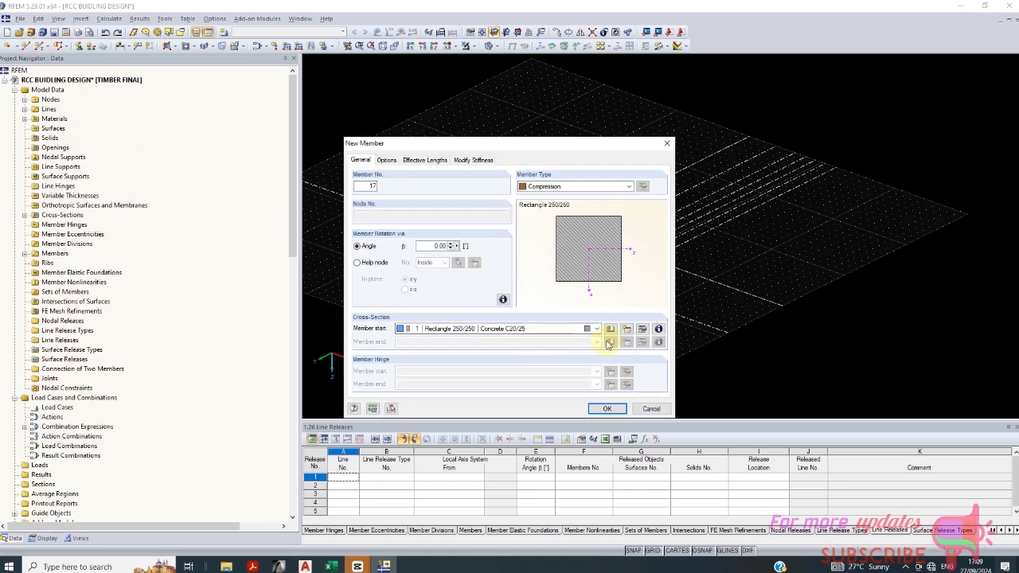
{"action": "left_click", "coordinate": [611, 330]}
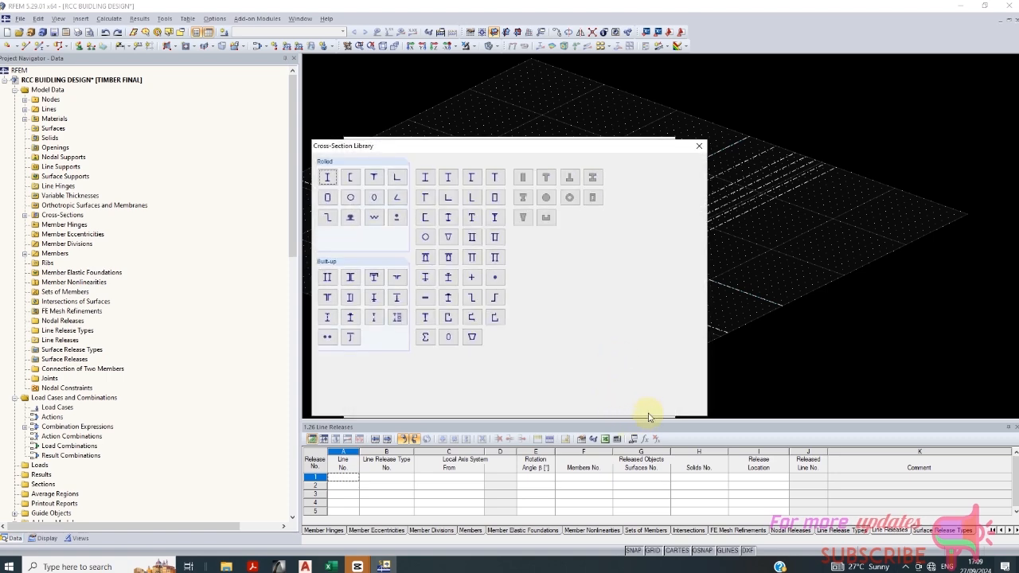
{"action": "left_click", "coordinate": [682, 405]}
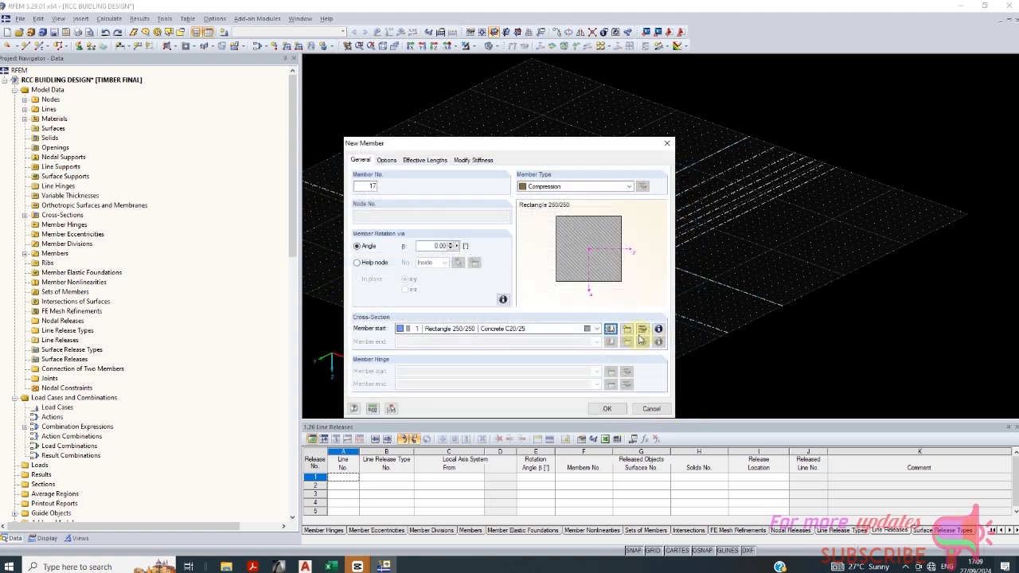
{"action": "left_click", "coordinate": [626, 329]}
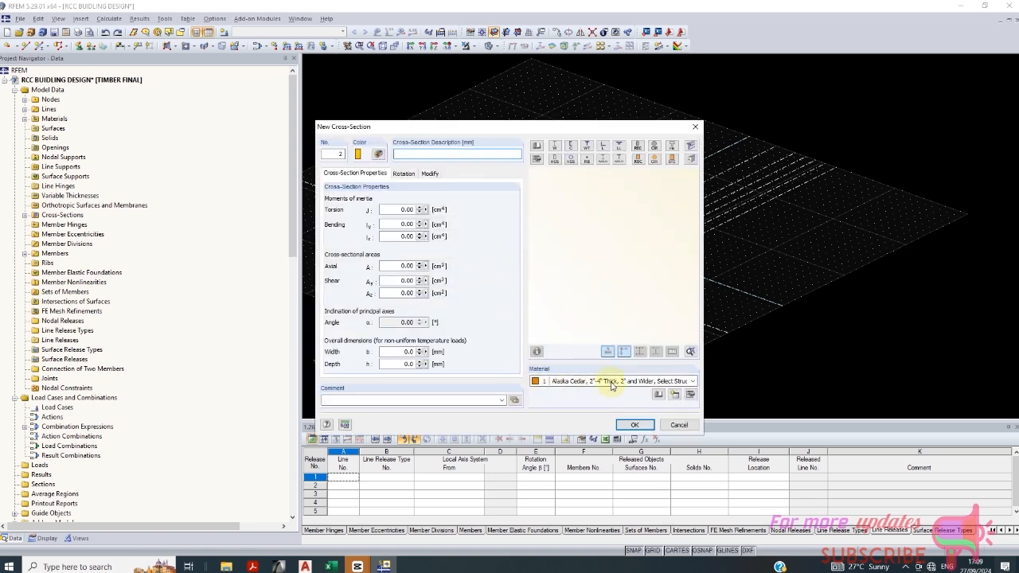
{"action": "left_click", "coordinate": [649, 381]}
{"action": "left_click", "coordinate": [615, 408]}
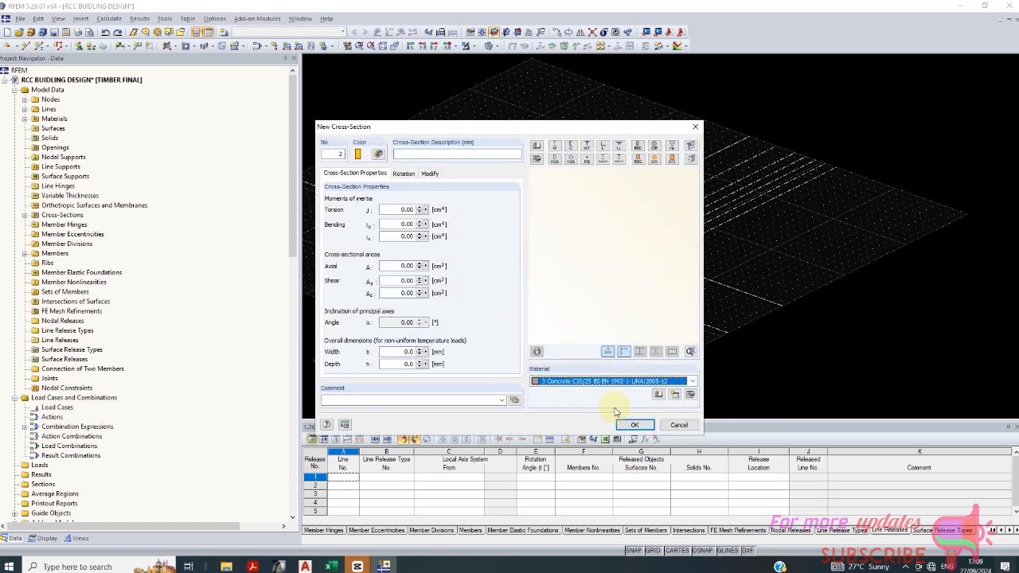
{"action": "left_click", "coordinate": [675, 396]}
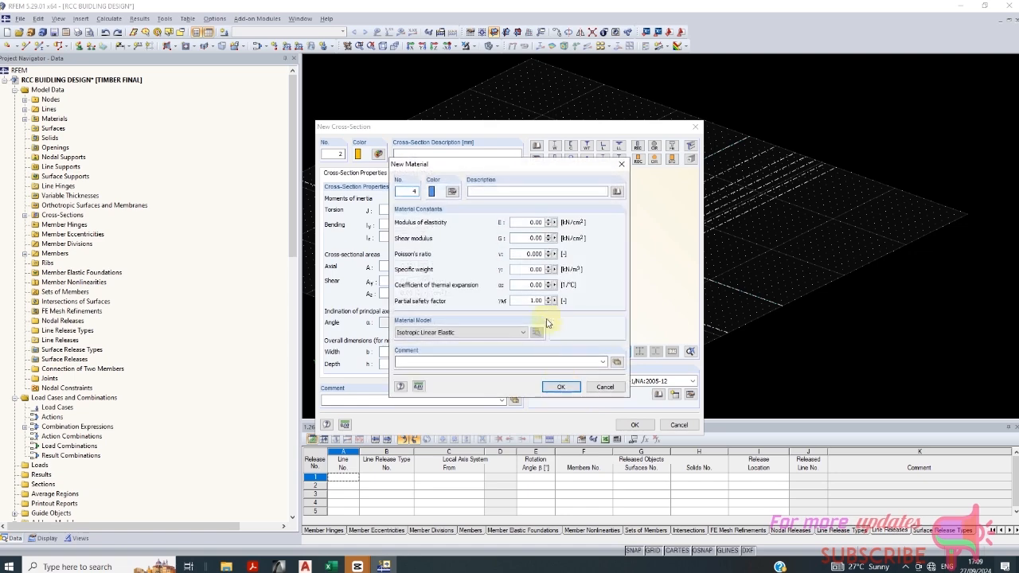
{"action": "left_click", "coordinate": [604, 389]}
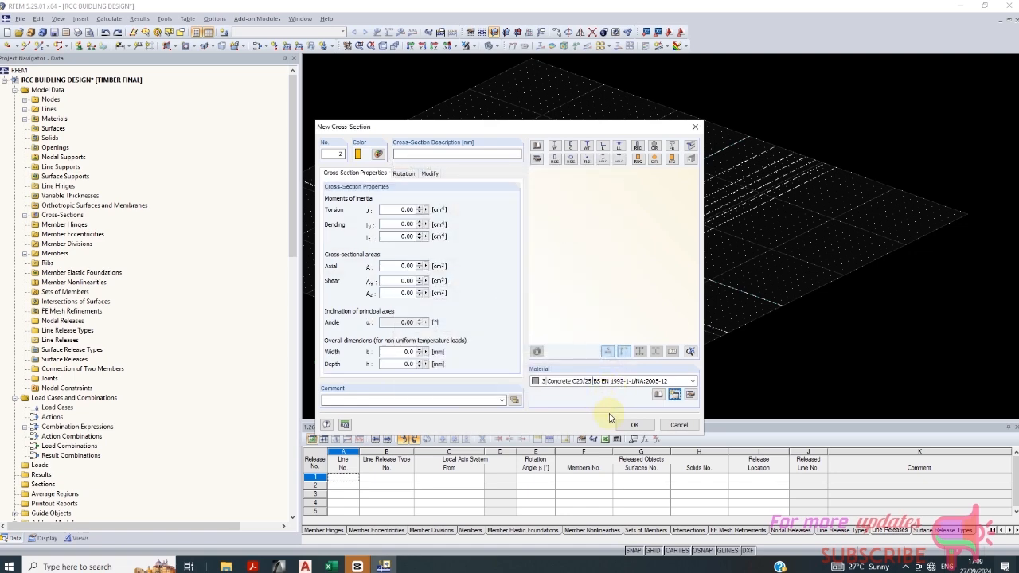
{"action": "left_click", "coordinate": [676, 427]}
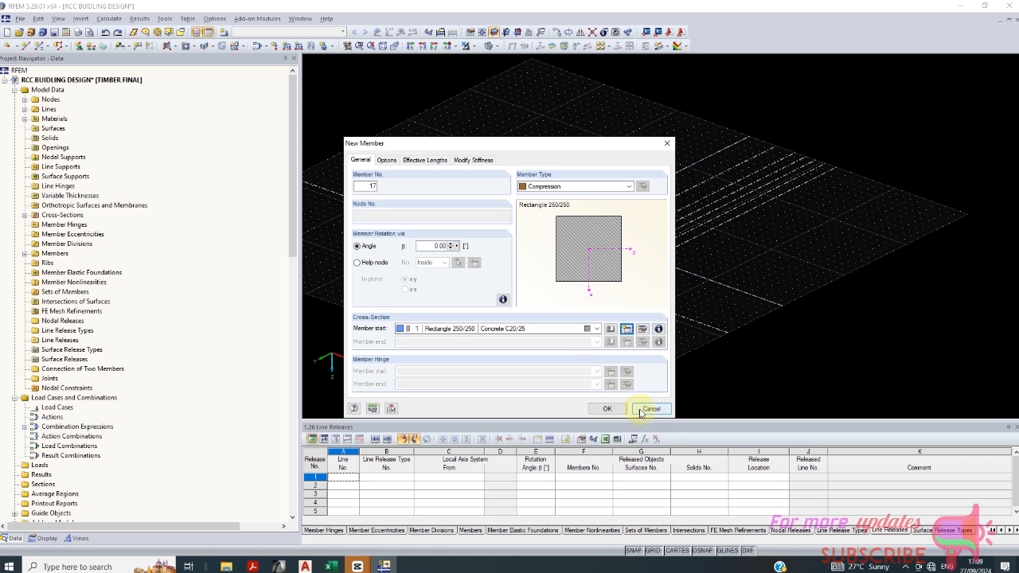
Step: Give the new member a solid rectangular 200/450 mm cross-section in Concrete C20/25 and set its member type to Beam
{"action": "left_click", "coordinate": [610, 329]}
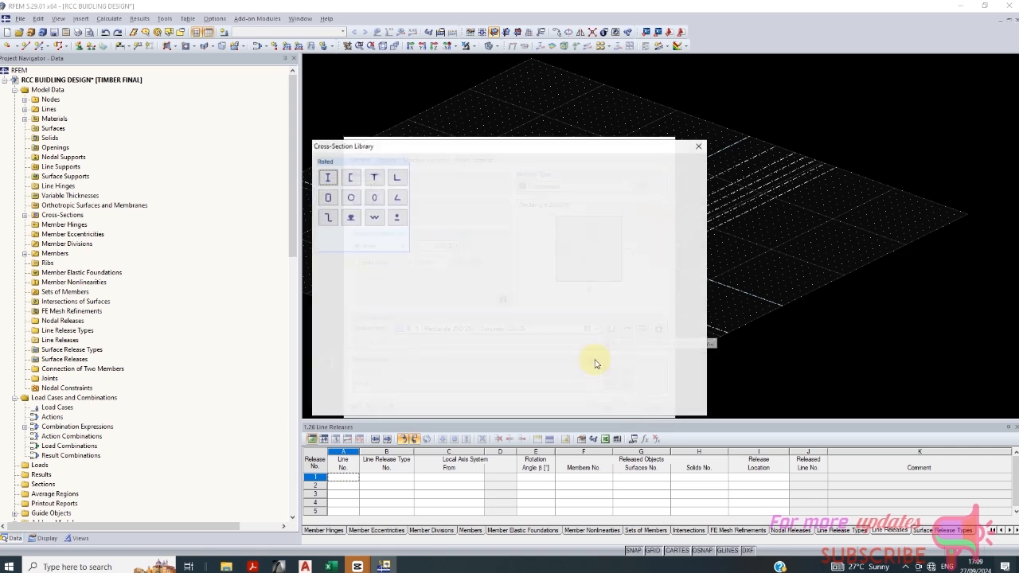
{"action": "left_click", "coordinate": [527, 188]}
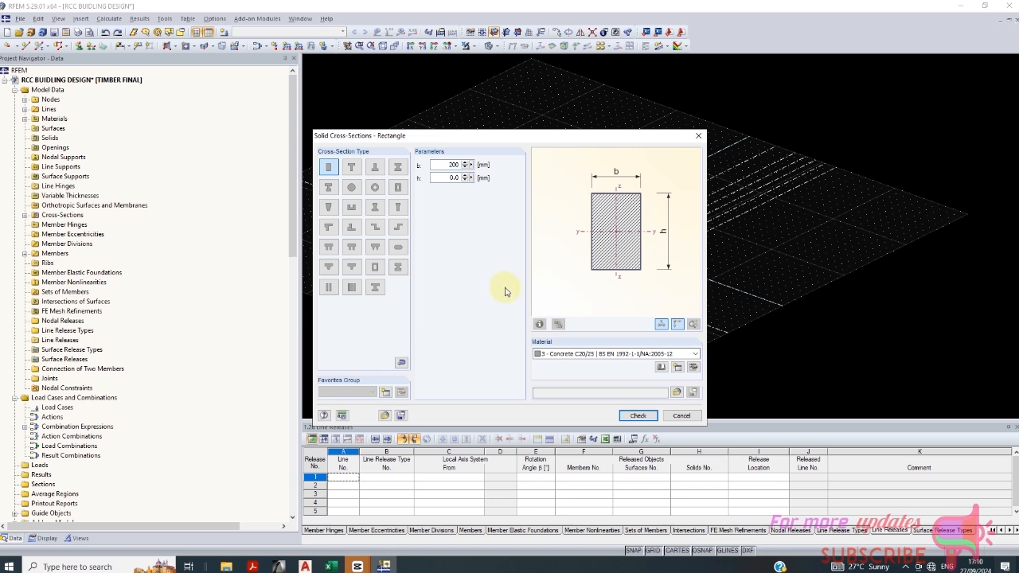
{"action": "type", "text": "2"}
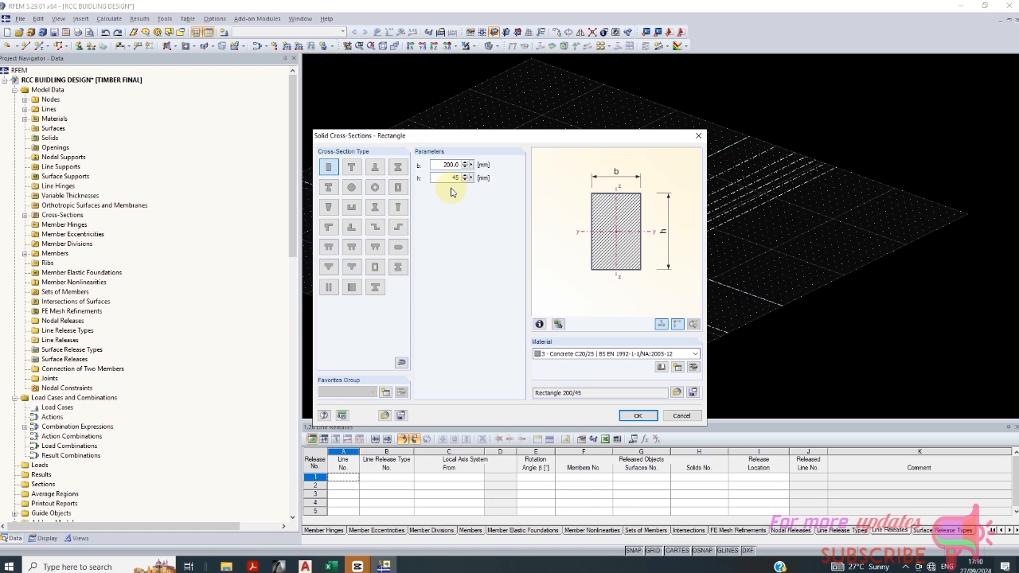
{"action": "left_click", "coordinate": [621, 416]}
{"action": "left_click", "coordinate": [609, 187]}
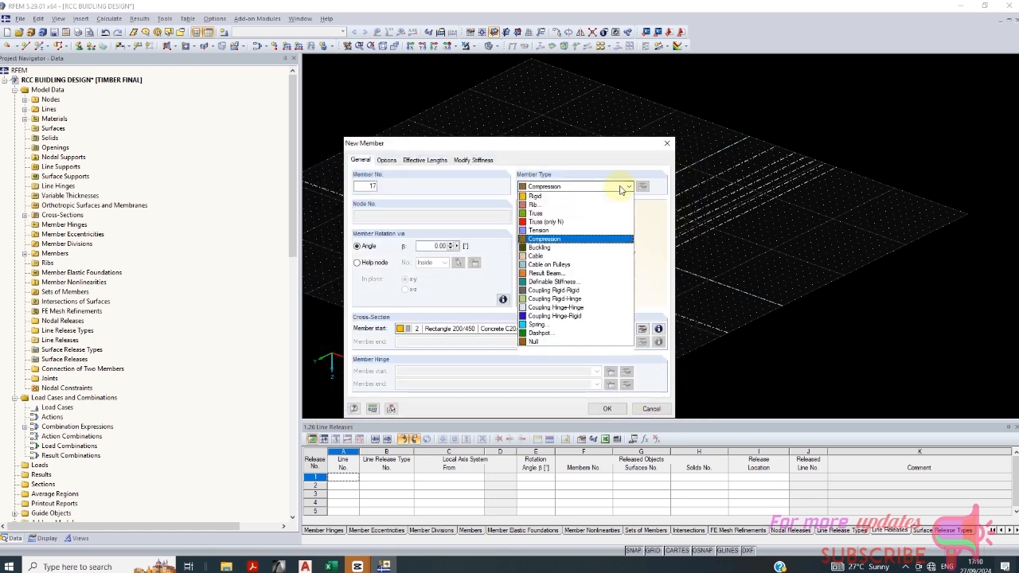
{"action": "scroll", "coordinate": [595, 207], "scroll_direction": "up", "scroll_amount": 1}
{"action": "left_click", "coordinate": [589, 197]}
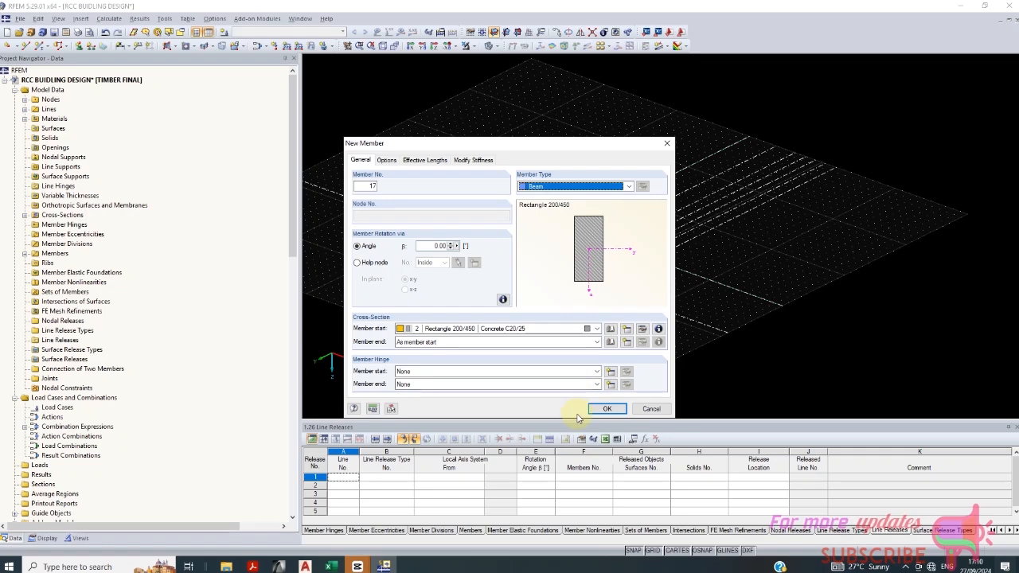
{"action": "left_click", "coordinate": [607, 410]}
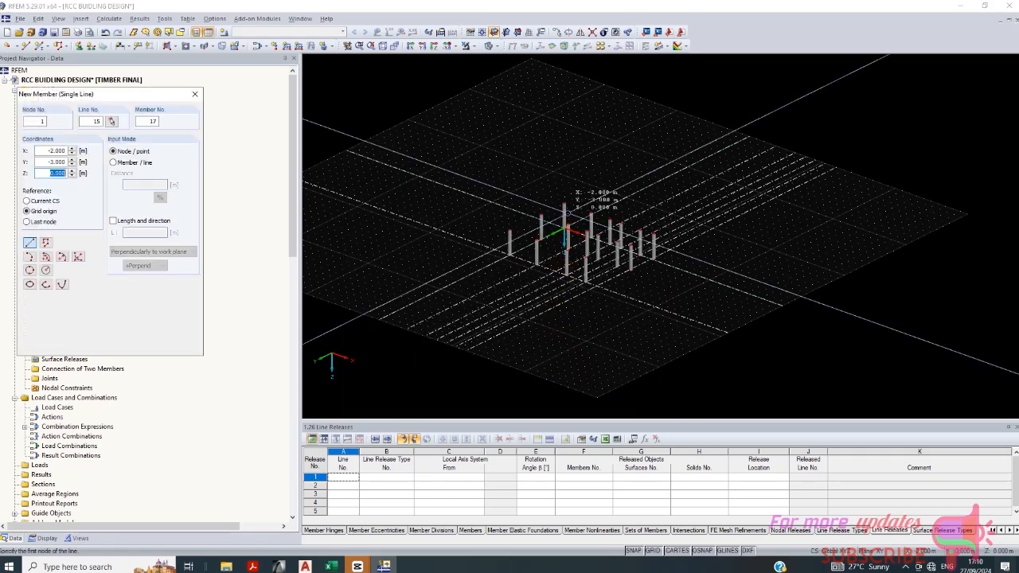
Step: Draw a beam along the column tops of the back, middle and front rows, from each row's first to last column
{"action": "scroll", "coordinate": [565, 208], "scroll_direction": "up", "scroll_amount": 2}
{"action": "left_click", "coordinate": [562, 201]}
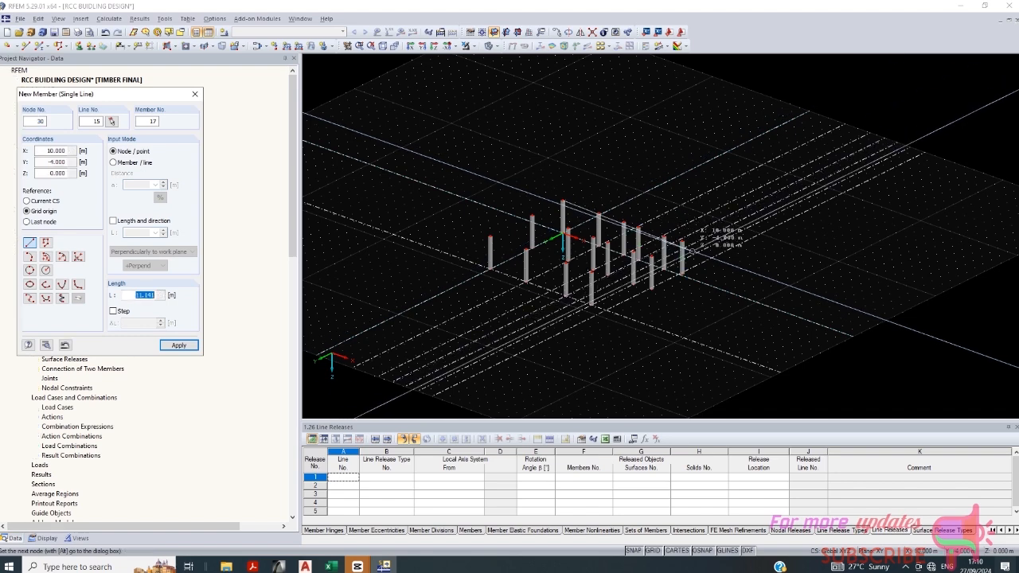
{"action": "left_click", "coordinate": [681, 241]}
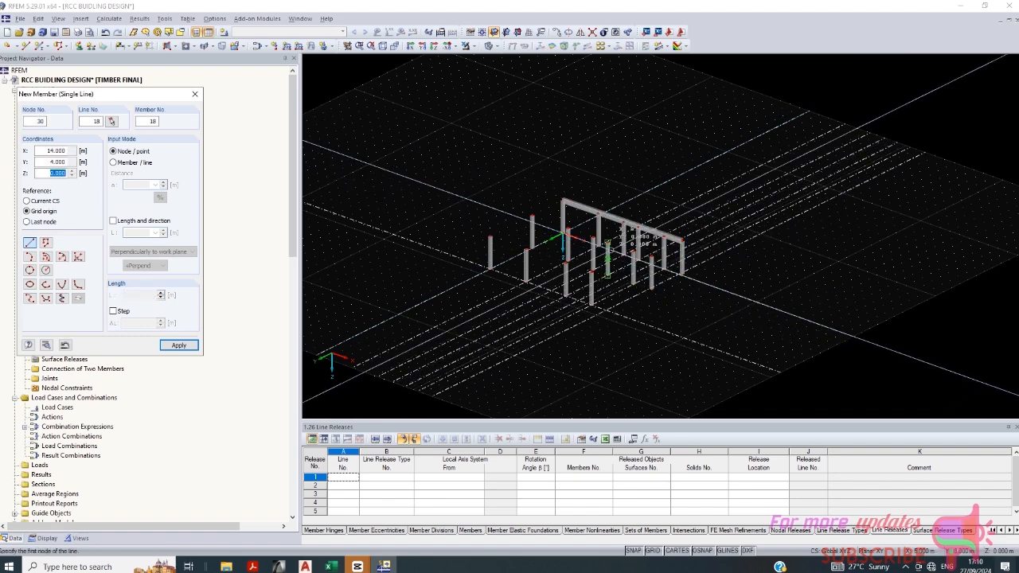
{"action": "scroll", "coordinate": [597, 245], "scroll_direction": "up", "scroll_amount": 1}
{"action": "left_click", "coordinate": [518, 209]}
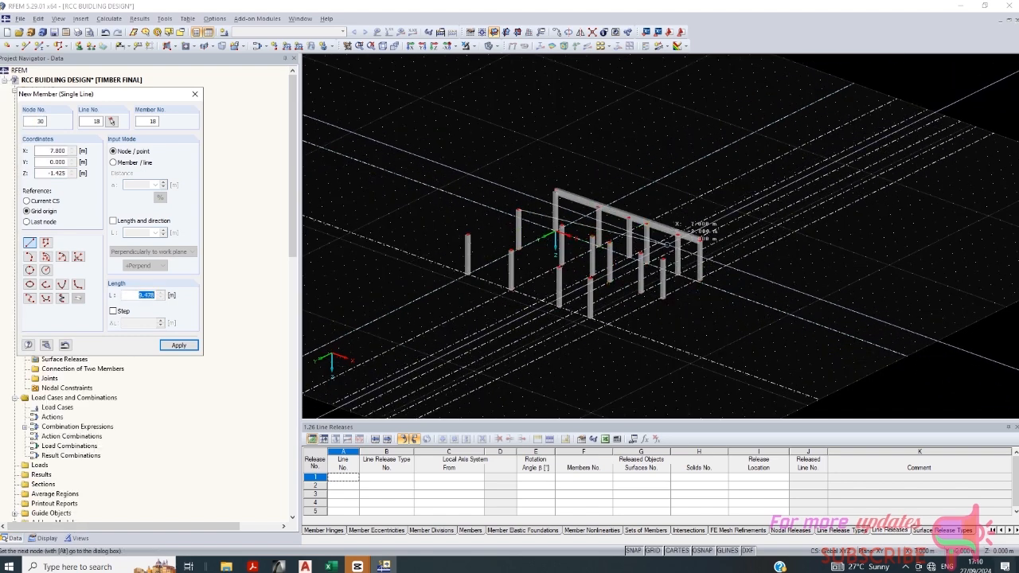
{"action": "left_click", "coordinate": [663, 256]}
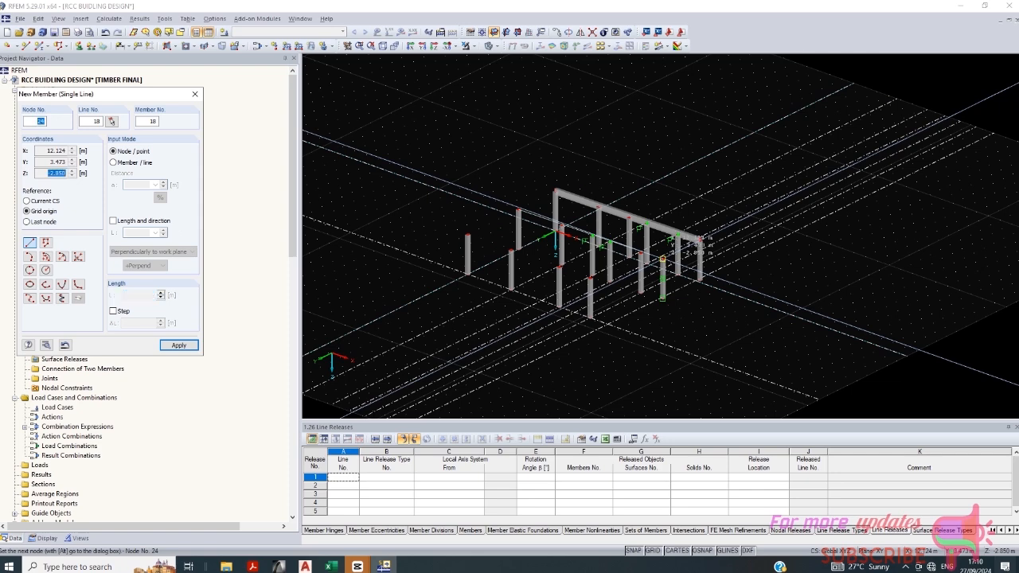
{"action": "left_click", "coordinate": [467, 235]}
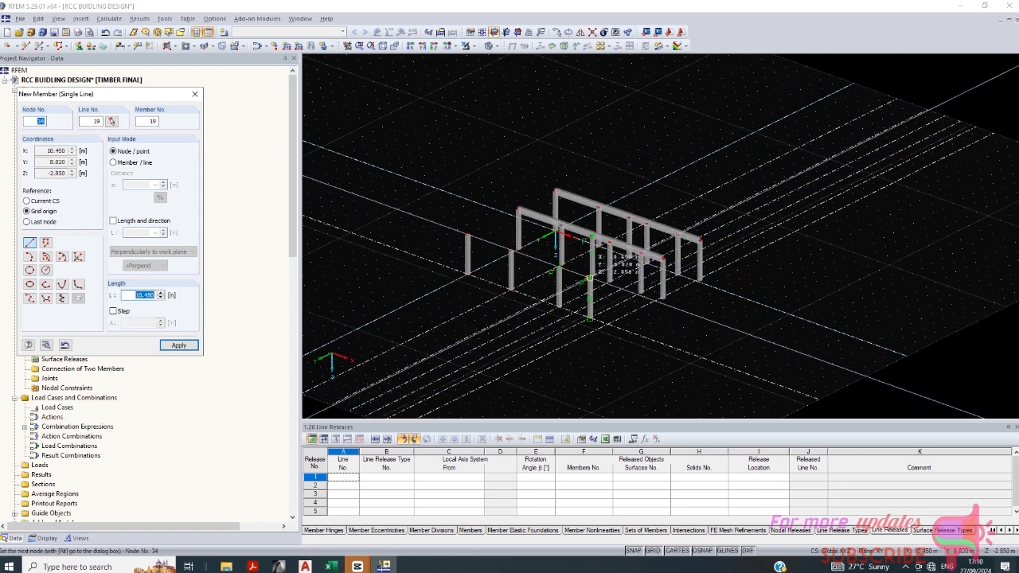
{"action": "left_click", "coordinate": [589, 278]}
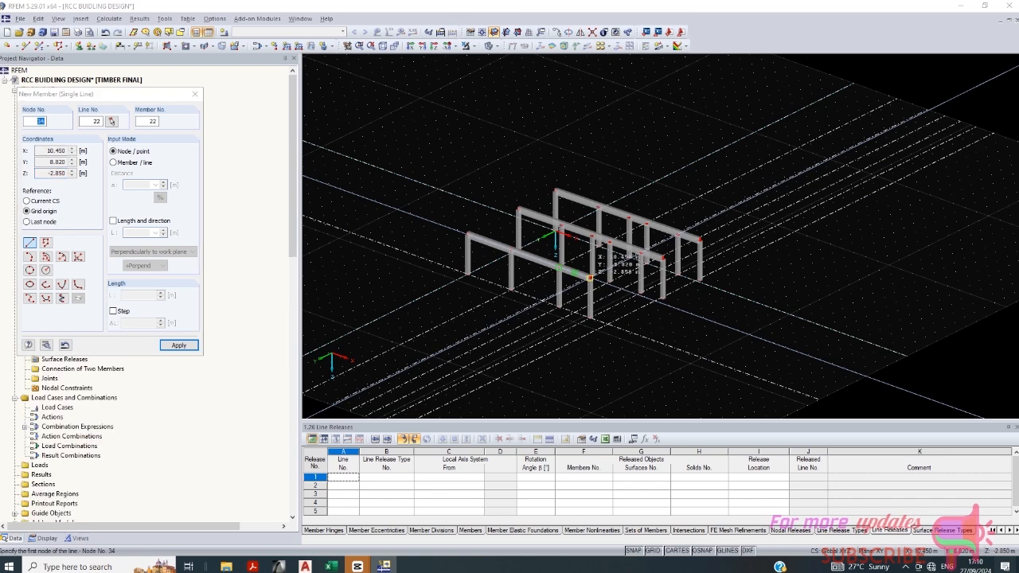
Step: Draw transverse beams from the tops of the front row's four columns towards the middle row
{"action": "left_click", "coordinate": [590, 277]}
{"action": "left_click", "coordinate": [641, 253]}
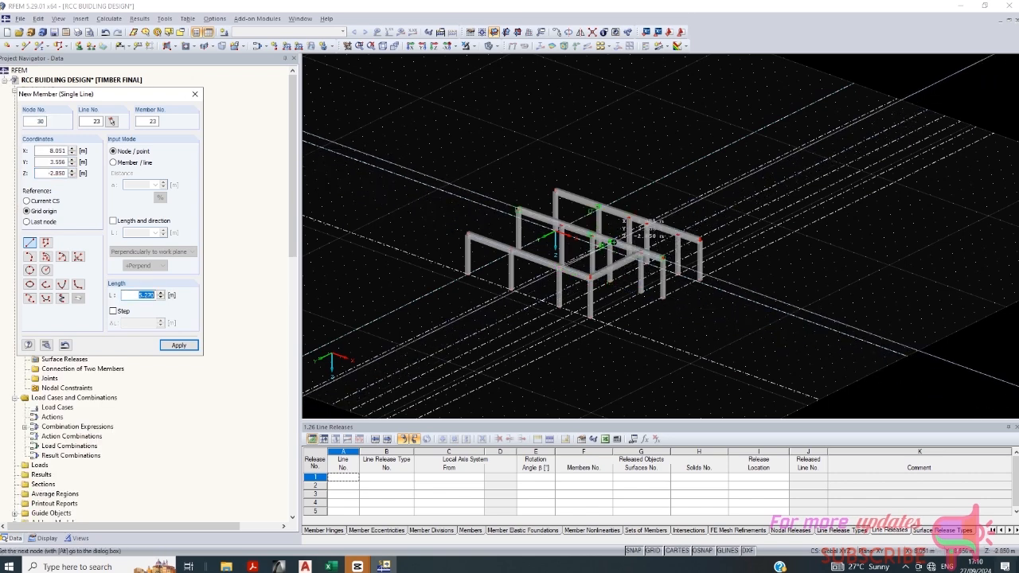
{"action": "left_click", "coordinate": [606, 242]}
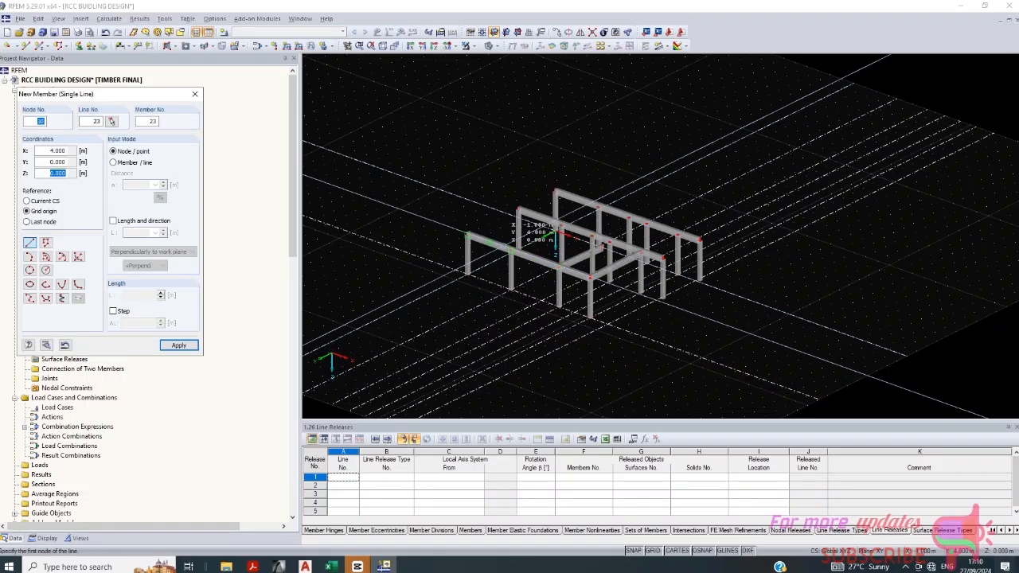
{"action": "left_click", "coordinate": [467, 235]}
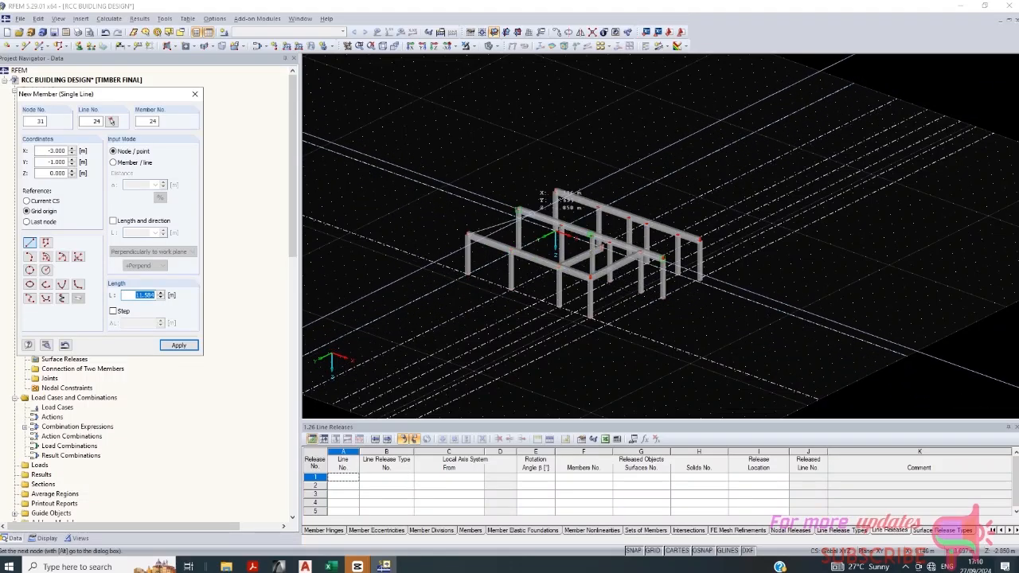
{"action": "left_click", "coordinate": [517, 210]}
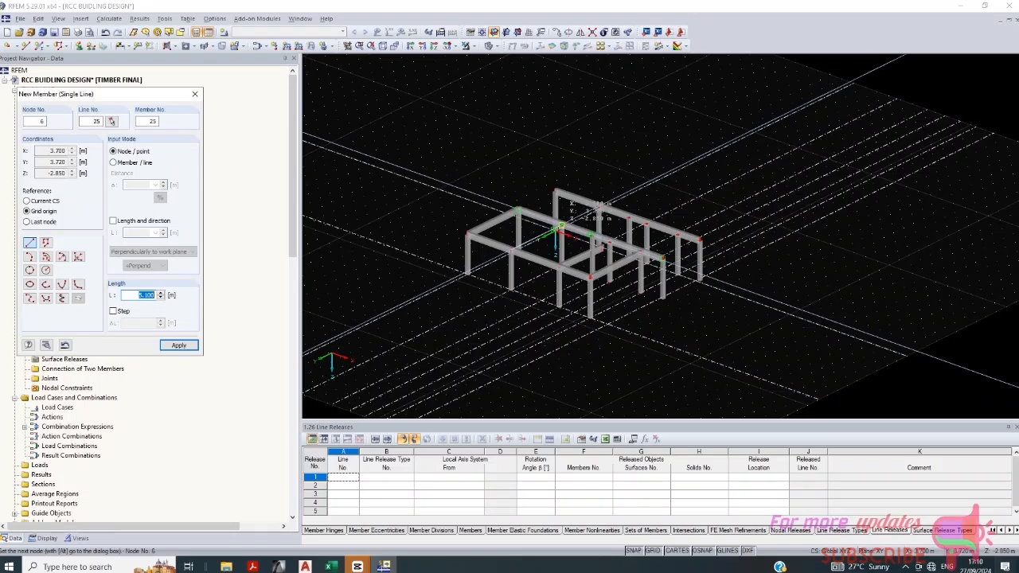
{"action": "left_click", "coordinate": [560, 226]}
Step: Draw transverse beams joining the middle row's third and fourth column tops to the matching back-row columns
{"action": "scroll", "coordinate": [590, 214], "scroll_direction": "up", "scroll_amount": 5}
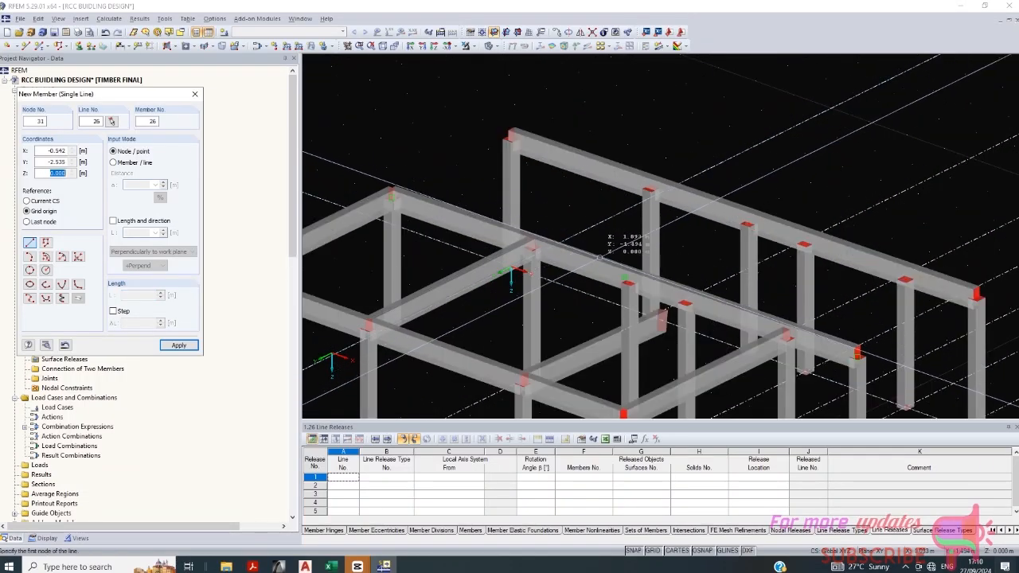
{"action": "left_click", "coordinate": [629, 283]}
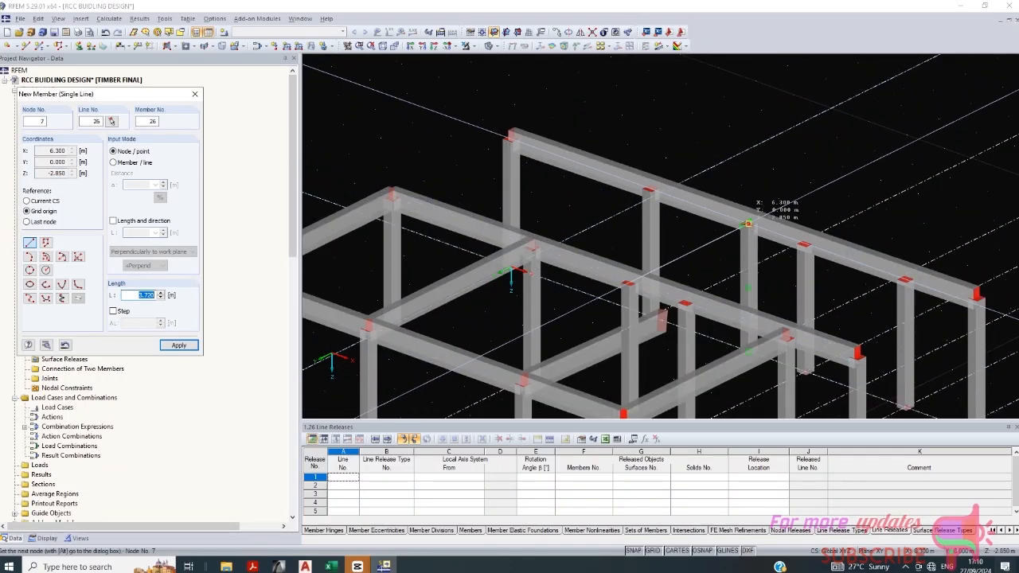
{"action": "left_click", "coordinate": [748, 224]}
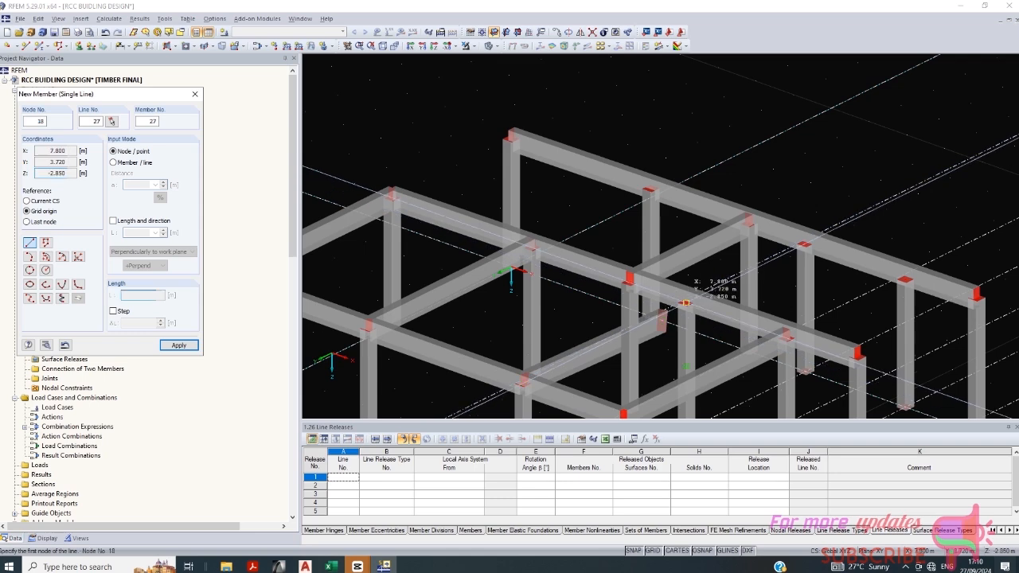
{"action": "left_click", "coordinate": [684, 303]}
{"action": "scroll", "coordinate": [685, 303], "scroll_direction": "up", "scroll_amount": 1}
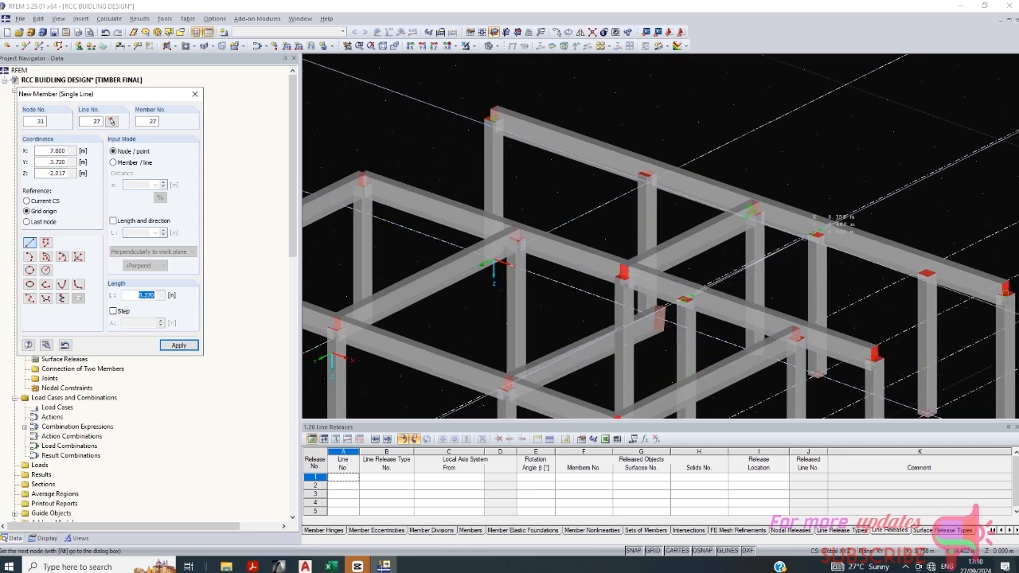
{"action": "left_click", "coordinate": [816, 233]}
{"action": "scroll", "coordinate": [816, 233], "scroll_direction": "down", "scroll_amount": 3}
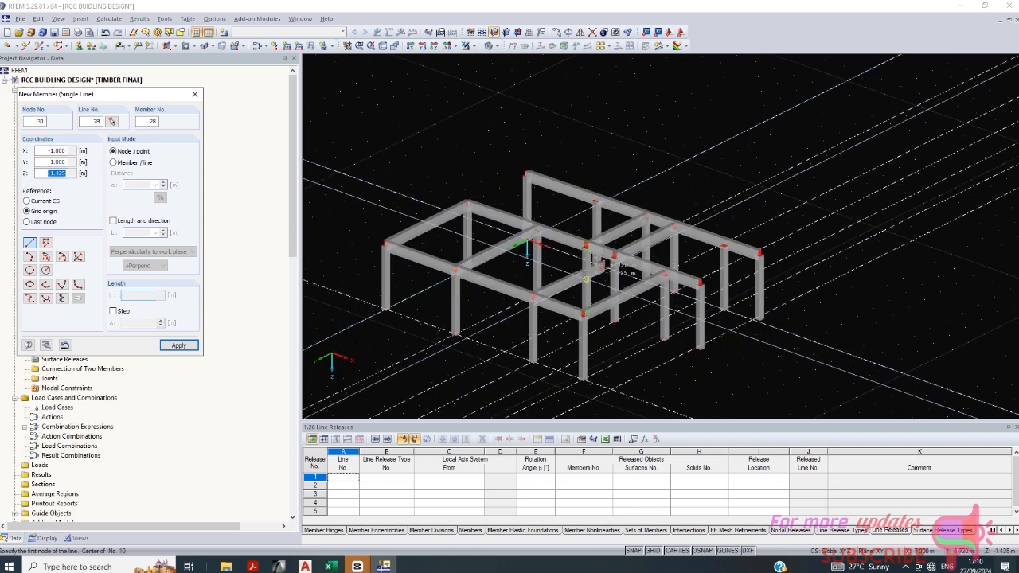
{"action": "scroll", "coordinate": [704, 281], "scroll_direction": "up", "scroll_amount": 2}
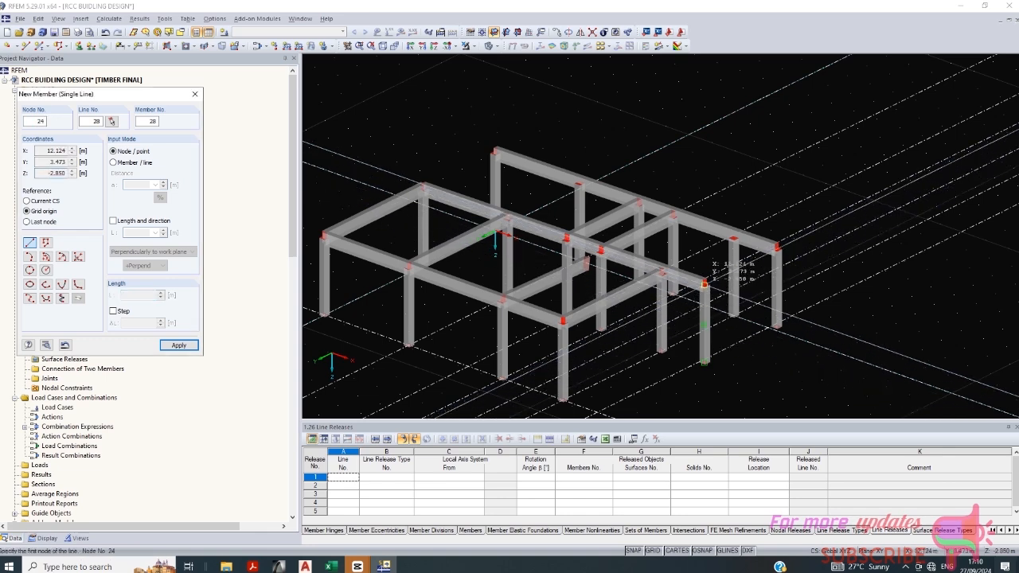
Step: Add four transverse beams between the middle and rear column rows, at X = 12.124, 10.450, 3.700 and 0.000 m
{"action": "left_click", "coordinate": [705, 283]}
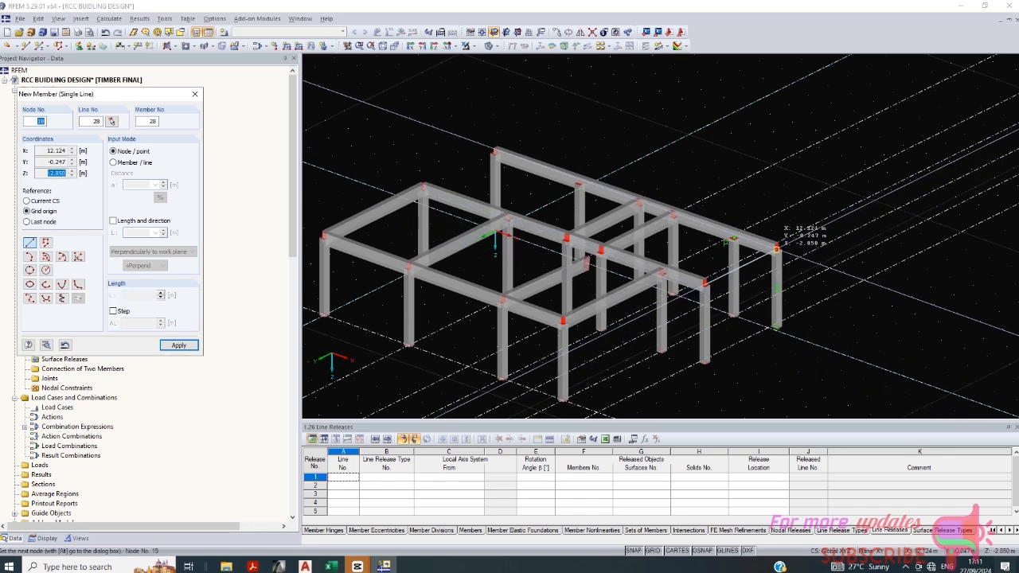
{"action": "left_click", "coordinate": [777, 249]}
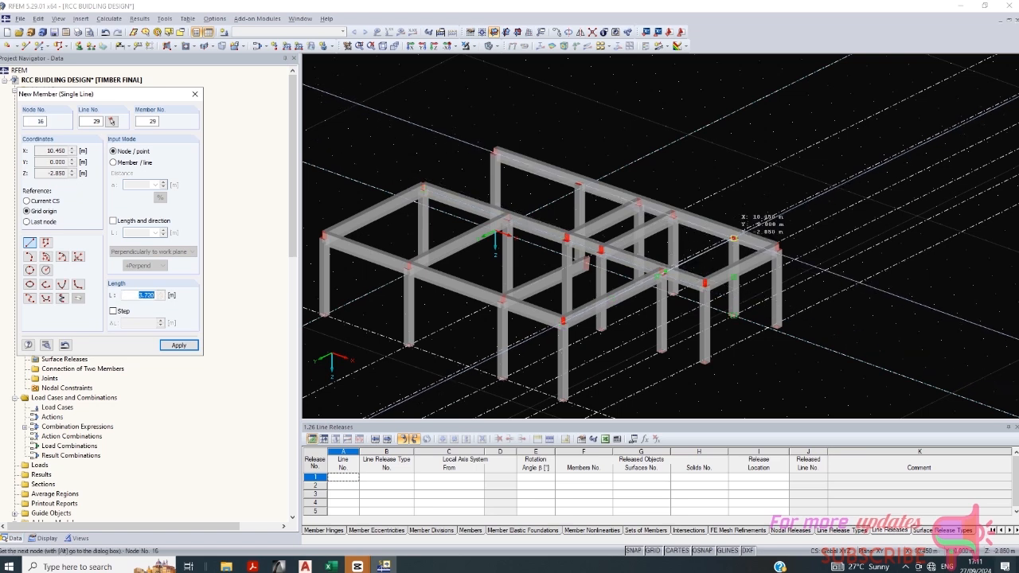
{"action": "left_click", "coordinate": [734, 237]}
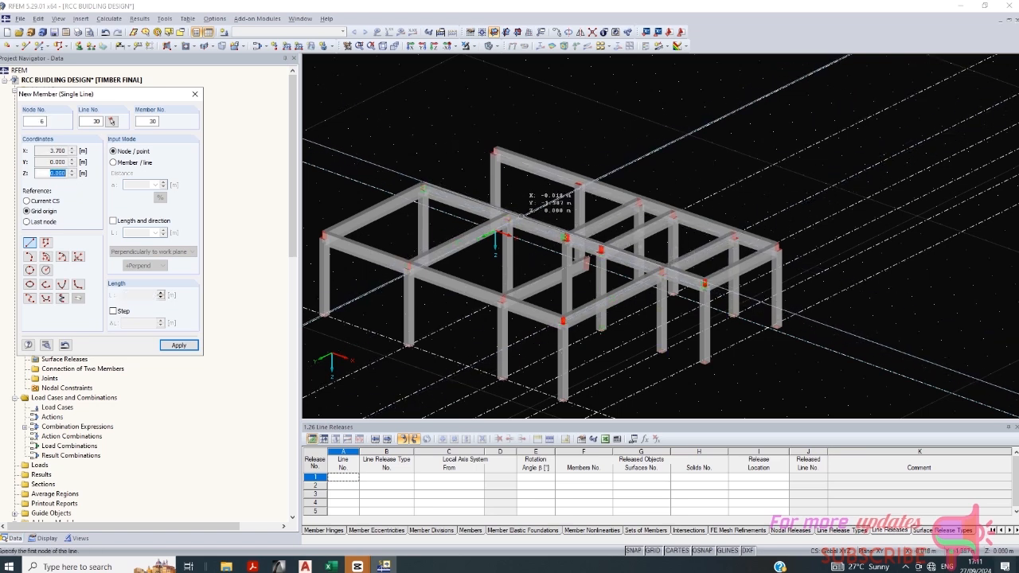
{"action": "left_click", "coordinate": [508, 218]}
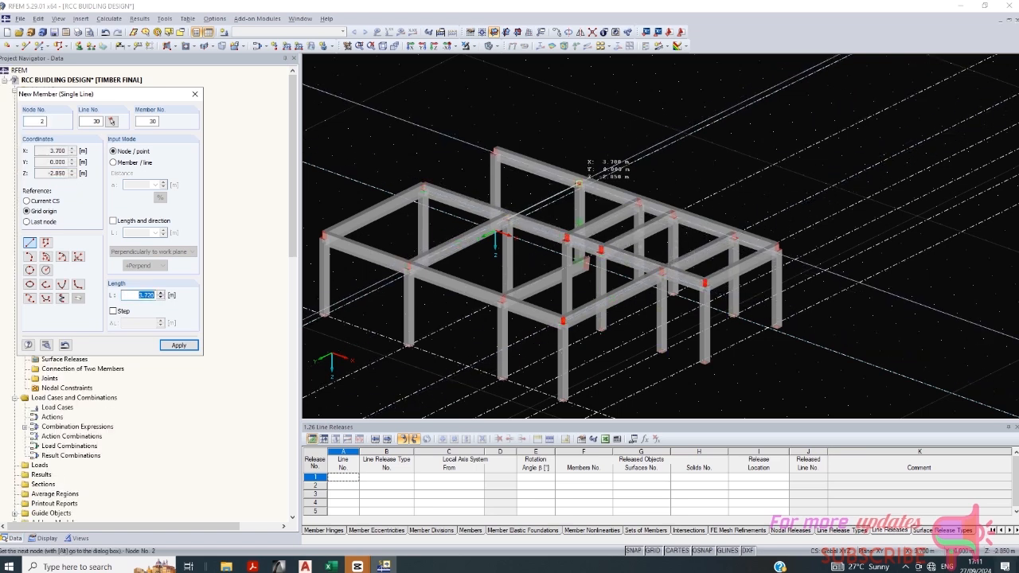
{"action": "left_click", "coordinate": [579, 183]}
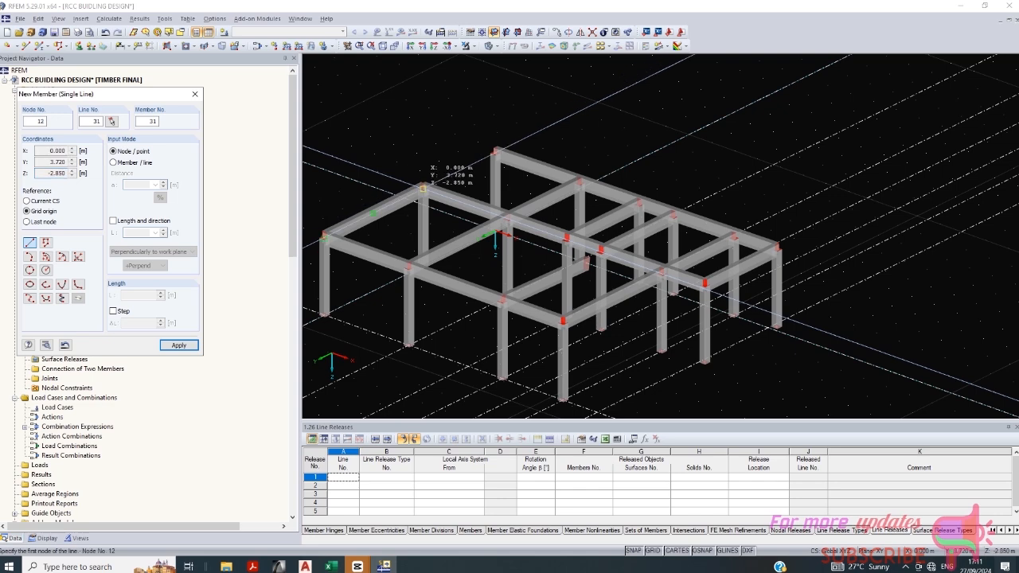
{"action": "left_click", "coordinate": [423, 188]}
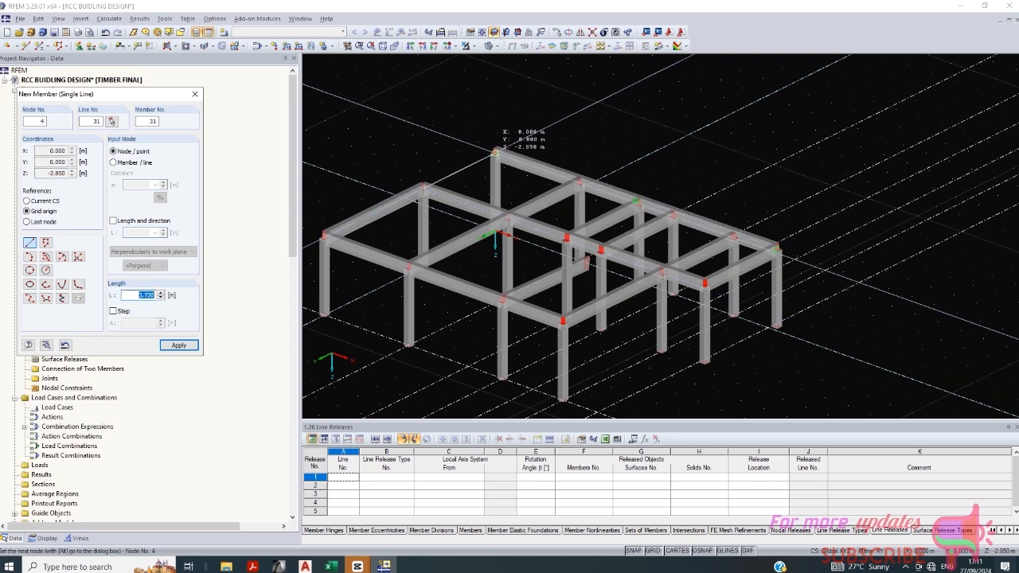
{"action": "left_click", "coordinate": [495, 151]}
{"action": "key", "text": "Escape"}
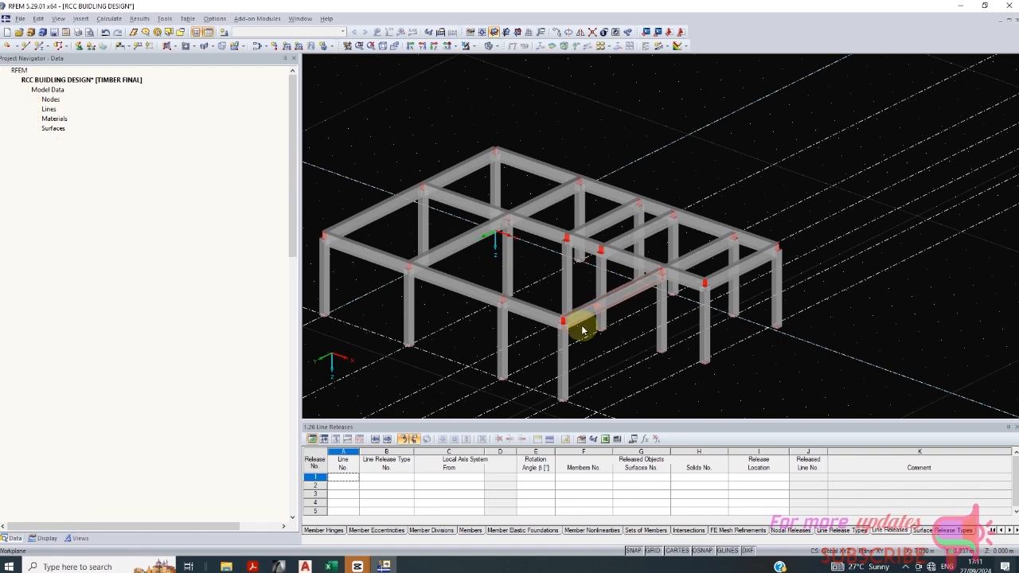
Step: Add a Rectangle 200/450 Concrete C20/25 beam at X = 7.800 m, from Y = 8.820 to Y = 3.720 m at roof level
{"action": "scroll", "coordinate": [568, 277], "scroll_direction": "up", "scroll_amount": 1}
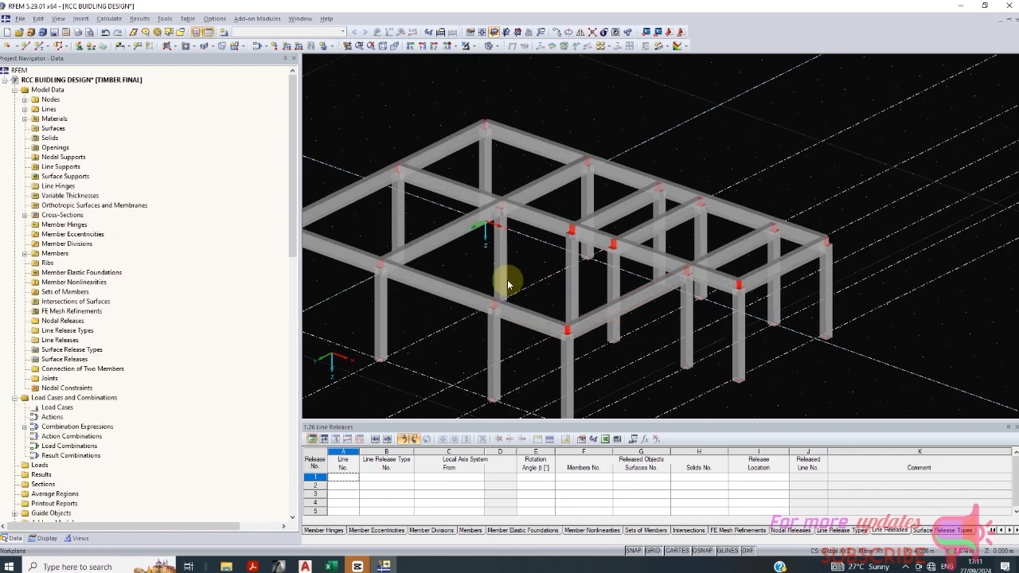
{"action": "left_click", "coordinate": [39, 46]}
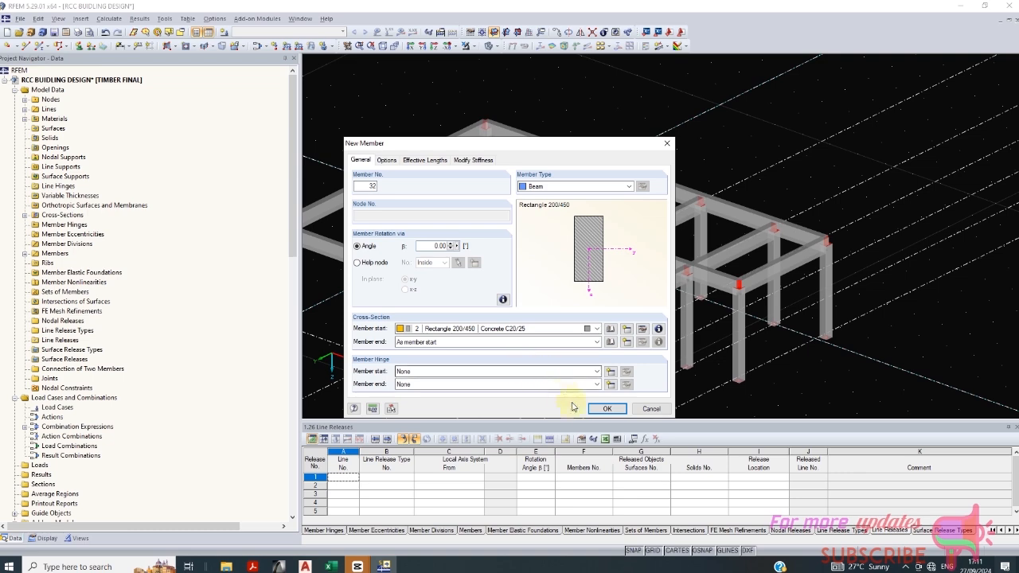
{"action": "left_click", "coordinate": [607, 408]}
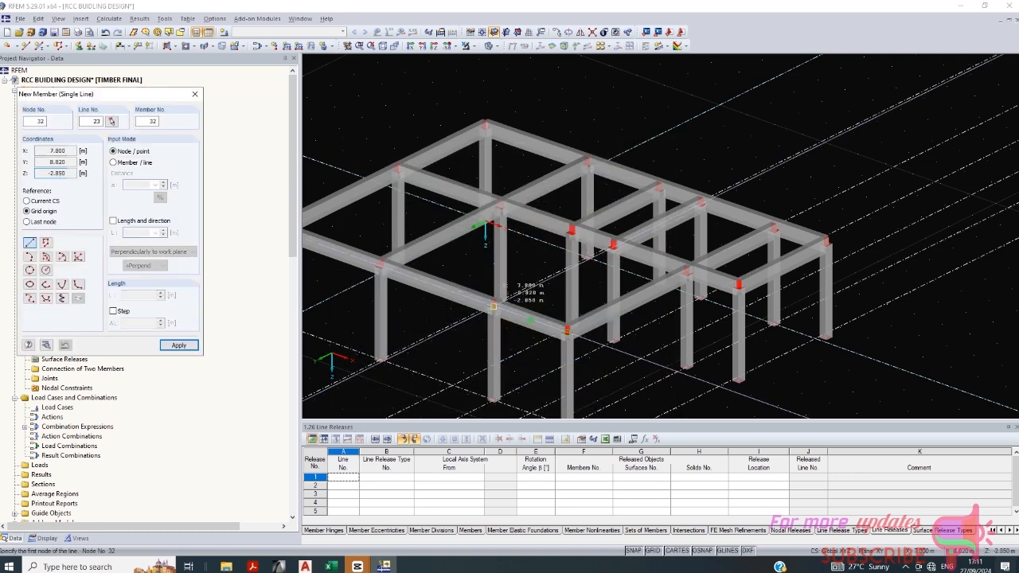
{"action": "left_click", "coordinate": [498, 307]}
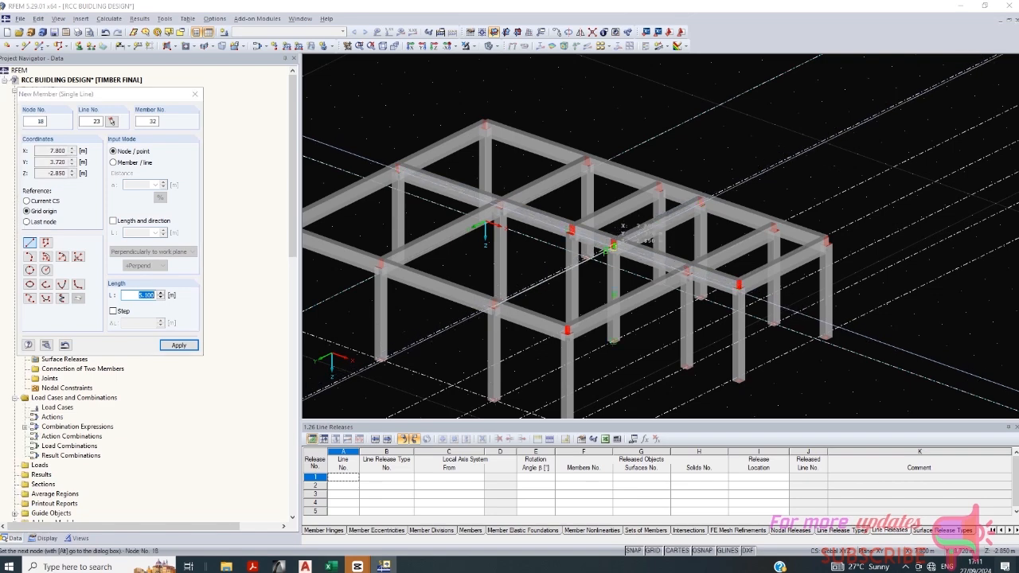
{"action": "left_click", "coordinate": [612, 247]}
{"action": "scroll", "coordinate": [626, 218], "scroll_direction": "down", "scroll_amount": 2}
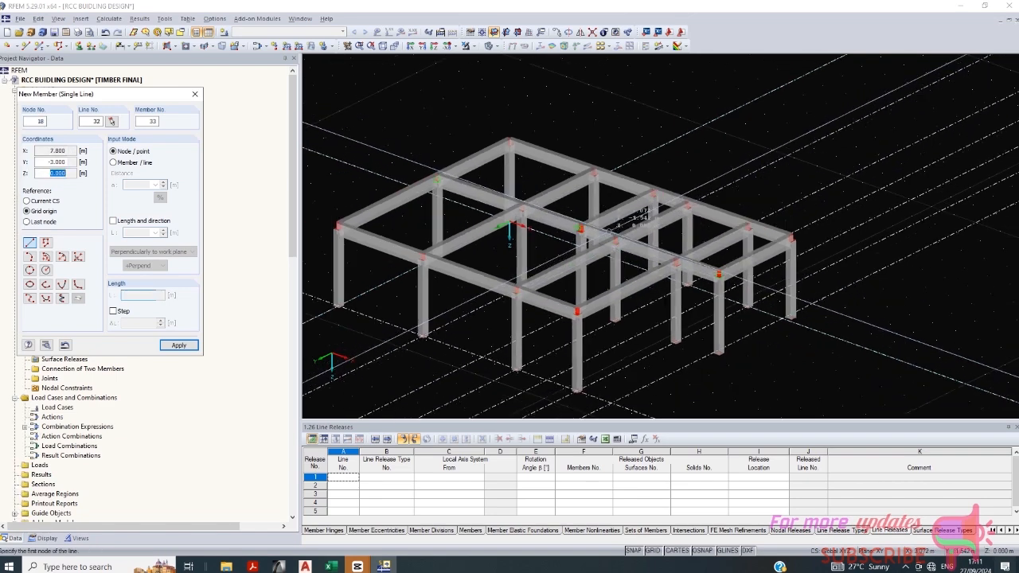
{"action": "left_click", "coordinate": [681, 352]}
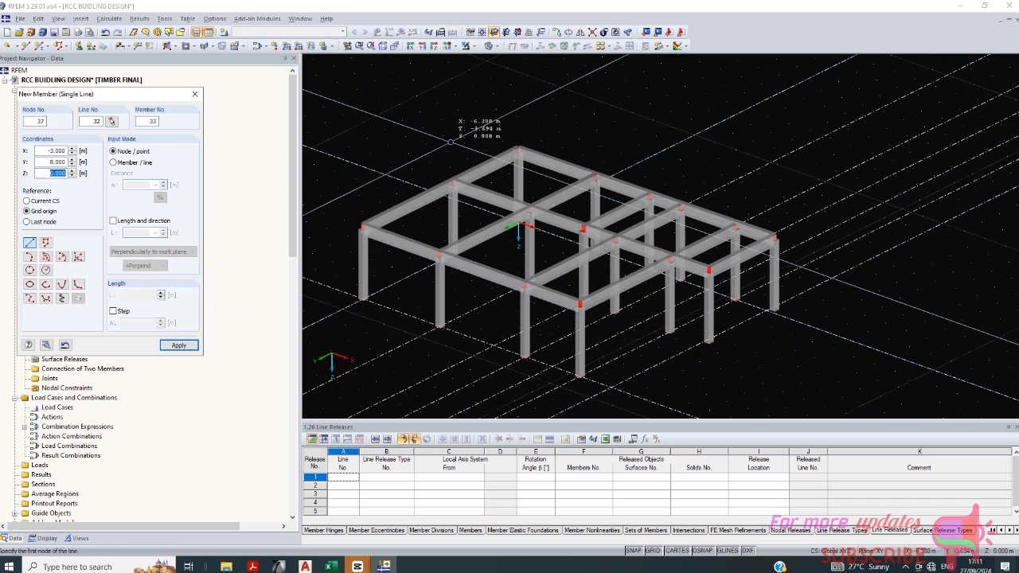
{"action": "key", "text": "Escape"}
{"action": "left_click", "coordinate": [194, 94]}
Step: Create a new nodal support definition with the Rigid support type, with the frame shown in side elevation
{"action": "scroll", "coordinate": [643, 343], "scroll_direction": "up", "scroll_amount": 3}
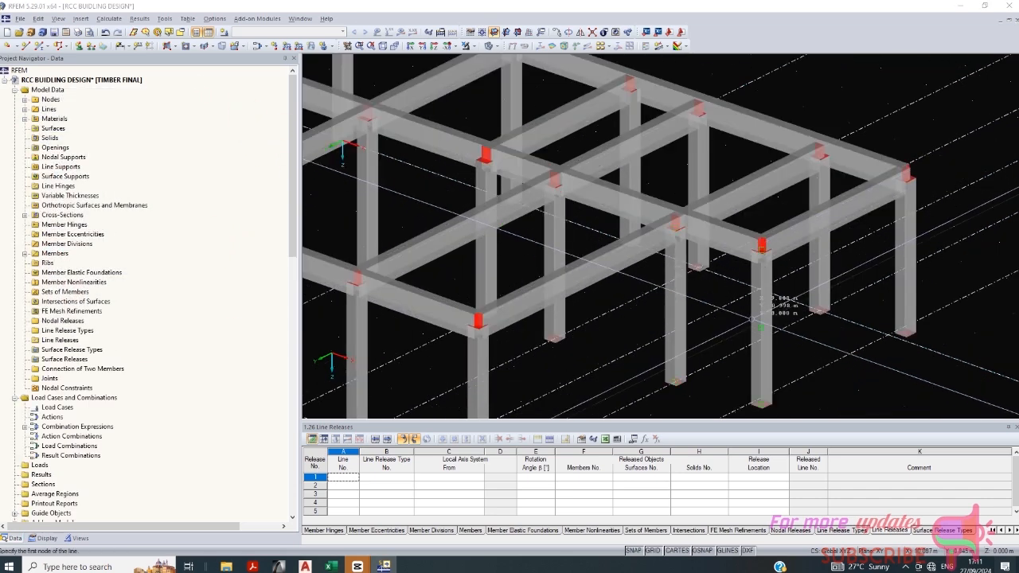
{"action": "scroll", "coordinate": [621, 286], "scroll_direction": "down", "scroll_amount": 1}
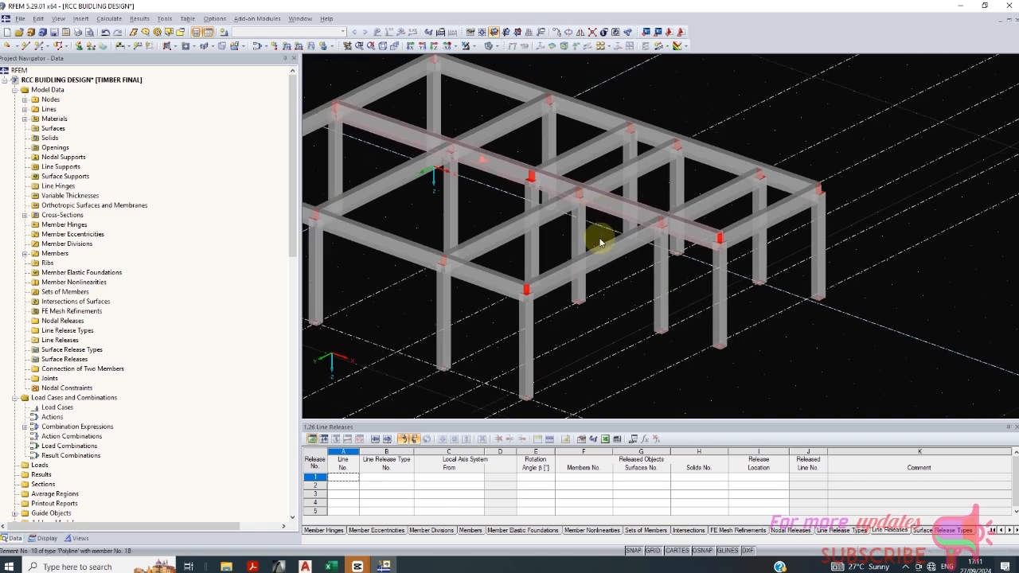
{"action": "scroll", "coordinate": [631, 196], "scroll_direction": "up", "scroll_amount": 3}
{"action": "scroll", "coordinate": [621, 215], "scroll_direction": "down", "scroll_amount": 4}
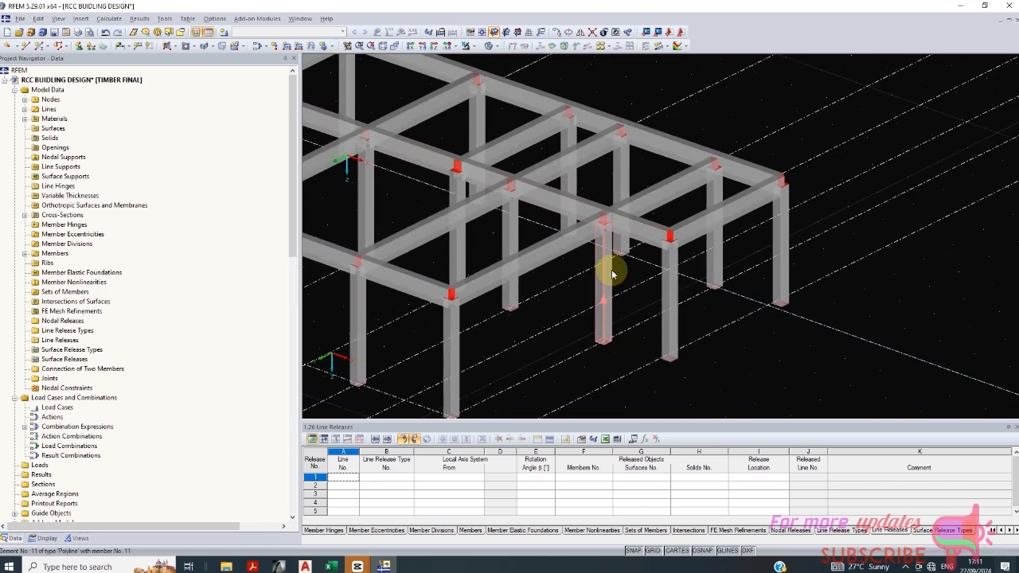
{"action": "middle_click_drag", "start_coordinate": [623, 310], "coordinate": [749, 360], "text": "ctrl"}
{"action": "scroll", "coordinate": [752, 334], "scroll_direction": "down", "scroll_amount": 3}
{"action": "middle_click_drag", "start_coordinate": [757, 312], "coordinate": [682, 205], "text": "ctrl"}
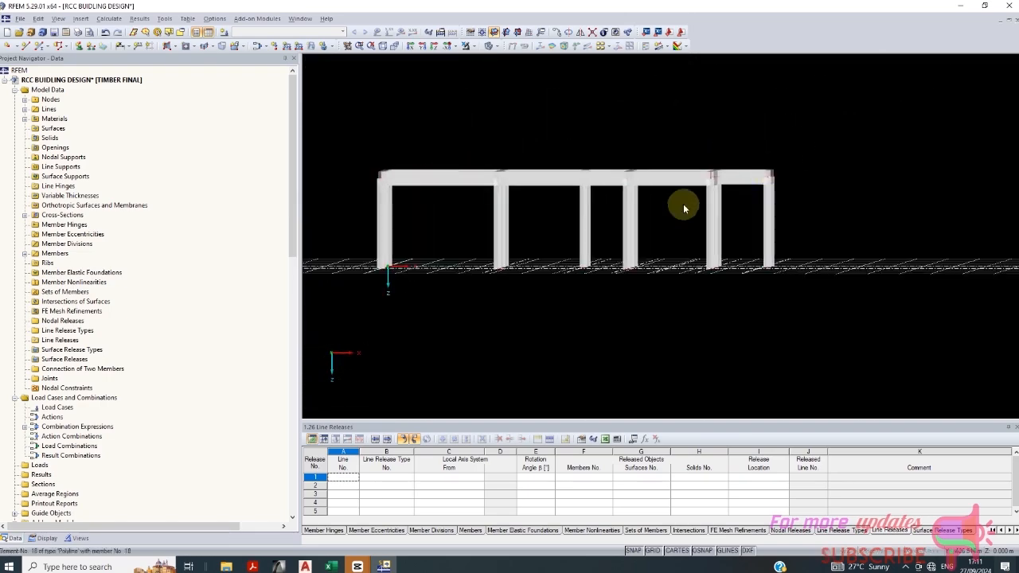
{"action": "left_click", "coordinate": [80, 19]}
{"action": "mouse_move", "coordinate": [97, 33]}
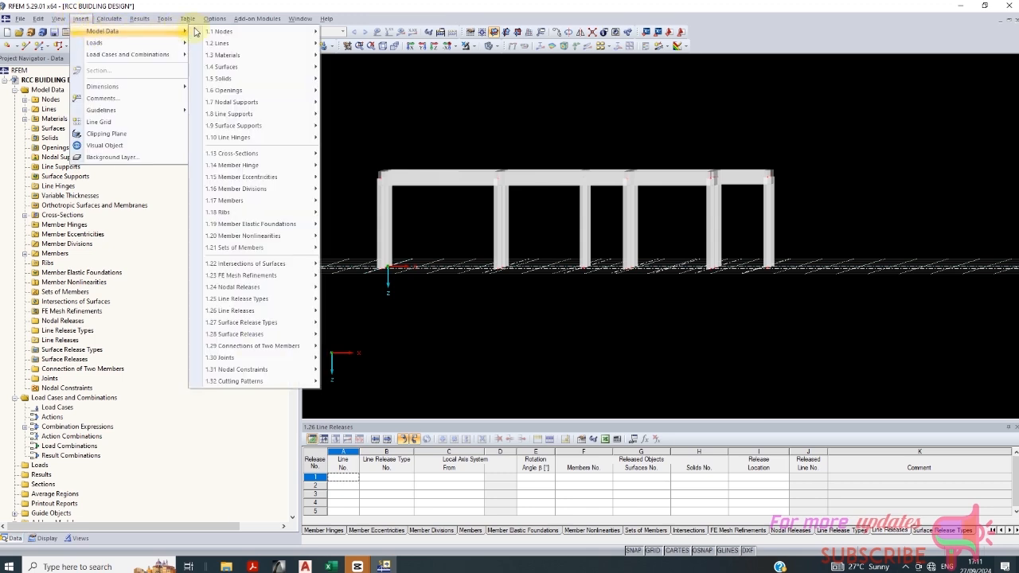
{"action": "mouse_move", "coordinate": [257, 108]}
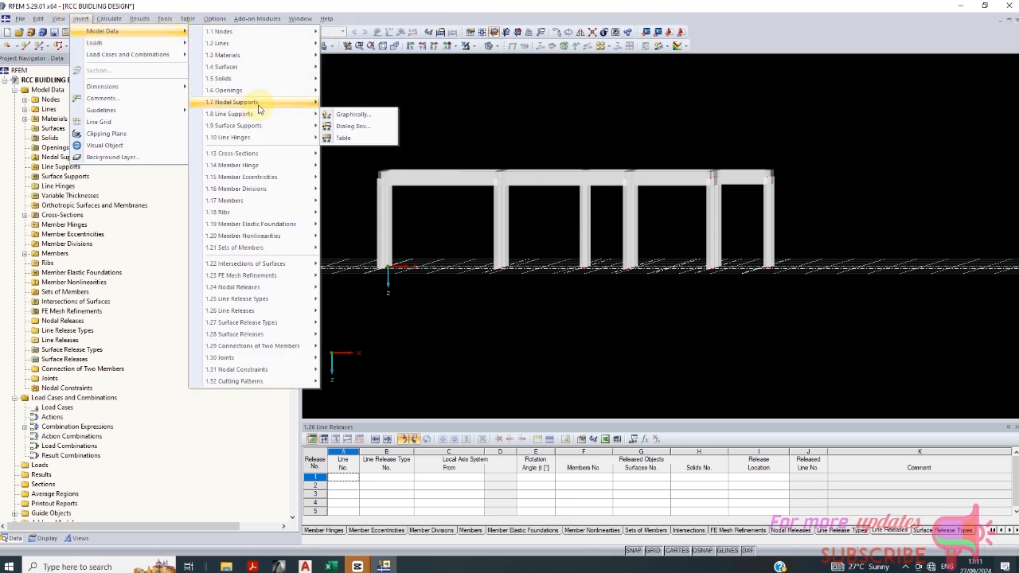
{"action": "left_click", "coordinate": [353, 126]}
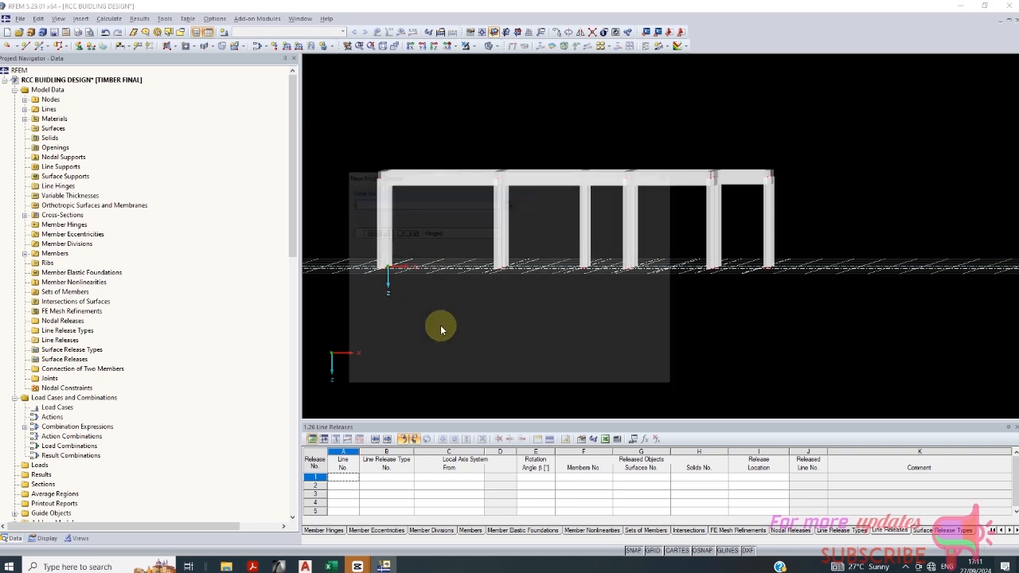
{"action": "left_click", "coordinate": [499, 233]}
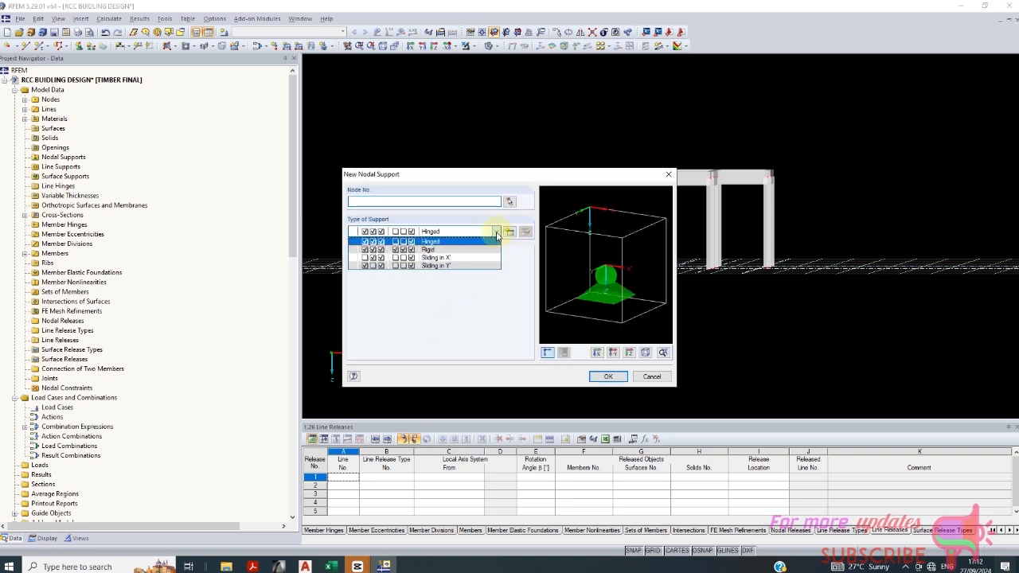
{"action": "left_click", "coordinate": [473, 250]}
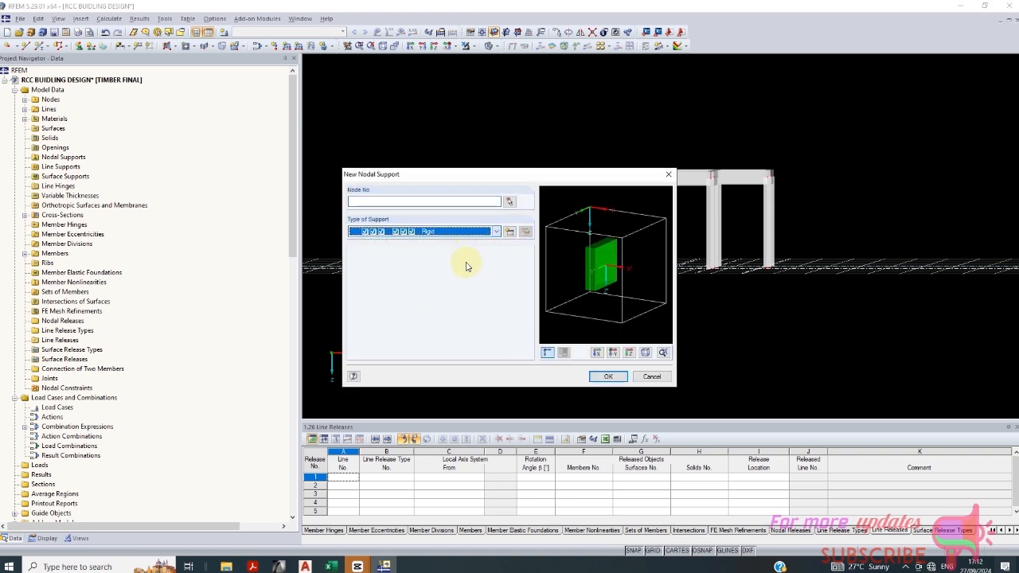
{"action": "left_click", "coordinate": [608, 377]}
{"action": "left_click", "coordinate": [509, 301]}
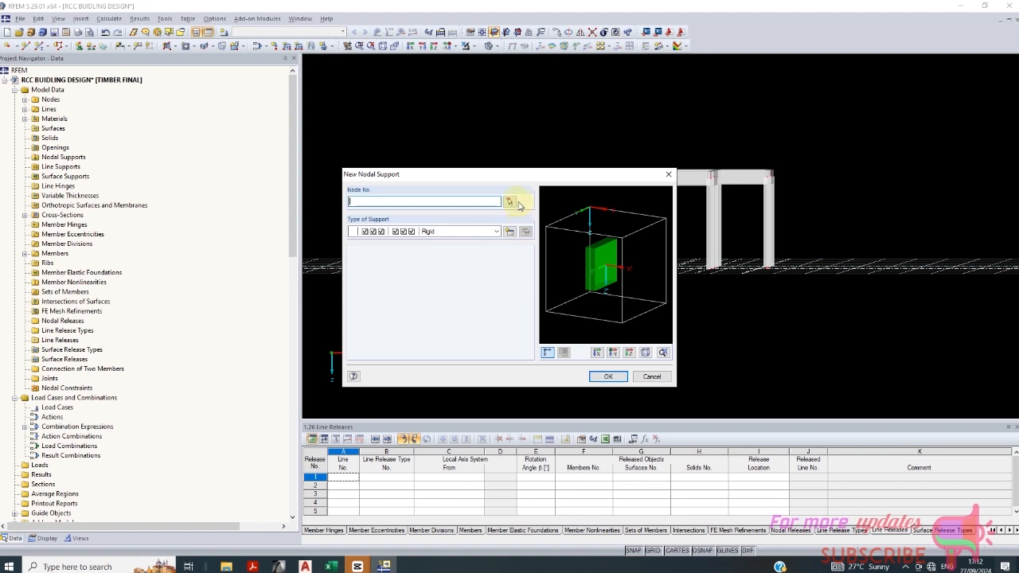
Step: Select all nodes at the column bases and assign the rigid support to them
{"action": "left_click", "coordinate": [508, 203]}
{"action": "left_click_drag", "start_coordinate": [354, 227], "coordinate": [906, 325]}
{"action": "left_click", "coordinate": [122, 102]}
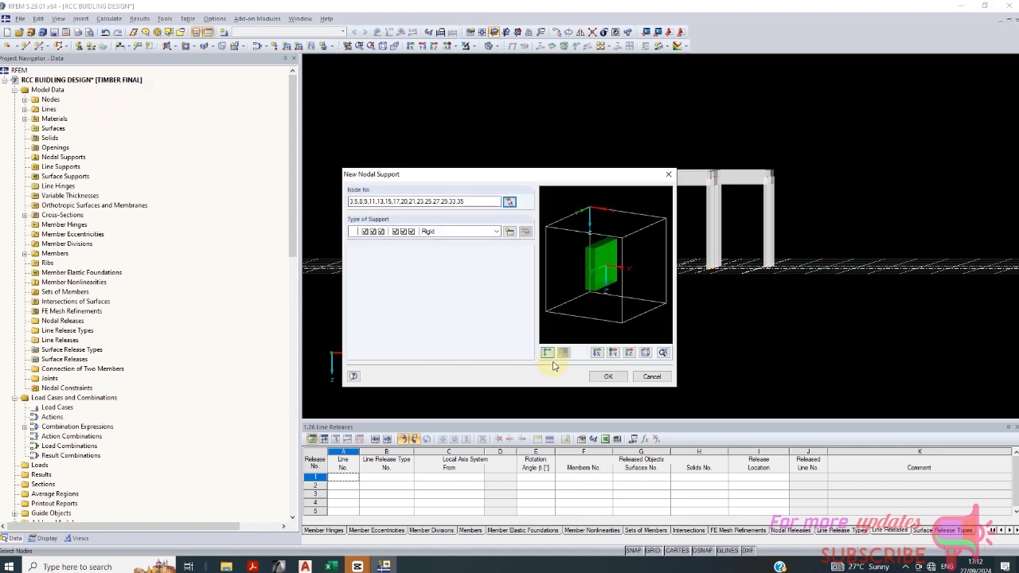
{"action": "left_click", "coordinate": [609, 378]}
Step: Set up a new polygonal surface in Concrete C20/25 with a constant thickness of 150 mm and Standard stiffness
{"action": "middle_click_drag", "start_coordinate": [621, 346], "coordinate": [549, 327], "text": "ctrl"}
{"action": "scroll", "coordinate": [551, 320], "scroll_direction": "down", "scroll_amount": 2}
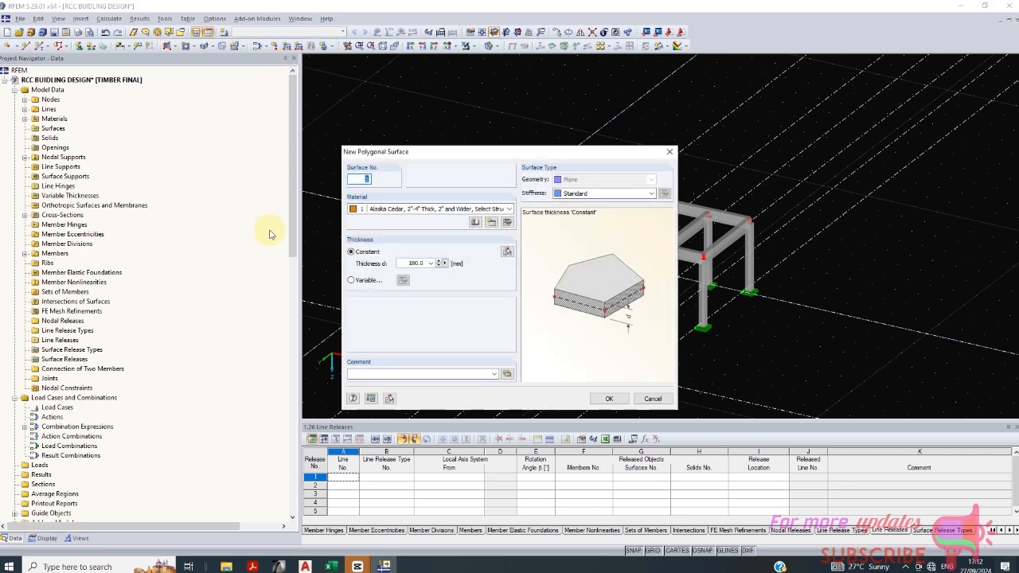
{"action": "left_click", "coordinate": [511, 209]}
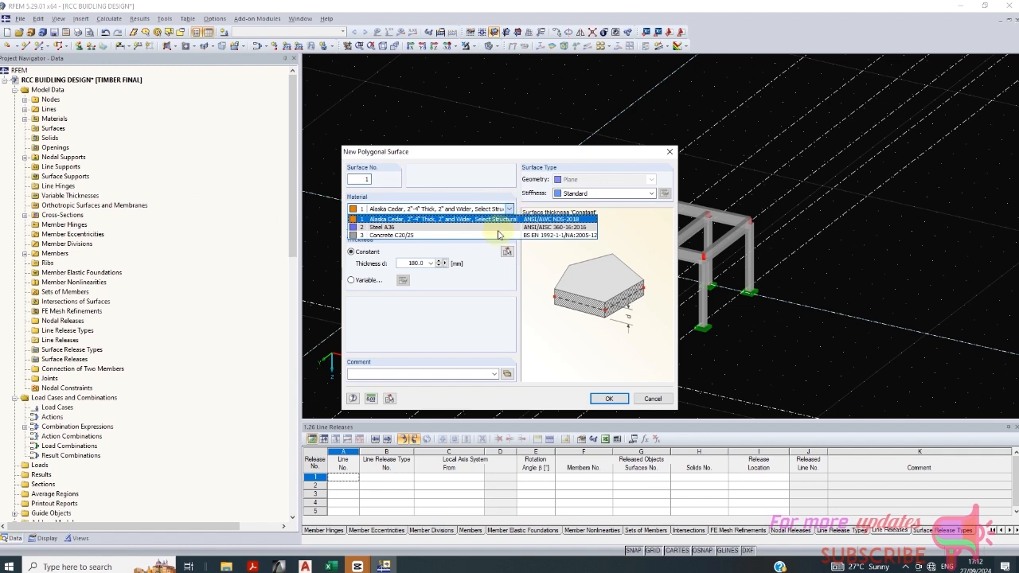
{"action": "left_click", "coordinate": [499, 235]}
{"action": "left_click", "coordinate": [415, 264]}
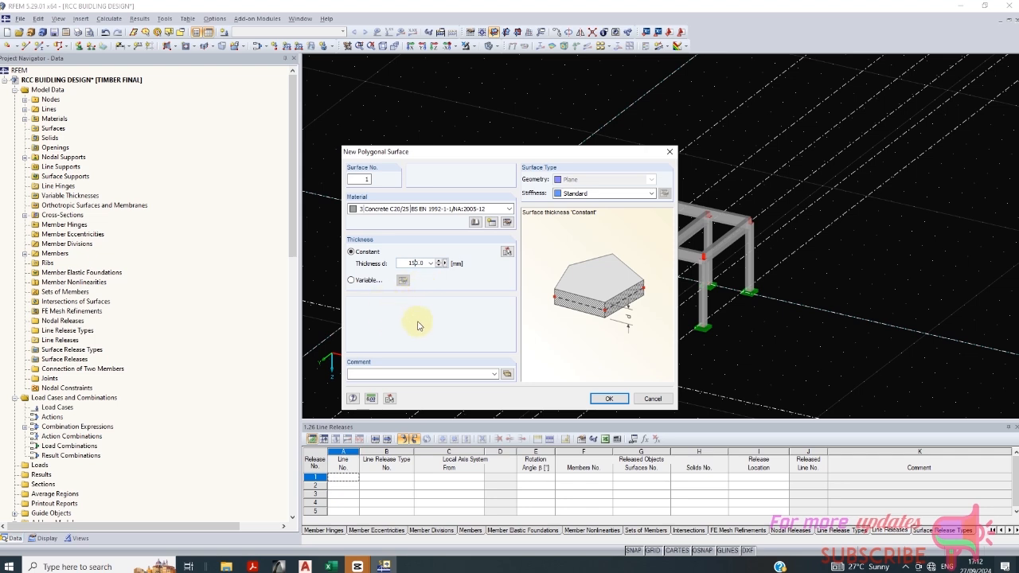
{"action": "left_click", "coordinate": [629, 196]}
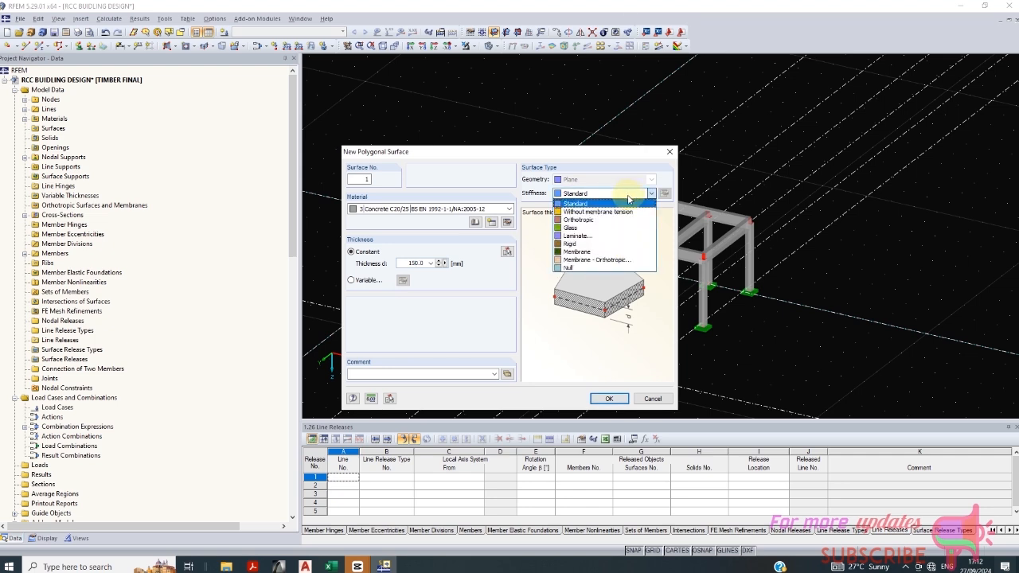
{"action": "left_click", "coordinate": [628, 198]}
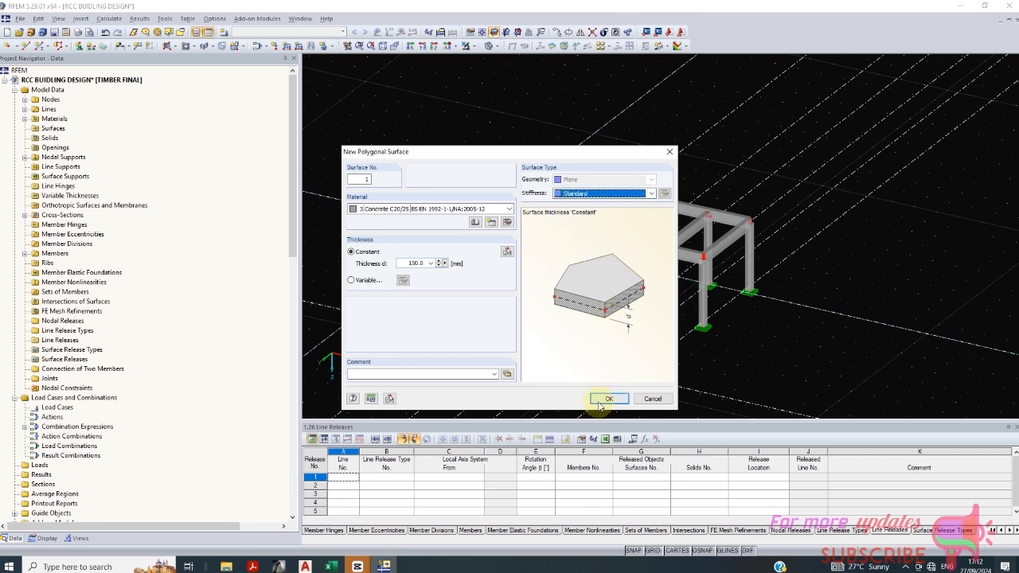
{"action": "left_click", "coordinate": [609, 400]}
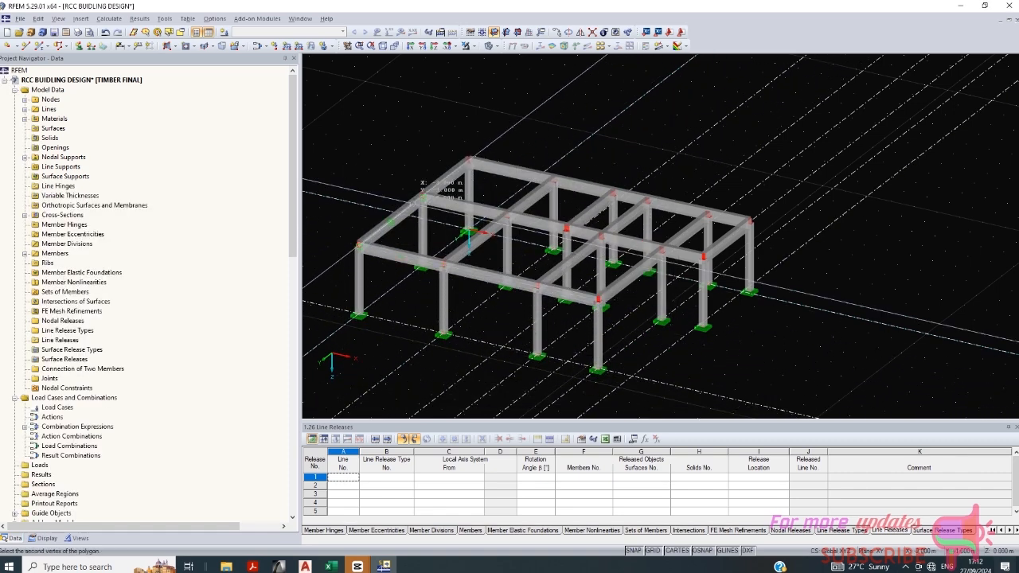
Step: Outline the polygonal slab over the corner roof bay between X = 0 and 3.700 m, using the beam intersection nodes
{"action": "left_click", "coordinate": [359, 243]}
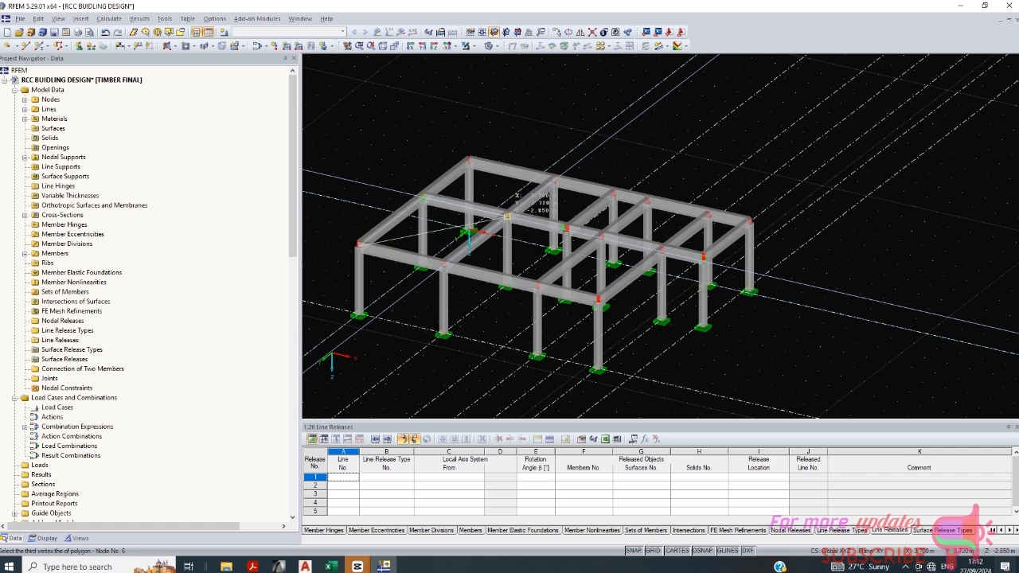
{"action": "left_click", "coordinate": [507, 216]}
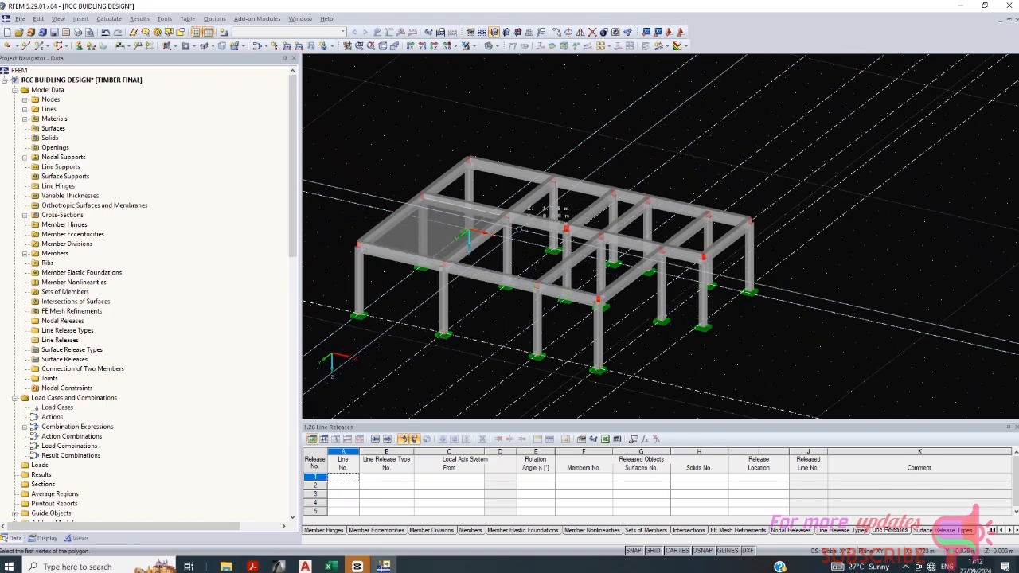
{"action": "left_click", "coordinate": [360, 246]}
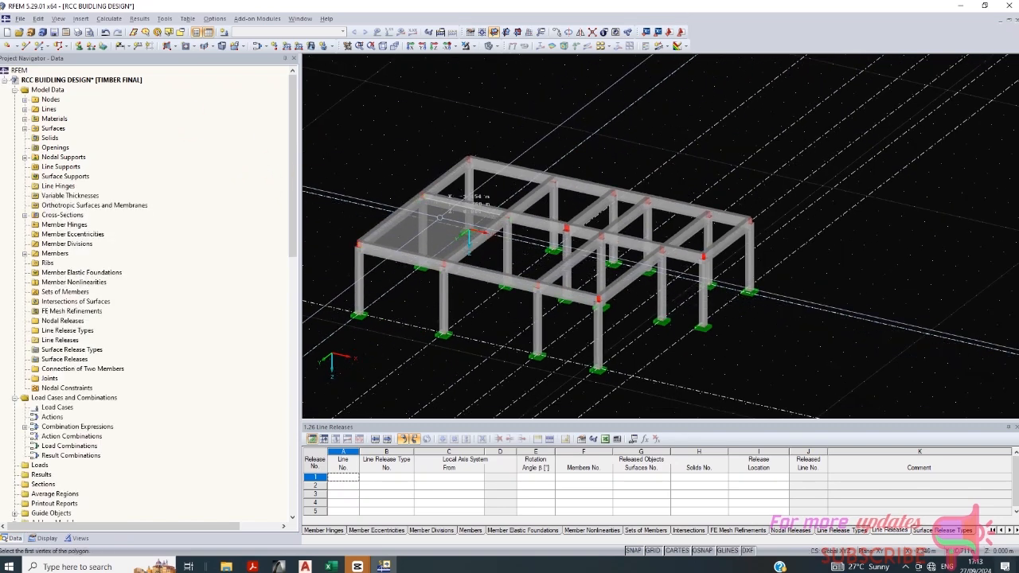
Step: Draw rectangular slab surfaces over the two remaining bays of the front roof row, snapping to opposite beam intersection nodes
{"action": "left_click", "coordinate": [175, 46]}
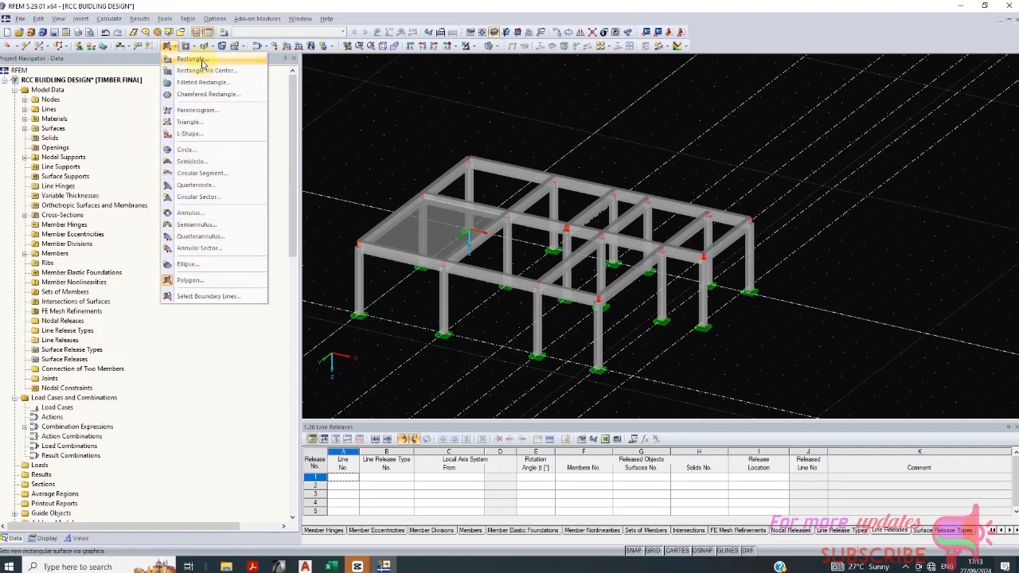
{"action": "left_click", "coordinate": [201, 61]}
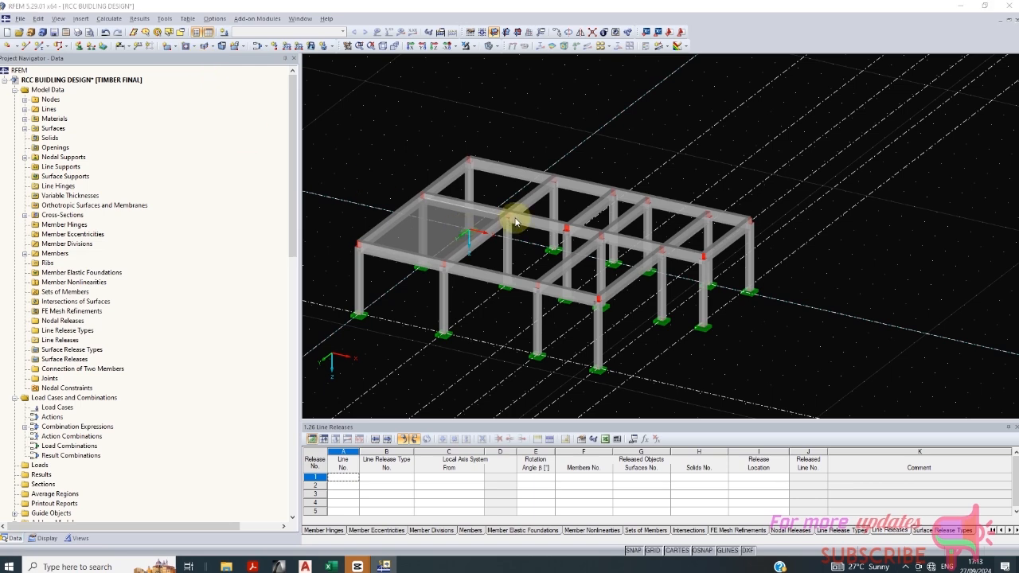
{"action": "left_click", "coordinate": [611, 404]}
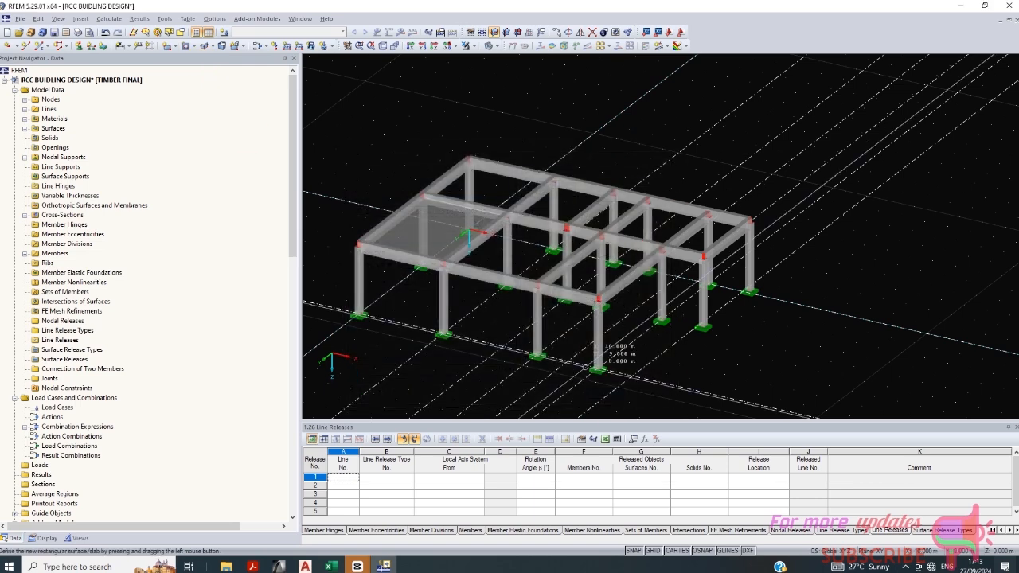
{"action": "left_click", "coordinate": [509, 213]}
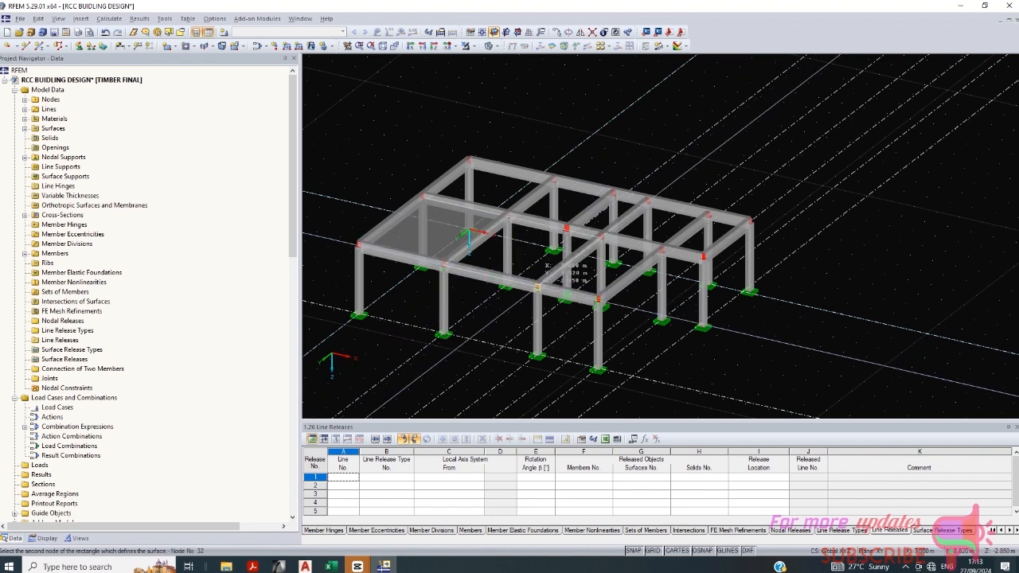
{"action": "left_click", "coordinate": [537, 286]}
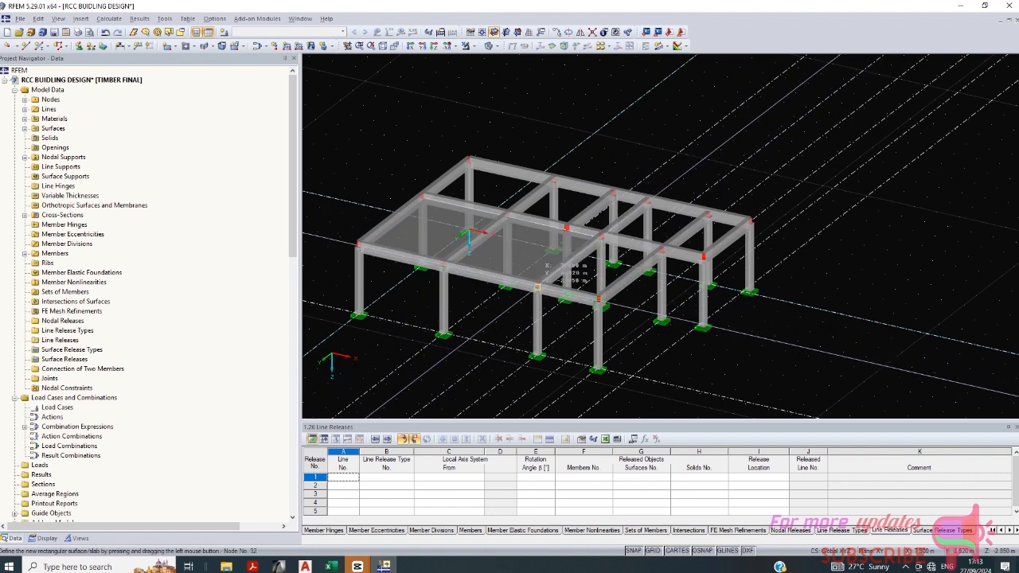
{"action": "left_click", "coordinate": [537, 286]}
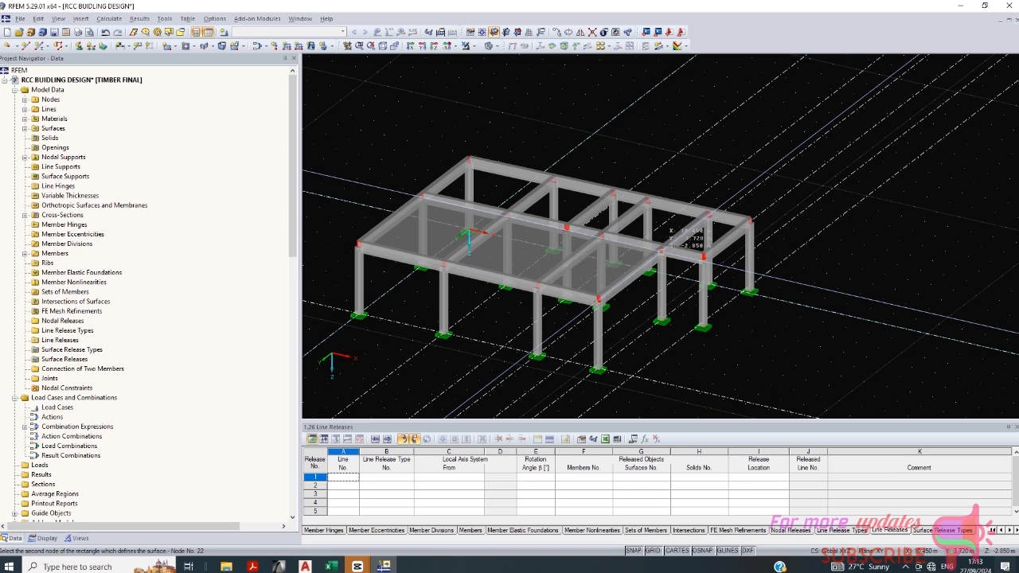
{"action": "left_click", "coordinate": [661, 250]}
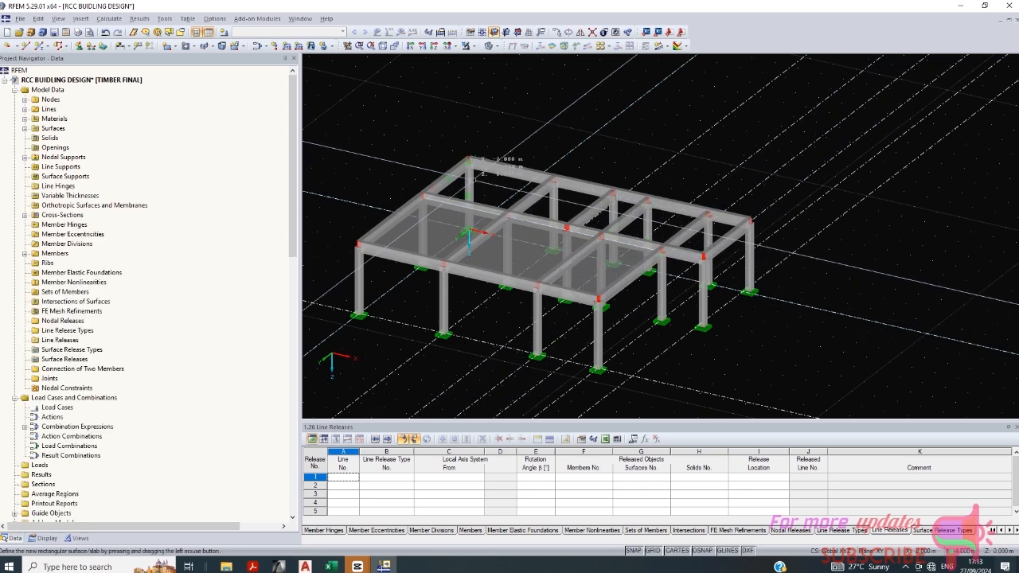
Step: Cover the bays of the back roof row with rectangular slab surfaces, snapping to the beam intersection nodes
{"action": "left_click", "coordinate": [468, 162]}
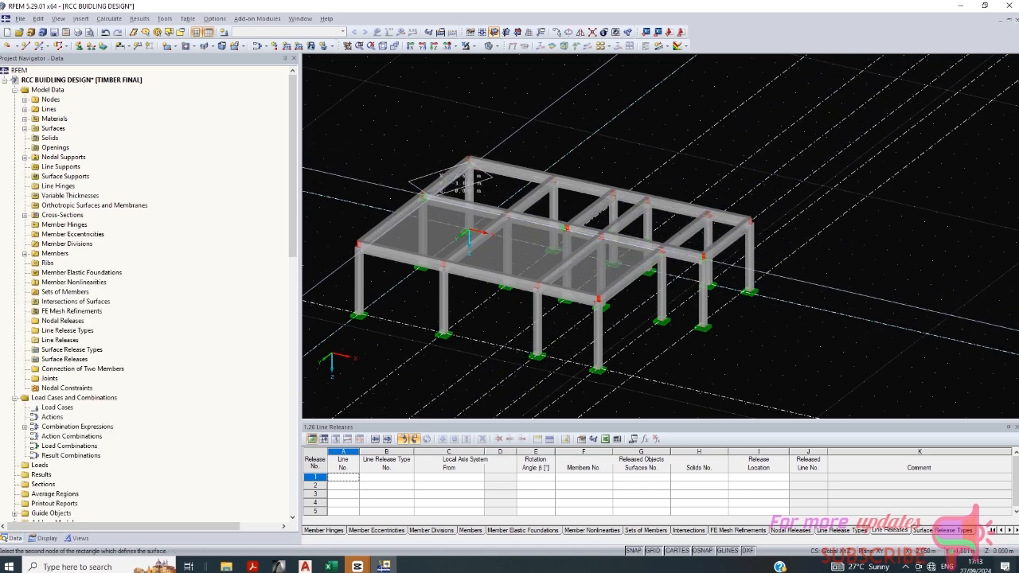
{"action": "left_click", "coordinate": [507, 215]}
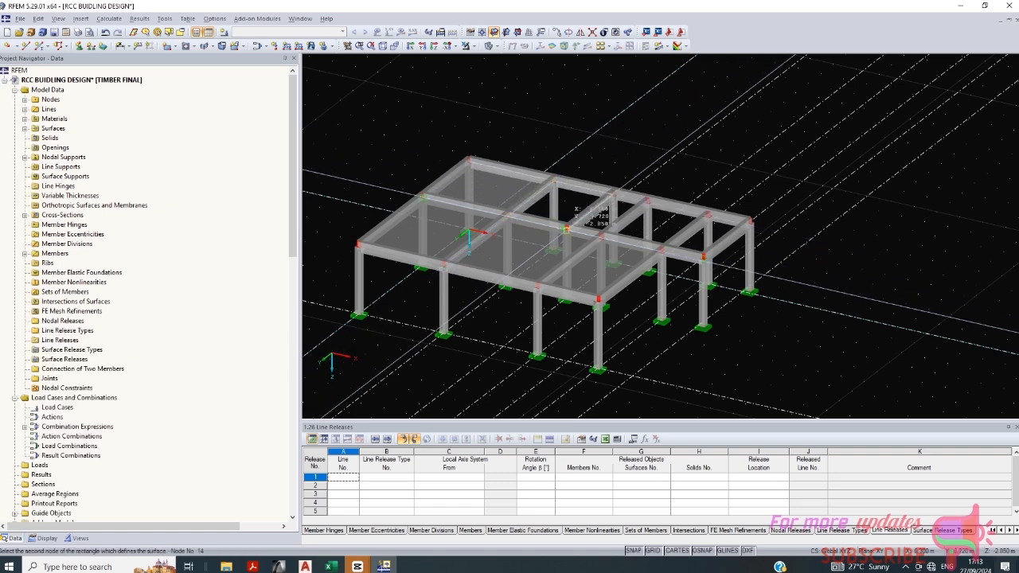
{"action": "left_click", "coordinate": [612, 193]}
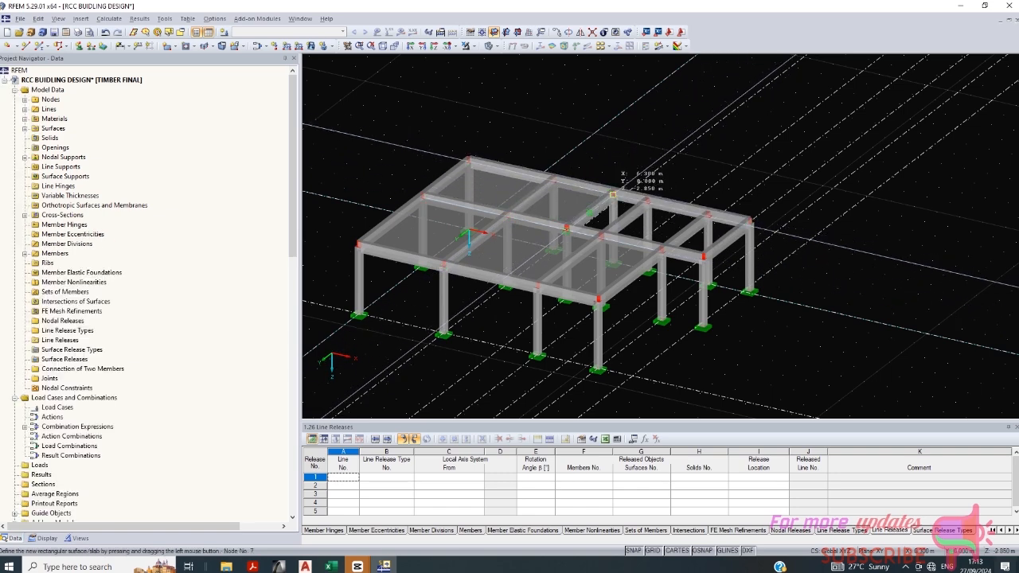
{"action": "left_click", "coordinate": [601, 237]}
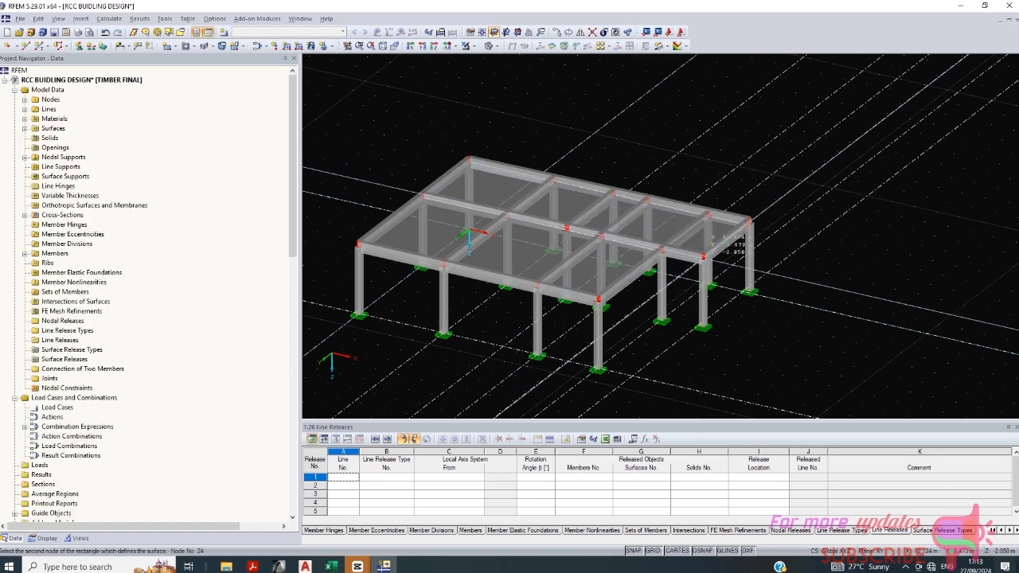
{"action": "key", "text": "Escape"}
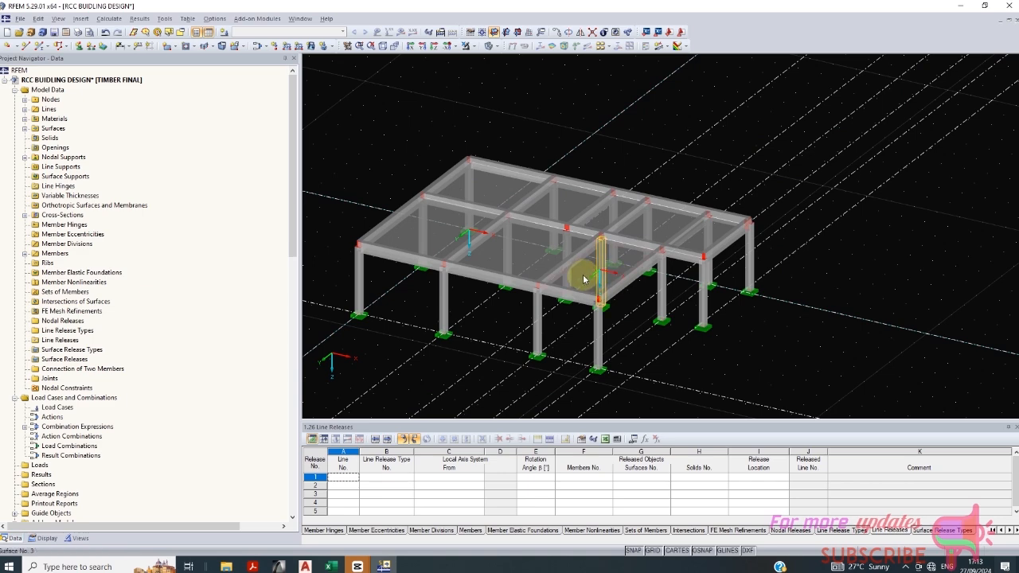
Step: Delete the slab surface over the narrow end bay of the front roof row
{"action": "scroll", "coordinate": [620, 329], "scroll_direction": "down", "scroll_amount": 1}
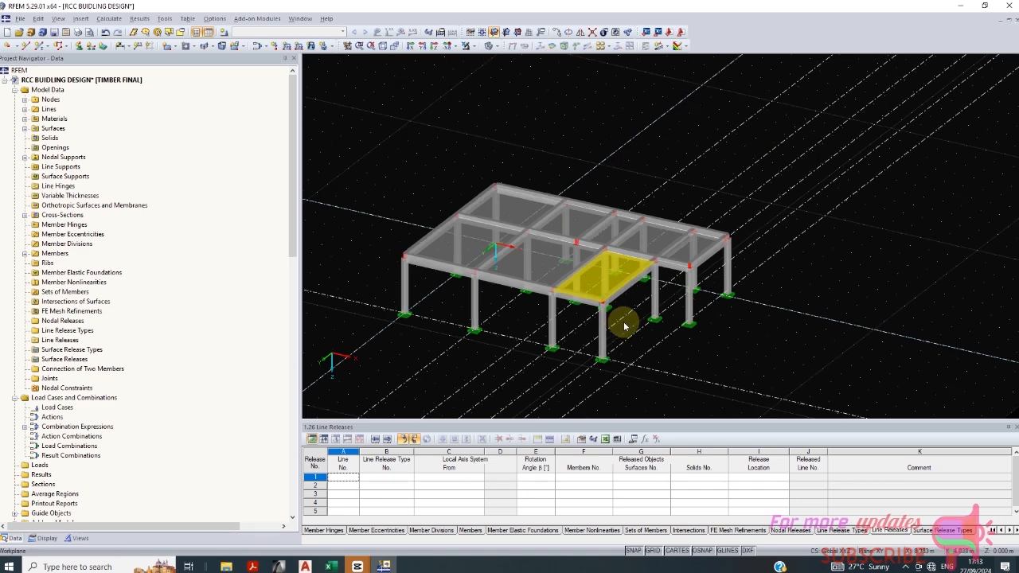
{"action": "scroll", "coordinate": [621, 323], "scroll_direction": "down", "scroll_amount": 3}
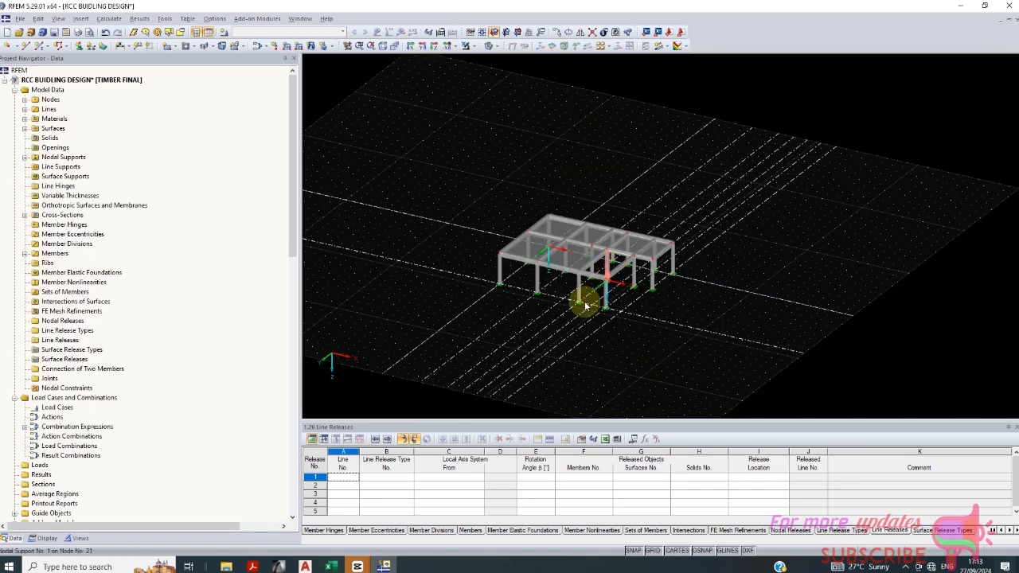
{"action": "scroll", "coordinate": [585, 304], "scroll_direction": "up", "scroll_amount": 5}
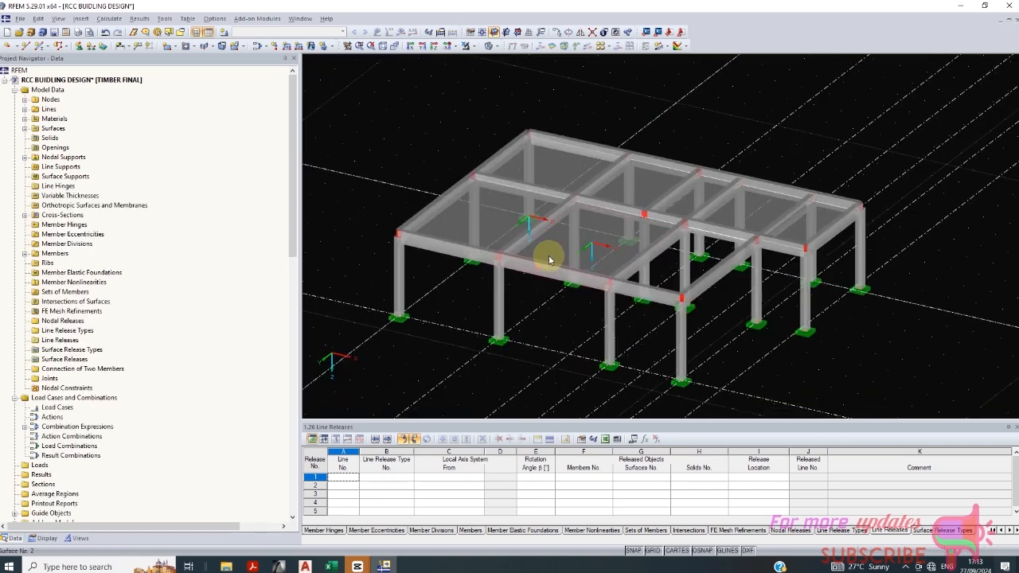
Step: Give the long roof beams a new member eccentricity with top-centre cross-section alignment and a transverse offset from the underside of surface 2
{"action": "left_click", "coordinate": [448, 202]}
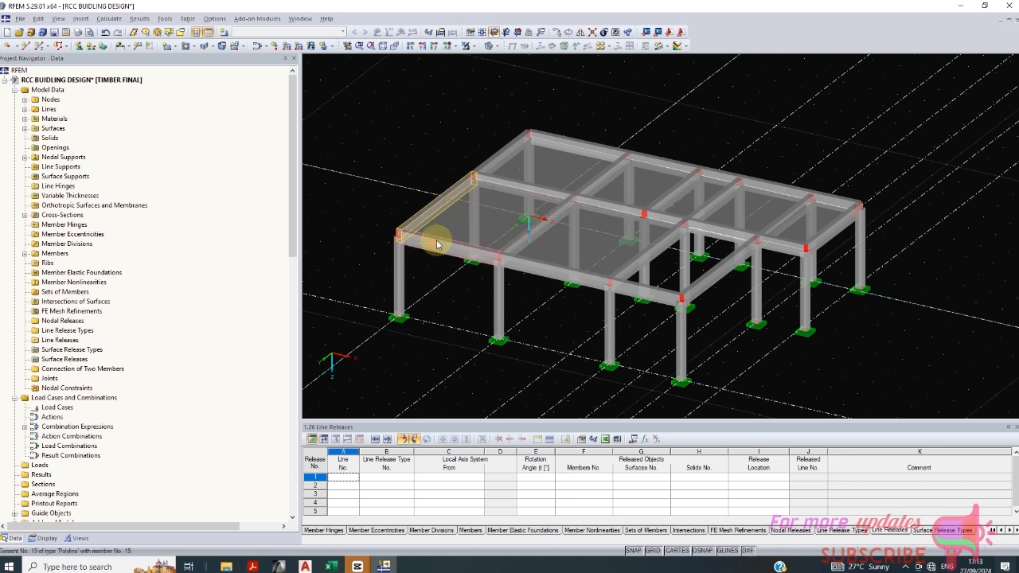
{"action": "left_click", "coordinate": [536, 271], "text": "ctrl"}
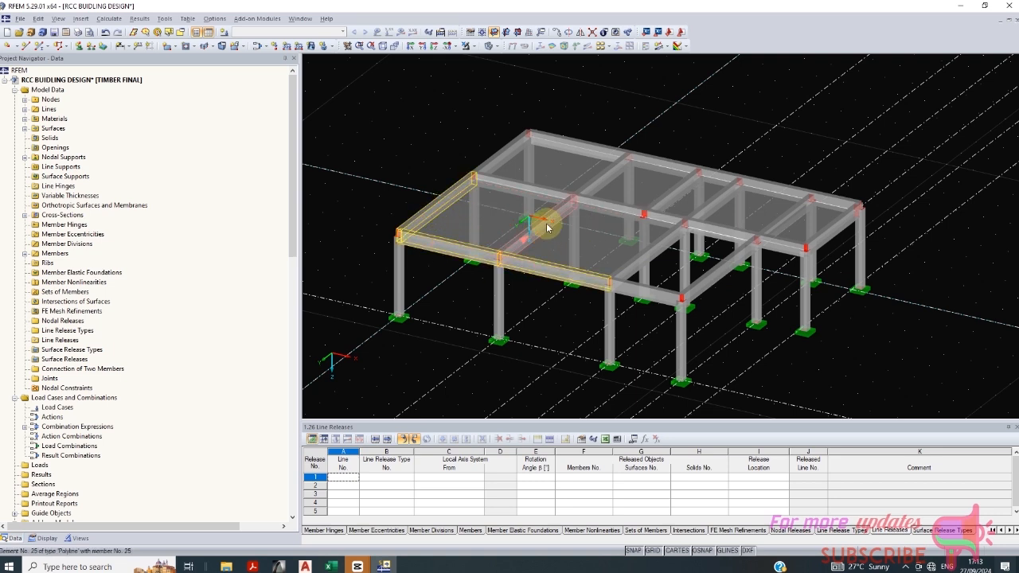
{"action": "left_click", "coordinate": [547, 227], "text": "ctrl"}
{"action": "left_click", "coordinate": [596, 204], "text": "ctrl"}
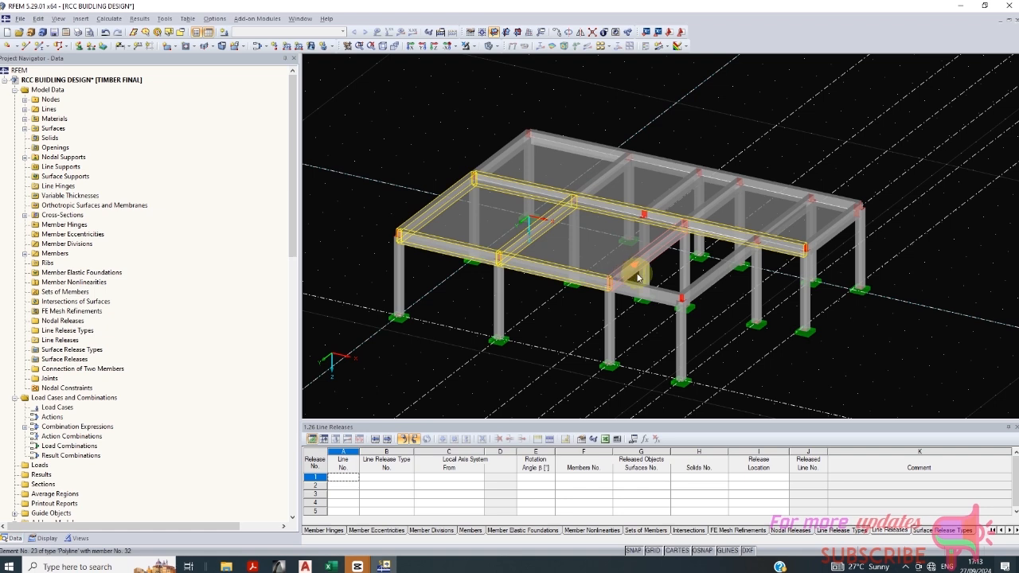
{"action": "left_click", "coordinate": [637, 274], "text": "ctrl"}
{"action": "left_click", "coordinate": [707, 281], "text": "ctrl"}
{"action": "left_click", "coordinate": [658, 295], "text": "ctrl"}
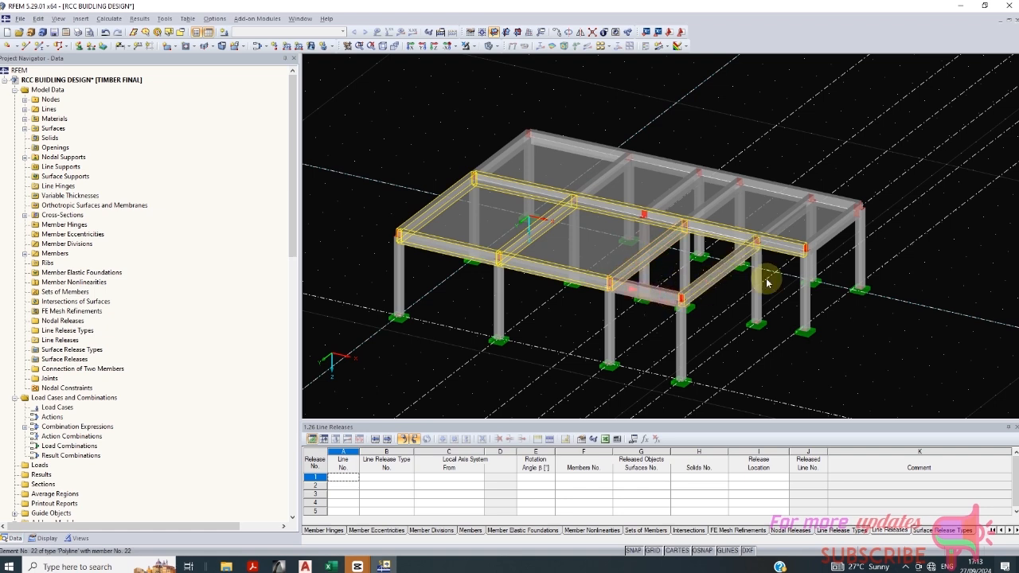
{"action": "left_click", "coordinate": [829, 231], "text": "ctrl"}
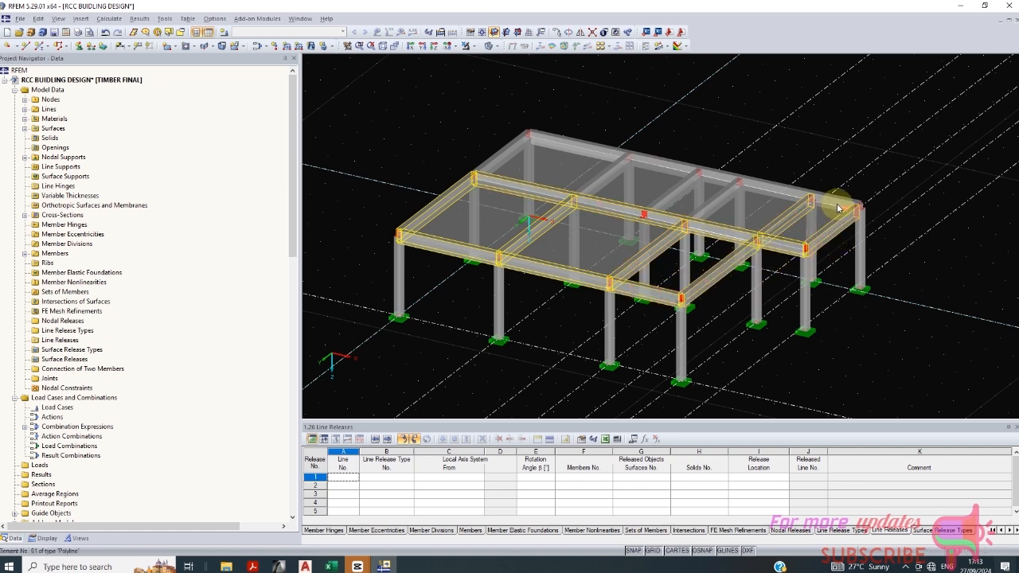
{"action": "left_click", "coordinate": [725, 196], "text": "ctrl"}
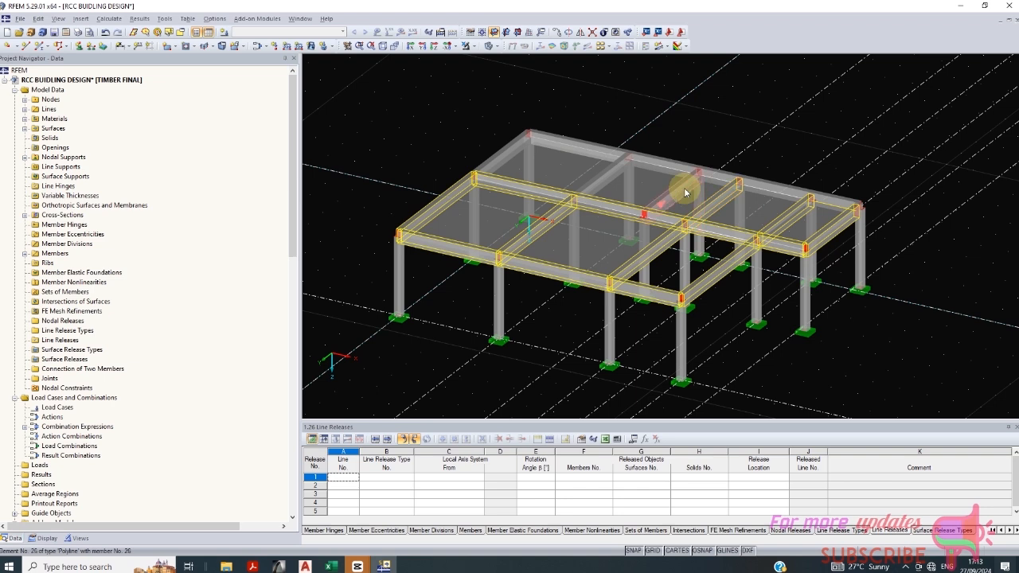
{"action": "left_click", "coordinate": [684, 187], "text": "ctrl"}
{"action": "left_click", "coordinate": [610, 173], "text": "ctrl"}
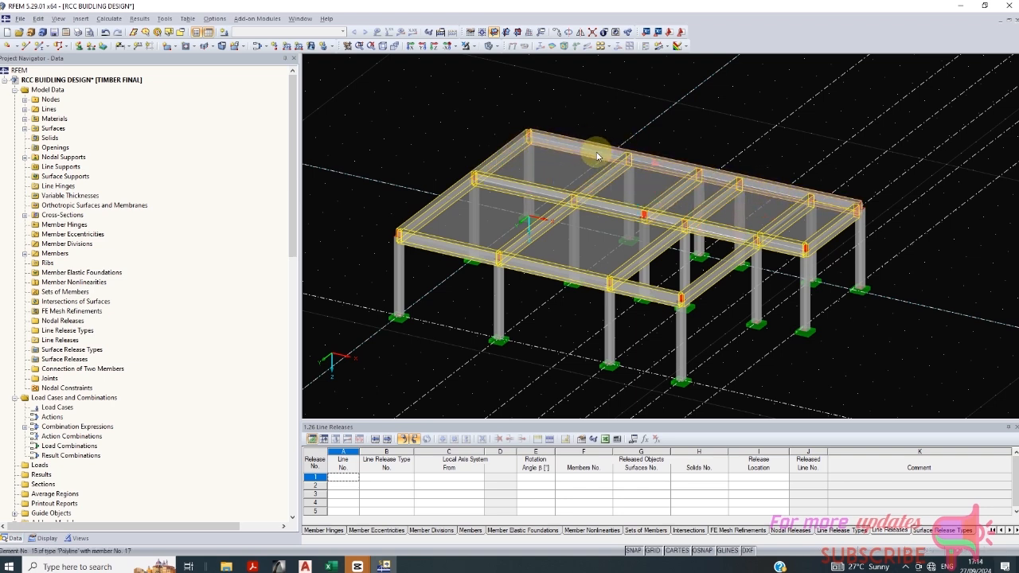
{"action": "double_click", "coordinate": [605, 201]}
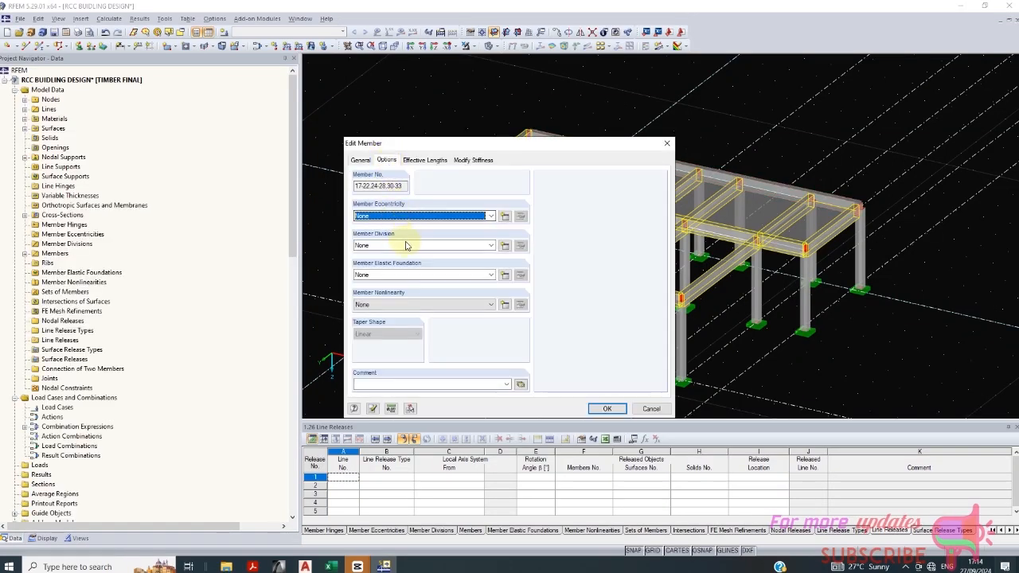
{"action": "left_click", "coordinate": [504, 218]}
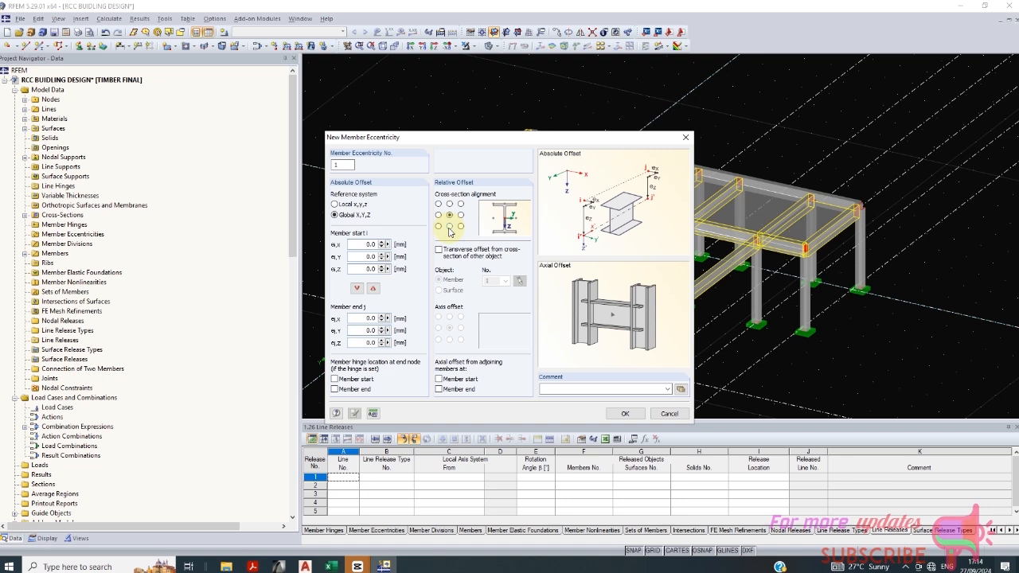
{"action": "left_click", "coordinate": [439, 250]}
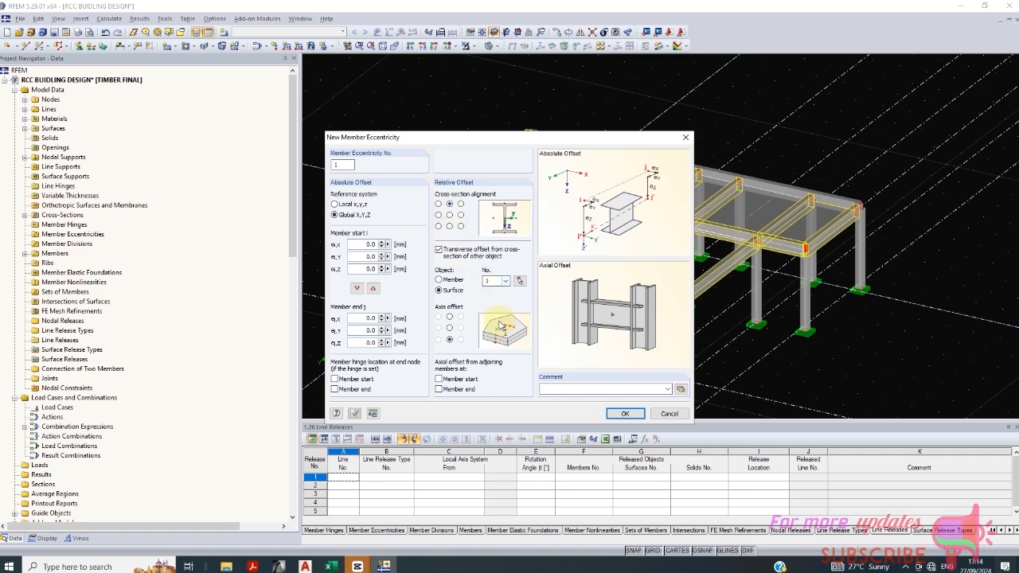
{"action": "left_click", "coordinate": [518, 283]}
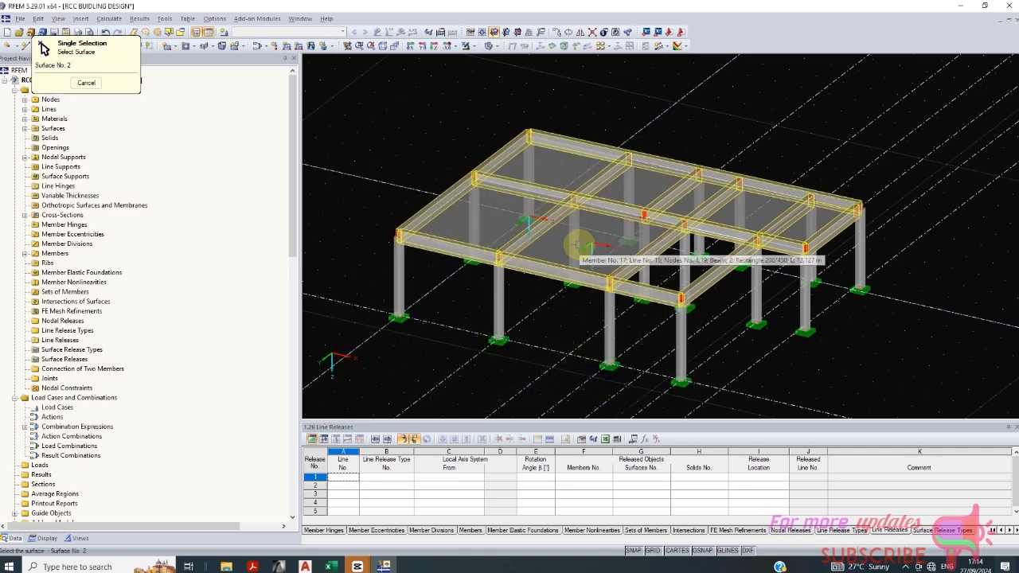
{"action": "left_click", "coordinate": [575, 307]}
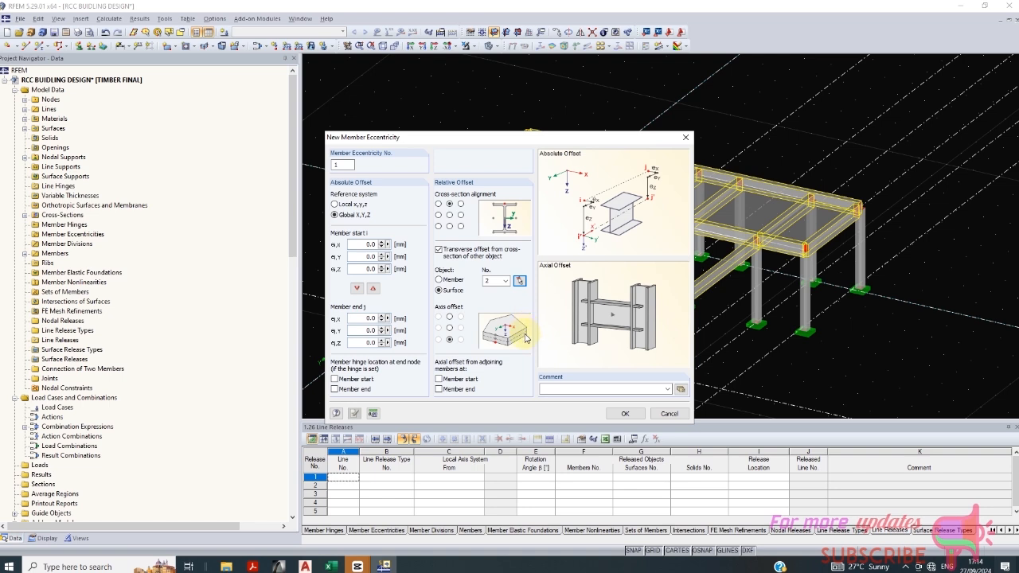
{"action": "left_click", "coordinate": [625, 413]}
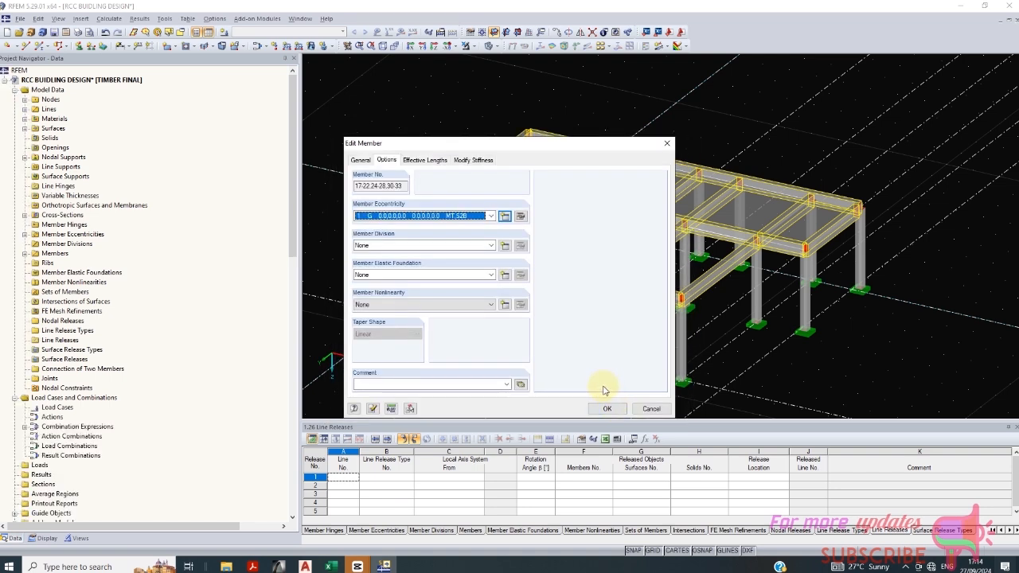
{"action": "left_click", "coordinate": [607, 410]}
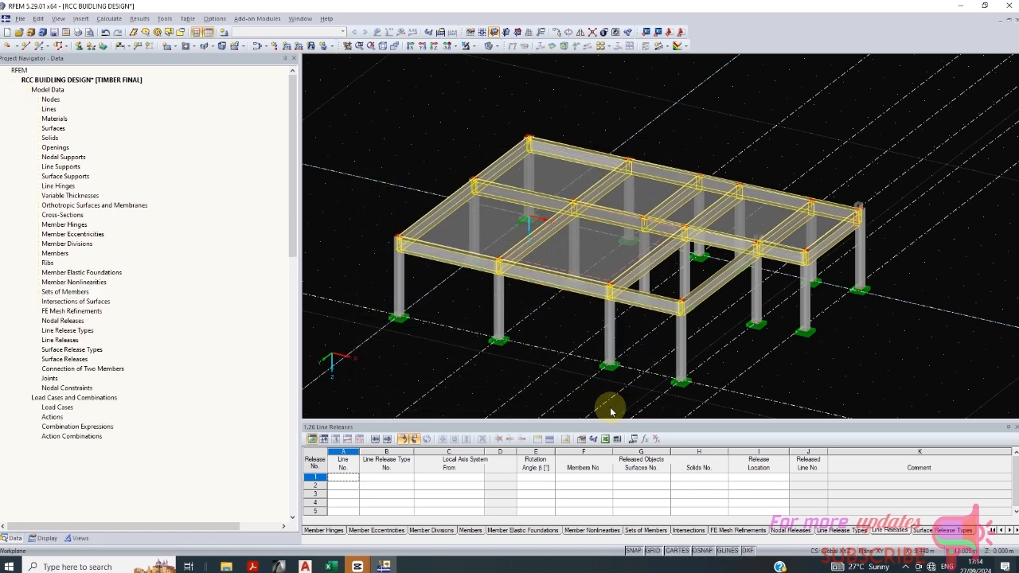
Step: Apply the roof beams' eccentricity to the short beam stub protruding at the back row's end corner column
{"action": "scroll", "coordinate": [825, 283], "scroll_direction": "up", "scroll_amount": 1}
{"action": "scroll", "coordinate": [872, 218], "scroll_direction": "up", "scroll_amount": 2}
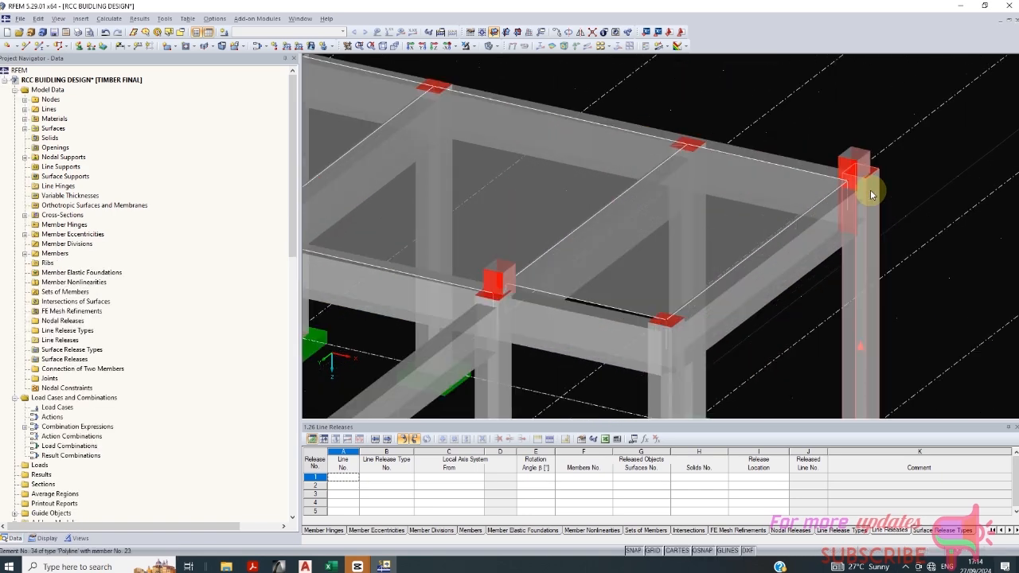
{"action": "scroll", "coordinate": [879, 217], "scroll_direction": "down", "scroll_amount": 2}
{"action": "middle_click_drag", "start_coordinate": [884, 215], "coordinate": [784, 212]}
{"action": "scroll", "coordinate": [766, 173], "scroll_direction": "down", "scroll_amount": 1}
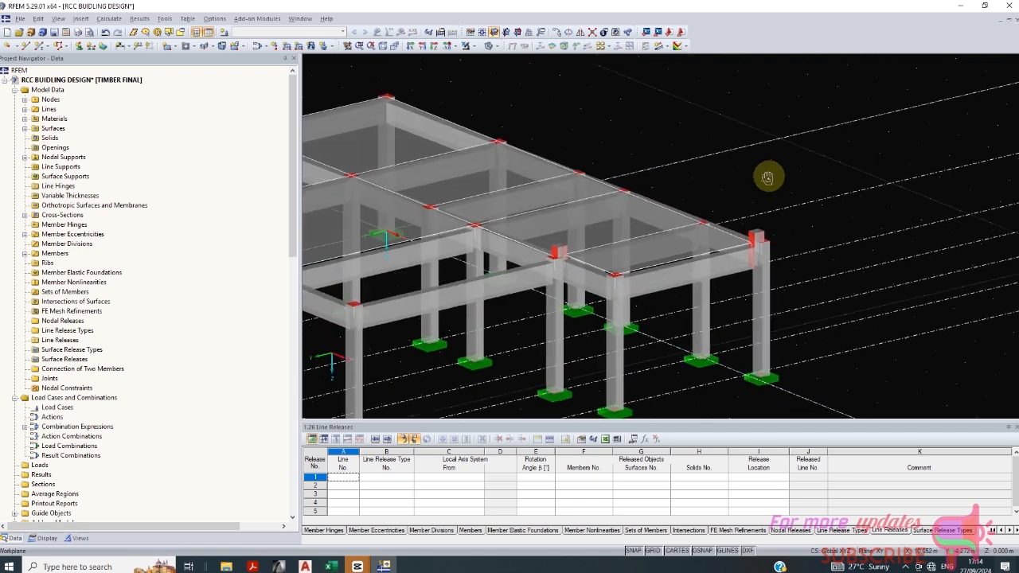
{"action": "scroll", "coordinate": [753, 231], "scroll_direction": "up", "scroll_amount": 3}
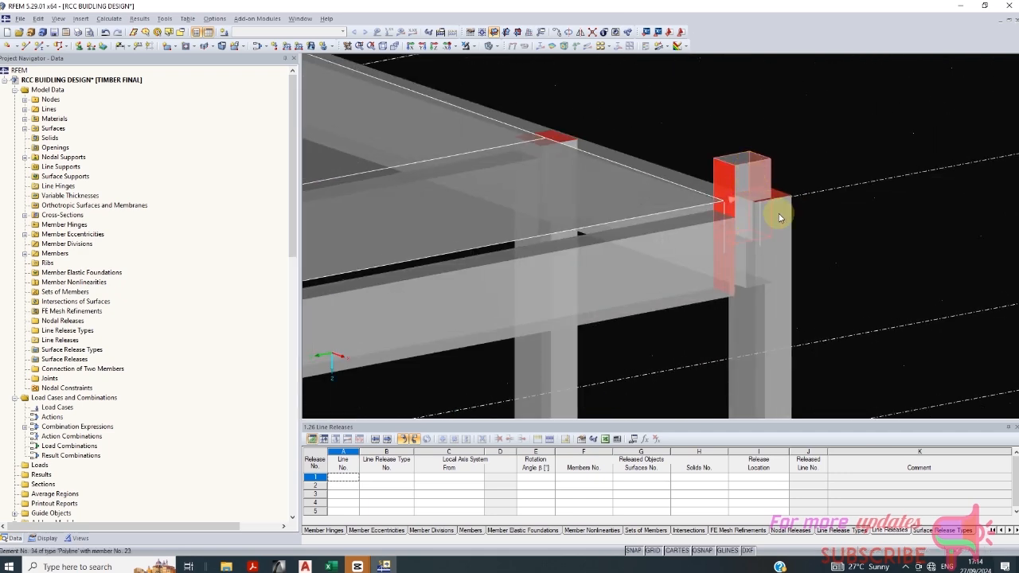
{"action": "scroll", "coordinate": [765, 220], "scroll_direction": "down", "scroll_amount": 3}
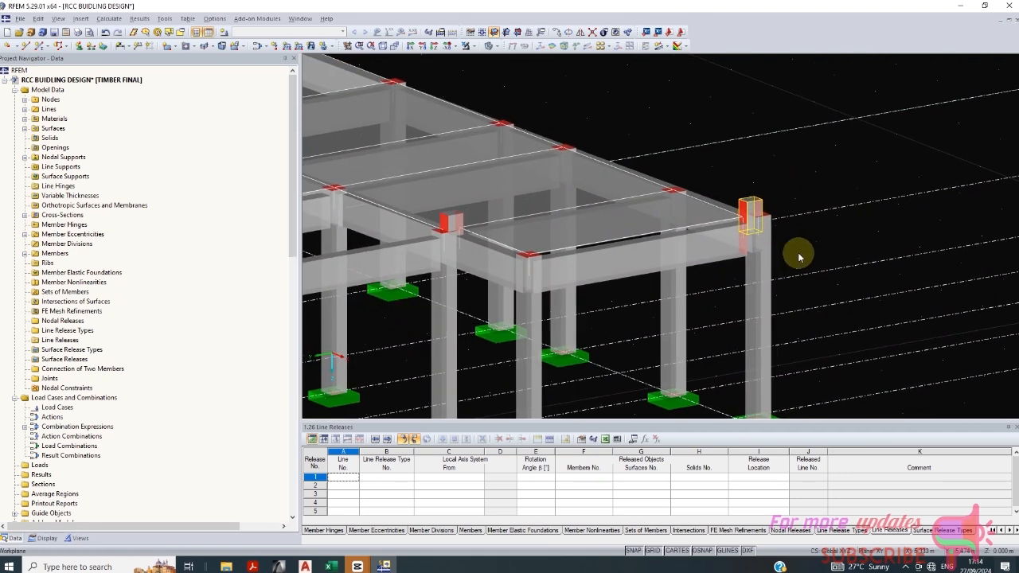
{"action": "scroll", "coordinate": [765, 190], "scroll_direction": "up", "scroll_amount": 4}
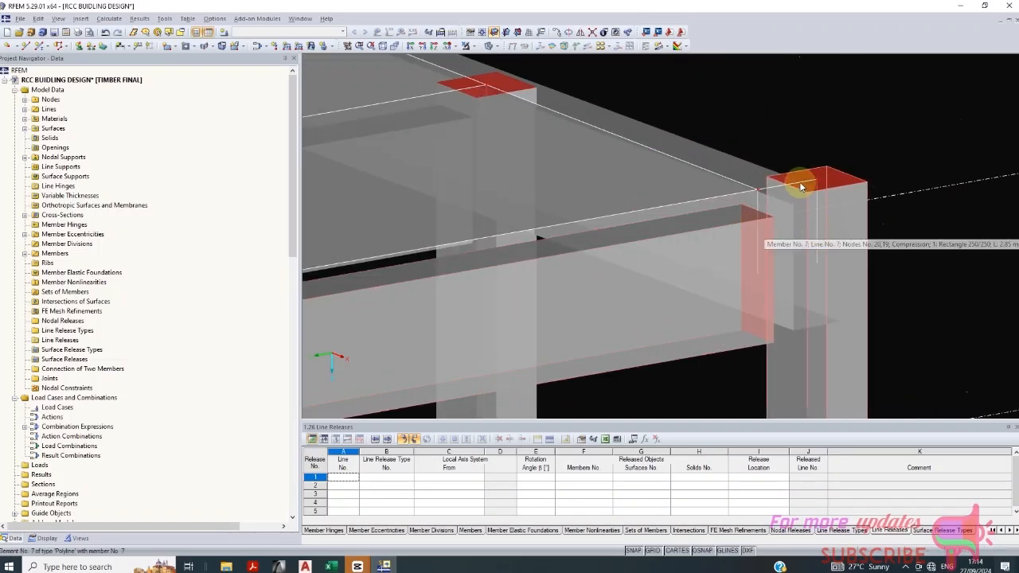
{"action": "scroll", "coordinate": [829, 158], "scroll_direction": "down", "scroll_amount": 3}
{"action": "middle_click_drag", "start_coordinate": [845, 198], "coordinate": [782, 238], "text": "ctrl"}
{"action": "scroll", "coordinate": [775, 244], "scroll_direction": "down", "scroll_amount": 4}
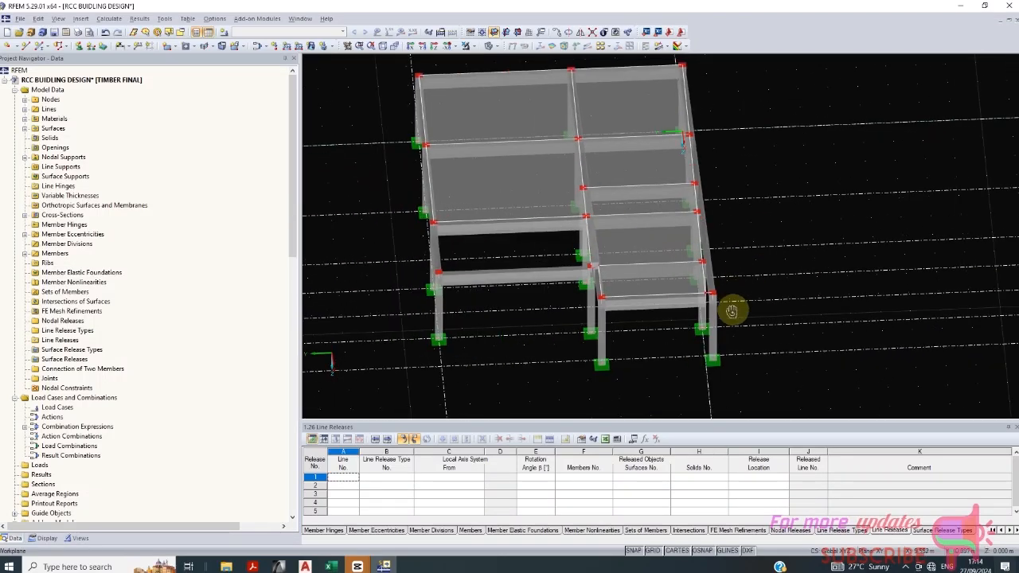
Step: Try to delete the slab surface of the narrow end bay together with the beam along its outer end
{"action": "middle_click_drag", "start_coordinate": [731, 310], "coordinate": [869, 301], "text": "ctrl"}
{"action": "scroll", "coordinate": [849, 230], "scroll_direction": "up", "scroll_amount": 5}
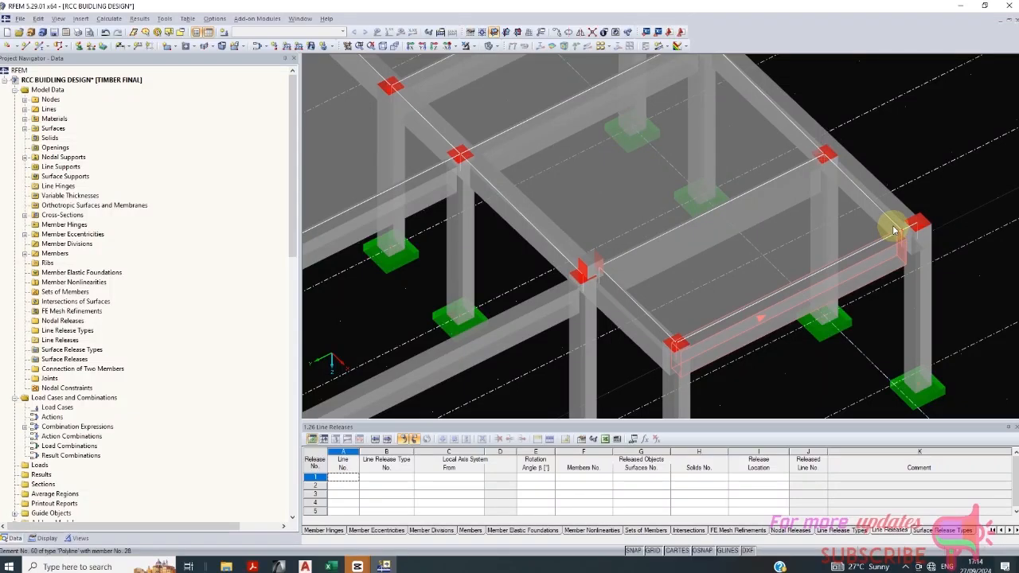
{"action": "left_click", "coordinate": [880, 226]}
{"action": "left_click", "coordinate": [817, 255]}
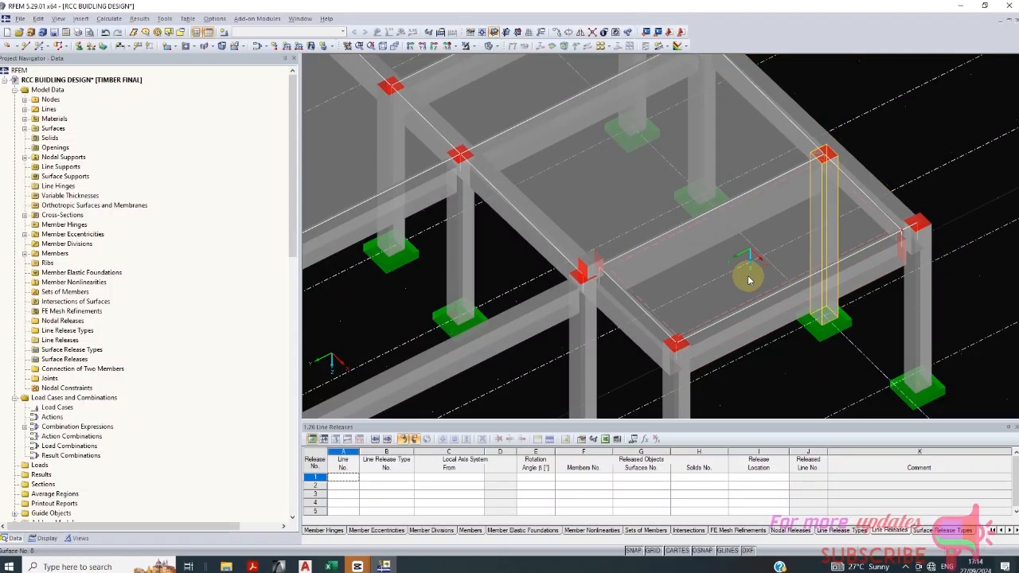
{"action": "left_click", "coordinate": [744, 306]}
{"action": "left_click", "coordinate": [767, 335], "text": "ctrl"}
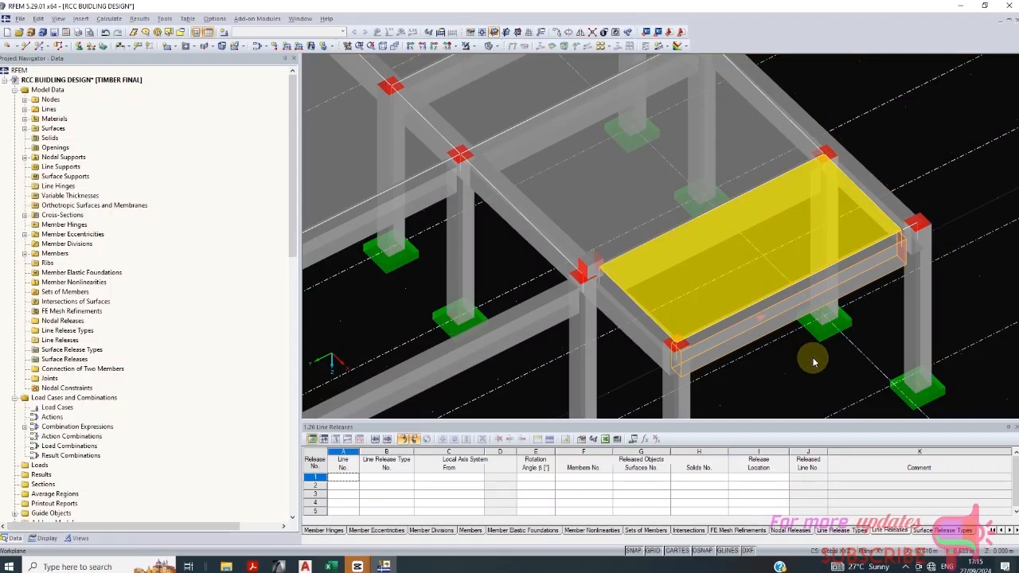
{"action": "key", "text": "Escape"}
Step: Try to remove the leftover boundary line between the two end corner columns
{"action": "scroll", "coordinate": [903, 219], "scroll_direction": "up", "scroll_amount": 6}
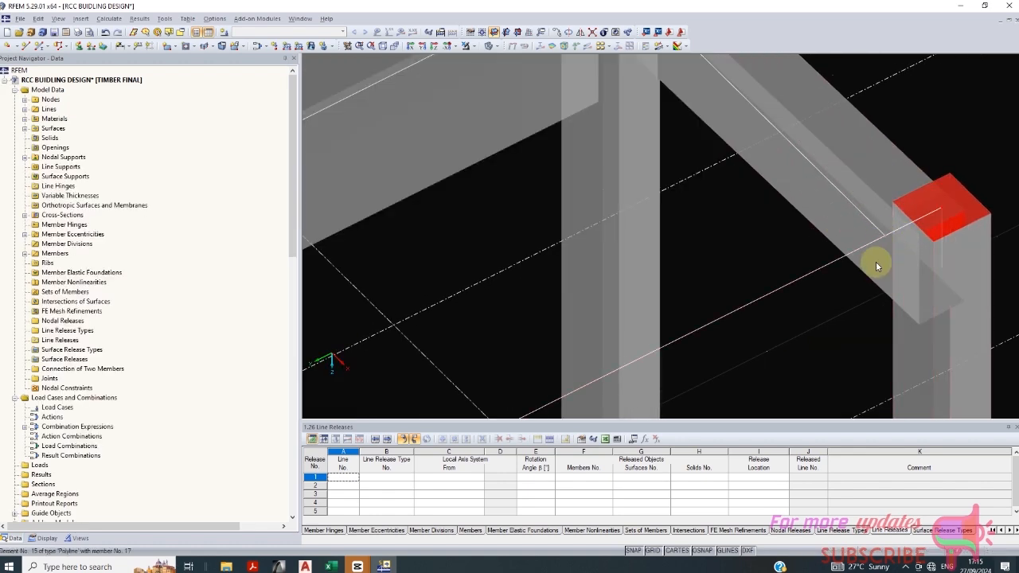
{"action": "scroll", "coordinate": [871, 263], "scroll_direction": "down", "scroll_amount": 2}
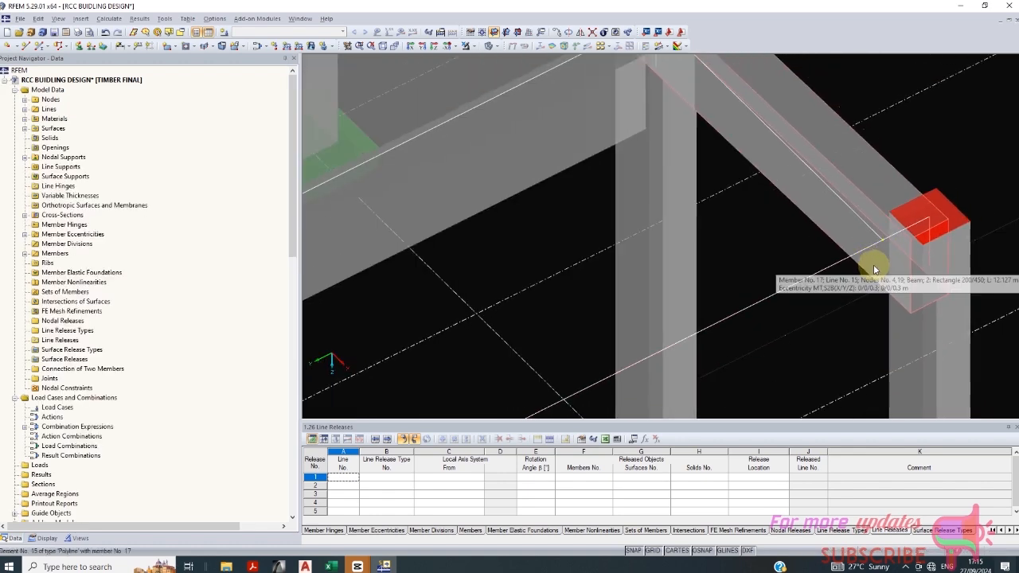
{"action": "scroll", "coordinate": [885, 217], "scroll_direction": "down", "scroll_amount": 4}
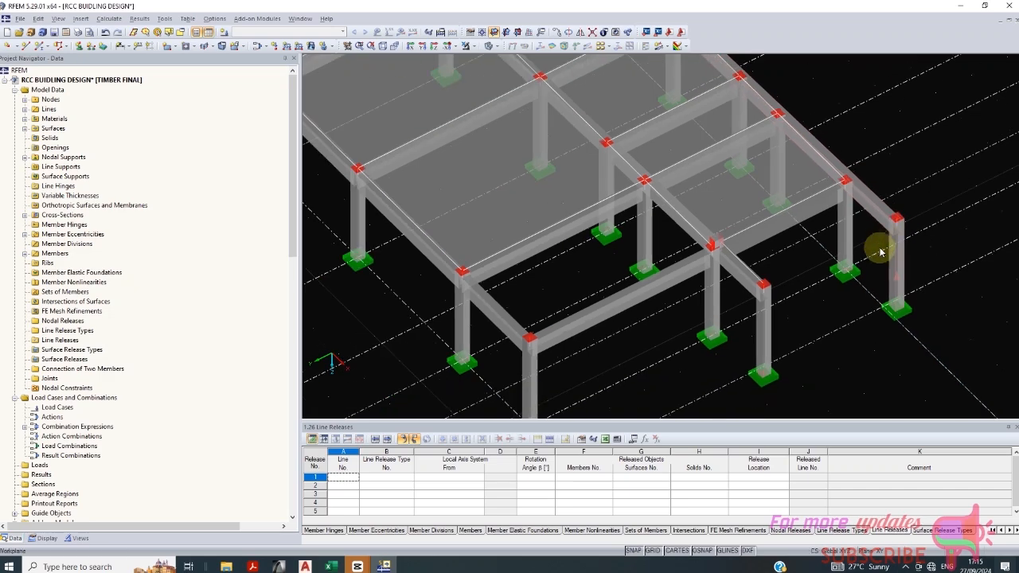
{"action": "middle_click_drag", "start_coordinate": [882, 262], "coordinate": [882, 182]}
{"action": "scroll", "coordinate": [888, 151], "scroll_direction": "up", "scroll_amount": 4}
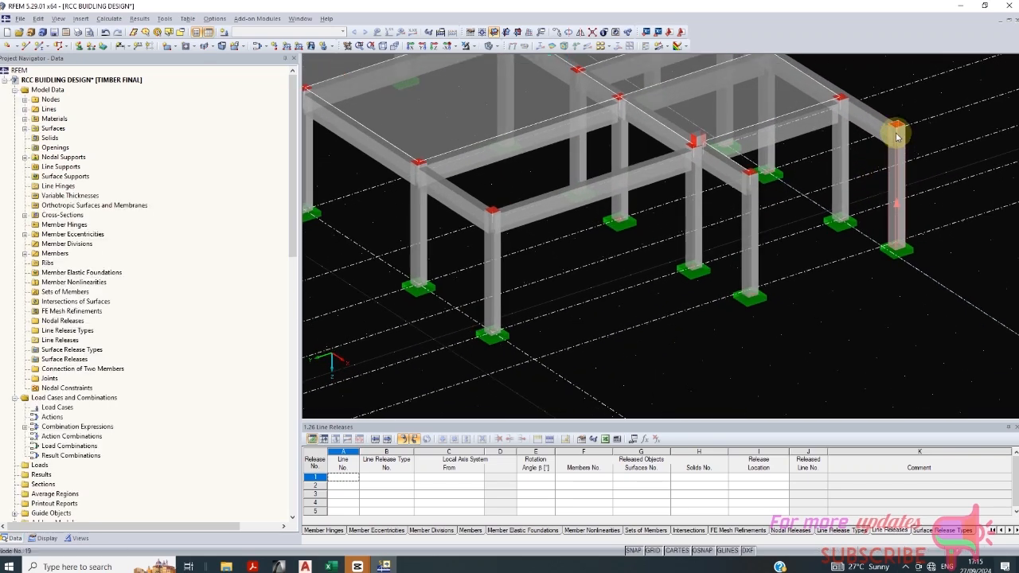
{"action": "scroll", "coordinate": [689, 239], "scroll_direction": "down", "scroll_amount": 3}
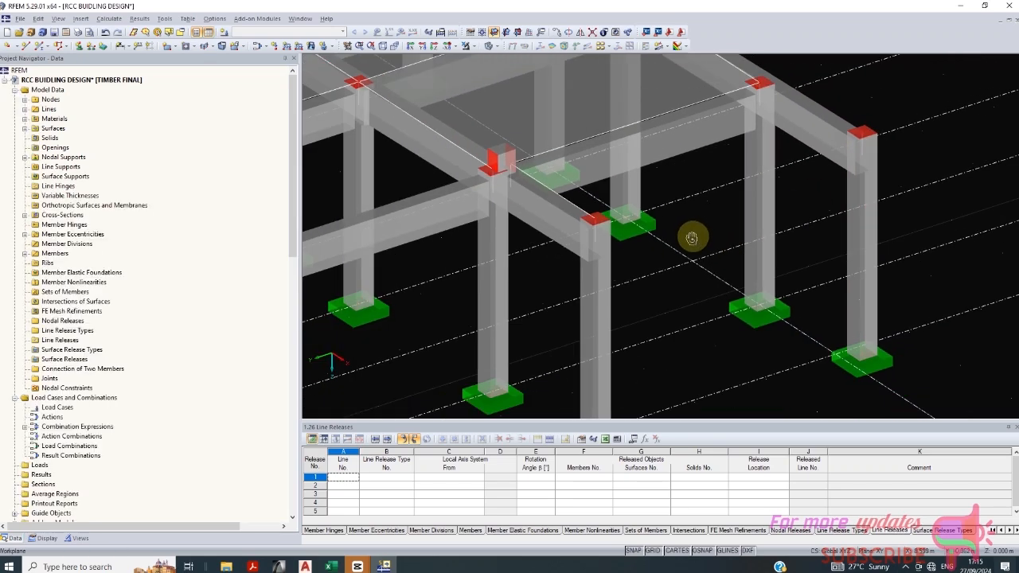
Step: Try to delete the vertical member stub, the adjoining cross beam and the slab surface beside the open end bay
{"action": "scroll", "coordinate": [735, 302], "scroll_direction": "up", "scroll_amount": 4}
{"action": "scroll", "coordinate": [670, 315], "scroll_direction": "down", "scroll_amount": 5}
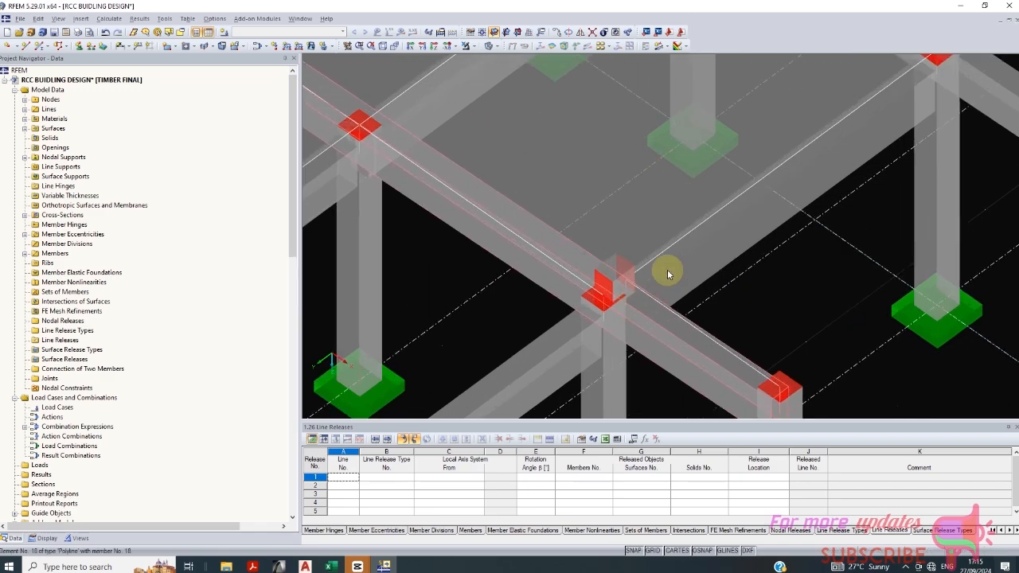
{"action": "middle_click_drag", "start_coordinate": [716, 301], "coordinate": [521, 263]}
{"action": "scroll", "coordinate": [521, 263], "scroll_direction": "up", "scroll_amount": 5}
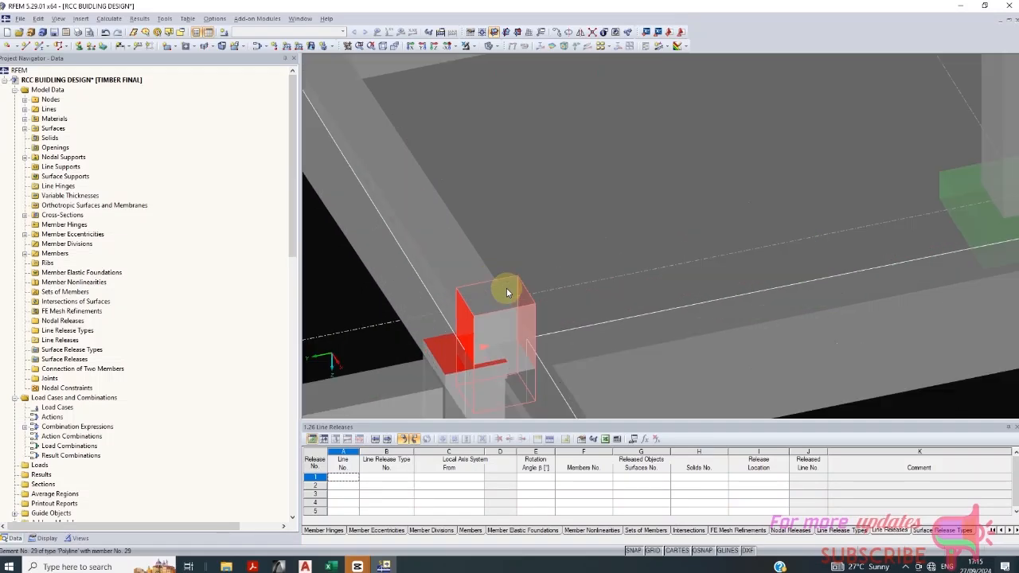
{"action": "scroll", "coordinate": [539, 273], "scroll_direction": "down", "scroll_amount": 2}
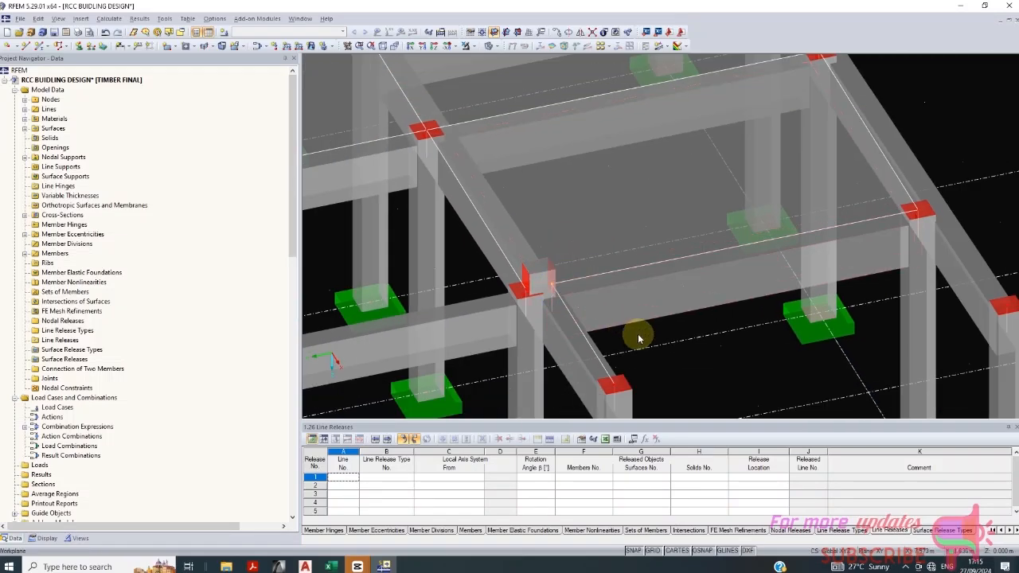
{"action": "scroll", "coordinate": [642, 333], "scroll_direction": "down", "scroll_amount": 3}
{"action": "scroll", "coordinate": [659, 280], "scroll_direction": "down", "scroll_amount": 3}
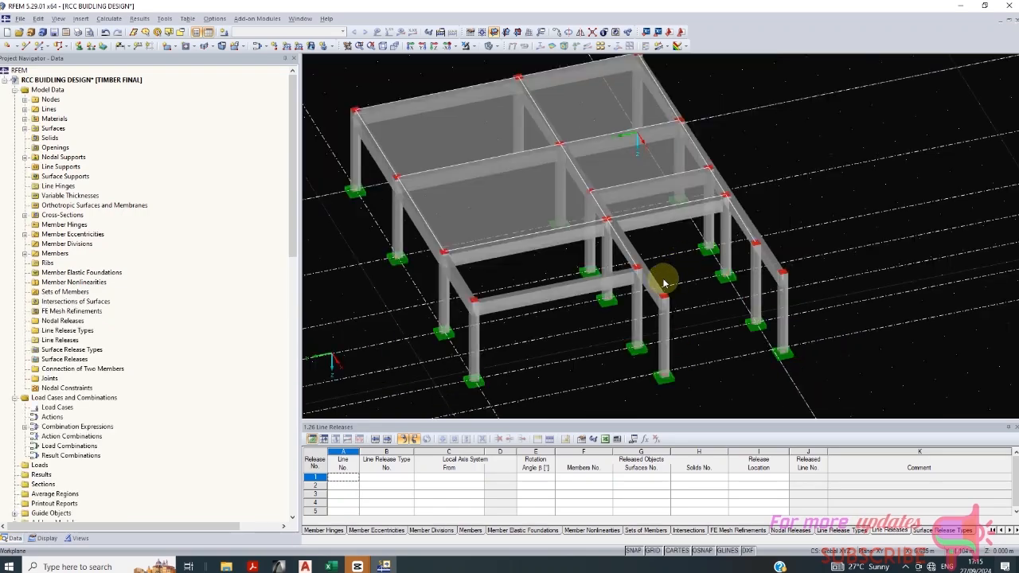
Step: Undo the end-bay deletions and the eccentricity assigned to the roof beams
{"action": "scroll", "coordinate": [634, 269], "scroll_direction": "up", "scroll_amount": 2}
{"action": "scroll", "coordinate": [634, 269], "scroll_direction": "up", "scroll_amount": 3}
{"action": "scroll", "coordinate": [677, 213], "scroll_direction": "down", "scroll_amount": 4}
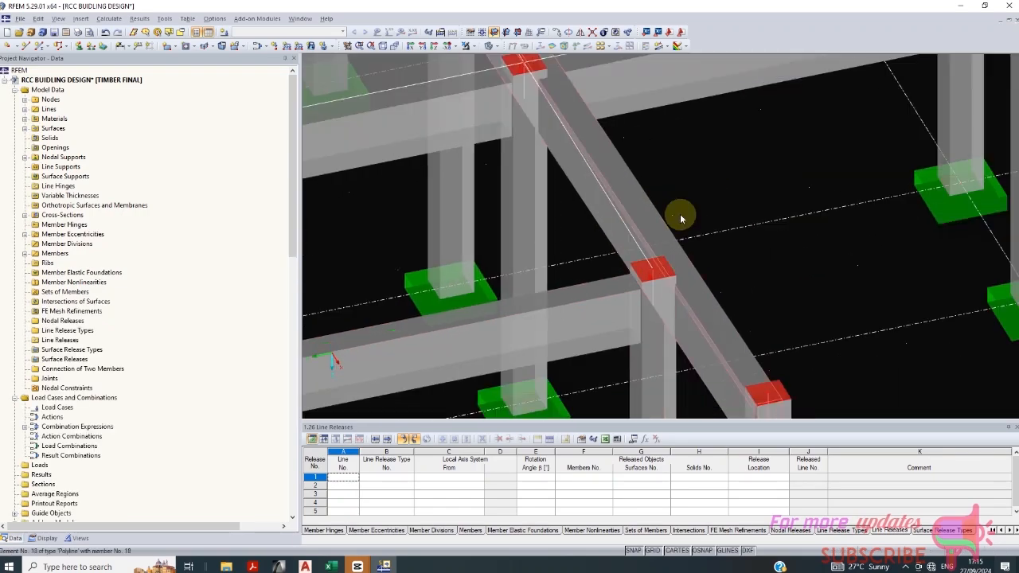
{"action": "scroll", "coordinate": [557, 291], "scroll_direction": "up", "scroll_amount": 4}
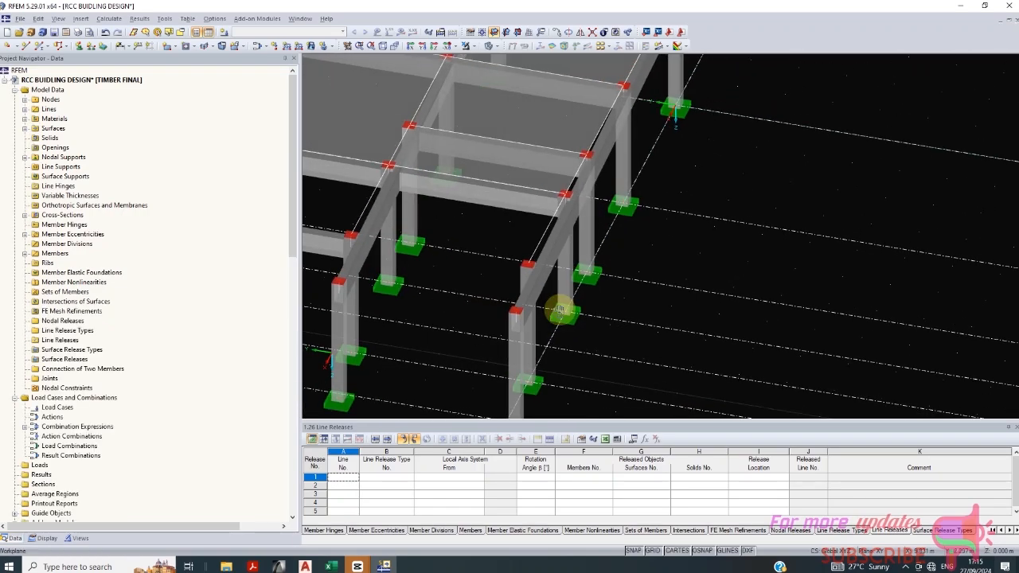
{"action": "middle_click_drag", "start_coordinate": [576, 325], "coordinate": [610, 325], "text": "ctrl"}
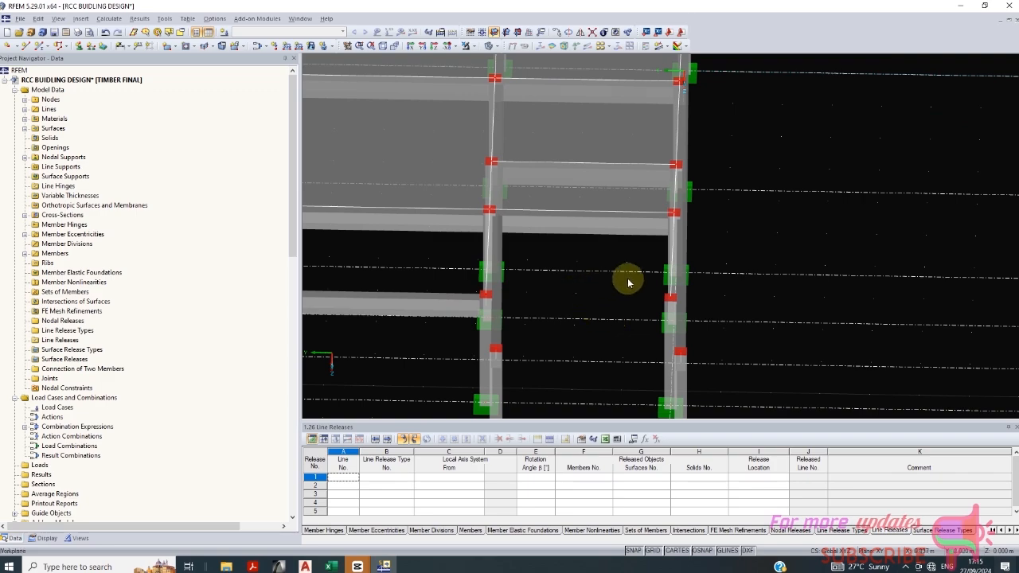
{"action": "middle_click_drag", "start_coordinate": [628, 282], "coordinate": [737, 284], "text": "ctrl"}
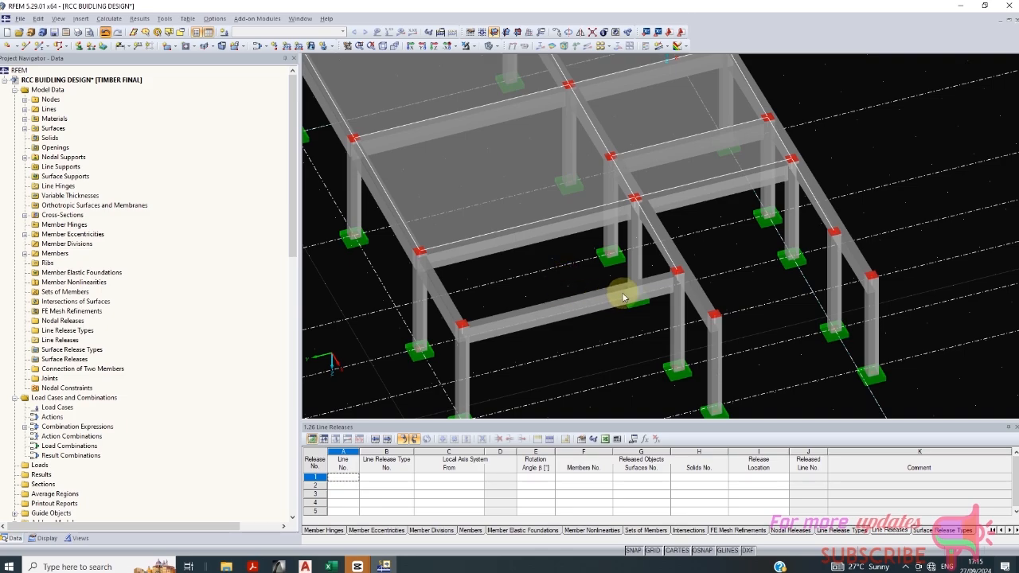
{"action": "scroll", "coordinate": [602, 296], "scroll_direction": "up", "scroll_amount": 8}
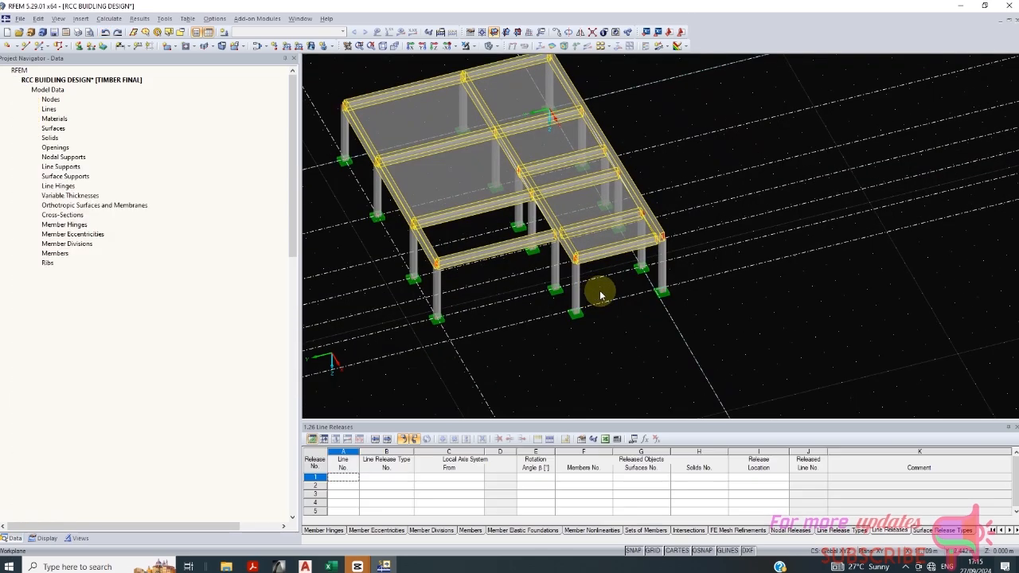
{"action": "middle_click_drag", "start_coordinate": [613, 300], "coordinate": [671, 273], "text": "ctrl"}
{"action": "scroll", "coordinate": [612, 382], "scroll_direction": "up", "scroll_amount": 2}
{"action": "scroll", "coordinate": [613, 385], "scroll_direction": "down", "scroll_amount": 4}
{"action": "scroll", "coordinate": [671, 274], "scroll_direction": "up", "scroll_amount": 5}
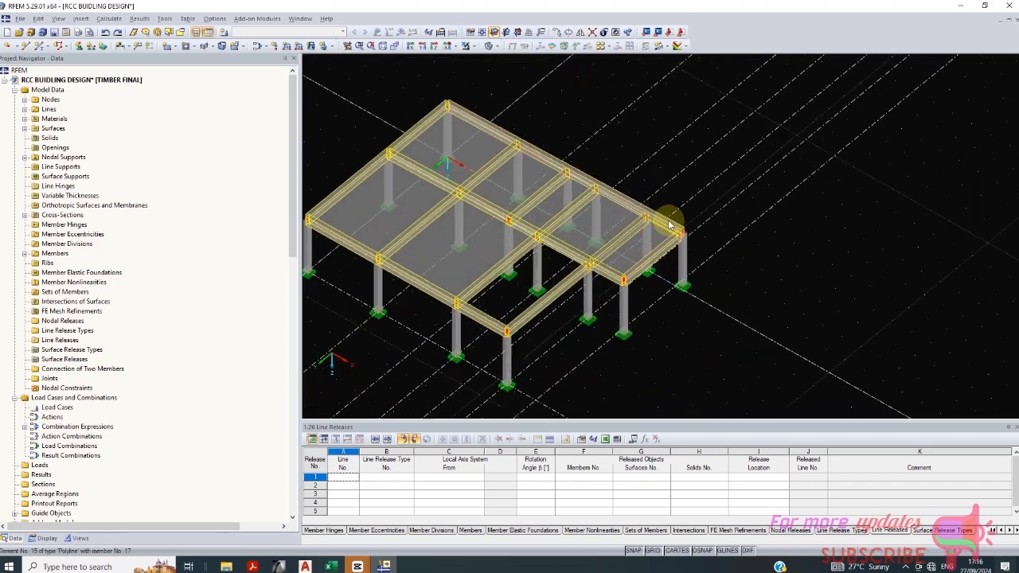
Step: Delete the long outer roof beam and the end corner column with its nodal support
{"action": "left_click", "coordinate": [737, 251]}
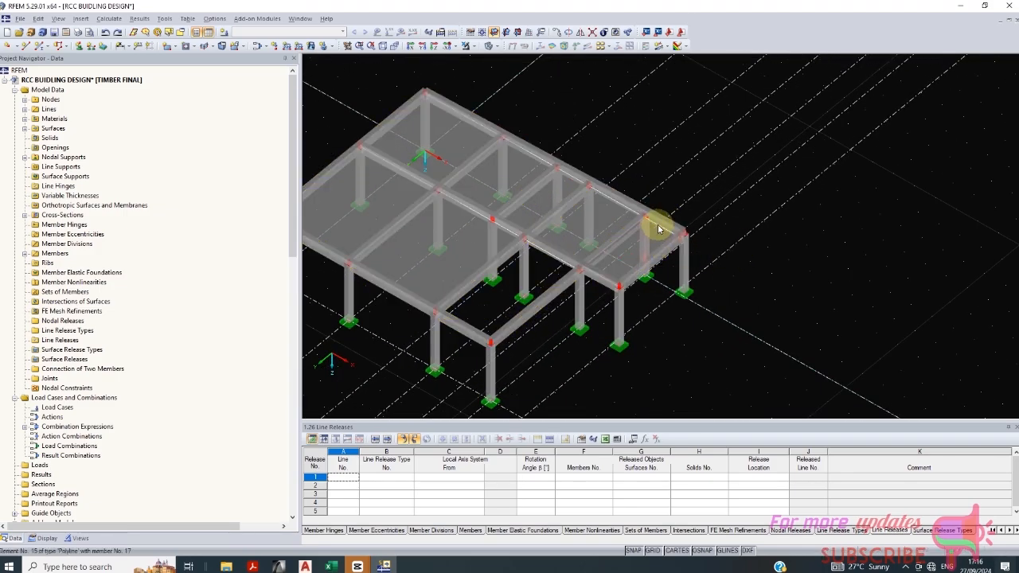
{"action": "key", "text": "Delete"}
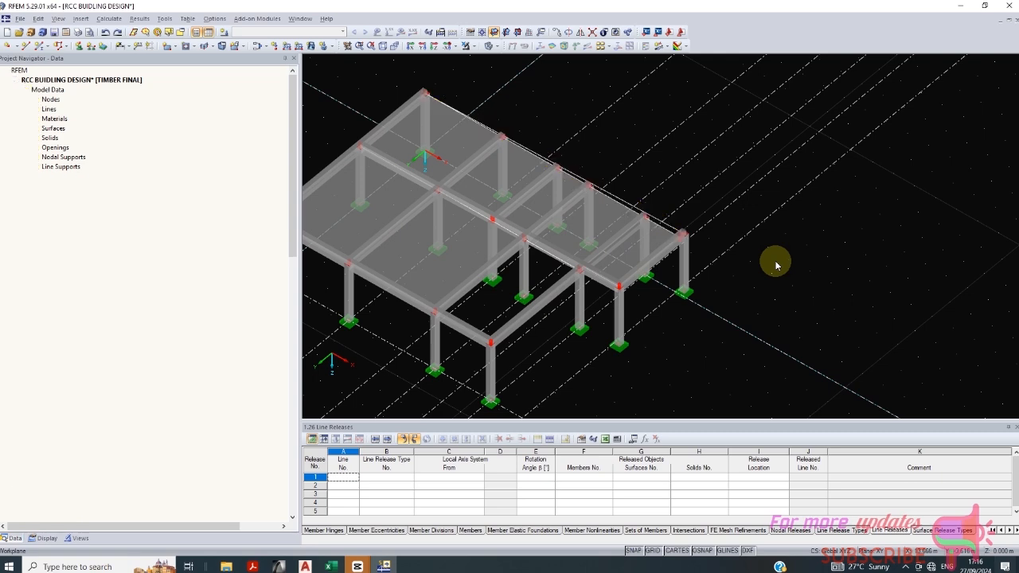
{"action": "scroll", "coordinate": [727, 242], "scroll_direction": "down", "scroll_amount": 1}
{"action": "scroll", "coordinate": [688, 261], "scroll_direction": "up", "scroll_amount": 2}
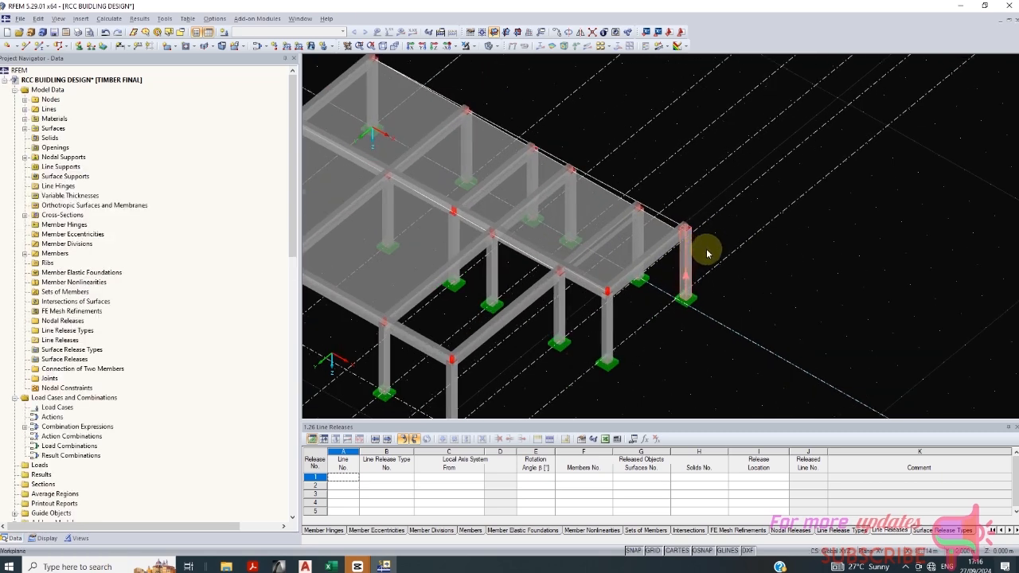
{"action": "left_click_drag", "start_coordinate": [719, 193], "coordinate": [691, 333]}
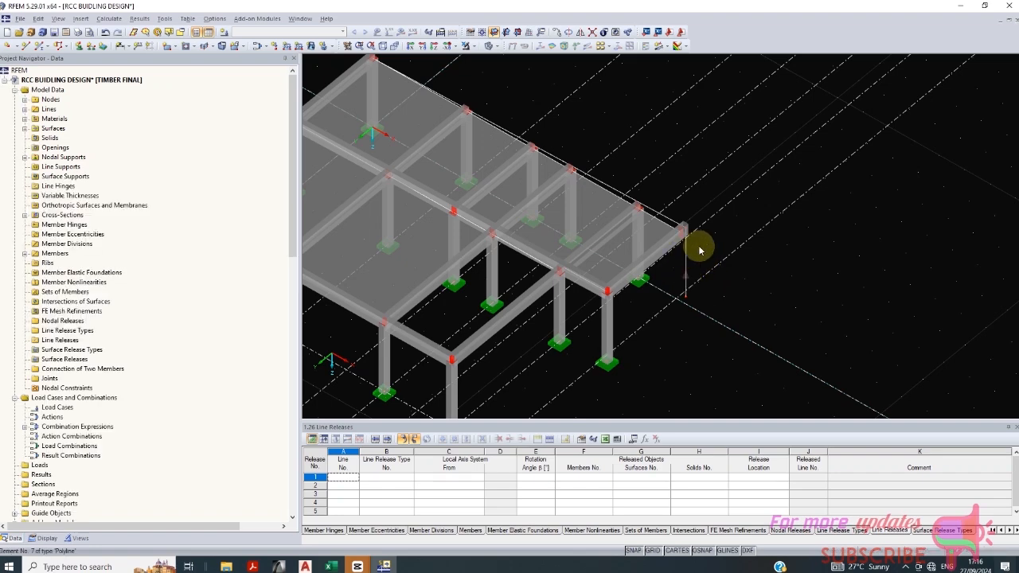
Step: Delete the narrow end bay's slab surface, its end beam and the leftover corner column line
{"action": "left_click_drag", "start_coordinate": [721, 210], "coordinate": [637, 397]}
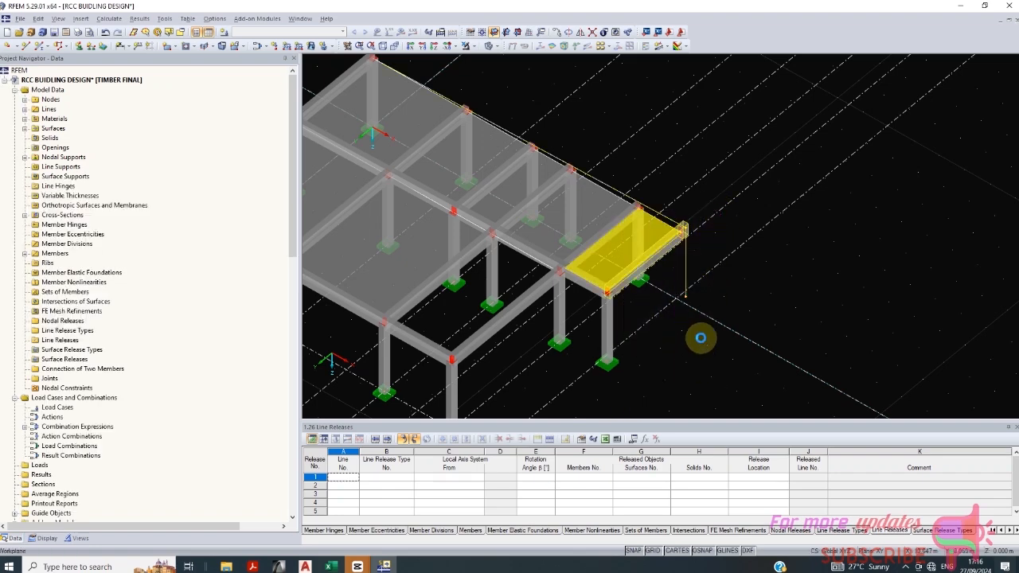
{"action": "key", "text": "Delete"}
{"action": "scroll", "coordinate": [614, 291], "scroll_direction": "up", "scroll_amount": 1}
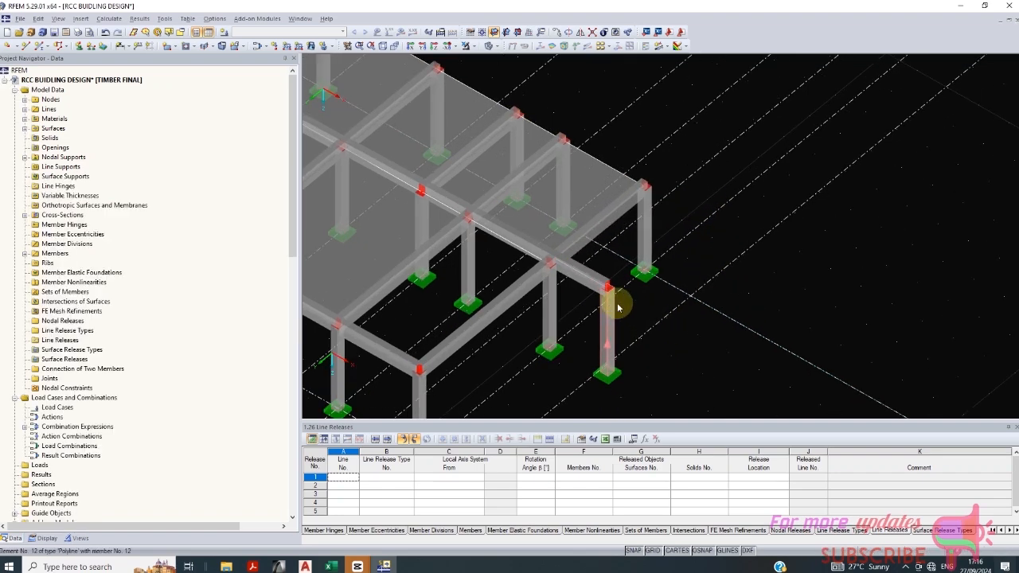
Step: Try to delete the long middle roof beam together with its end column and support
{"action": "left_click_drag", "start_coordinate": [616, 256], "coordinate": [593, 395]}
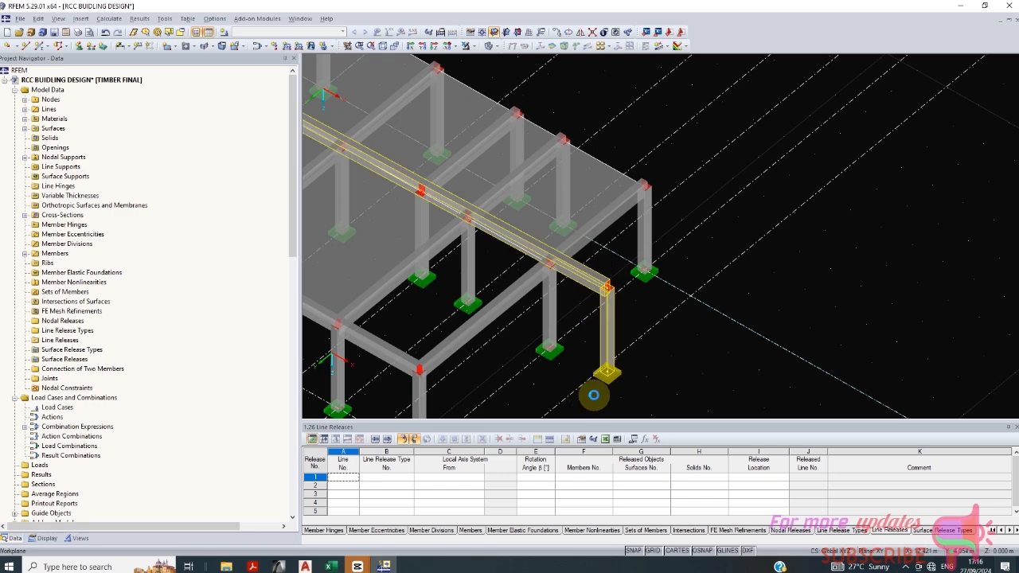
{"action": "key", "text": "Delete"}
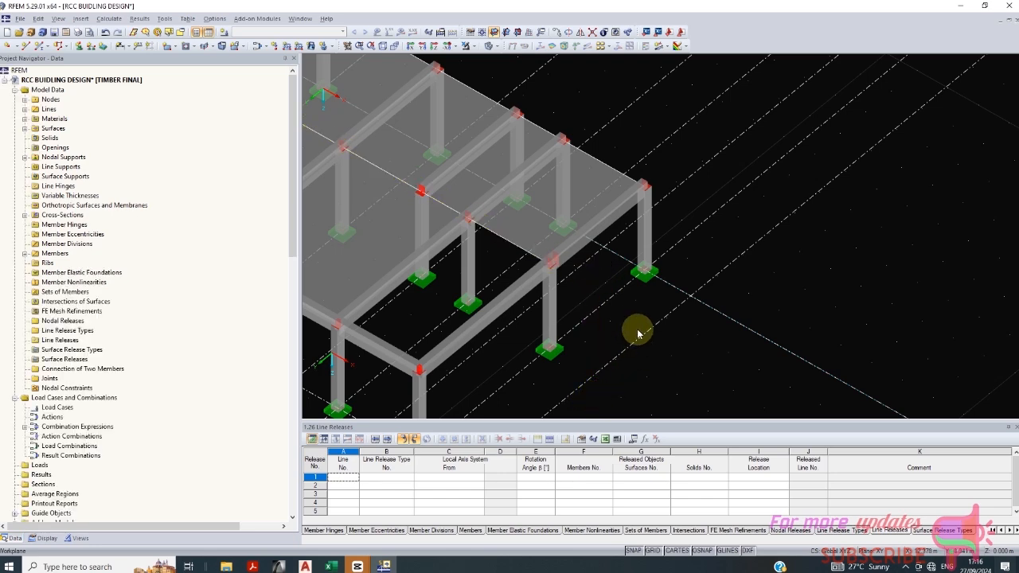
{"action": "scroll", "coordinate": [637, 333], "scroll_direction": "down", "scroll_amount": 1}
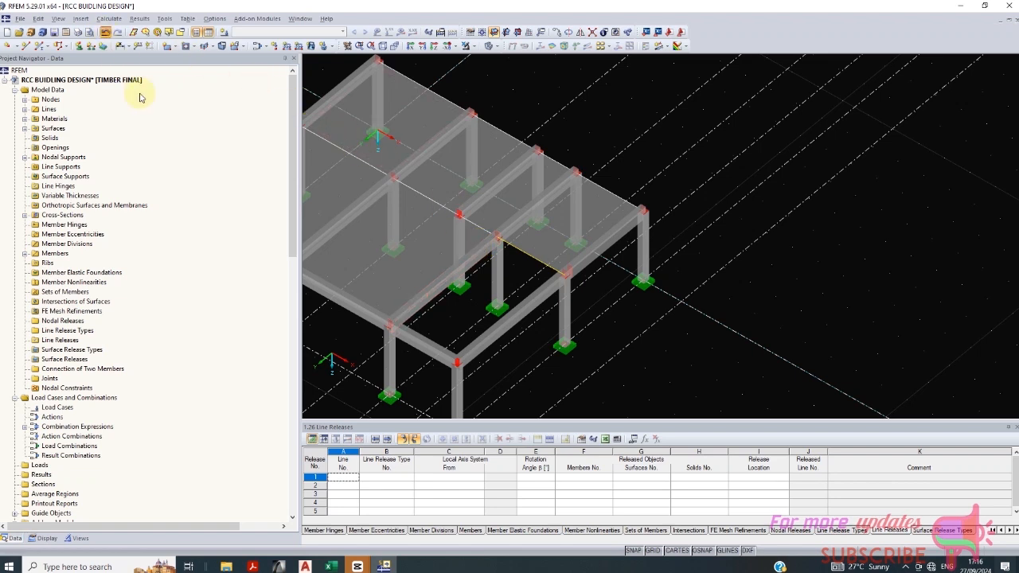
Step: Undo the deletion of the long middle roof beam and its end column
{"action": "left_click", "coordinate": [585, 315]}
{"action": "left_click", "coordinate": [597, 291]}
{"action": "scroll", "coordinate": [633, 310], "scroll_direction": "down", "scroll_amount": 3}
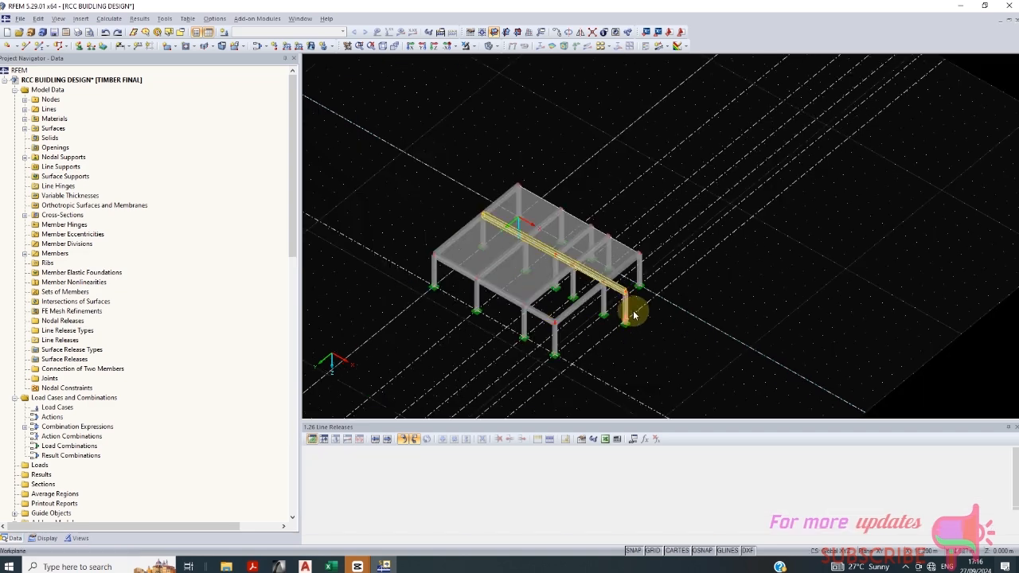
Step: Delete only the long middle roof beam running across the slab bays to the protruding end column
{"action": "scroll", "coordinate": [619, 271], "scroll_direction": "up", "scroll_amount": 5}
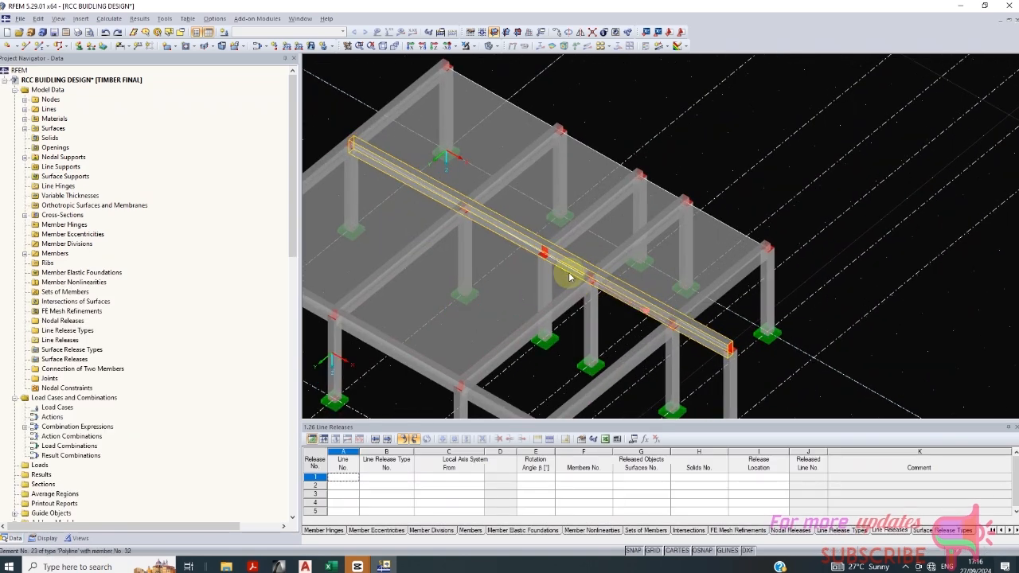
{"action": "left_click", "coordinate": [468, 216]}
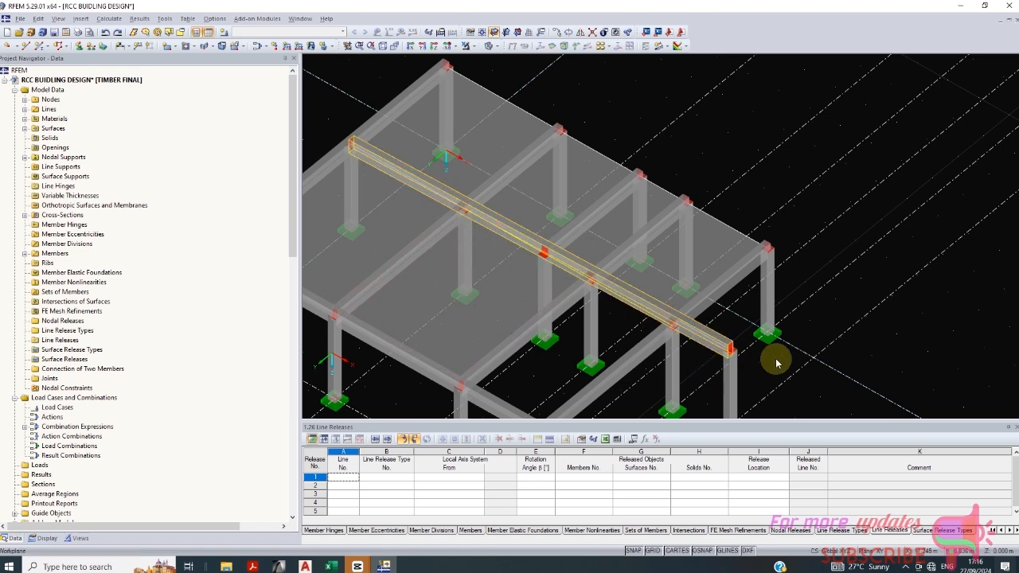
{"action": "key", "text": "Delete"}
Step: Delete the leftover line of the removed middle roof beam together with the remaining slab over the first bays
{"action": "scroll", "coordinate": [676, 189], "scroll_direction": "down", "scroll_amount": 2}
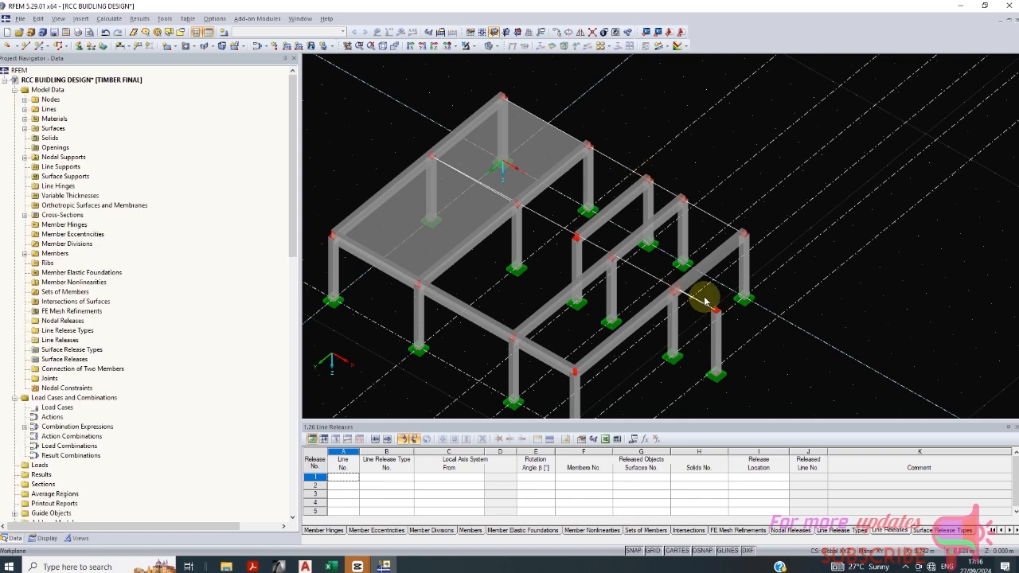
{"action": "scroll", "coordinate": [703, 298], "scroll_direction": "up", "scroll_amount": 2}
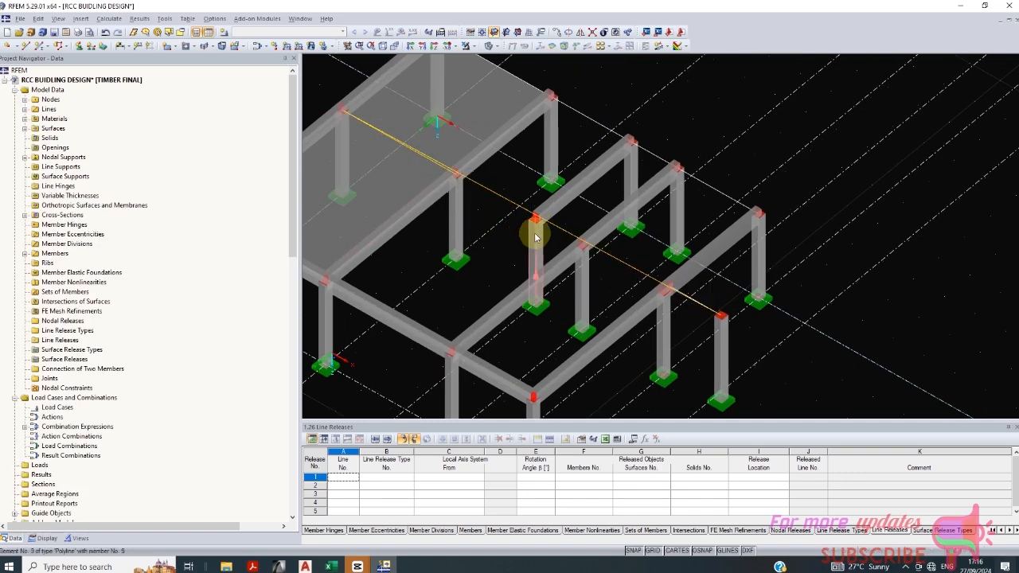
{"action": "key", "text": "Delete"}
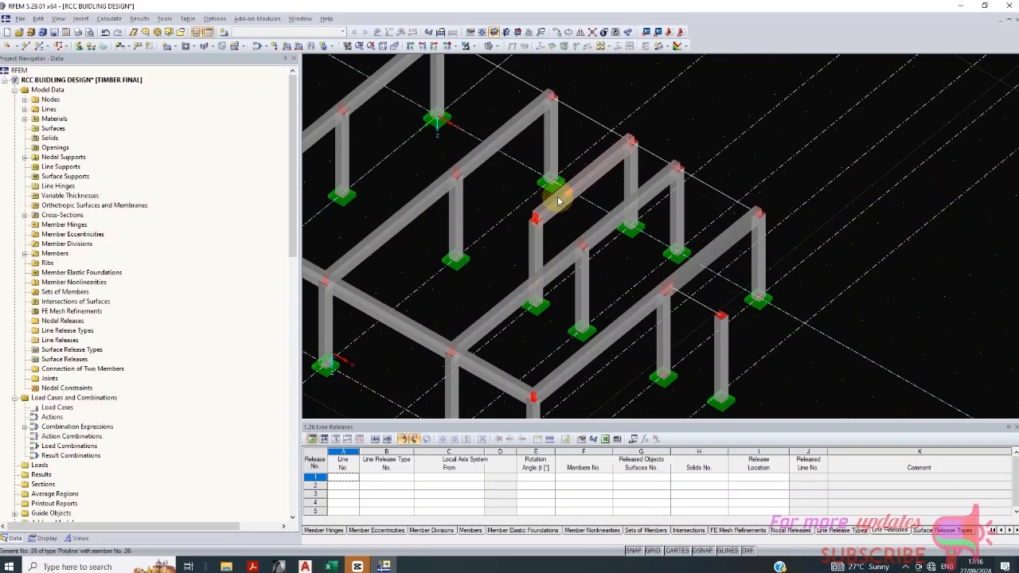
Step: Delete the short leftover line leading to the protruding column and the long leftover line along the rear roof edge
{"action": "scroll", "coordinate": [554, 200], "scroll_direction": "down", "scroll_amount": 1}
{"action": "scroll", "coordinate": [704, 323], "scroll_direction": "up", "scroll_amount": 1}
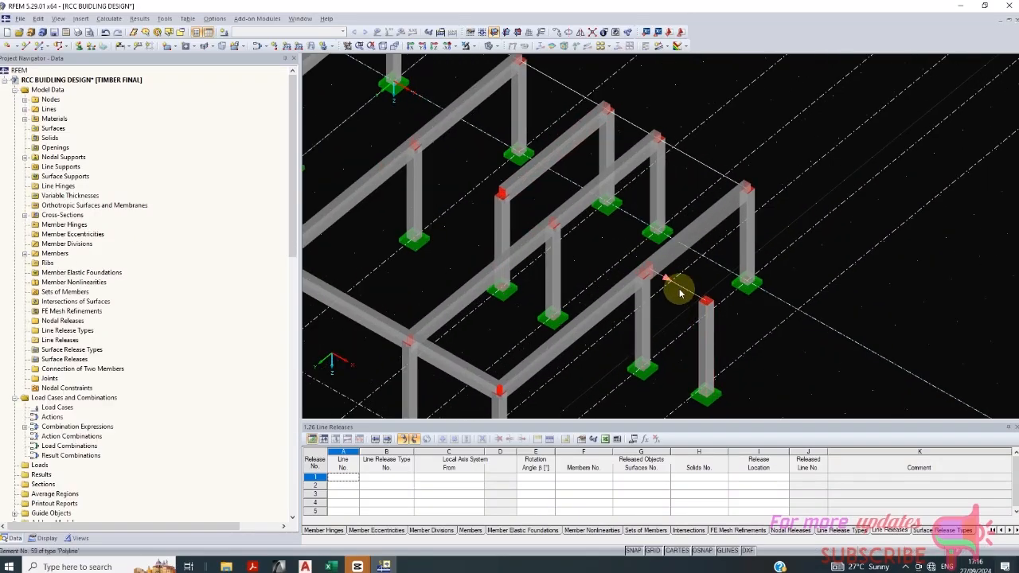
{"action": "scroll", "coordinate": [679, 322], "scroll_direction": "down", "scroll_amount": 1}
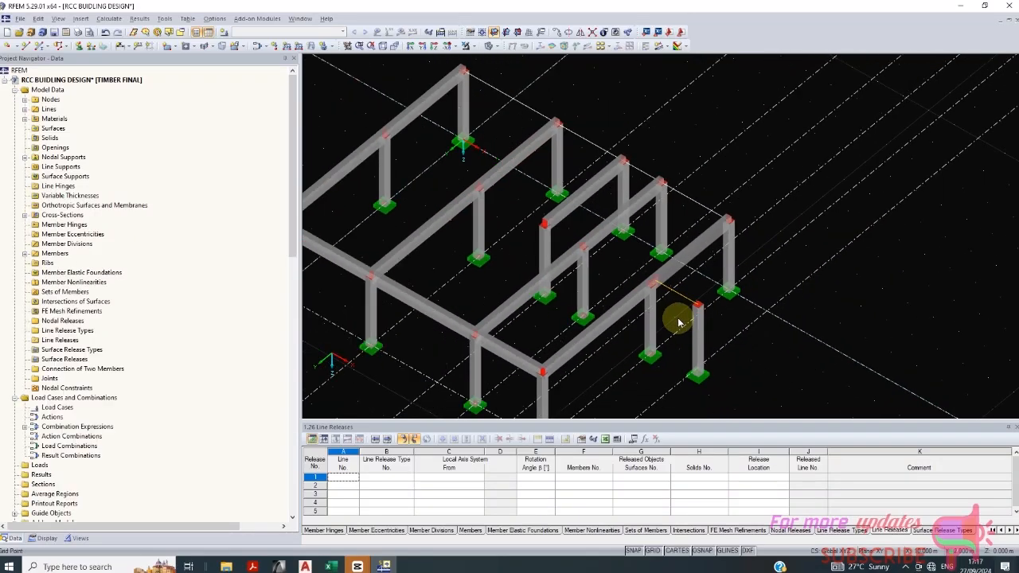
{"action": "left_click", "coordinate": [682, 202]}
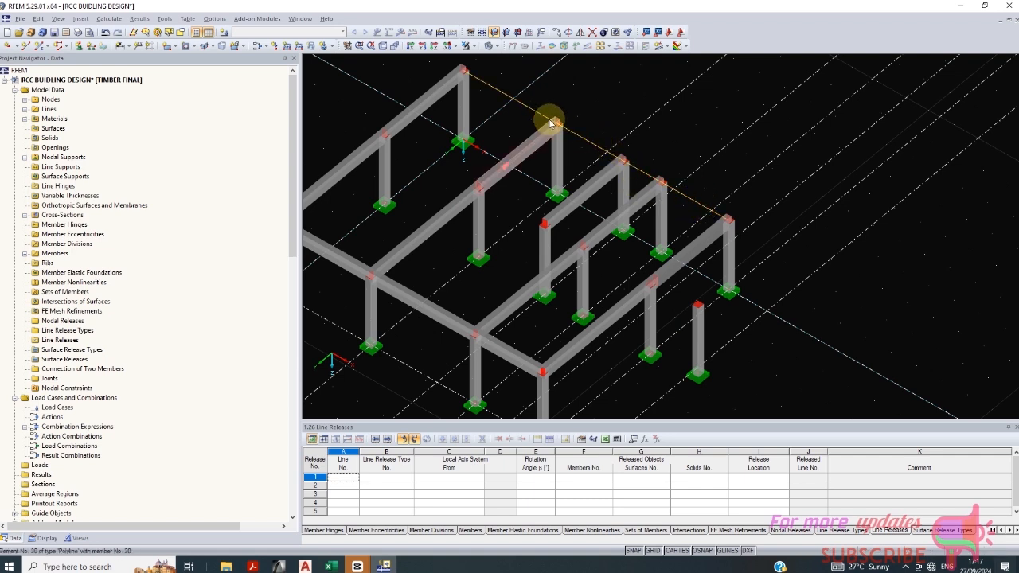
{"action": "key", "text": "Delete"}
{"action": "scroll", "coordinate": [707, 241], "scroll_direction": "up", "scroll_amount": 1}
{"action": "scroll", "coordinate": [590, 124], "scroll_direction": "down", "scroll_amount": 1}
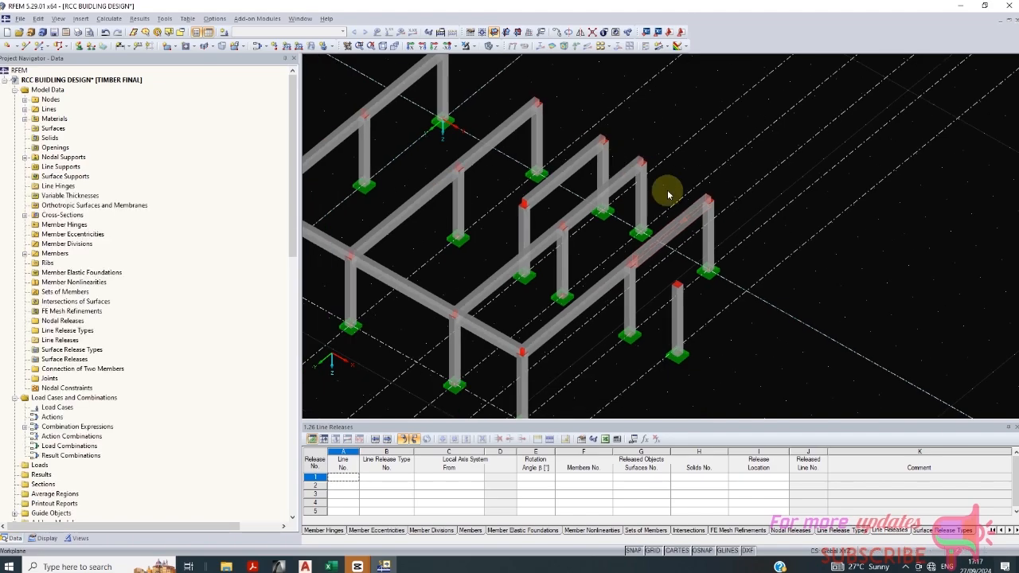
Step: Delete the isolated protruding column together with its nodal support
{"action": "scroll", "coordinate": [641, 323], "scroll_direction": "up", "scroll_amount": 3}
{"action": "middle_click_drag", "start_coordinate": [673, 400], "coordinate": [906, 147]}
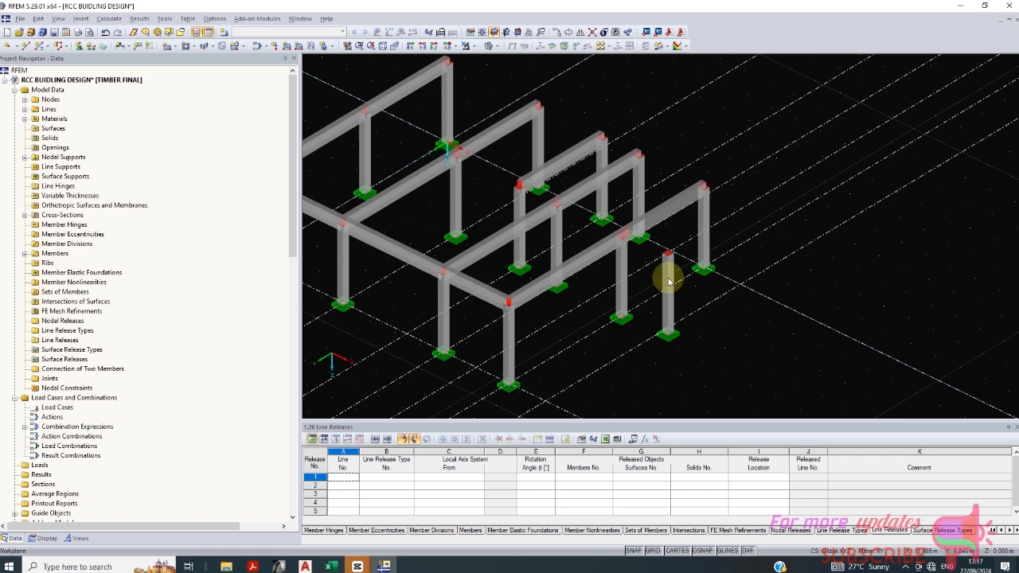
{"action": "scroll", "coordinate": [669, 280], "scroll_direction": "up", "scroll_amount": 3}
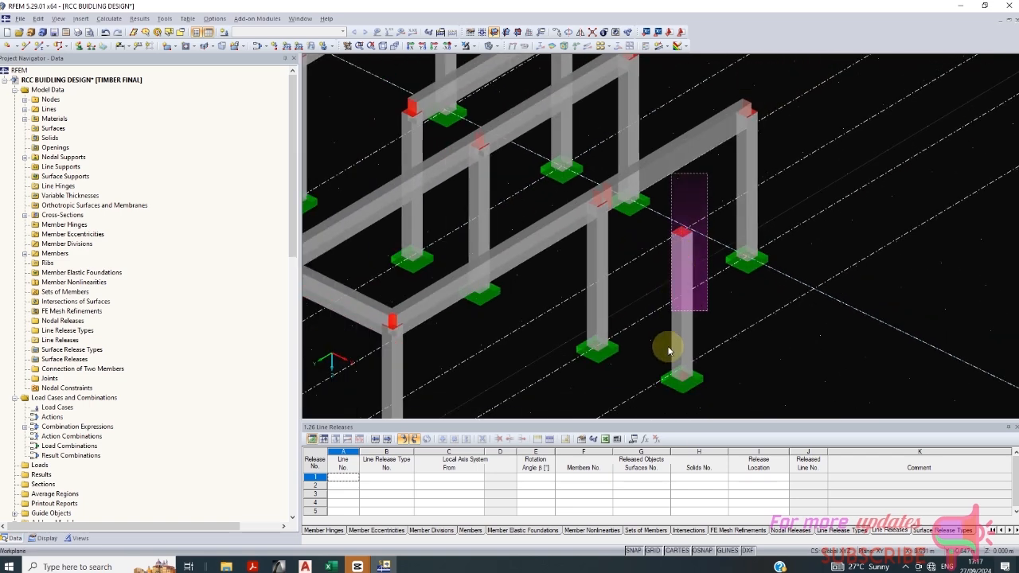
{"action": "left_click_drag", "start_coordinate": [669, 351], "coordinate": [651, 428]}
{"action": "left_click_drag", "start_coordinate": [712, 124], "coordinate": [669, 356]}
{"action": "key", "text": "Delete"}
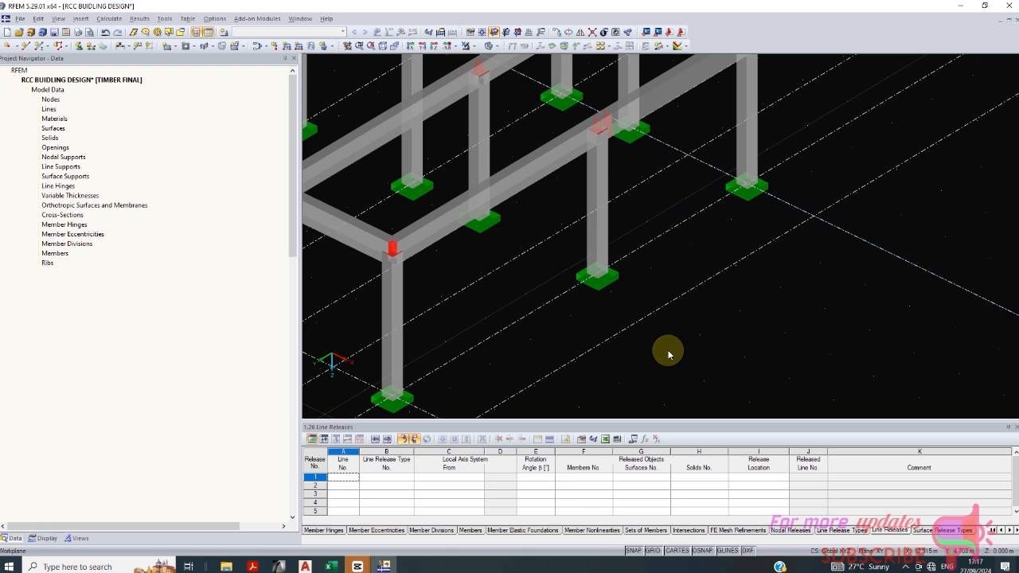
Step: Check the column spacing on the AutoCAD floor plan, and copy the end frame's rear and middle columns with supports once in RFEM, offset 1.500 m in X
{"action": "scroll", "coordinate": [788, 279], "scroll_direction": "down", "scroll_amount": 2}
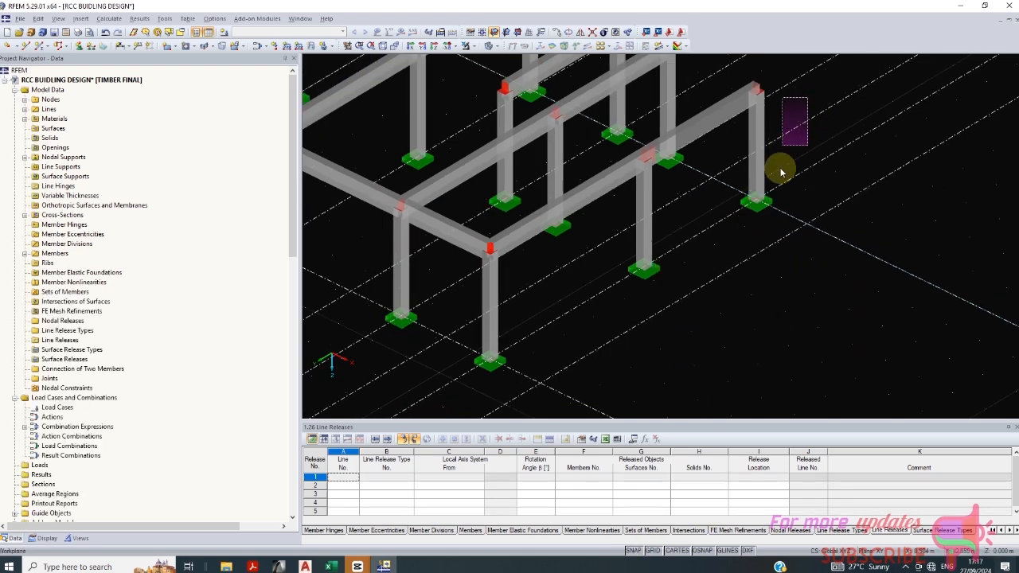
{"action": "left_click_drag", "start_coordinate": [781, 172], "coordinate": [711, 254]}
{"action": "left_click_drag", "start_coordinate": [704, 221], "coordinate": [625, 304]}
{"action": "left_click", "coordinate": [304, 566]}
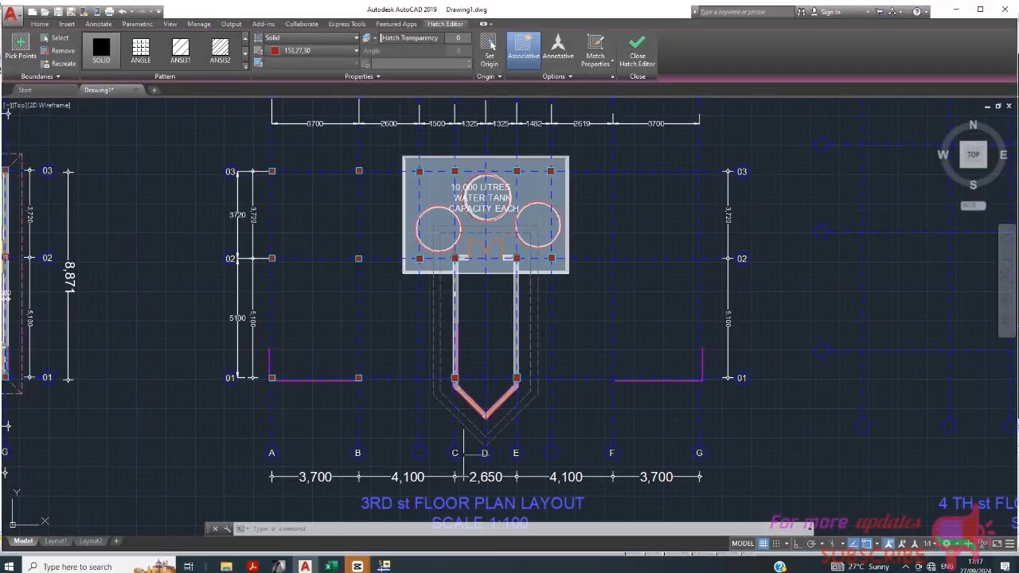
{"action": "scroll", "coordinate": [618, 192], "scroll_direction": "up", "scroll_amount": 4}
{"action": "scroll", "coordinate": [542, 263], "scroll_direction": "down", "scroll_amount": 4}
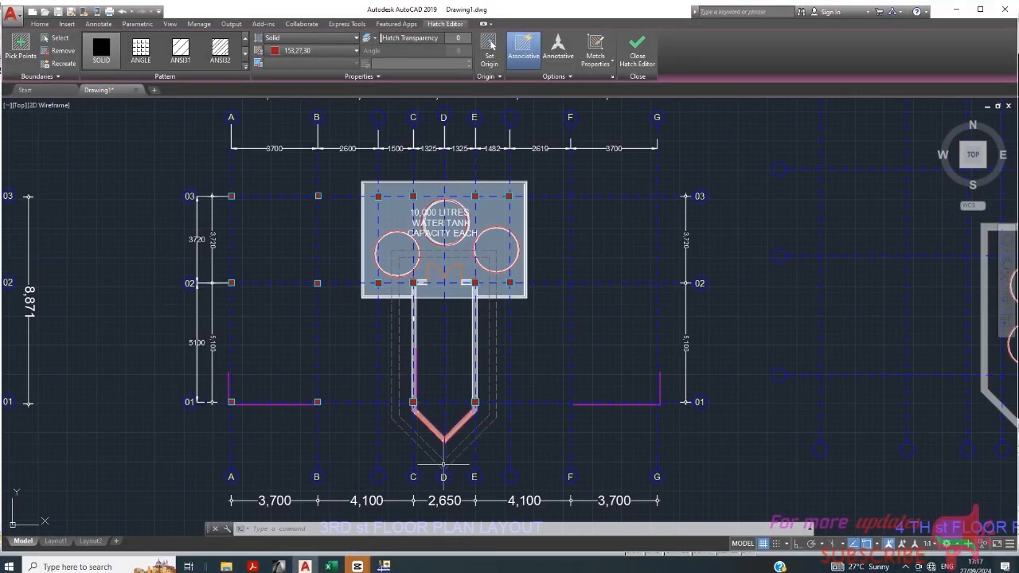
{"action": "left_click", "coordinate": [387, 566]}
{"action": "scroll", "coordinate": [577, 315], "scroll_direction": "down", "scroll_amount": 1}
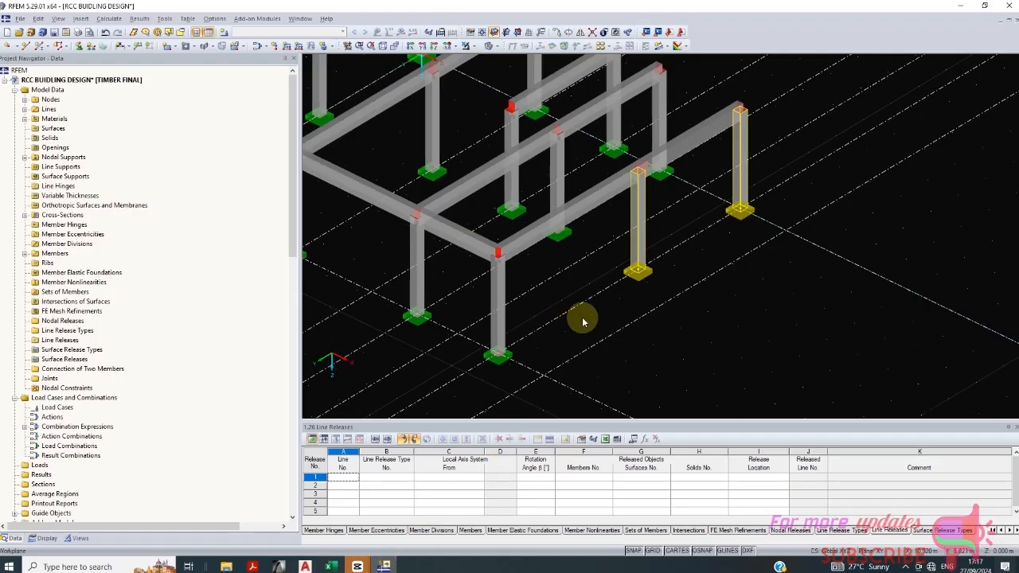
{"action": "left_click", "coordinate": [39, 18]}
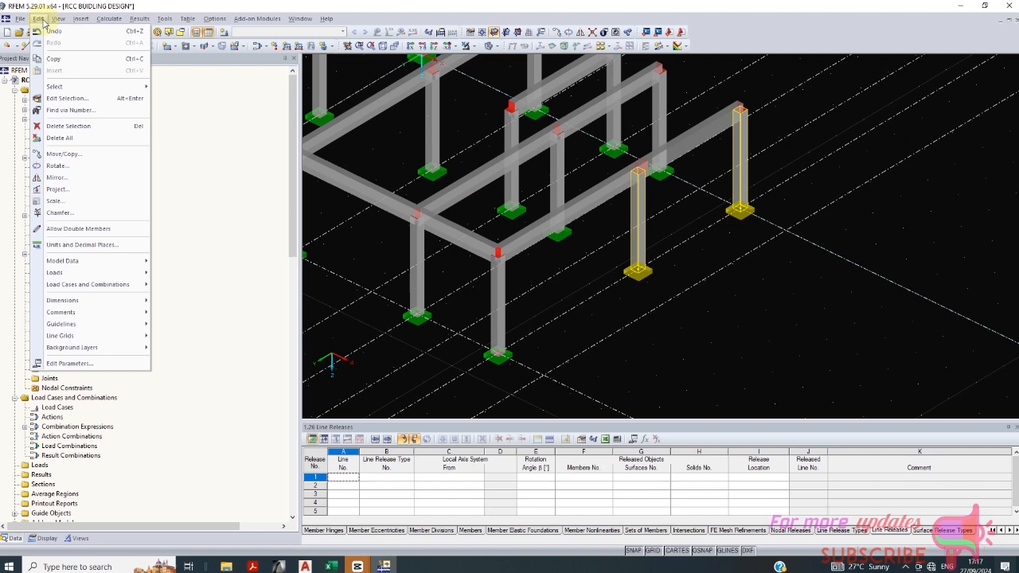
{"action": "left_click", "coordinate": [68, 156]}
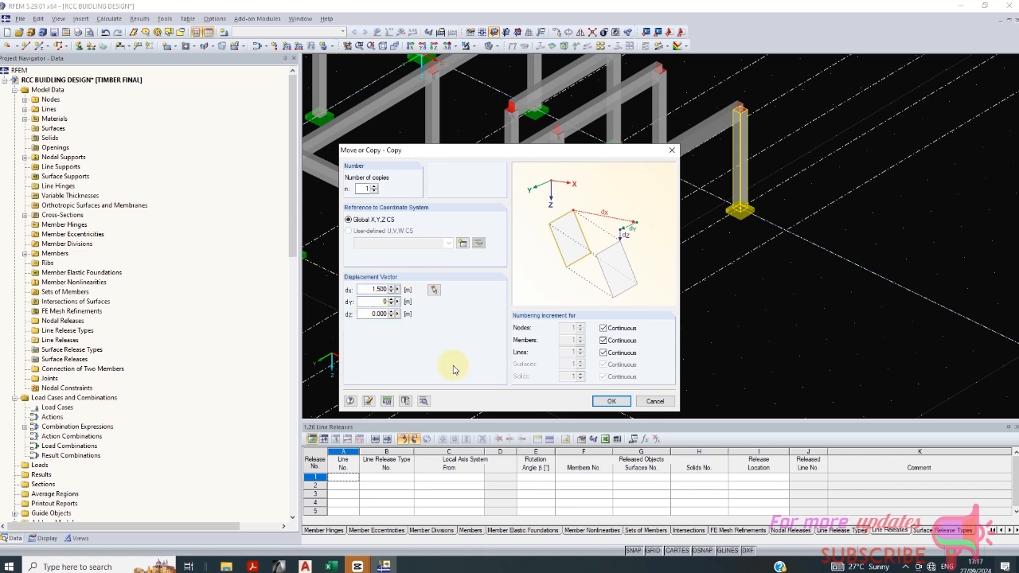
{"action": "left_click", "coordinate": [606, 401]}
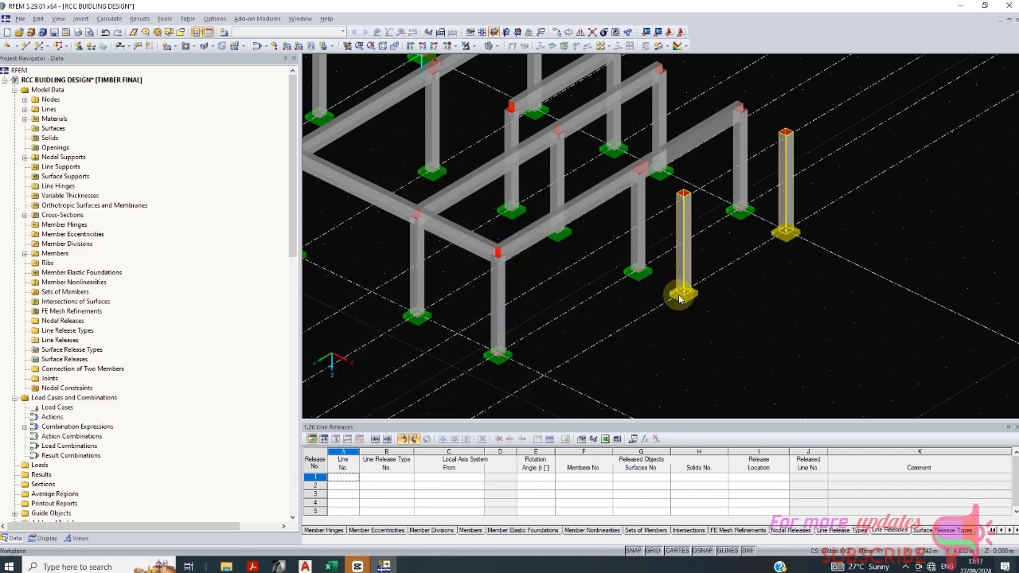
Step: Draw a Rectangle 200/450 Concrete C20/25 beam along the rear column tops, from X 0.000 to X 11.950 m at Z -2.850 m
{"action": "scroll", "coordinate": [631, 291], "scroll_direction": "down", "scroll_amount": 1}
{"action": "middle_click_drag", "start_coordinate": [611, 337], "coordinate": [635, 326], "text": "ctrl"}
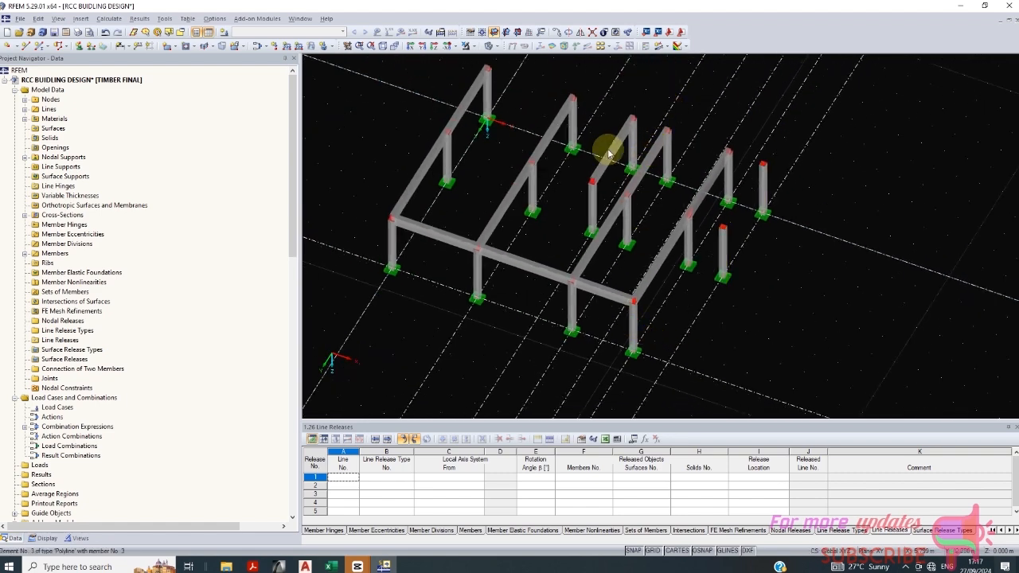
{"action": "scroll", "coordinate": [609, 152], "scroll_direction": "up", "scroll_amount": 1}
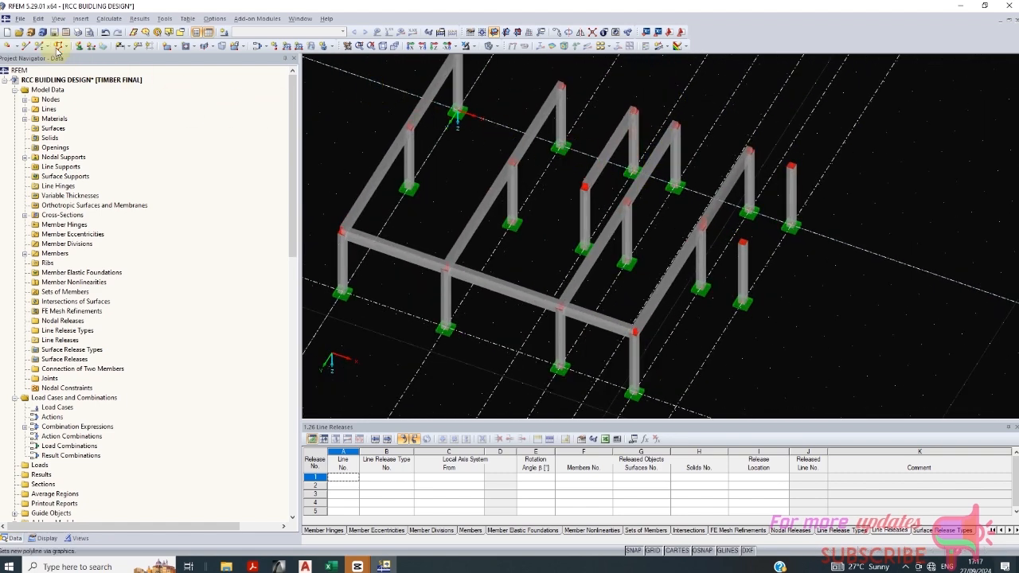
{"action": "left_click", "coordinate": [571, 215]}
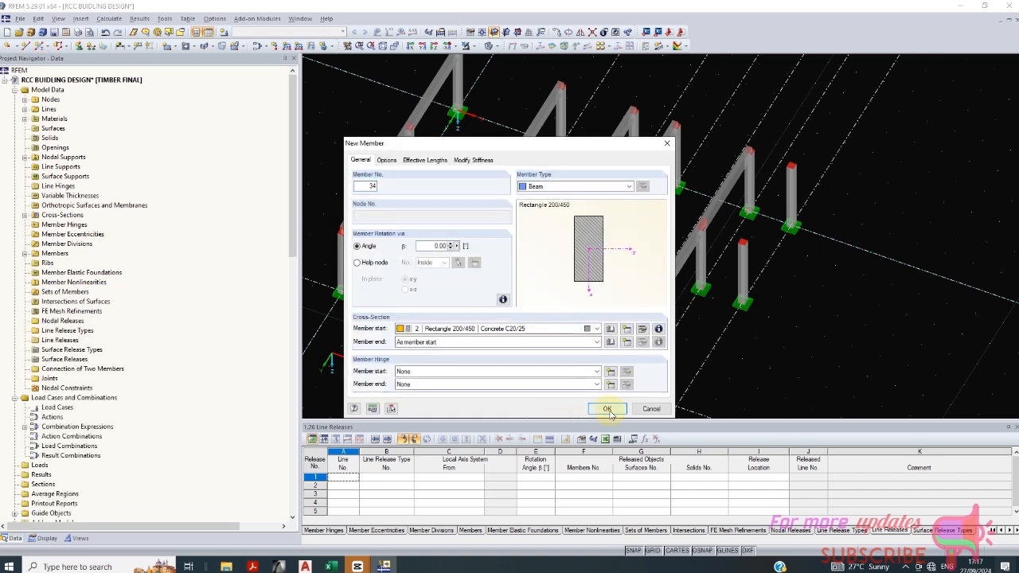
{"action": "left_click", "coordinate": [608, 408]}
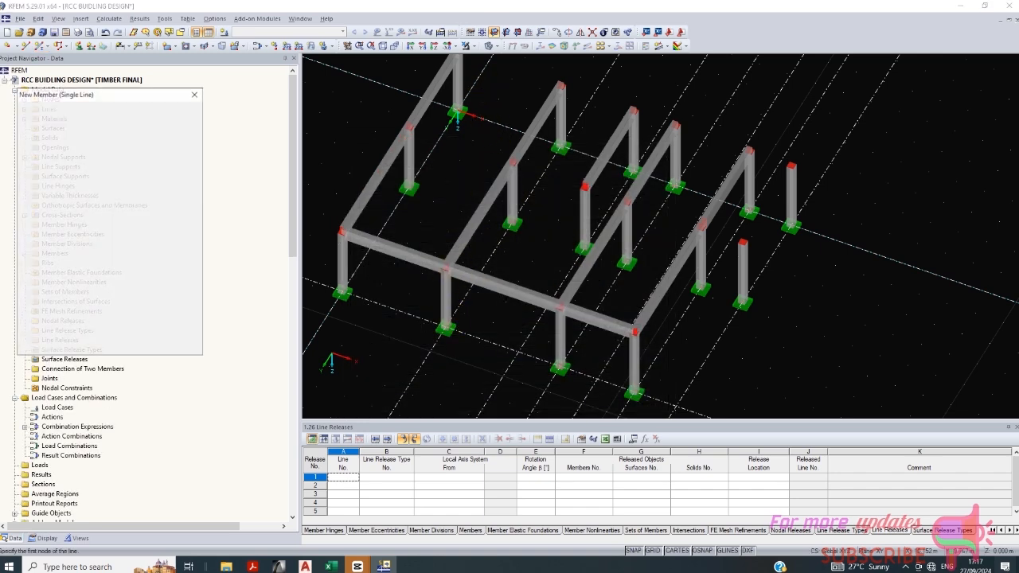
{"action": "scroll", "coordinate": [459, 322], "scroll_direction": "down", "scroll_amount": 3}
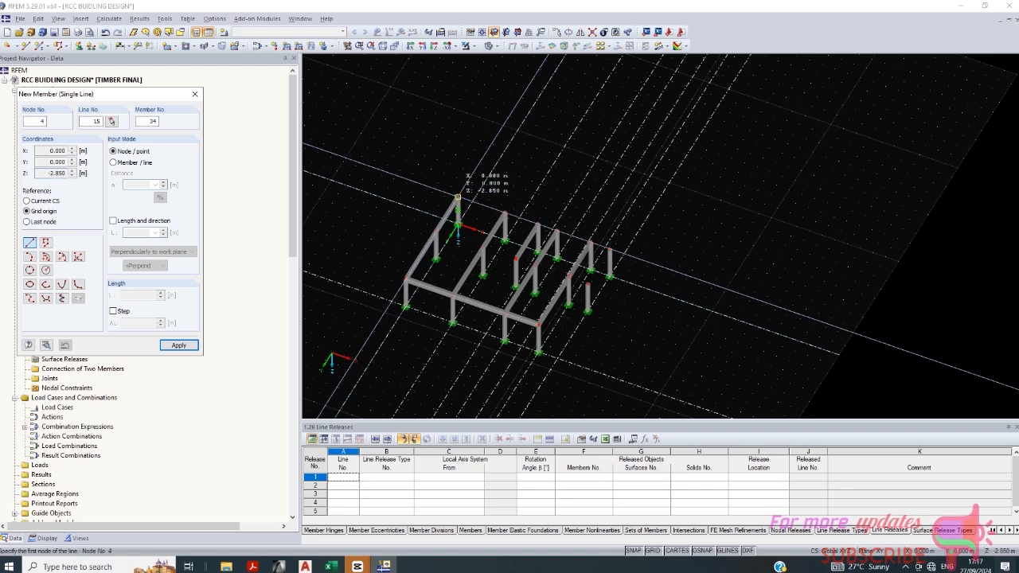
{"action": "scroll", "coordinate": [628, 269], "scroll_direction": "up", "scroll_amount": 1}
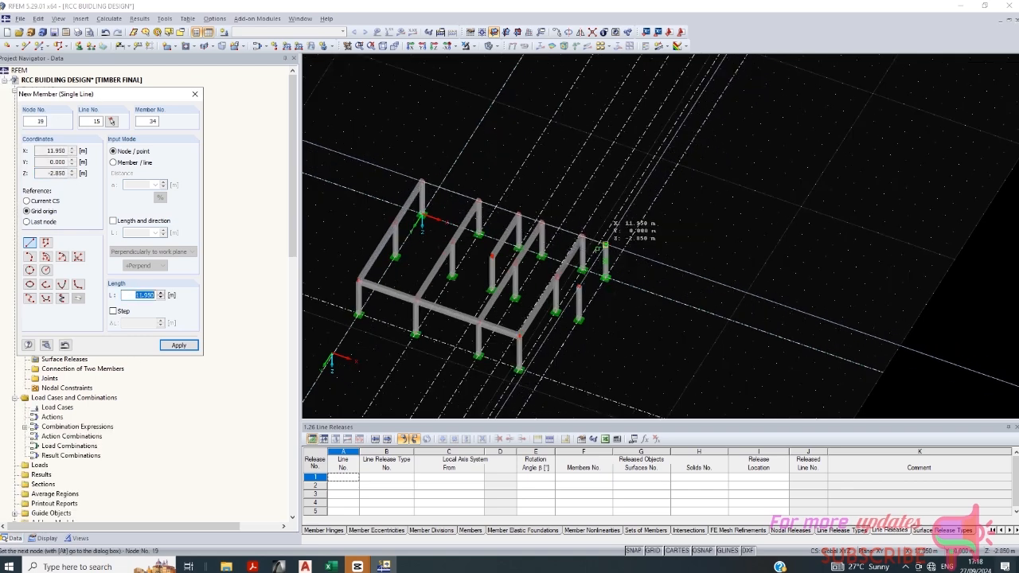
{"action": "left_click", "coordinate": [604, 246]}
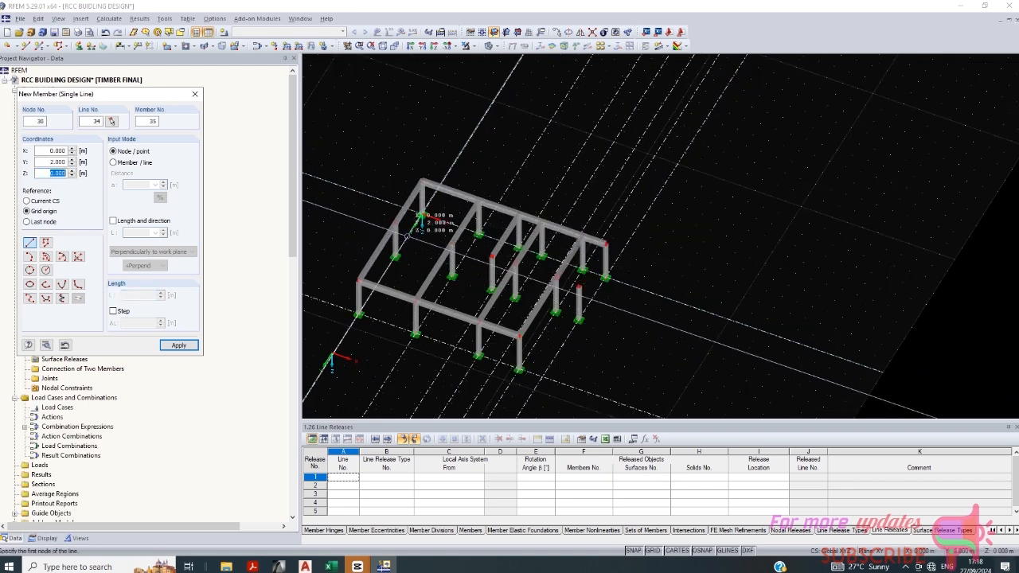
Step: Draw the same beam along the middle column line to the new end column, and join the two new columns with an end beam
{"action": "left_click", "coordinate": [422, 184]}
{"action": "left_click", "coordinate": [421, 215]}
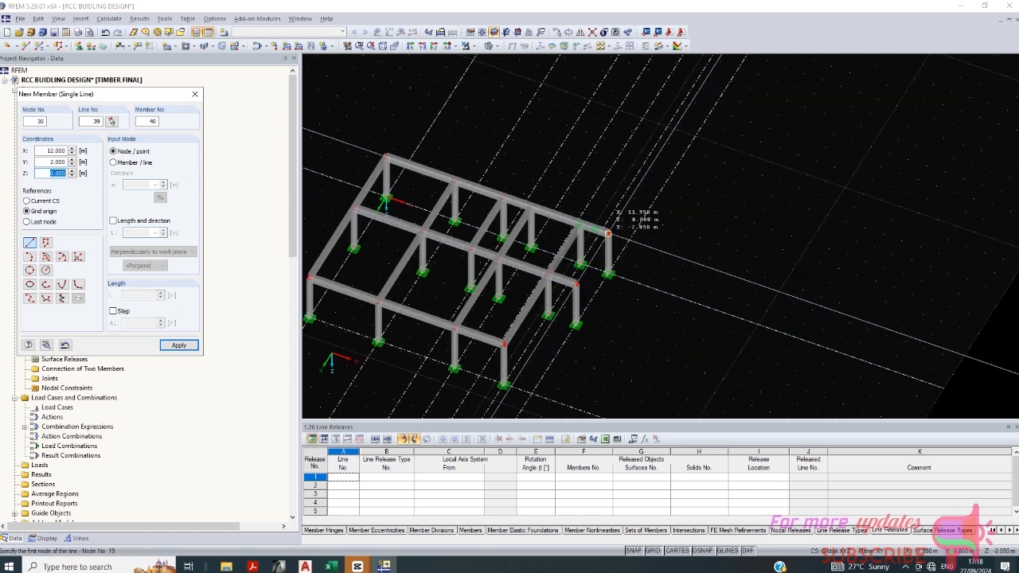
{"action": "left_click", "coordinate": [608, 233]}
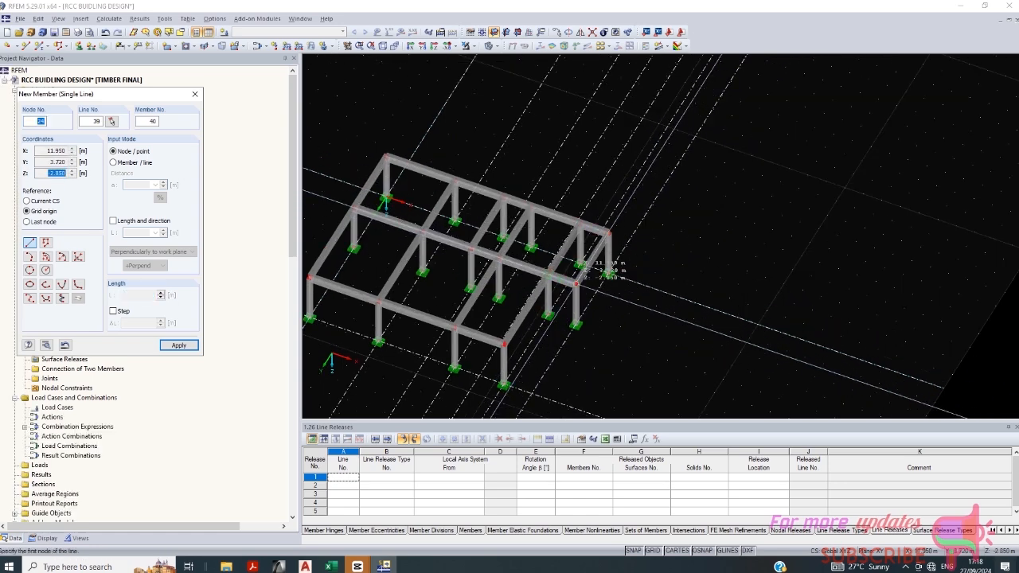
{"action": "key", "text": "Escape"}
Step: Cover the rear row of roof bays with 150 mm thick Concrete C20/25 rectangular surfaces along its full length
{"action": "middle_click_drag", "start_coordinate": [587, 292], "coordinate": [583, 254], "text": "ctrl"}
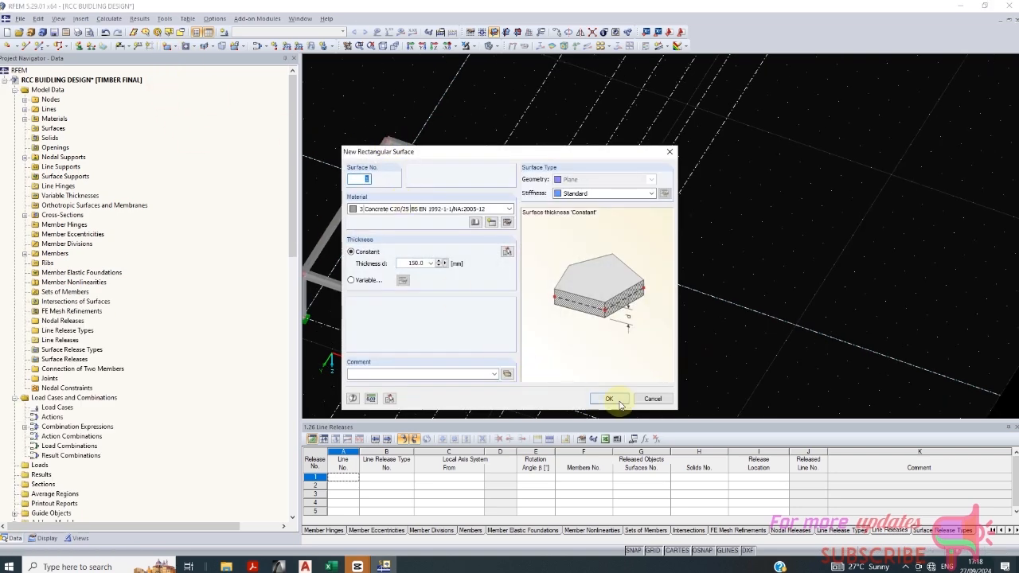
{"action": "left_click", "coordinate": [621, 400]}
{"action": "left_click", "coordinate": [386, 189]}
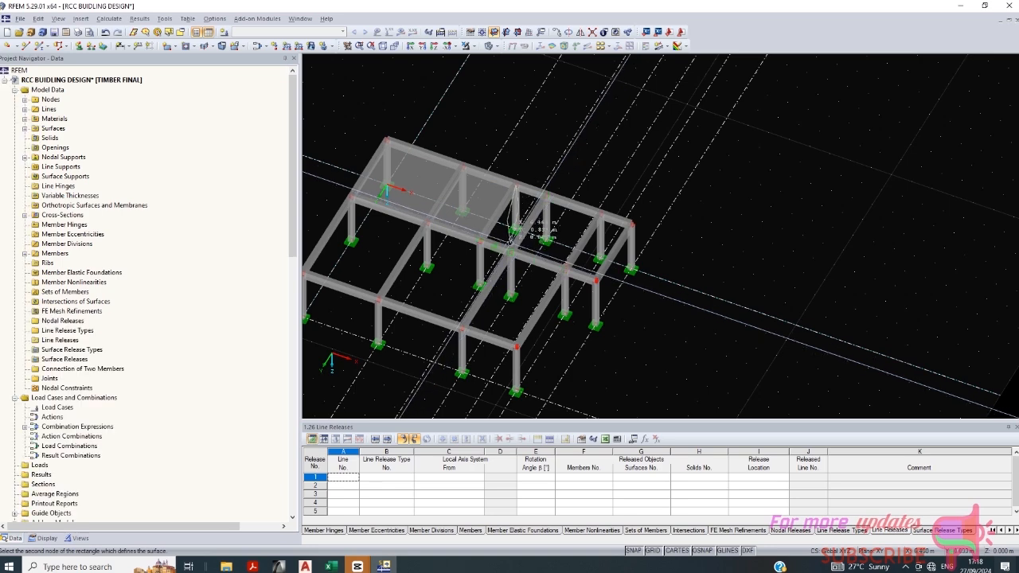
{"action": "left_click", "coordinate": [546, 195]}
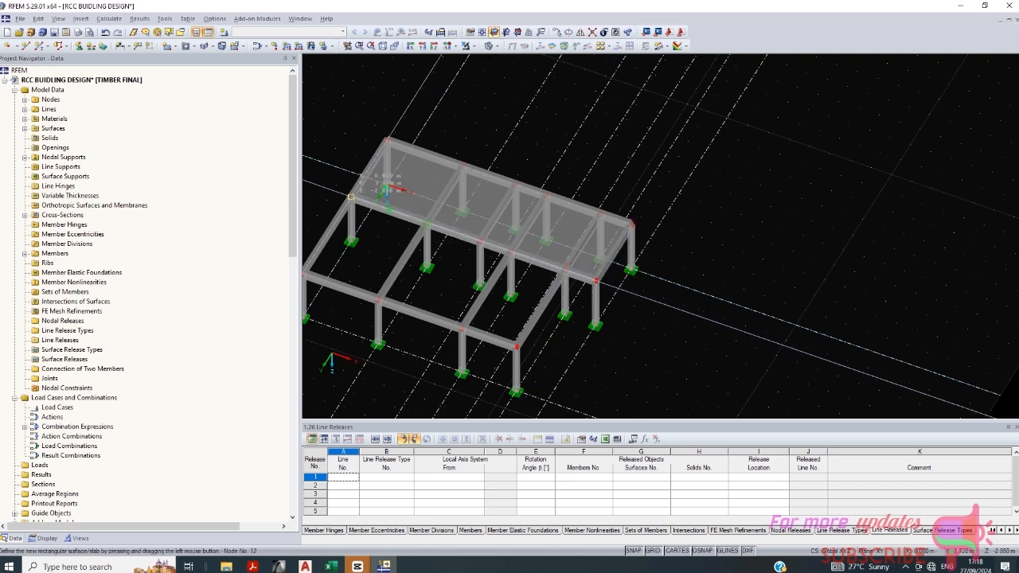
Step: Add rectangular slab surfaces over the three front roof bays, between the middle and front beams
{"action": "left_click", "coordinate": [351, 196]}
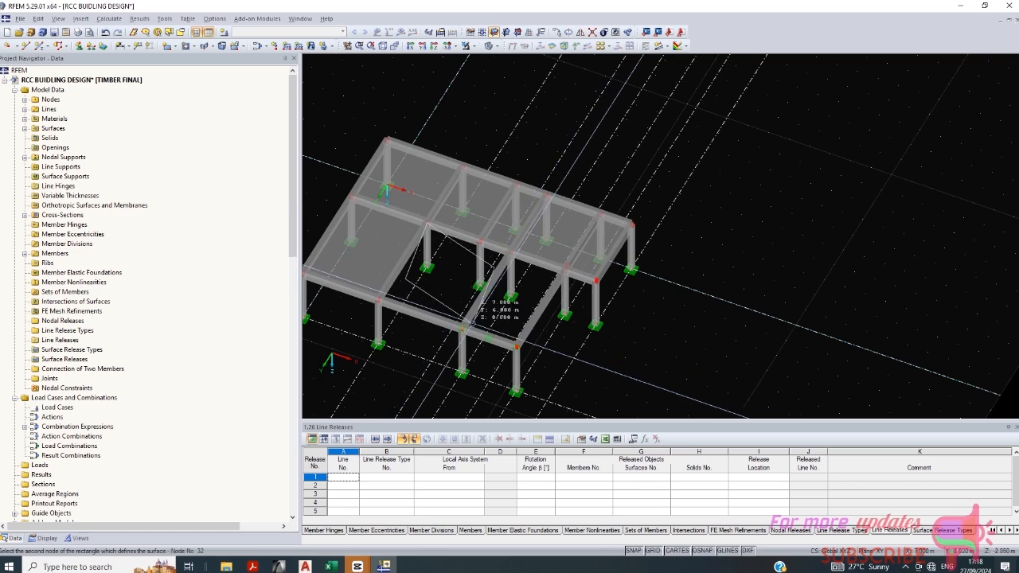
{"action": "left_click", "coordinate": [472, 322]}
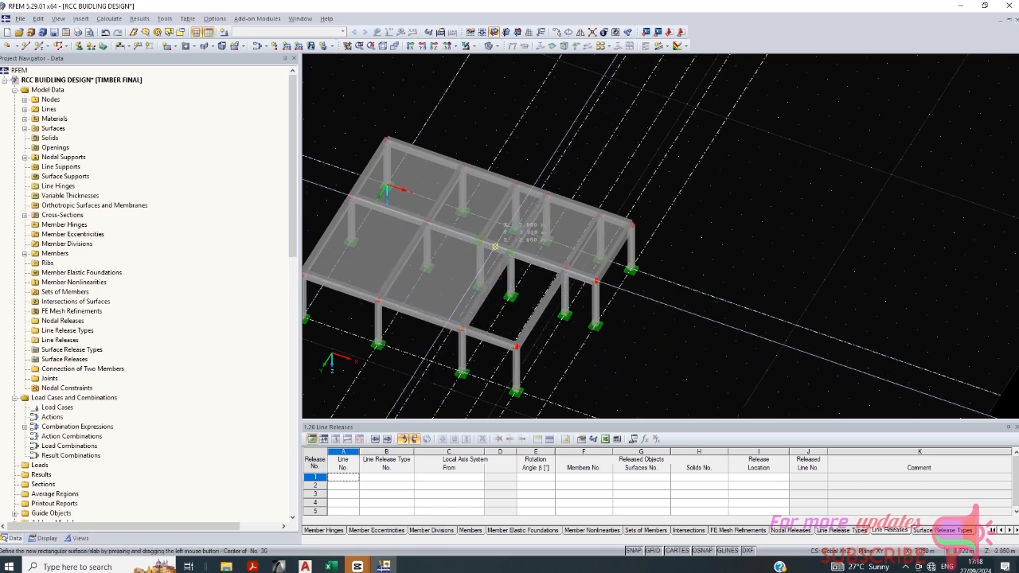
{"action": "left_click", "coordinate": [510, 254]}
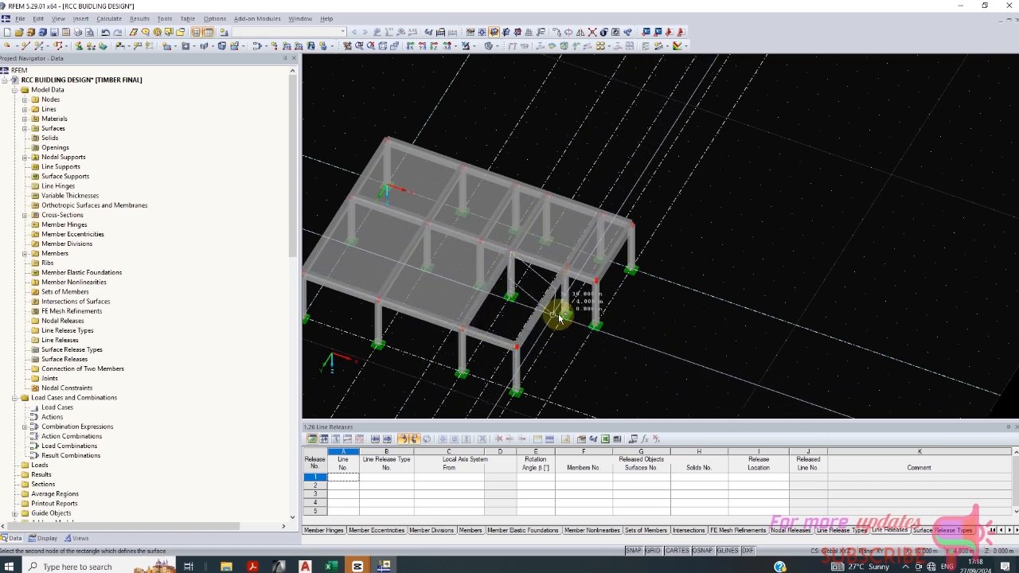
{"action": "middle_click_drag", "start_coordinate": [560, 319], "coordinate": [570, 180], "text": "ctrl"}
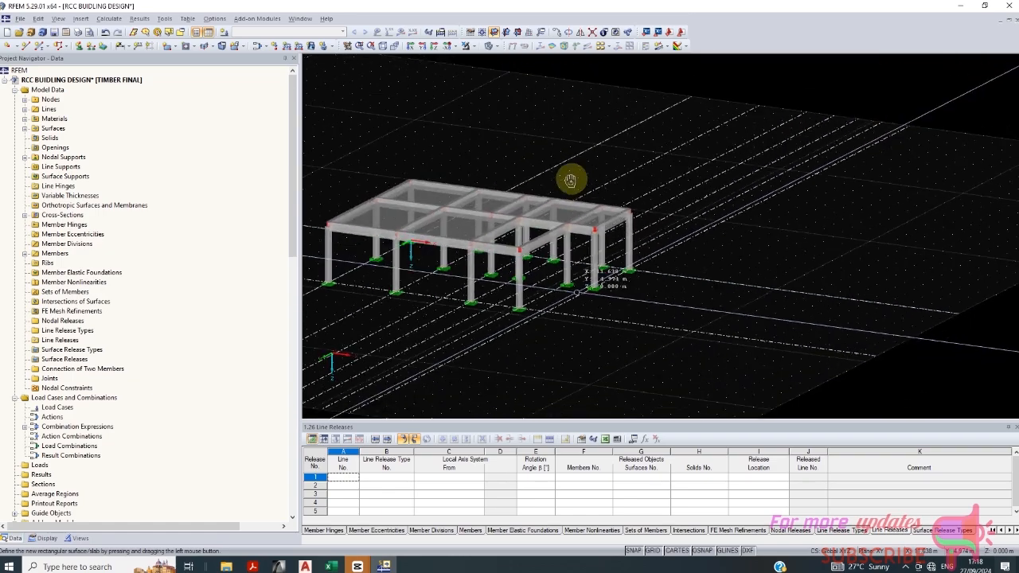
{"action": "scroll", "coordinate": [569, 159], "scroll_direction": "up", "scroll_amount": 5}
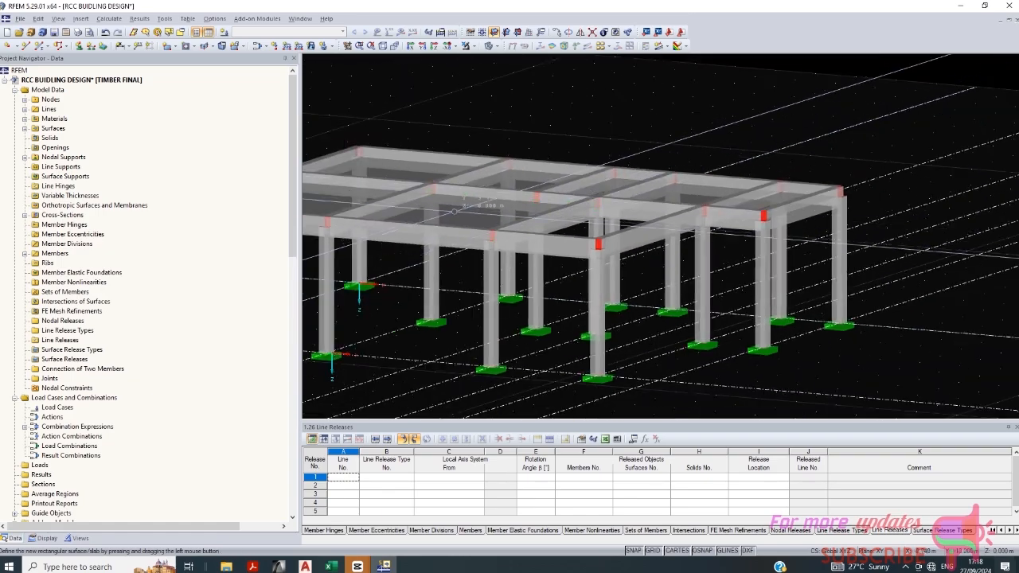
{"action": "middle_click_drag", "start_coordinate": [454, 211], "coordinate": [780, 230], "text": "ctrl"}
{"action": "scroll", "coordinate": [769, 236], "scroll_direction": "up", "scroll_amount": 5}
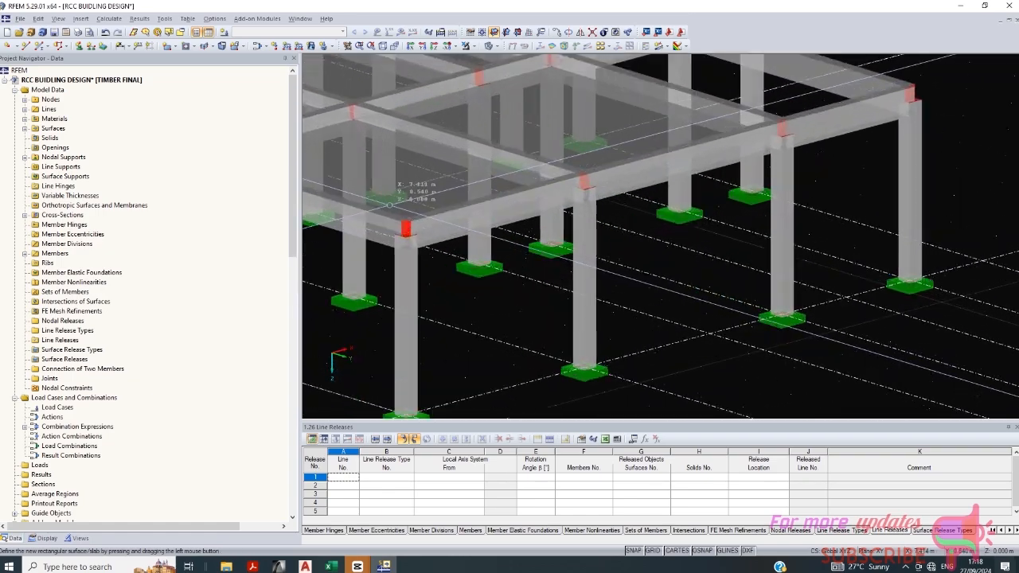
Step: Give all roof beams a new member eccentricity with top-centre cross-section alignment and a transverse offset from the bottom of surface 1
{"action": "scroll", "coordinate": [391, 205], "scroll_direction": "down", "scroll_amount": 8}
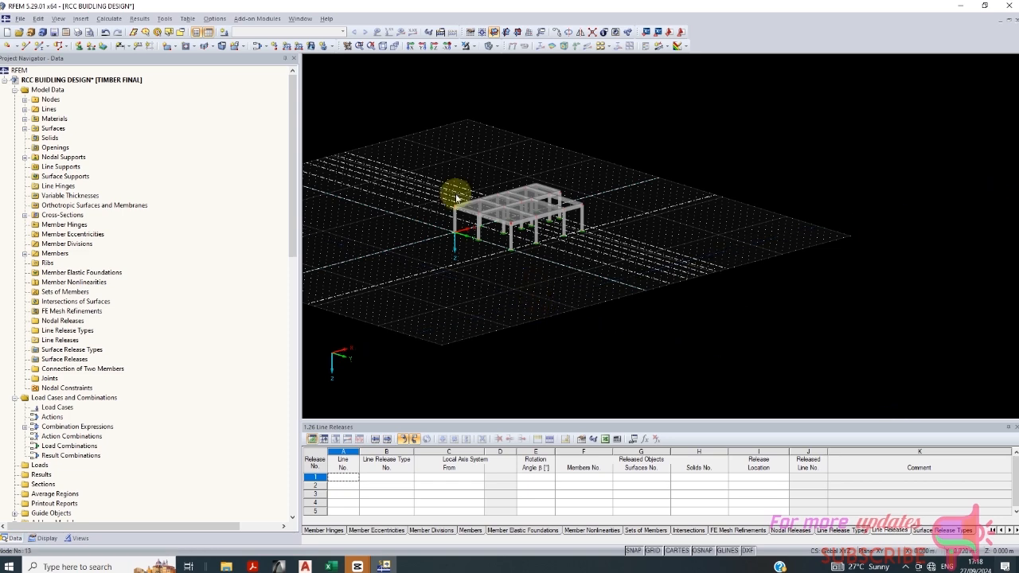
{"action": "scroll", "coordinate": [457, 198], "scroll_direction": "up", "scroll_amount": 8}
{"action": "scroll", "coordinate": [498, 233], "scroll_direction": "down", "scroll_amount": 2}
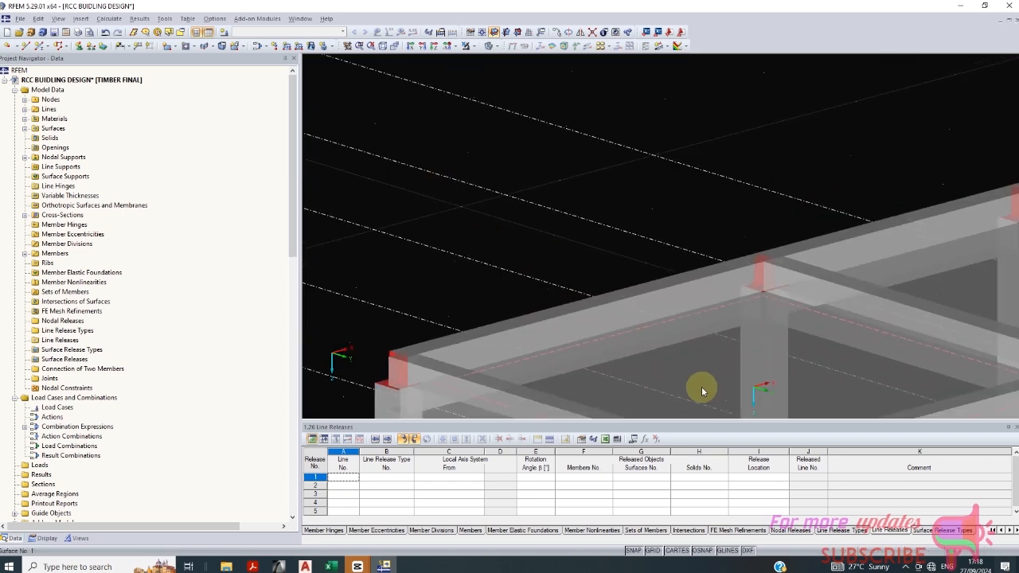
{"action": "scroll", "coordinate": [454, 239], "scroll_direction": "down", "scroll_amount": 5}
{"action": "scroll", "coordinate": [464, 263], "scroll_direction": "up", "scroll_amount": 1}
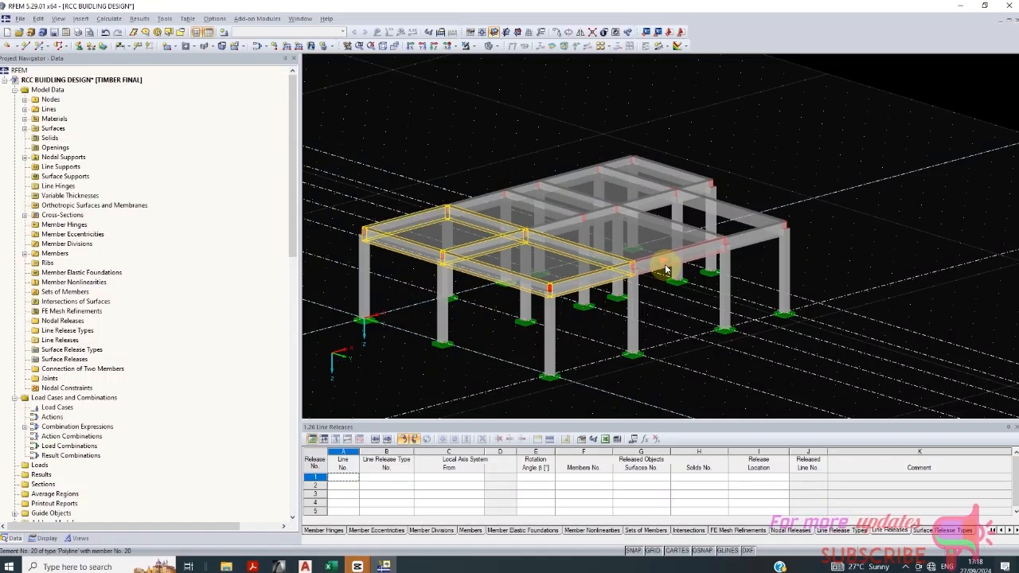
{"action": "left_click", "coordinate": [701, 246]}
{"action": "left_click", "coordinate": [614, 219]}
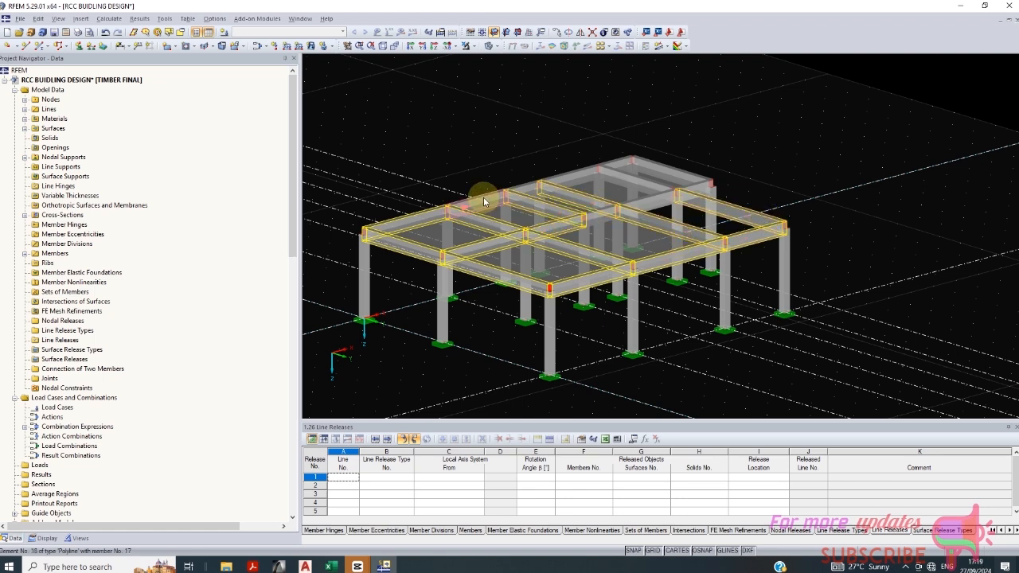
{"action": "left_click", "coordinate": [578, 182]}
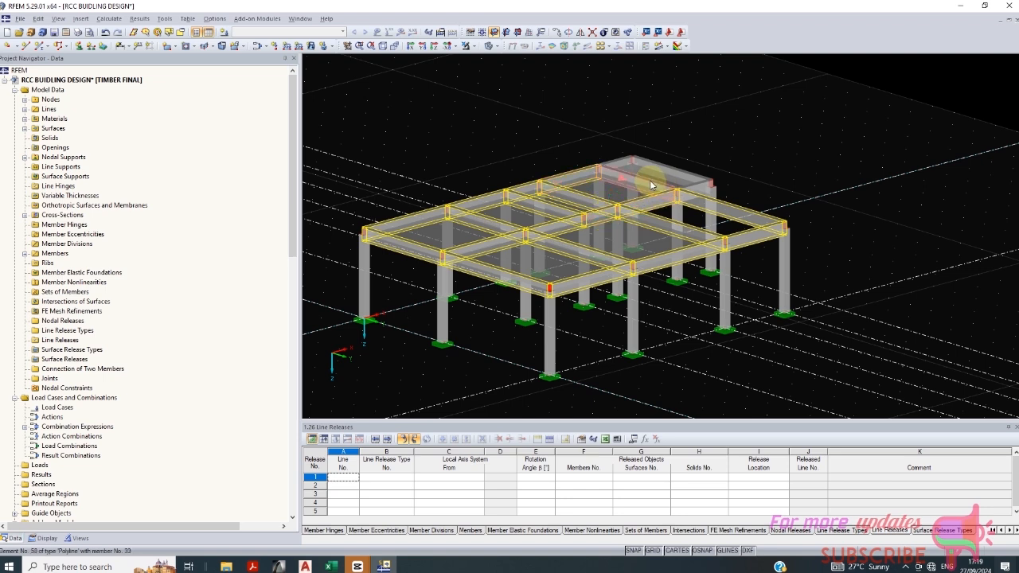
{"action": "left_click", "coordinate": [625, 165]}
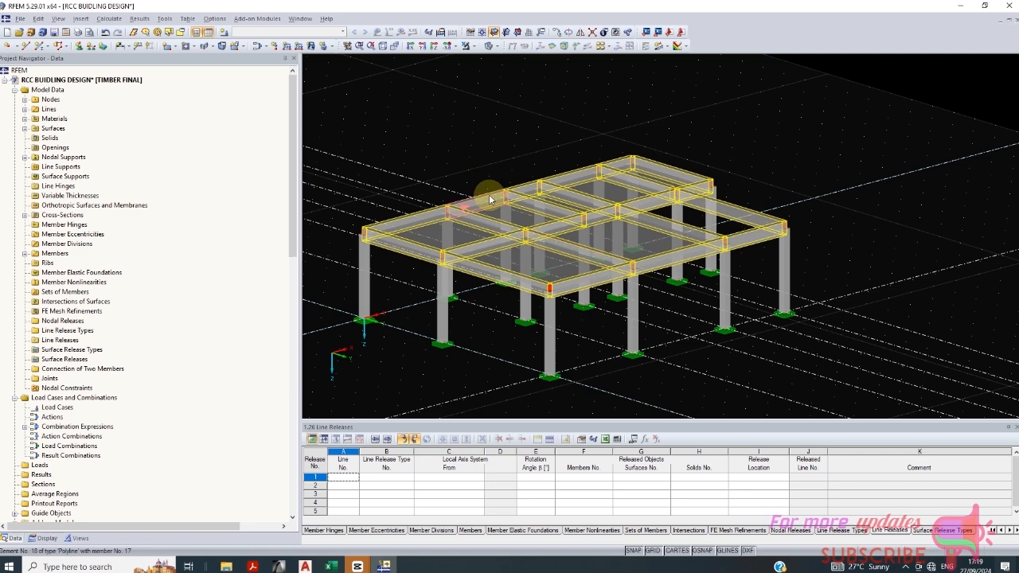
{"action": "double_click", "coordinate": [502, 260]}
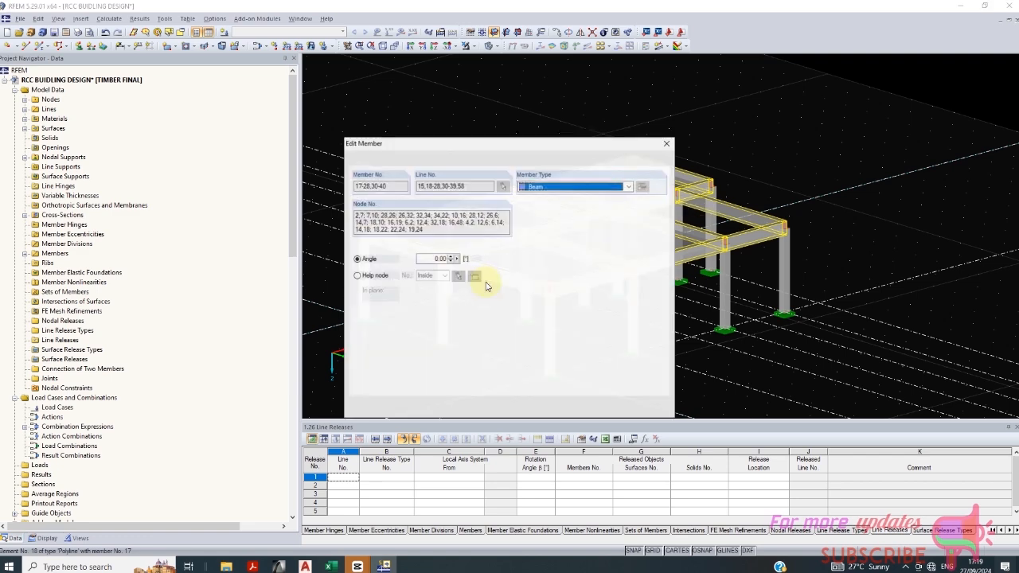
{"action": "left_click", "coordinate": [385, 162]}
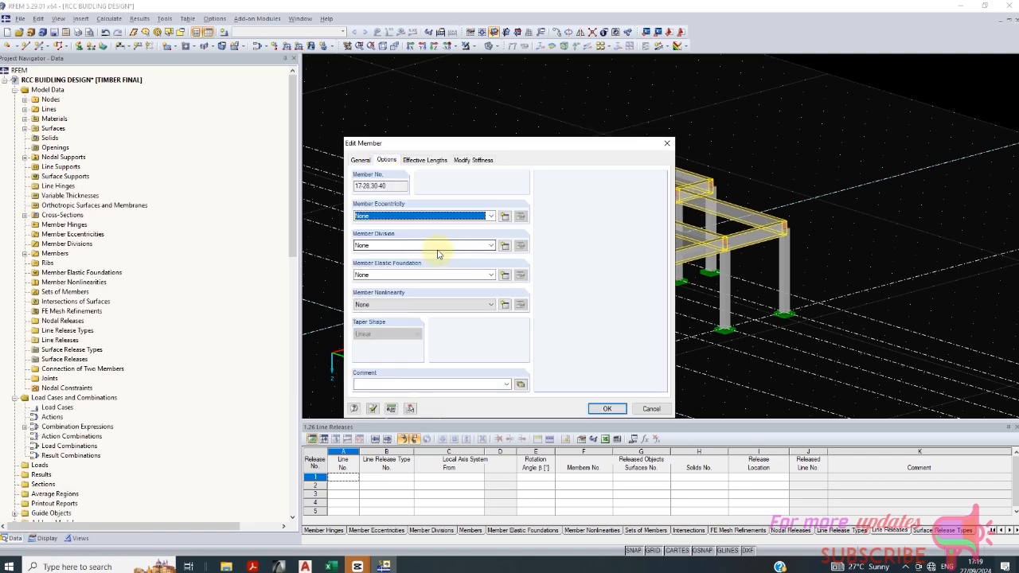
{"action": "left_click", "coordinate": [491, 217]}
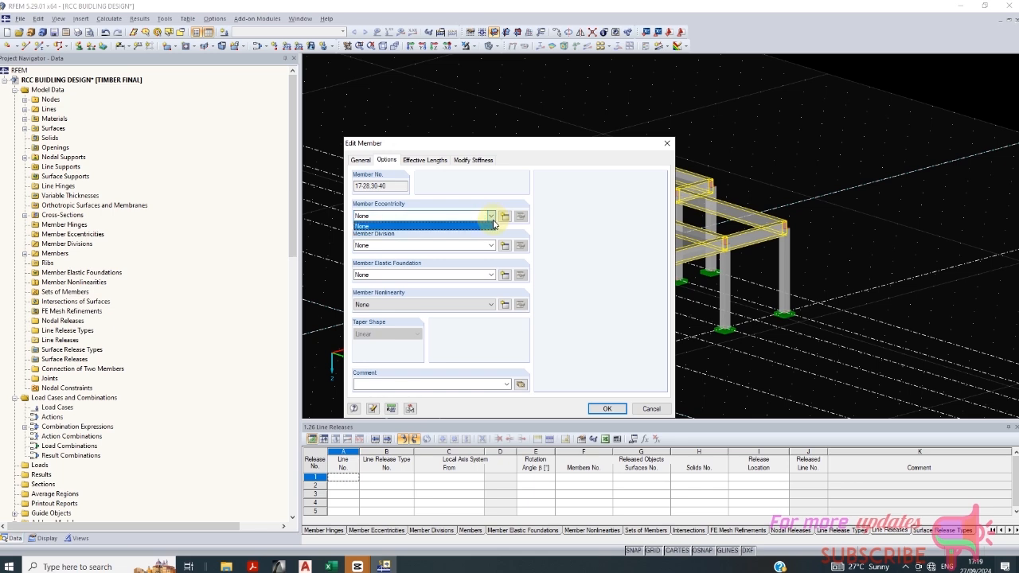
{"action": "left_click", "coordinate": [504, 219]}
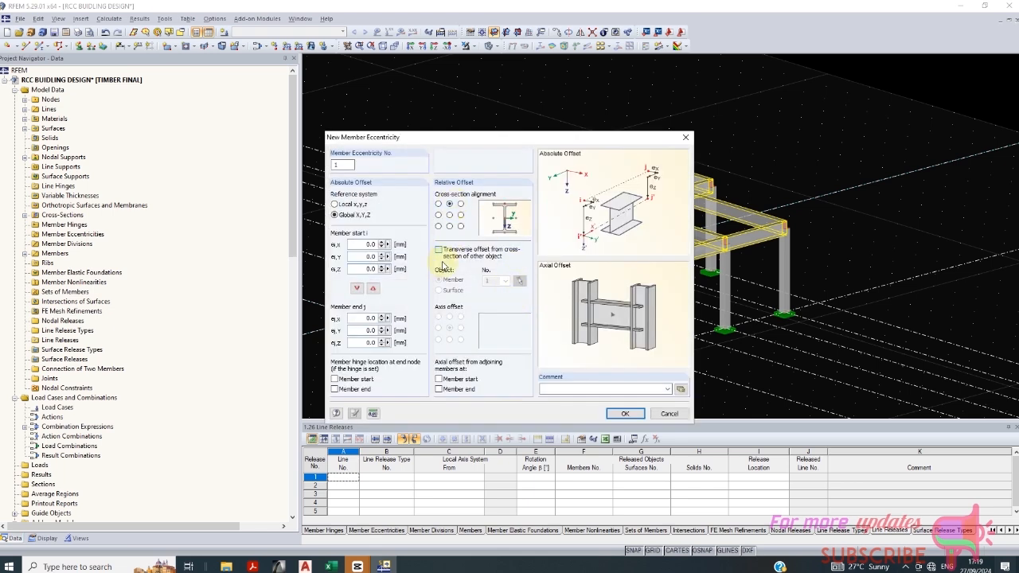
{"action": "left_click", "coordinate": [439, 250]}
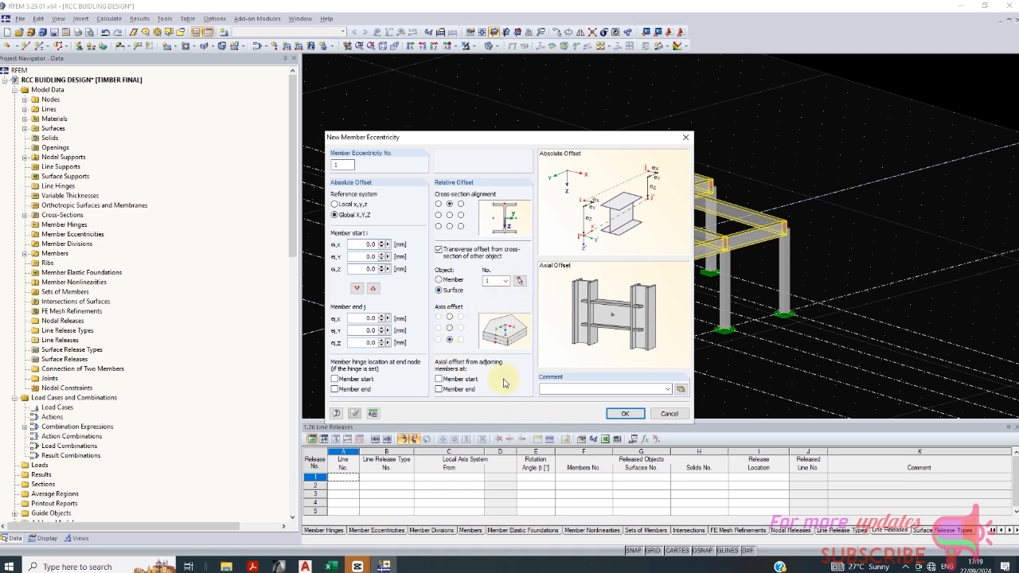
{"action": "left_click", "coordinate": [620, 414]}
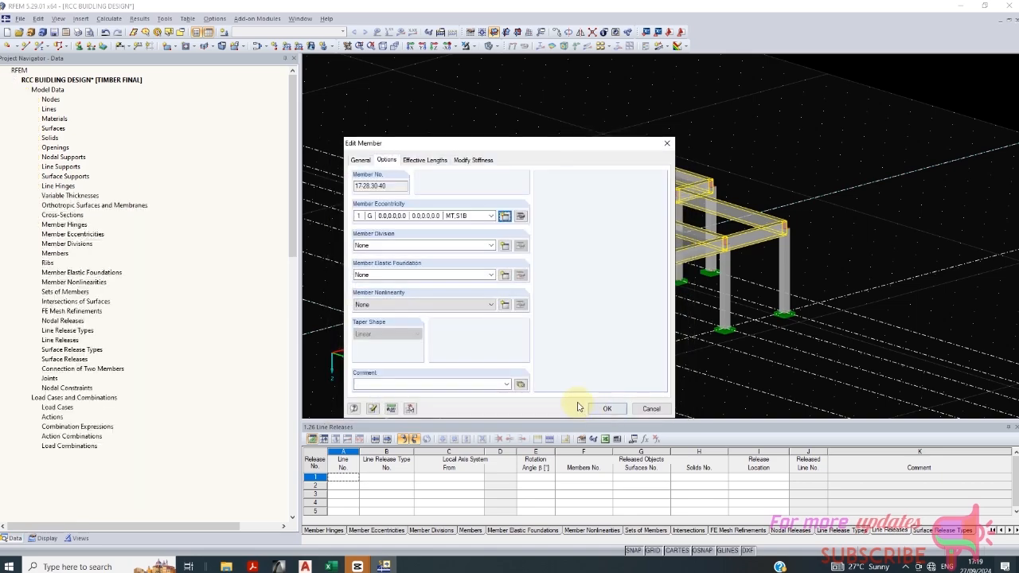
{"action": "left_click", "coordinate": [606, 413]}
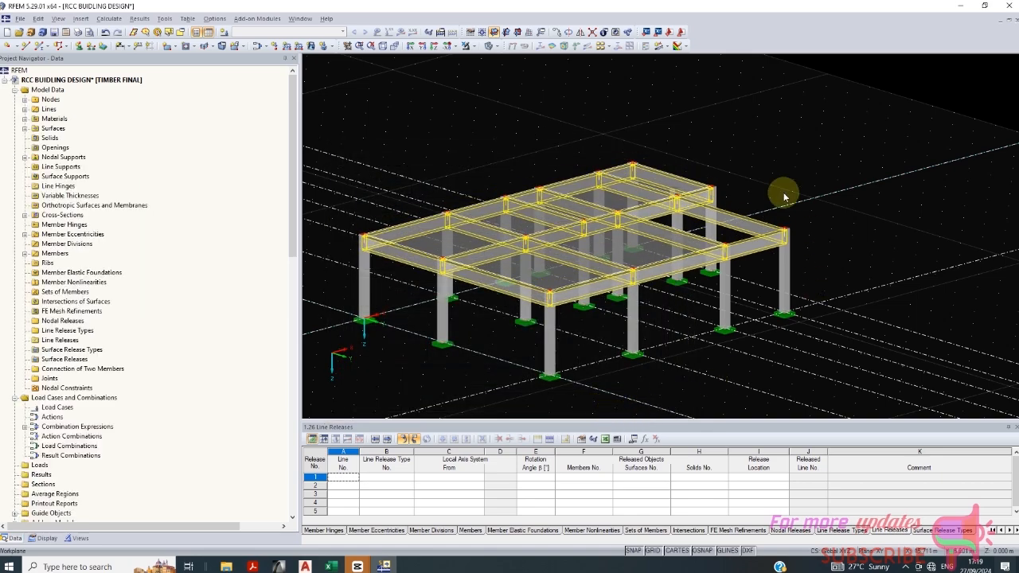
Step: Inspect the beam, slab and column connections around the roof, especially the cross beam's end at the middle column line near X 10.450 m
{"action": "scroll", "coordinate": [782, 198], "scroll_direction": "up", "scroll_amount": 6}
{"action": "scroll", "coordinate": [688, 188], "scroll_direction": "down", "scroll_amount": 5}
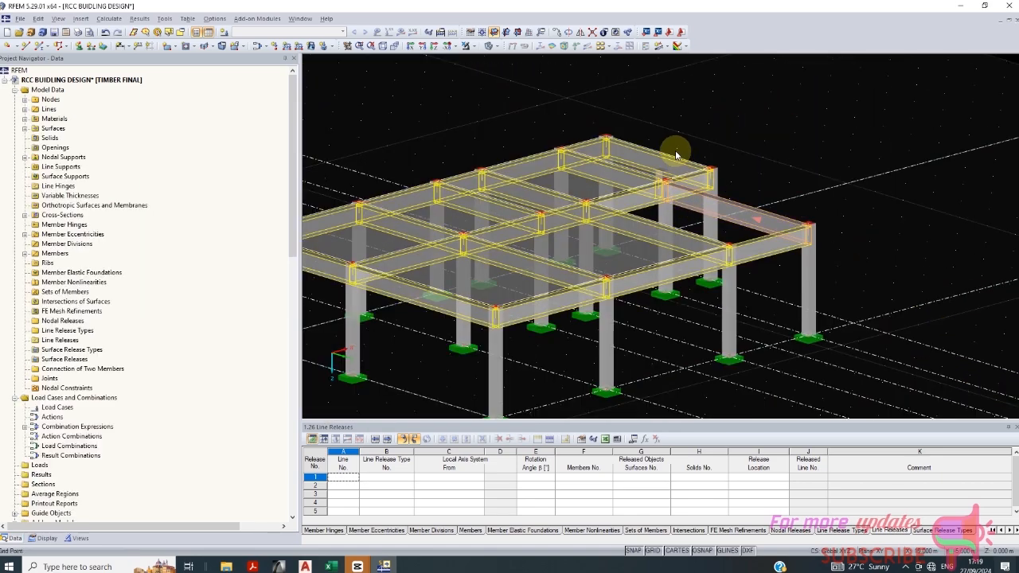
{"action": "scroll", "coordinate": [677, 151], "scroll_direction": "up", "scroll_amount": 3}
{"action": "scroll", "coordinate": [675, 159], "scroll_direction": "down", "scroll_amount": 3}
{"action": "middle_click_drag", "start_coordinate": [674, 254], "coordinate": [654, 366], "text": "ctrl"}
{"action": "scroll", "coordinate": [654, 365], "scroll_direction": "up", "scroll_amount": 5}
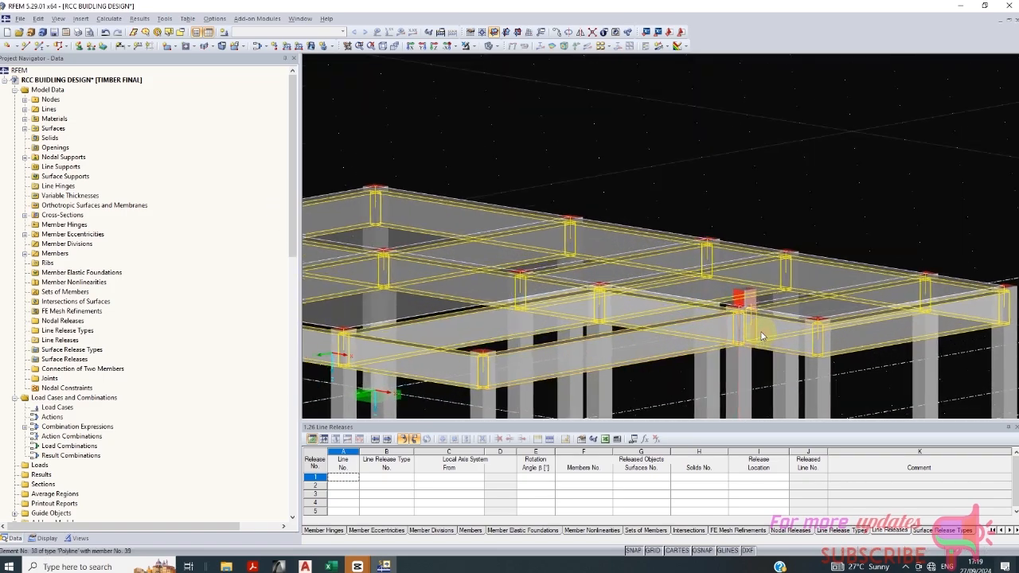
{"action": "scroll", "coordinate": [736, 171], "scroll_direction": "down", "scroll_amount": 5}
{"action": "middle_click_drag", "start_coordinate": [737, 171], "coordinate": [738, 319], "text": "ctrl"}
{"action": "scroll", "coordinate": [594, 317], "scroll_direction": "up", "scroll_amount": 6}
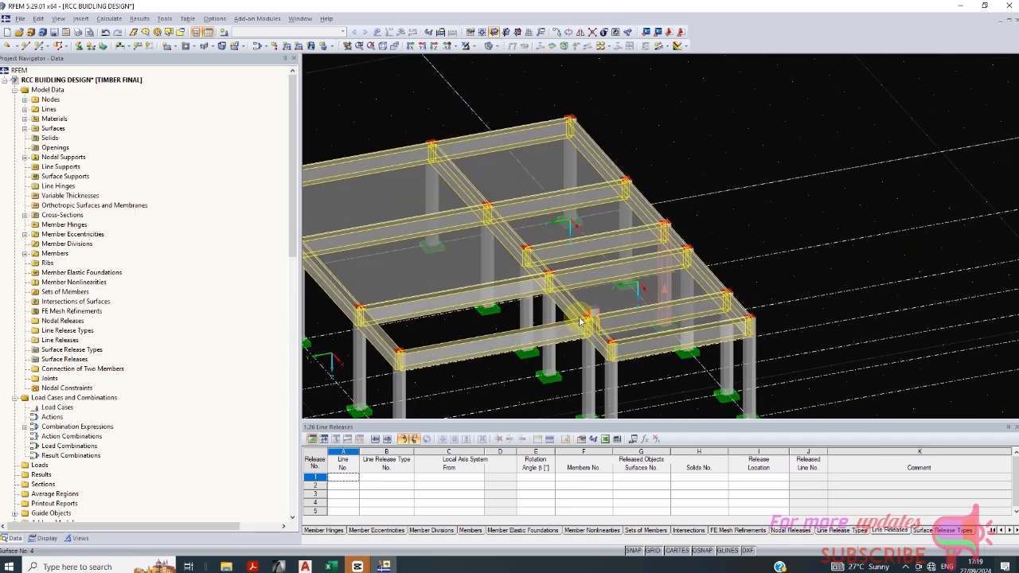
{"action": "scroll", "coordinate": [589, 314], "scroll_direction": "up", "scroll_amount": 3}
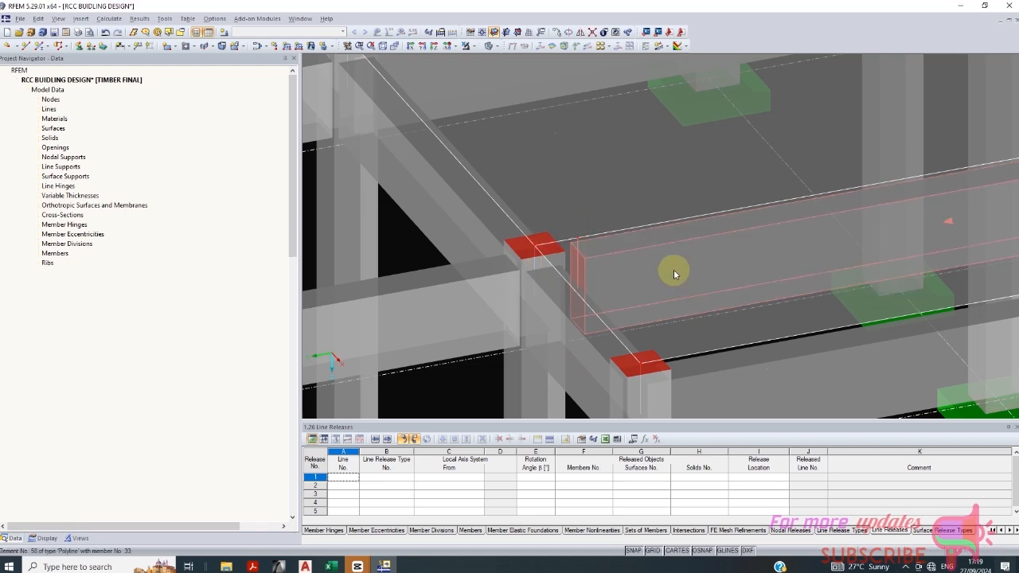
{"action": "scroll", "coordinate": [623, 191], "scroll_direction": "down", "scroll_amount": 3}
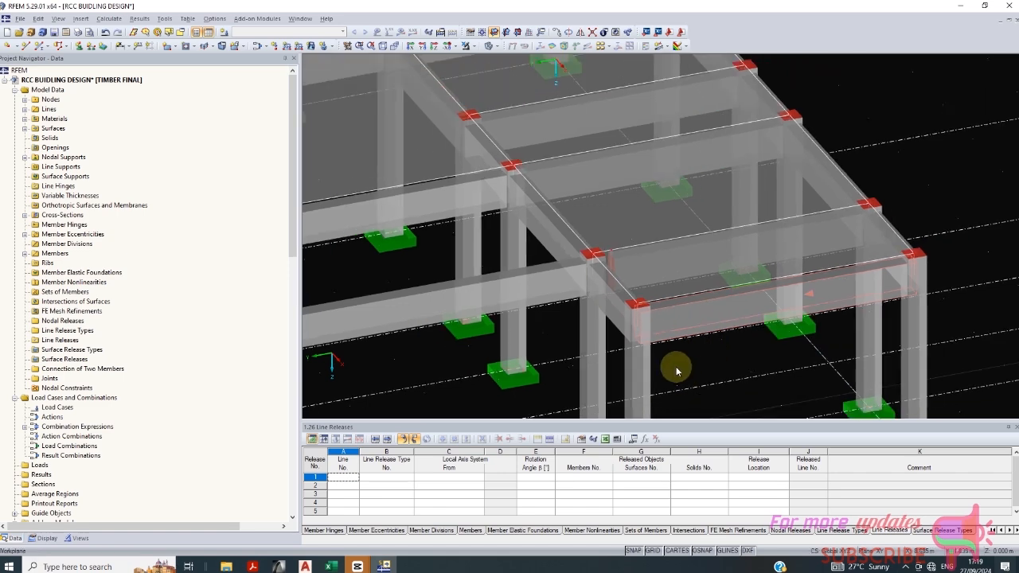
{"action": "scroll", "coordinate": [519, 154], "scroll_direction": "up", "scroll_amount": 3}
{"action": "scroll", "coordinate": [670, 317], "scroll_direction": "up", "scroll_amount": 3}
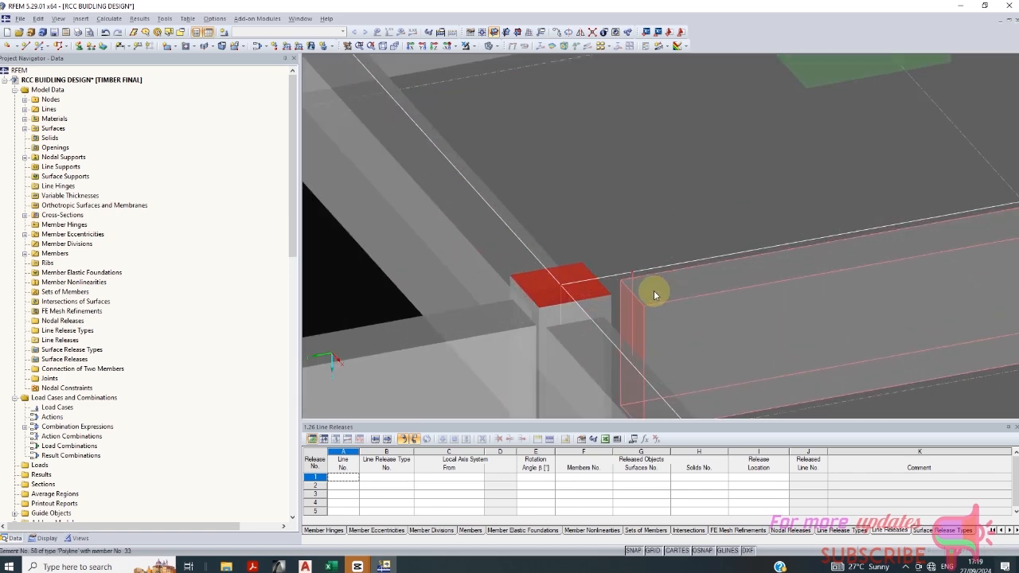
Step: Delete the short cross beam near X 10.450 m between the middle and rear column lines, together with its two adjoining slabs
{"action": "left_click", "coordinate": [709, 361]}
{"action": "scroll", "coordinate": [709, 362], "scroll_direction": "down", "scroll_amount": 5}
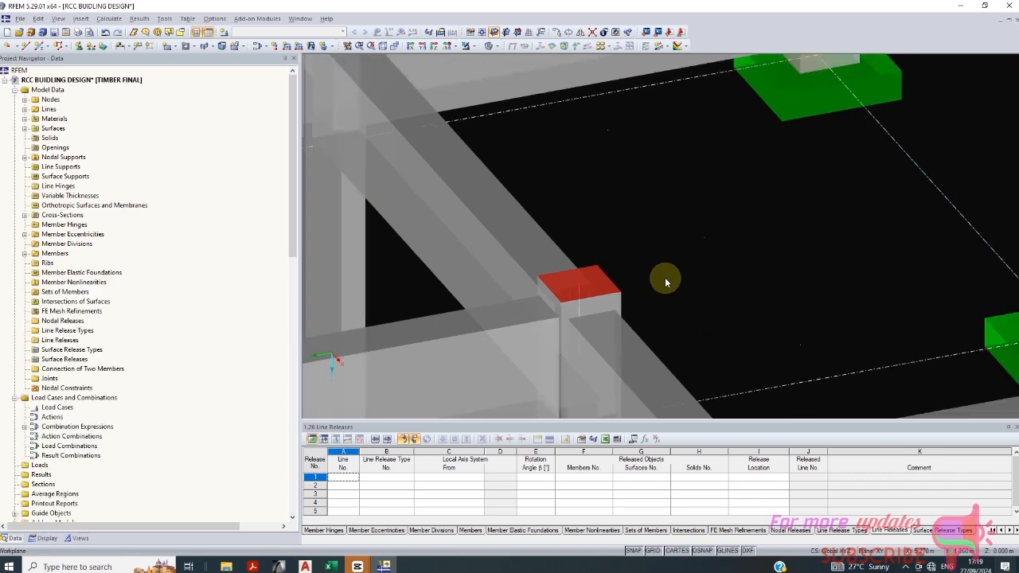
{"action": "scroll", "coordinate": [901, 291], "scroll_direction": "down", "scroll_amount": 4}
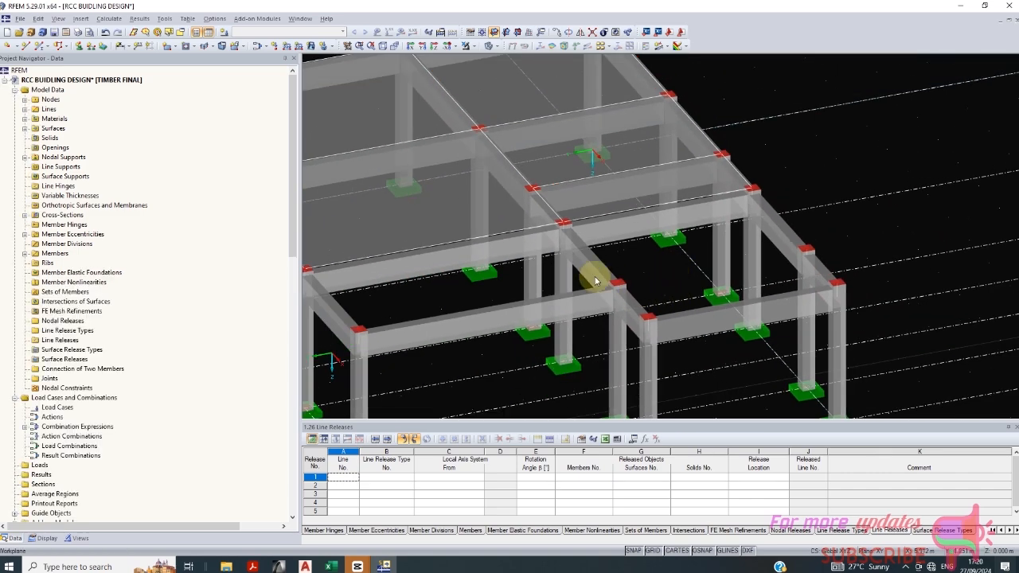
Step: Draw a Rectangle 200/450 Concrete C20/25 beam from the middle-line column top to the rear one at X 10.450 m, Z -2.850 m
{"action": "left_click", "coordinate": [42, 46]}
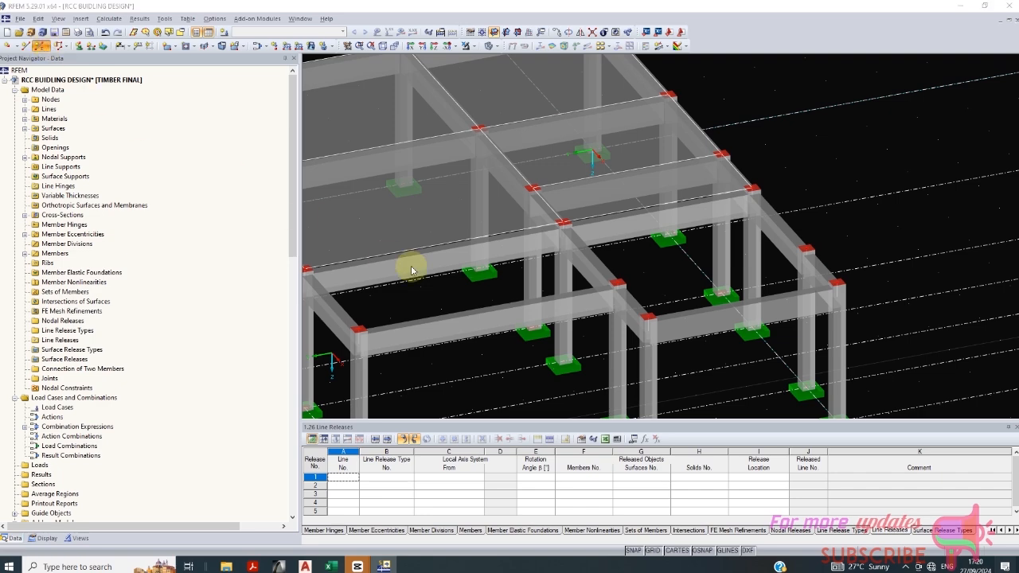
{"action": "left_click", "coordinate": [659, 315]}
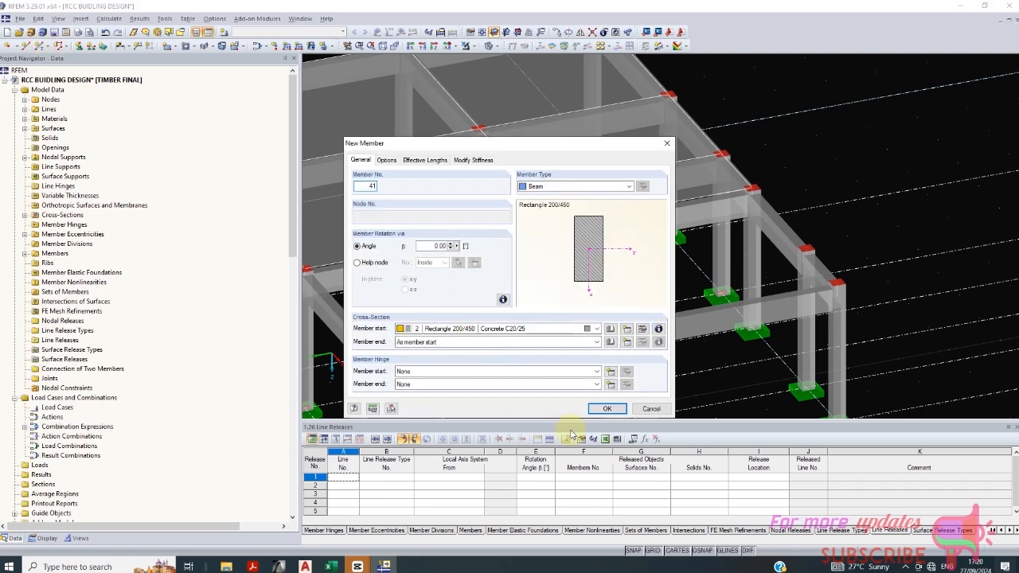
{"action": "left_click", "coordinate": [607, 409]}
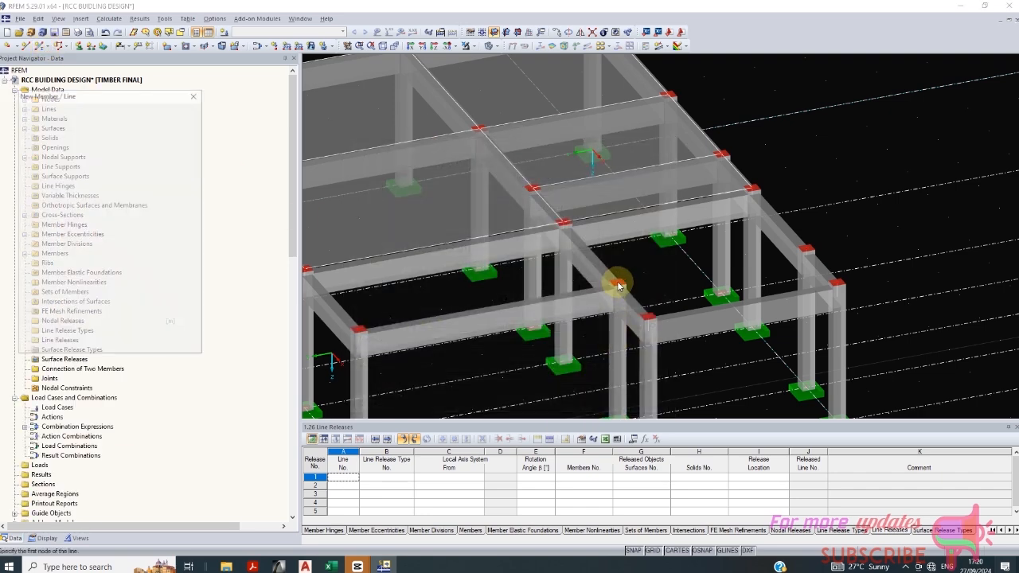
{"action": "left_click", "coordinate": [617, 282]}
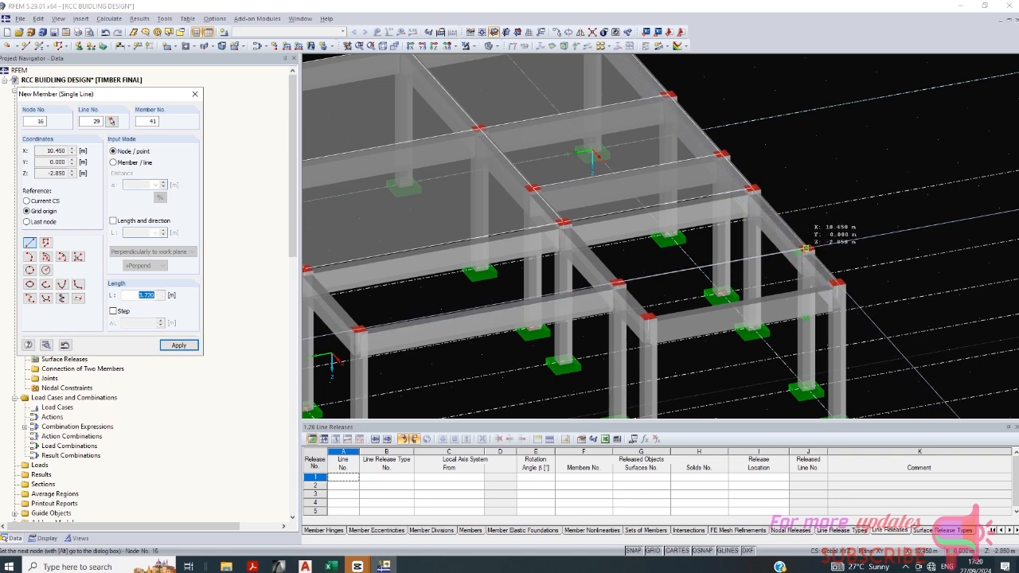
{"action": "left_click", "coordinate": [807, 249]}
{"action": "key", "text": "Escape"}
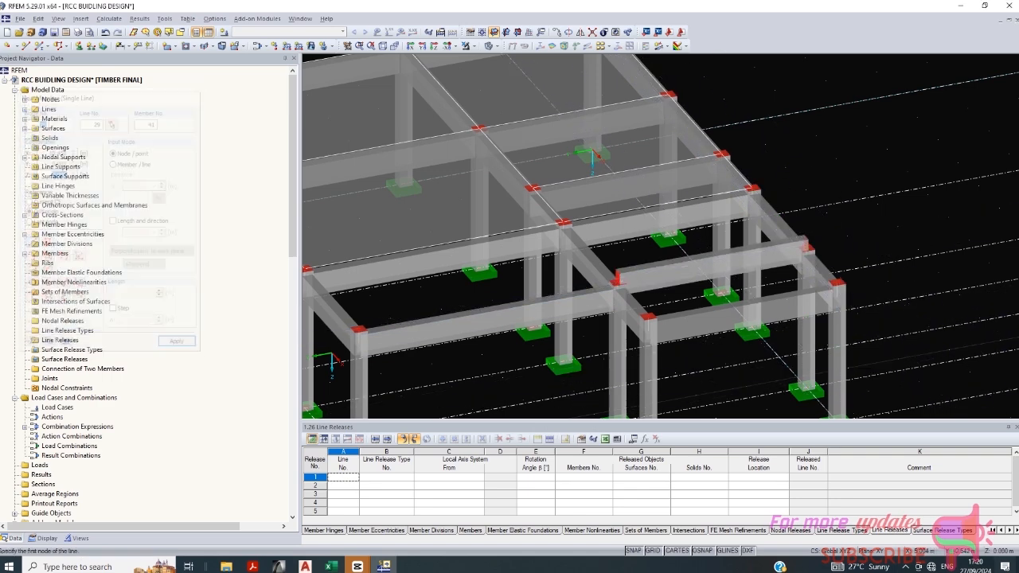
{"action": "scroll", "coordinate": [608, 240], "scroll_direction": "down", "scroll_amount": 2}
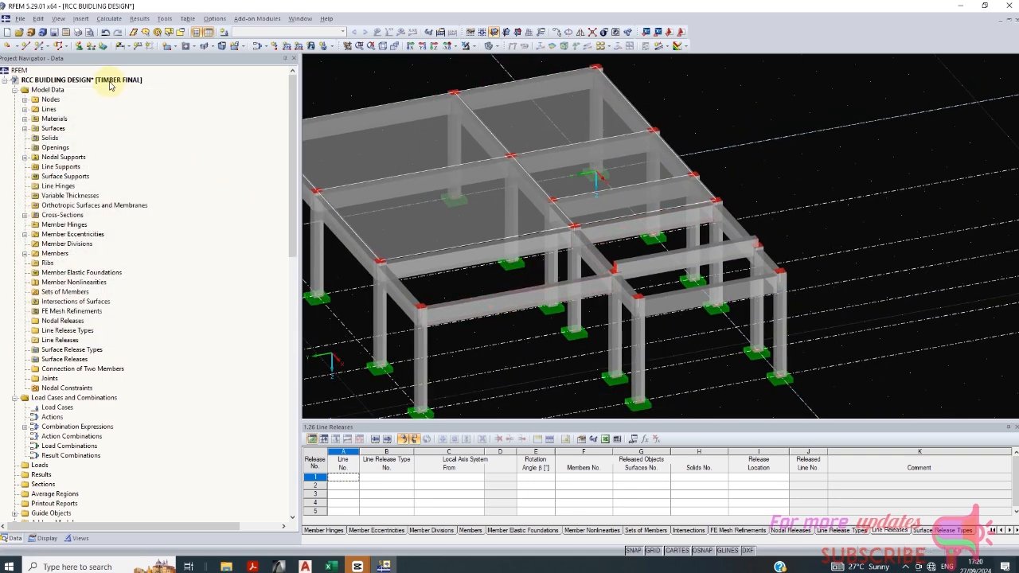
Step: Cover the two uncovered rear end bays, up to X 11.950 m, with 150 mm thick Concrete C20/25 rectangular surfaces
{"action": "left_click", "coordinate": [183, 46]}
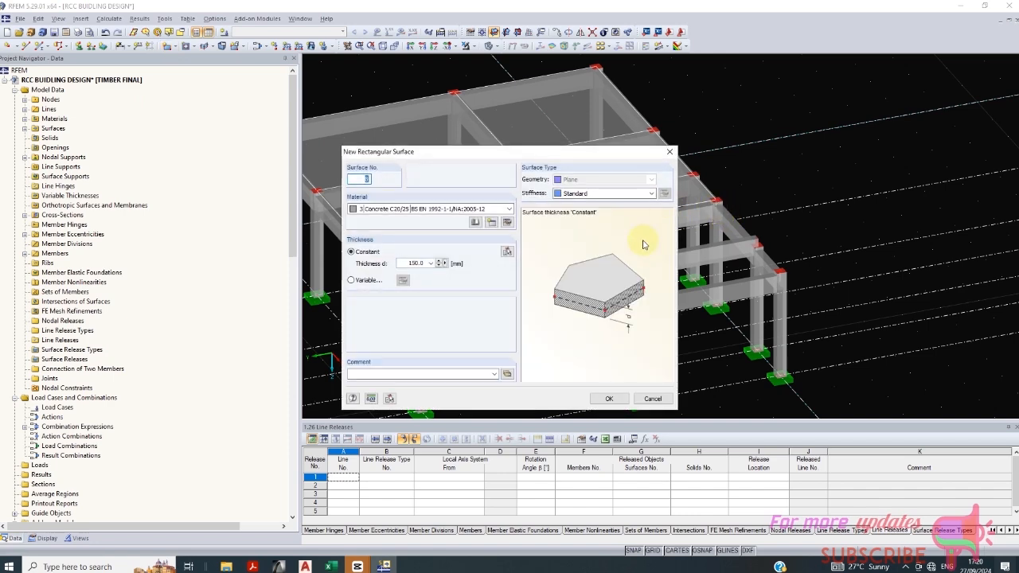
{"action": "left_click", "coordinate": [609, 398]}
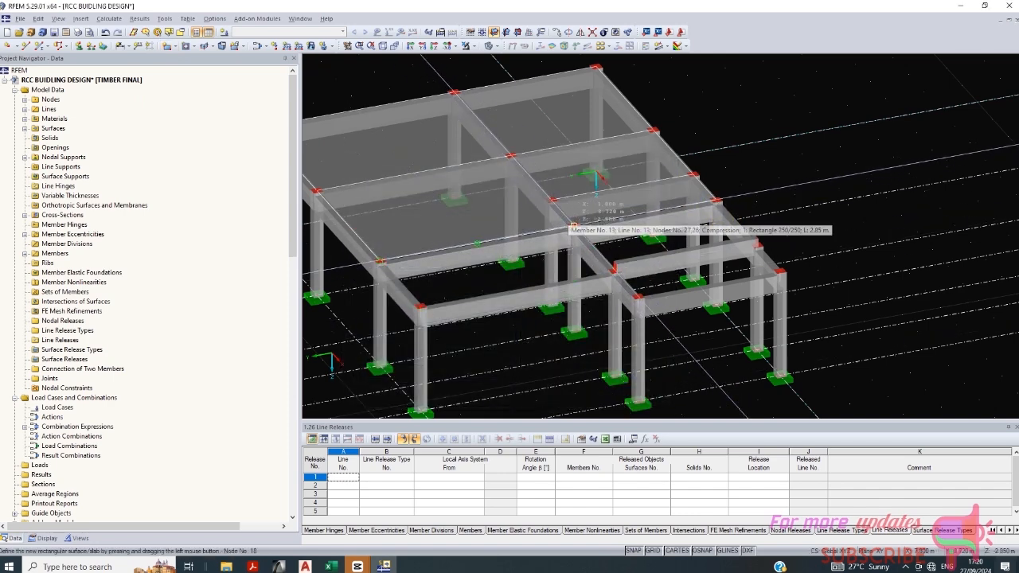
{"action": "left_click", "coordinate": [615, 269]}
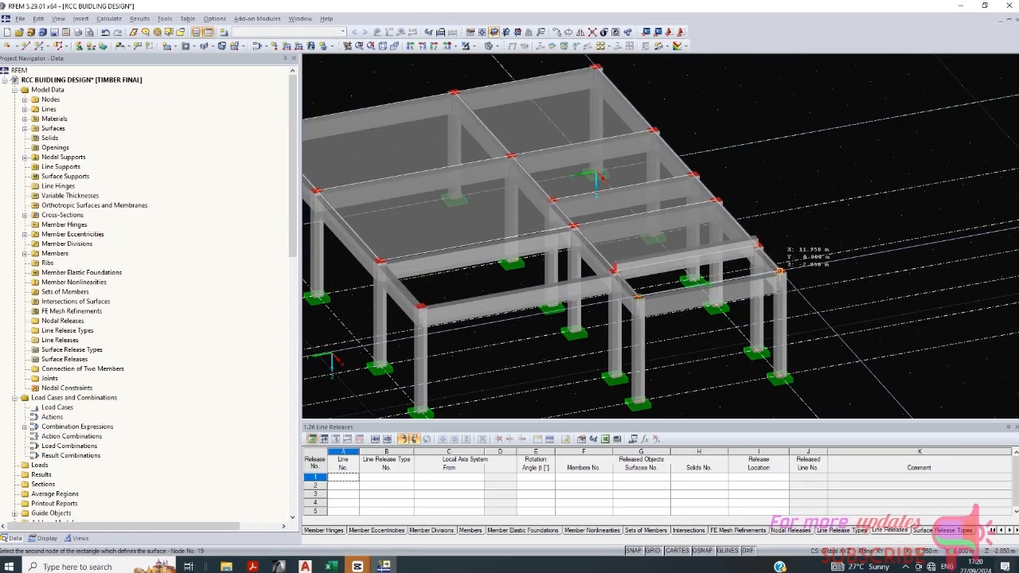
{"action": "left_click", "coordinate": [780, 271]}
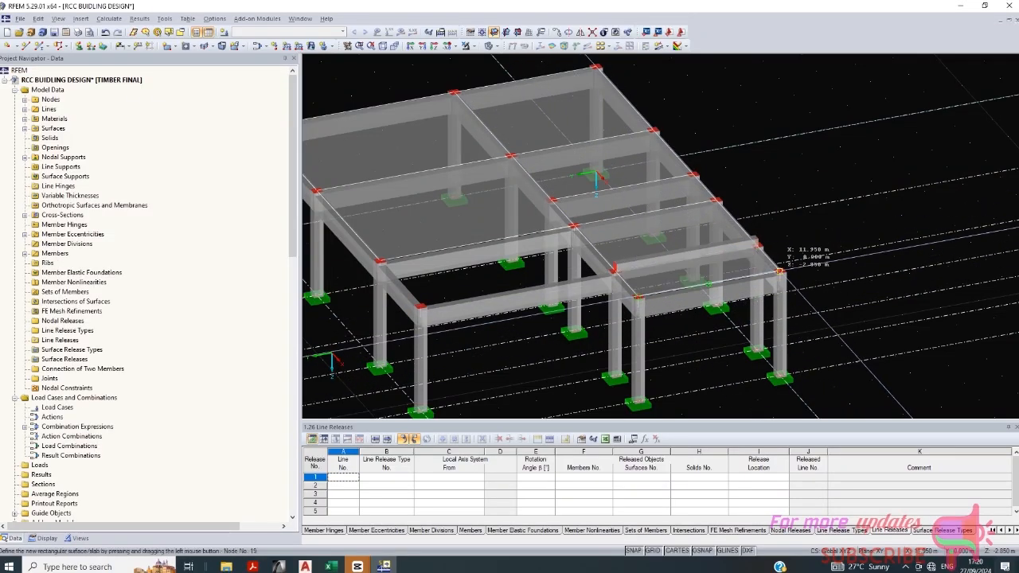
{"action": "right_click", "coordinate": [694, 368]}
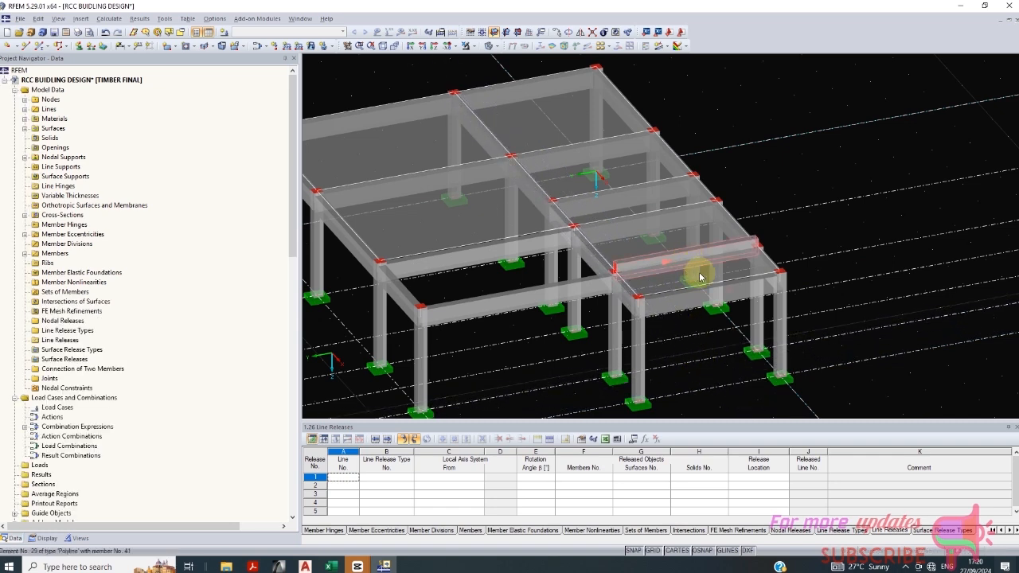
Step: Assign the existing member eccentricity to the cross beam at X 10.450 m so that it sits beneath the slabs
{"action": "left_click", "coordinate": [701, 275]}
{"action": "left_click", "coordinate": [713, 252]}
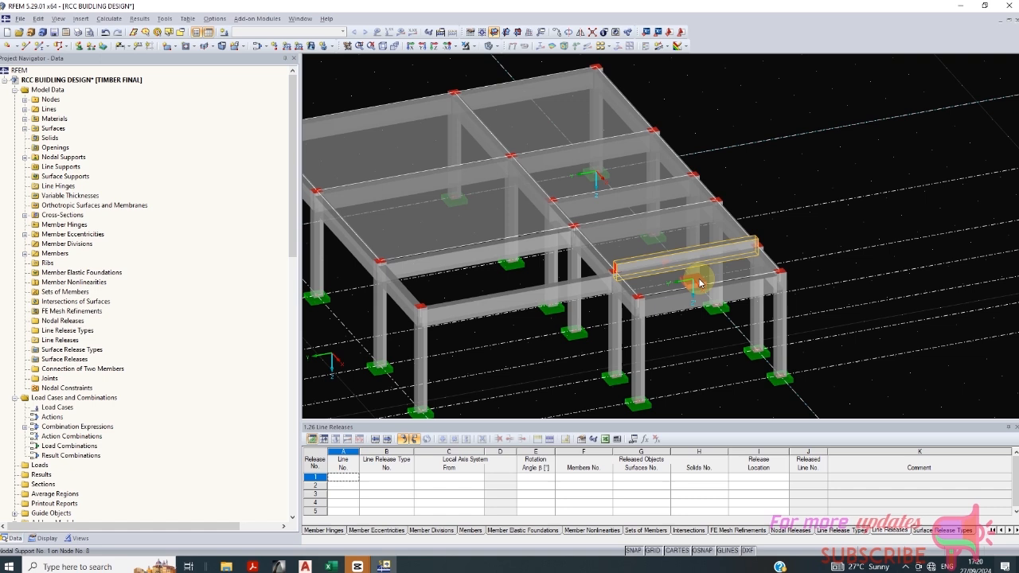
{"action": "double_click", "coordinate": [652, 268]}
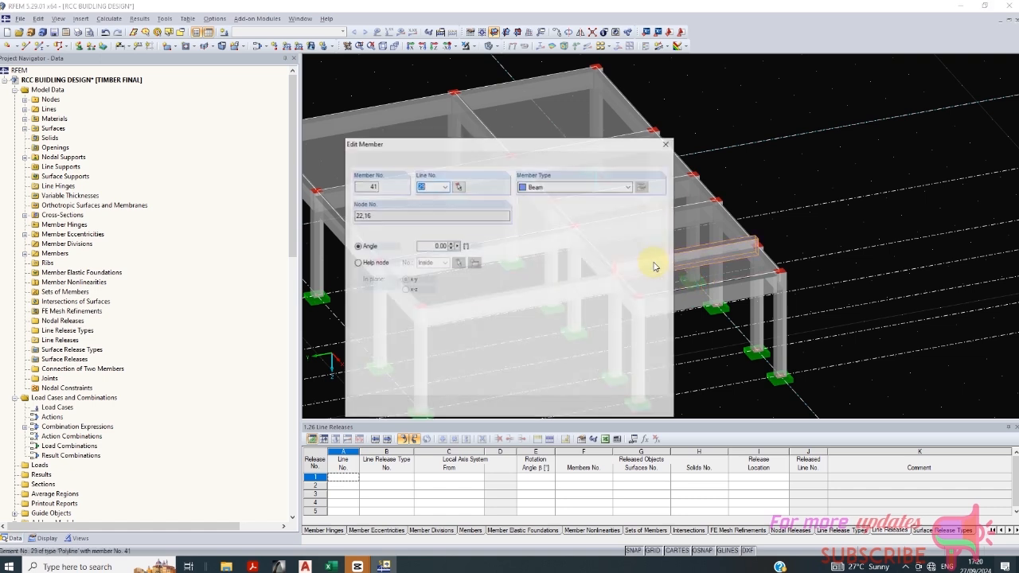
{"action": "left_click", "coordinate": [408, 216]}
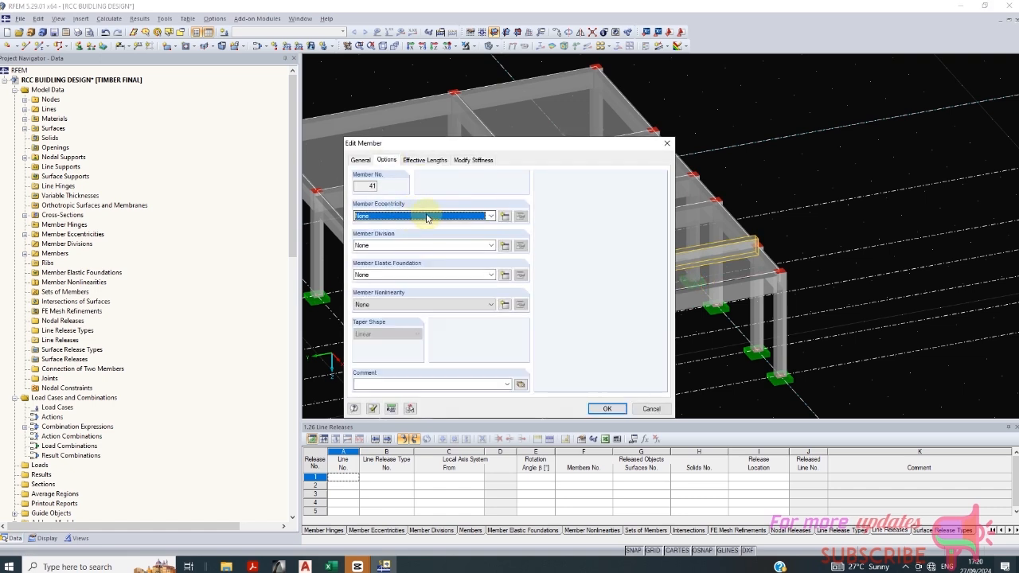
{"action": "left_click", "coordinate": [422, 231]}
{"action": "left_click", "coordinate": [606, 408]}
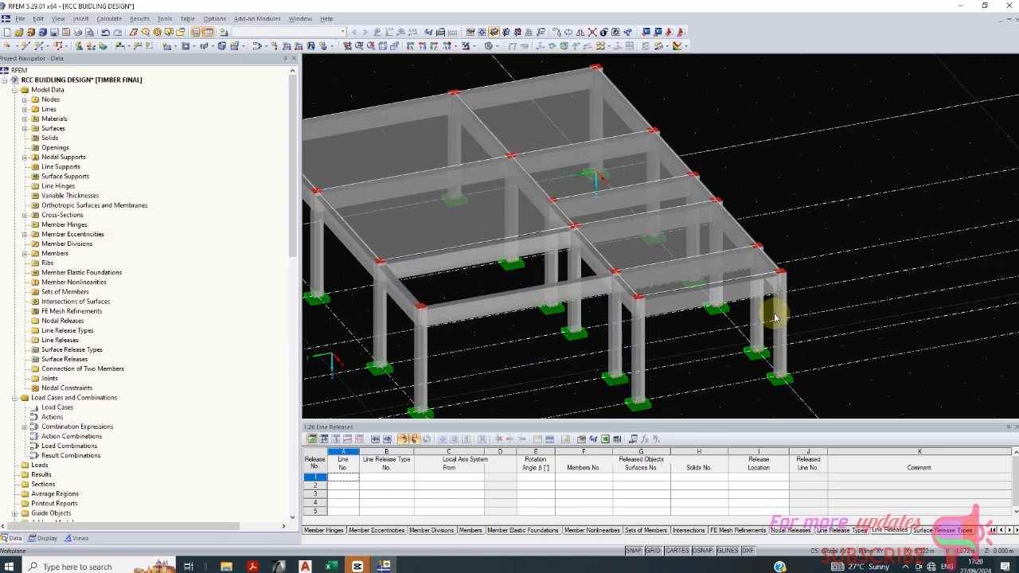
Step: Examine the whole frame from several angles, checking the slabs, the beam offsets and the open front end bay
{"action": "scroll", "coordinate": [757, 310], "scroll_direction": "up", "scroll_amount": 2}
{"action": "scroll", "coordinate": [792, 303], "scroll_direction": "up", "scroll_amount": 1}
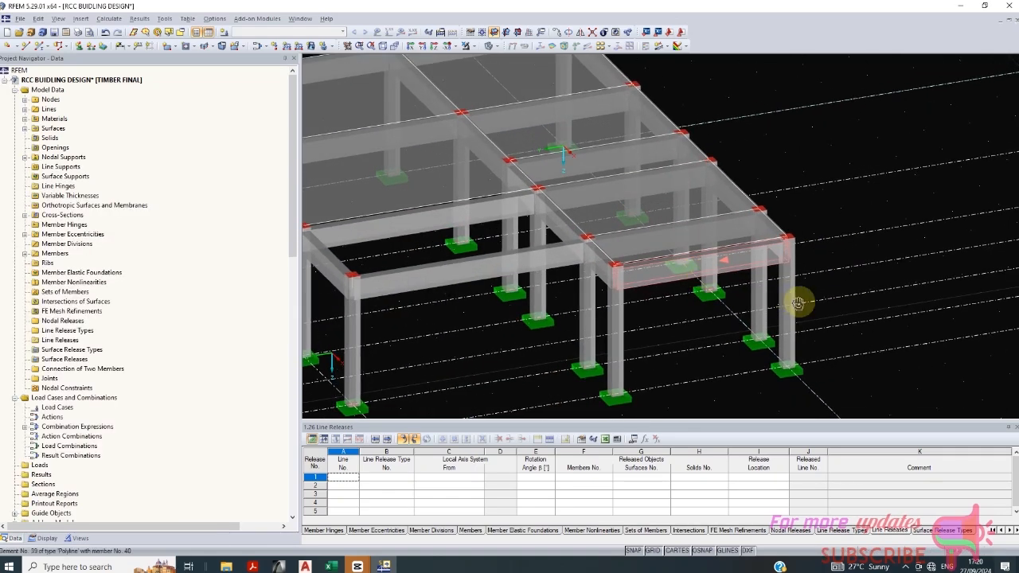
{"action": "scroll", "coordinate": [798, 303], "scroll_direction": "down", "scroll_amount": 4}
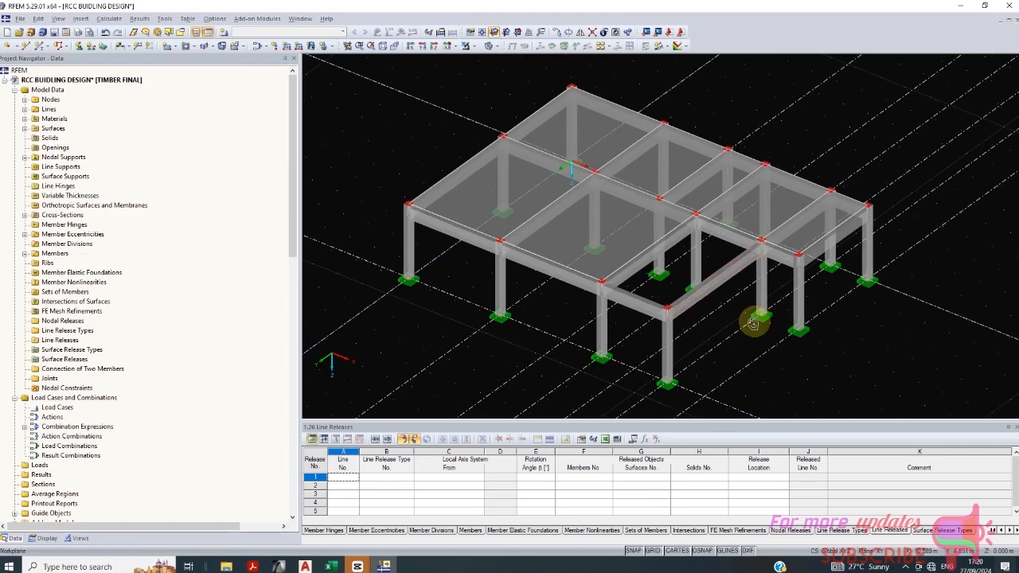
{"action": "middle_click_drag", "start_coordinate": [753, 322], "coordinate": [748, 373], "text": "ctrl"}
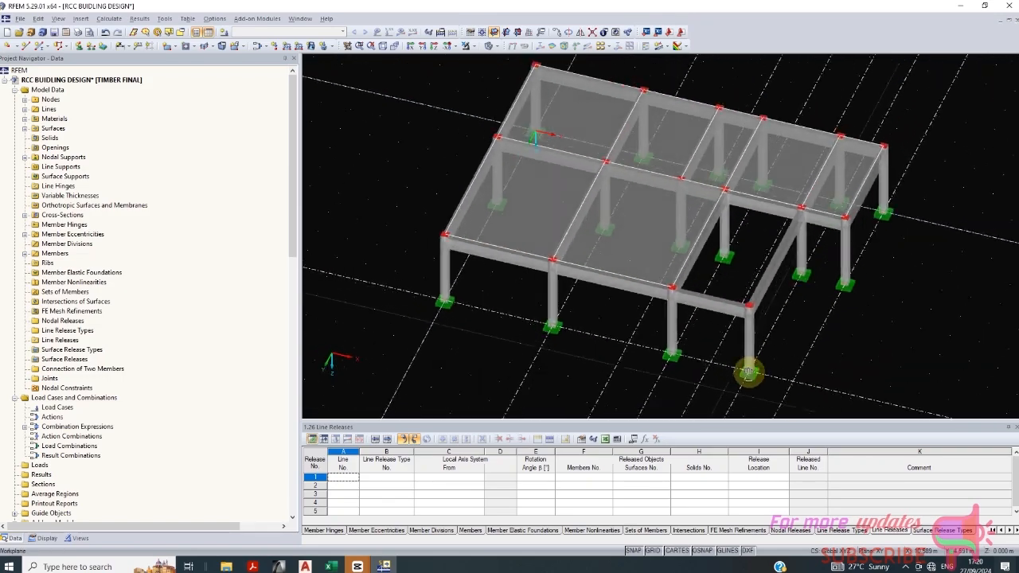
{"action": "scroll", "coordinate": [698, 284], "scroll_direction": "down", "scroll_amount": 1}
{"action": "scroll", "coordinate": [698, 266], "scroll_direction": "down", "scroll_amount": 3}
{"action": "scroll", "coordinate": [660, 261], "scroll_direction": "up", "scroll_amount": 5}
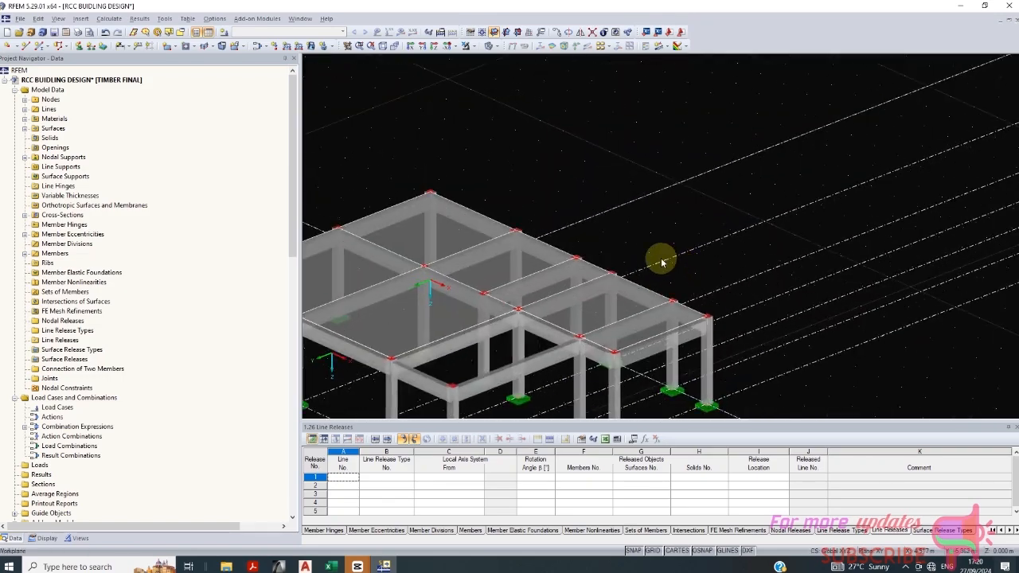
{"action": "scroll", "coordinate": [661, 262], "scroll_direction": "down", "scroll_amount": 3}
{"action": "scroll", "coordinate": [643, 302], "scroll_direction": "down", "scroll_amount": 1}
{"action": "scroll", "coordinate": [707, 325], "scroll_direction": "down", "scroll_amount": 1}
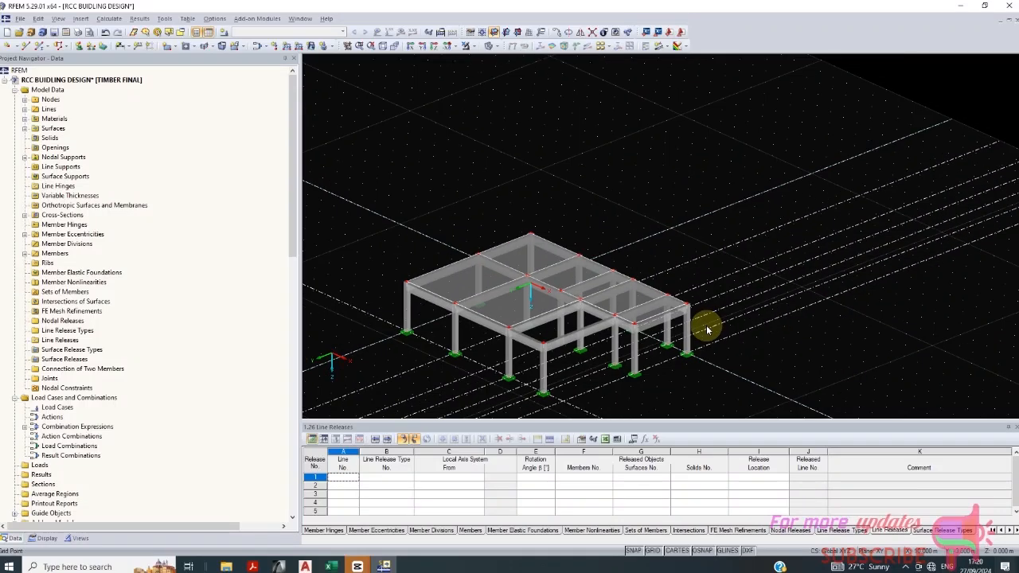
{"action": "scroll", "coordinate": [660, 345], "scroll_direction": "up", "scroll_amount": 2}
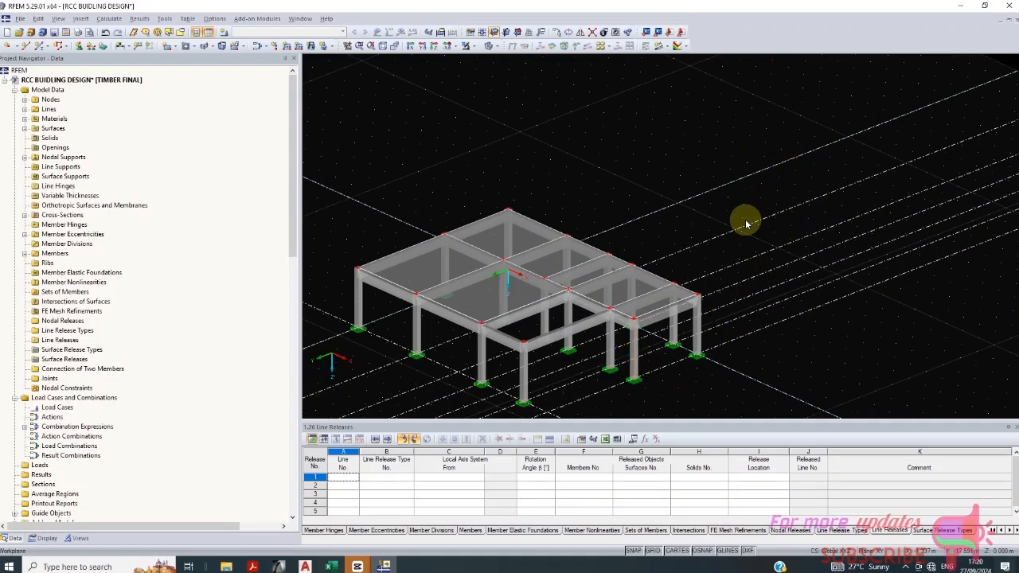
{"action": "middle_click_drag", "start_coordinate": [754, 300], "coordinate": [627, 402], "text": "ctrl"}
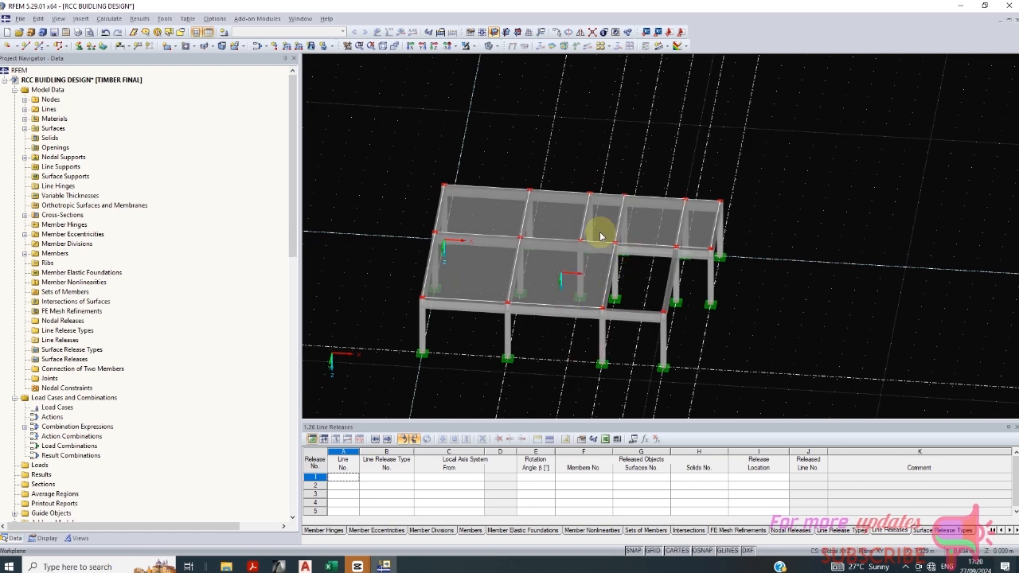
{"action": "scroll", "coordinate": [273, 155], "scroll_direction": "up", "scroll_amount": 1}
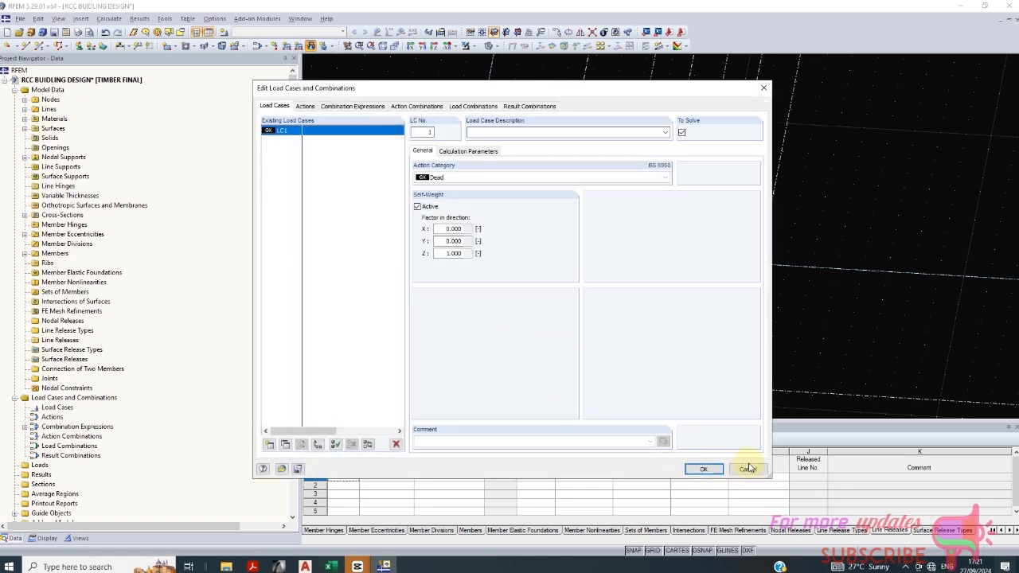
Step: Describe load case LC1 as Self-weight in the load case definitions
{"action": "left_click", "coordinate": [747, 469]}
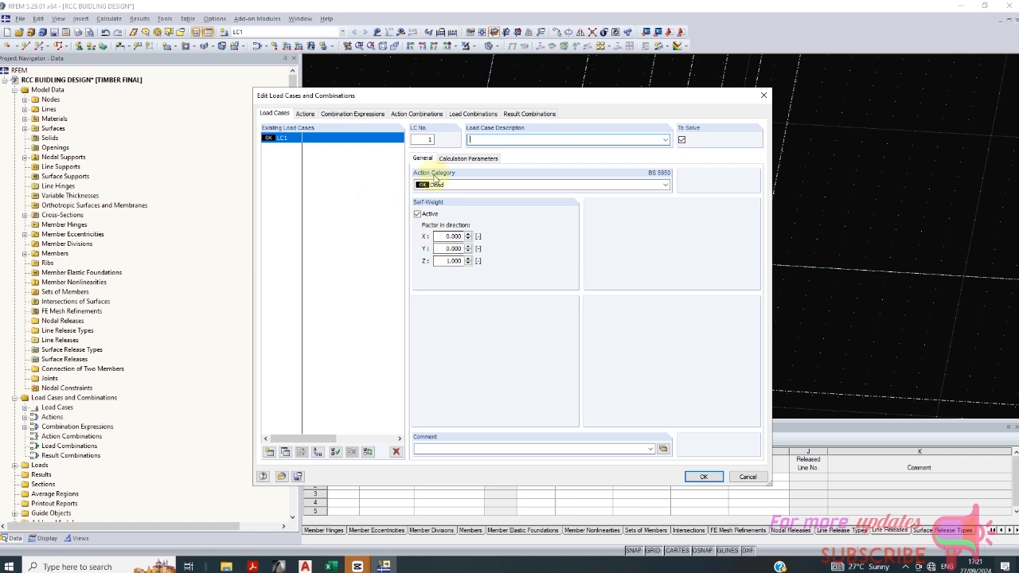
{"action": "left_click", "coordinate": [665, 140]}
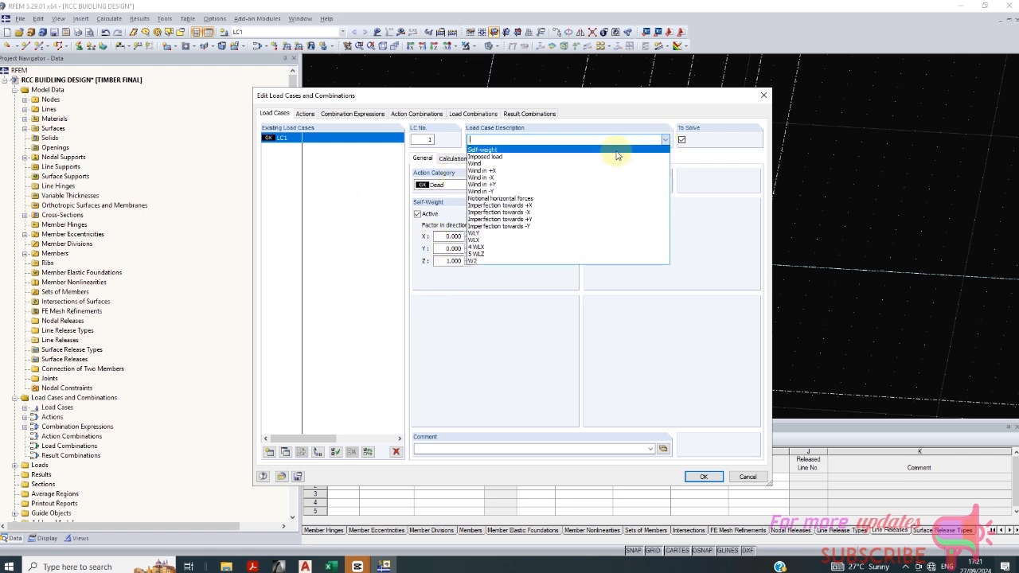
{"action": "left_click", "coordinate": [614, 151]}
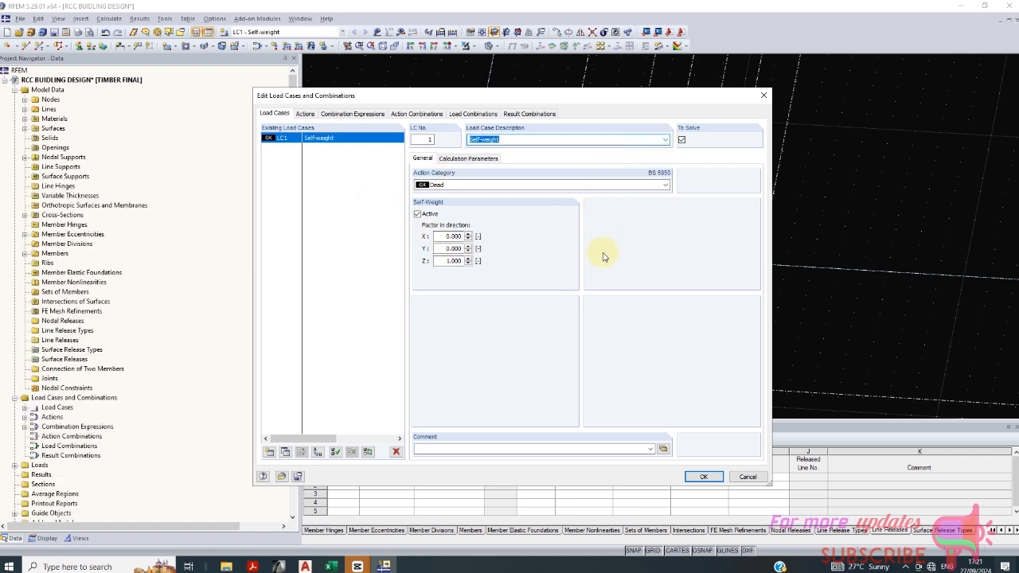
Step: Add load case LC2 described as Imposed load, with the Imposed action category
{"action": "left_click", "coordinate": [270, 453]}
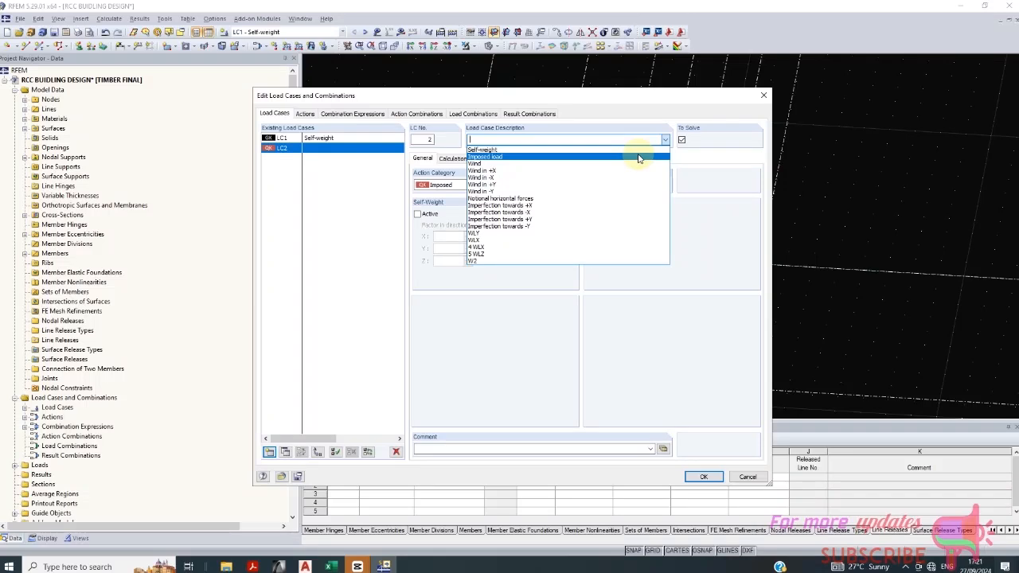
{"action": "left_click", "coordinate": [638, 157]}
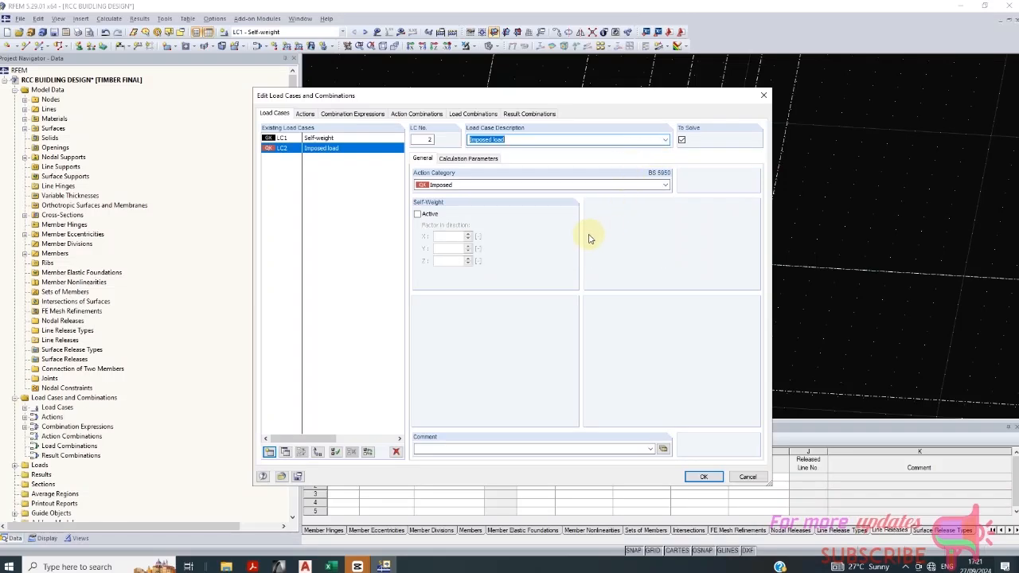
{"action": "left_click", "coordinate": [562, 186]}
{"action": "left_click", "coordinate": [563, 186]}
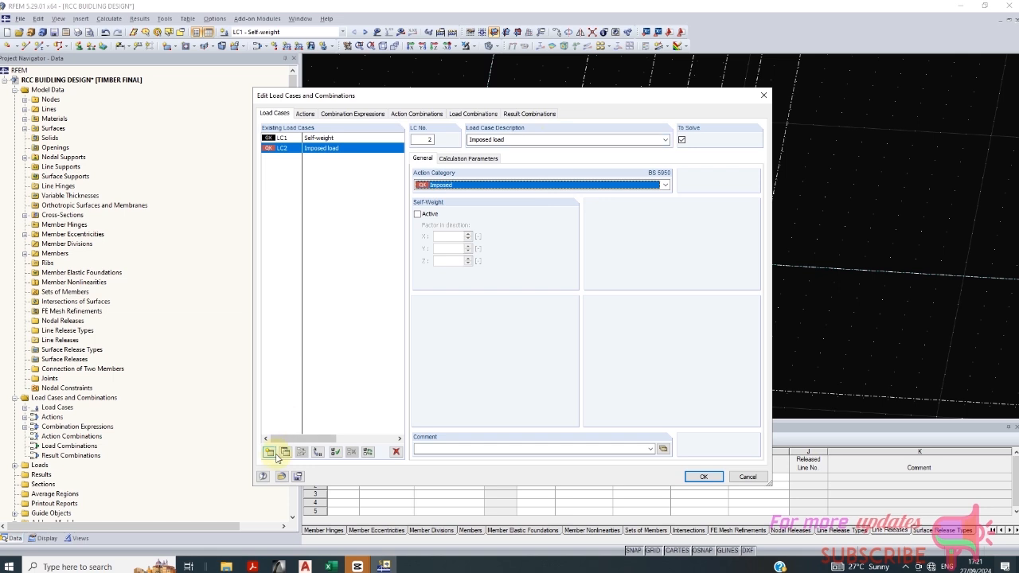
Step: Add load case LC3 described as Wind, with the Wind action category
{"action": "left_click", "coordinate": [269, 451]}
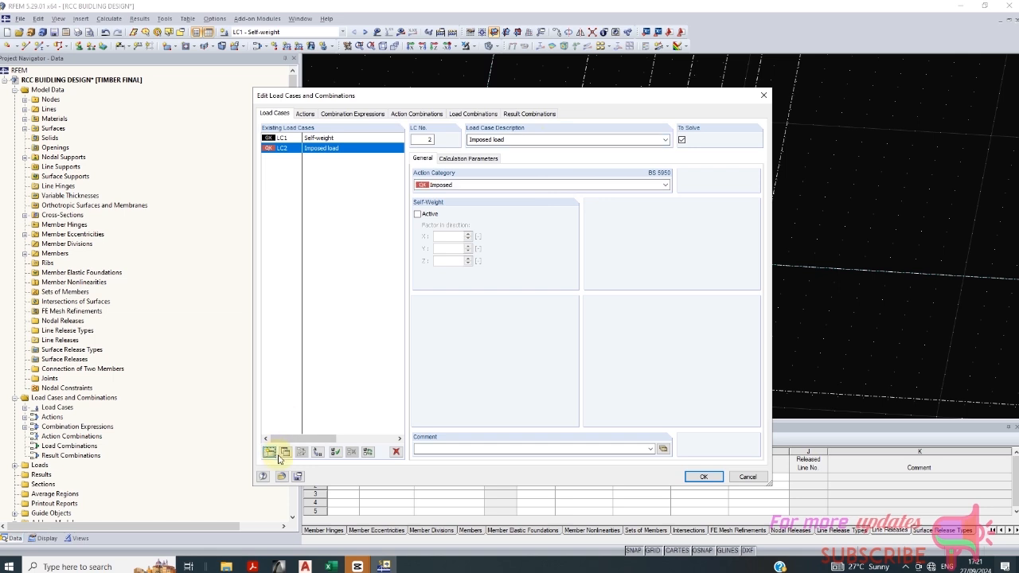
{"action": "left_click", "coordinate": [665, 140]}
{"action": "left_click", "coordinate": [597, 164]}
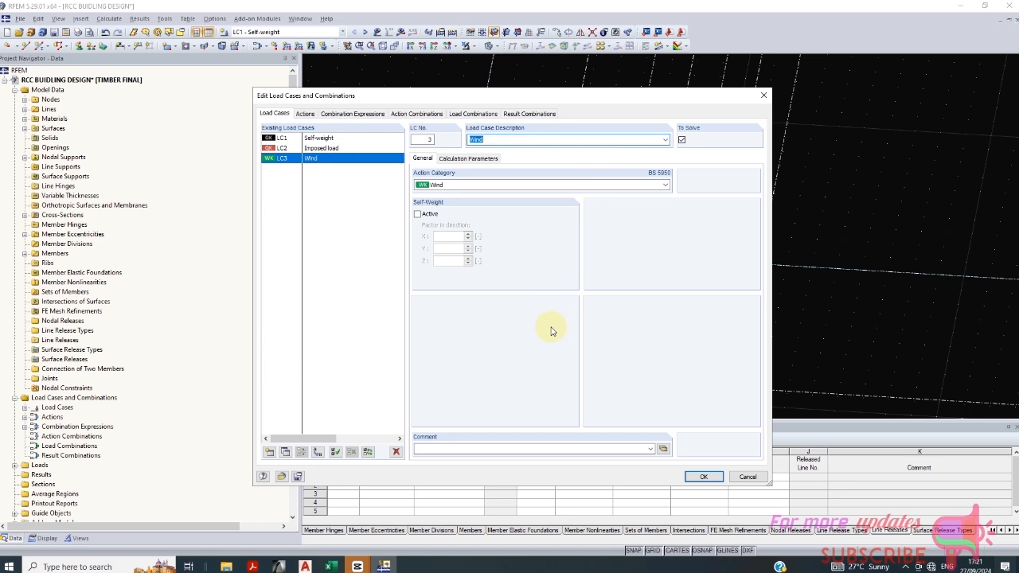
Step: Review the descriptions, action categories and self-weight settings of LC1, LC2 and LC3, and accept the load case definitions
{"action": "left_click", "coordinate": [343, 138]}
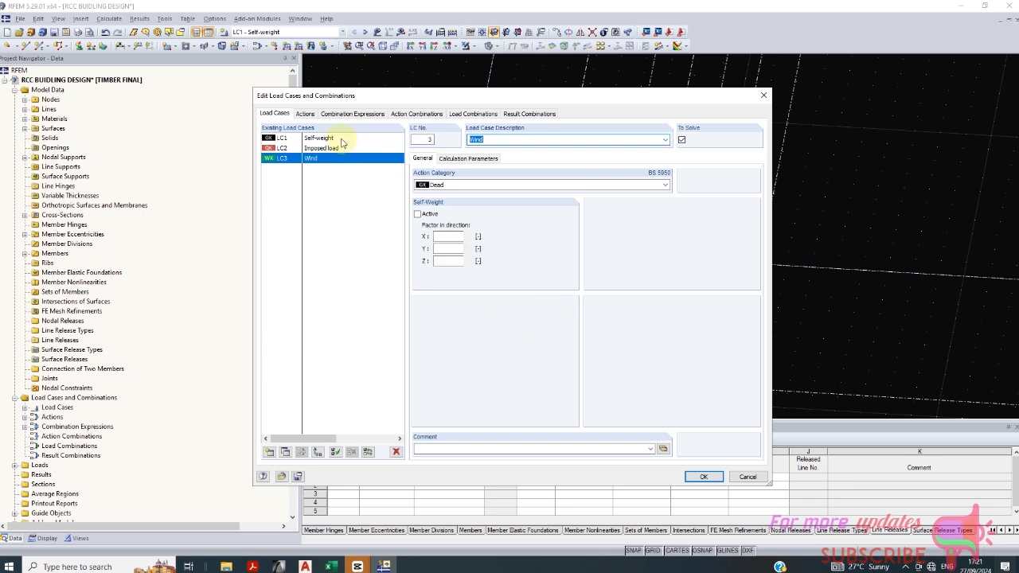
{"action": "left_click", "coordinate": [323, 149]}
{"action": "left_click", "coordinate": [317, 158]}
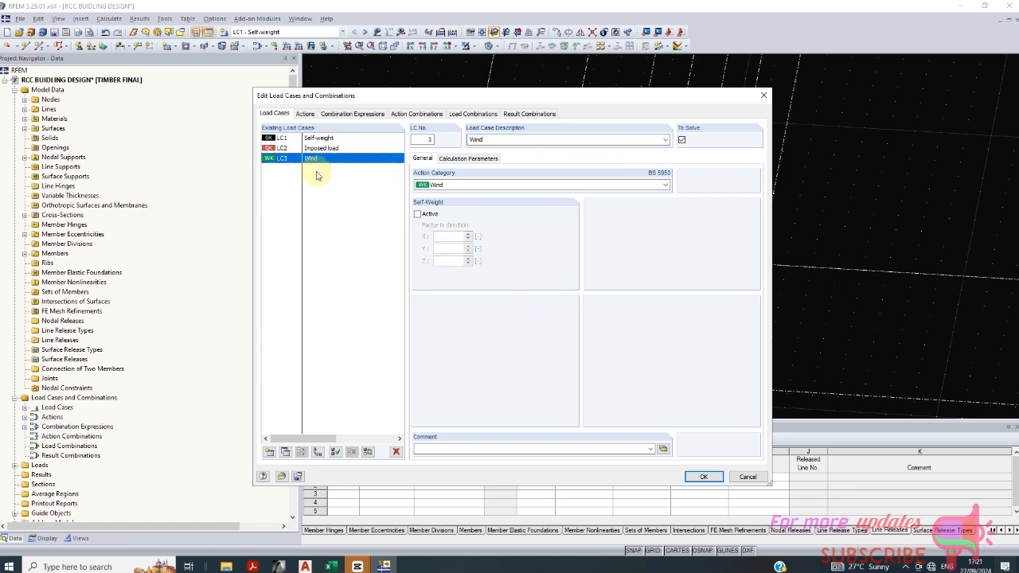
{"action": "left_click", "coordinate": [322, 148]}
{"action": "left_click", "coordinate": [339, 139]}
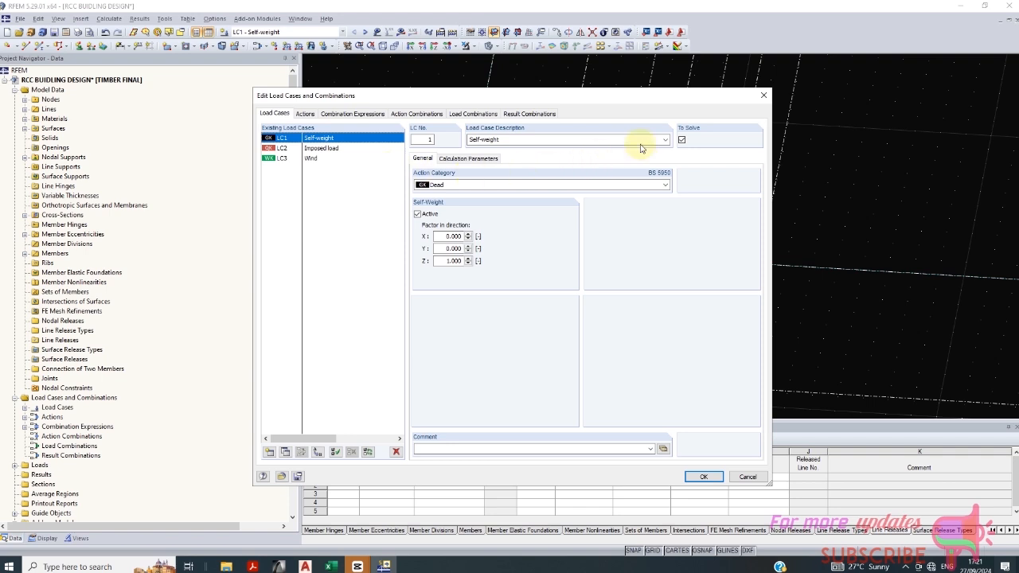
{"action": "left_click", "coordinate": [665, 142]}
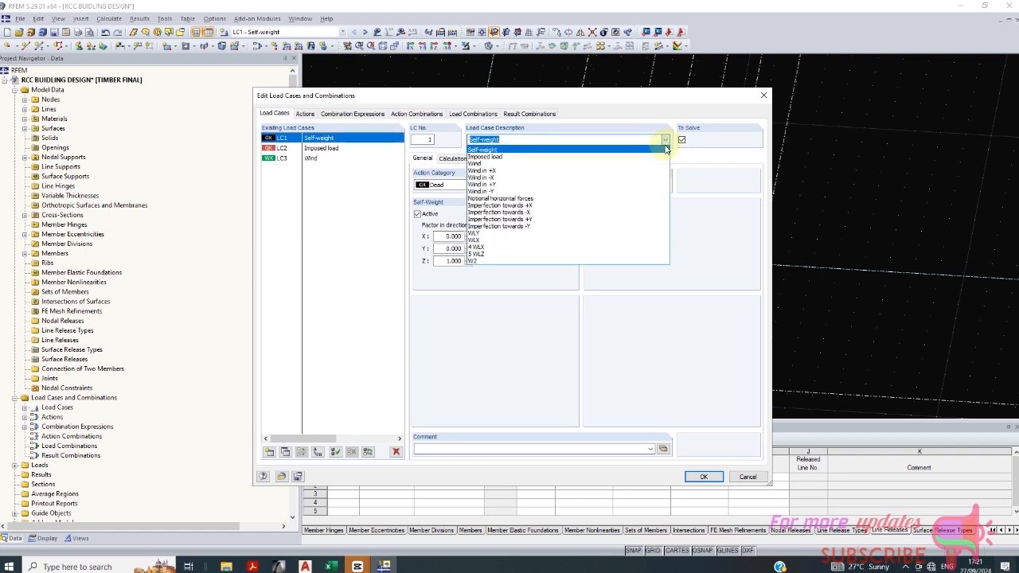
{"action": "left_click", "coordinate": [343, 137]}
{"action": "left_click", "coordinate": [334, 150]}
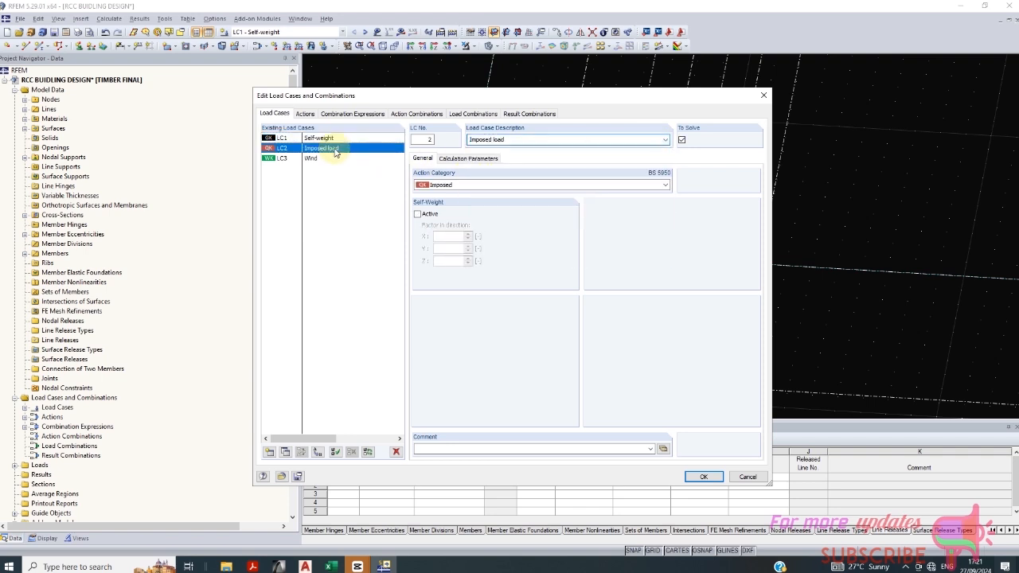
{"action": "left_click", "coordinate": [325, 159]}
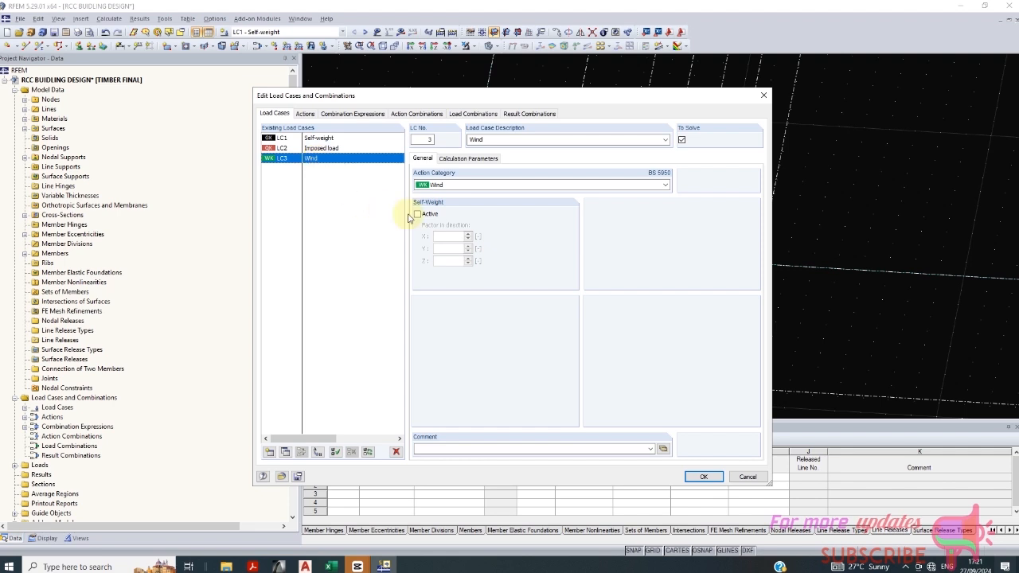
{"action": "left_click", "coordinate": [318, 149]}
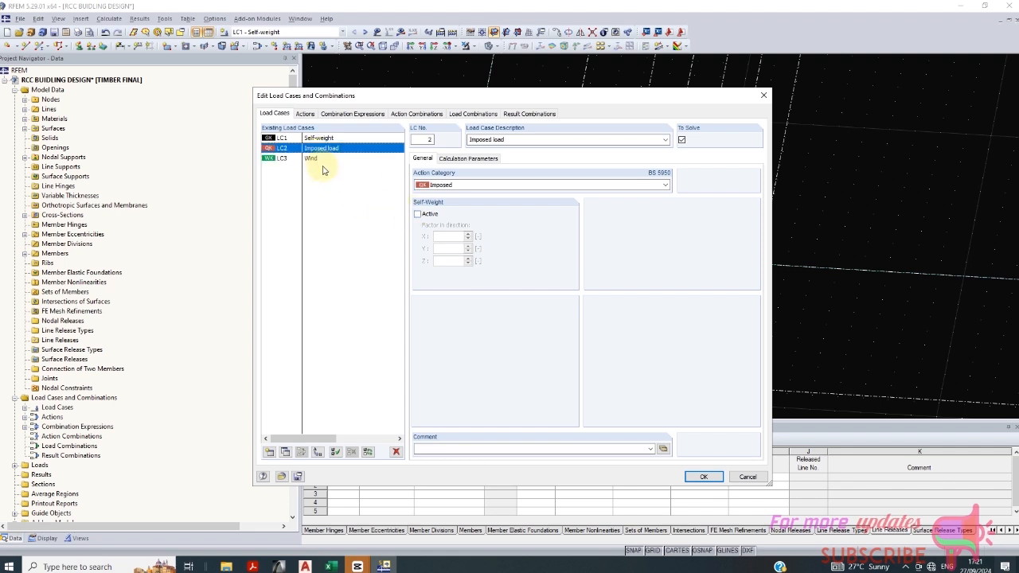
{"action": "left_click", "coordinate": [308, 140]}
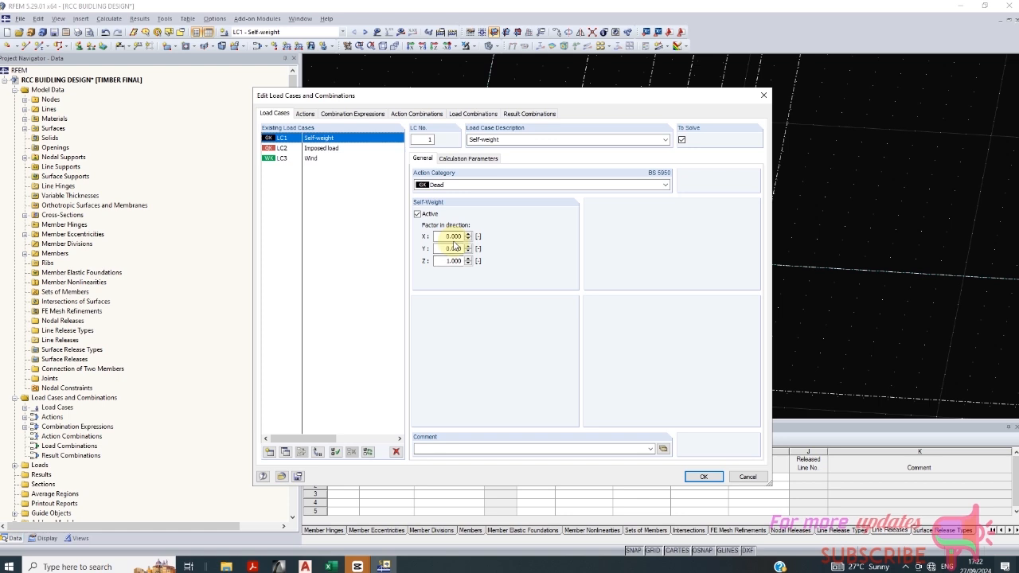
{"action": "left_click", "coordinate": [703, 477]}
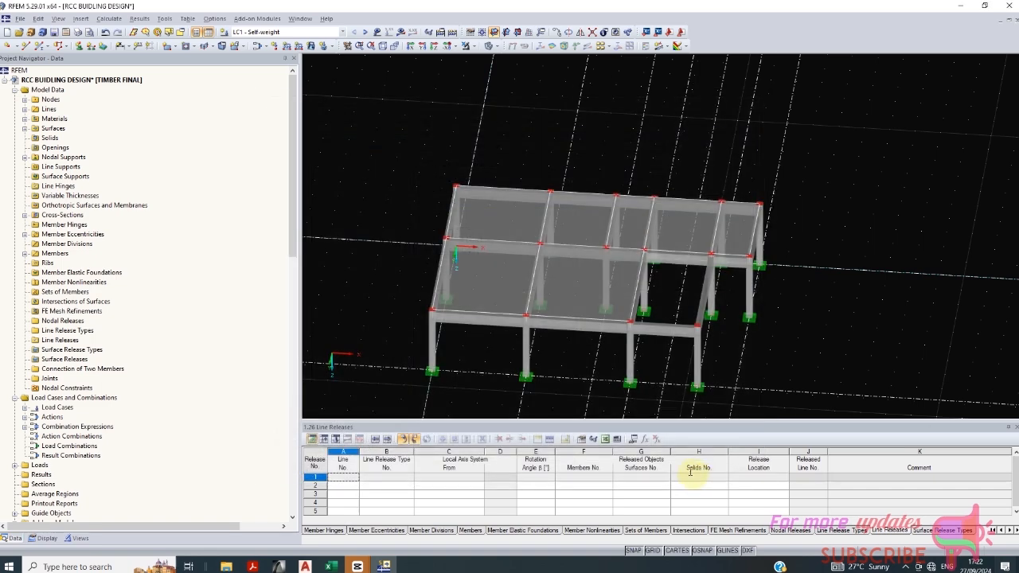
Step: Apply a uniform surface load of 1 kN/m² in the global ZL direction to all the roof slabs in LC1 Self-weight
{"action": "left_click", "coordinate": [310, 47]}
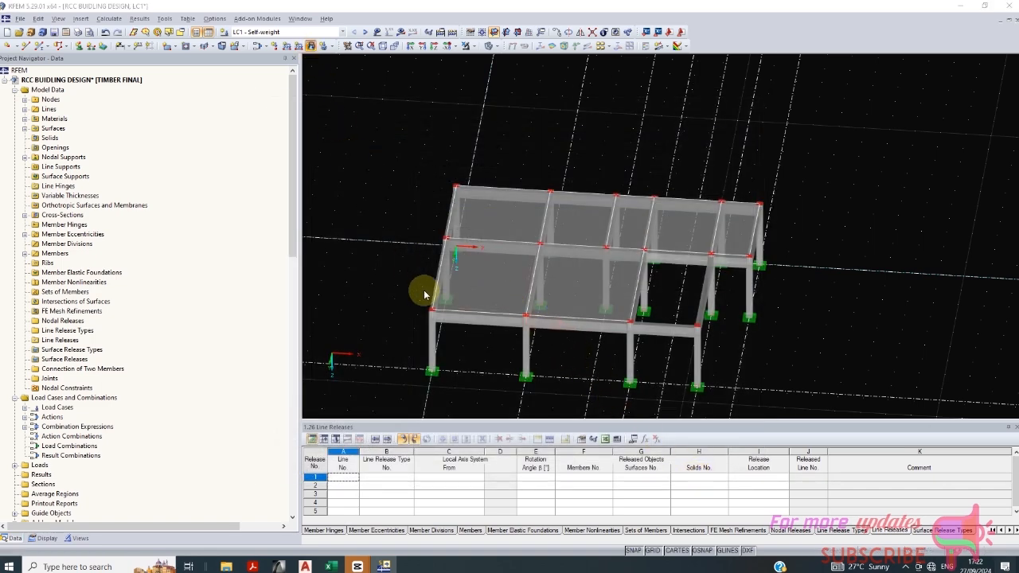
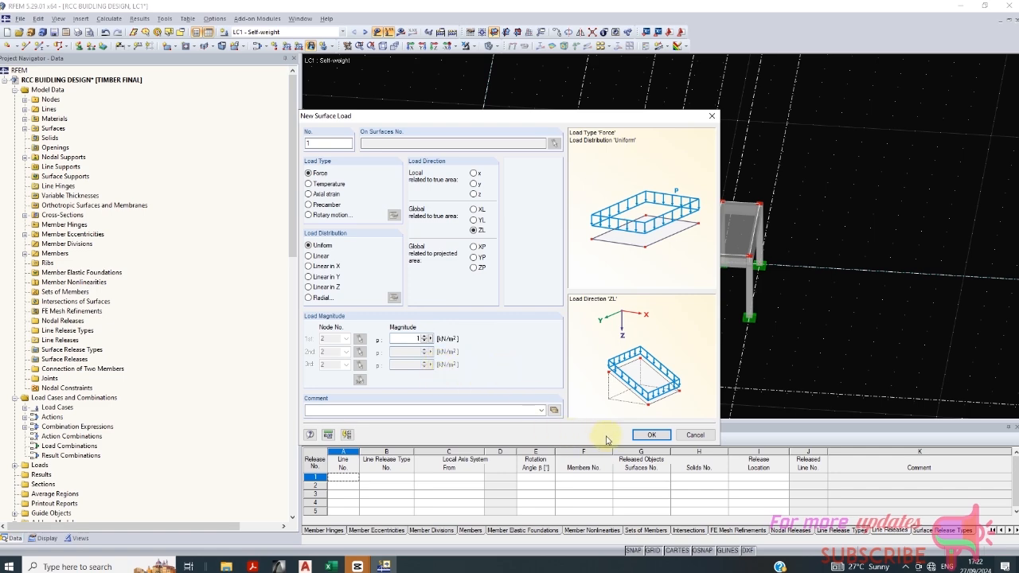
{"action": "left_click", "coordinate": [641, 436]}
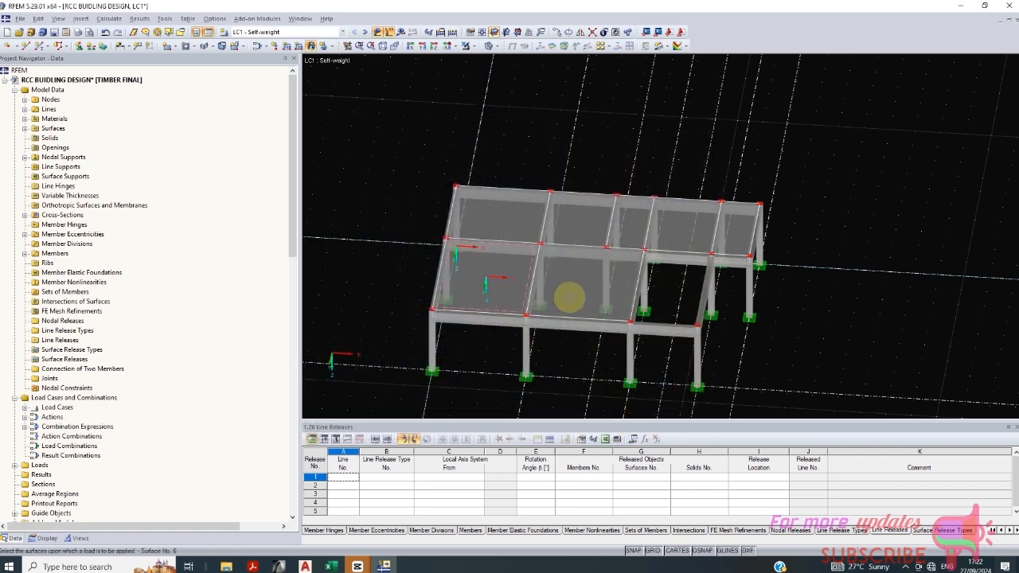
{"action": "left_click", "coordinate": [575, 294]}
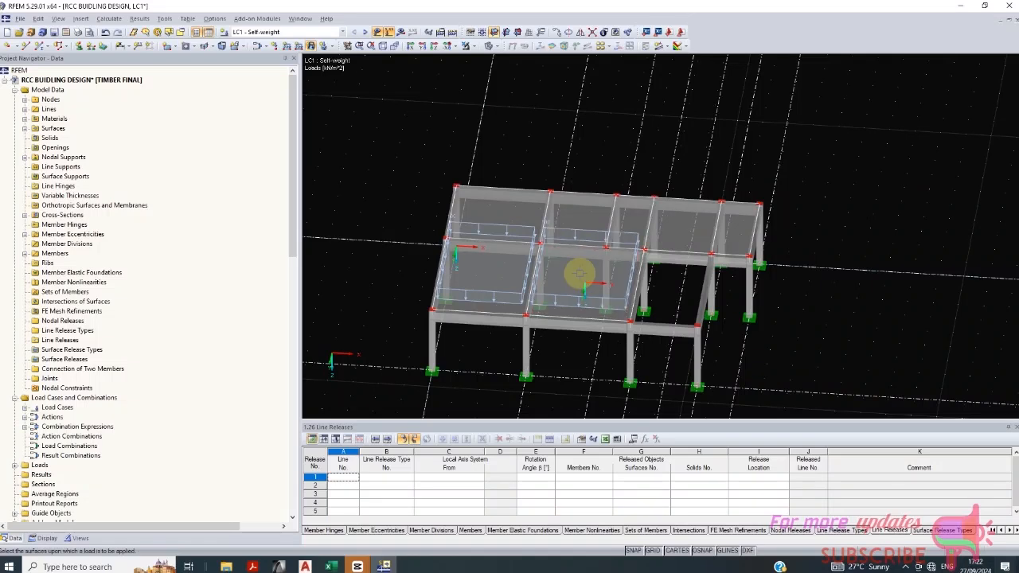
{"action": "left_click", "coordinate": [576, 225]}
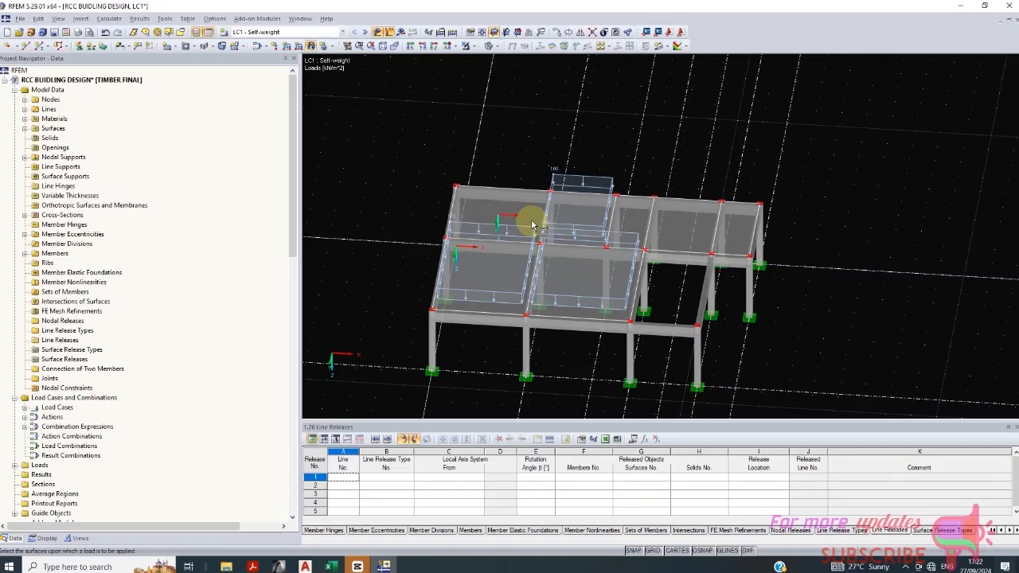
{"action": "left_click", "coordinate": [525, 216]}
{"action": "left_click", "coordinate": [629, 227]}
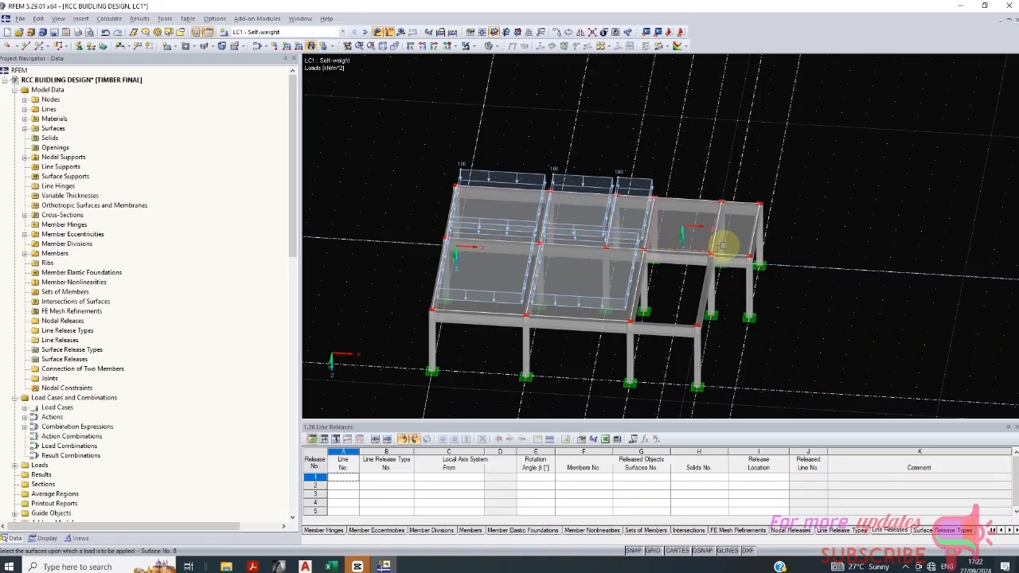
{"action": "left_click", "coordinate": [713, 232]}
{"action": "left_click", "coordinate": [701, 285]}
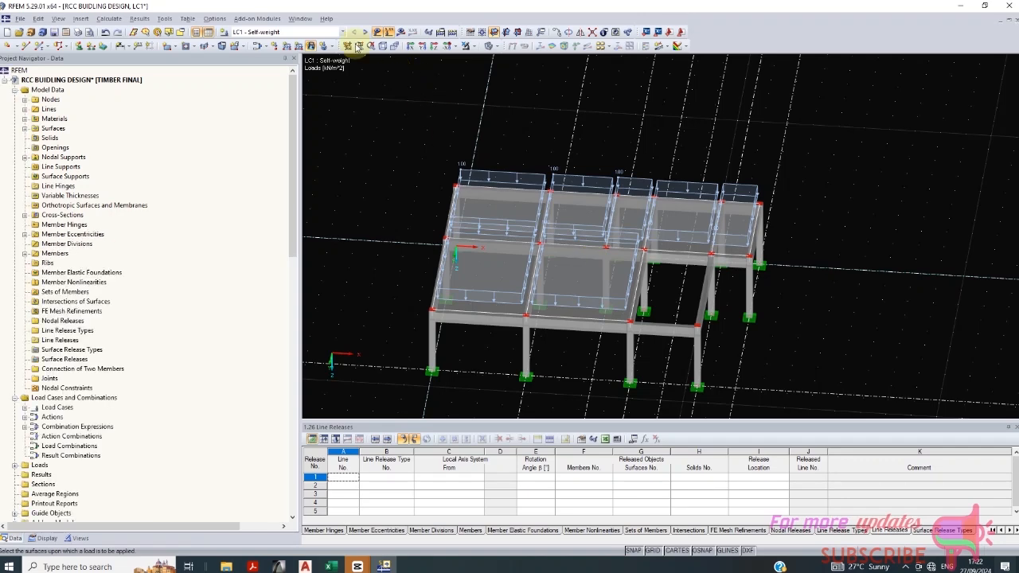
Step: Switch to LC2 Imposed load and apply a uniform 2.5 kN/m² surface load in the global ZL direction to all the roof slabs
{"action": "left_click", "coordinate": [323, 45]}
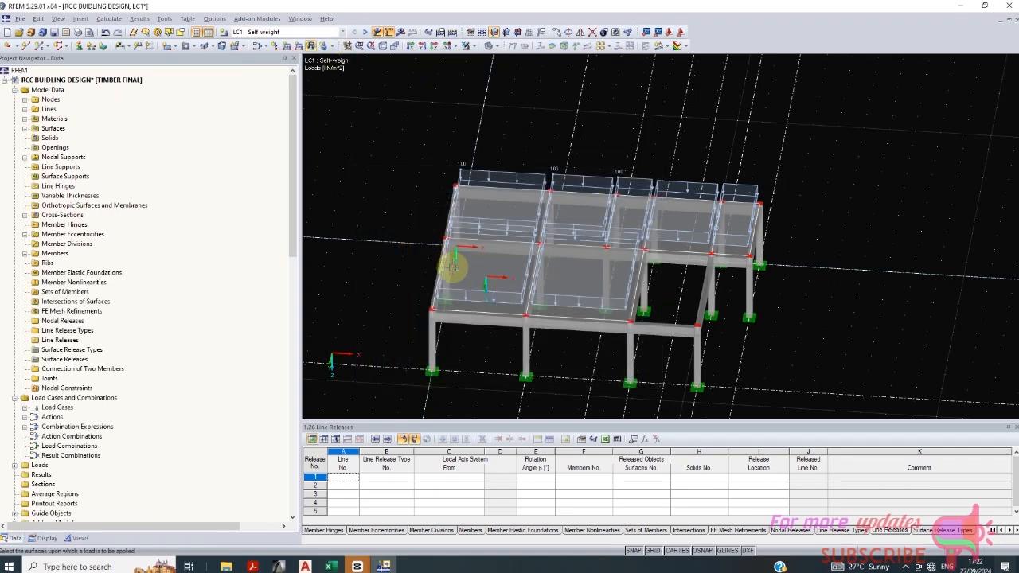
{"action": "left_click", "coordinate": [344, 33]}
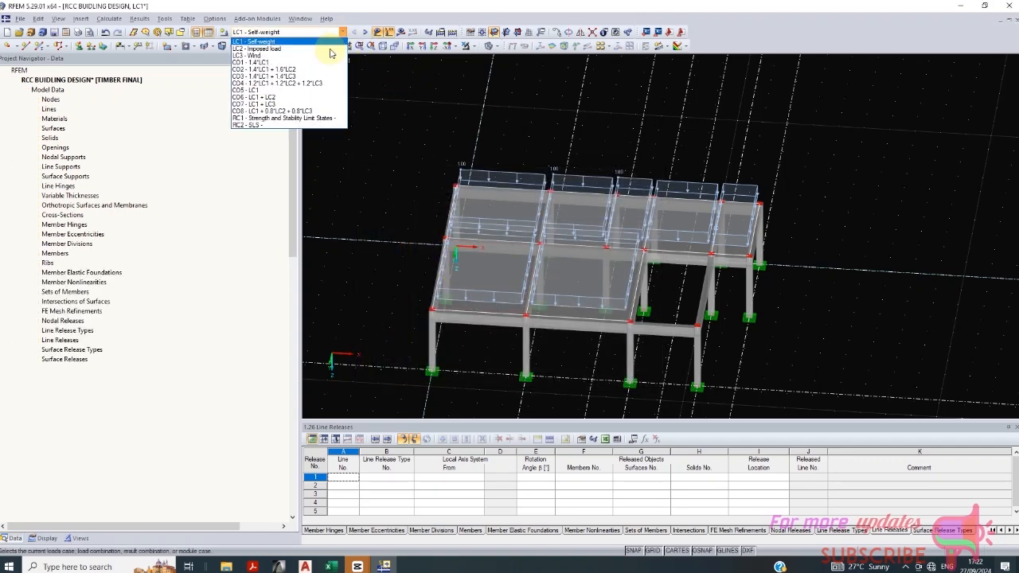
{"action": "left_click", "coordinate": [334, 45]}
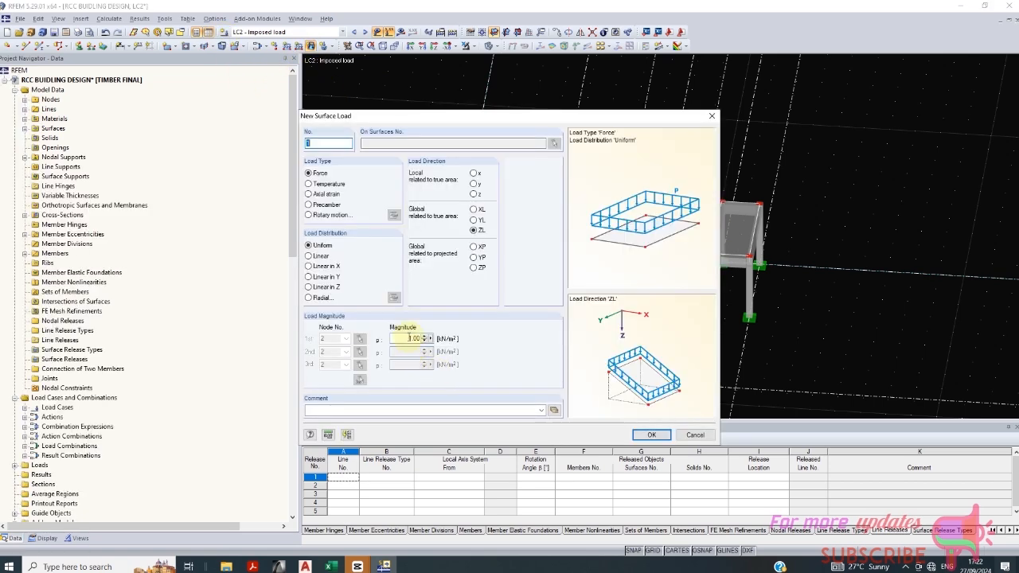
{"action": "type", "text": "2.5"}
{"action": "left_click", "coordinate": [651, 434]}
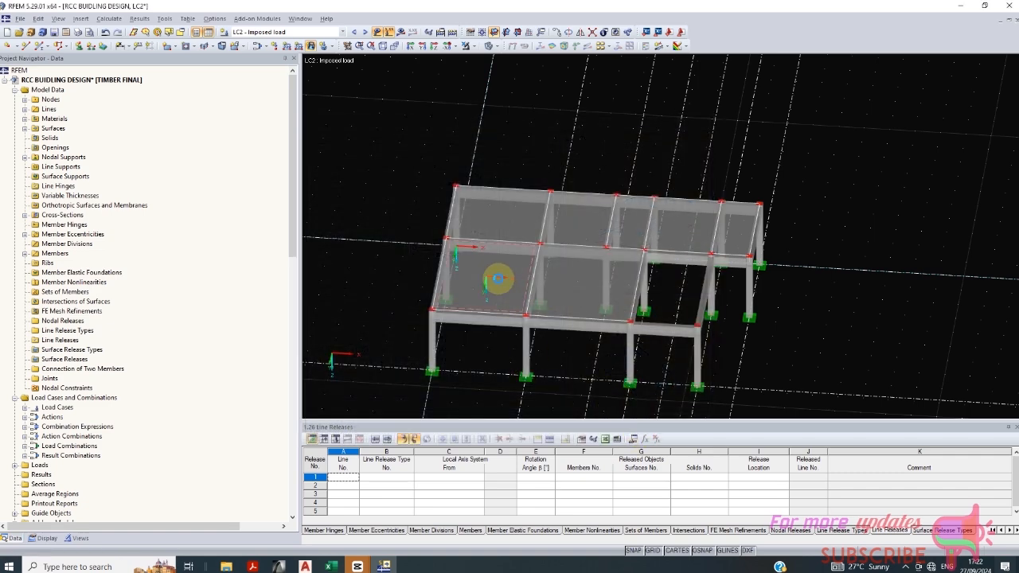
{"action": "left_click", "coordinate": [505, 231]}
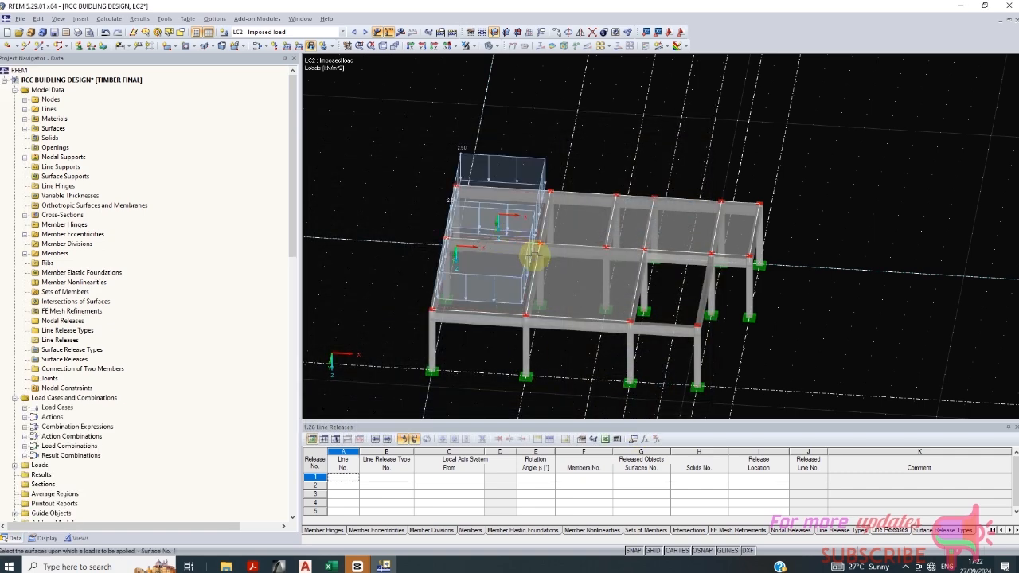
{"action": "left_click", "coordinate": [576, 277]}
{"action": "left_click", "coordinate": [601, 290]}
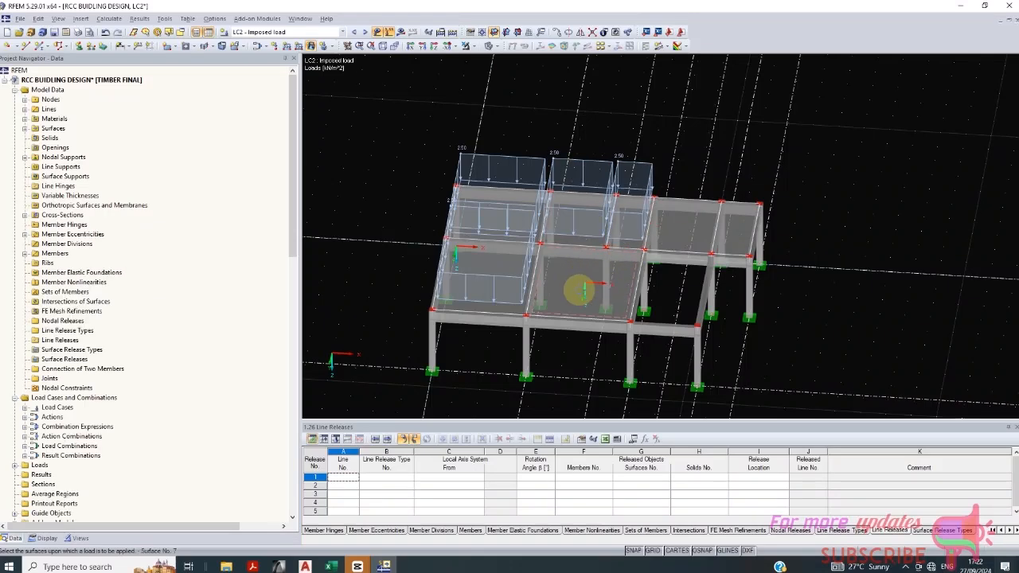
{"action": "left_click", "coordinate": [675, 237]}
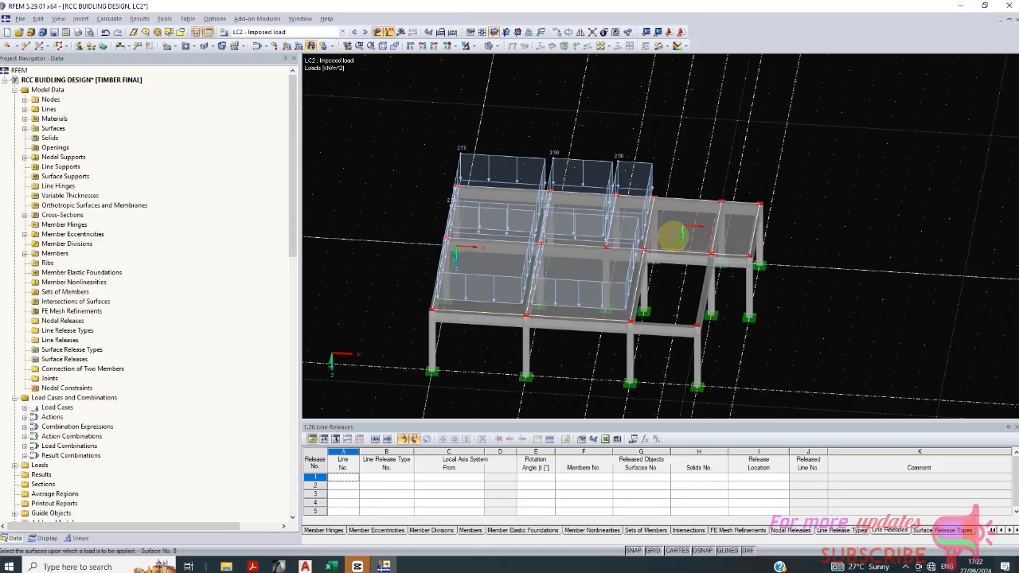
{"action": "left_click", "coordinate": [735, 237]}
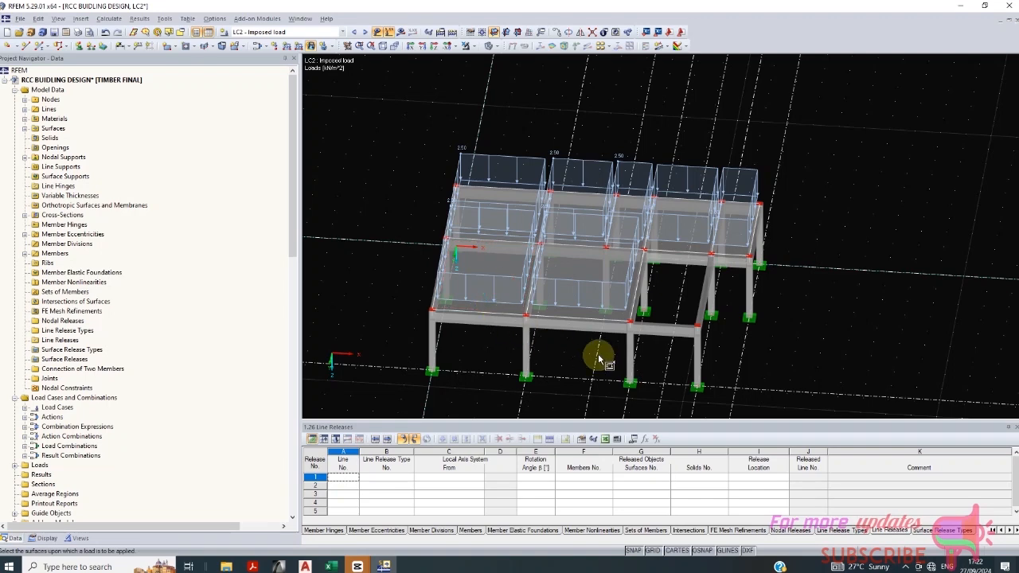
{"action": "scroll", "coordinate": [661, 359], "scroll_direction": "up", "scroll_amount": 2}
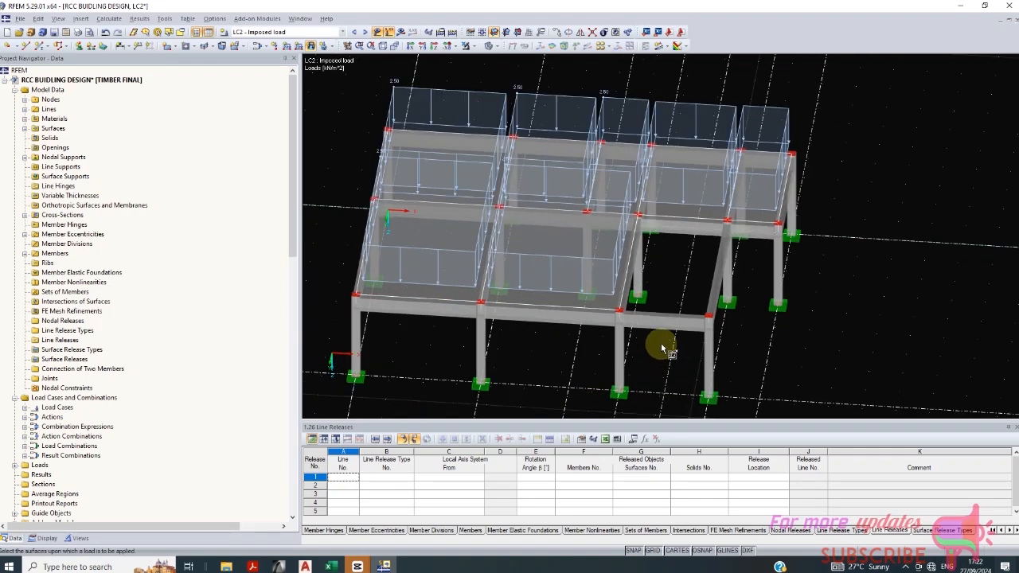
Step: Apply a uniform 22 kN/m line load in the global ZL direction to the front and rear beams (lines 21 and 37) bounding the stair opening in LC2
{"action": "left_click", "coordinate": [288, 48]}
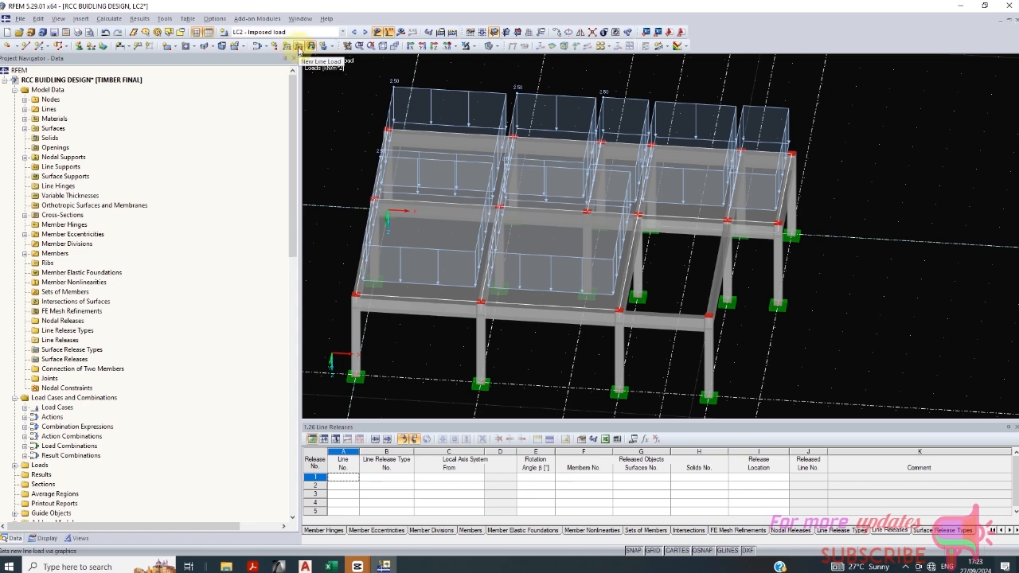
{"action": "left_click", "coordinate": [504, 328]}
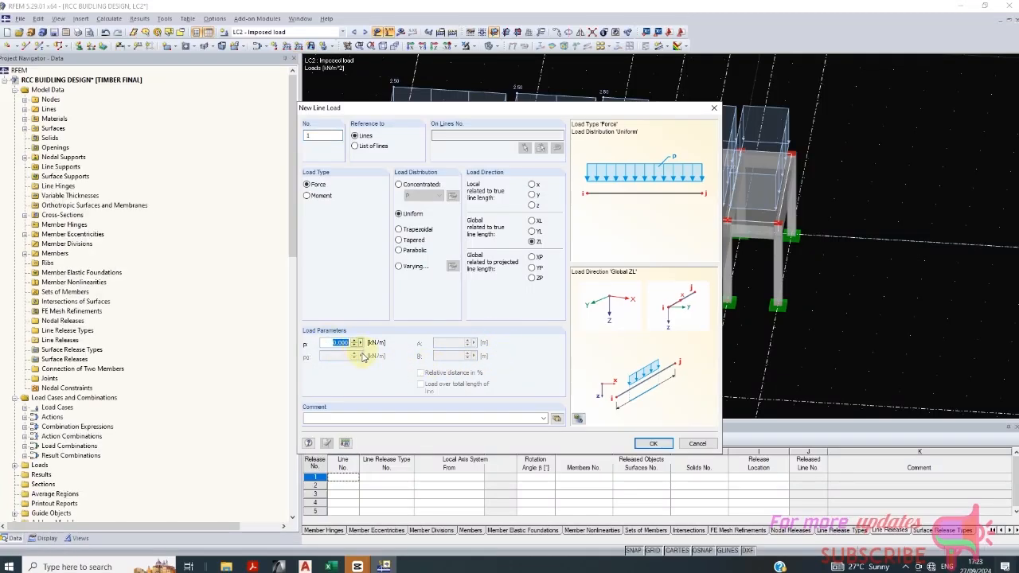
{"action": "left_click", "coordinate": [651, 444]}
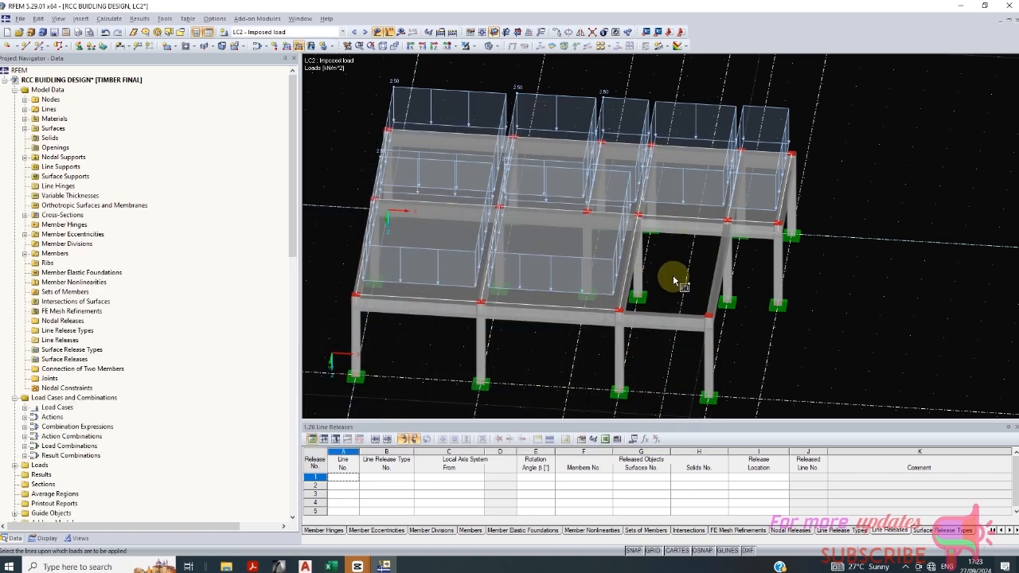
{"action": "left_click", "coordinate": [675, 220]}
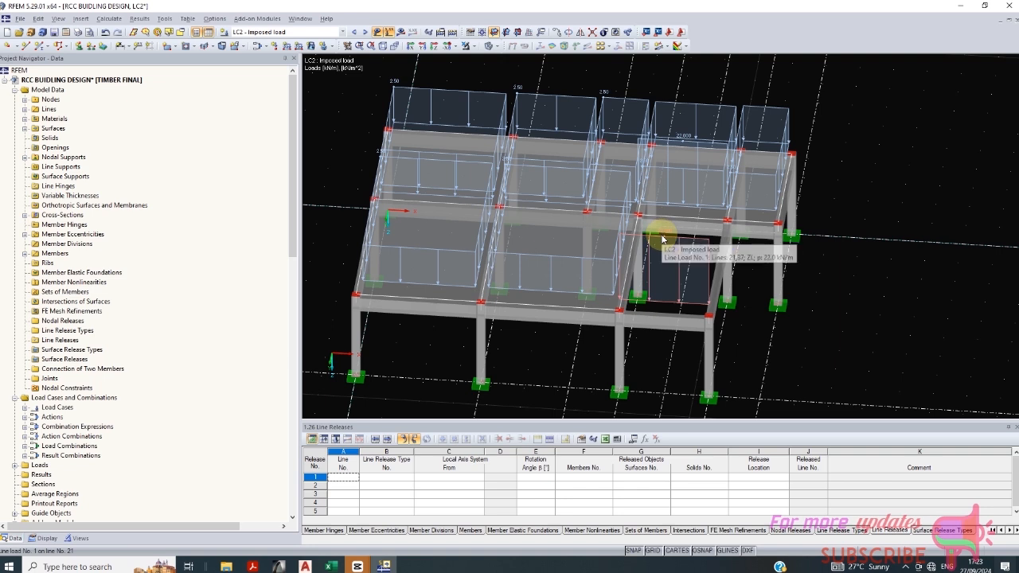
Step: Set the LC2 line load on the stair opening's rear beam (line 37) to 11 kN/m
{"action": "double_click", "coordinate": [688, 139]}
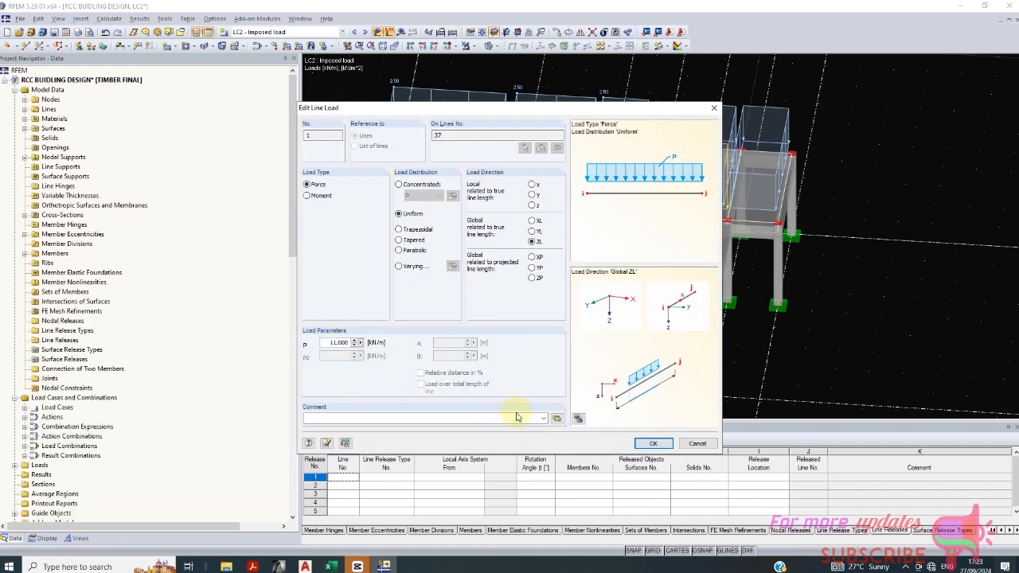
{"action": "left_click", "coordinate": [653, 443]}
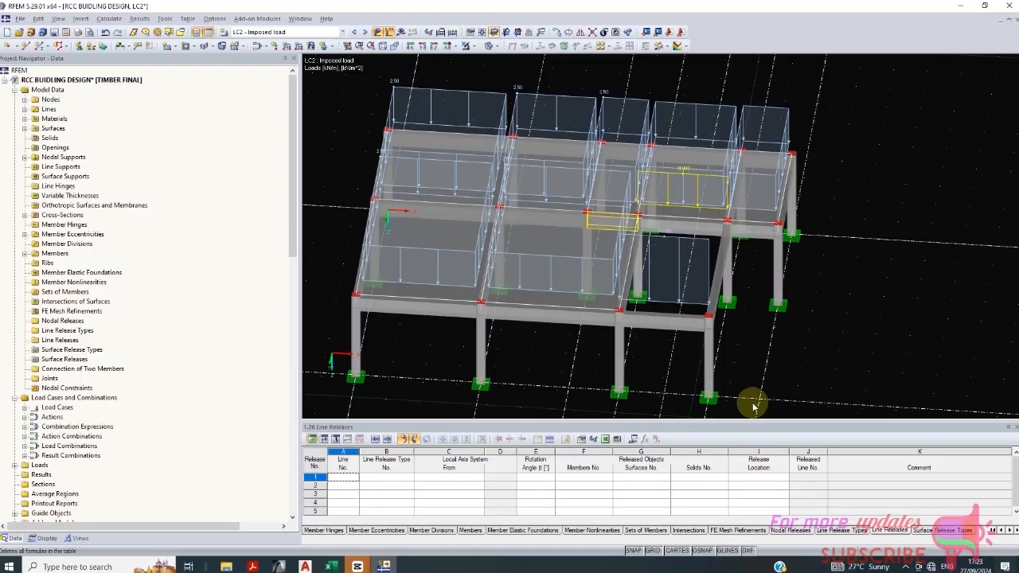
{"action": "scroll", "coordinate": [687, 317], "scroll_direction": "up", "scroll_amount": 1}
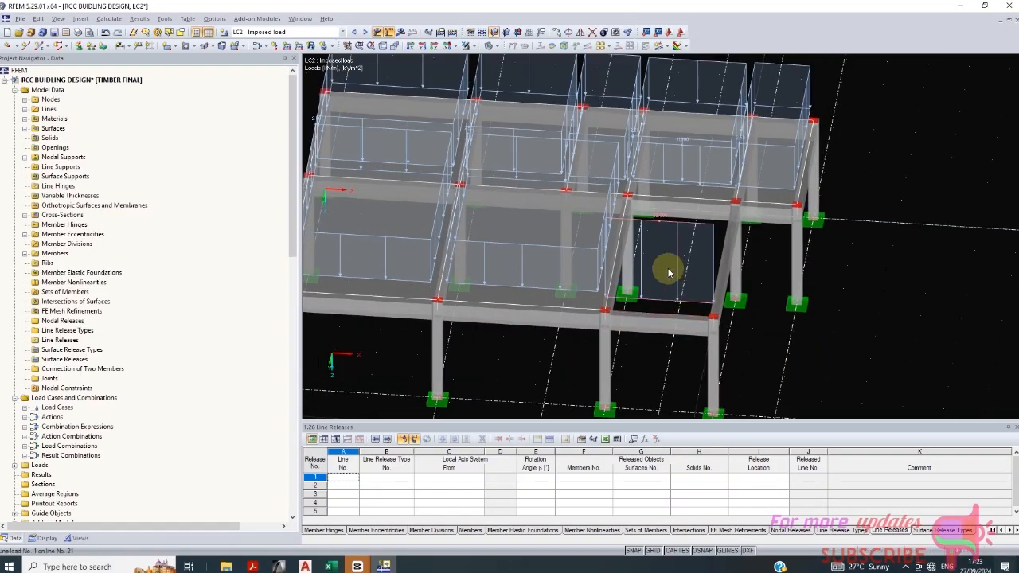
{"action": "scroll", "coordinate": [669, 275], "scroll_direction": "down", "scroll_amount": 1}
{"action": "scroll", "coordinate": [664, 338], "scroll_direction": "down", "scroll_amount": 1}
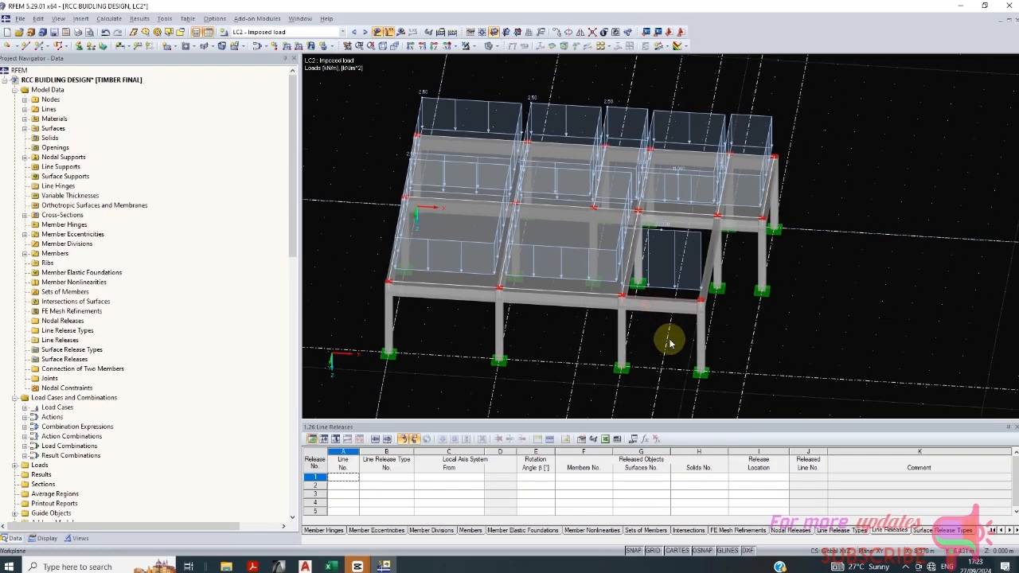
{"action": "scroll", "coordinate": [647, 323], "scroll_direction": "down", "scroll_amount": 2}
{"action": "middle_click_drag", "start_coordinate": [653, 342], "coordinate": [604, 310], "text": "ctrl"}
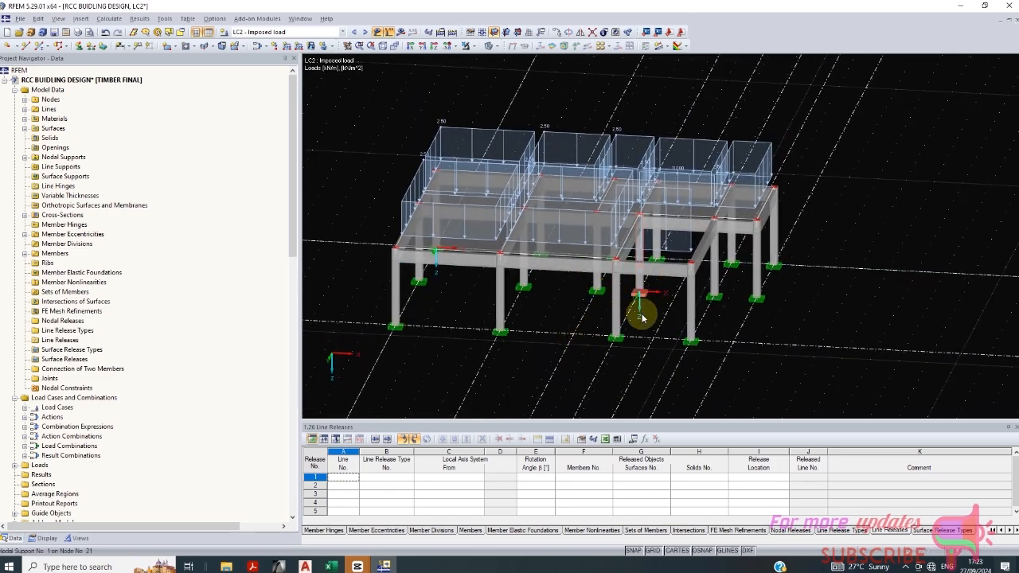
{"action": "scroll", "coordinate": [642, 312], "scroll_direction": "up", "scroll_amount": 1}
Step: Switch to AutoCAD and examine the 2nd, 3rd and 4th floor plan layouts of the building
{"action": "left_click", "coordinate": [304, 566]}
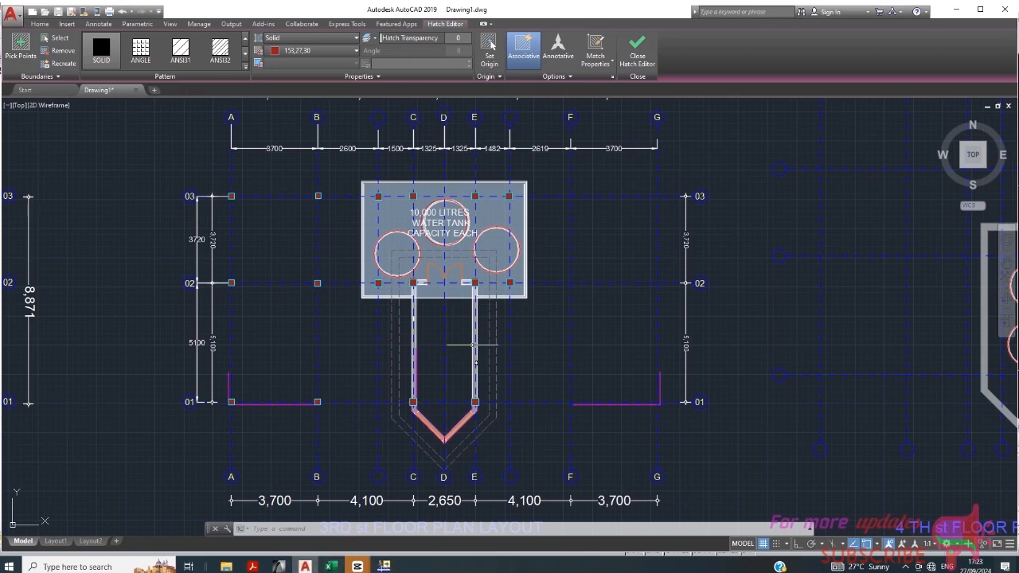
{"action": "scroll", "coordinate": [507, 211], "scroll_direction": "down", "scroll_amount": 4}
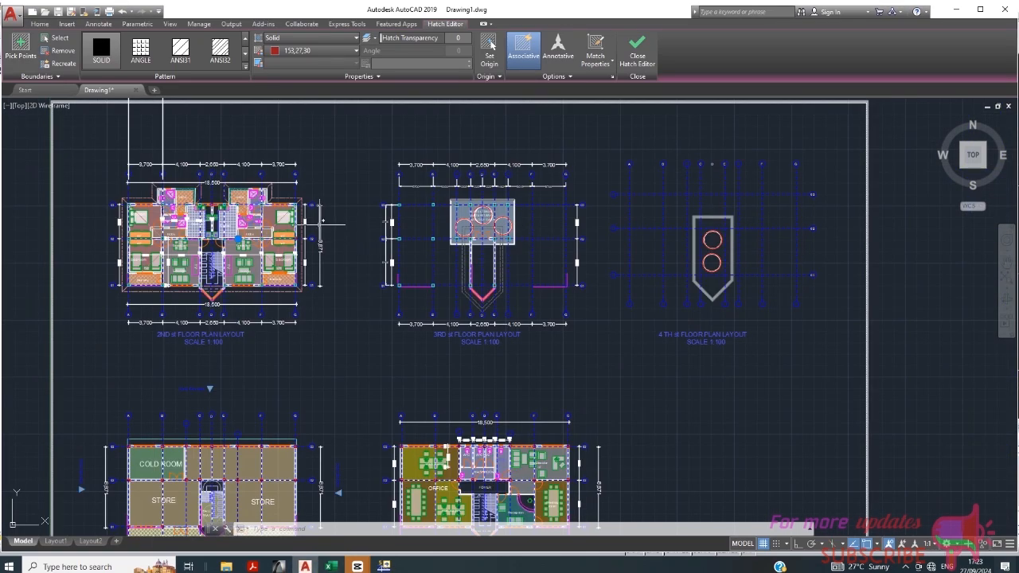
{"action": "scroll", "coordinate": [337, 236], "scroll_direction": "up", "scroll_amount": 3}
{"action": "scroll", "coordinate": [351, 248], "scroll_direction": "down", "scroll_amount": 1}
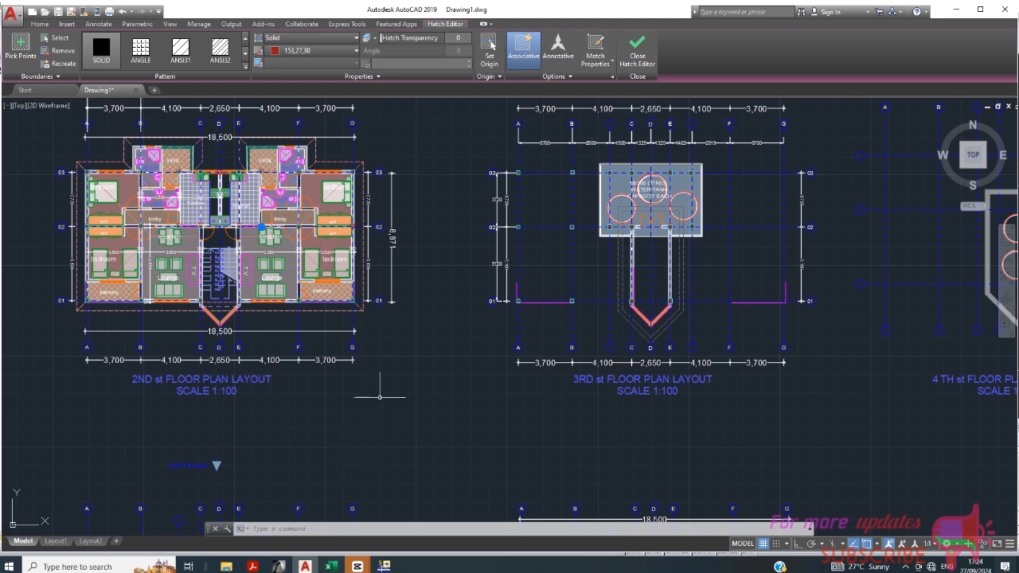
{"action": "scroll", "coordinate": [350, 238], "scroll_direction": "down", "scroll_amount": 4}
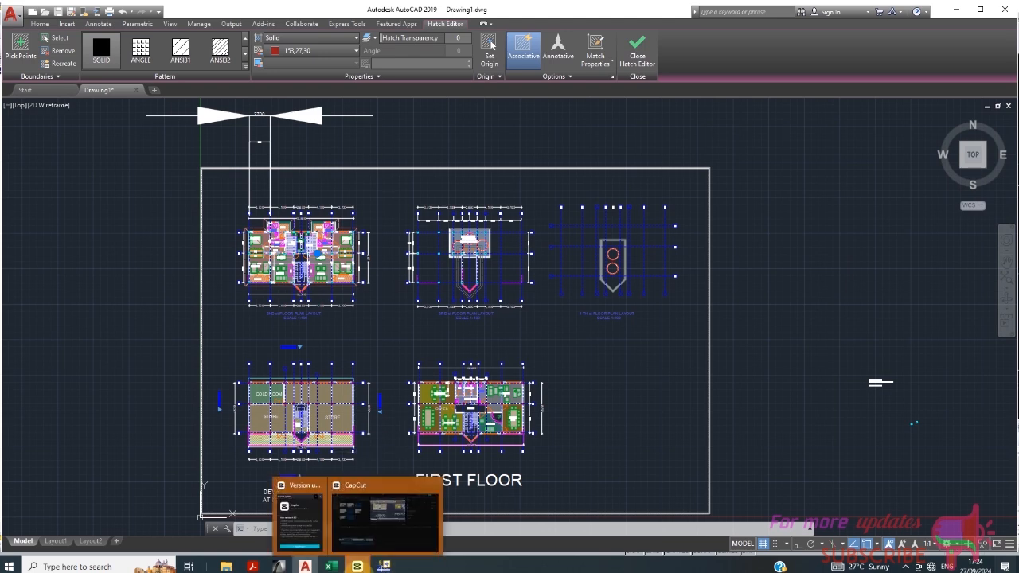
Step: Switch to the Excel calculation sheet and review the dead and imposed loads in the strip footing design
{"action": "left_click", "coordinate": [329, 565]}
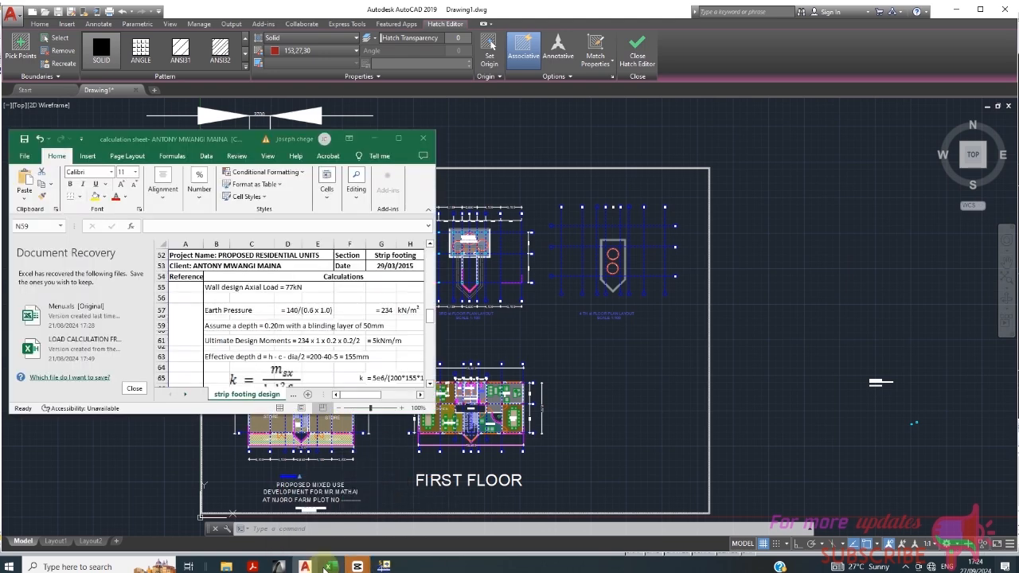
{"action": "left_click", "coordinate": [399, 141]}
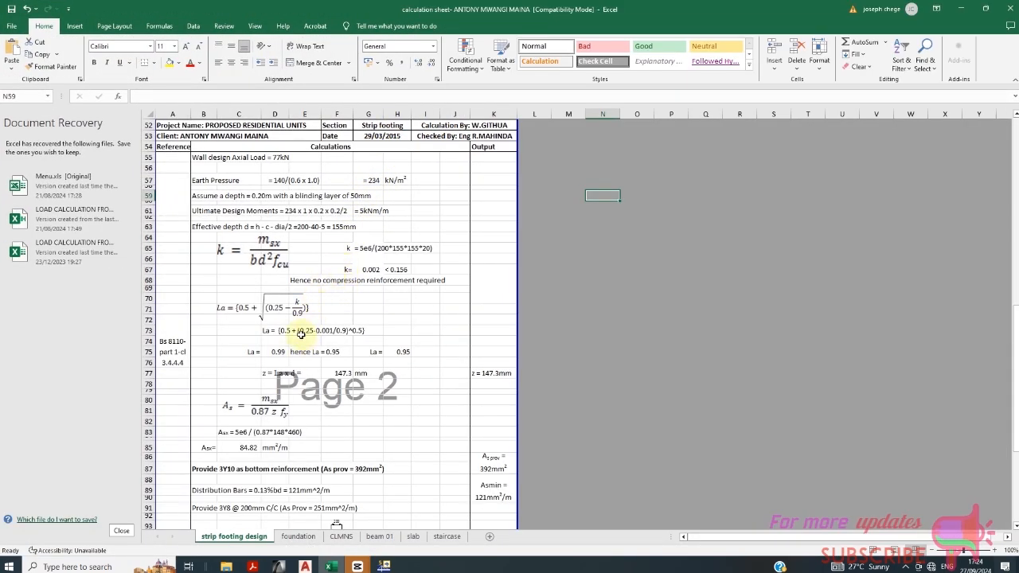
{"action": "scroll", "coordinate": [301, 334], "scroll_direction": "down", "scroll_amount": 15}
{"action": "scroll", "coordinate": [311, 311], "scroll_direction": "up", "scroll_amount": 8}
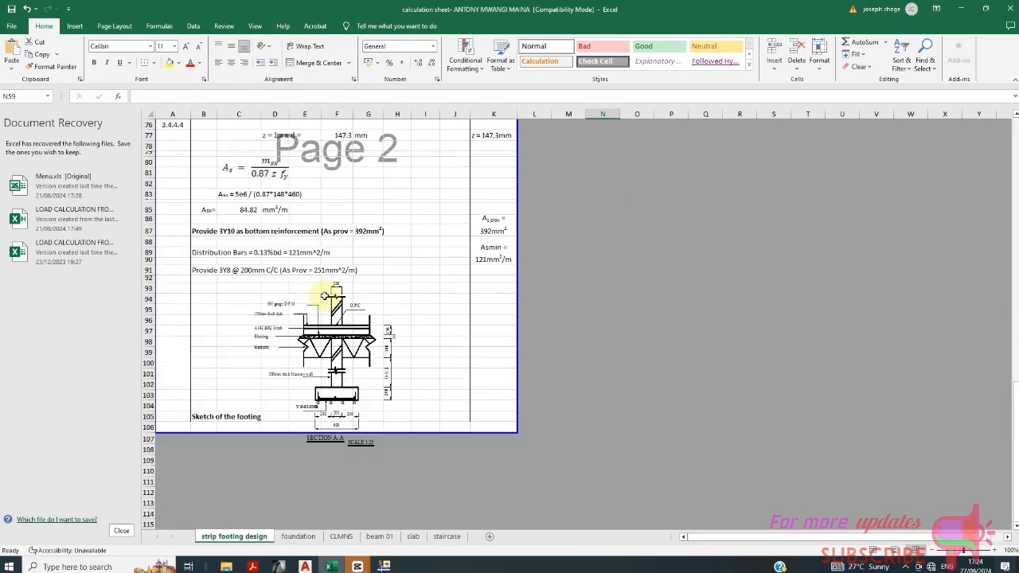
{"action": "scroll", "coordinate": [326, 295], "scroll_direction": "up", "scroll_amount": 18}
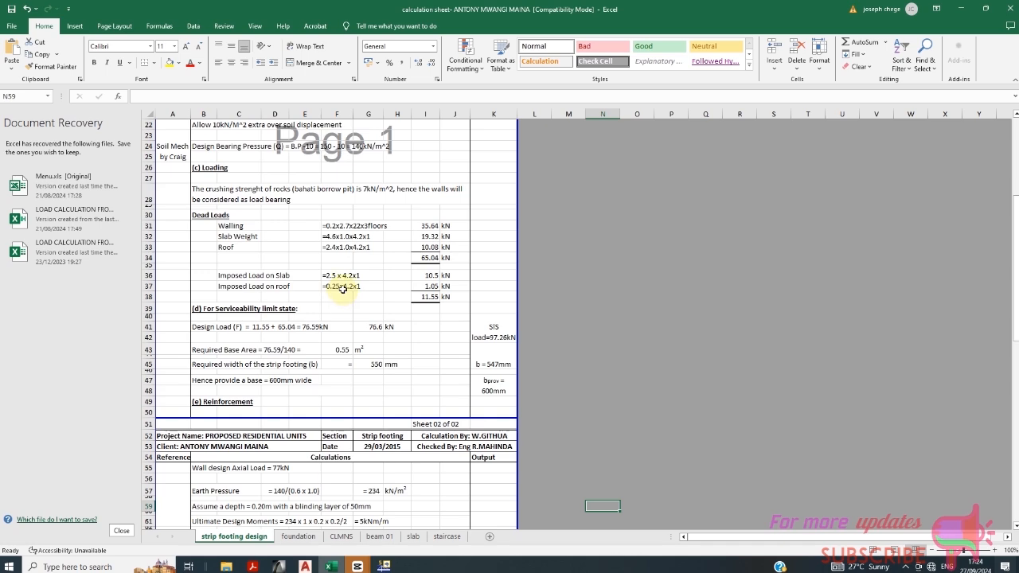
{"action": "scroll", "coordinate": [285, 221], "scroll_direction": "up", "scroll_amount": 3}
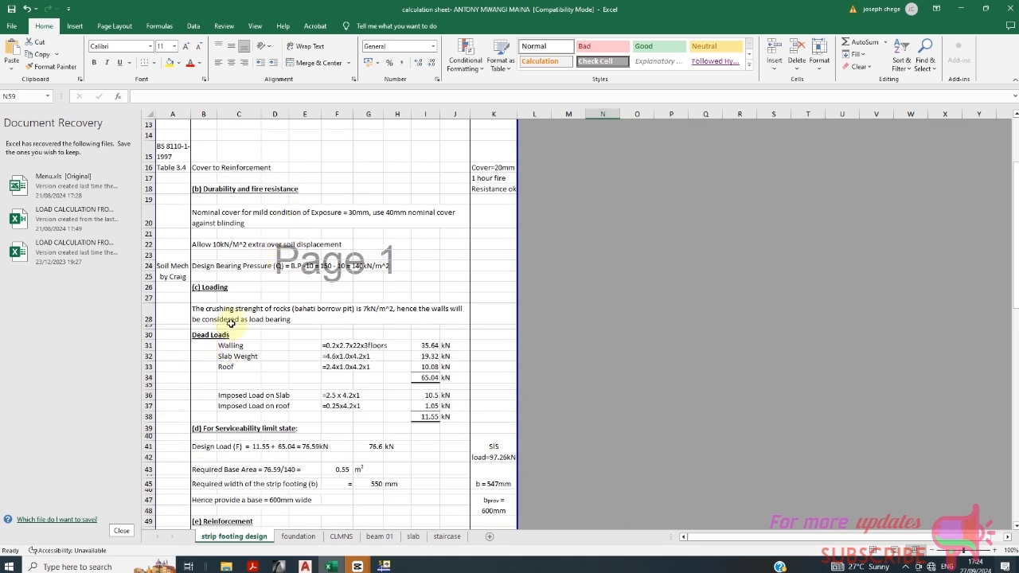
{"action": "scroll", "coordinate": [238, 310], "scroll_direction": "up", "scroll_amount": 4}
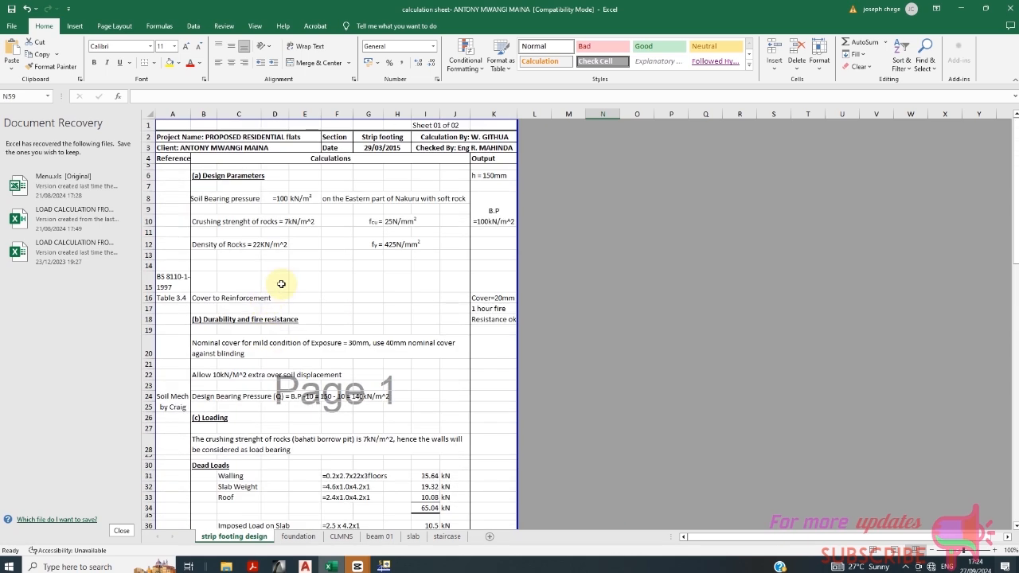
Step: Review the strip footing design calculations and the dead and imposed loading on the beam 01 sheet
{"action": "scroll", "coordinate": [283, 271], "scroll_direction": "down", "scroll_amount": 2}
{"action": "scroll", "coordinate": [290, 257], "scroll_direction": "down", "scroll_amount": 3}
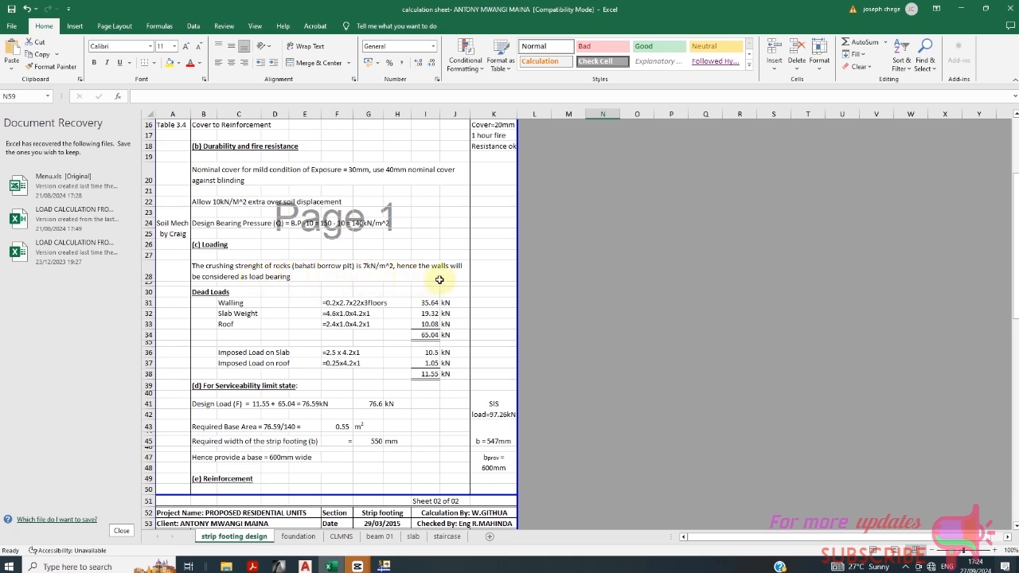
{"action": "scroll", "coordinate": [273, 289], "scroll_direction": "down", "scroll_amount": 8}
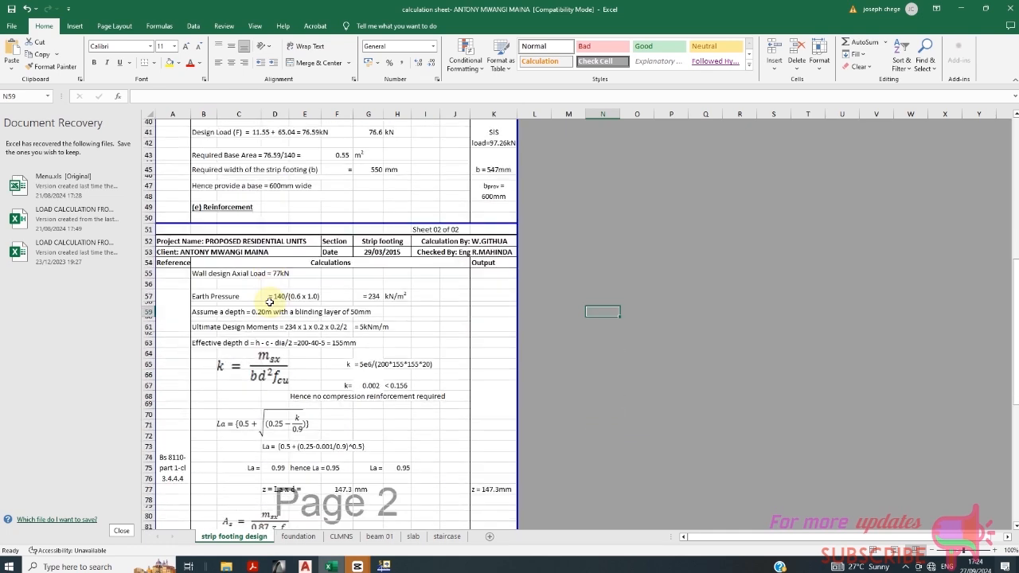
{"action": "left_click", "coordinate": [379, 537]}
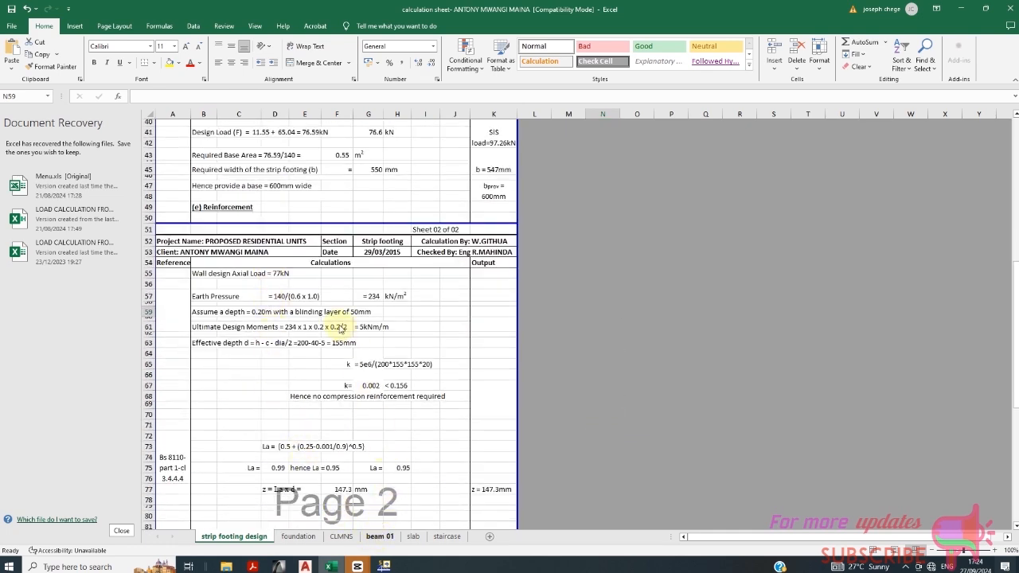
{"action": "scroll", "coordinate": [341, 287], "scroll_direction": "down", "scroll_amount": 2}
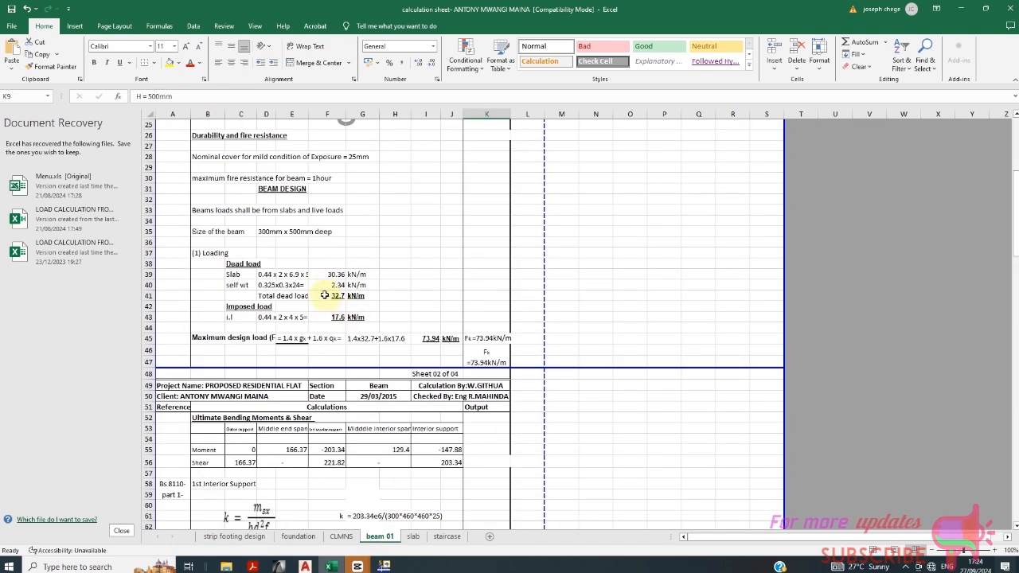
{"action": "scroll", "coordinate": [324, 295], "scroll_direction": "up", "scroll_amount": 2}
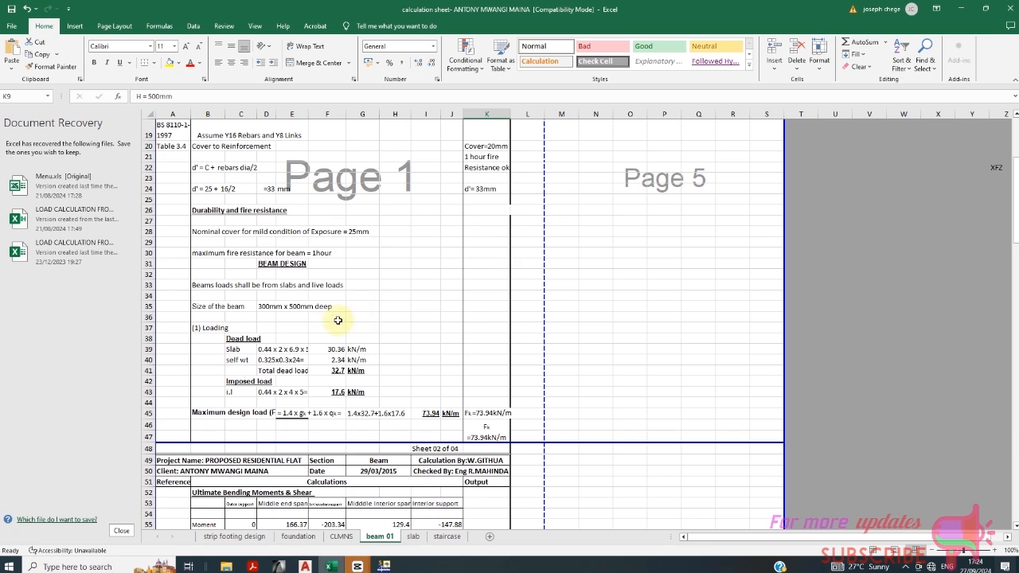
{"action": "scroll", "coordinate": [212, 301], "scroll_direction": "up", "scroll_amount": 1}
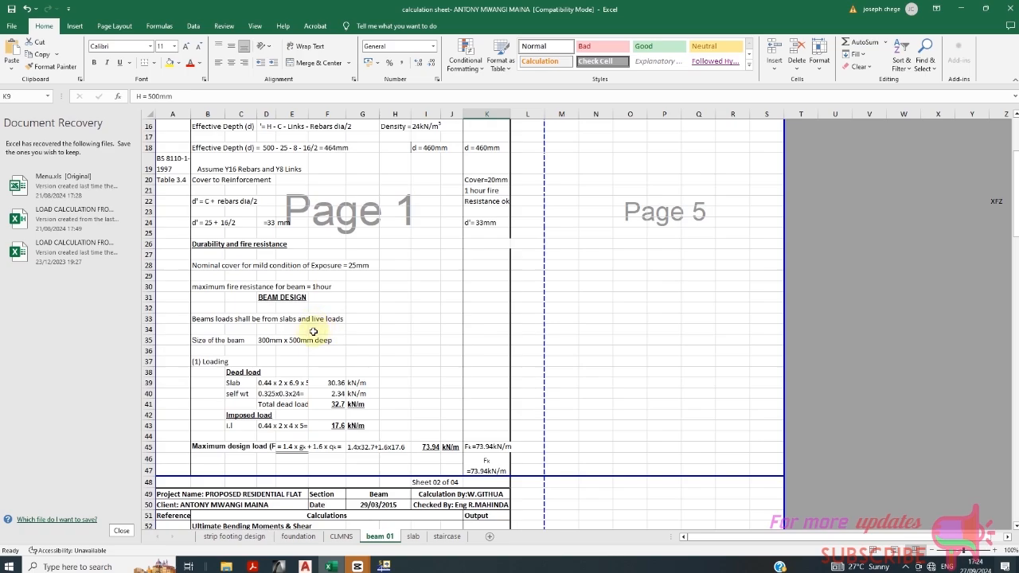
Step: Switch to RFEM and copy the whole storey with its LC2 loads upward, using a dZ displacement of -2.850 m
{"action": "left_click", "coordinate": [384, 566]}
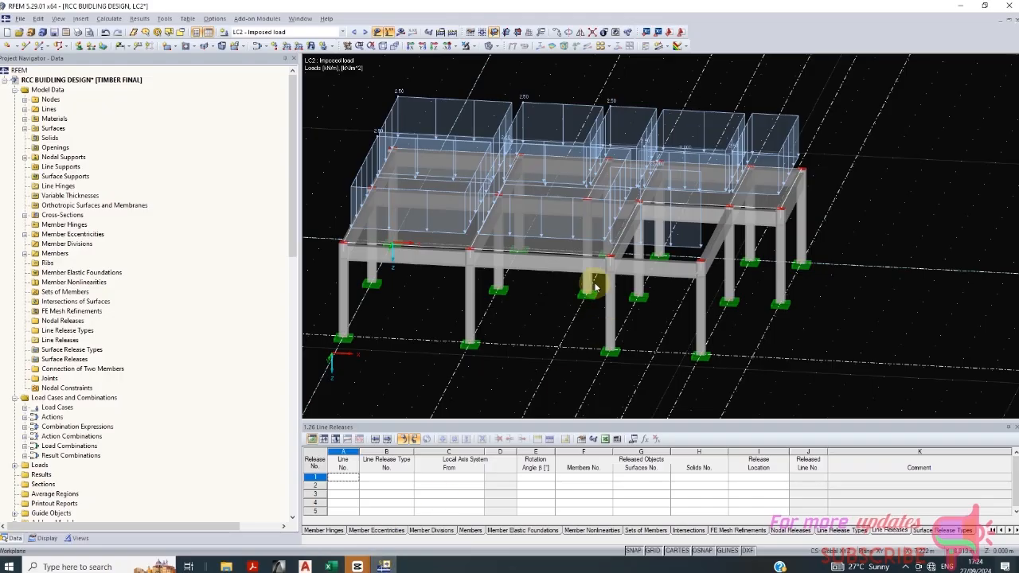
{"action": "middle_click_drag", "start_coordinate": [593, 287], "coordinate": [582, 215], "text": "ctrl"}
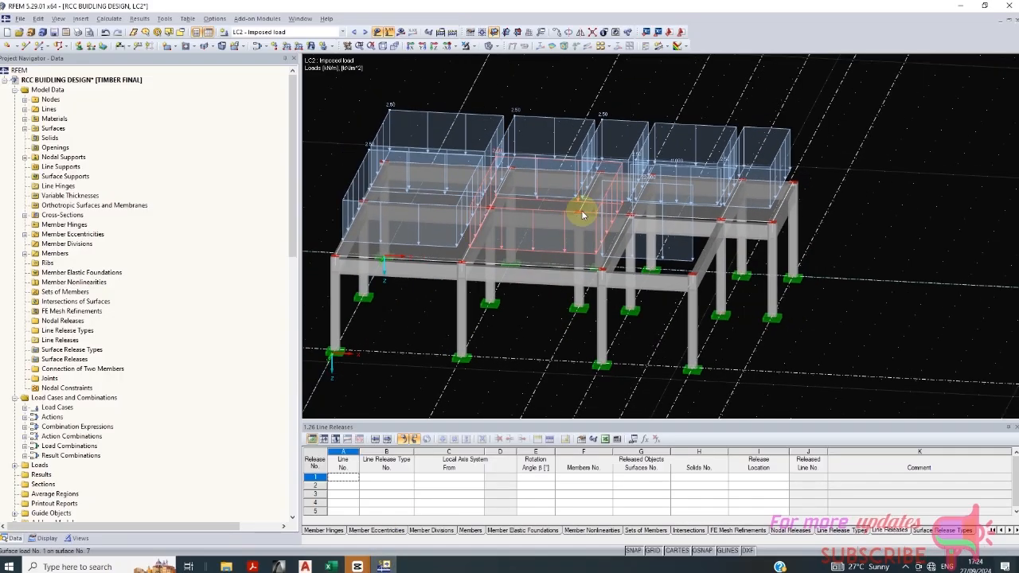
{"action": "middle_click_drag", "start_coordinate": [584, 148], "coordinate": [560, 127], "text": "ctrl"}
{"action": "scroll", "coordinate": [517, 124], "scroll_direction": "down", "scroll_amount": 3}
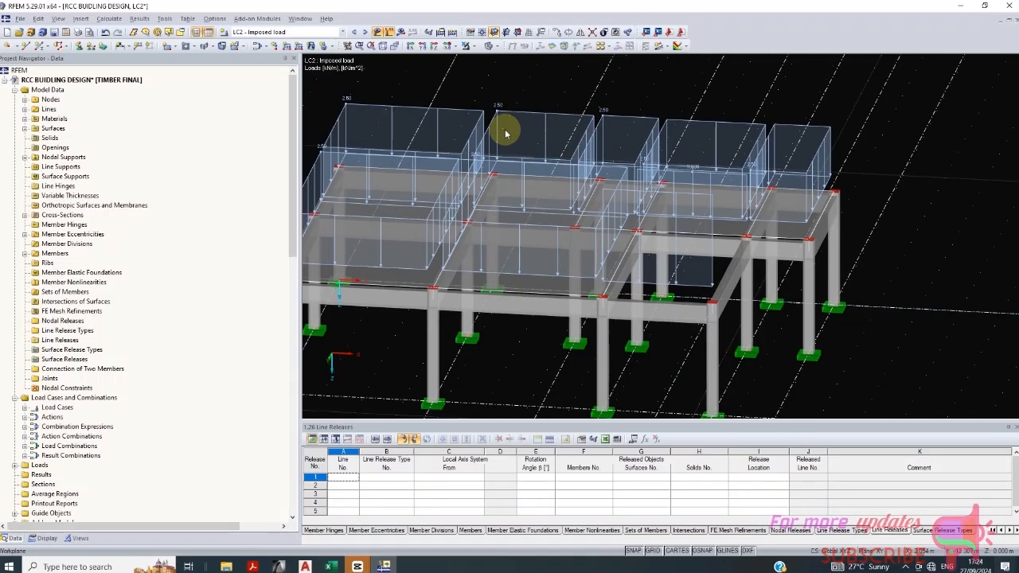
{"action": "scroll", "coordinate": [398, 125], "scroll_direction": "down", "scroll_amount": 3}
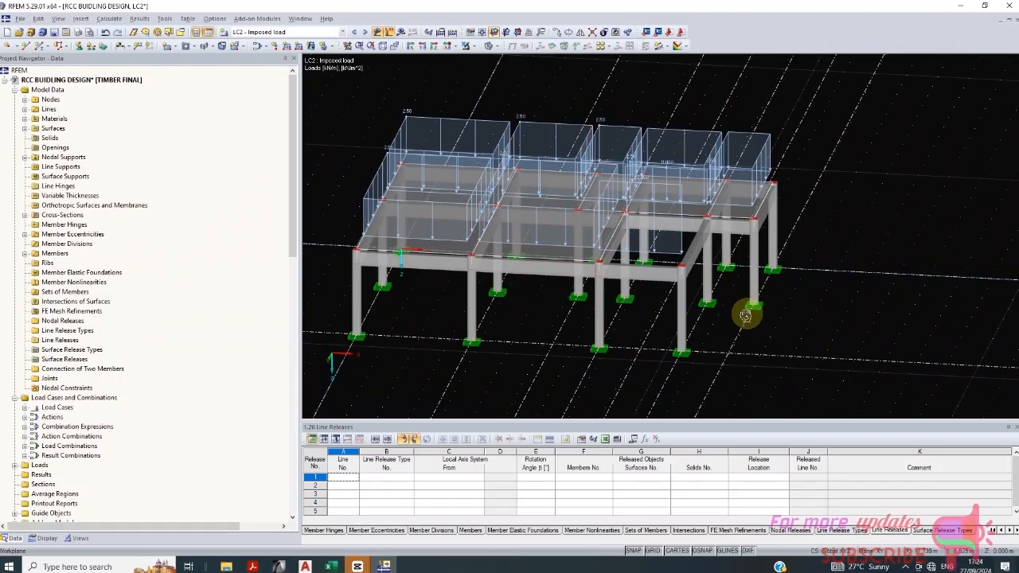
{"action": "middle_click_drag", "start_coordinate": [746, 316], "coordinate": [797, 230], "text": "ctrl"}
{"action": "left_click_drag", "start_coordinate": [823, 116], "coordinate": [326, 266]}
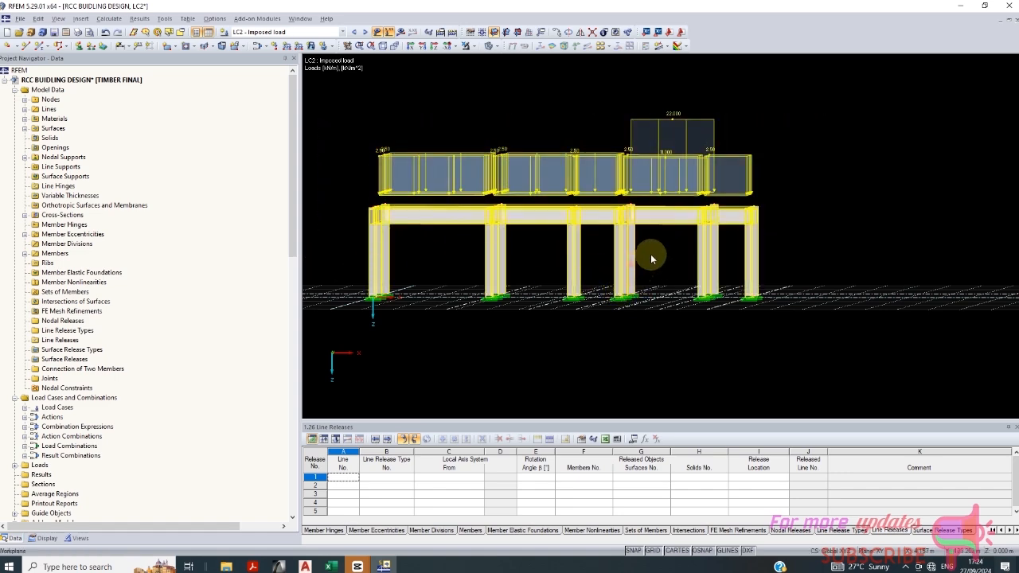
{"action": "middle_click_drag", "start_coordinate": [653, 257], "coordinate": [623, 301], "text": "ctrl"}
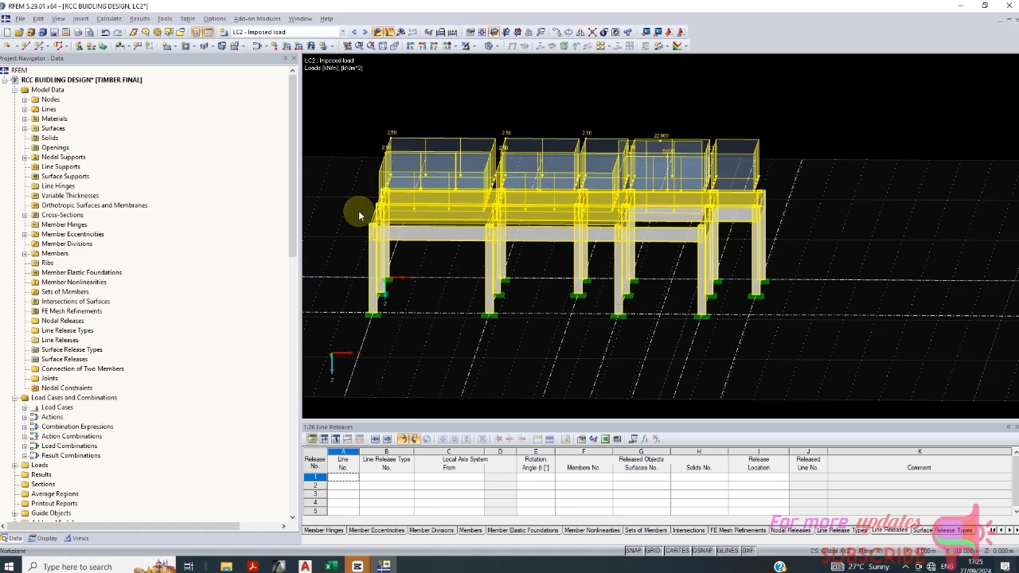
{"action": "left_click", "coordinate": [38, 18]}
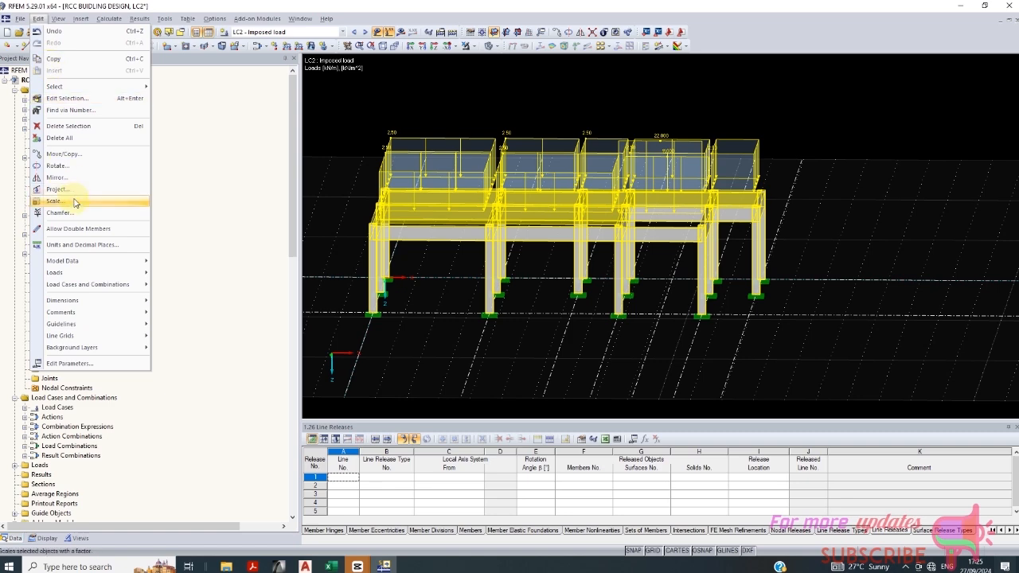
{"action": "left_click", "coordinate": [73, 155]}
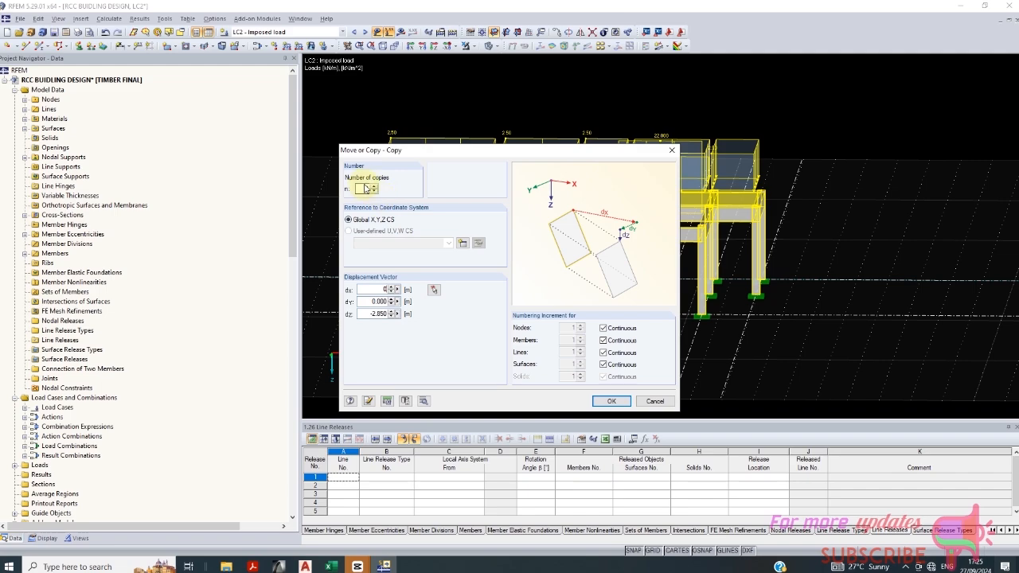
{"action": "left_click", "coordinate": [613, 400]}
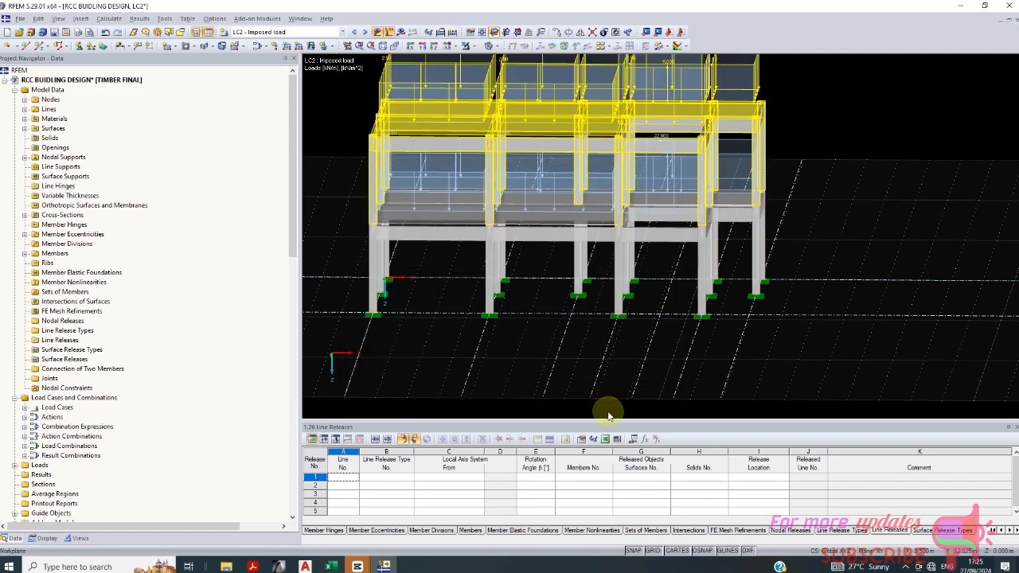
Step: Examine the copied upper storey and its imposed loads from several sides, checking slabs, beams and the stair opening
{"action": "scroll", "coordinate": [621, 347], "scroll_direction": "down", "scroll_amount": 1}
{"action": "middle_click_drag", "start_coordinate": [620, 349], "coordinate": [662, 265], "text": "ctrl"}
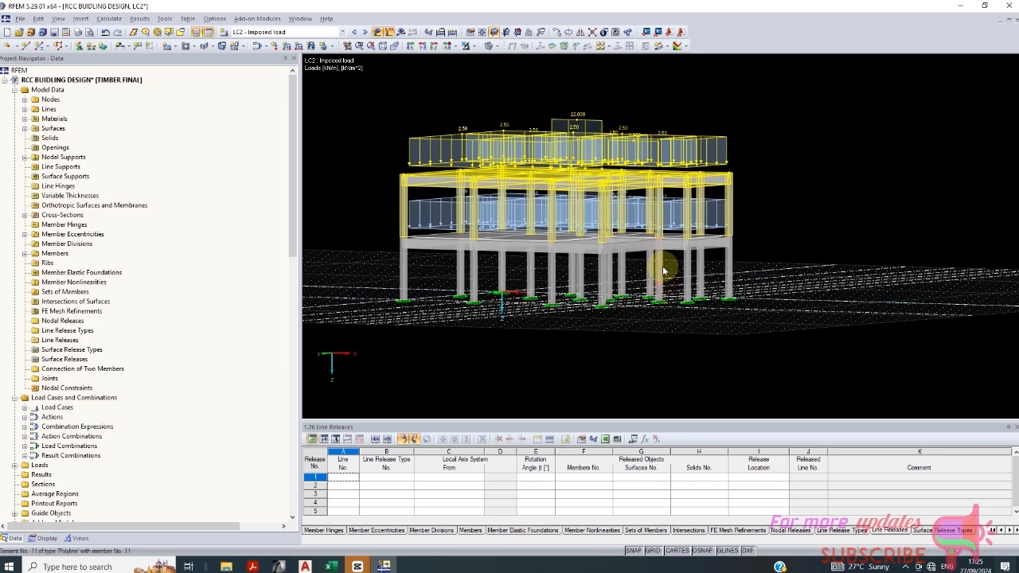
{"action": "scroll", "coordinate": [585, 232], "scroll_direction": "up", "scroll_amount": 5}
{"action": "middle_click_drag", "start_coordinate": [590, 236], "coordinate": [577, 283], "text": "ctrl"}
{"action": "scroll", "coordinate": [641, 302], "scroll_direction": "down", "scroll_amount": 5}
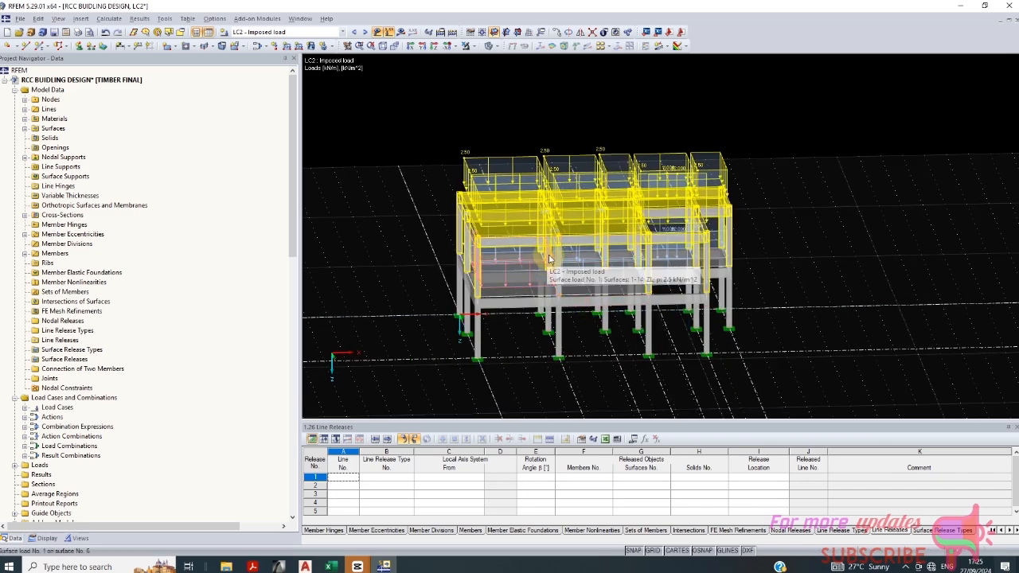
{"action": "middle_click_drag", "start_coordinate": [555, 258], "coordinate": [489, 289], "text": "ctrl"}
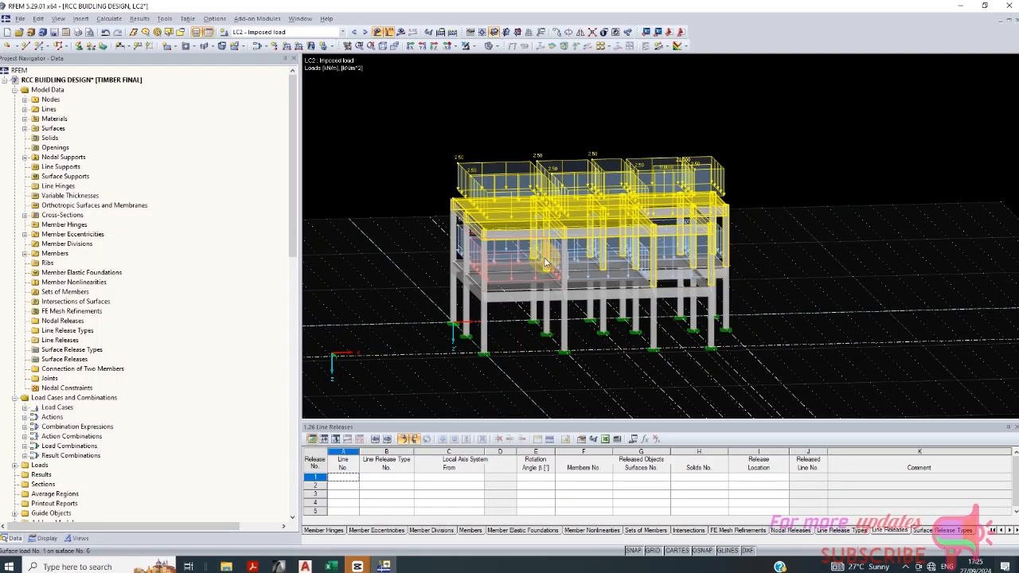
{"action": "middle_click_drag", "start_coordinate": [542, 346], "coordinate": [1004, 394]}
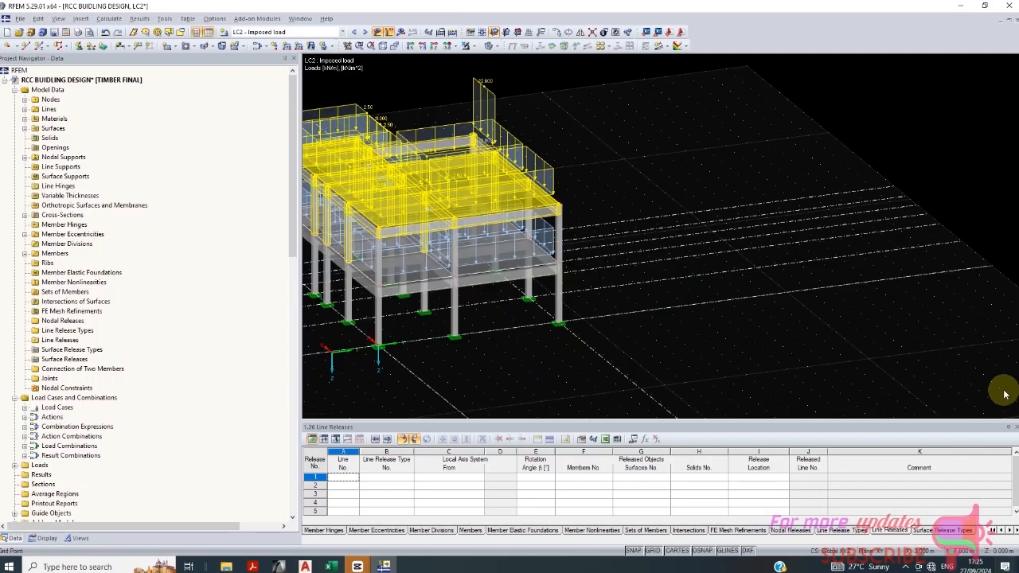
{"action": "middle_click_drag", "start_coordinate": [385, 273], "coordinate": [513, 294]}
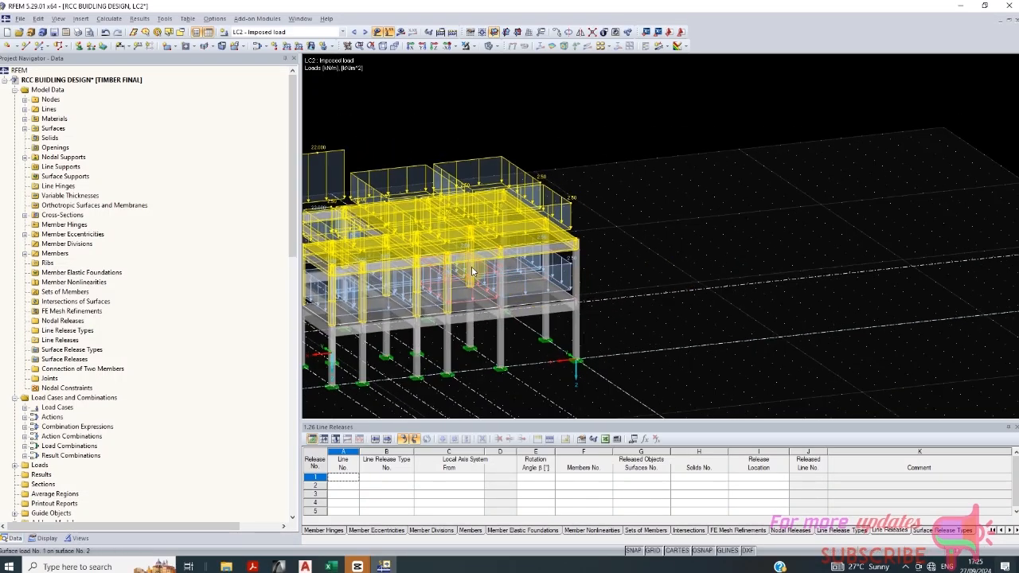
{"action": "middle_click_drag", "start_coordinate": [649, 280], "coordinate": [764, 285]}
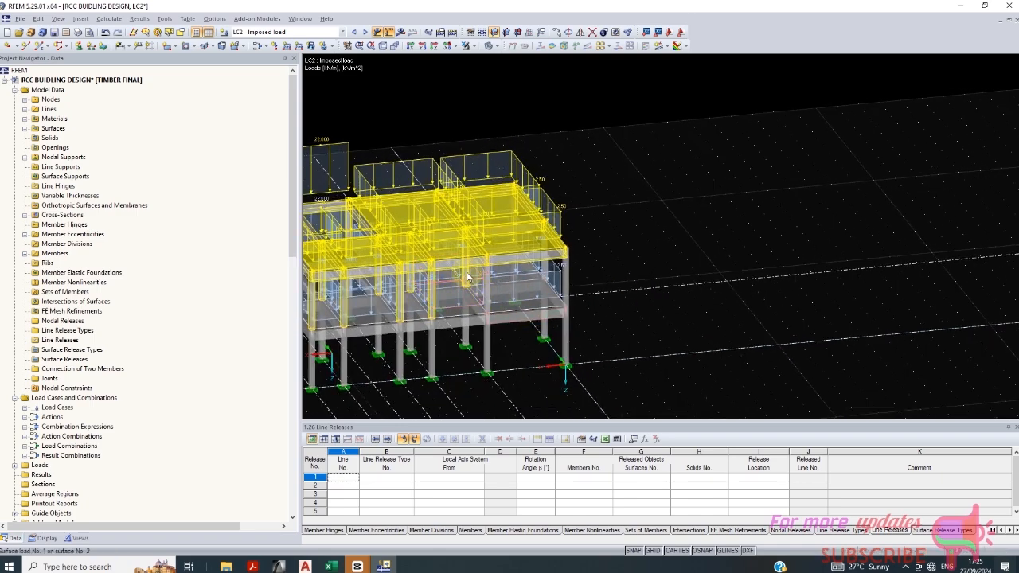
{"action": "middle_click_drag", "start_coordinate": [468, 278], "coordinate": [468, 284]}
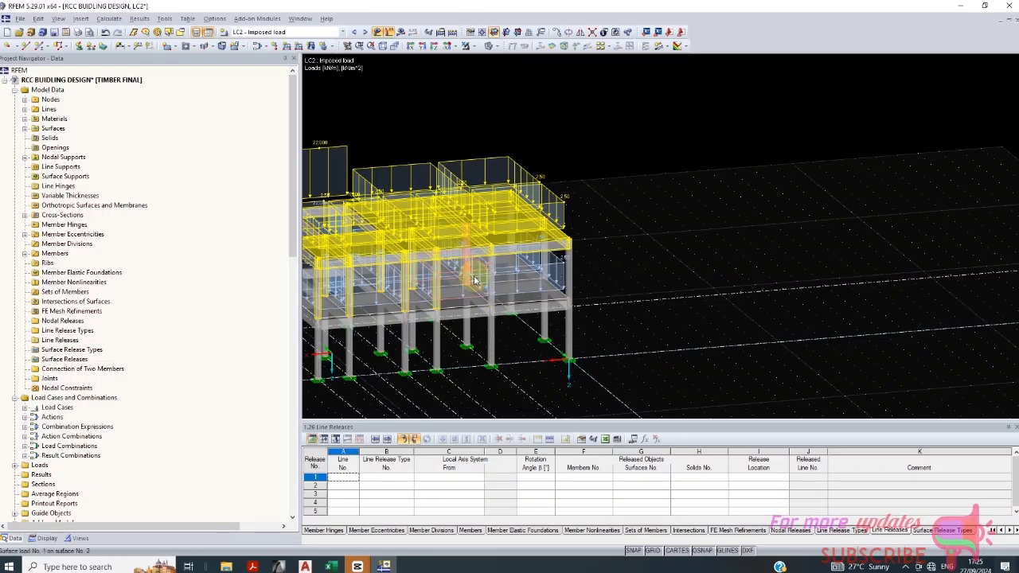
{"action": "middle_click_drag", "start_coordinate": [657, 289], "coordinate": [487, 245]}
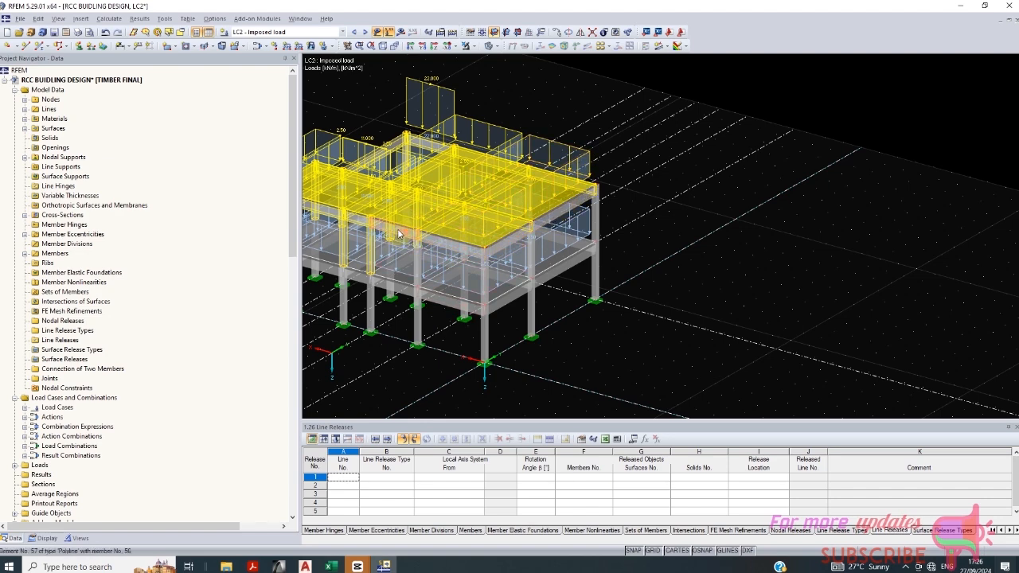
Step: Remove the two upper-storey slab panels in the stair opening's row from the selection, keeping the surrounding beams and columns selected
{"action": "middle_click_drag", "start_coordinate": [654, 250], "coordinate": [677, 404], "text": "ctrl"}
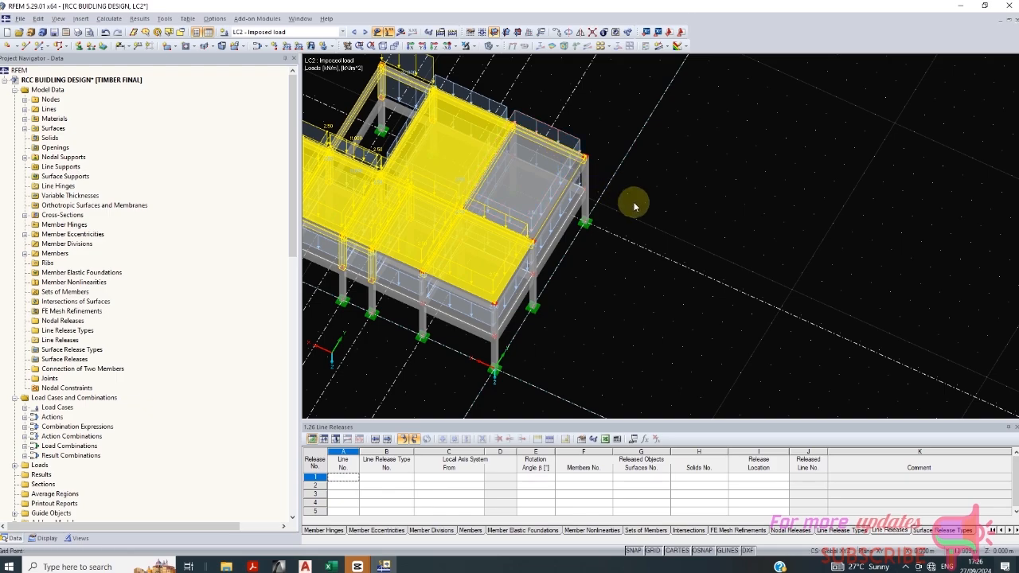
{"action": "middle_click_drag", "start_coordinate": [641, 199], "coordinate": [554, 120], "text": "ctrl"}
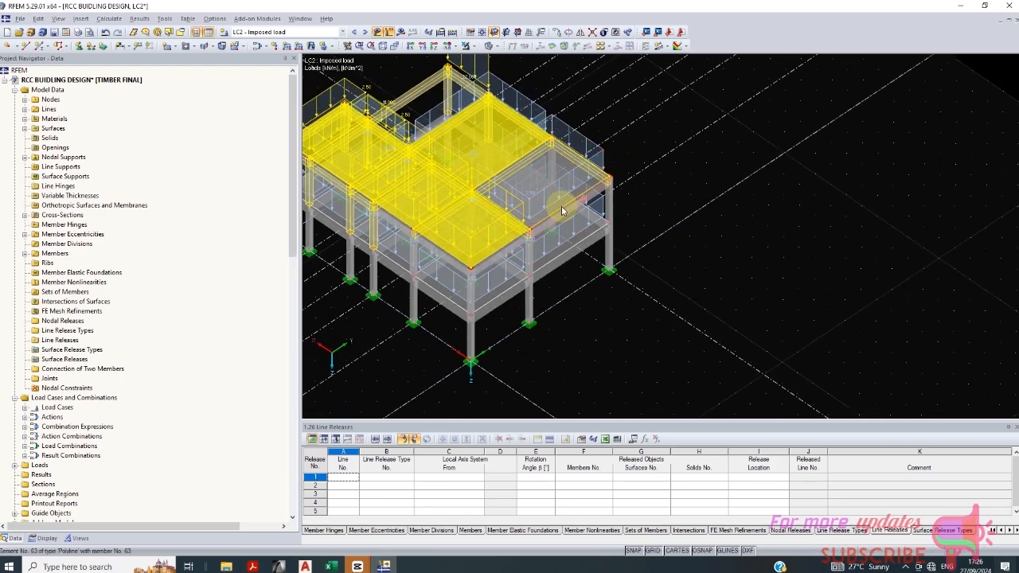
{"action": "middle_click_drag", "start_coordinate": [598, 203], "coordinate": [580, 222], "text": "ctrl"}
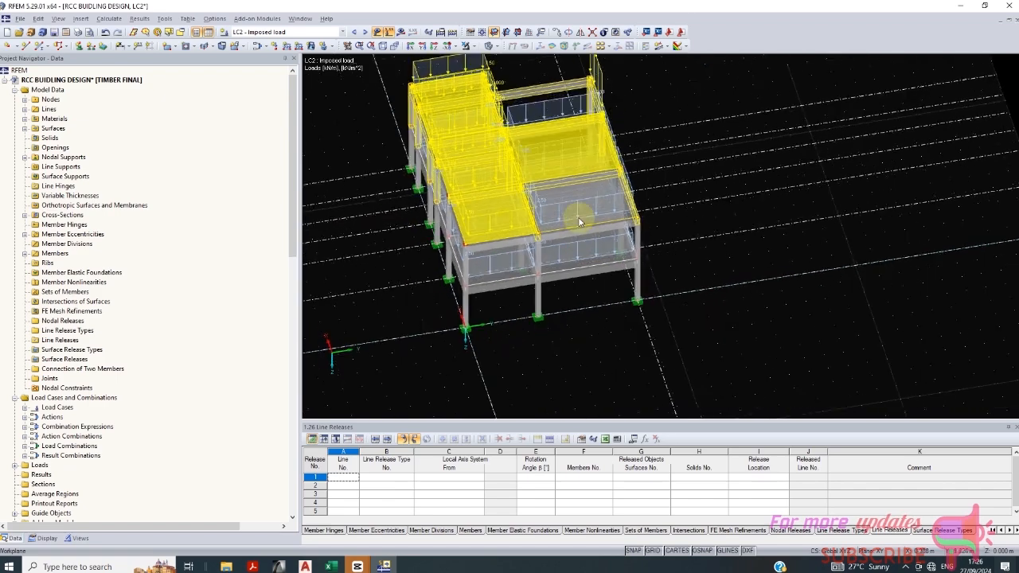
{"action": "middle_click_drag", "start_coordinate": [682, 188], "coordinate": [387, 155], "text": "ctrl"}
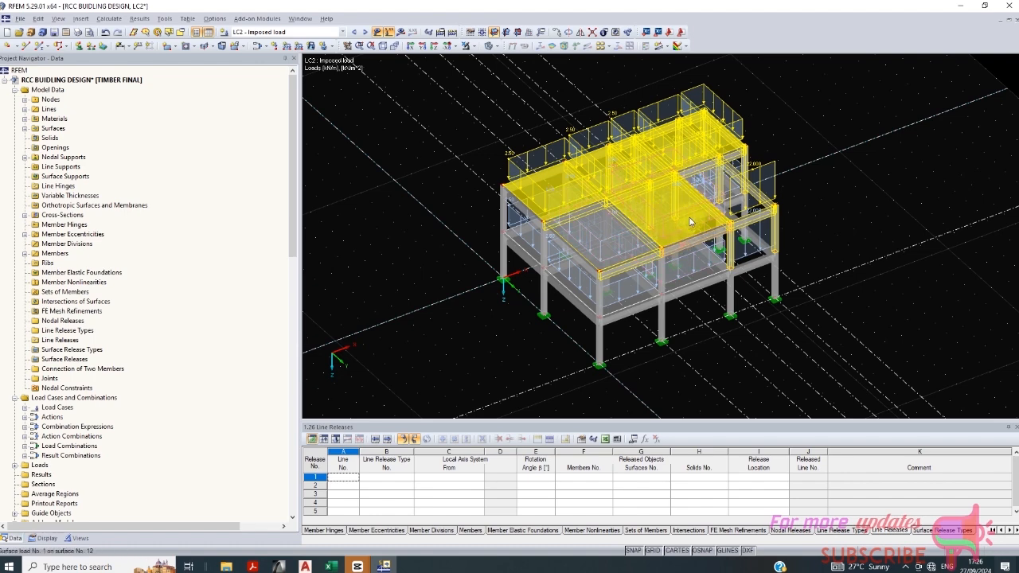
{"action": "scroll", "coordinate": [672, 245], "scroll_direction": "up", "scroll_amount": 5}
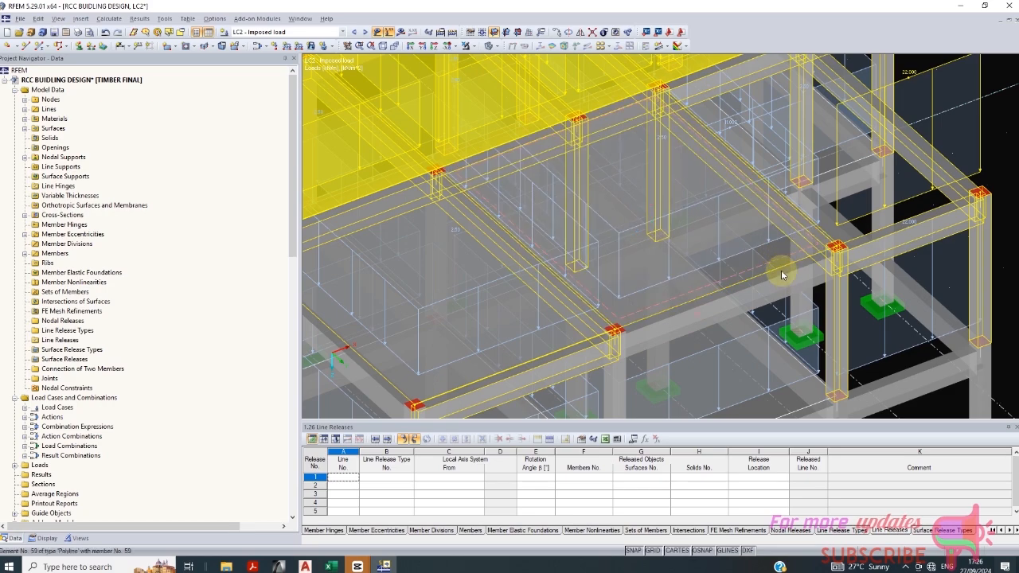
{"action": "scroll", "coordinate": [705, 223], "scroll_direction": "down", "scroll_amount": 1}
{"action": "scroll", "coordinate": [667, 254], "scroll_direction": "down", "scroll_amount": 3}
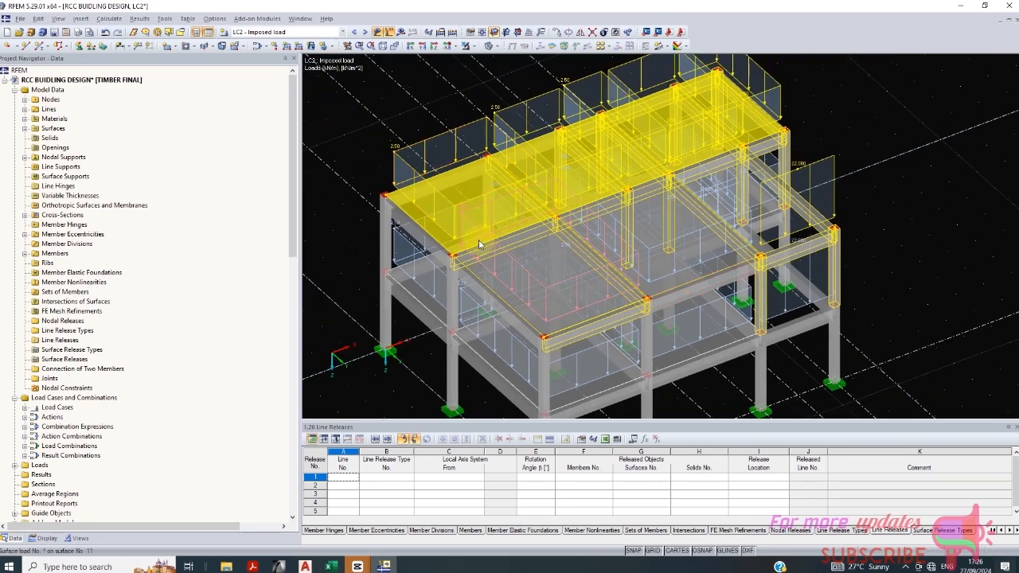
{"action": "scroll", "coordinate": [478, 239], "scroll_direction": "up", "scroll_amount": 5}
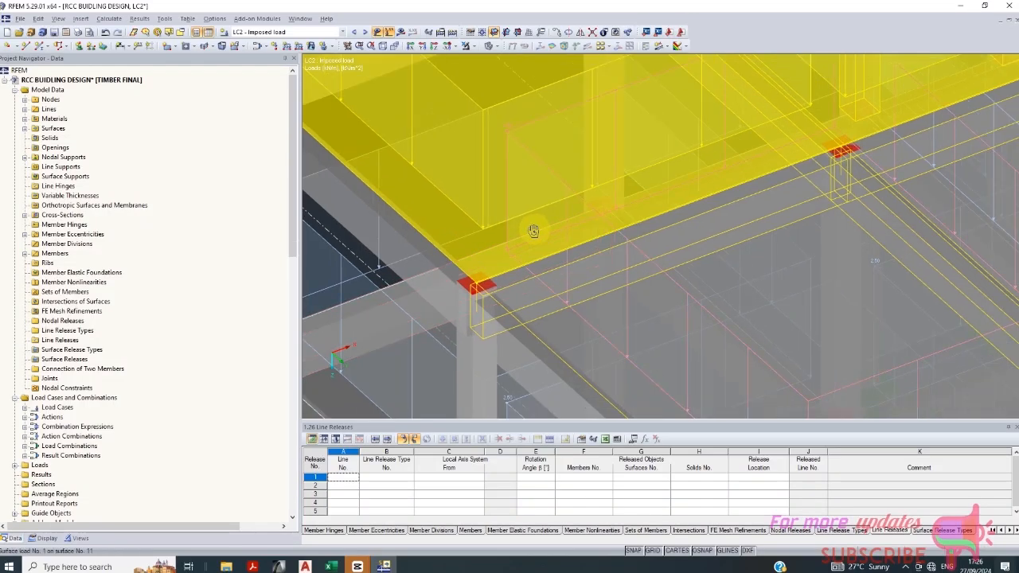
{"action": "middle_click_drag", "start_coordinate": [533, 231], "coordinate": [509, 270]}
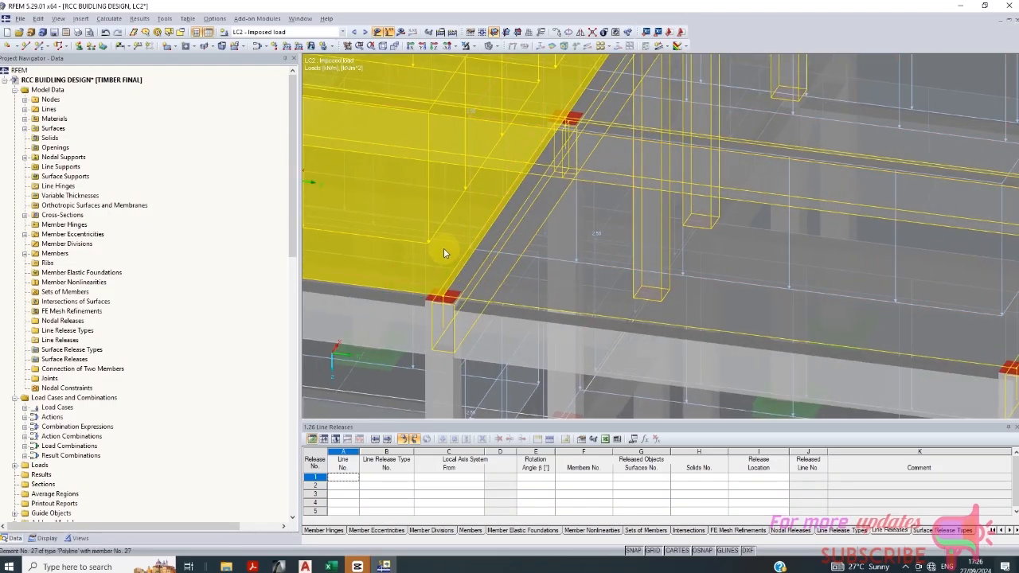
{"action": "scroll", "coordinate": [602, 266], "scroll_direction": "down", "scroll_amount": 5}
{"action": "middle_click_drag", "start_coordinate": [618, 289], "coordinate": [662, 371], "text": "ctrl"}
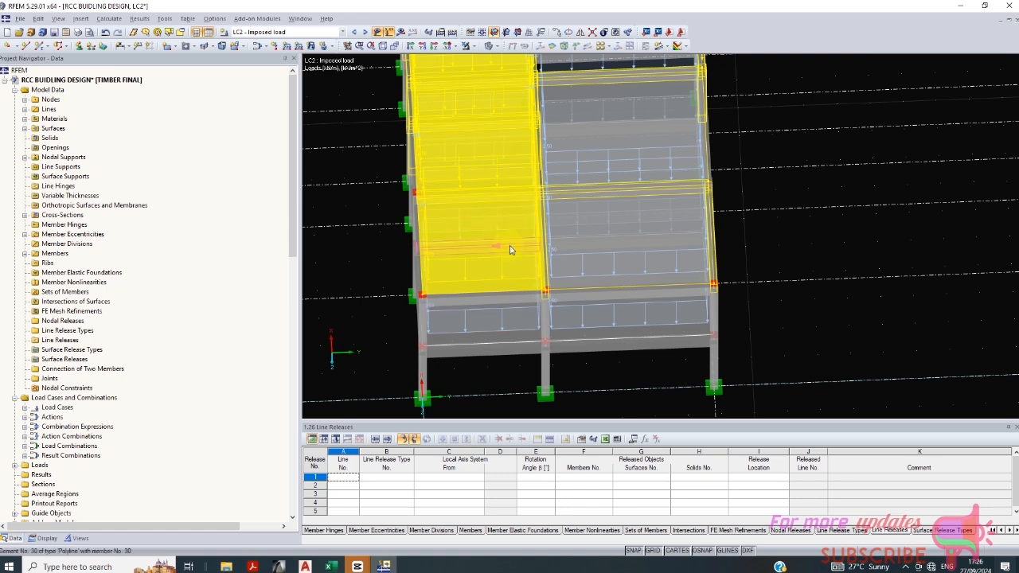
{"action": "scroll", "coordinate": [561, 205], "scroll_direction": "down", "scroll_amount": 1}
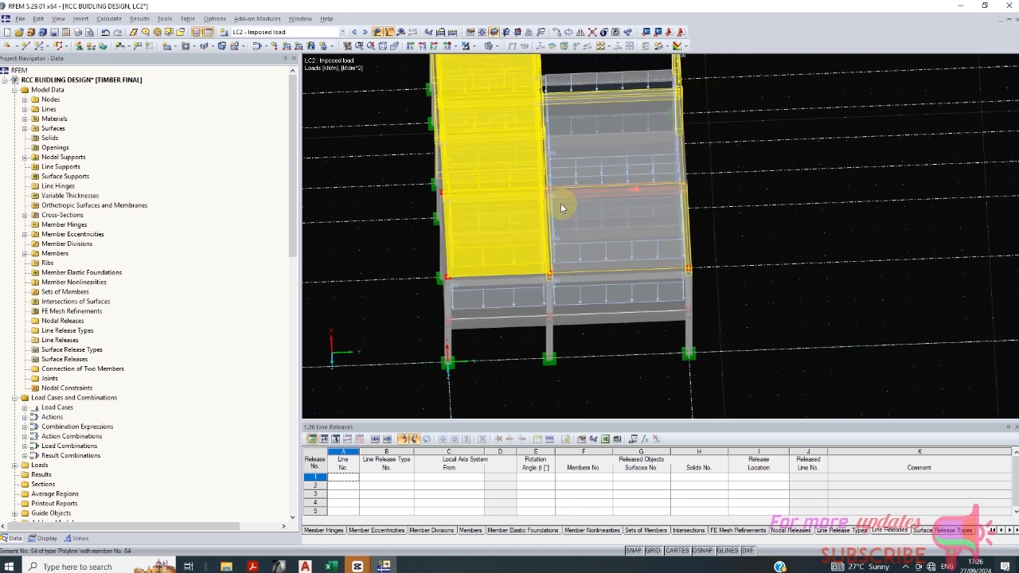
{"action": "left_click", "coordinate": [498, 47]}
{"action": "left_click", "coordinate": [497, 47]}
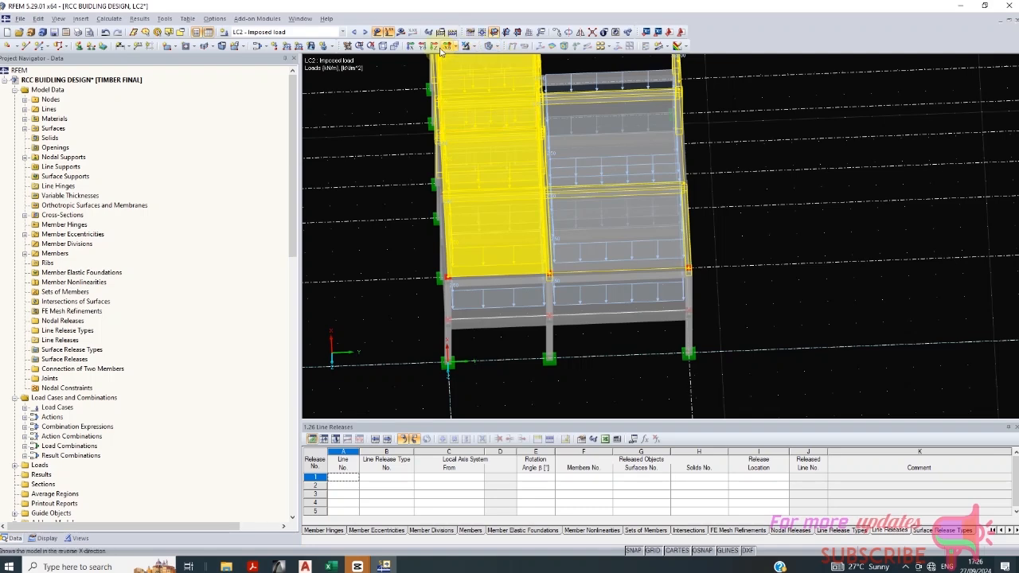
{"action": "left_click", "coordinate": [609, 48]}
{"action": "left_click", "coordinate": [609, 50]}
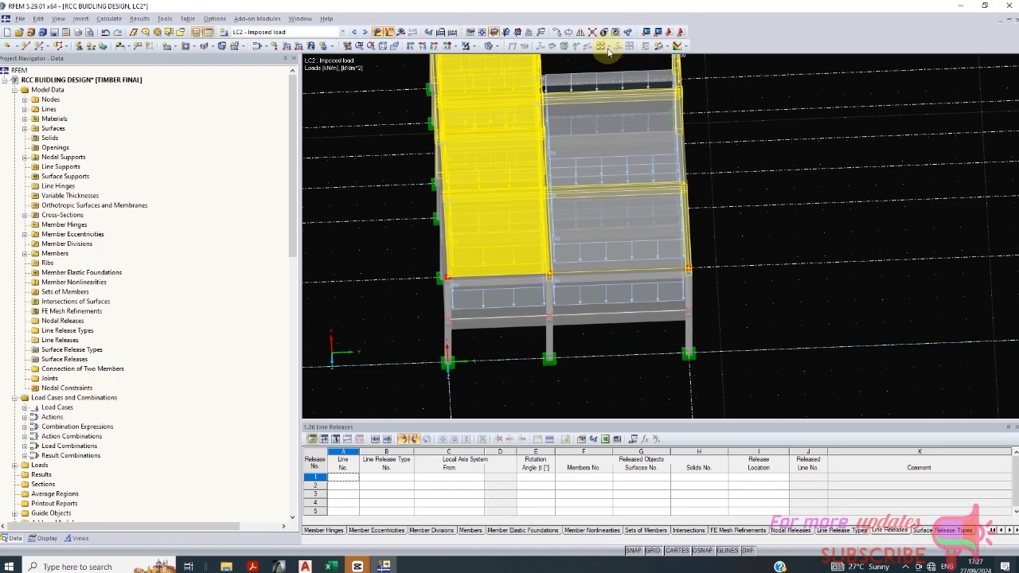
Step: Isolate the selected upper-storey objects using Visibility by Selected Objects
{"action": "left_click", "coordinate": [57, 19]}
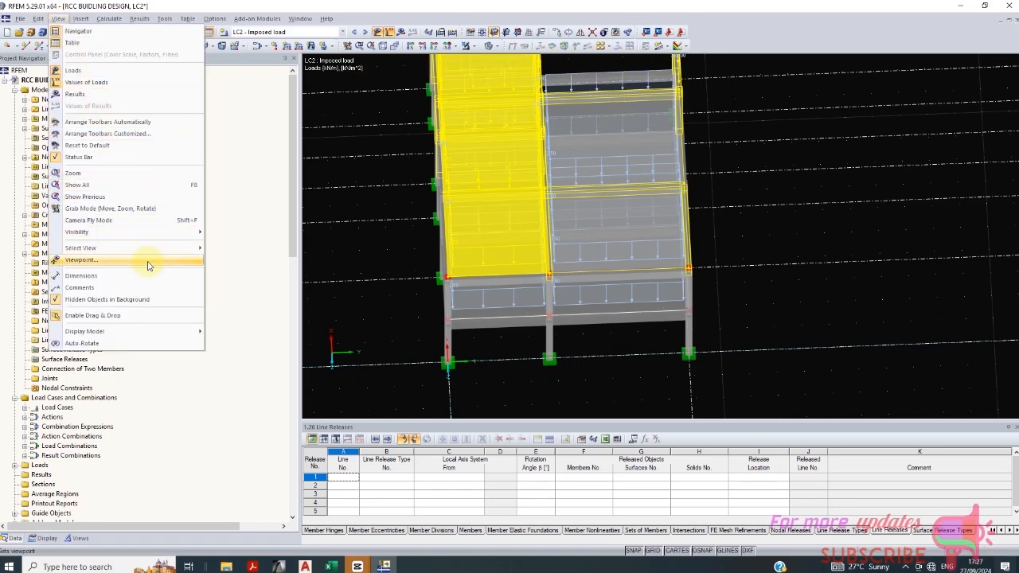
{"action": "mouse_move", "coordinate": [166, 252]}
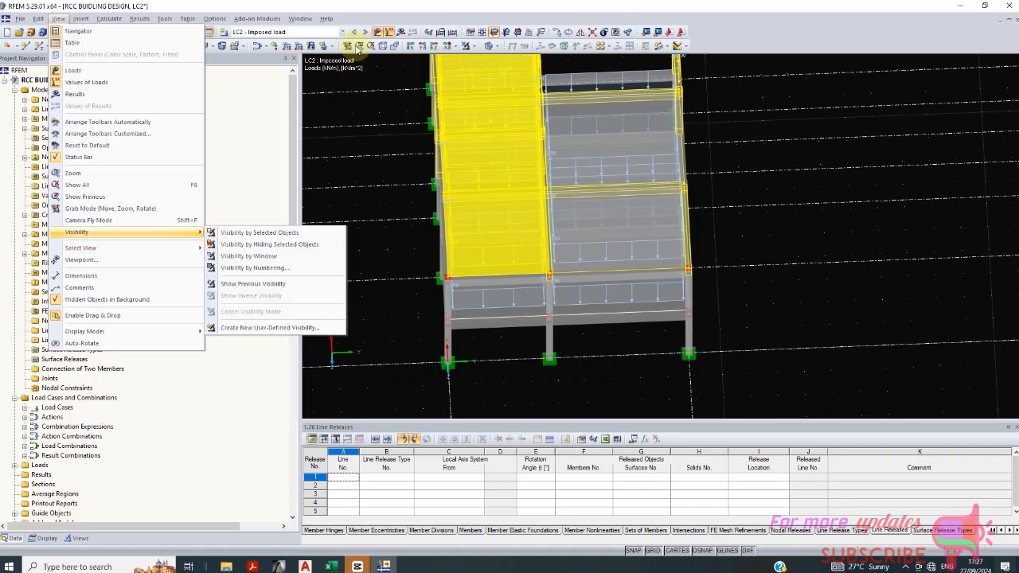
{"action": "left_click", "coordinate": [357, 209]}
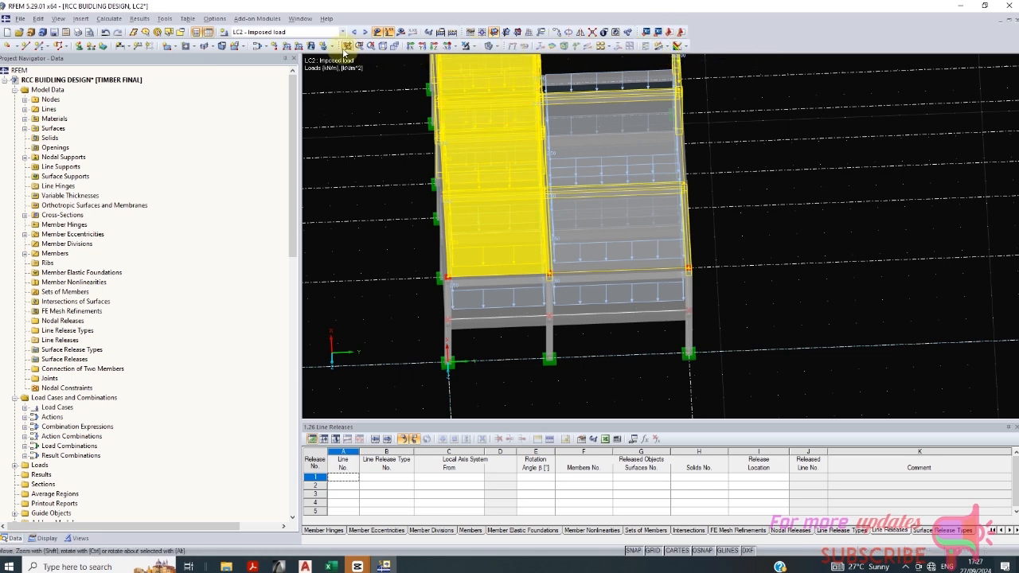
{"action": "left_click", "coordinate": [475, 47]}
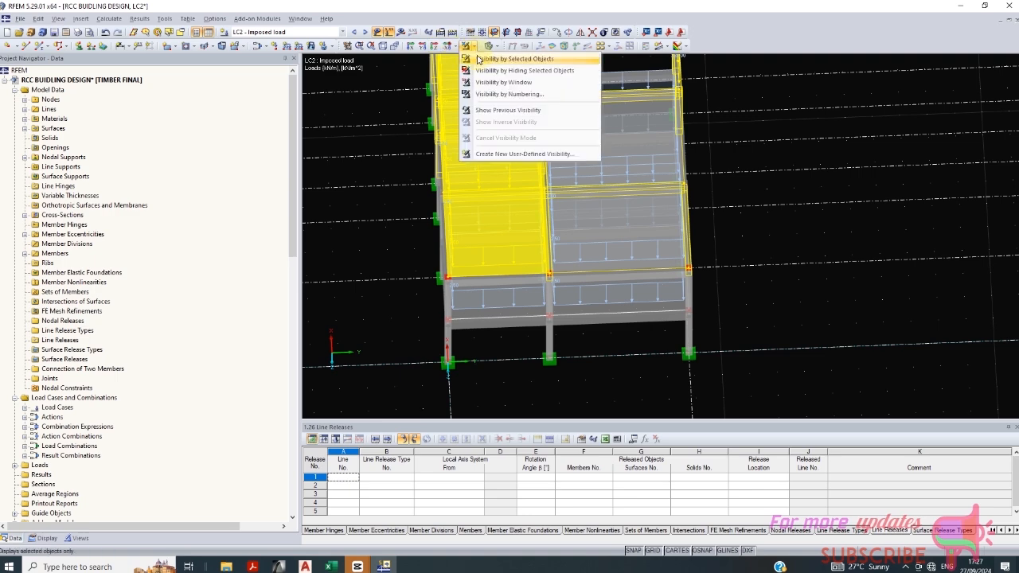
{"action": "left_click", "coordinate": [480, 62]}
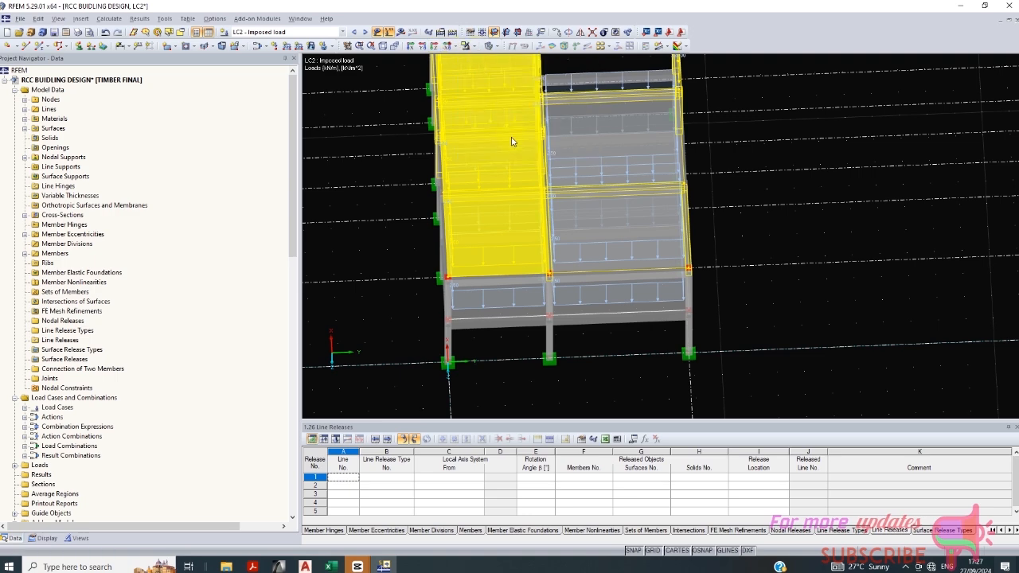
Step: Remove the outermost bay's columns and the surface loads of the two end bays from the selection
{"action": "middle_click_drag", "start_coordinate": [566, 234], "coordinate": [757, 241], "text": "ctrl"}
{"action": "left_click_drag", "start_coordinate": [459, 127], "coordinate": [629, 298]}
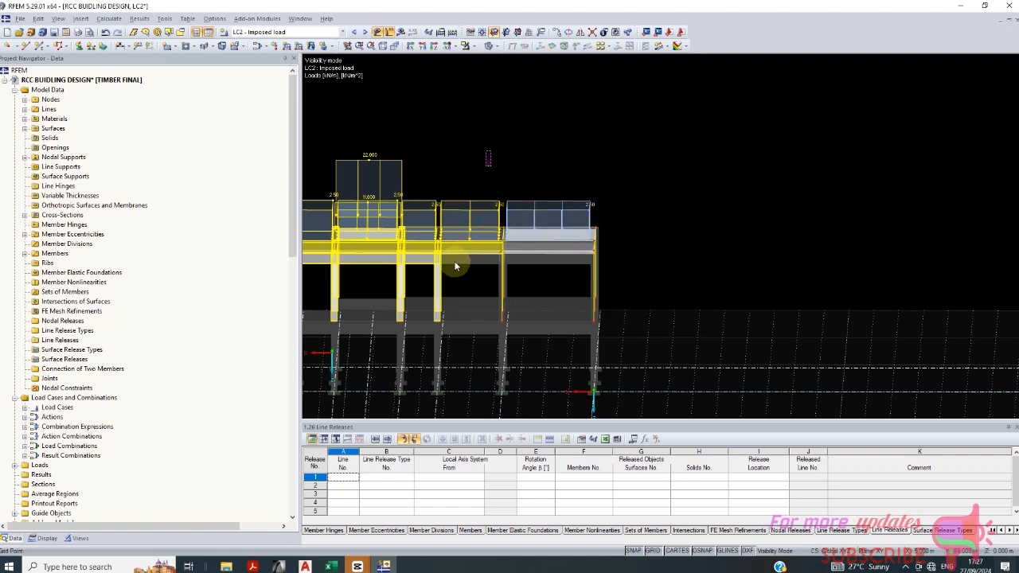
{"action": "left_click_drag", "start_coordinate": [456, 266], "coordinate": [453, 266]}
{"action": "left_click_drag", "start_coordinate": [672, 139], "coordinate": [464, 312]}
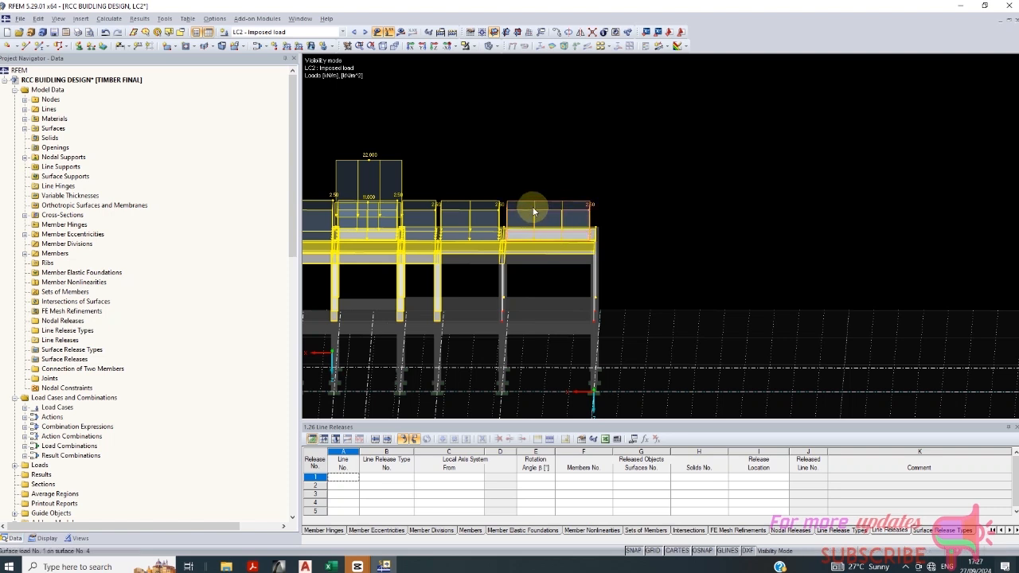
{"action": "left_click_drag", "start_coordinate": [446, 148], "coordinate": [638, 292]}
{"action": "left_click_drag", "start_coordinate": [469, 151], "coordinate": [519, 296], "text": "ctrl"}
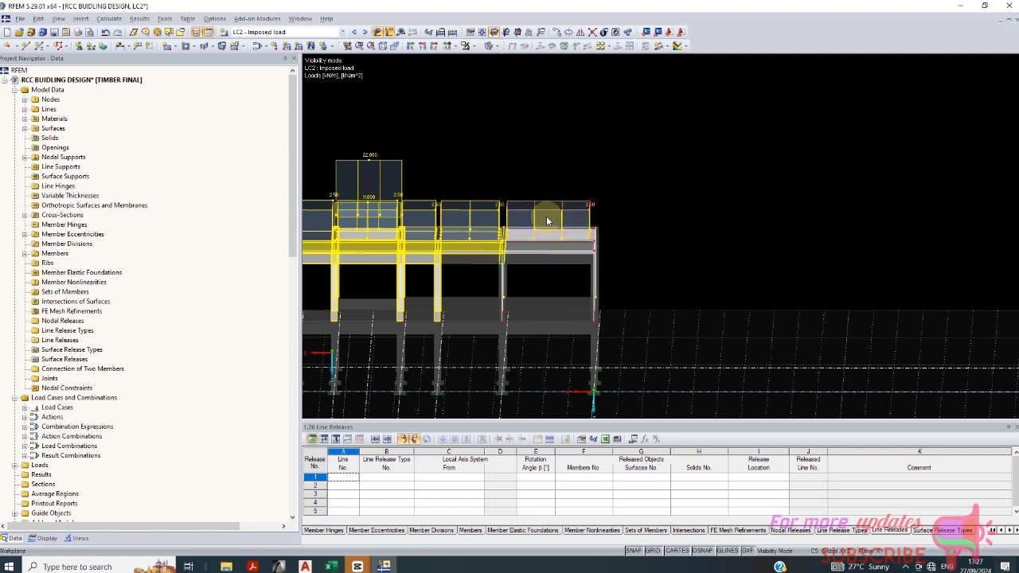
{"action": "left_click", "coordinate": [546, 201], "text": "ctrl"}
{"action": "left_click", "coordinate": [488, 216], "text": "ctrl"}
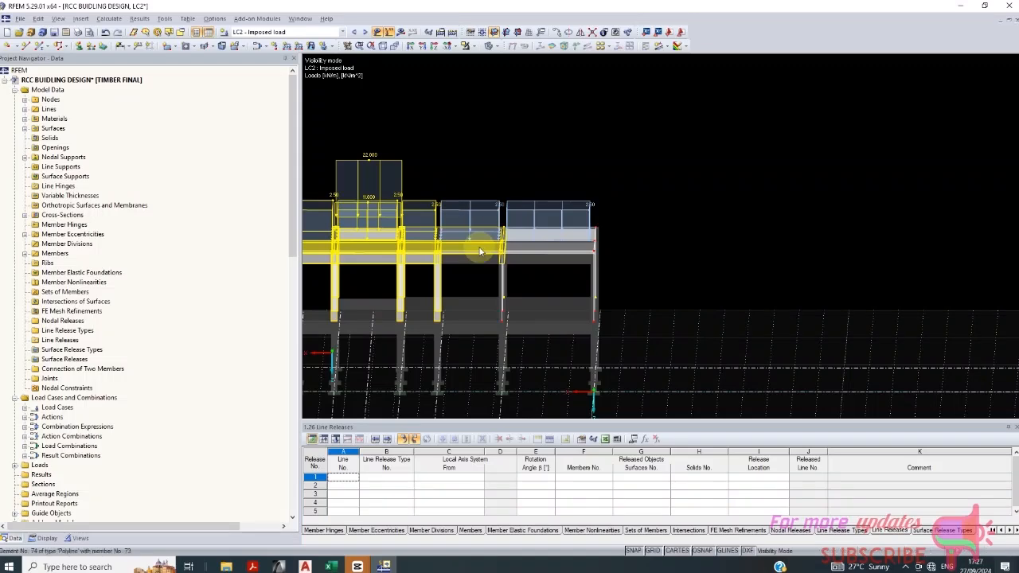
Step: Add the beam separating the two end bays of the upper storey to the selection
{"action": "middle_click_drag", "start_coordinate": [740, 245], "coordinate": [514, 250], "text": "ctrl"}
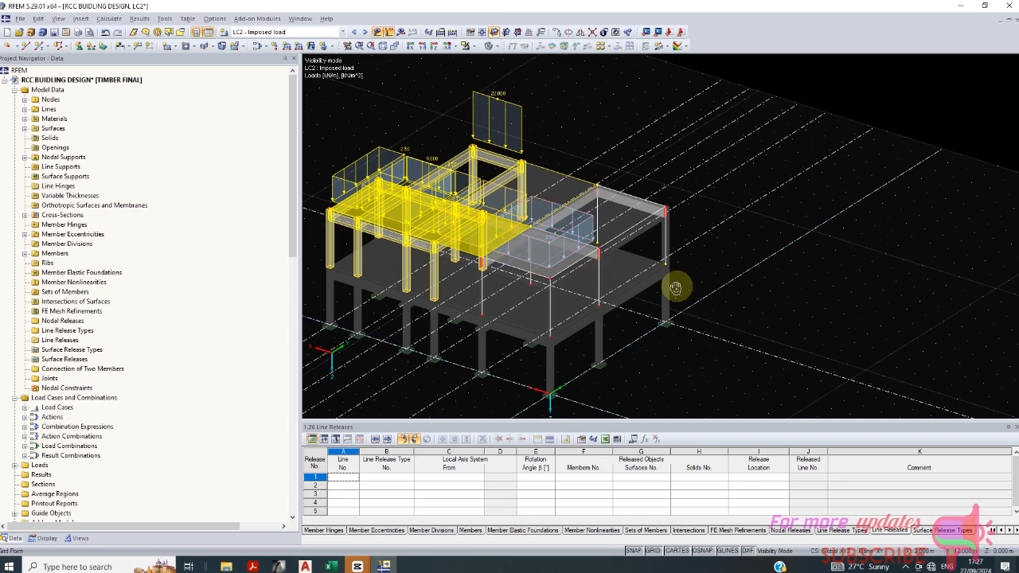
{"action": "middle_click_drag", "start_coordinate": [742, 286], "coordinate": [839, 439], "text": "ctrl"}
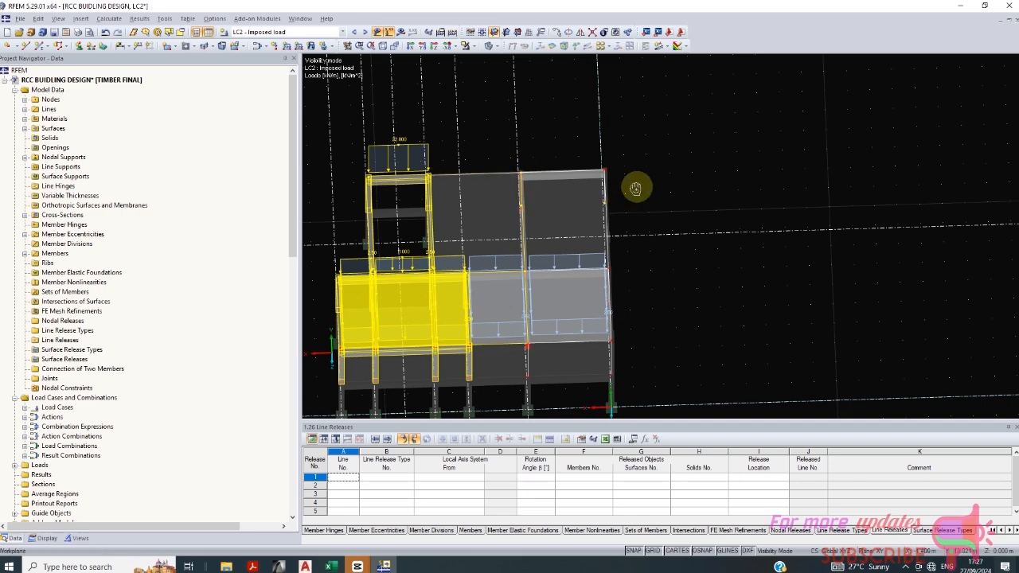
{"action": "middle_click_drag", "start_coordinate": [637, 186], "coordinate": [545, 179], "text": "ctrl"}
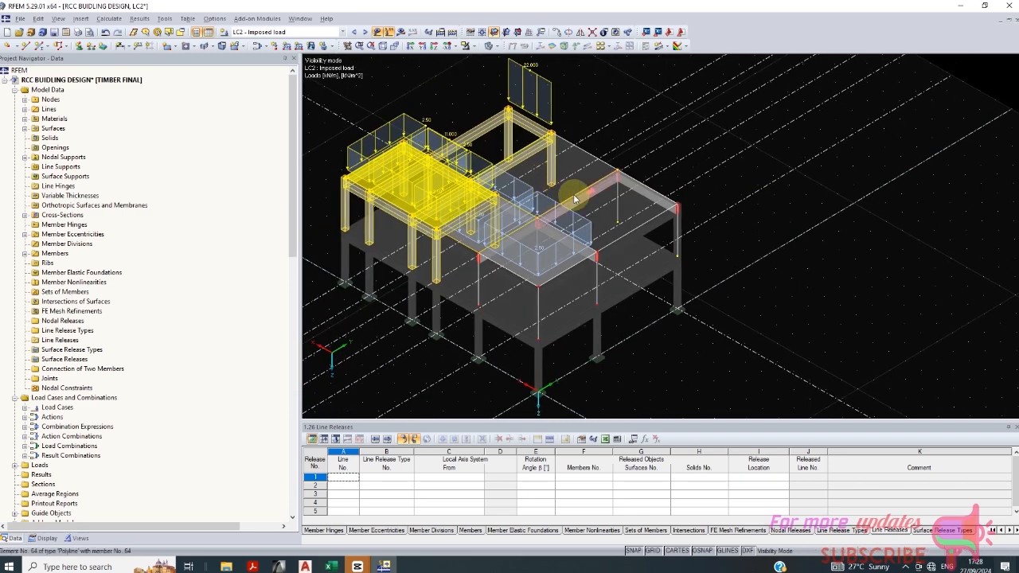
{"action": "scroll", "coordinate": [579, 199], "scroll_direction": "up", "scroll_amount": 3}
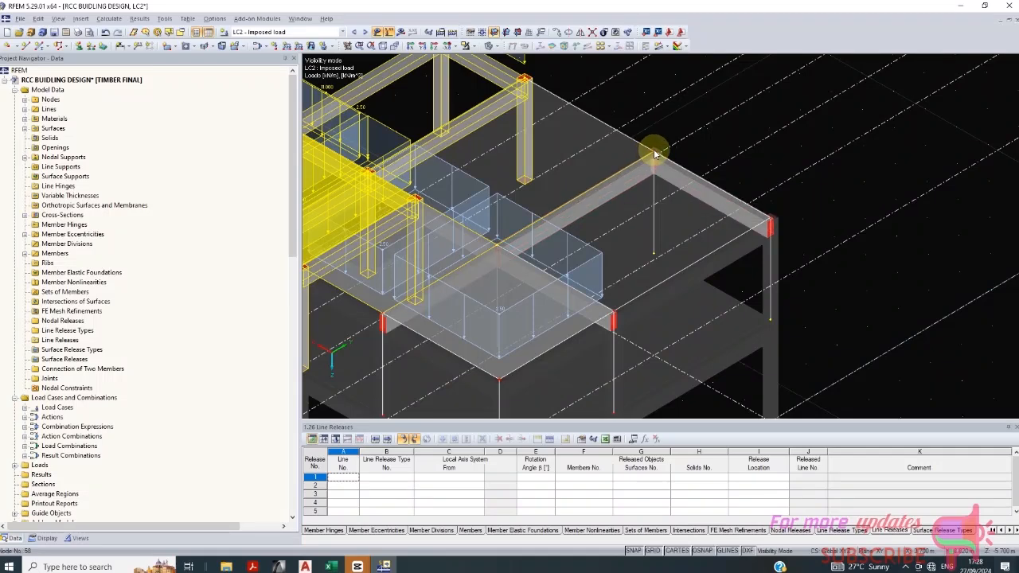
{"action": "scroll", "coordinate": [654, 171], "scroll_direction": "down", "scroll_amount": 2}
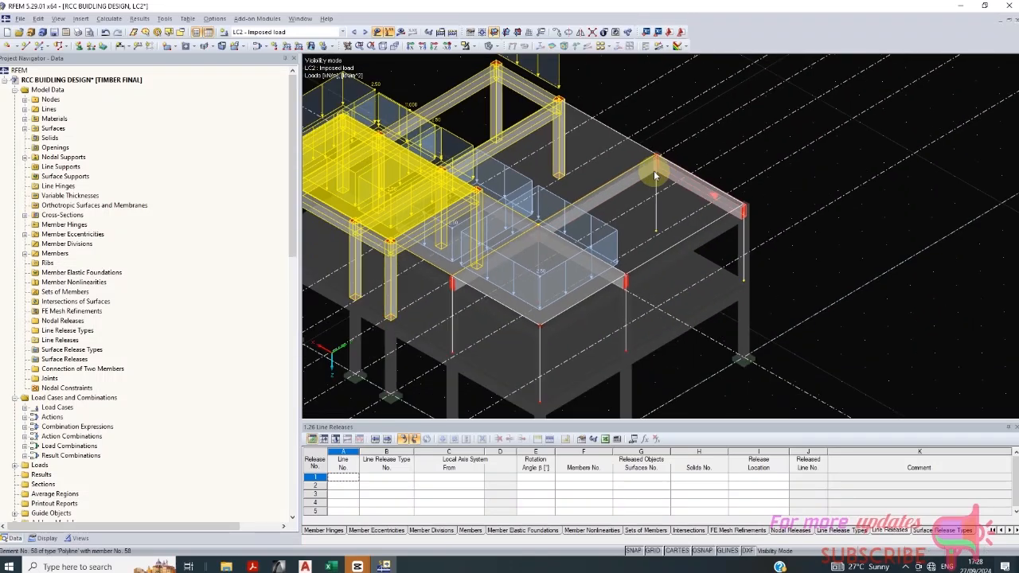
{"action": "middle_click_drag", "start_coordinate": [638, 231], "coordinate": [546, 344], "text": "ctrl"}
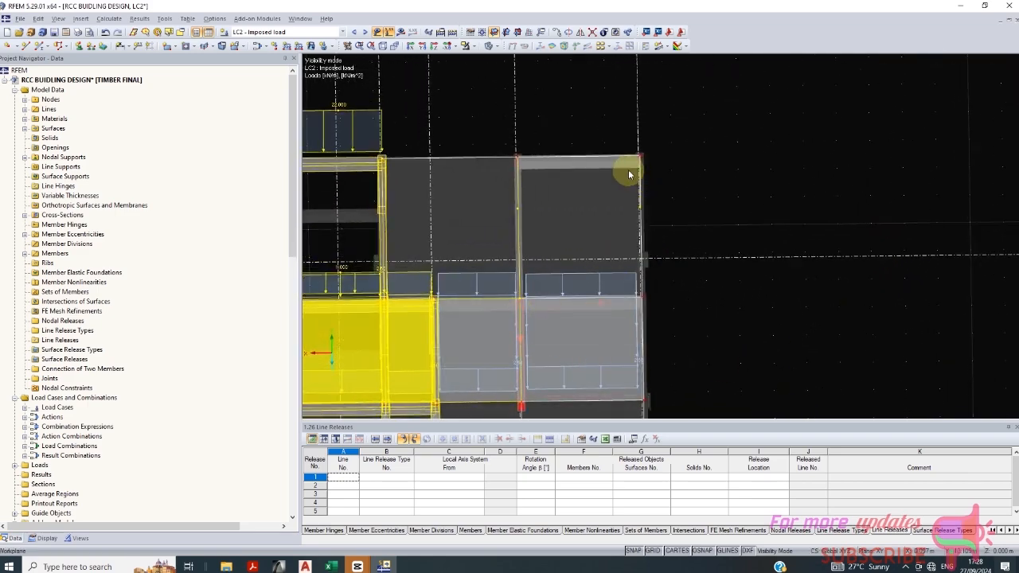
{"action": "middle_click_drag", "start_coordinate": [628, 170], "coordinate": [628, 112], "text": "ctrl"}
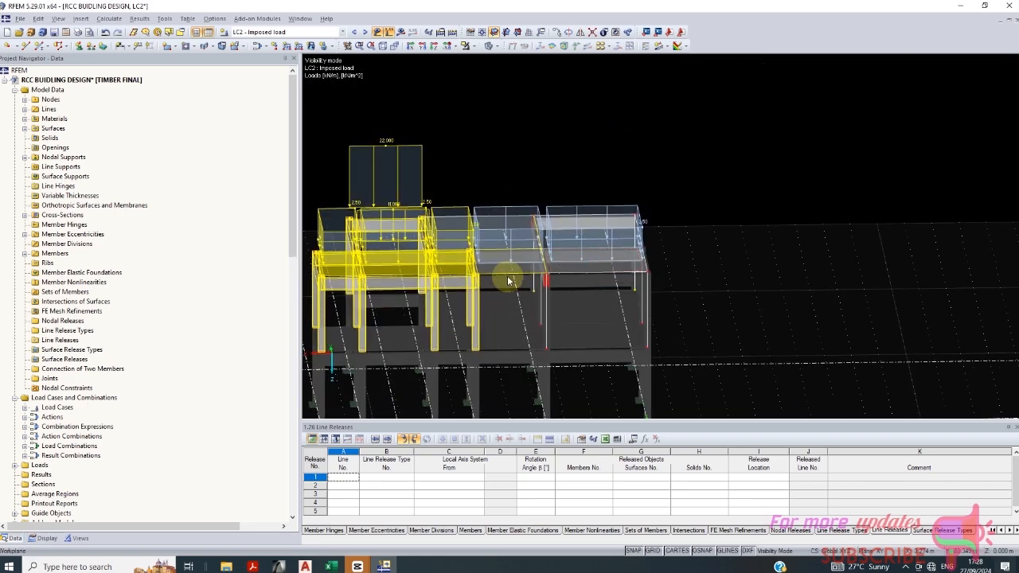
{"action": "scroll", "coordinate": [512, 268], "scroll_direction": "up", "scroll_amount": 1}
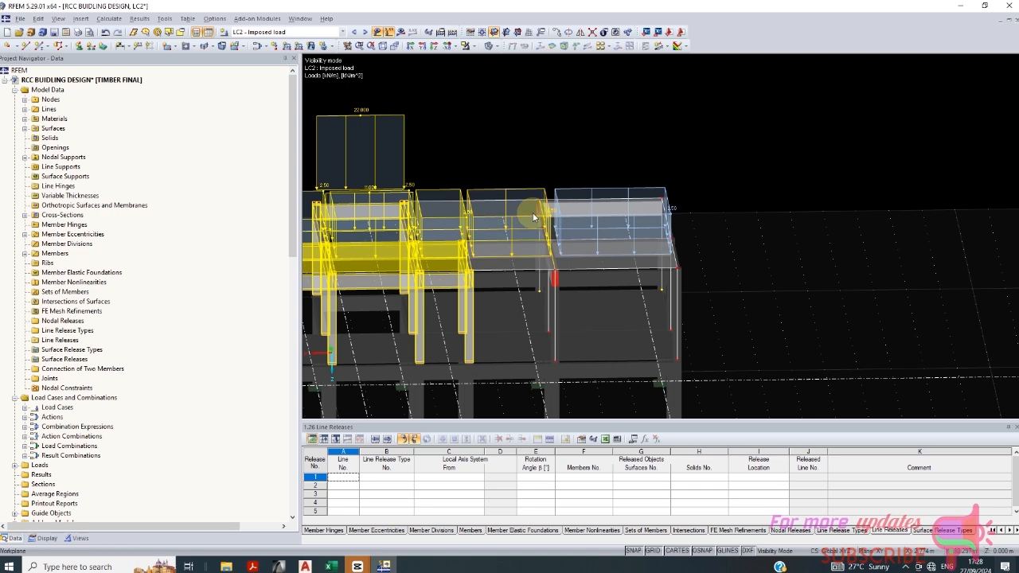
{"action": "middle_click_drag", "start_coordinate": [567, 255], "coordinate": [538, 324], "text": "ctrl"}
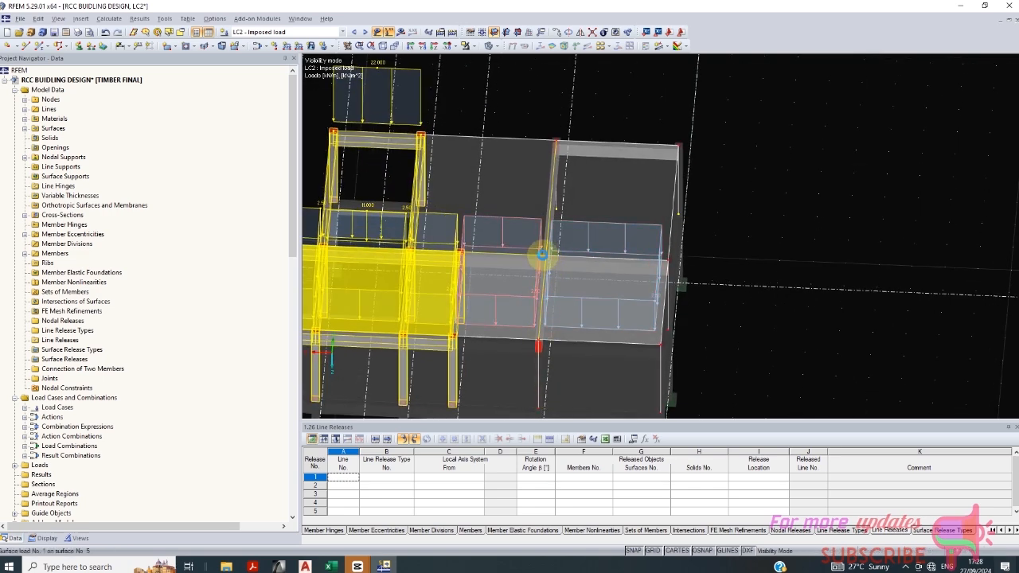
{"action": "scroll", "coordinate": [547, 256], "scroll_direction": "up", "scroll_amount": 1}
{"action": "scroll", "coordinate": [544, 256], "scroll_direction": "up", "scroll_amount": 3}
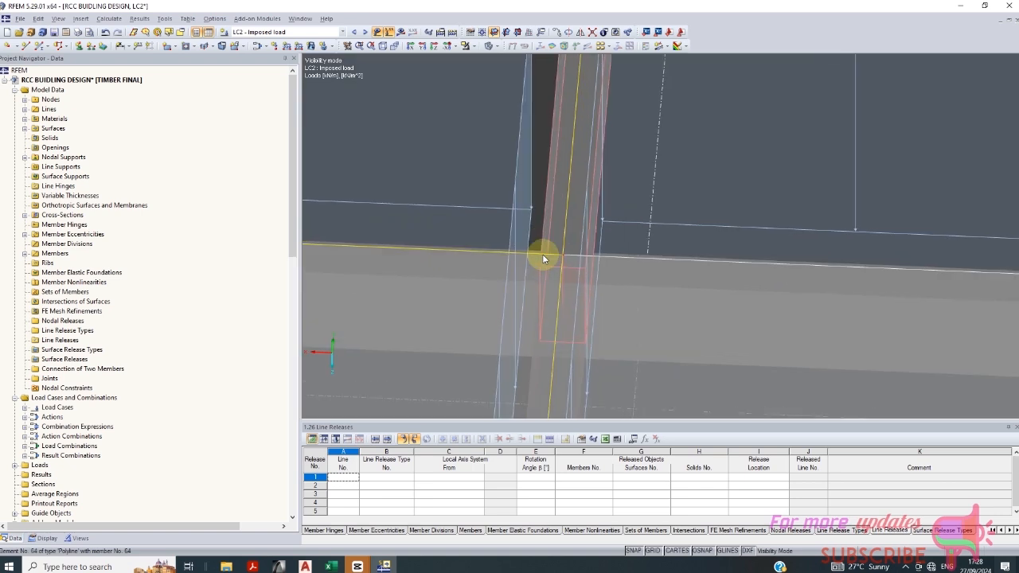
{"action": "left_click", "coordinate": [561, 325]}
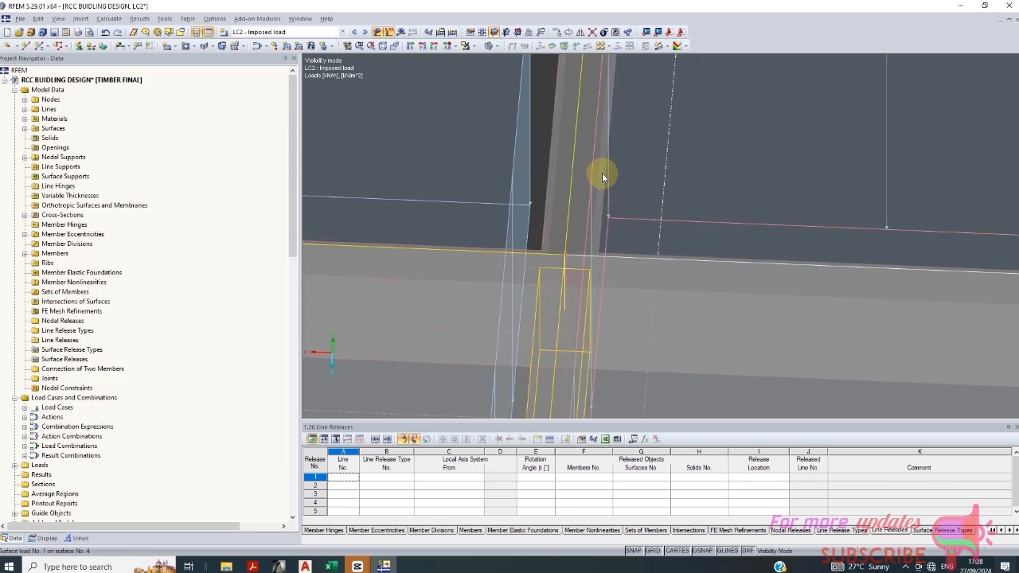
Step: Examine the loads around the selected bays, view the surface load settings for surface 10, and cancel the dialog
{"action": "scroll", "coordinate": [603, 177], "scroll_direction": "down", "scroll_amount": 10}
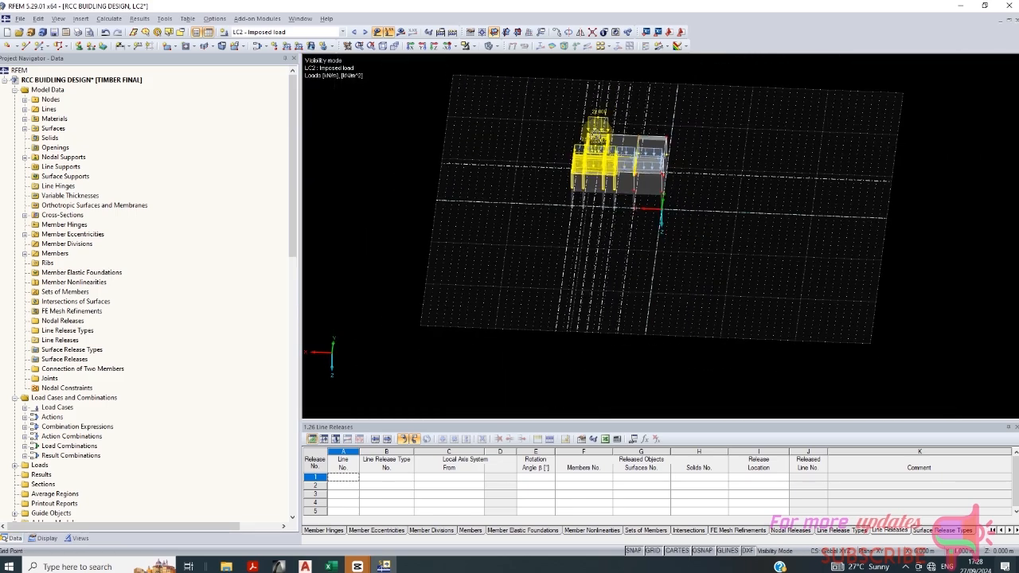
{"action": "middle_click_drag", "start_coordinate": [509, 152], "coordinate": [423, 143], "text": "ctrl"}
{"action": "scroll", "coordinate": [576, 124], "scroll_direction": "up", "scroll_amount": 8}
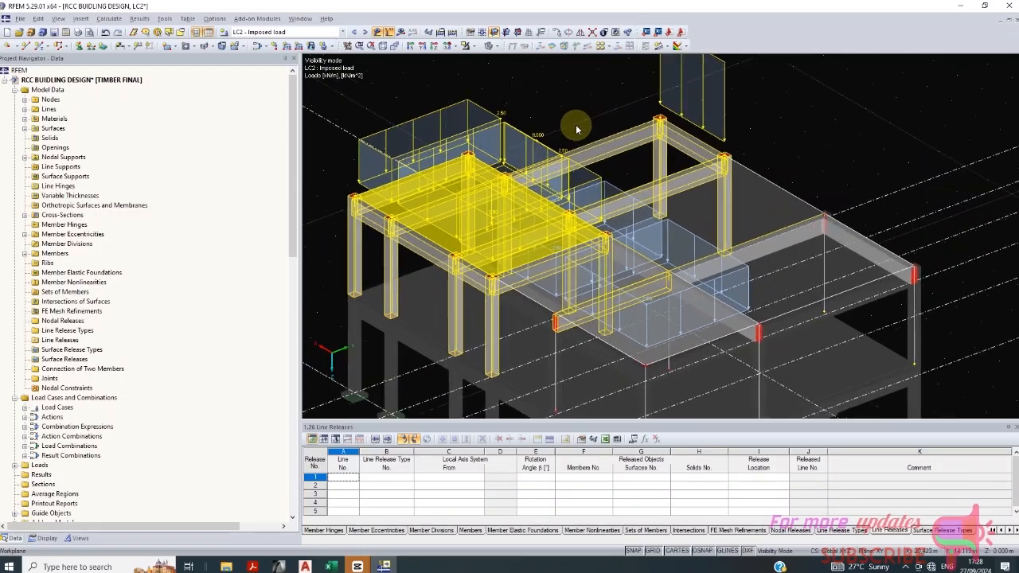
{"action": "middle_click_drag", "start_coordinate": [575, 125], "coordinate": [715, 129], "text": "ctrl"}
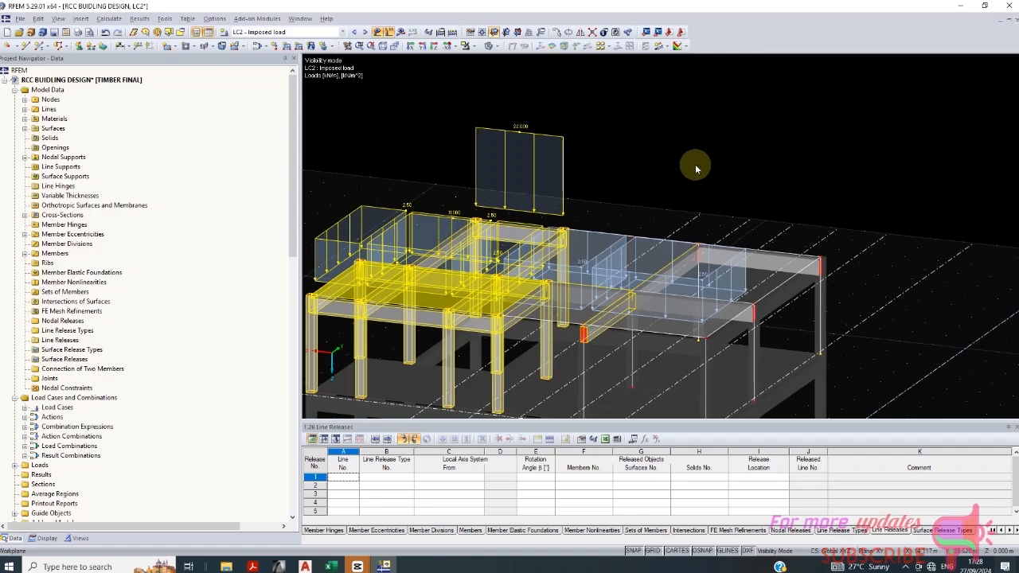
{"action": "scroll", "coordinate": [394, 211], "scroll_direction": "up", "scroll_amount": 2}
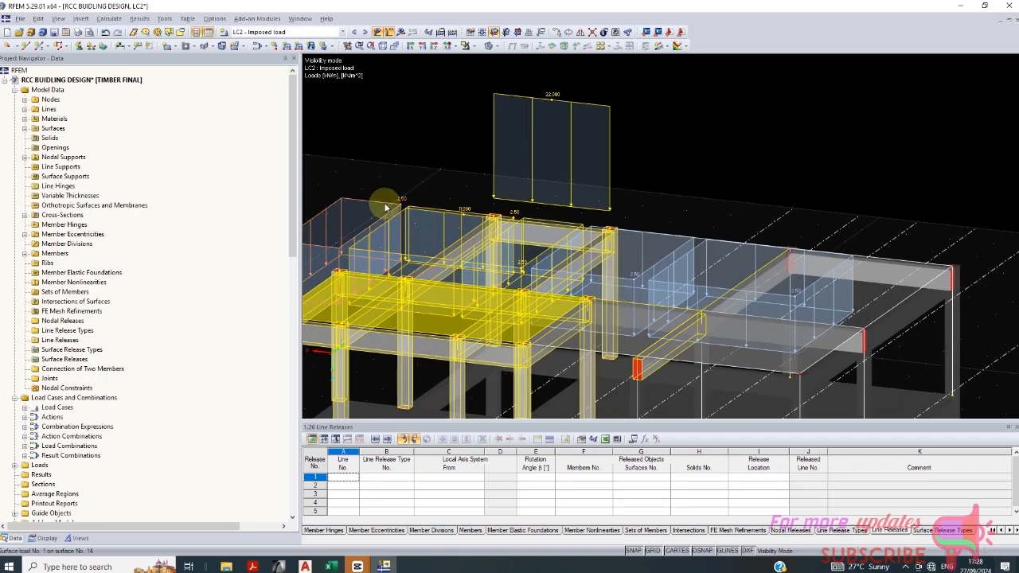
{"action": "middle_click_drag", "start_coordinate": [385, 208], "coordinate": [544, 301], "text": "ctrl"}
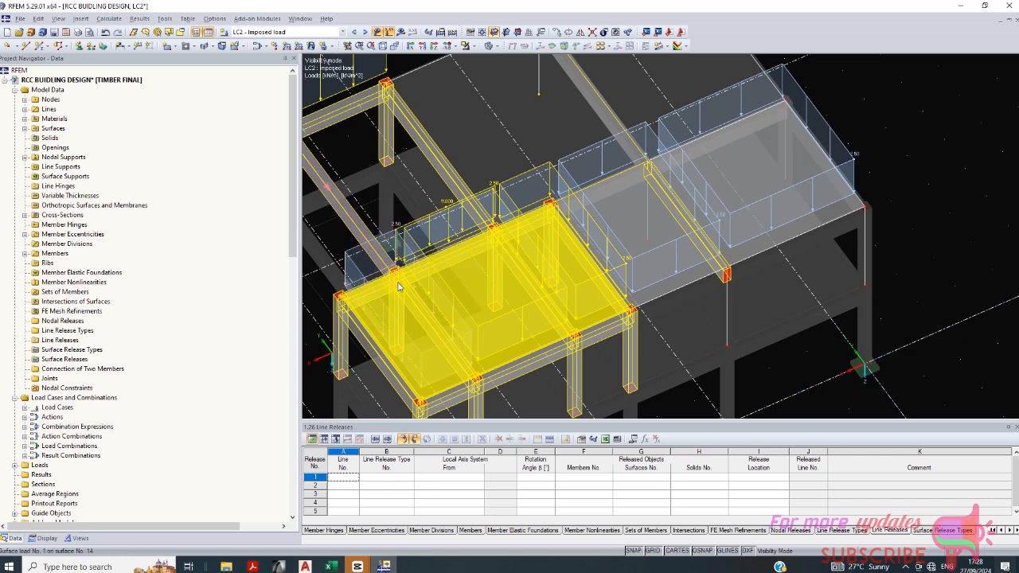
{"action": "scroll", "coordinate": [477, 211], "scroll_direction": "up", "scroll_amount": 3}
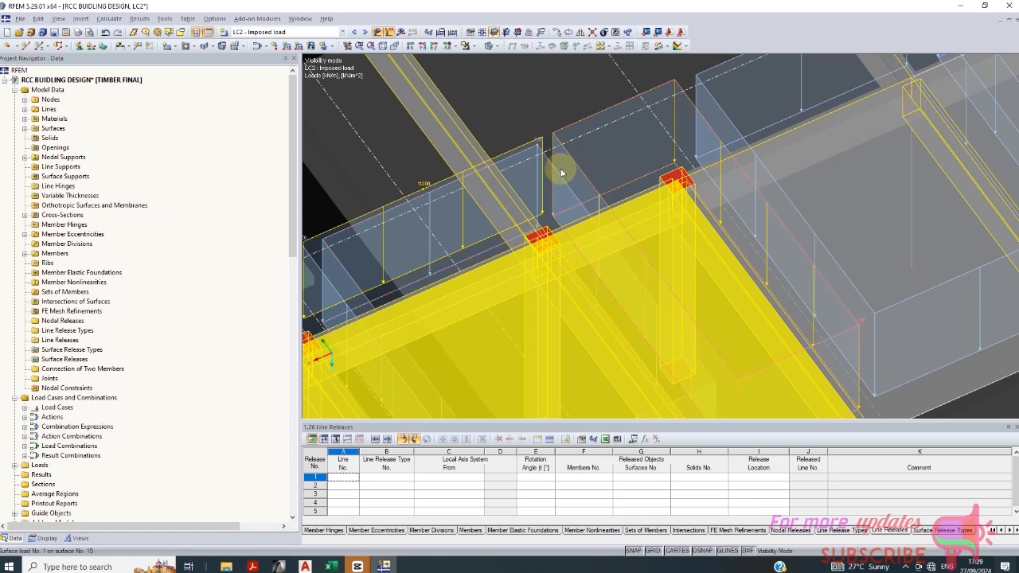
{"action": "scroll", "coordinate": [560, 167], "scroll_direction": "down", "scroll_amount": 1}
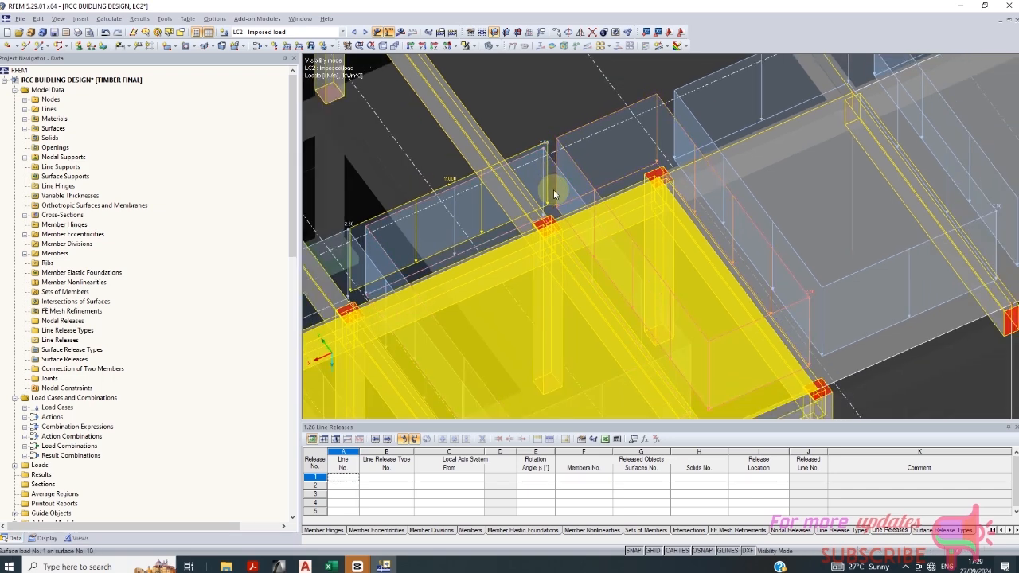
{"action": "double_click", "coordinate": [589, 125]}
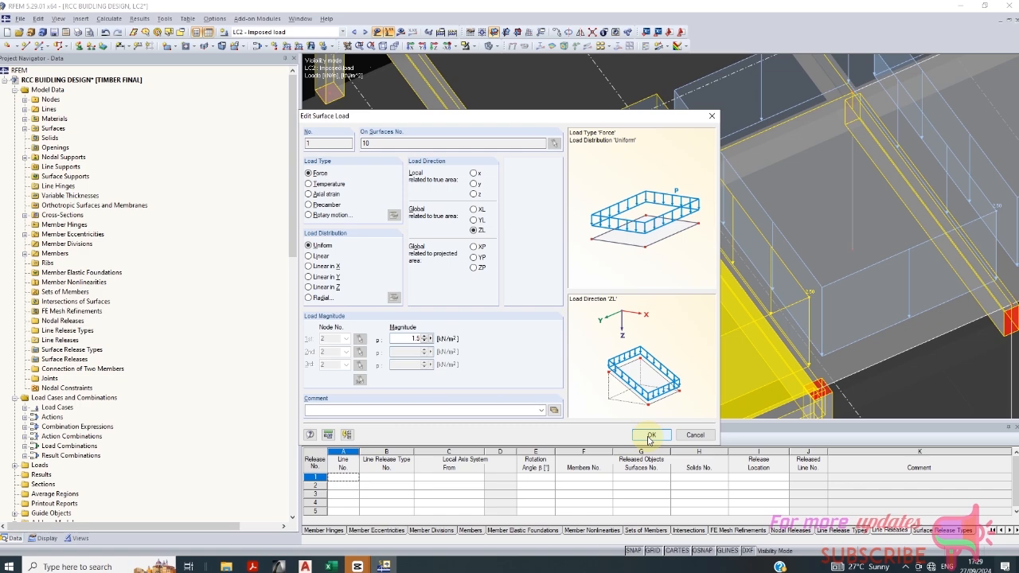
{"action": "left_click", "coordinate": [695, 435]}
Step: Remove the beam between the two end bays and the 22.000 and 11.000 line loads from the selection
{"action": "scroll", "coordinate": [505, 191], "scroll_direction": "down", "scroll_amount": 5}
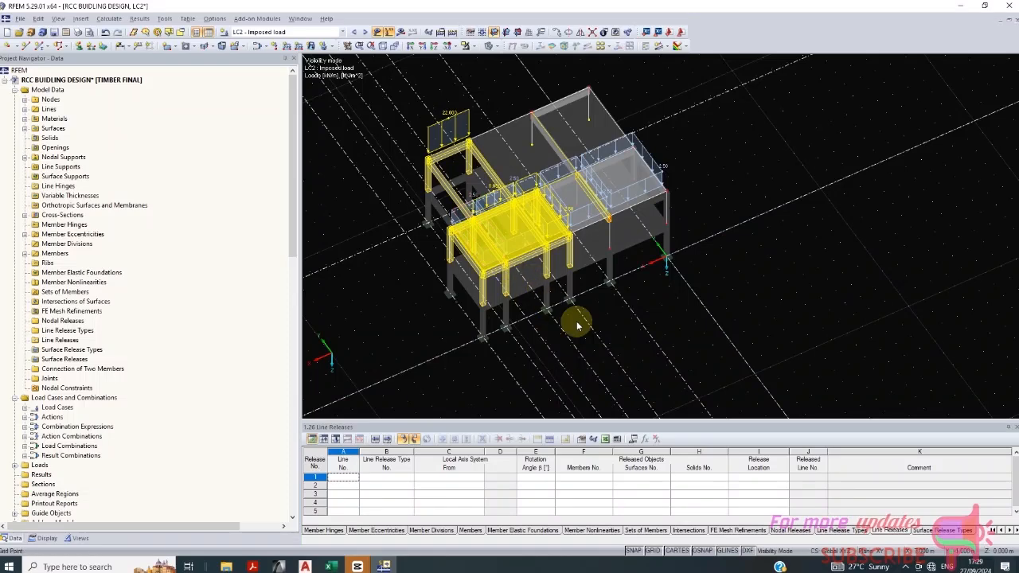
{"action": "scroll", "coordinate": [578, 325], "scroll_direction": "up", "scroll_amount": 5}
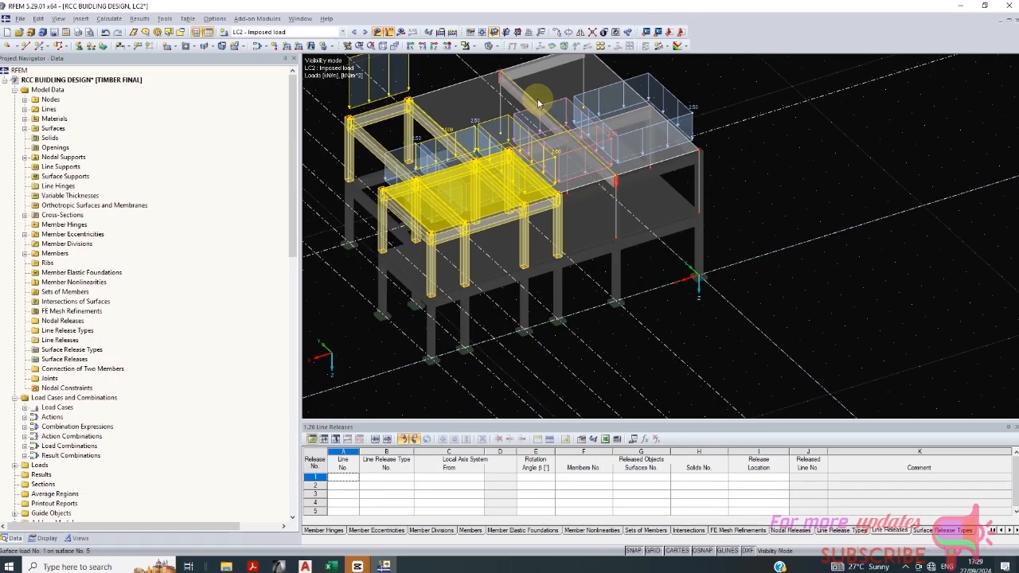
{"action": "scroll", "coordinate": [525, 88], "scroll_direction": "up", "scroll_amount": 2}
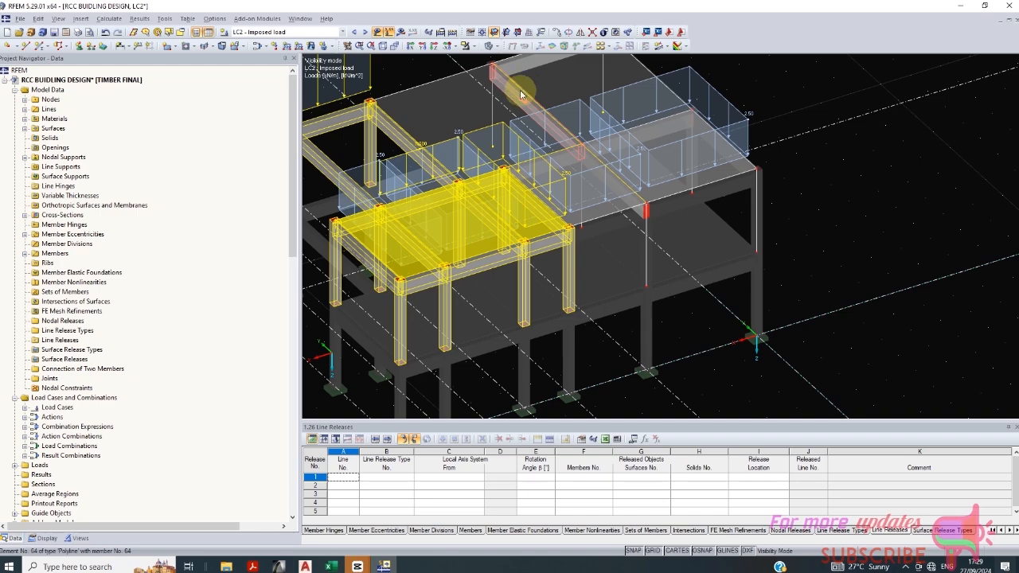
{"action": "scroll", "coordinate": [546, 120], "scroll_direction": "down", "scroll_amount": 2}
{"action": "scroll", "coordinate": [562, 232], "scroll_direction": "down", "scroll_amount": 2}
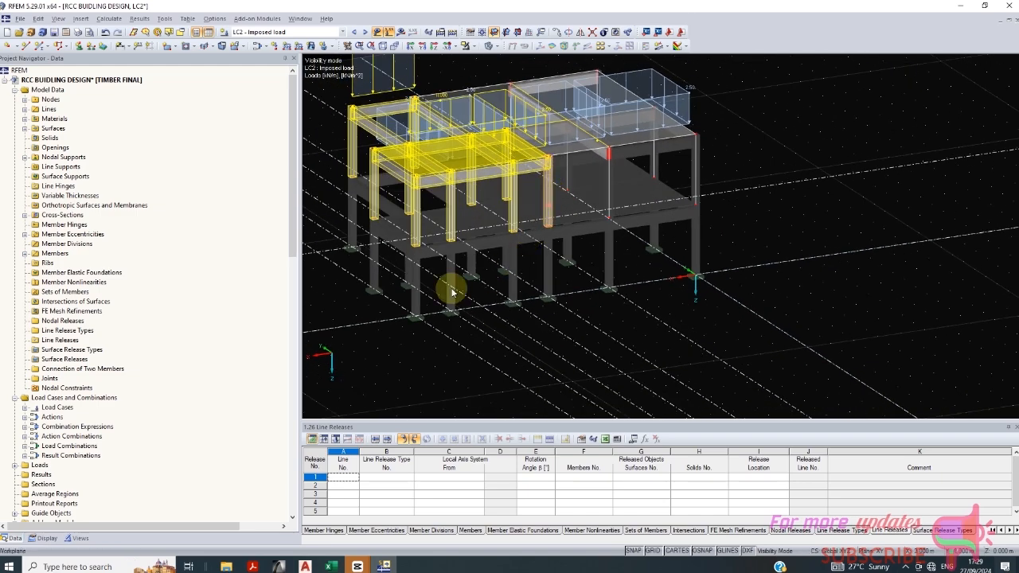
{"action": "scroll", "coordinate": [452, 288], "scroll_direction": "down", "scroll_amount": 2}
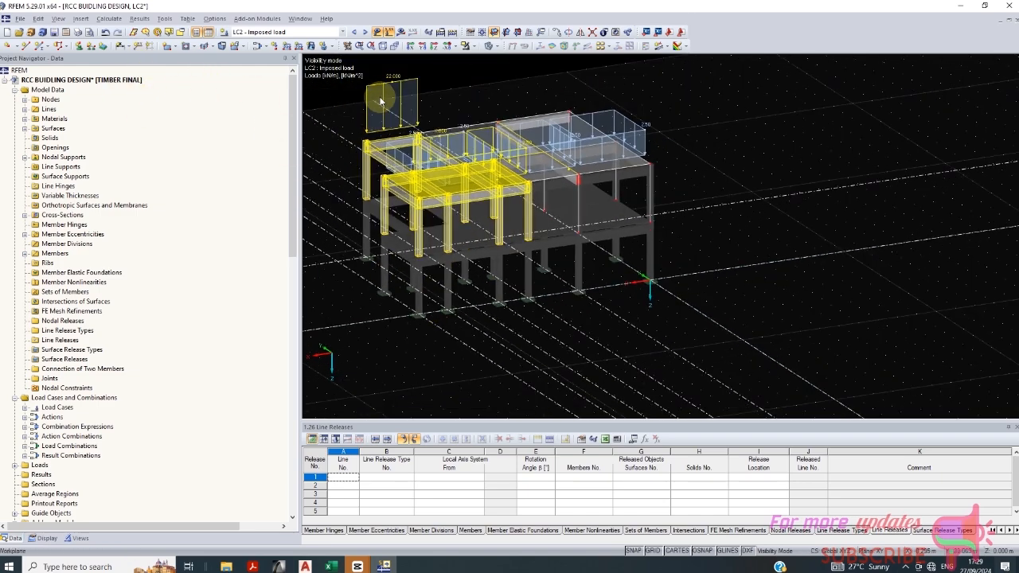
{"action": "scroll", "coordinate": [436, 168], "scroll_direction": "up", "scroll_amount": 4}
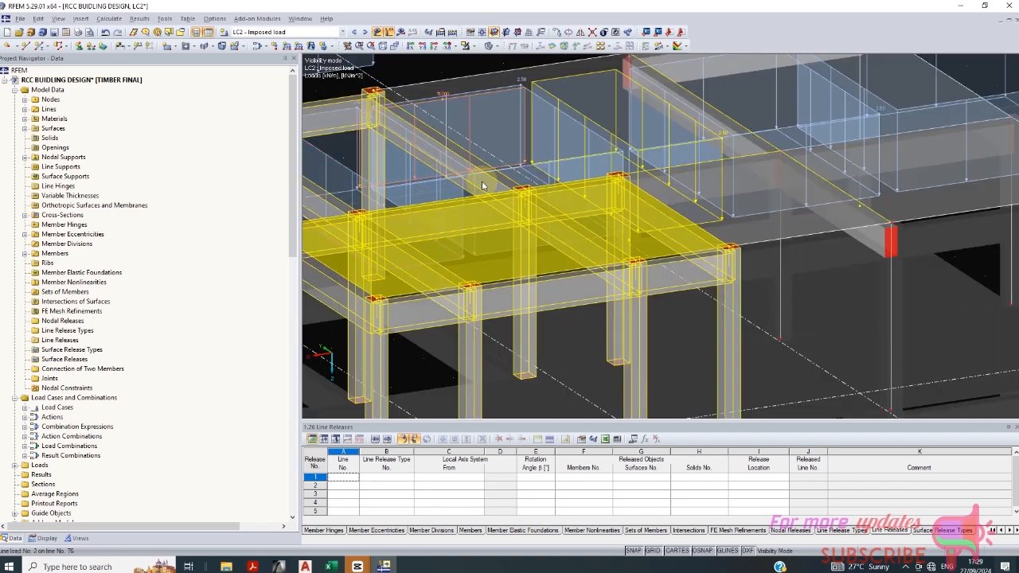
{"action": "scroll", "coordinate": [512, 199], "scroll_direction": "down", "scroll_amount": 2}
{"action": "scroll", "coordinate": [512, 199], "scroll_direction": "down", "scroll_amount": 2}
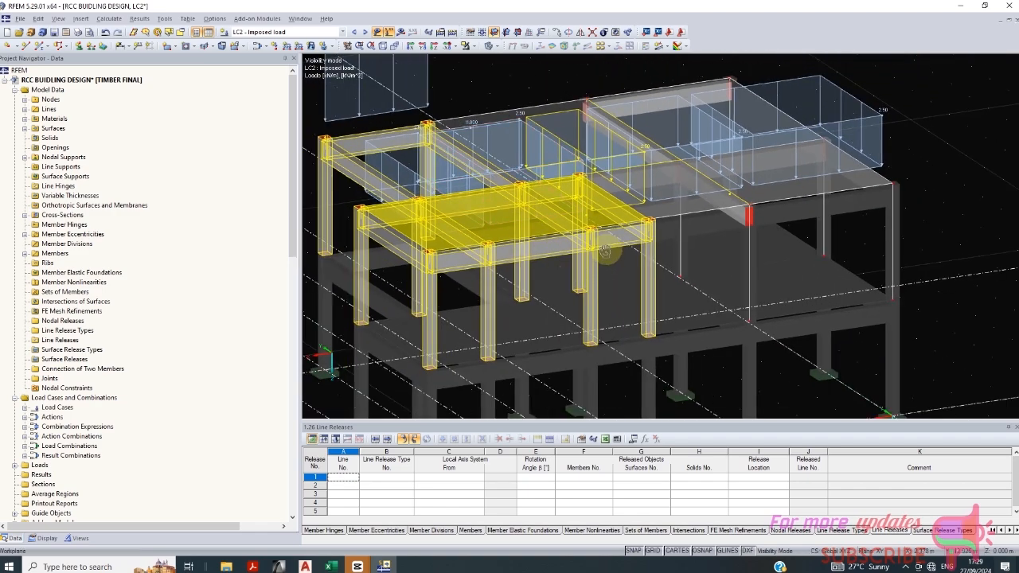
Step: Copy the selected upper-storey members, slab and loads once with a displacement of -2.850 m in Z
{"action": "middle_click_drag", "start_coordinate": [606, 251], "coordinate": [605, 269], "text": "ctrl"}
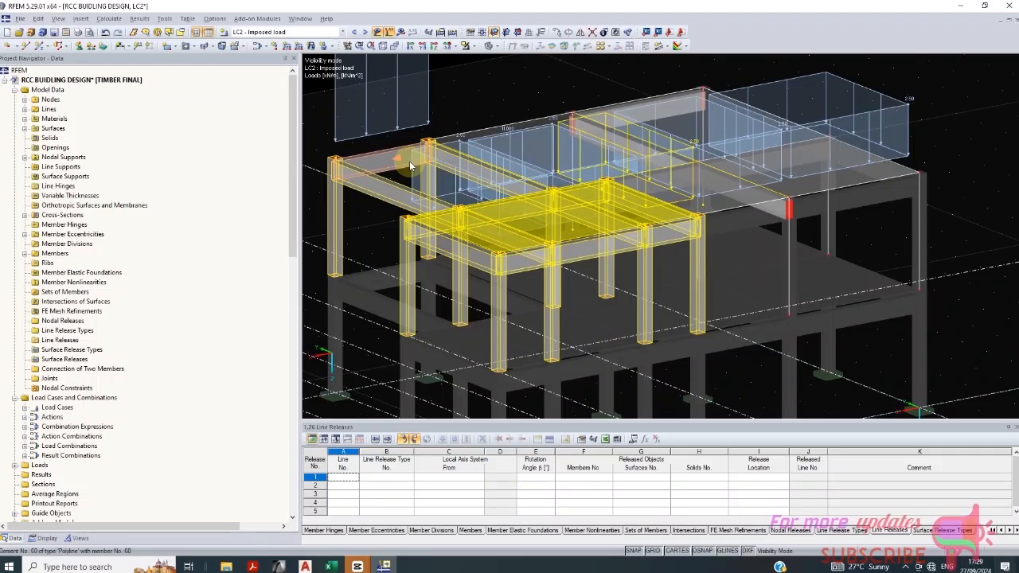
{"action": "scroll", "coordinate": [531, 142], "scroll_direction": "up", "scroll_amount": 2}
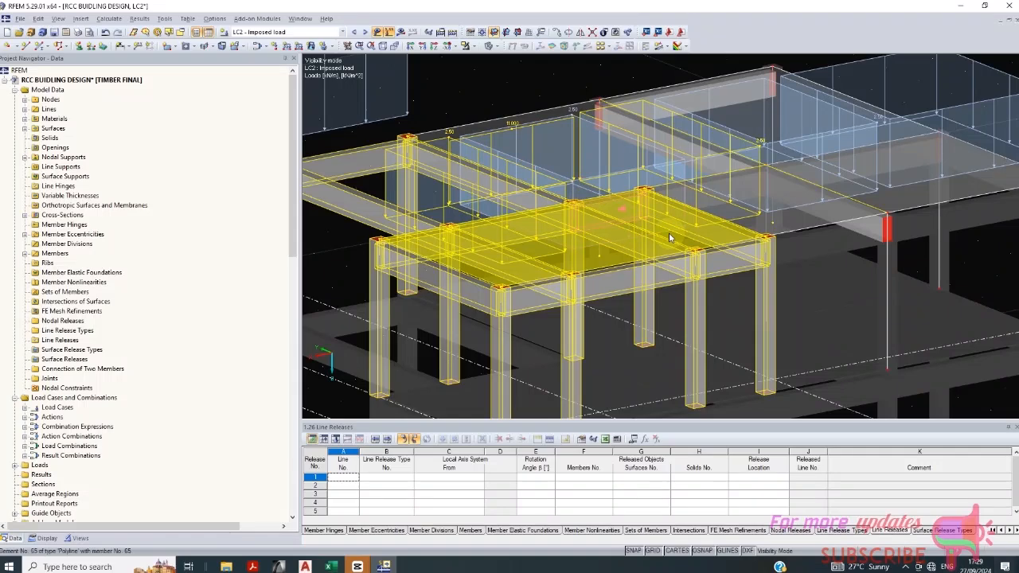
{"action": "scroll", "coordinate": [528, 126], "scroll_direction": "up", "scroll_amount": 3}
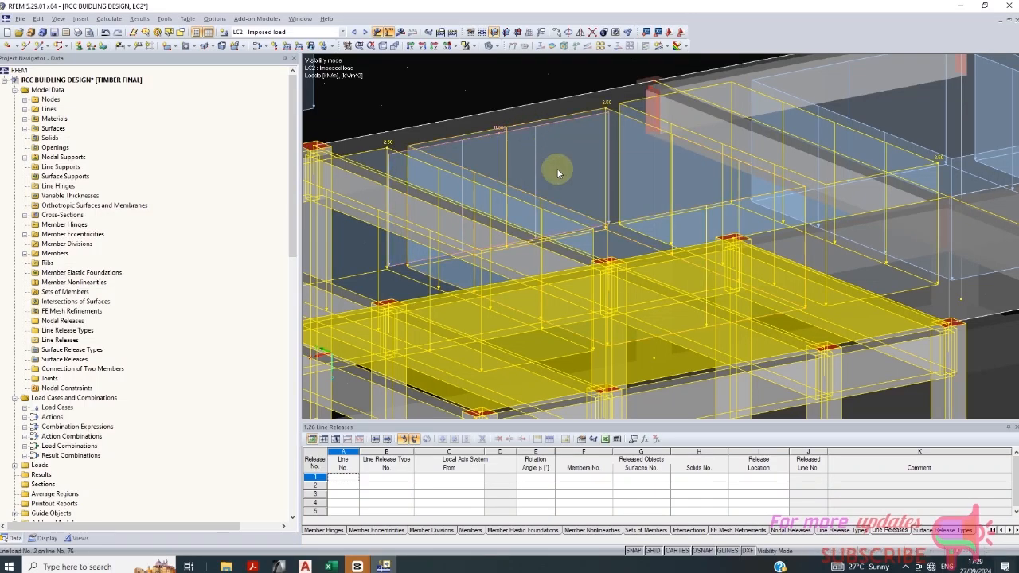
{"action": "scroll", "coordinate": [586, 178], "scroll_direction": "down", "scroll_amount": 4}
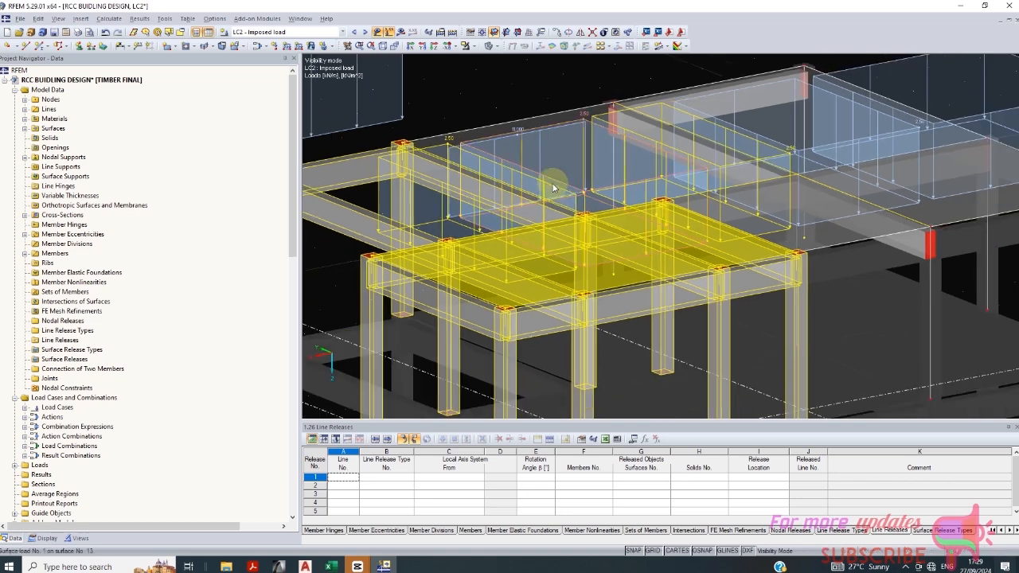
{"action": "scroll", "coordinate": [549, 217], "scroll_direction": "down", "scroll_amount": 1}
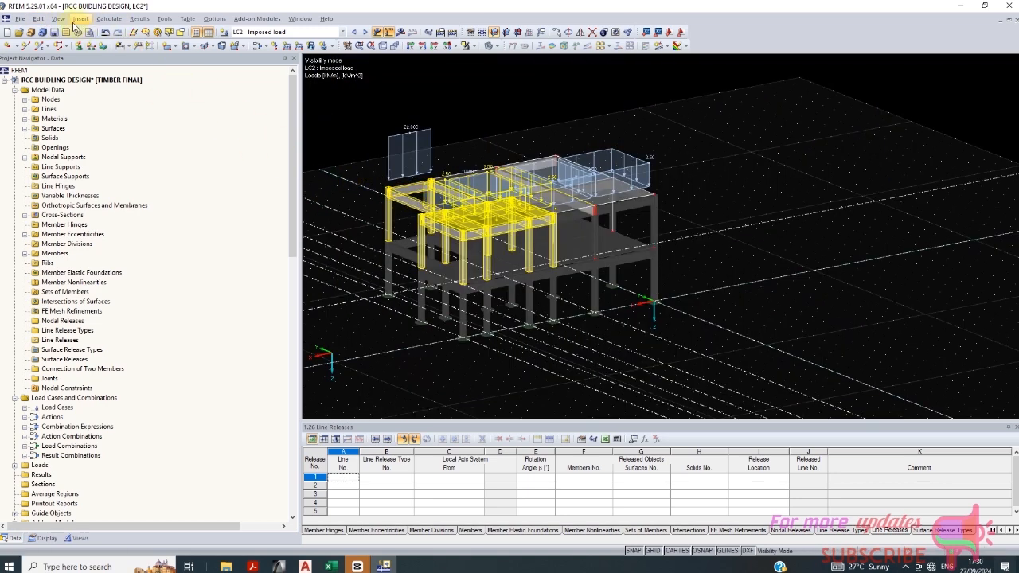
{"action": "left_click", "coordinate": [46, 19]}
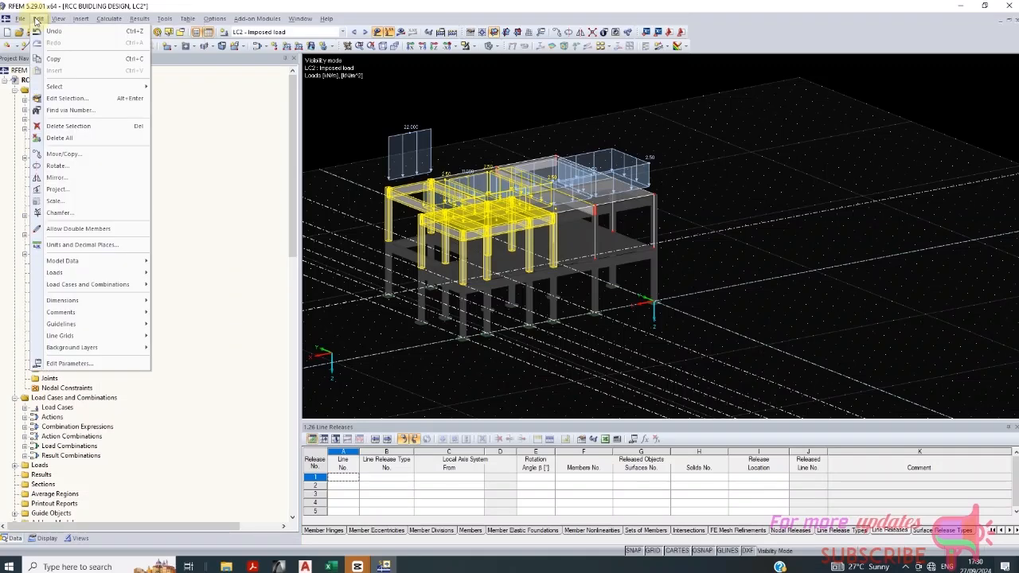
{"action": "left_click", "coordinate": [83, 153]}
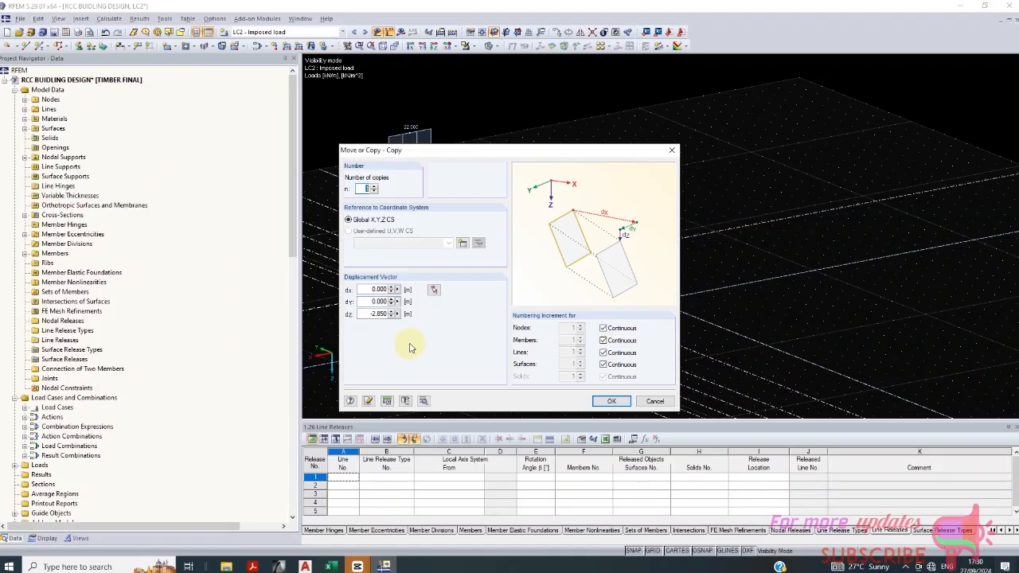
{"action": "left_click", "coordinate": [598, 399]}
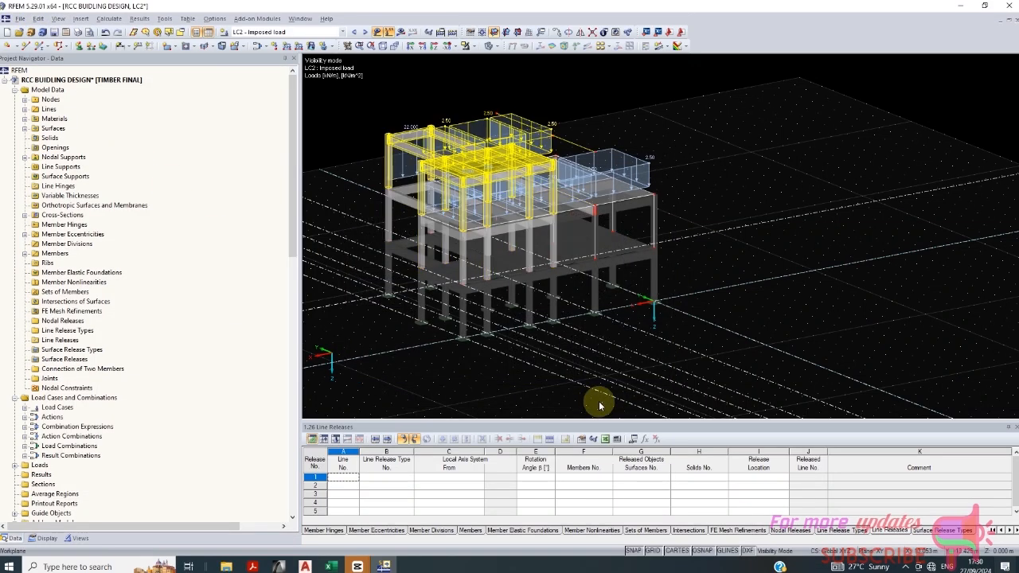
Step: Set the imposed surface load on the copied roof slab, surface 15, to 1.50 kN/m²
{"action": "middle_click_drag", "start_coordinate": [696, 418], "coordinate": [605, 390], "text": "ctrl"}
{"action": "scroll", "coordinate": [493, 209], "scroll_direction": "up", "scroll_amount": 5}
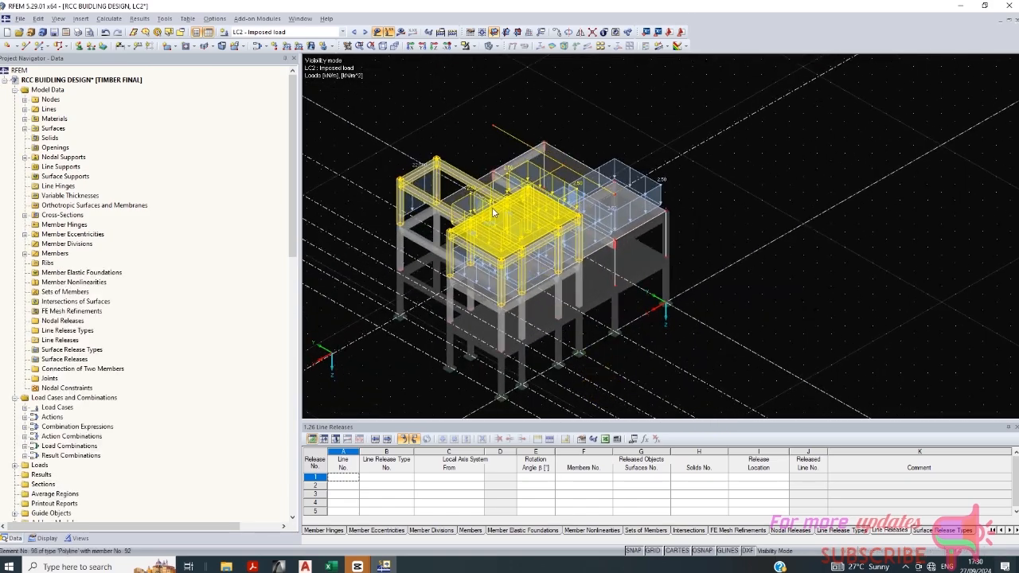
{"action": "scroll", "coordinate": [513, 201], "scroll_direction": "up", "scroll_amount": 3}
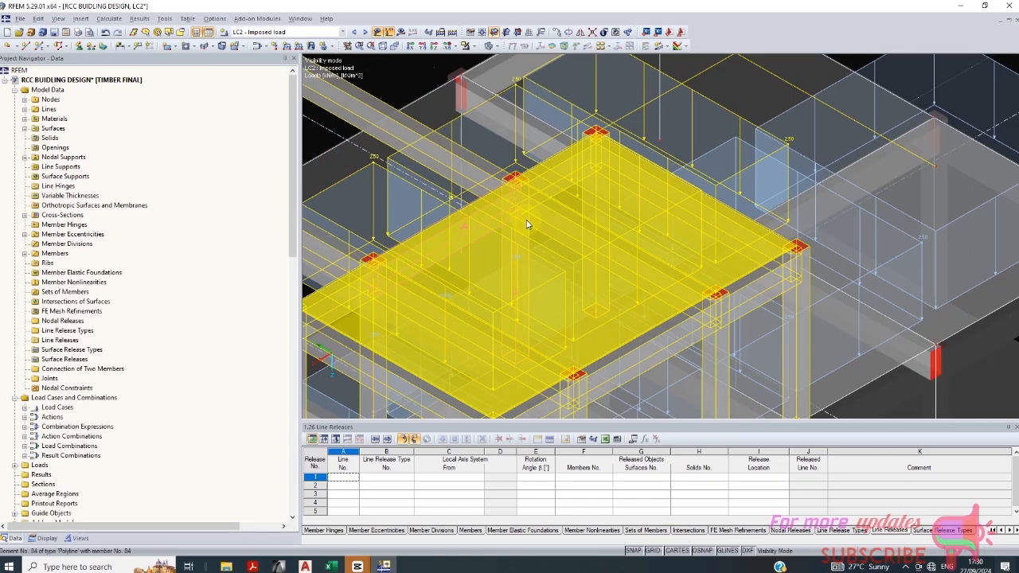
{"action": "scroll", "coordinate": [426, 188], "scroll_direction": "down", "scroll_amount": 1}
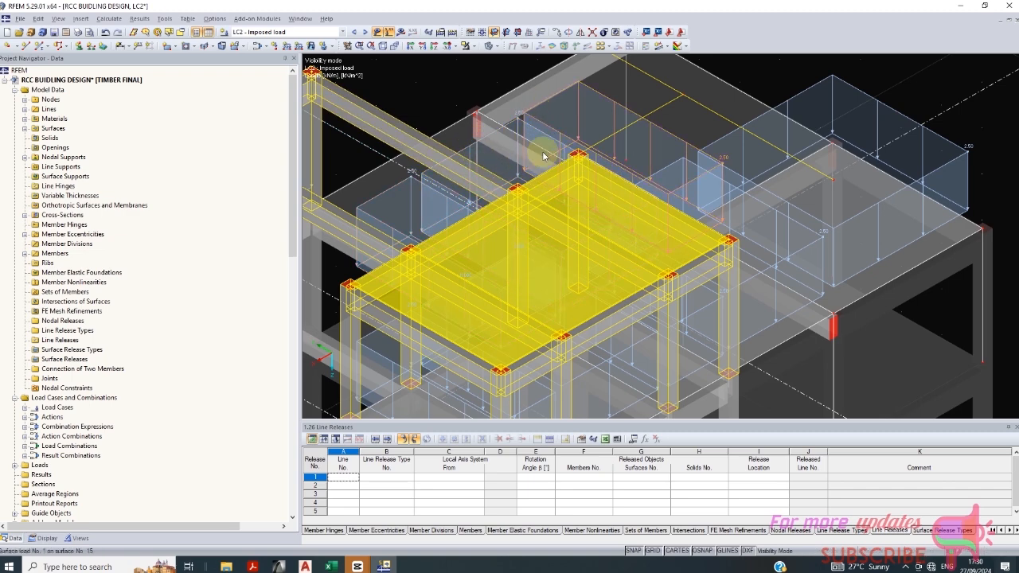
{"action": "scroll", "coordinate": [522, 183], "scroll_direction": "down", "scroll_amount": 1}
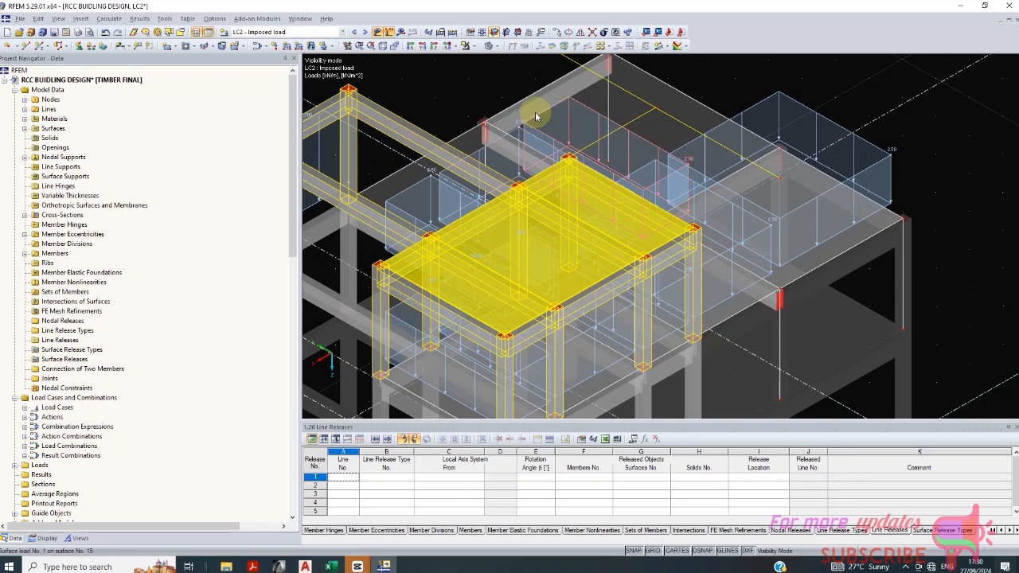
{"action": "double_click", "coordinate": [524, 264]}
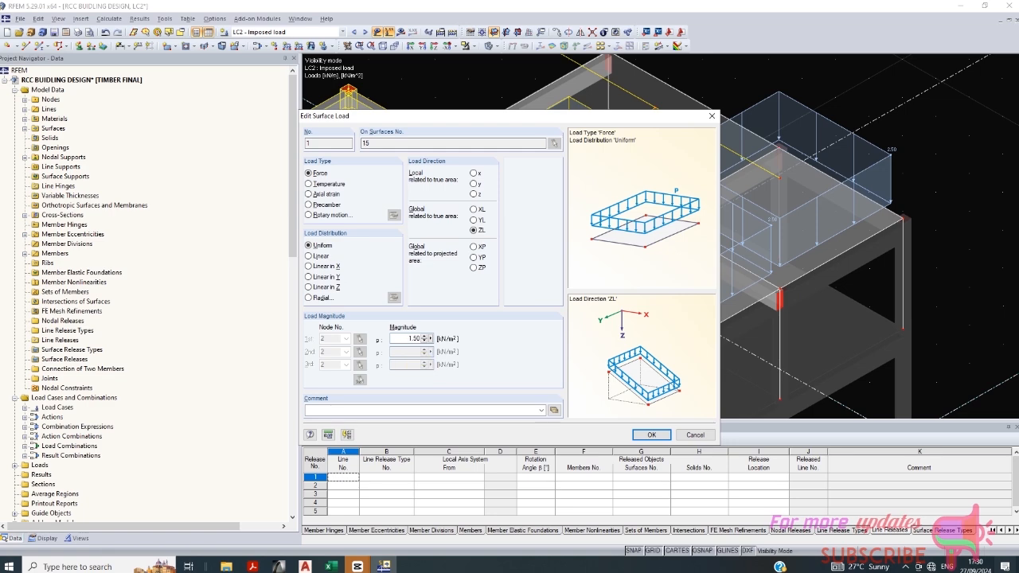
{"action": "left_click", "coordinate": [649, 435]}
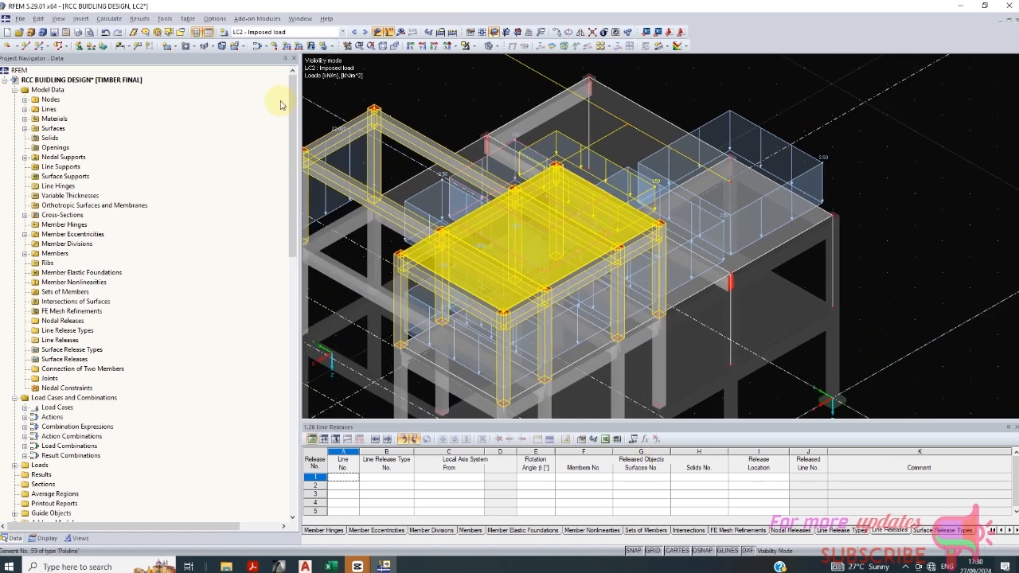
Step: Switch to load case LC1 - Self-weight and clear the selection of the copied storey
{"action": "left_click", "coordinate": [342, 32]}
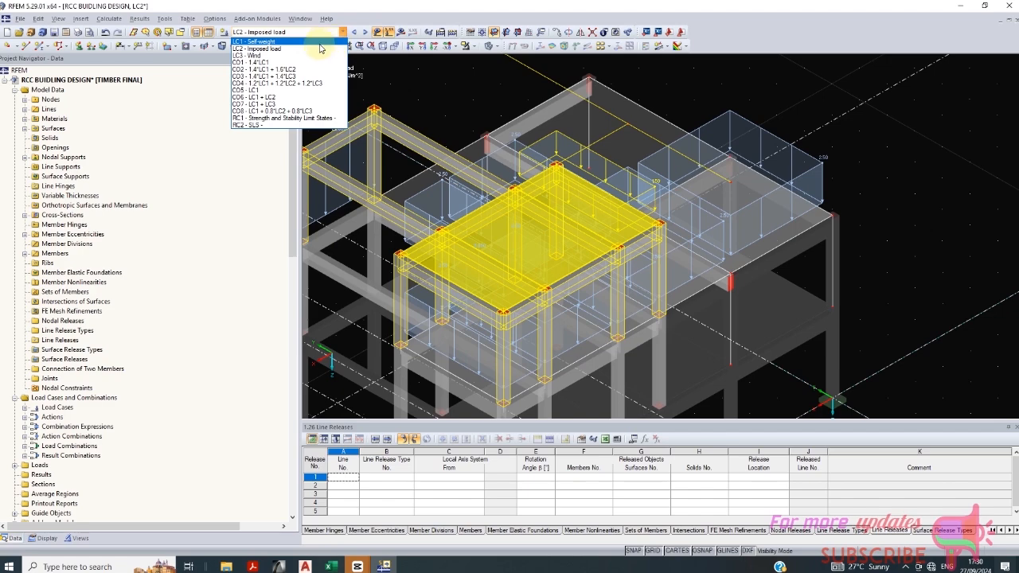
{"action": "left_click", "coordinate": [319, 42]}
{"action": "scroll", "coordinate": [519, 265], "scroll_direction": "up", "scroll_amount": 3}
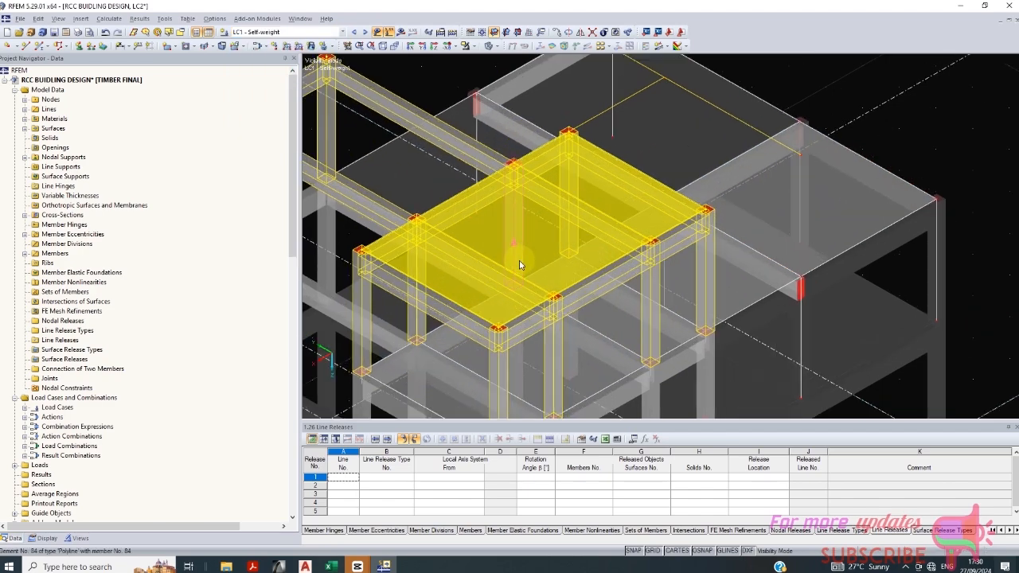
{"action": "scroll", "coordinate": [519, 263], "scroll_direction": "down", "scroll_amount": 1}
{"action": "middle_click_drag", "start_coordinate": [529, 272], "coordinate": [470, 272], "text": "ctrl"}
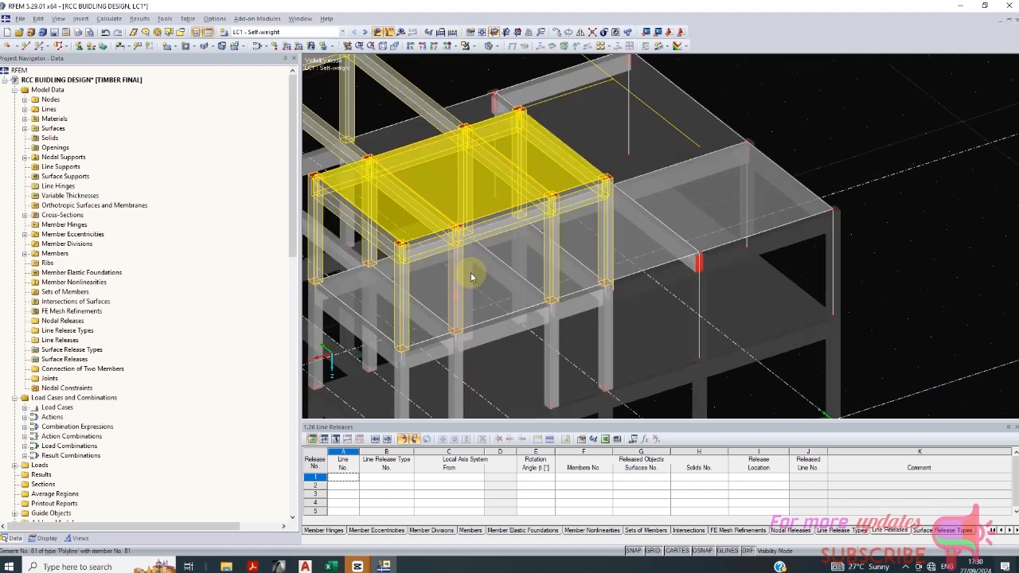
{"action": "left_click", "coordinate": [463, 78]}
Step: Switch to AutoCAD and examine the water tank area on the third floor plan layout
{"action": "left_click", "coordinate": [304, 566]}
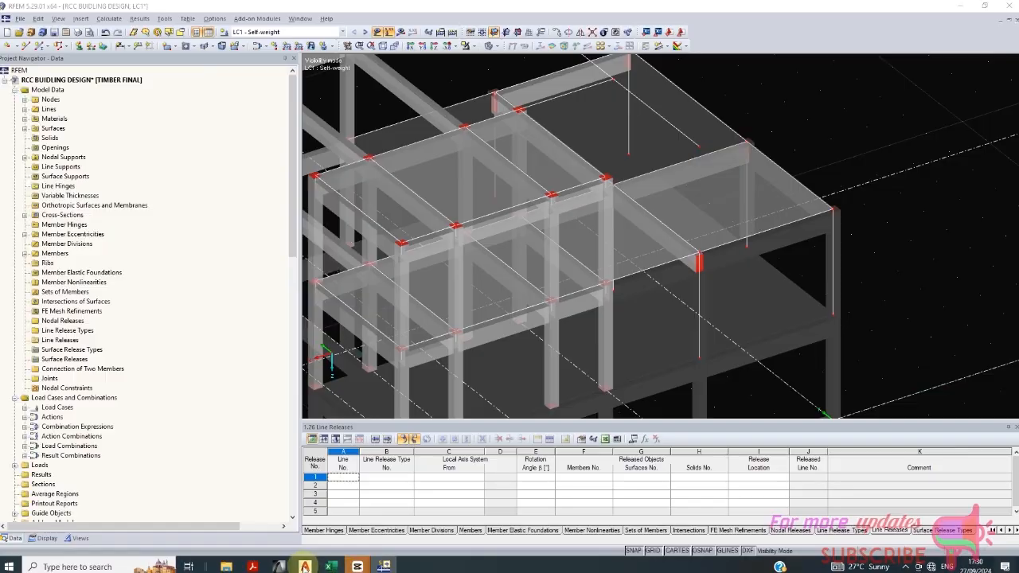
{"action": "scroll", "coordinate": [492, 381], "scroll_direction": "up", "scroll_amount": 5}
{"action": "scroll", "coordinate": [456, 384], "scroll_direction": "down", "scroll_amount": 3}
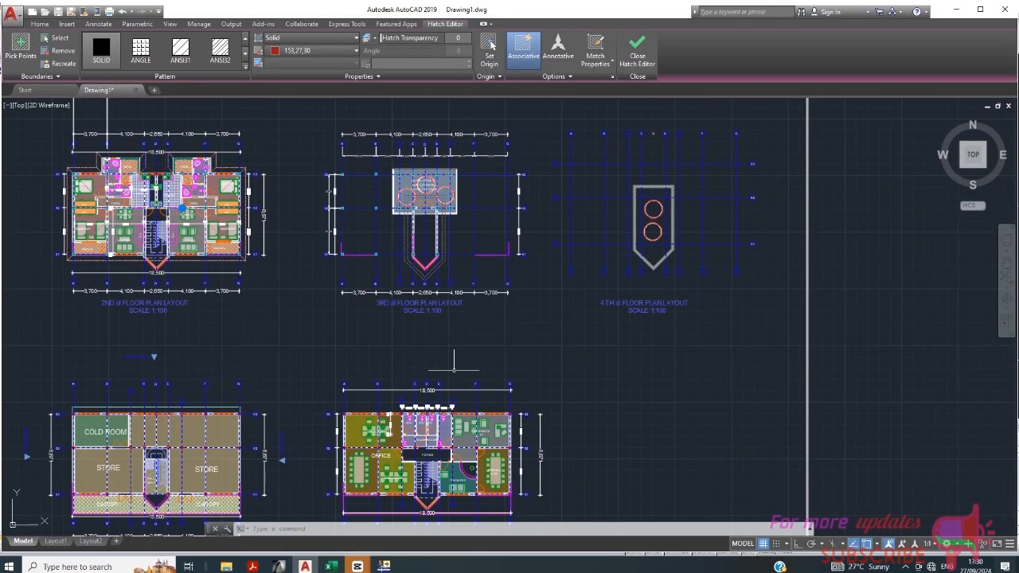
{"action": "scroll", "coordinate": [457, 191], "scroll_direction": "up", "scroll_amount": 4}
{"action": "left_click", "coordinate": [384, 566]}
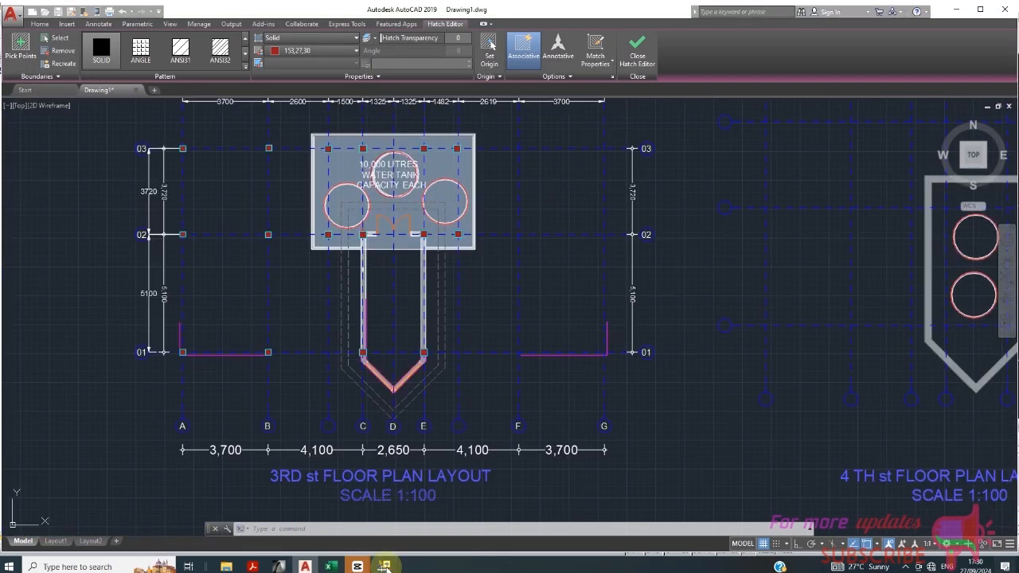
{"action": "left_click", "coordinate": [300, 566]}
Step: Examine the water tank load calculation notes beside the floor plans, including tank weight and loaded slab area
{"action": "scroll", "coordinate": [429, 322], "scroll_direction": "down", "scroll_amount": 5}
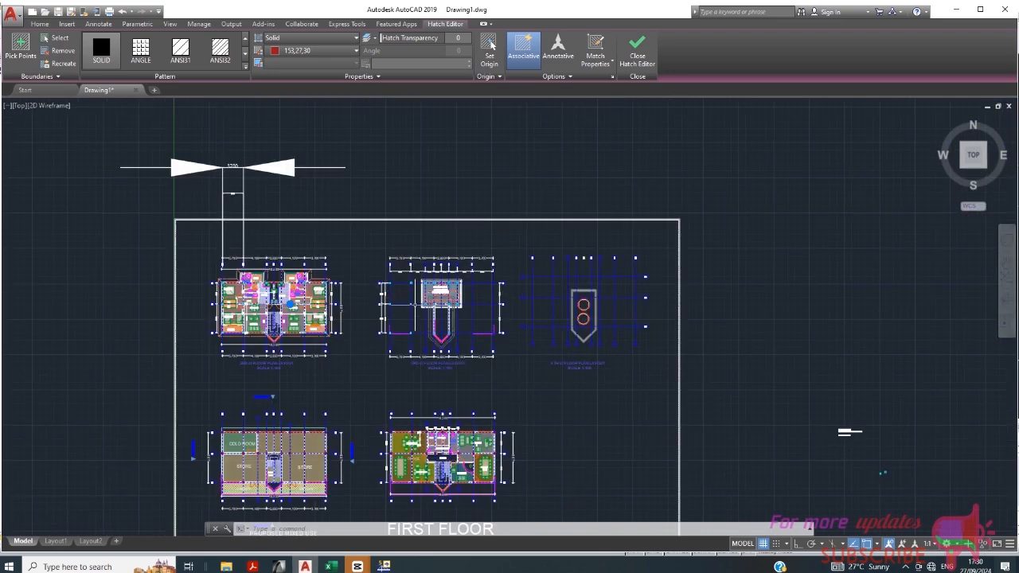
{"action": "scroll", "coordinate": [594, 362], "scroll_direction": "up", "scroll_amount": 4}
{"action": "scroll", "coordinate": [549, 327], "scroll_direction": "up", "scroll_amount": 12}
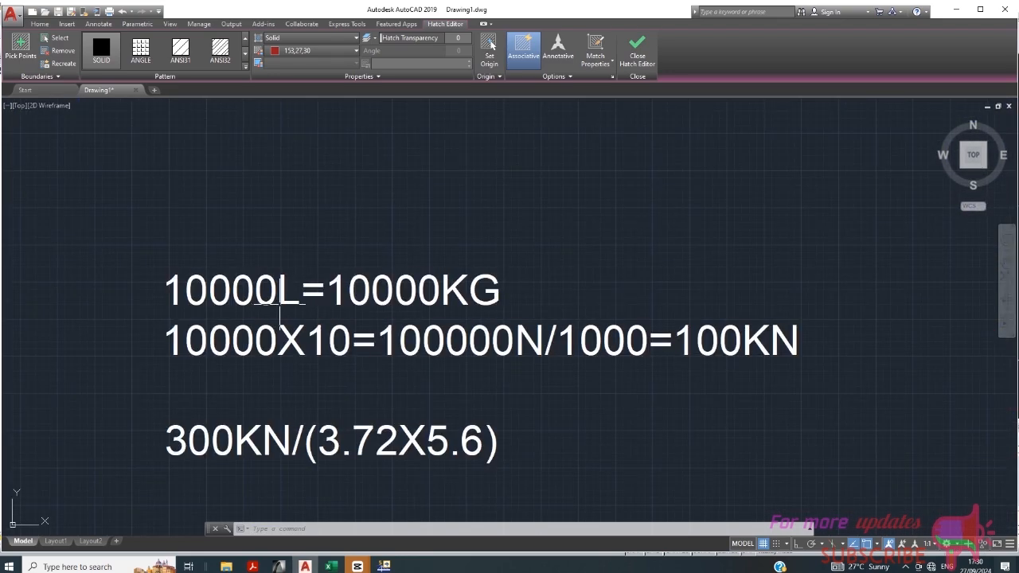
{"action": "scroll", "coordinate": [377, 295], "scroll_direction": "down", "scroll_amount": 2}
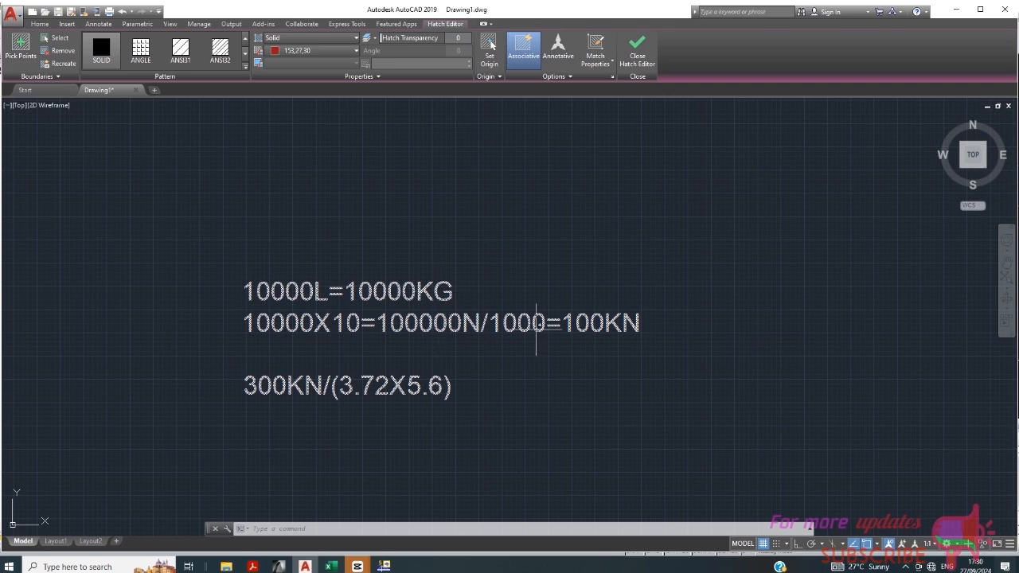
{"action": "scroll", "coordinate": [338, 328], "scroll_direction": "up", "scroll_amount": 2}
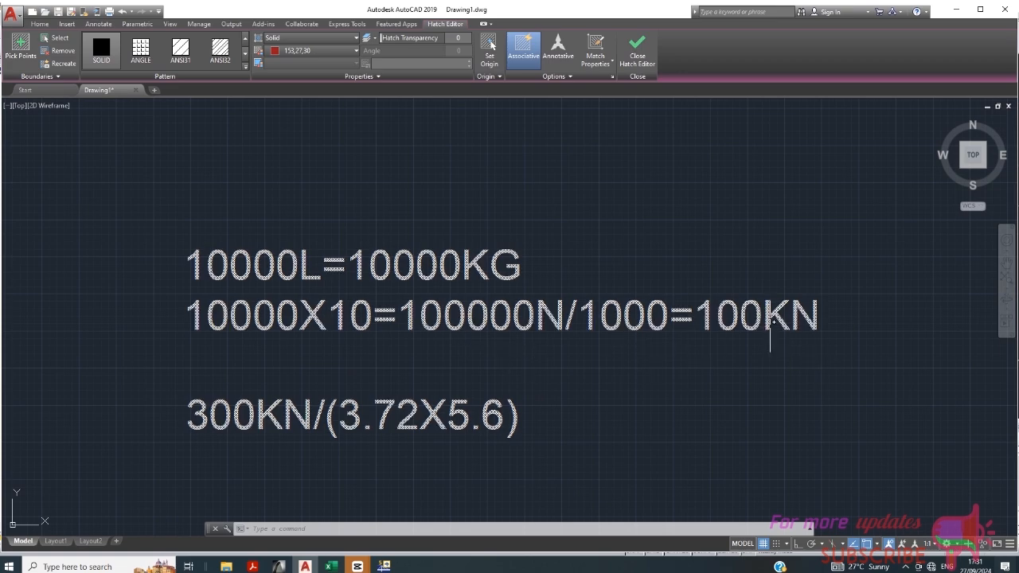
{"action": "scroll", "coordinate": [433, 314], "scroll_direction": "down", "scroll_amount": 3}
{"action": "scroll", "coordinate": [461, 314], "scroll_direction": "up", "scroll_amount": 3}
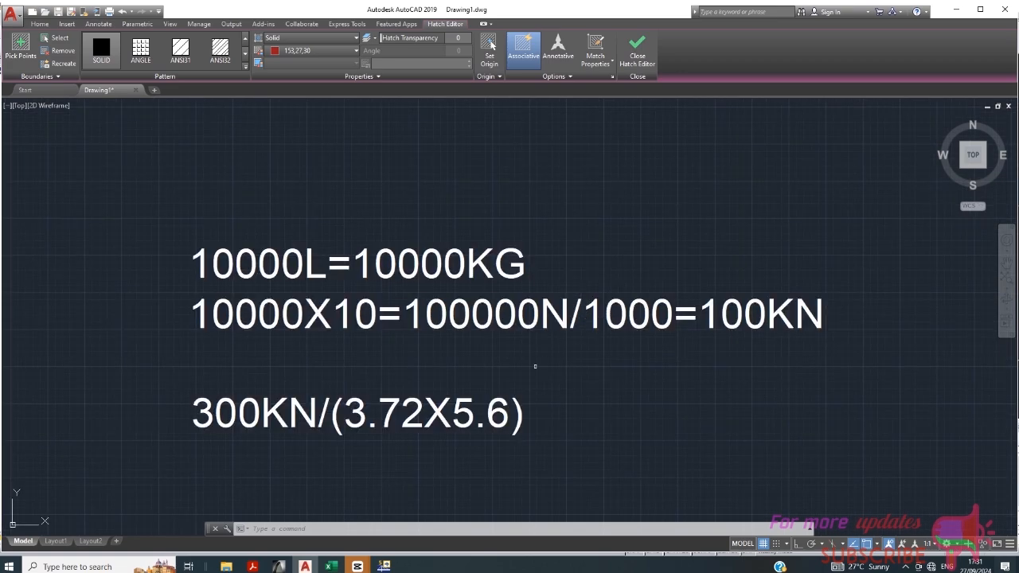
{"action": "scroll", "coordinate": [429, 314], "scroll_direction": "down", "scroll_amount": 2}
{"action": "scroll", "coordinate": [368, 371], "scroll_direction": "up", "scroll_amount": 4}
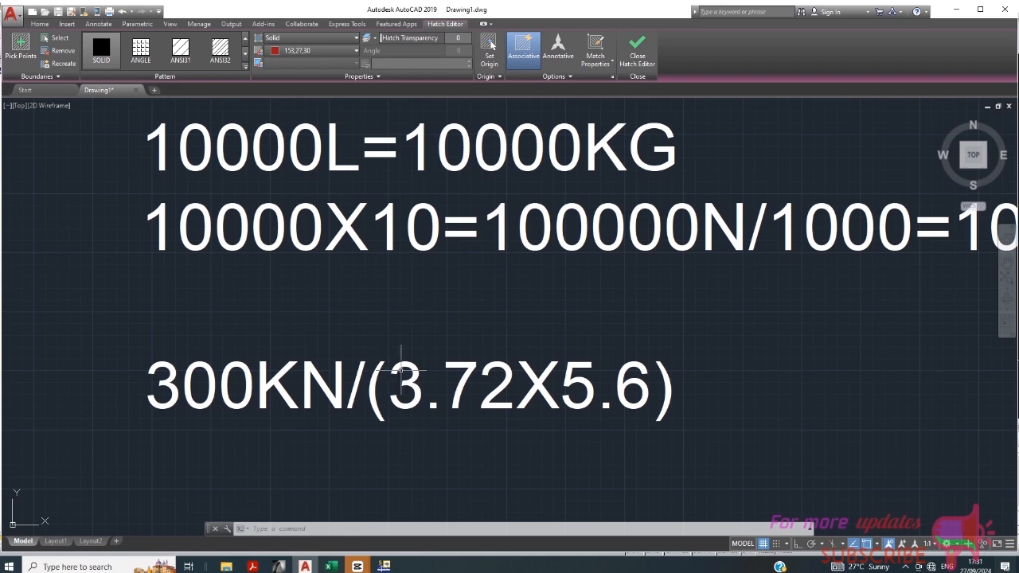
{"action": "scroll", "coordinate": [401, 370], "scroll_direction": "down", "scroll_amount": 2}
{"action": "scroll", "coordinate": [399, 326], "scroll_direction": "down", "scroll_amount": 5}
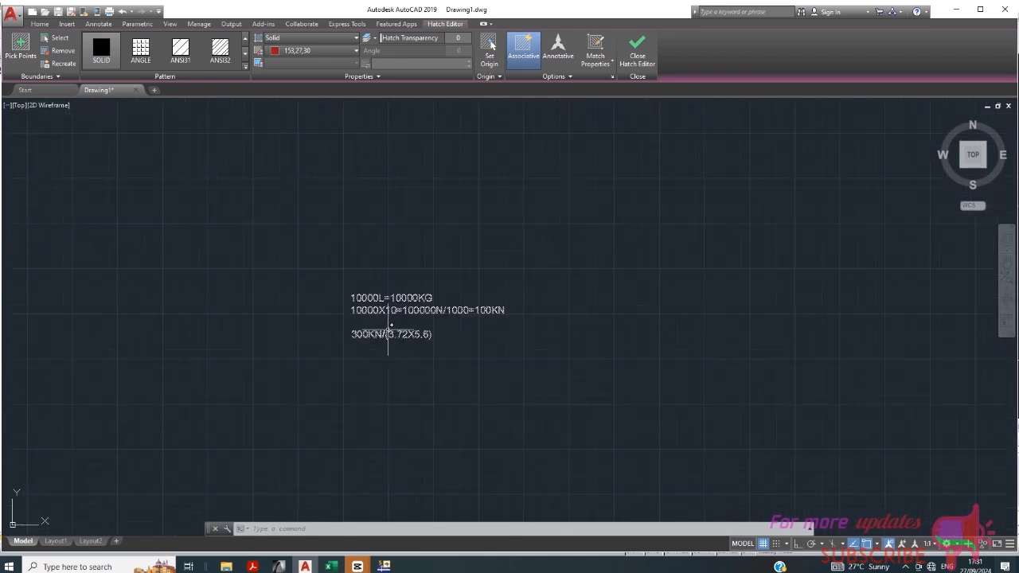
{"action": "scroll", "coordinate": [385, 327], "scroll_direction": "up", "scroll_amount": 2}
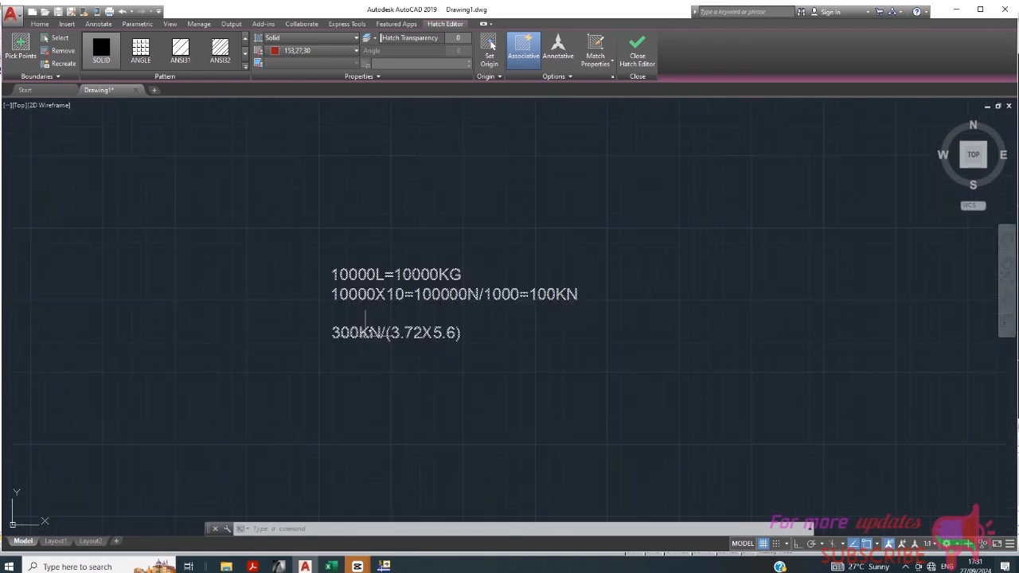
{"action": "scroll", "coordinate": [366, 333], "scroll_direction": "up", "scroll_amount": 2}
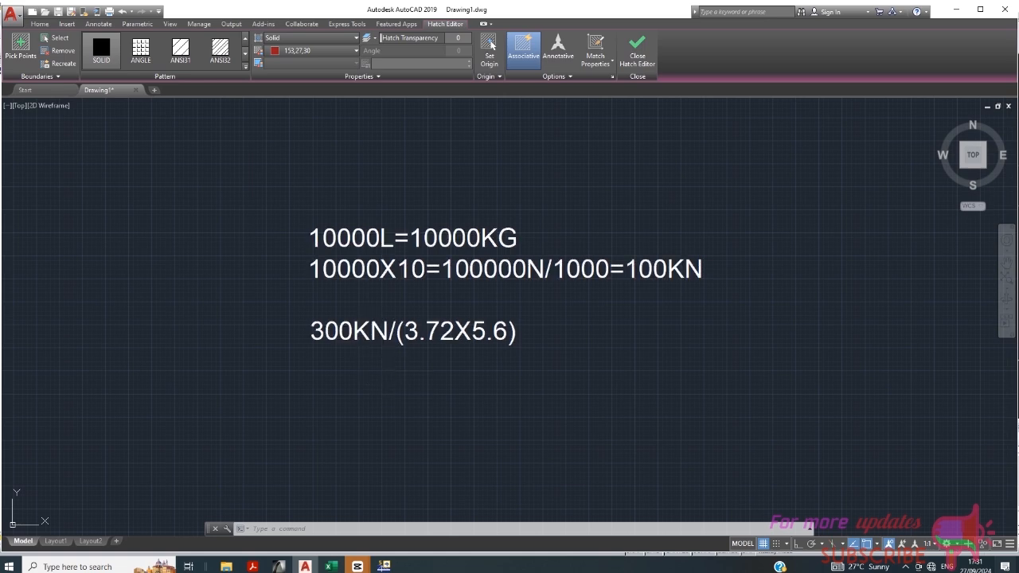
{"action": "scroll", "coordinate": [382, 398], "scroll_direction": "down", "scroll_amount": 2}
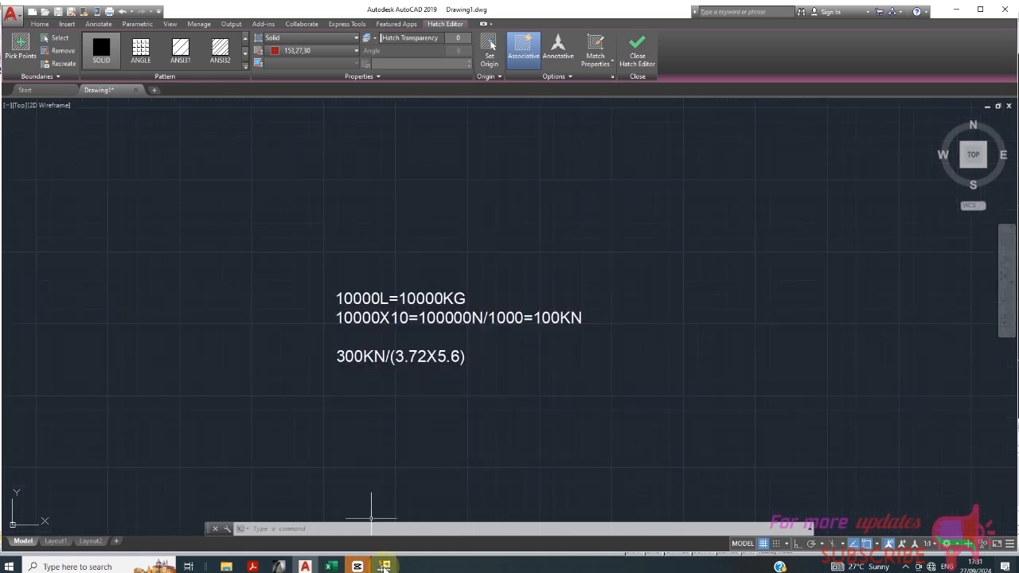
Step: Switch to RFEM and define a new uniform surface load of 14 kN/m² in the global ZL direction
{"action": "left_click", "coordinate": [383, 566]}
{"action": "scroll", "coordinate": [518, 231], "scroll_direction": "down", "scroll_amount": 4}
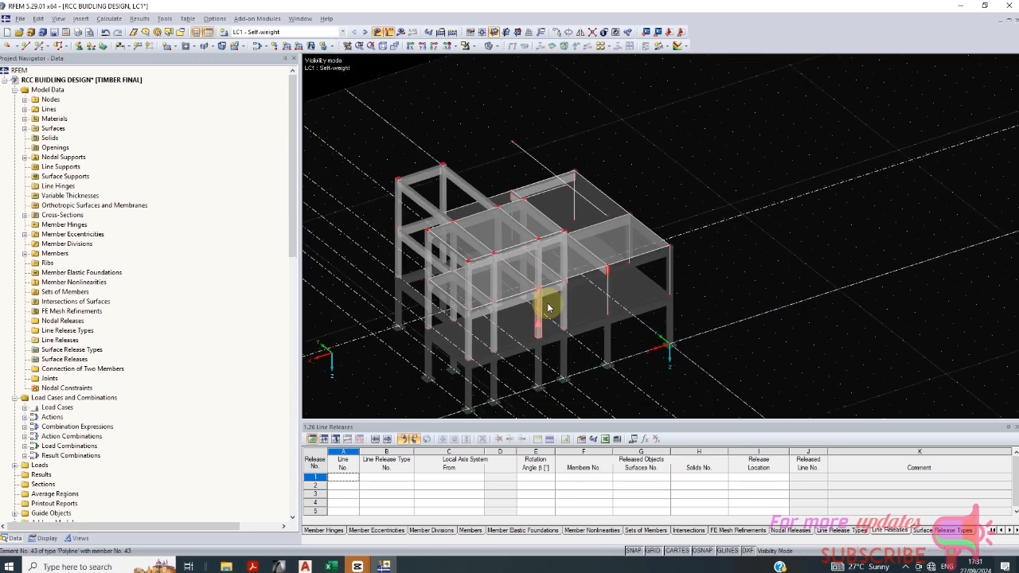
{"action": "scroll", "coordinate": [547, 308], "scroll_direction": "down", "scroll_amount": 3}
{"action": "scroll", "coordinate": [529, 285], "scroll_direction": "up", "scroll_amount": 8}
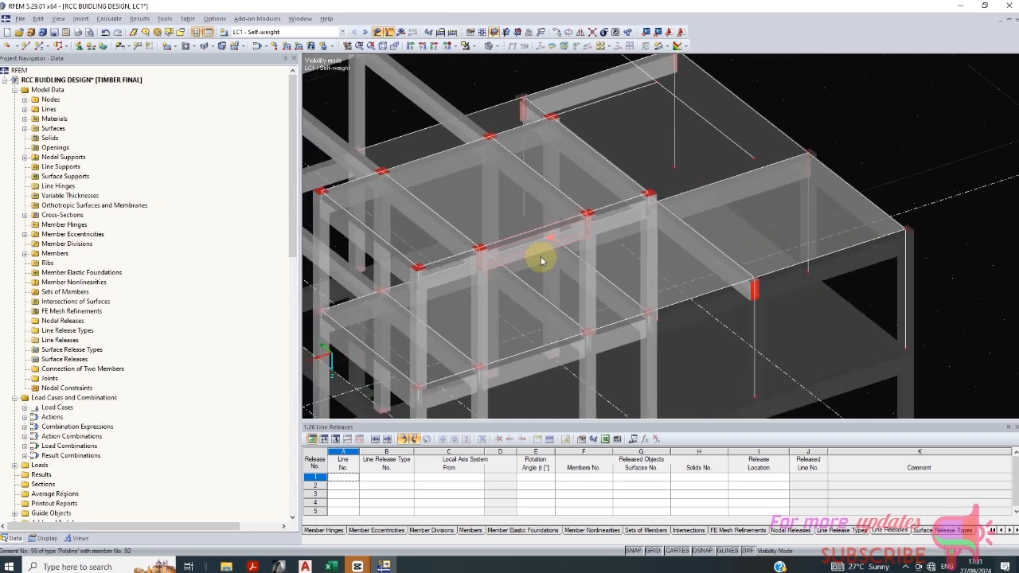
{"action": "scroll", "coordinate": [546, 243], "scroll_direction": "down", "scroll_amount": 4}
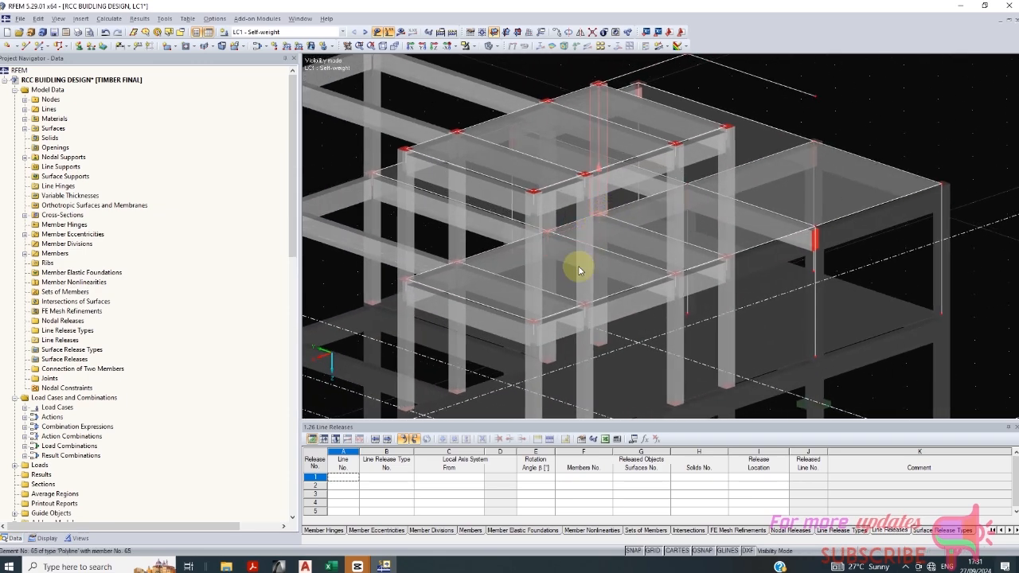
{"action": "scroll", "coordinate": [550, 295], "scroll_direction": "down", "scroll_amount": 3}
{"action": "scroll", "coordinate": [555, 283], "scroll_direction": "down", "scroll_amount": 3}
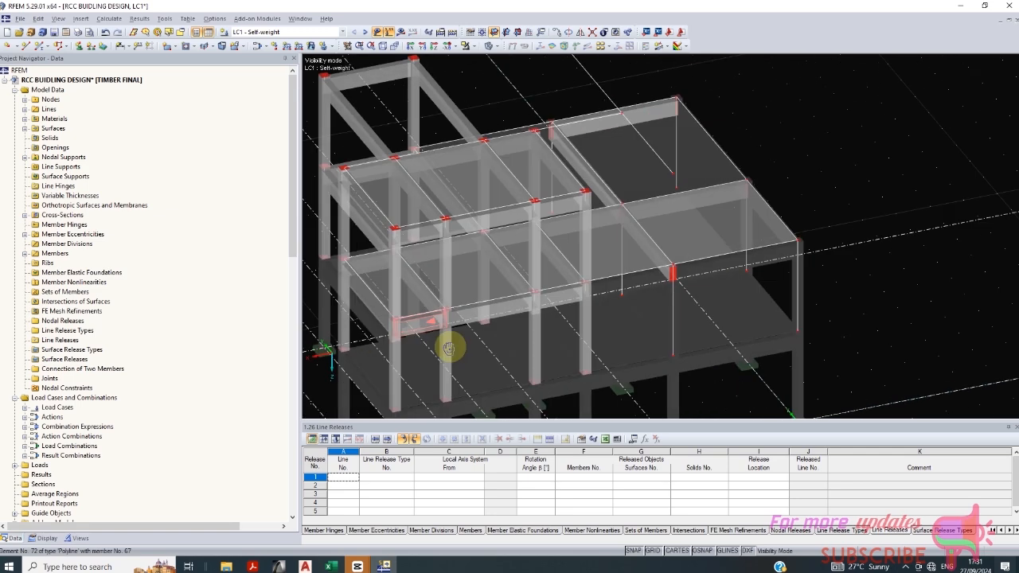
{"action": "scroll", "coordinate": [425, 358], "scroll_direction": "down", "scroll_amount": 3}
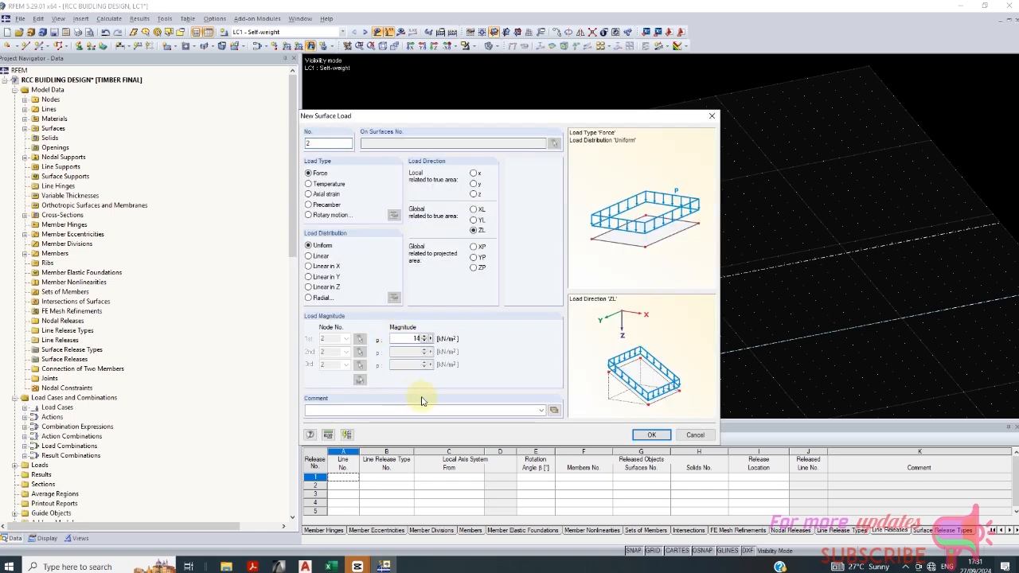
{"action": "left_click", "coordinate": [646, 438]}
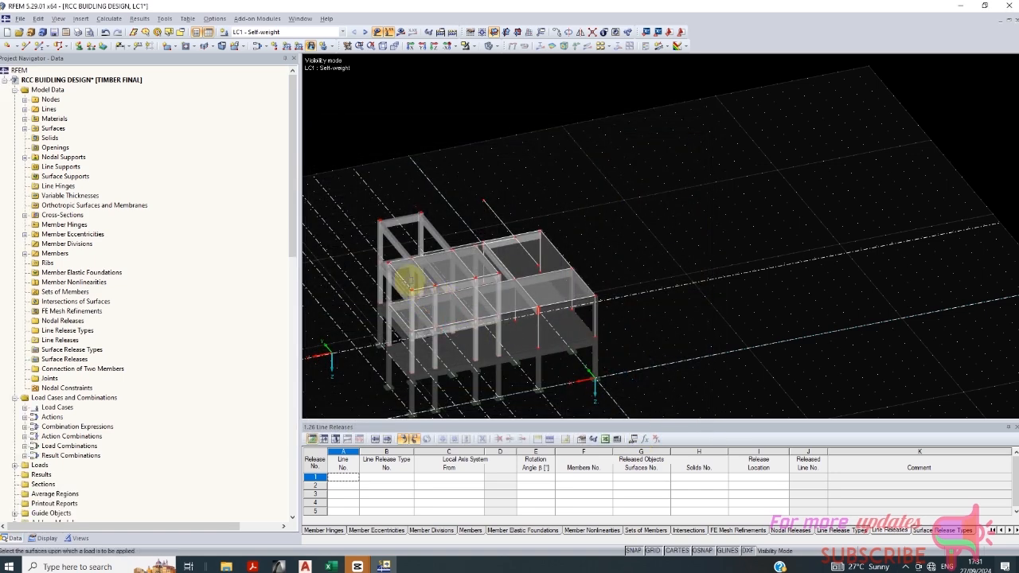
Step: Apply the 14 kN/m² surface load to the three adjoining top slab panels of the water tank level
{"action": "left_click", "coordinate": [410, 275]}
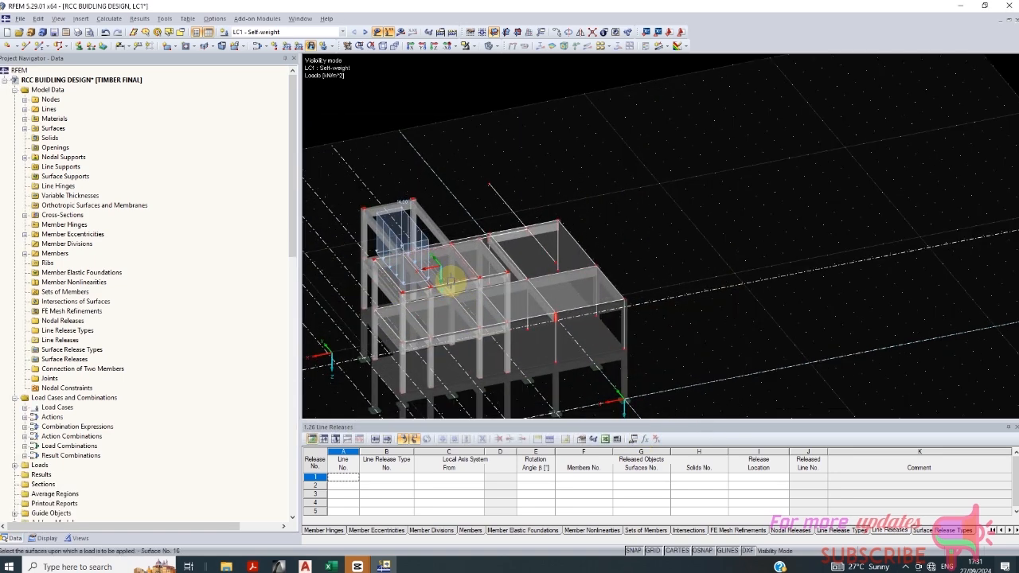
{"action": "scroll", "coordinate": [451, 277], "scroll_direction": "up", "scroll_amount": 5}
{"action": "scroll", "coordinate": [466, 250], "scroll_direction": "down", "scroll_amount": 4}
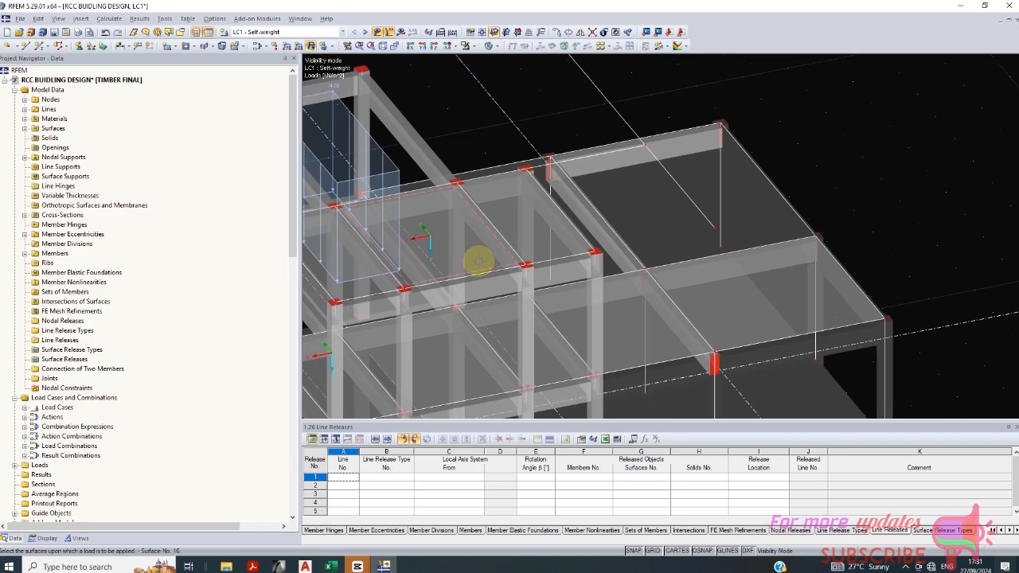
{"action": "left_click", "coordinate": [510, 257]}
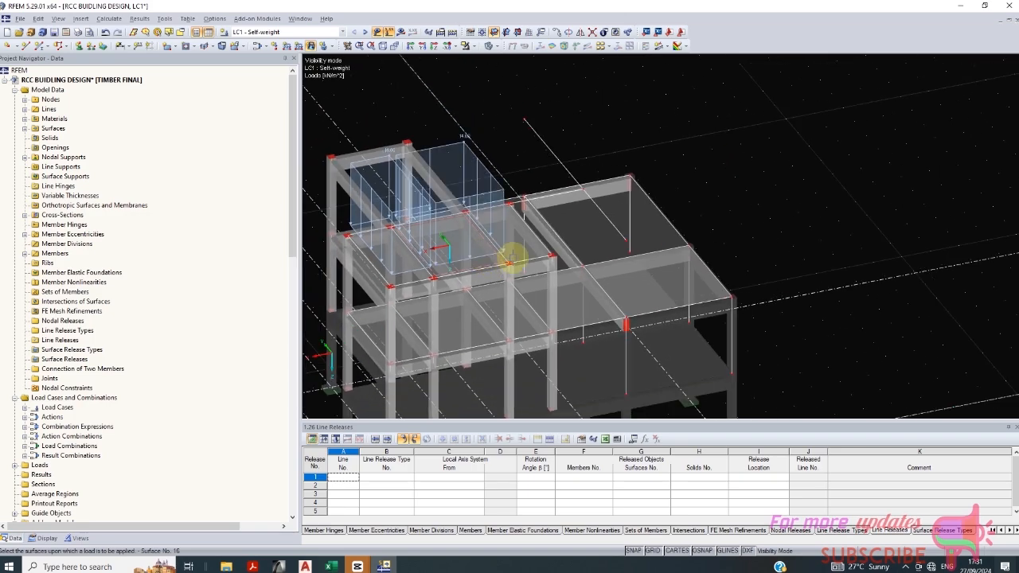
{"action": "left_click", "coordinate": [532, 275]}
{"action": "scroll", "coordinate": [578, 265], "scroll_direction": "down", "scroll_amount": 1}
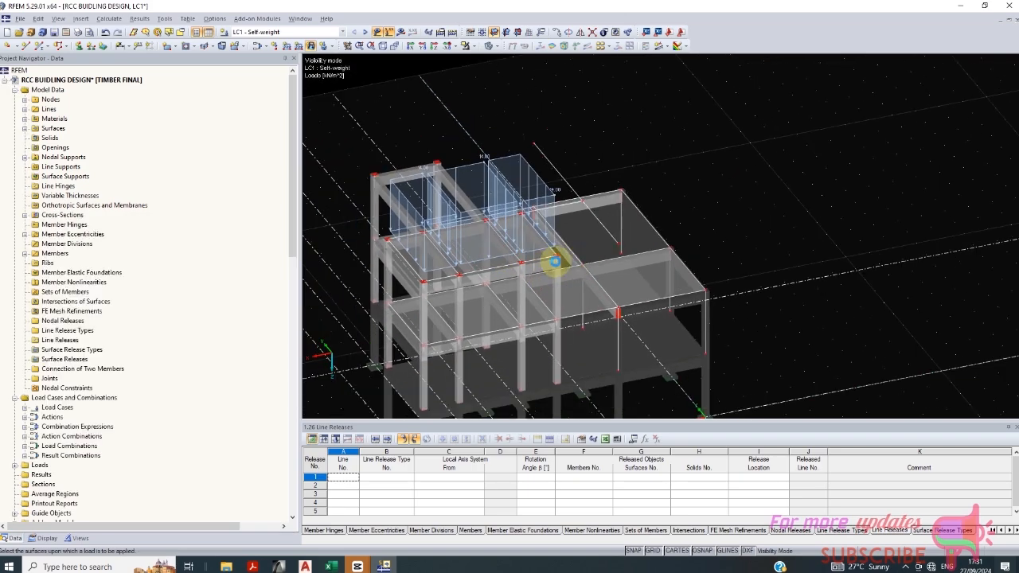
Step: Select the upper-storey columns and beams of the open frame adjoining the loaded tank slab for editing
{"action": "middle_click_drag", "start_coordinate": [682, 206], "coordinate": [562, 201], "text": "ctrl"}
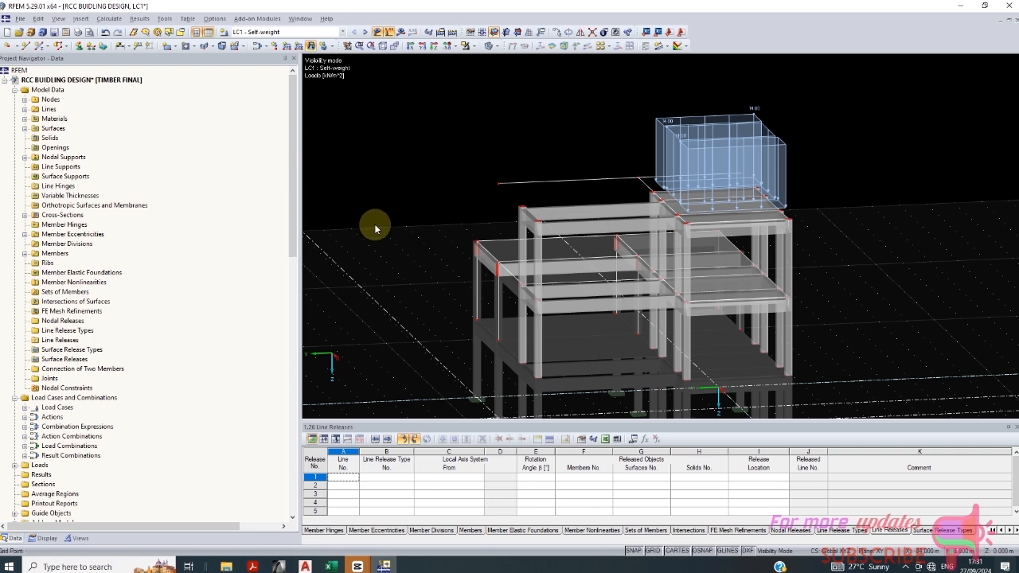
{"action": "scroll", "coordinate": [537, 268], "scroll_direction": "up", "scroll_amount": 1}
{"action": "left_click", "coordinate": [534, 242]}
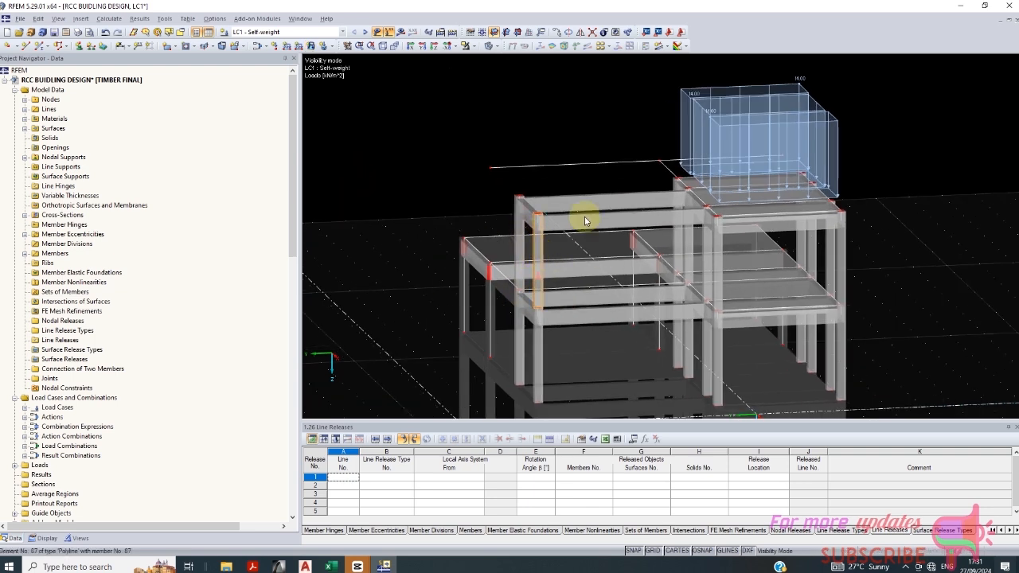
{"action": "left_click", "coordinate": [585, 221]}
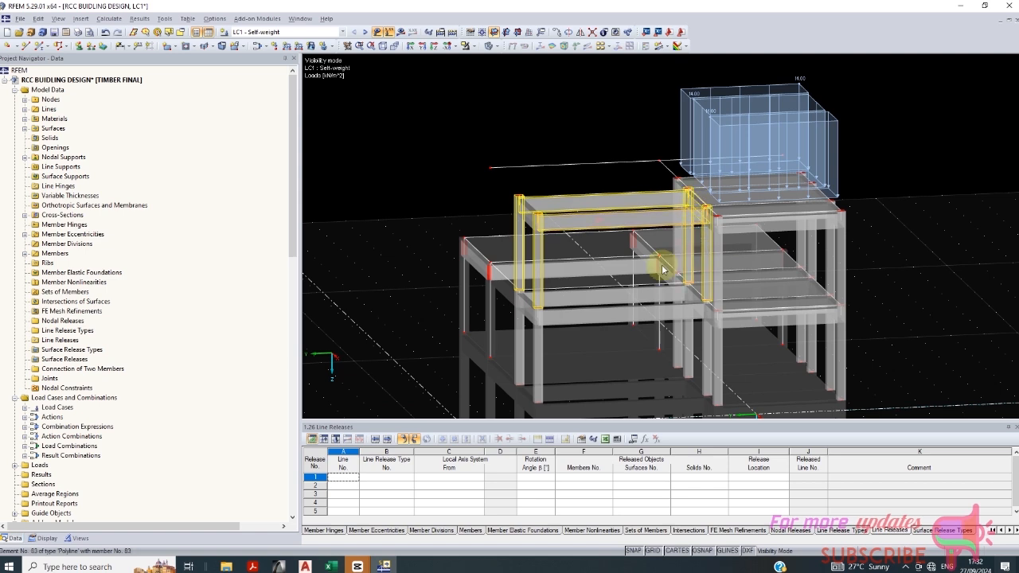
{"action": "left_click", "coordinate": [599, 223]}
{"action": "left_click", "coordinate": [58, 20]}
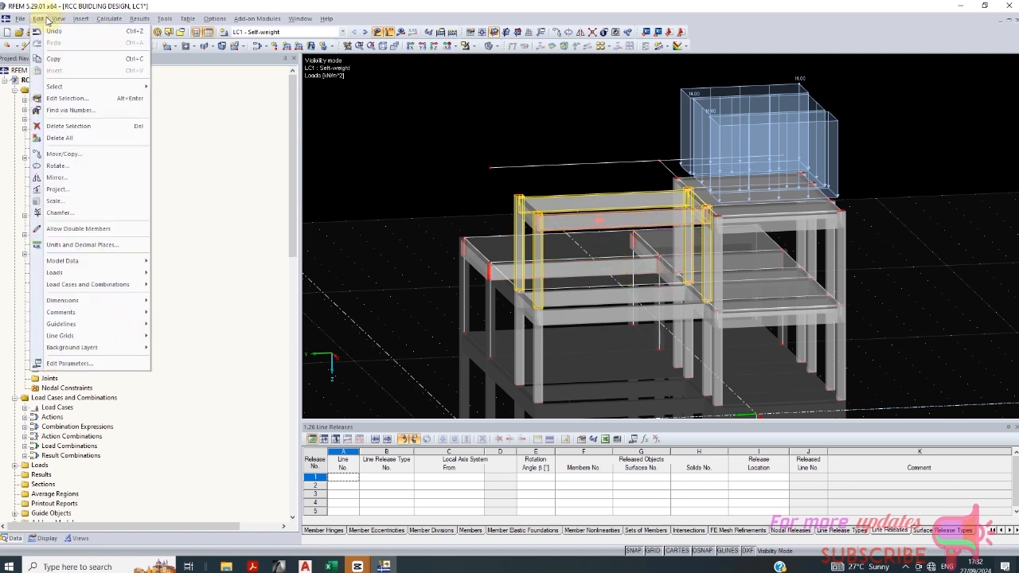
Step: Copy the selected upper-storey columns and beams one storey up with a dz displacement of -2.850 m
{"action": "left_click", "coordinate": [363, 289]}
{"action": "key", "text": "ctrl+m"}
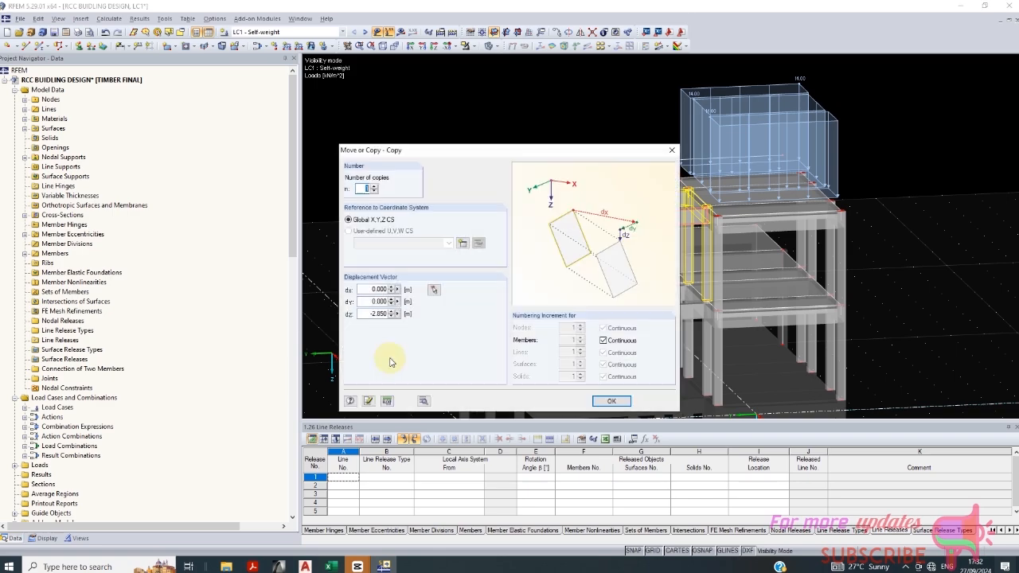
{"action": "left_click", "coordinate": [613, 401]}
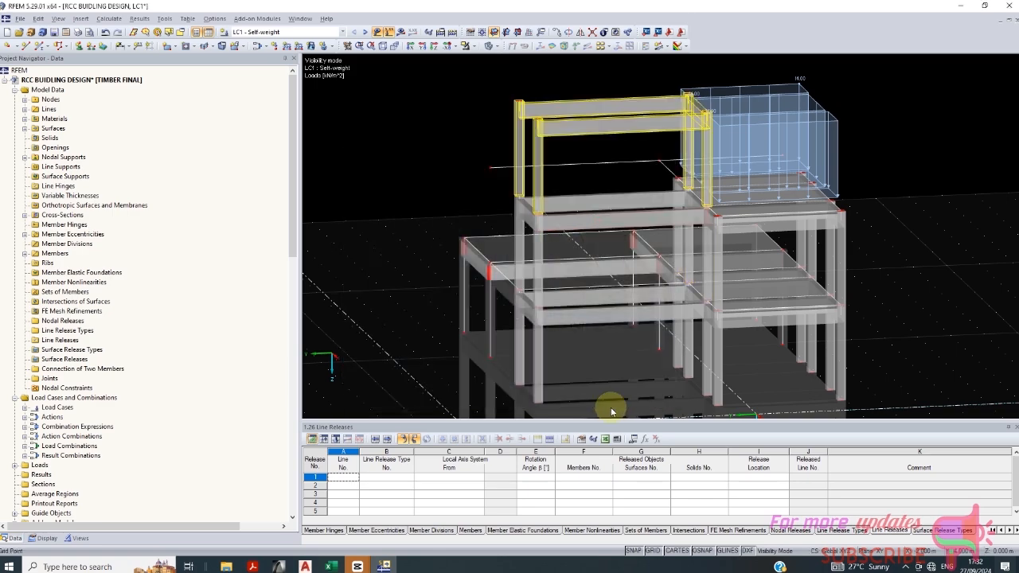
Step: Copy the short cross beam on the open side of the frame upward by a dz displacement of -2.850 m to close the roof frame
{"action": "scroll", "coordinate": [497, 365], "scroll_direction": "down", "scroll_amount": 3}
{"action": "middle_click_drag", "start_coordinate": [498, 365], "coordinate": [614, 364], "text": "ctrl"}
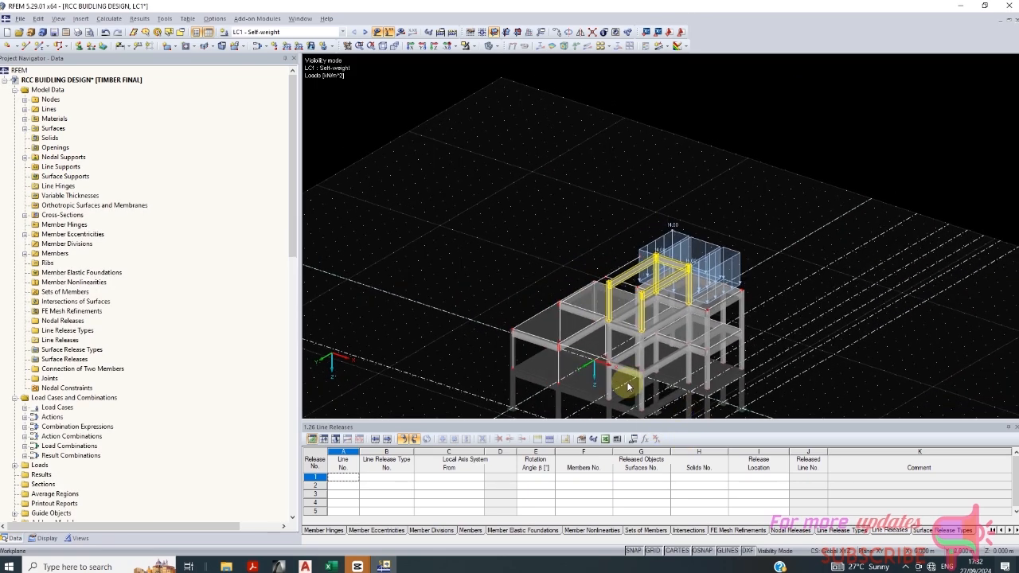
{"action": "left_click", "coordinate": [625, 333]}
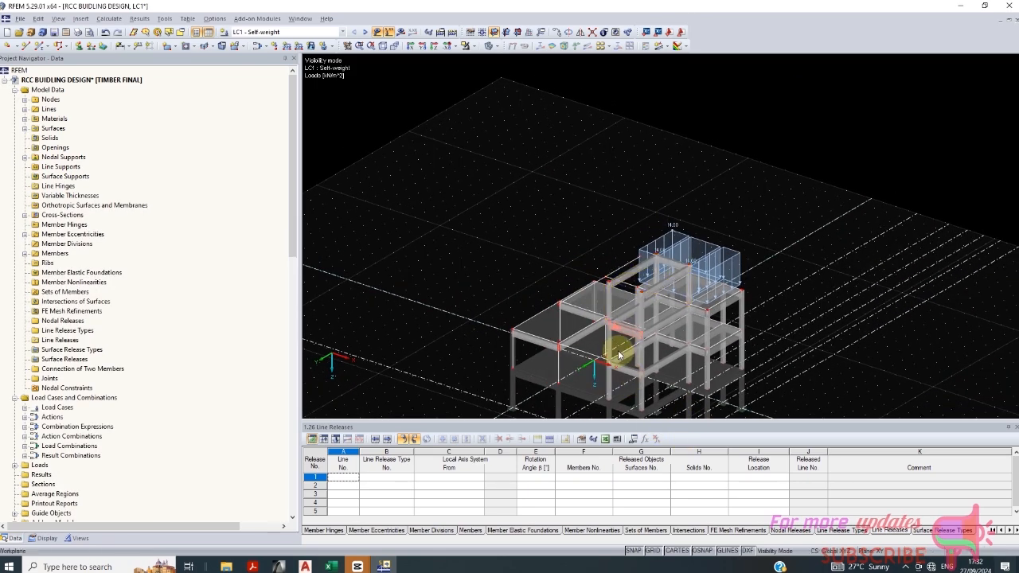
{"action": "left_click", "coordinate": [39, 18]}
{"action": "left_click", "coordinate": [69, 140]}
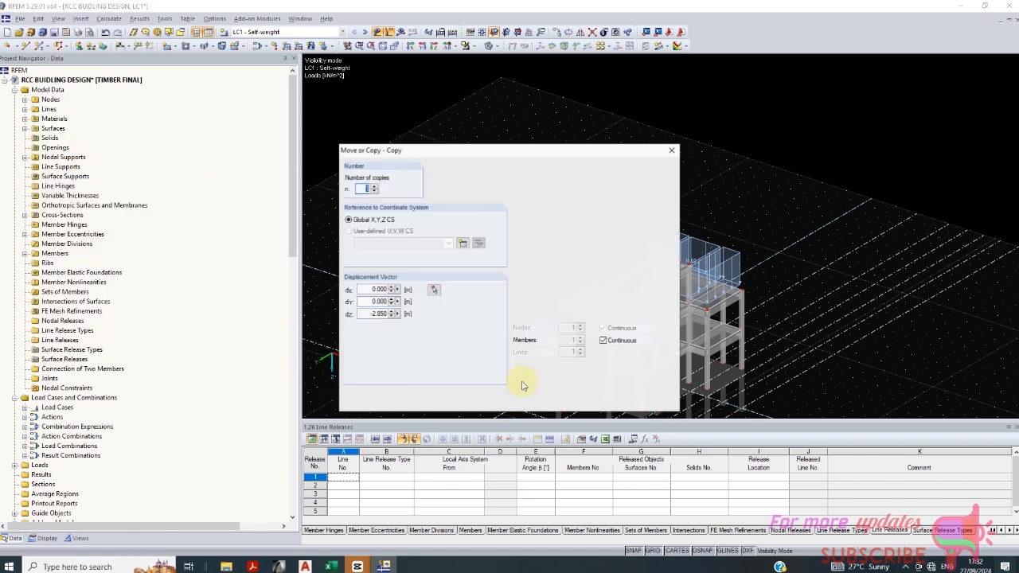
{"action": "left_click", "coordinate": [610, 402]}
{"action": "scroll", "coordinate": [637, 342], "scroll_direction": "up", "scroll_amount": 3}
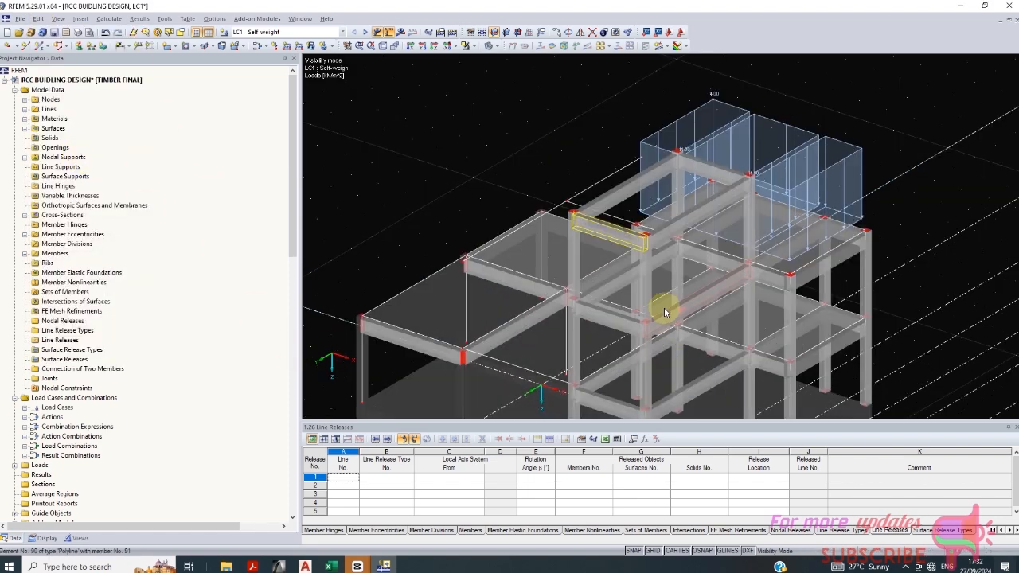
{"action": "key", "text": "Escape"}
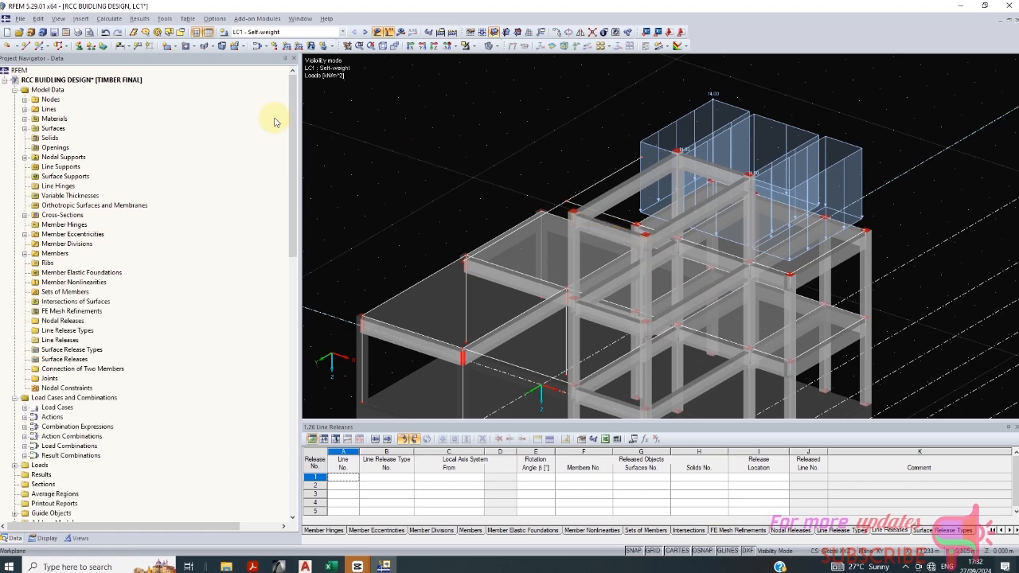
Step: Create a 150 mm thick rectangular surface in Concrete C20/25 across the corners of the new top roof frame
{"action": "left_click", "coordinate": [172, 46]}
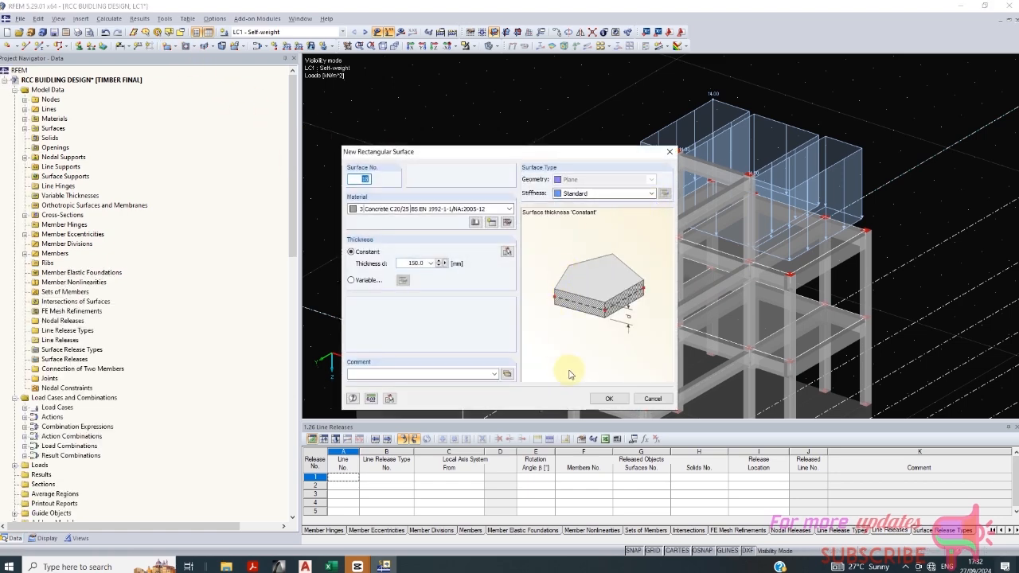
{"action": "left_click", "coordinate": [609, 399]}
{"action": "left_click", "coordinate": [713, 162]}
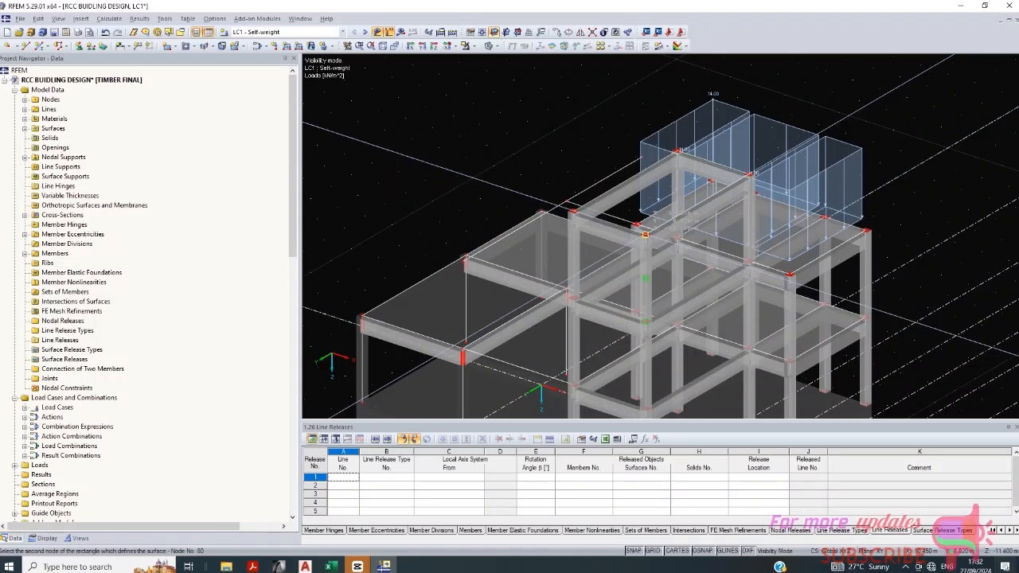
{"action": "left_click", "coordinate": [644, 233]}
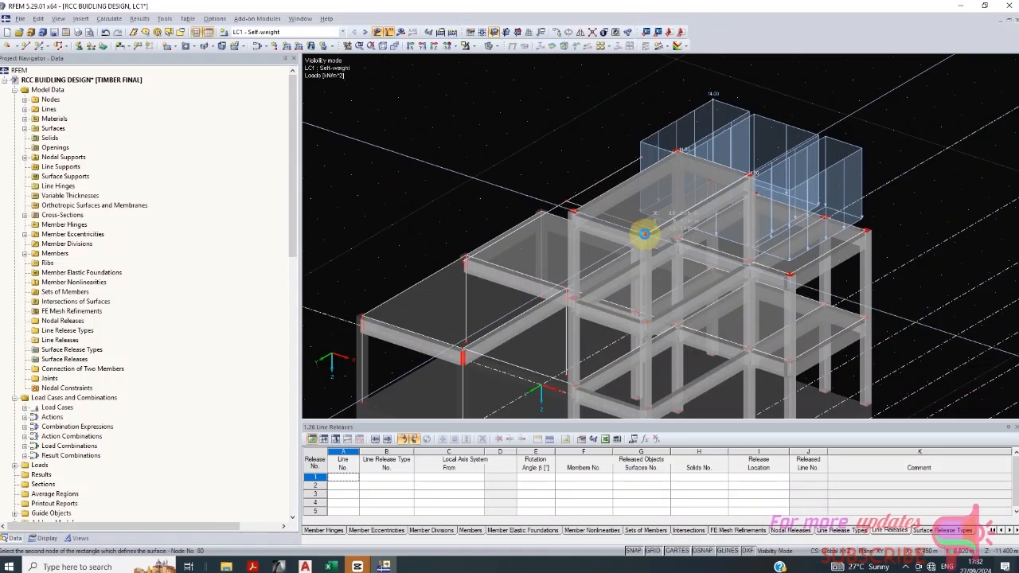
{"action": "right_click", "coordinate": [481, 141]}
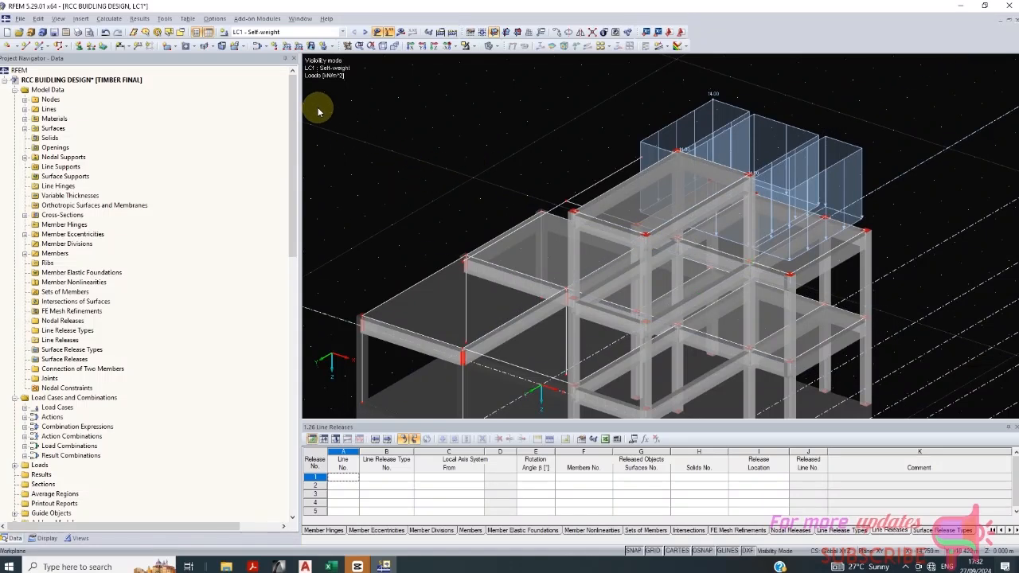
Step: Apply a uniform 14 kN/m² surface load in the global ZL direction to the new top roof slab in LC1 - Self-weight
{"action": "left_click", "coordinate": [312, 46]}
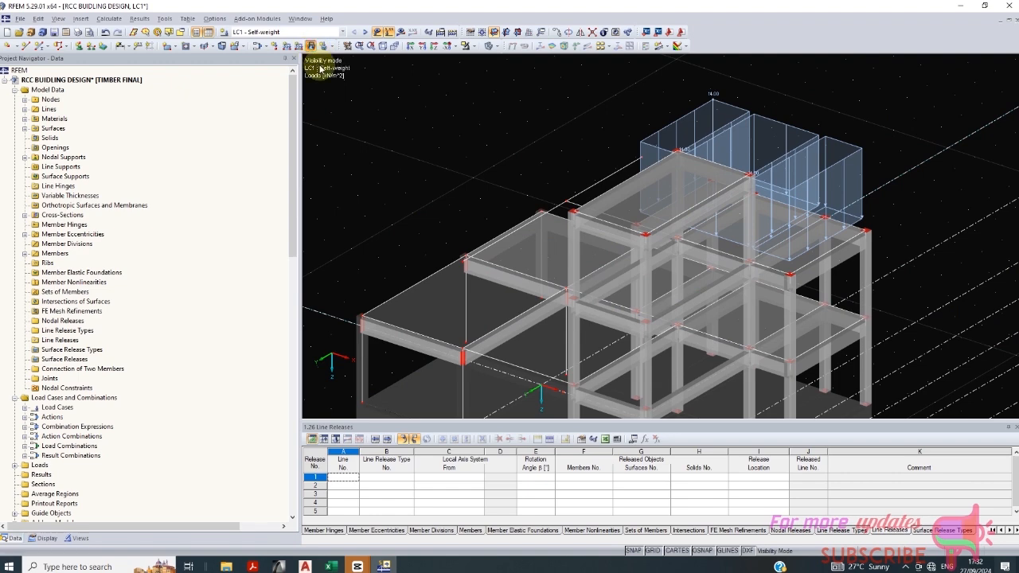
{"action": "left_click", "coordinate": [466, 266]}
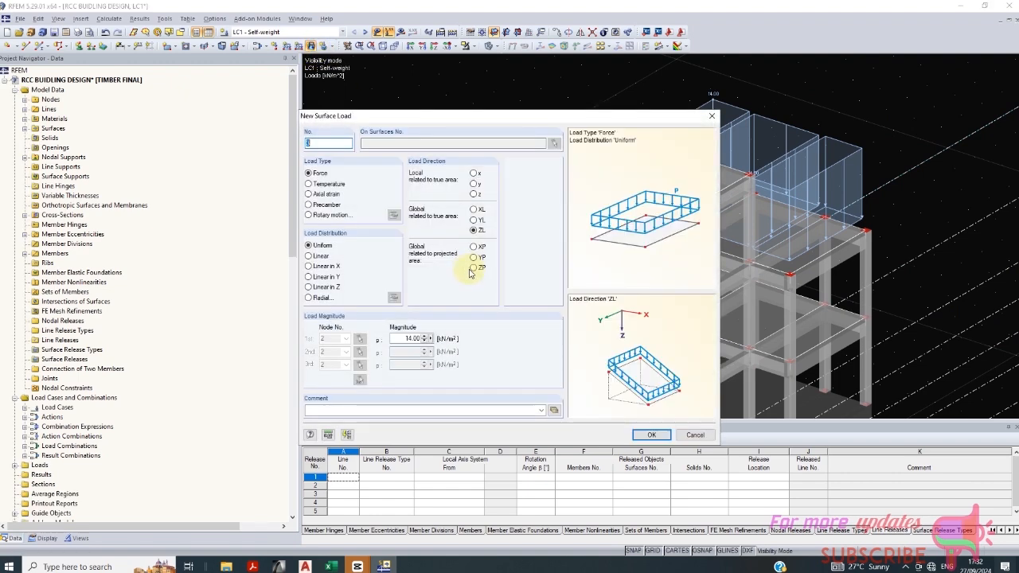
{"action": "key", "text": "Return"}
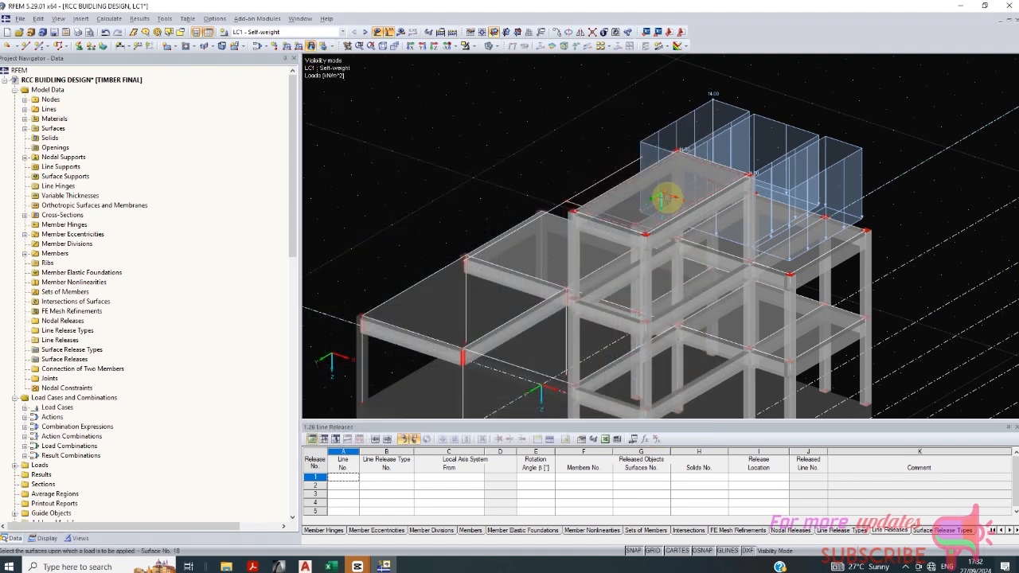
{"action": "left_click", "coordinate": [666, 198]}
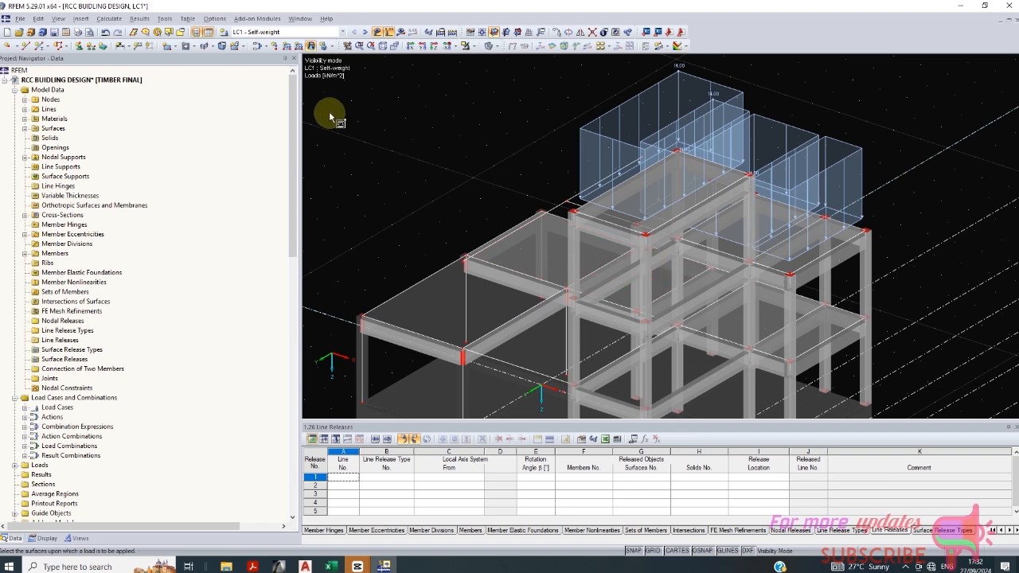
Step: In LC2 - Imposed load, add a surface load to the top roof slab and set its magnitude to 1.5 kN/m²
{"action": "left_click", "coordinate": [344, 33]}
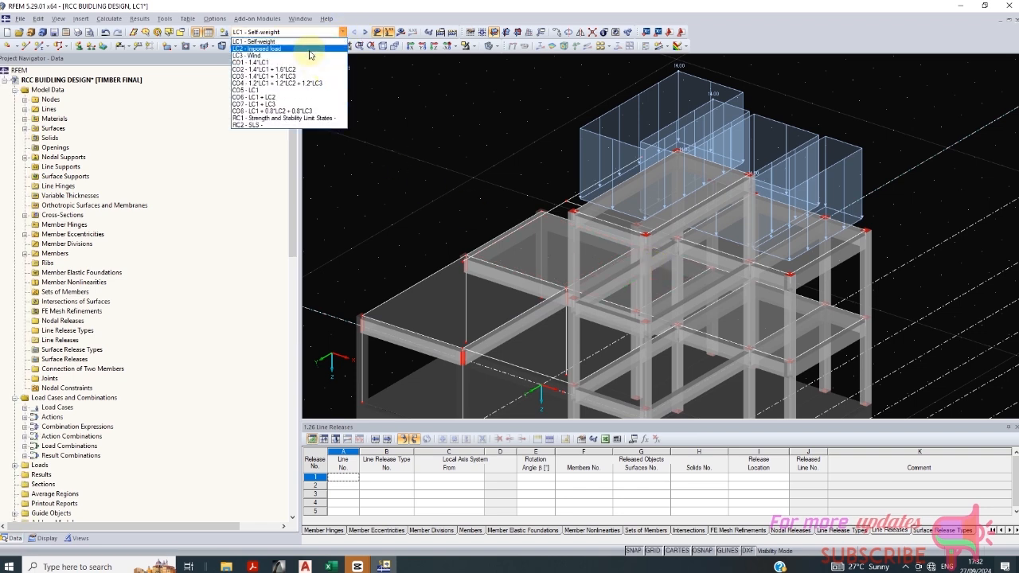
{"action": "left_click", "coordinate": [309, 51]}
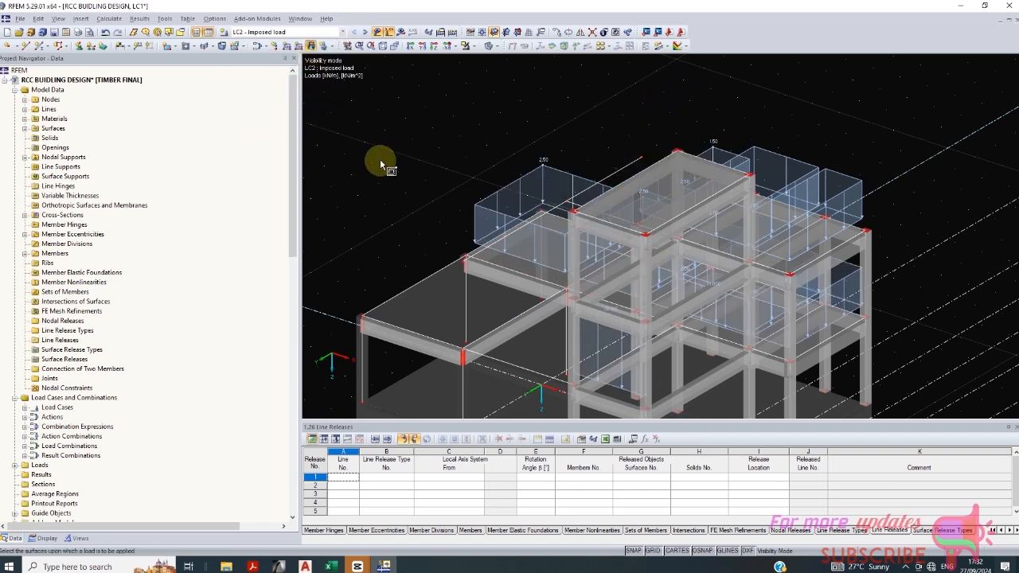
{"action": "left_click", "coordinate": [643, 207]}
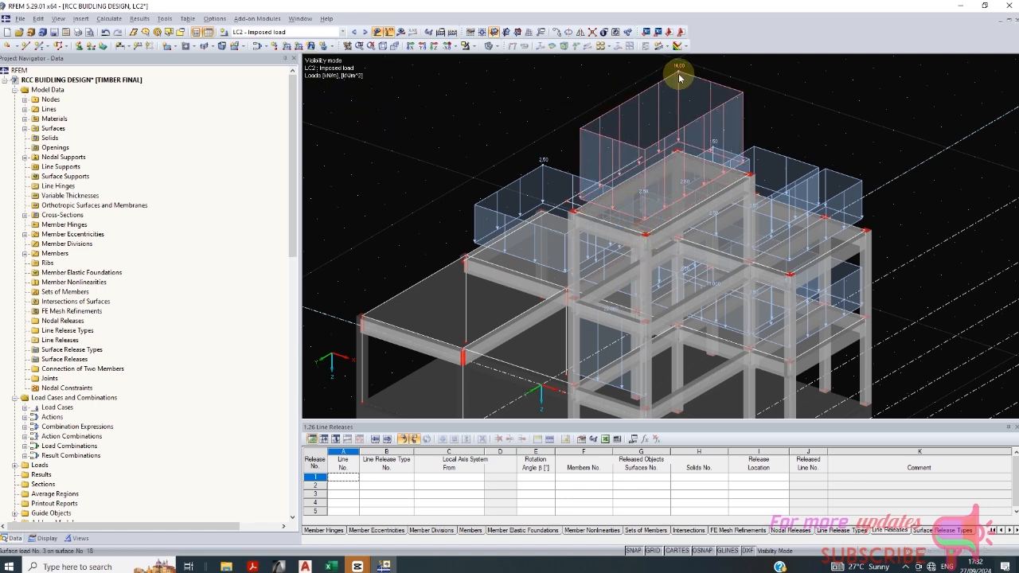
{"action": "double_click", "coordinate": [635, 146]}
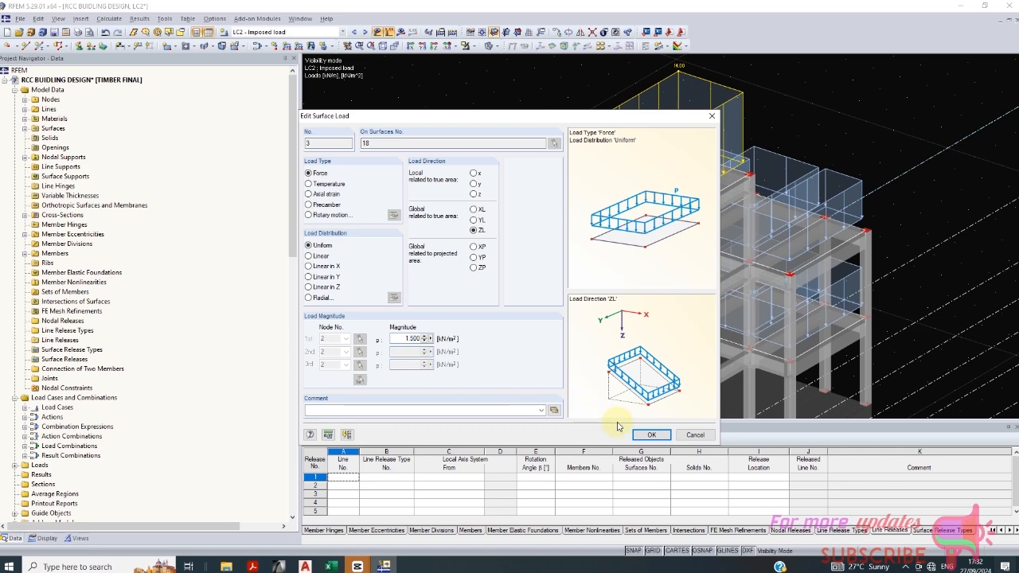
{"action": "left_click", "coordinate": [648, 434]}
{"action": "scroll", "coordinate": [485, 143], "scroll_direction": "down", "scroll_amount": 3}
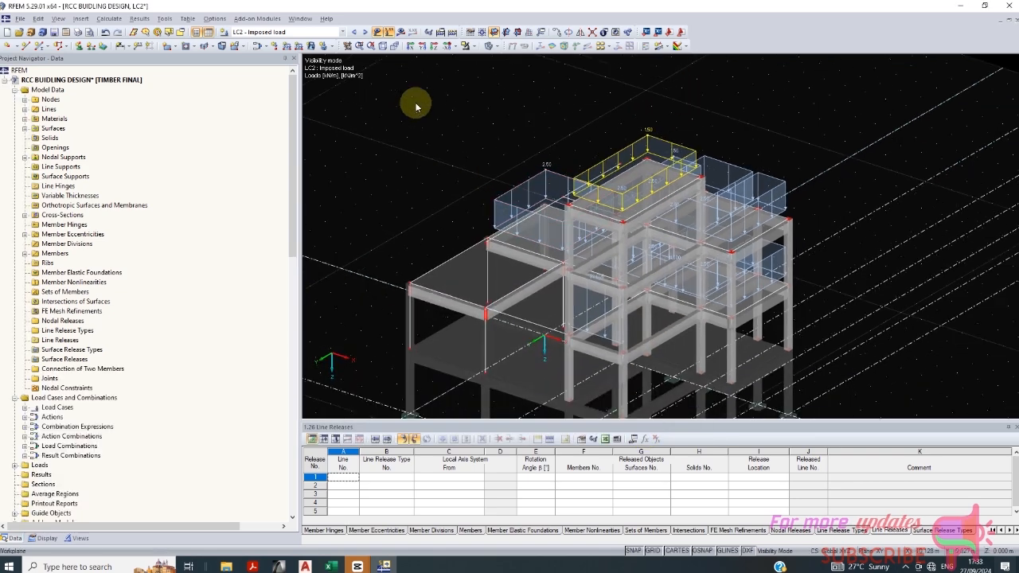
Step: Switch back to LC1 - Self-weight and cancel the visibility mode to show the whole building
{"action": "left_click", "coordinate": [343, 32]}
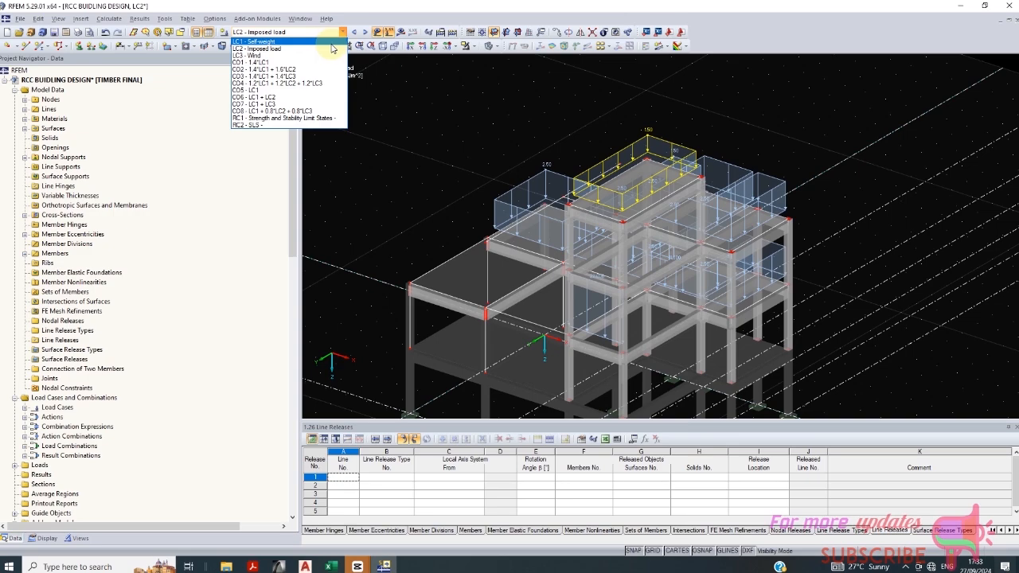
{"action": "left_click", "coordinate": [331, 42]}
{"action": "middle_click_drag", "start_coordinate": [610, 291], "coordinate": [515, 180], "text": "ctrl"}
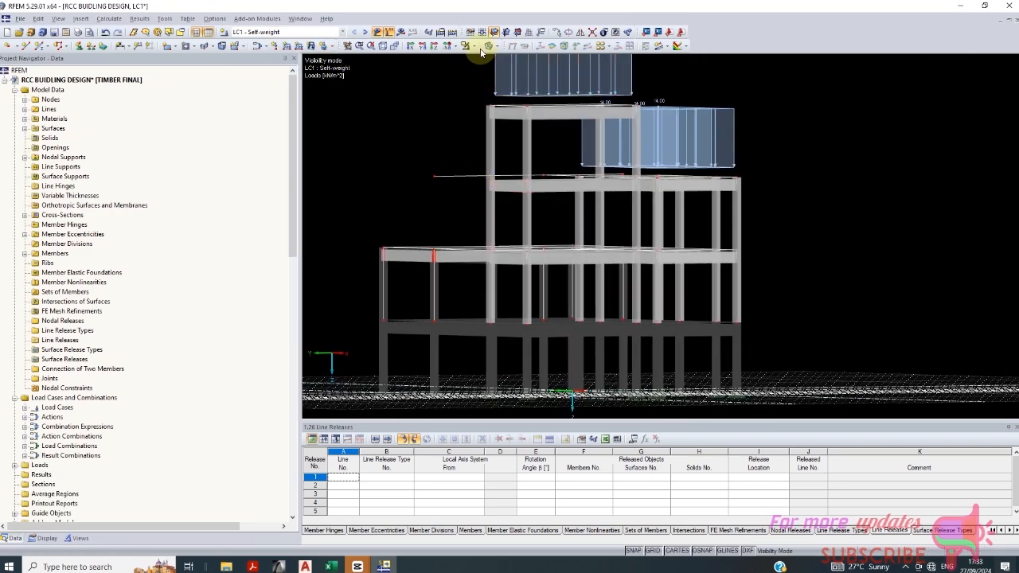
{"action": "left_click", "coordinate": [476, 47]}
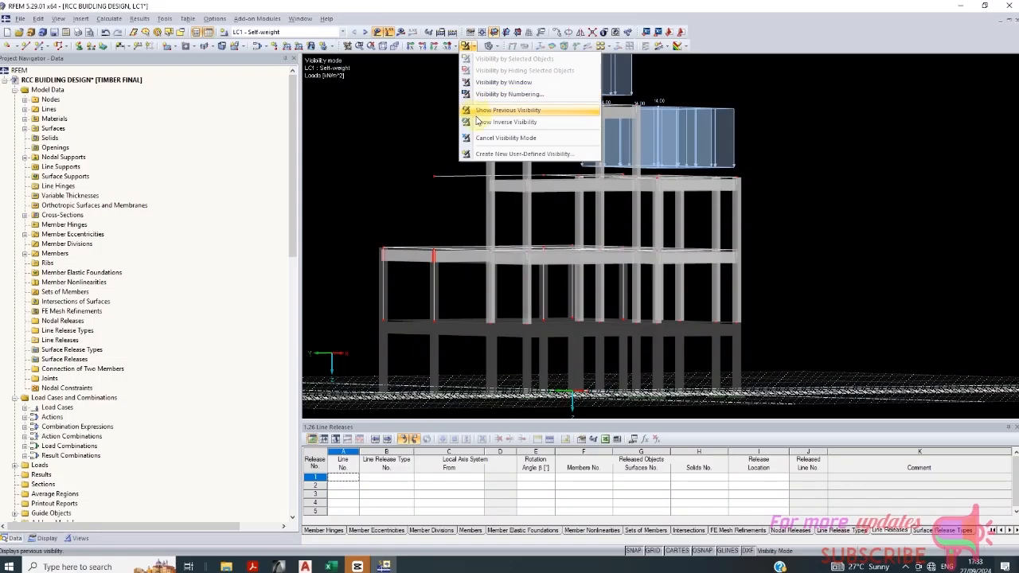
{"action": "left_click", "coordinate": [497, 137]}
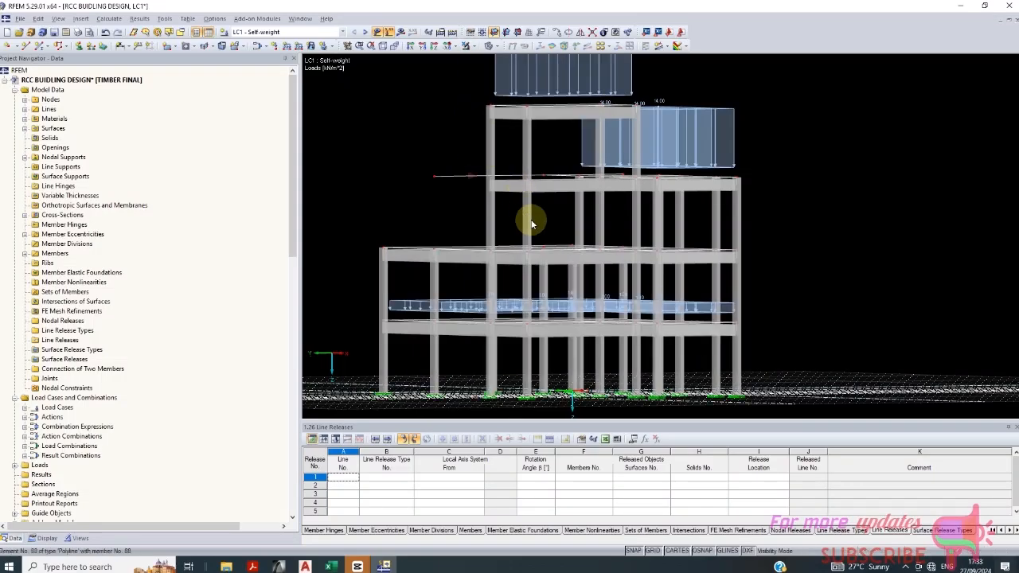
Step: Apply a uniform 1 kN/m² surface load in the ZL direction to the first-floor slabs in LC1 - Self-weight
{"action": "scroll", "coordinate": [529, 239], "scroll_direction": "down", "scroll_amount": 1}
{"action": "middle_click_drag", "start_coordinate": [532, 269], "coordinate": [682, 278], "text": "ctrl"}
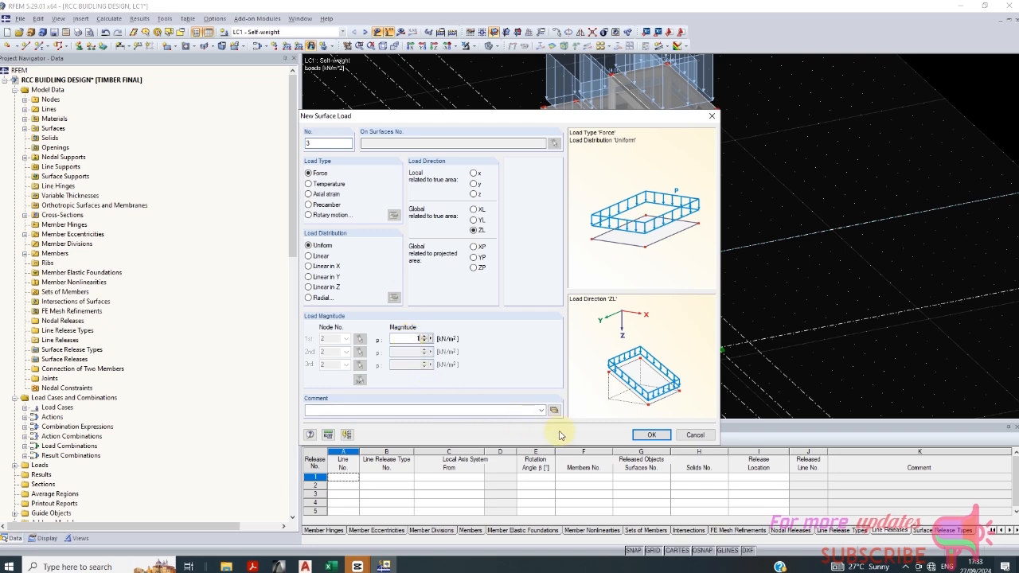
{"action": "left_click", "coordinate": [651, 436]}
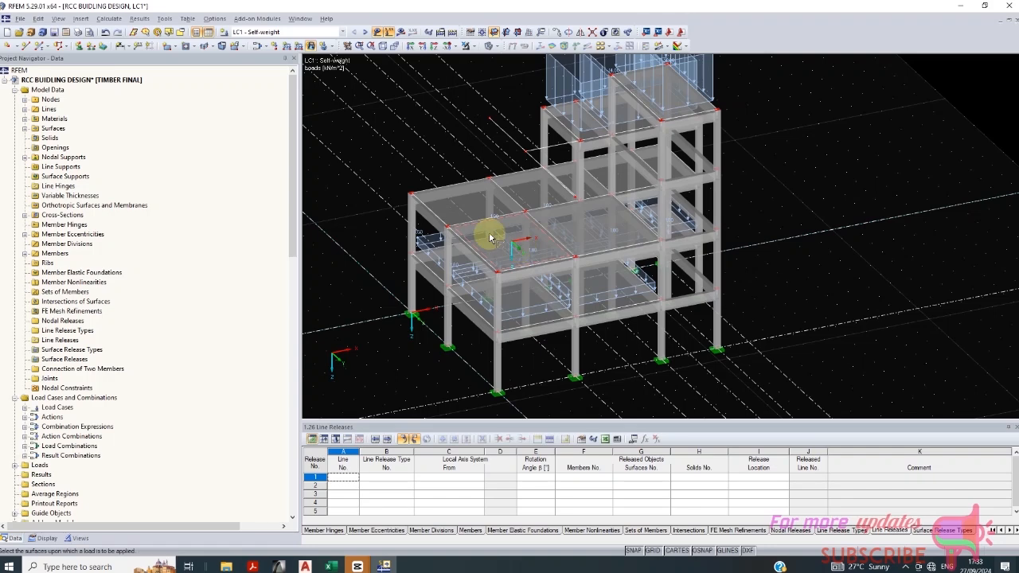
{"action": "left_click", "coordinate": [519, 191]}
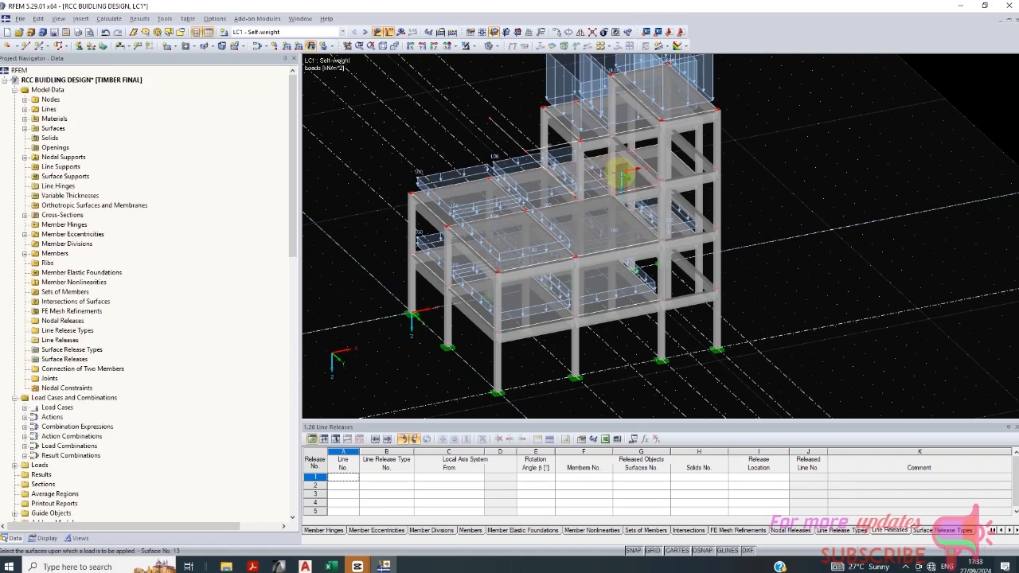
{"action": "left_click", "coordinate": [621, 176]}
{"action": "left_click", "coordinate": [633, 213]}
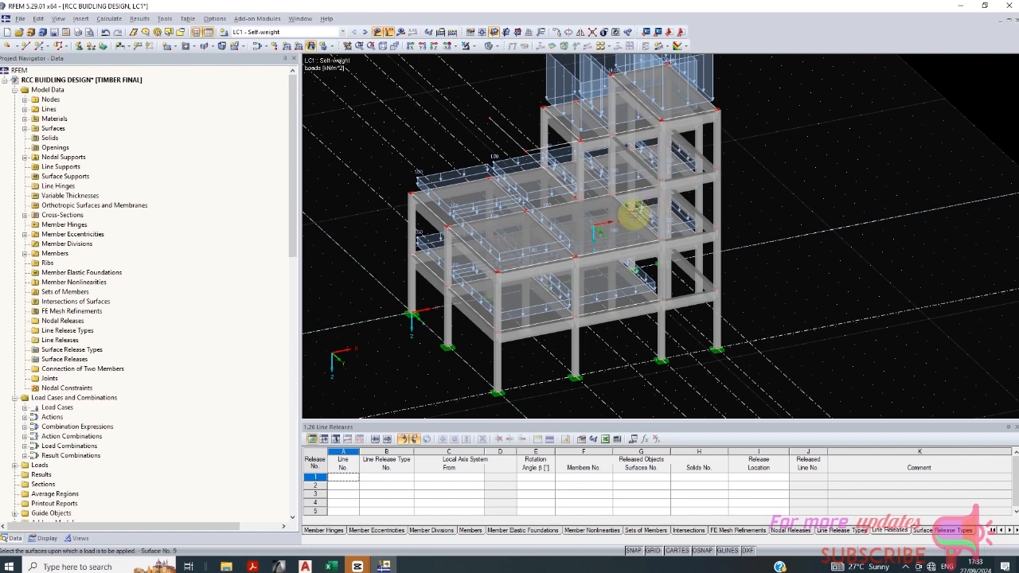
{"action": "left_click", "coordinate": [615, 228]}
{"action": "right_click", "coordinate": [792, 257]}
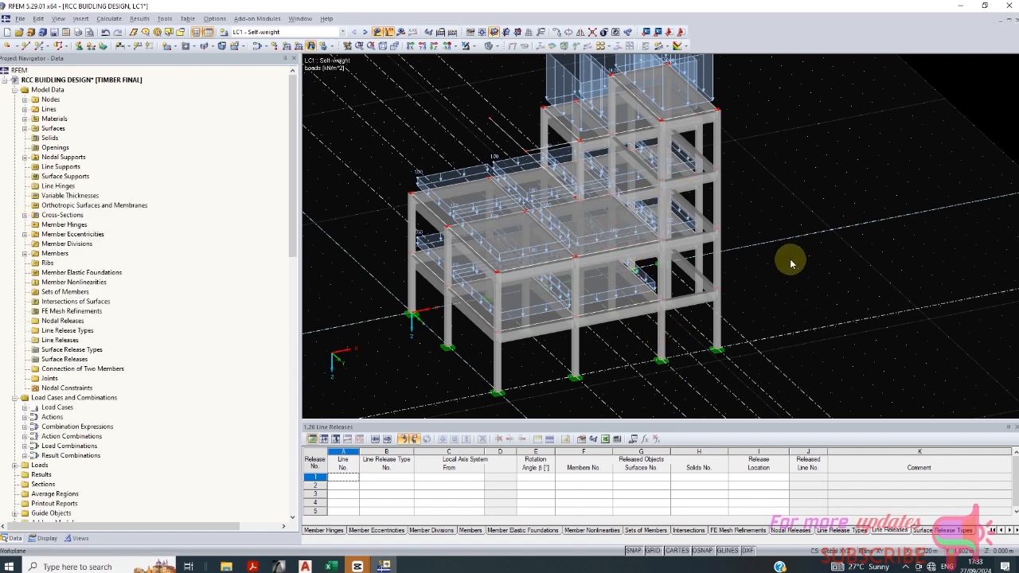
Step: Switch to LC2 - Imposed load and copy the six columns at the building's lower end up one storey with dz -2.850 m
{"action": "left_click", "coordinate": [342, 32]}
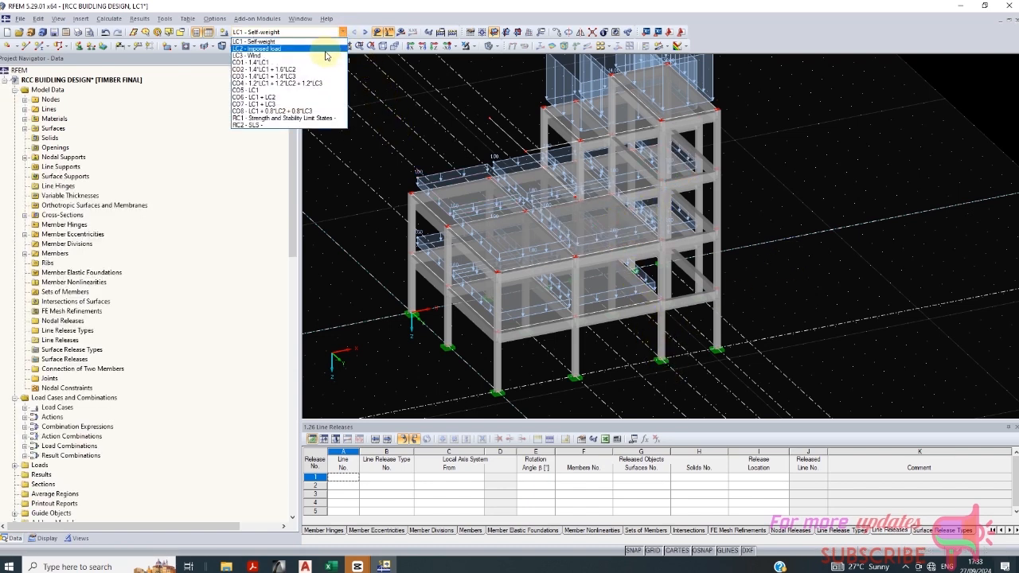
{"action": "left_click", "coordinate": [271, 51]}
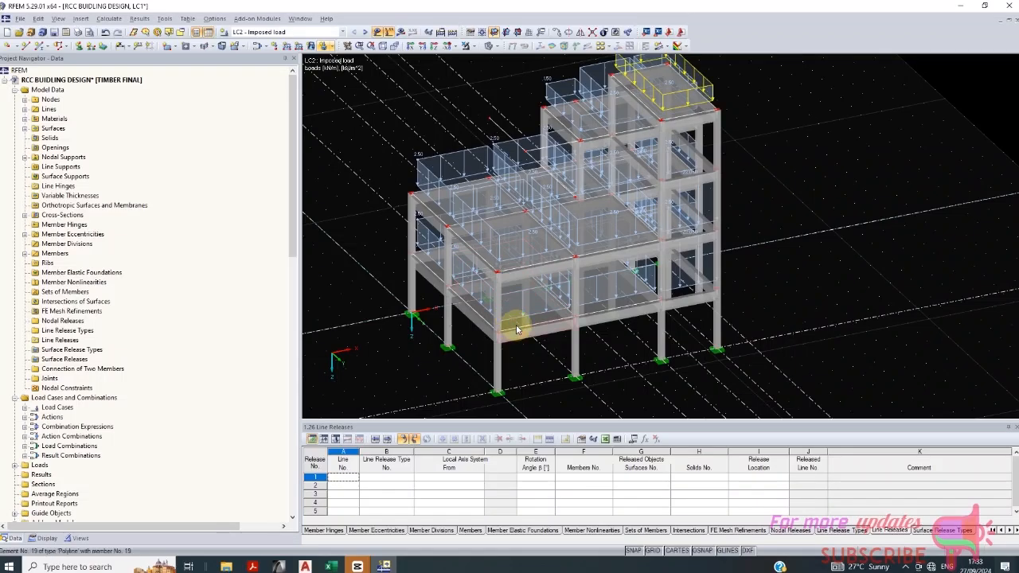
{"action": "middle_click_drag", "start_coordinate": [515, 328], "coordinate": [363, 285], "text": "ctrl"}
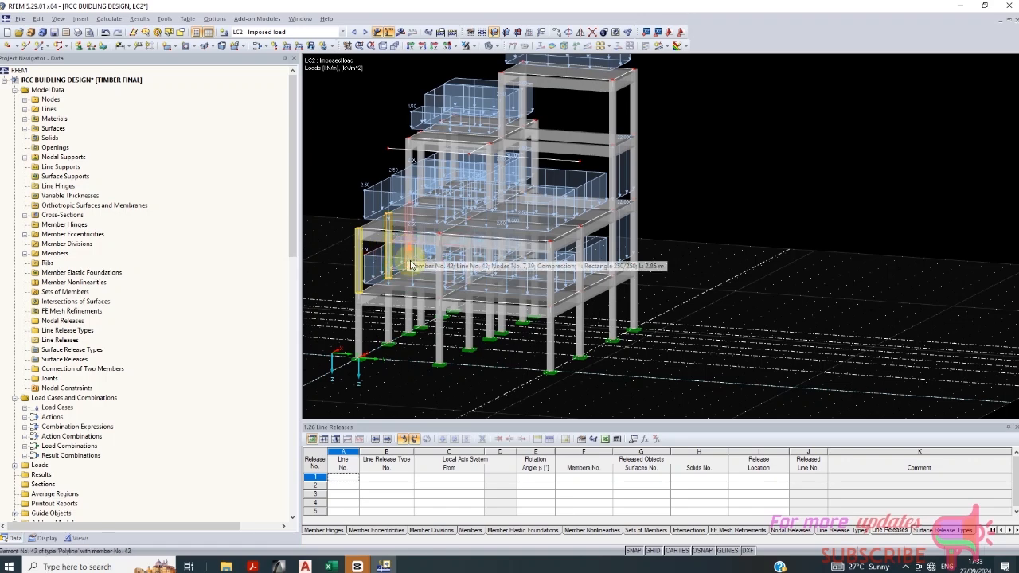
{"action": "left_click", "coordinate": [460, 283], "text": "ctrl"}
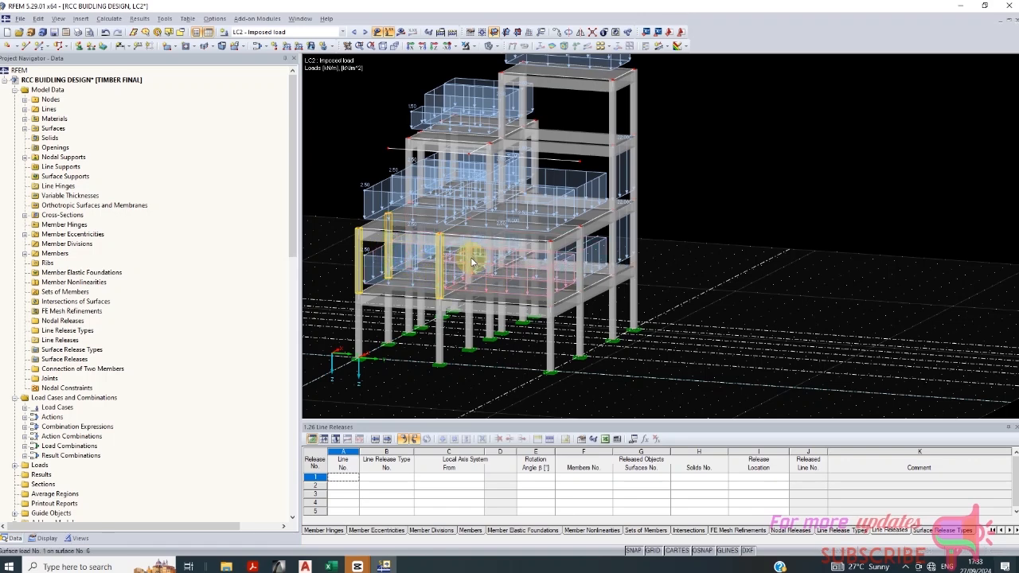
{"action": "left_click", "coordinate": [470, 261], "text": "ctrl"}
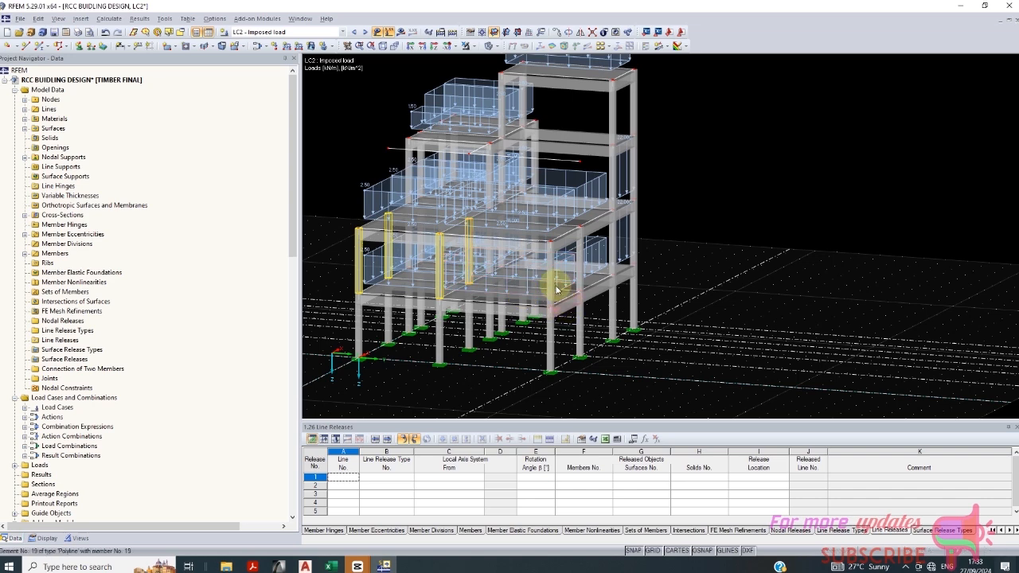
{"action": "left_click", "coordinate": [549, 281], "text": "ctrl"}
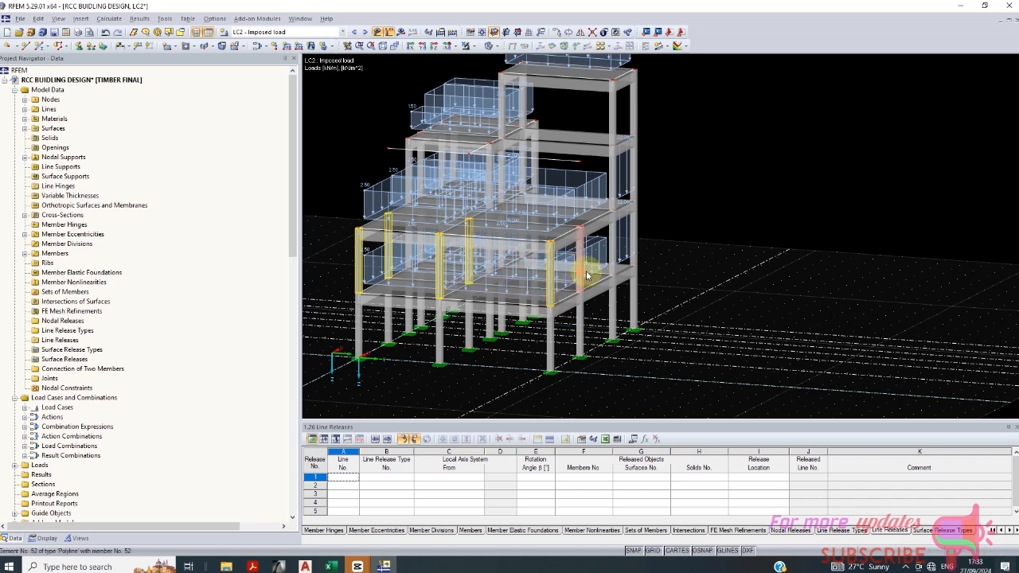
{"action": "left_click", "coordinate": [585, 290], "text": "ctrl"}
{"action": "scroll", "coordinate": [615, 271], "scroll_direction": "up", "scroll_amount": 1}
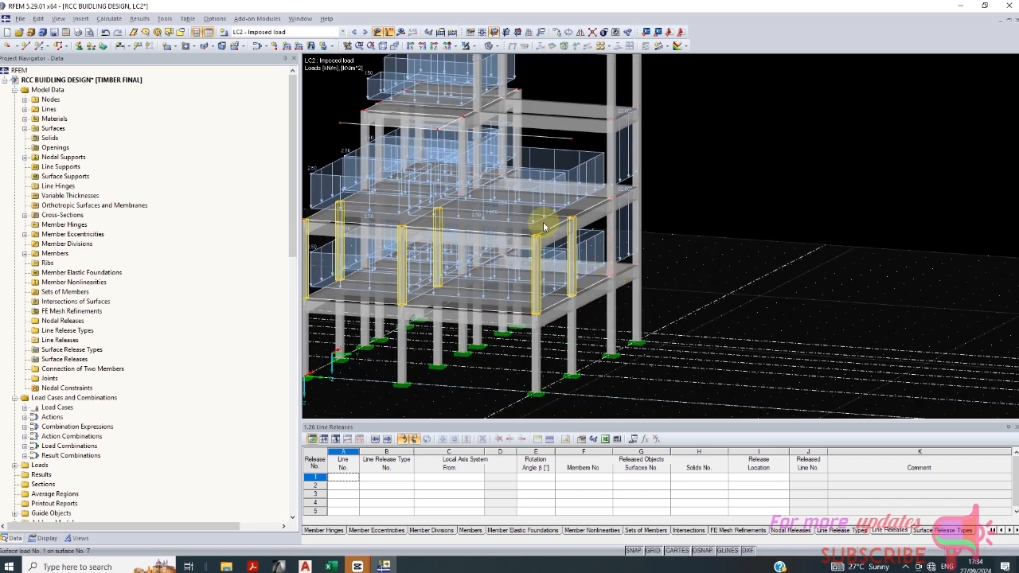
{"action": "scroll", "coordinate": [544, 223], "scroll_direction": "down", "scroll_amount": 1}
{"action": "left_click", "coordinate": [38, 19]}
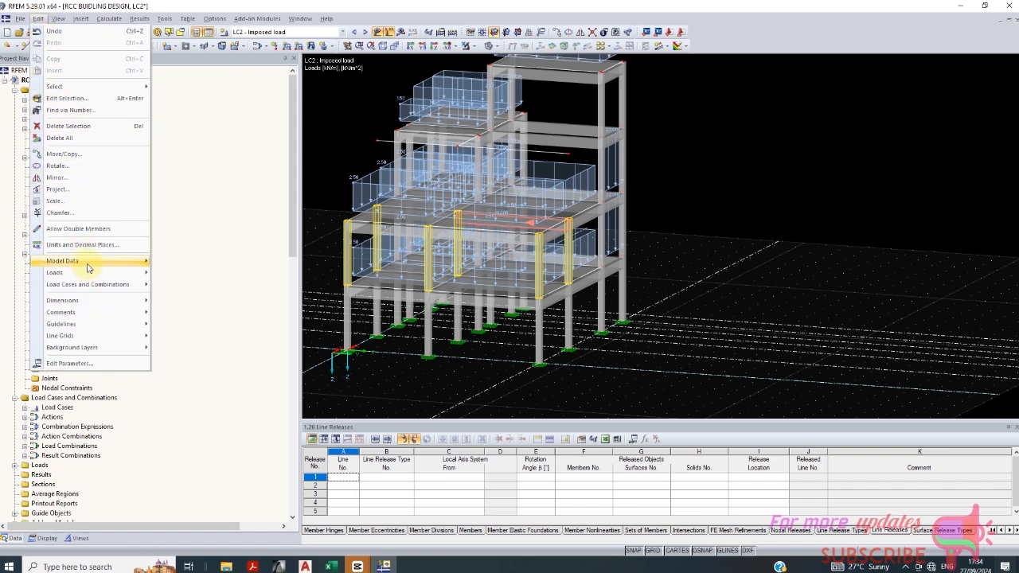
{"action": "left_click", "coordinate": [64, 153]}
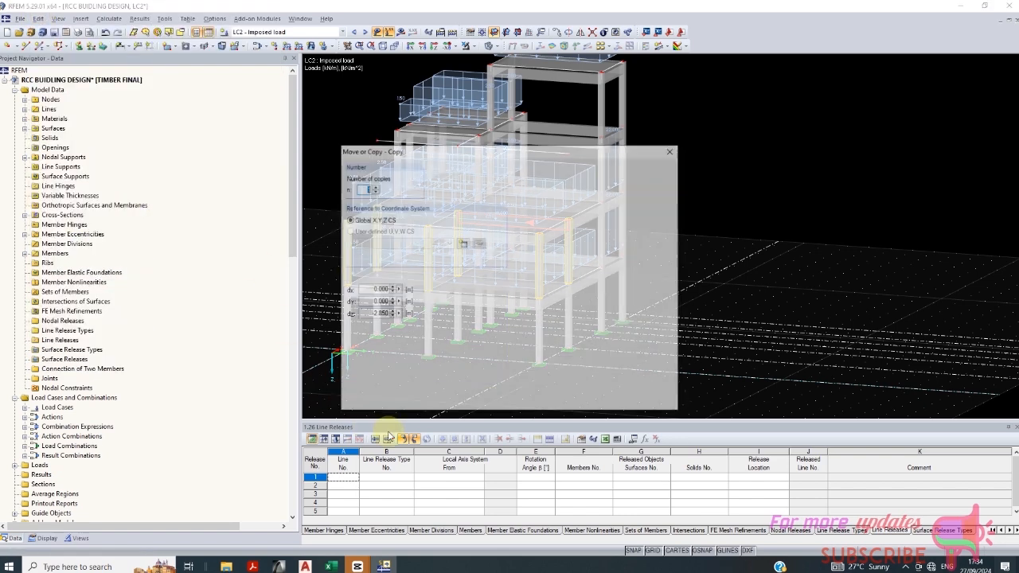
{"action": "left_click", "coordinate": [614, 403]}
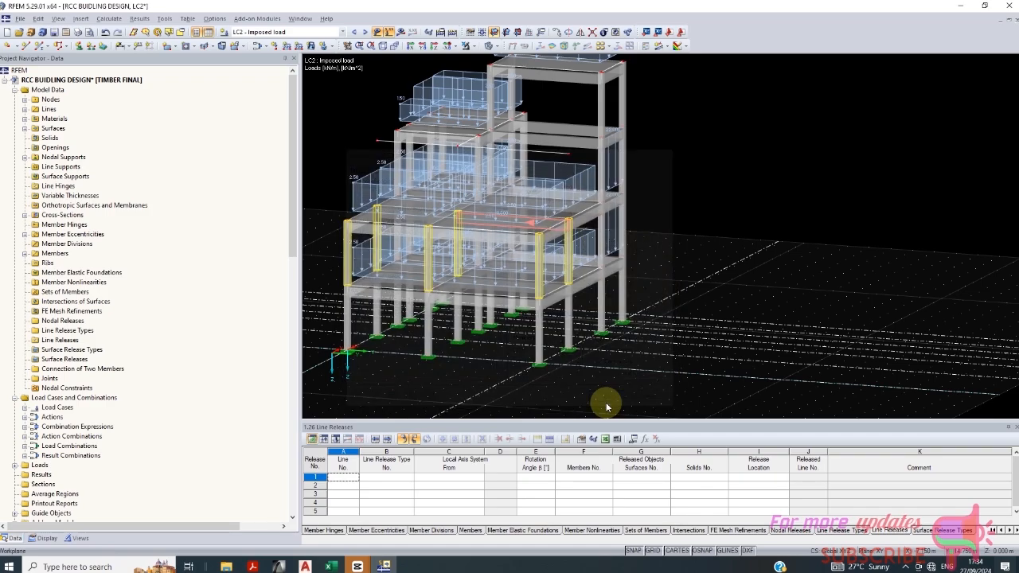
Step: Select and delete the stray lines running between the tops of the newly copied columns
{"action": "middle_click_drag", "start_coordinate": [685, 338], "coordinate": [549, 374], "text": "ctrl"}
{"action": "scroll", "coordinate": [508, 137], "scroll_direction": "up", "scroll_amount": 5}
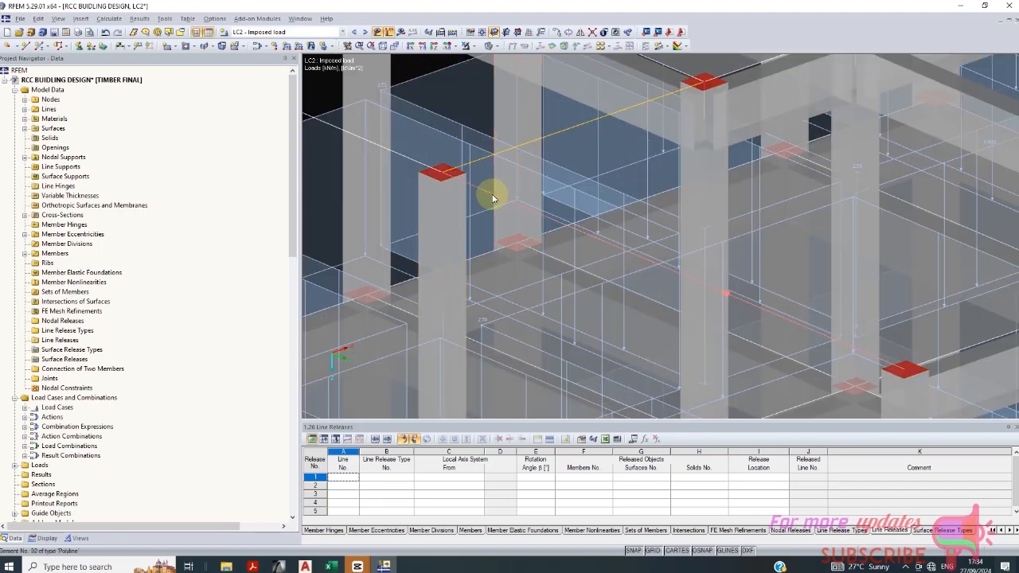
{"action": "scroll", "coordinate": [391, 158], "scroll_direction": "down", "scroll_amount": 3}
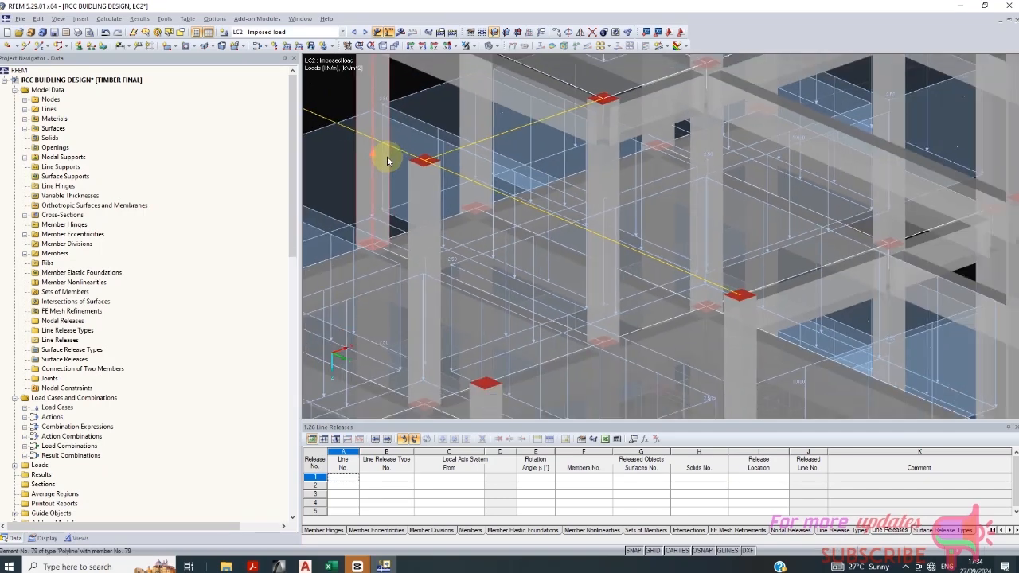
{"action": "scroll", "coordinate": [399, 178], "scroll_direction": "down", "scroll_amount": 2}
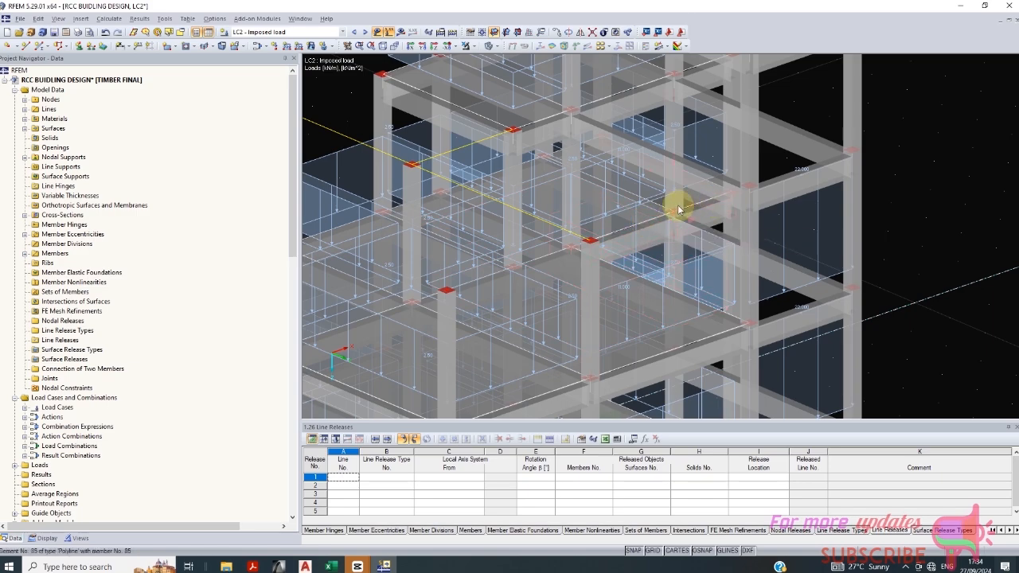
{"action": "scroll", "coordinate": [678, 210], "scroll_direction": "down", "scroll_amount": 2}
{"action": "middle_click_drag", "start_coordinate": [667, 223], "coordinate": [482, 228], "text": "ctrl"}
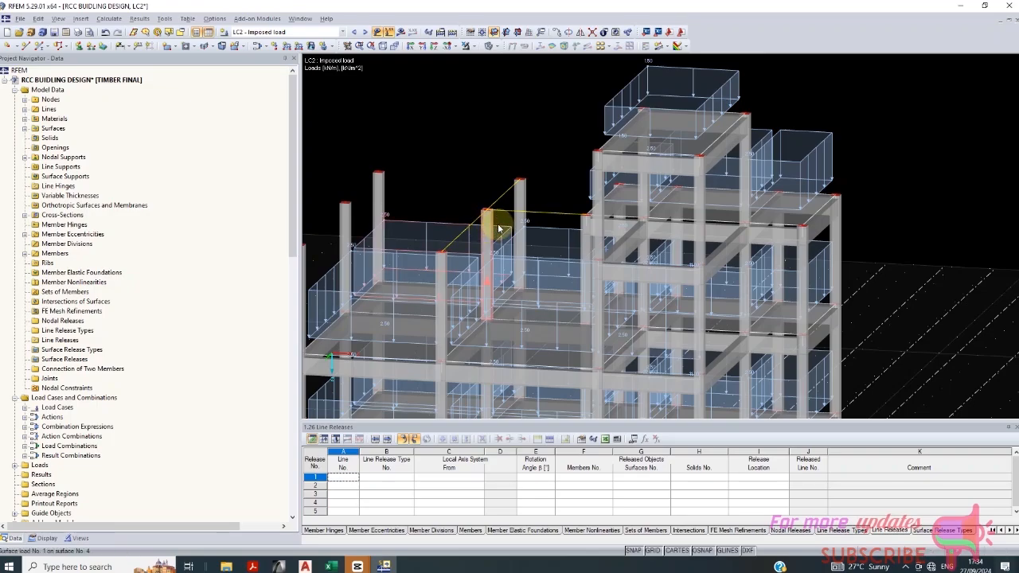
{"action": "scroll", "coordinate": [530, 221], "scroll_direction": "down", "scroll_amount": 4}
{"action": "middle_click_drag", "start_coordinate": [661, 278], "coordinate": [812, 243], "text": "ctrl"}
{"action": "scroll", "coordinate": [496, 216], "scroll_direction": "up", "scroll_amount": 4}
{"action": "scroll", "coordinate": [658, 245], "scroll_direction": "down", "scroll_amount": 4}
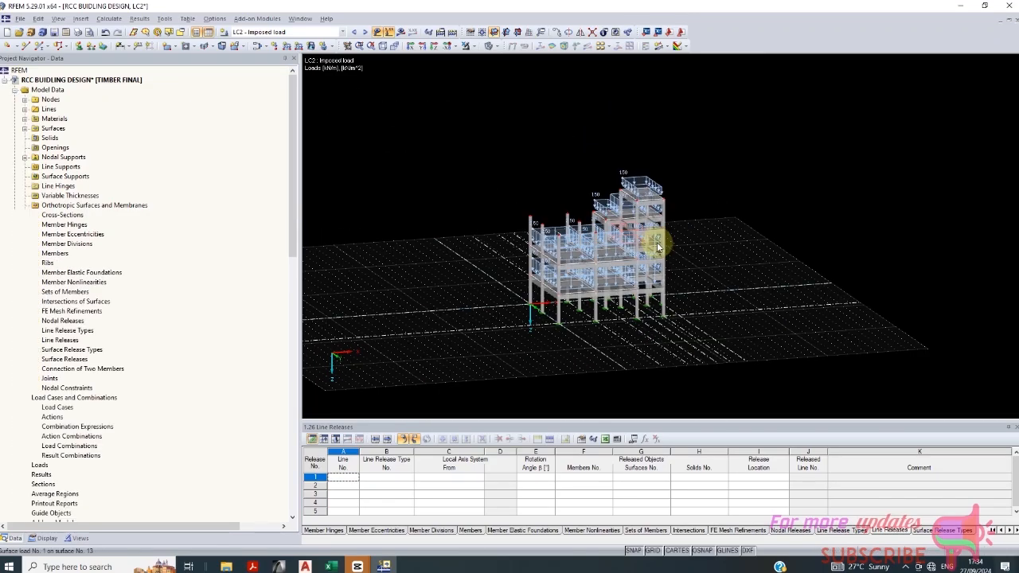
{"action": "scroll", "coordinate": [542, 228], "scroll_direction": "up", "scroll_amount": 5}
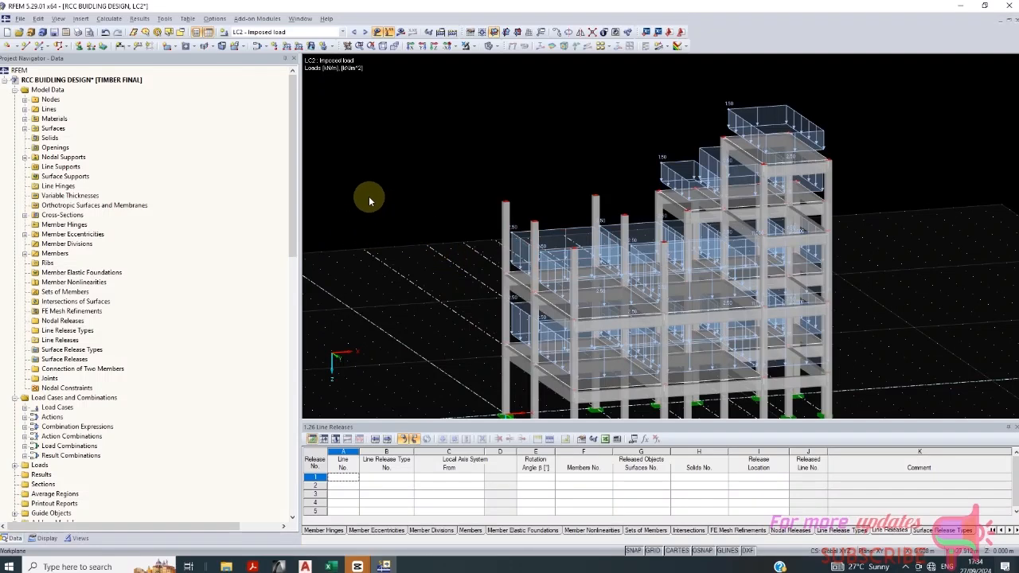
Step: Set up a single-slope triangular 2D truss with column-top nodes 49 and 75 as its lower left and right outer nodes
{"action": "left_click", "coordinate": [165, 18]}
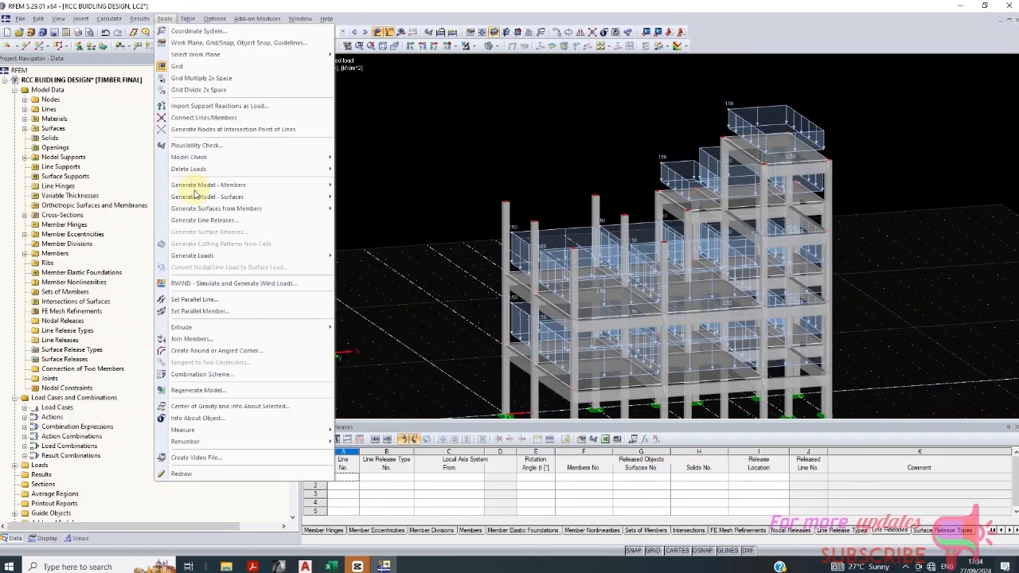
{"action": "mouse_move", "coordinate": [197, 164]}
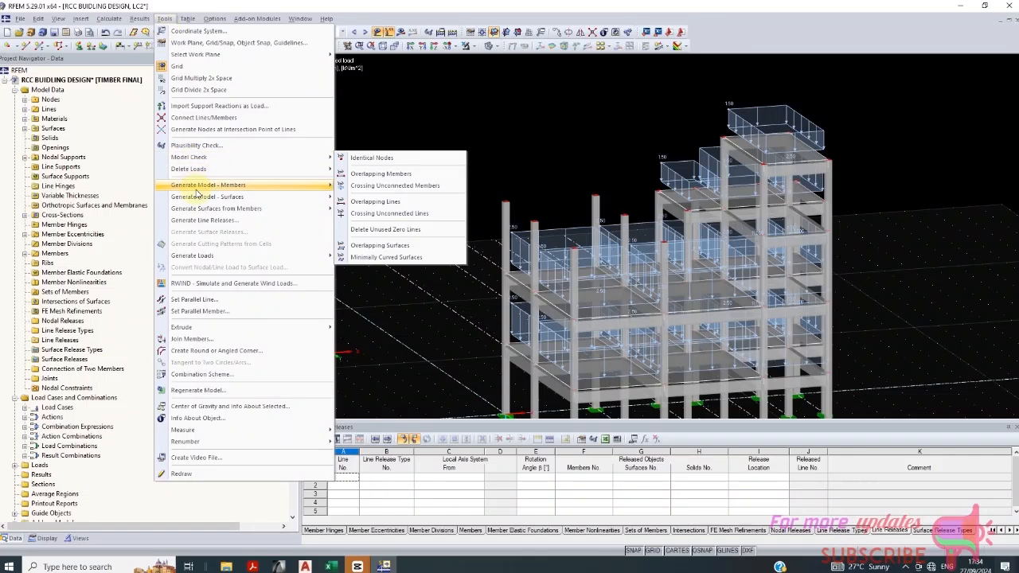
{"action": "mouse_move", "coordinate": [198, 191]}
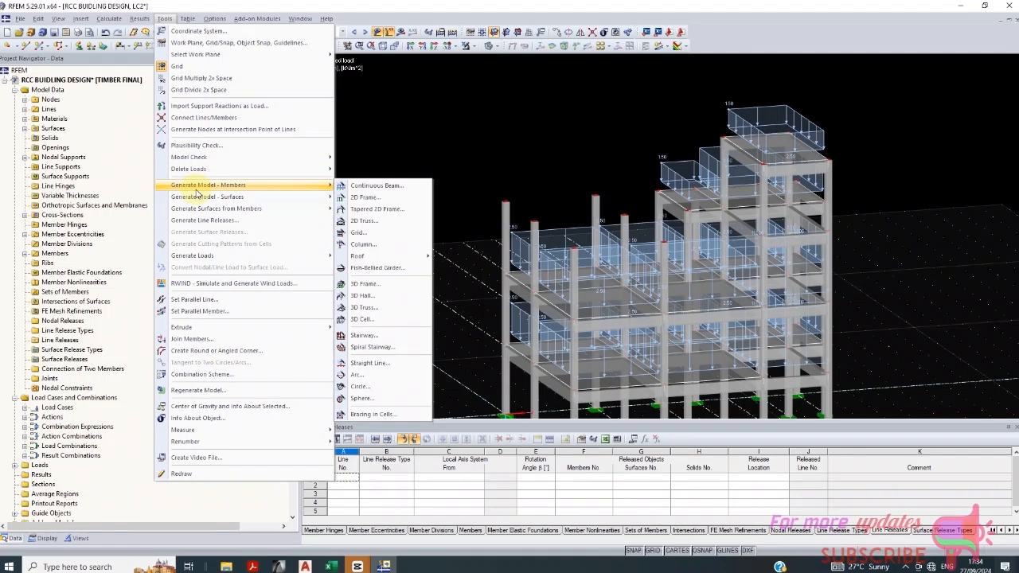
{"action": "left_click", "coordinate": [369, 223]}
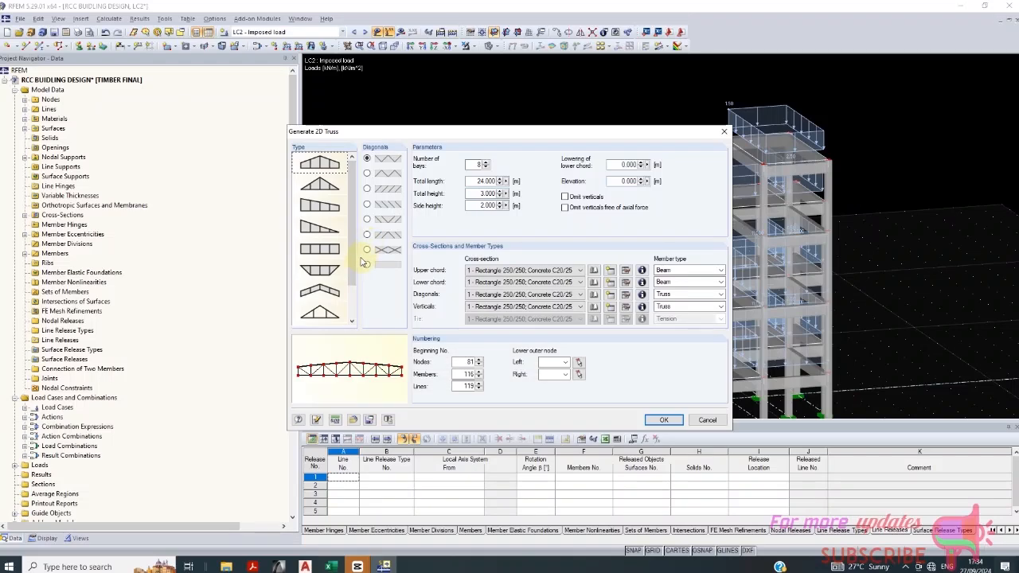
{"action": "left_click", "coordinate": [319, 228]}
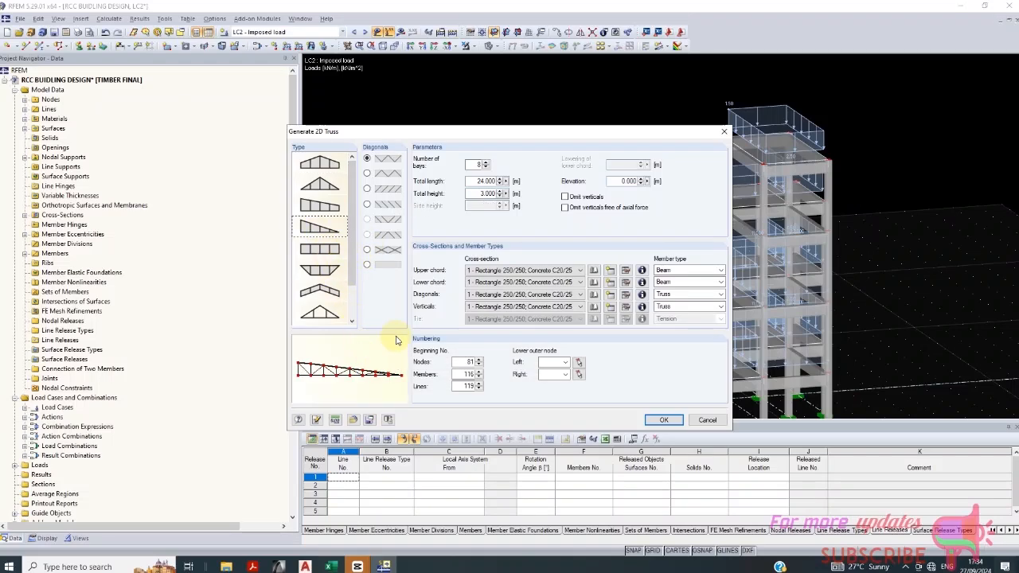
{"action": "left_click", "coordinate": [581, 364]}
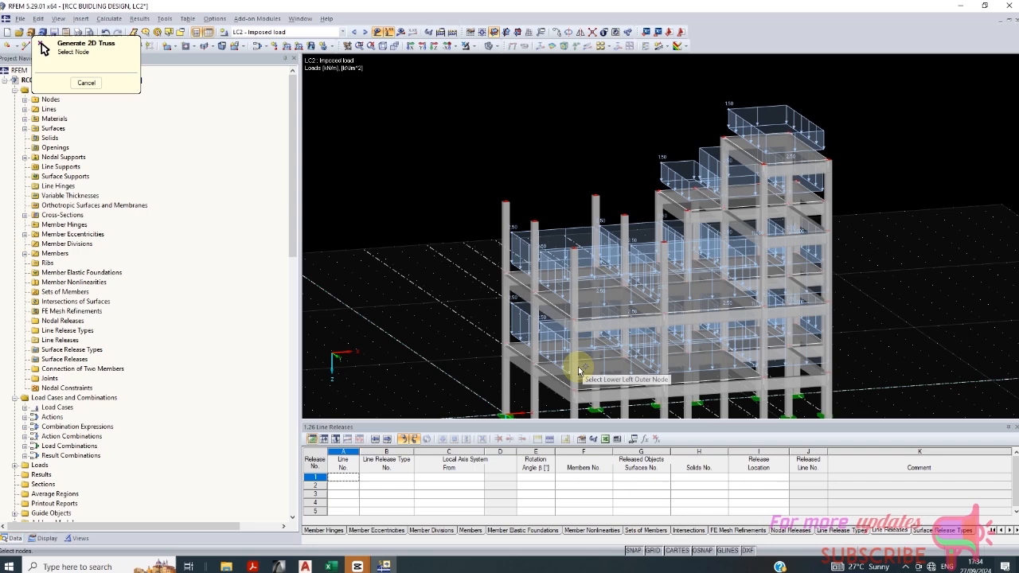
{"action": "left_click", "coordinate": [506, 202]}
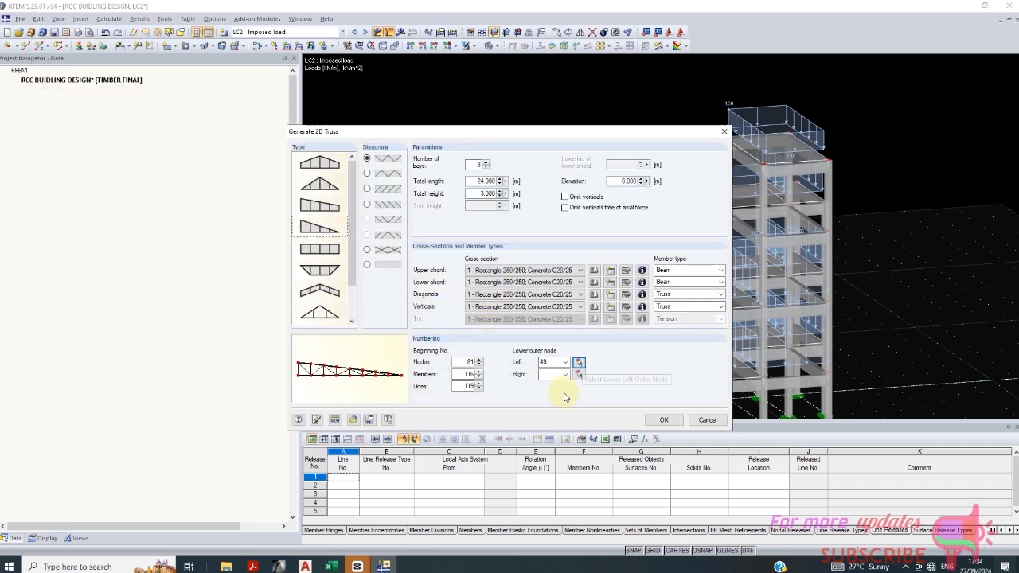
{"action": "left_click", "coordinate": [581, 374]}
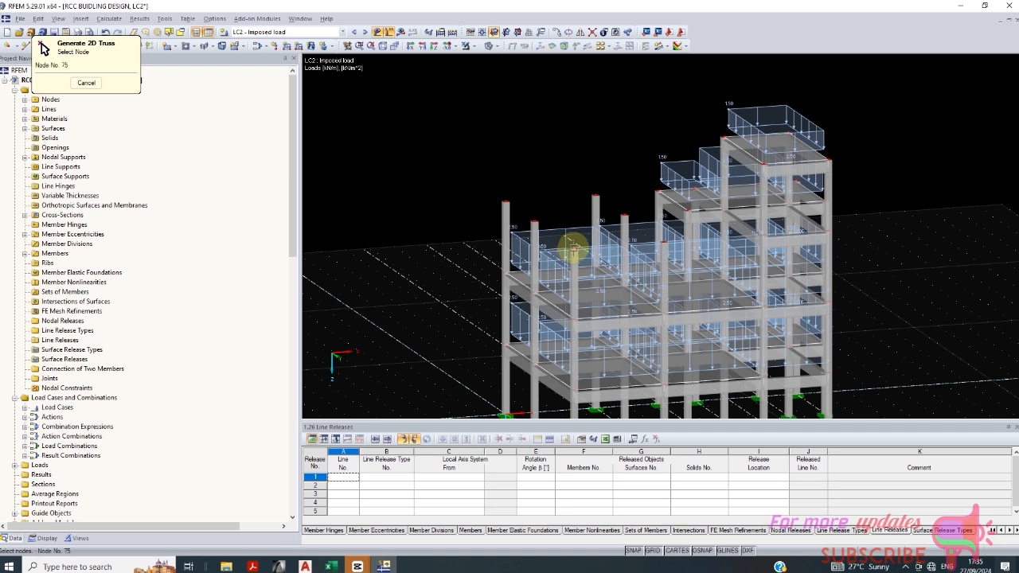
{"action": "left_click", "coordinate": [574, 249]}
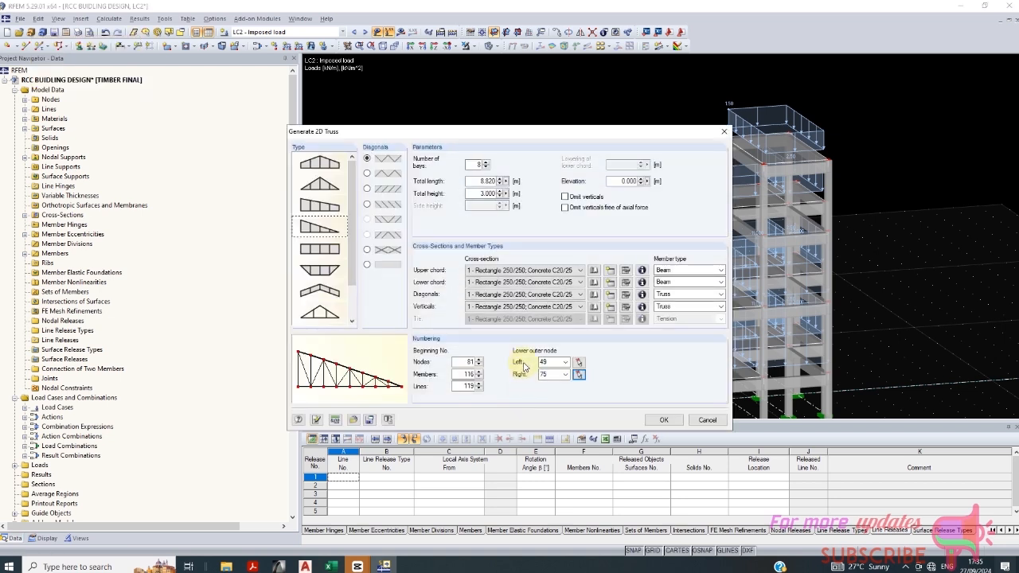
{"action": "left_click", "coordinate": [581, 270]}
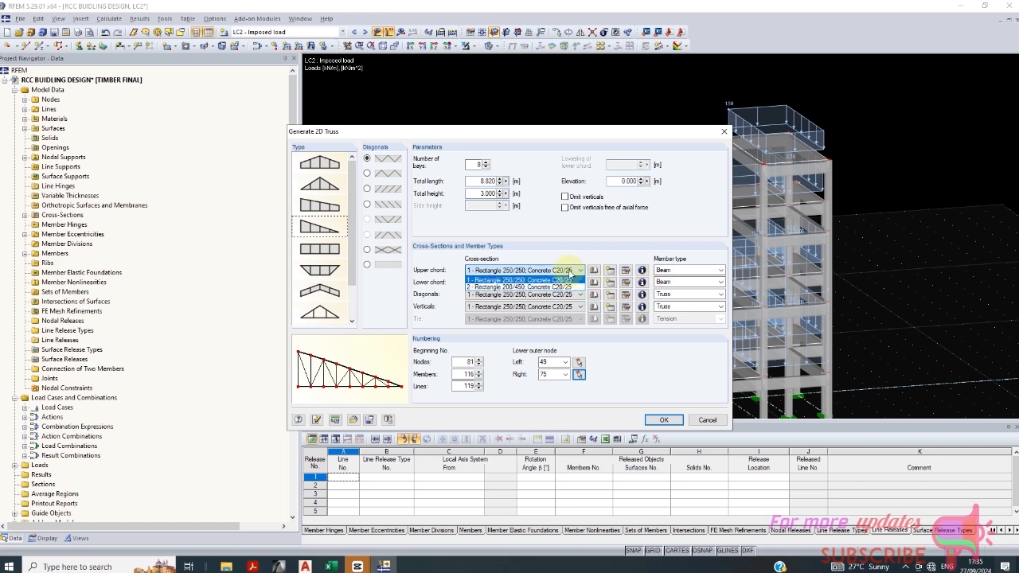
{"action": "left_click", "coordinate": [569, 273]}
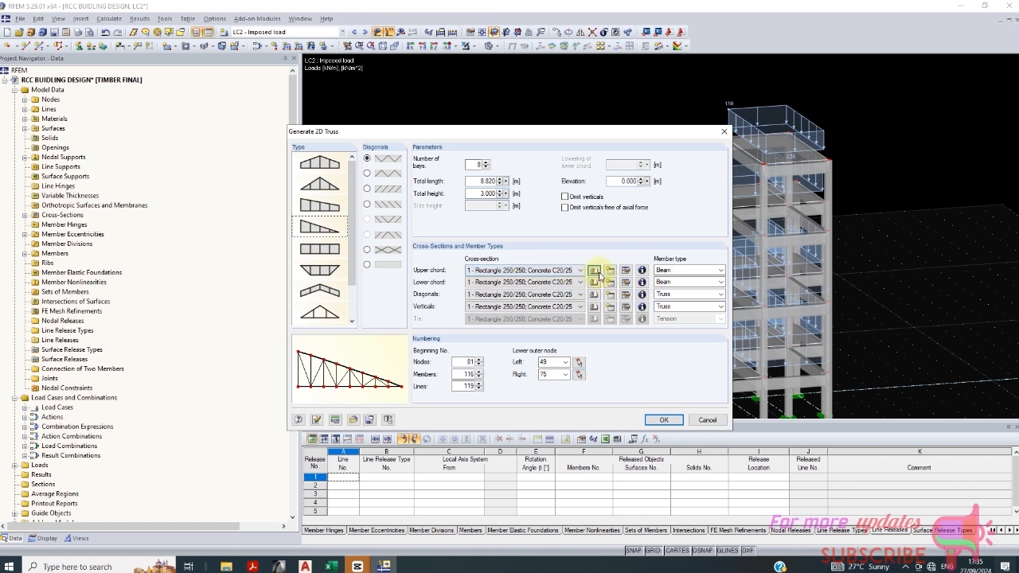
{"action": "left_click", "coordinate": [597, 273]}
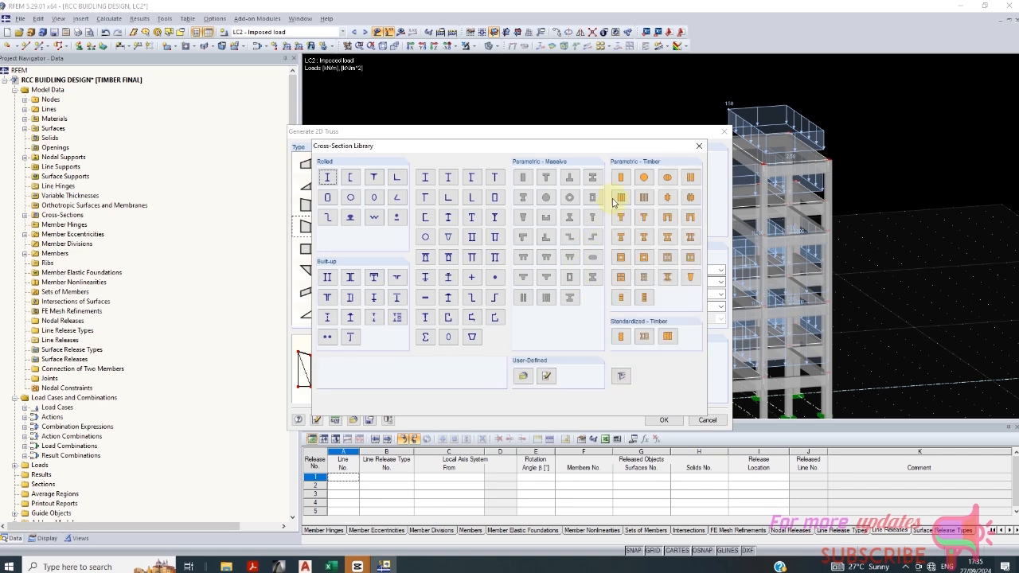
{"action": "key", "text": "Escape"}
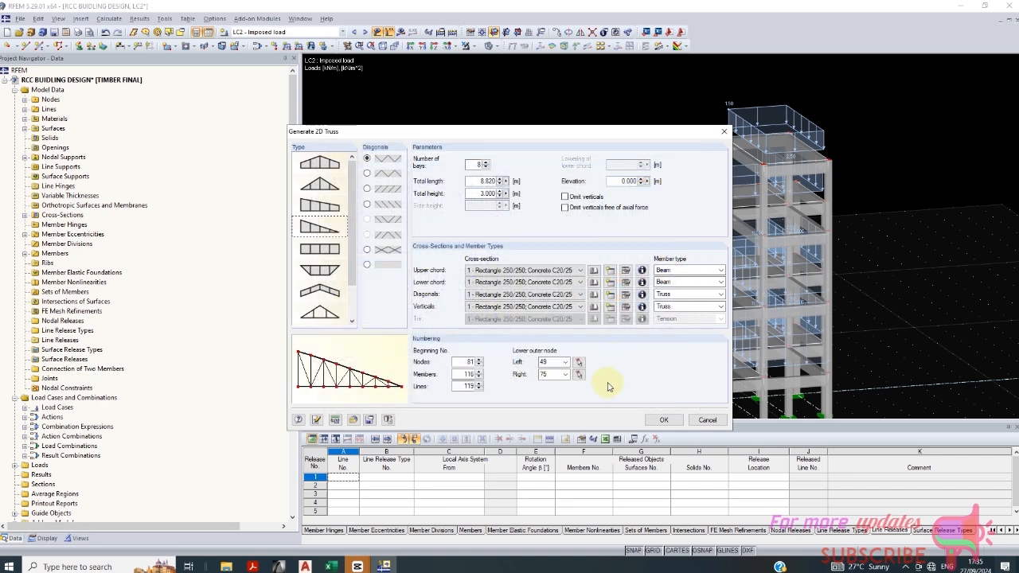
Step: Create a rectangular timber cross-section with b 10 mm and h 20 mm in Alaska Cedar for the truss's upper chord
{"action": "left_click", "coordinate": [575, 334]}
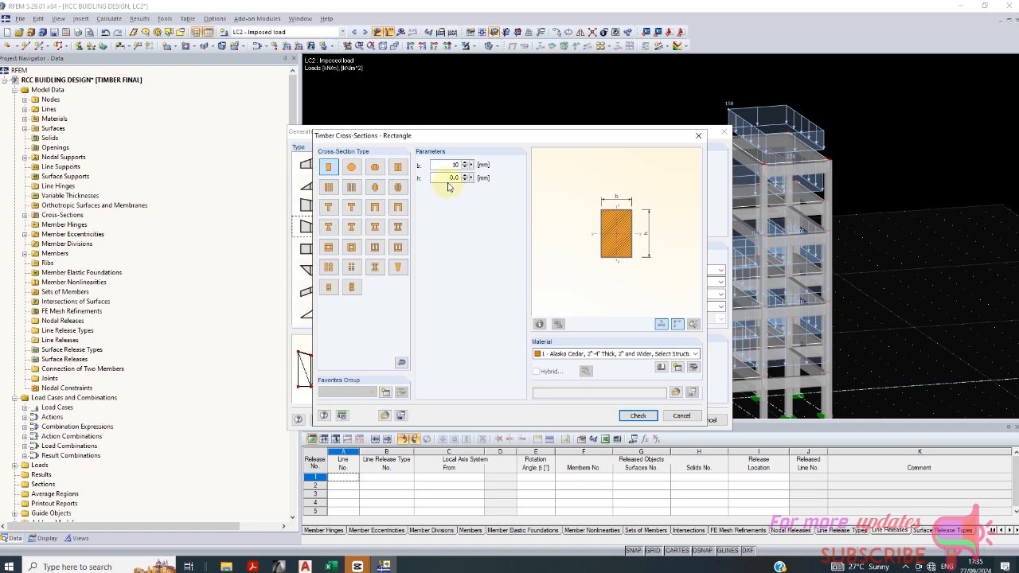
{"action": "type", "text": "2"}
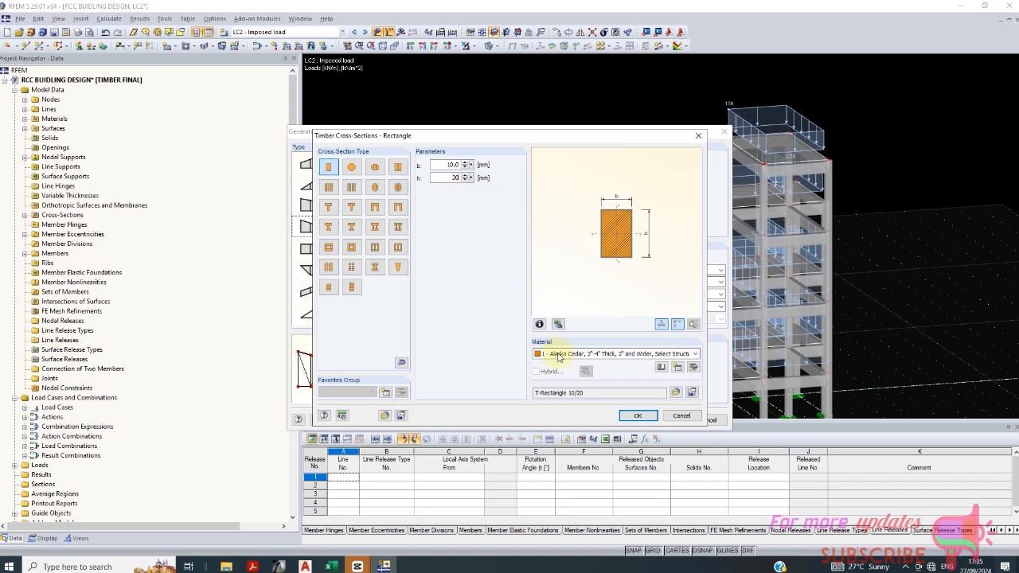
{"action": "left_click", "coordinate": [638, 415]}
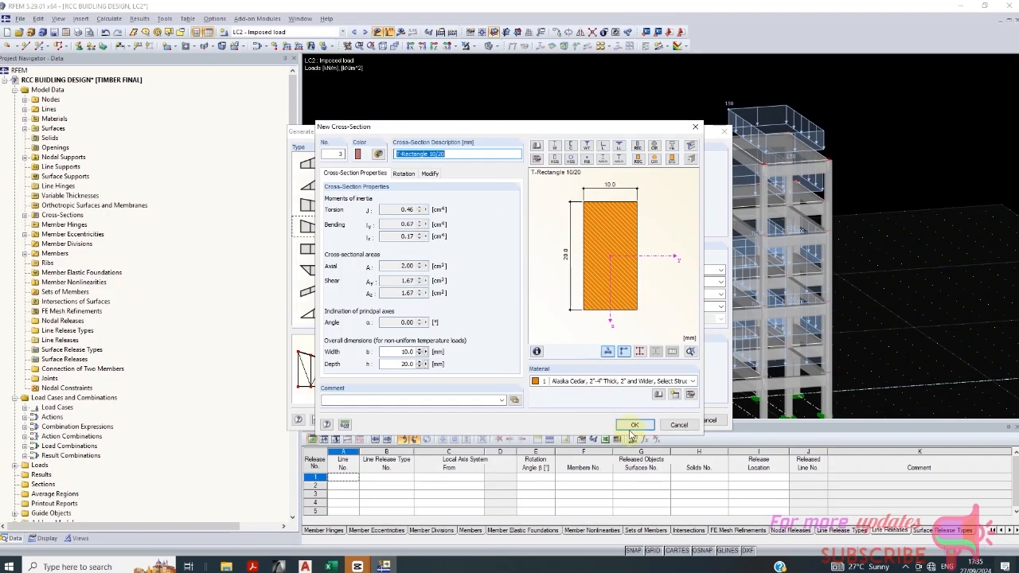
{"action": "left_click", "coordinate": [634, 426]}
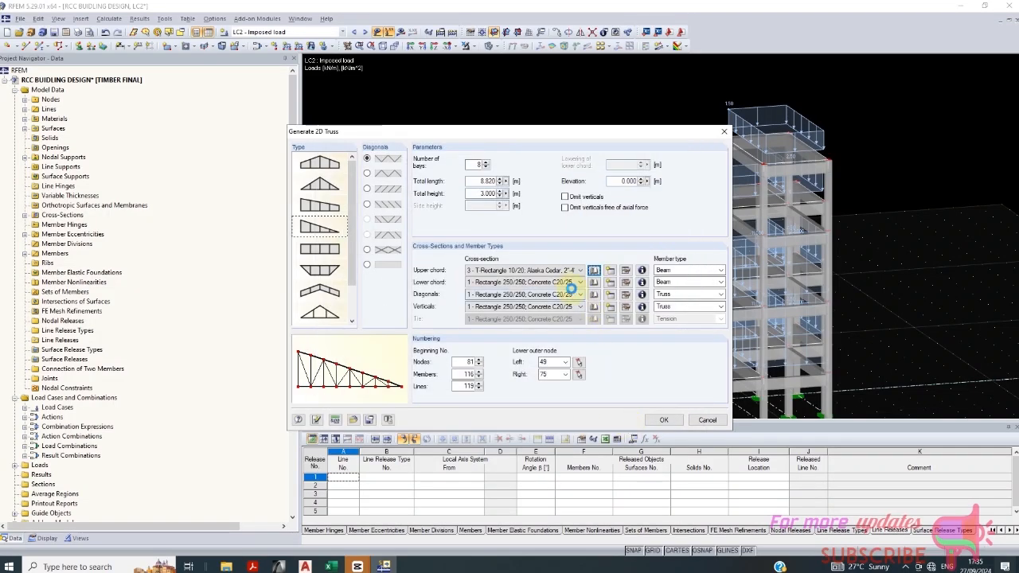
Step: Assign the T-Rectangle 10/20 Alaska Cedar cross-section to the truss's lower chord, diagonals and verticals, and generate the truss
{"action": "left_click", "coordinate": [571, 283]}
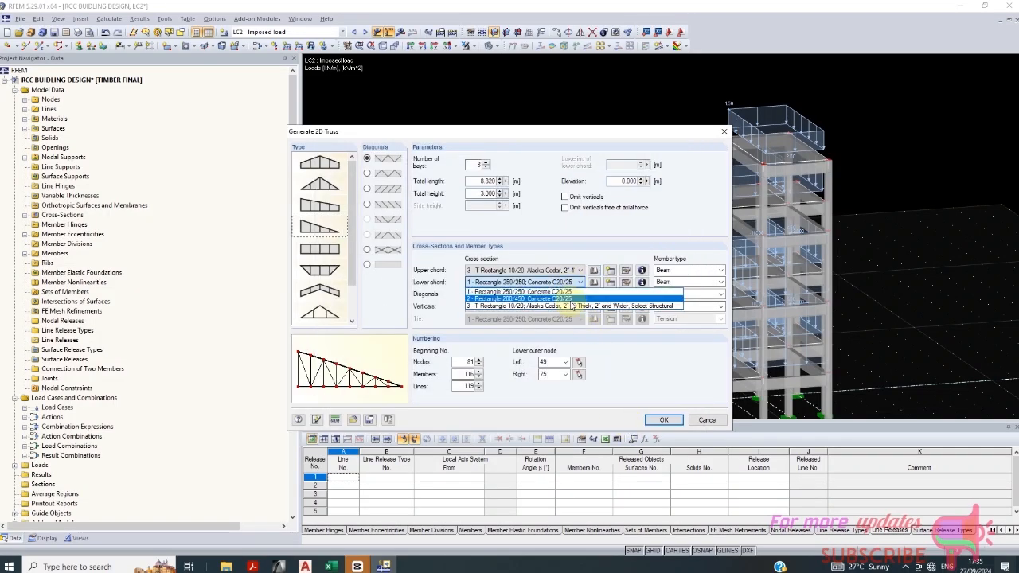
{"action": "left_click", "coordinate": [572, 306]}
{"action": "left_click", "coordinate": [574, 295]}
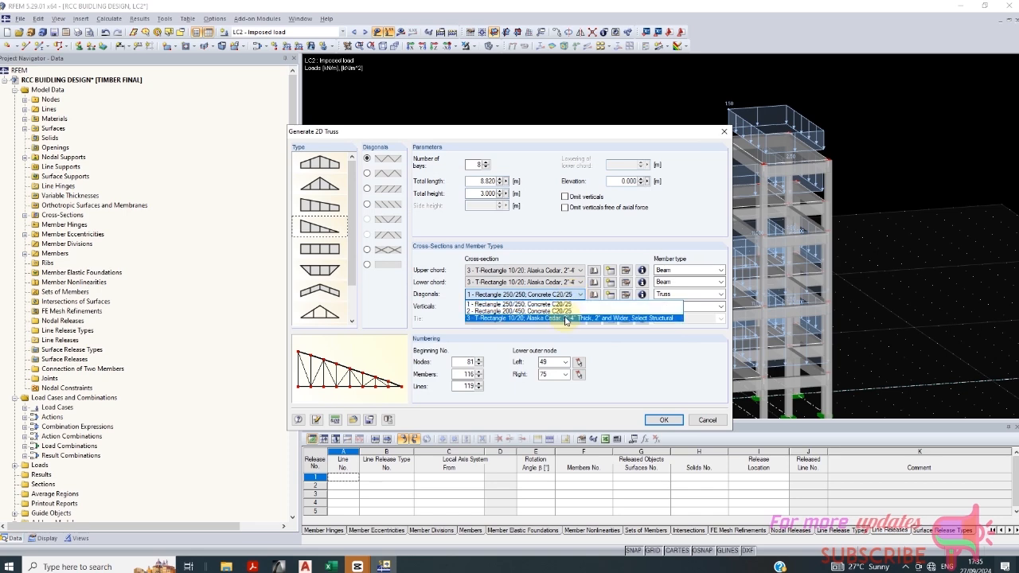
{"action": "left_click", "coordinate": [565, 318]}
{"action": "left_click", "coordinate": [579, 306]}
{"action": "left_click", "coordinate": [567, 329]}
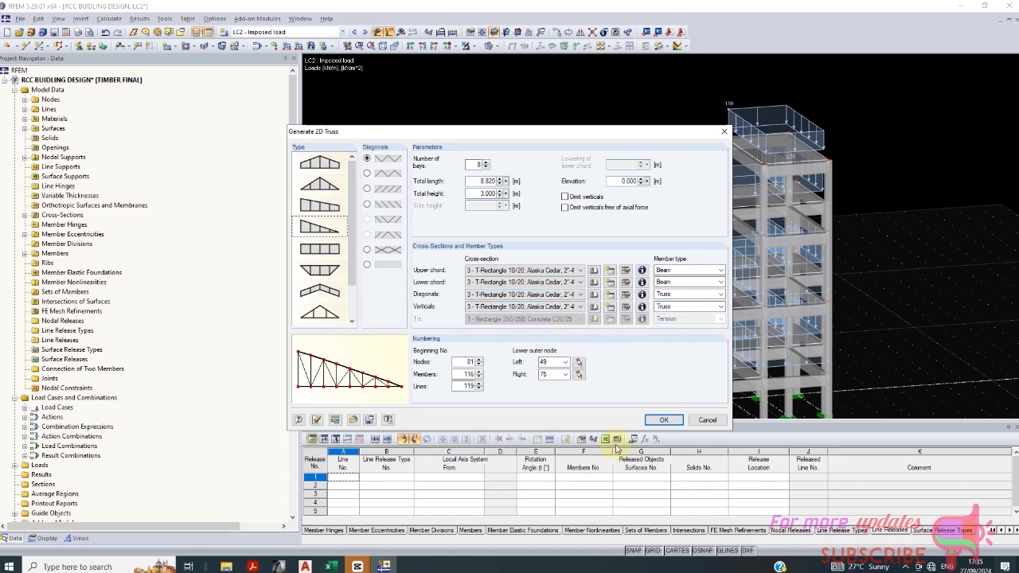
{"action": "left_click", "coordinate": [657, 422]}
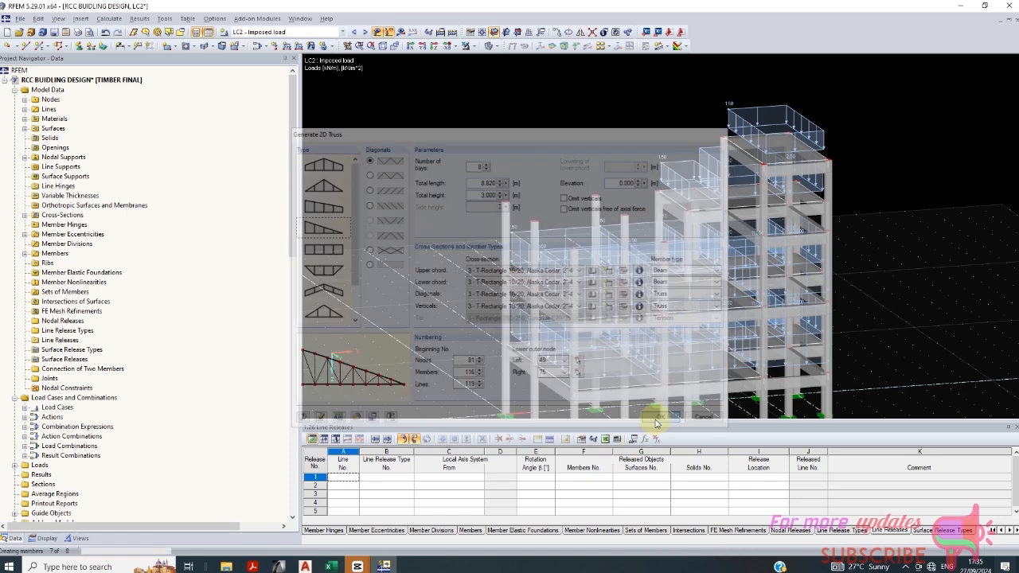
{"action": "scroll", "coordinate": [550, 222], "scroll_direction": "up", "scroll_amount": 2}
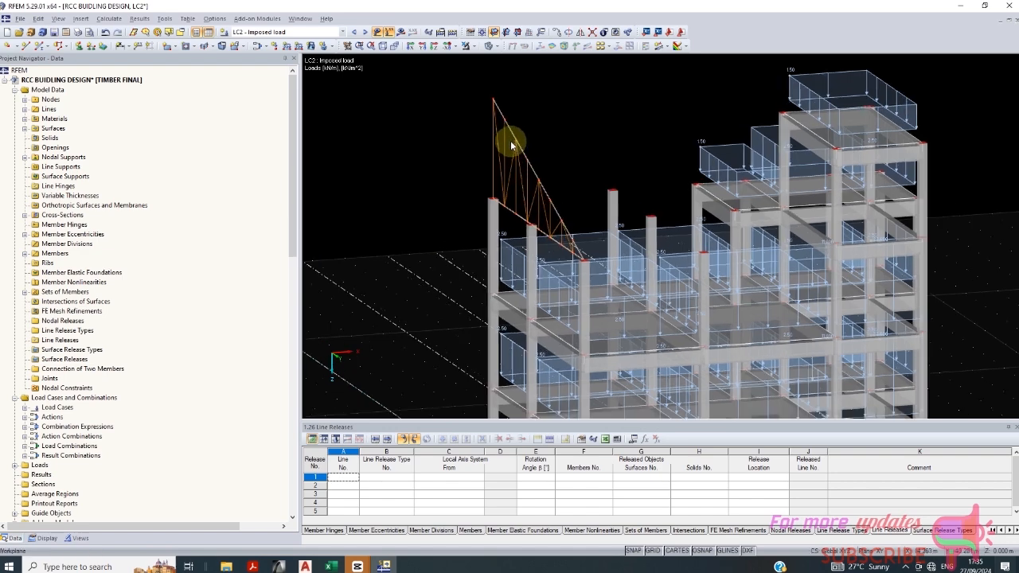
{"action": "scroll", "coordinate": [512, 141], "scroll_direction": "down", "scroll_amount": 1}
{"action": "scroll", "coordinate": [511, 186], "scroll_direction": "down", "scroll_amount": 1}
{"action": "scroll", "coordinate": [511, 186], "scroll_direction": "down", "scroll_amount": 1}
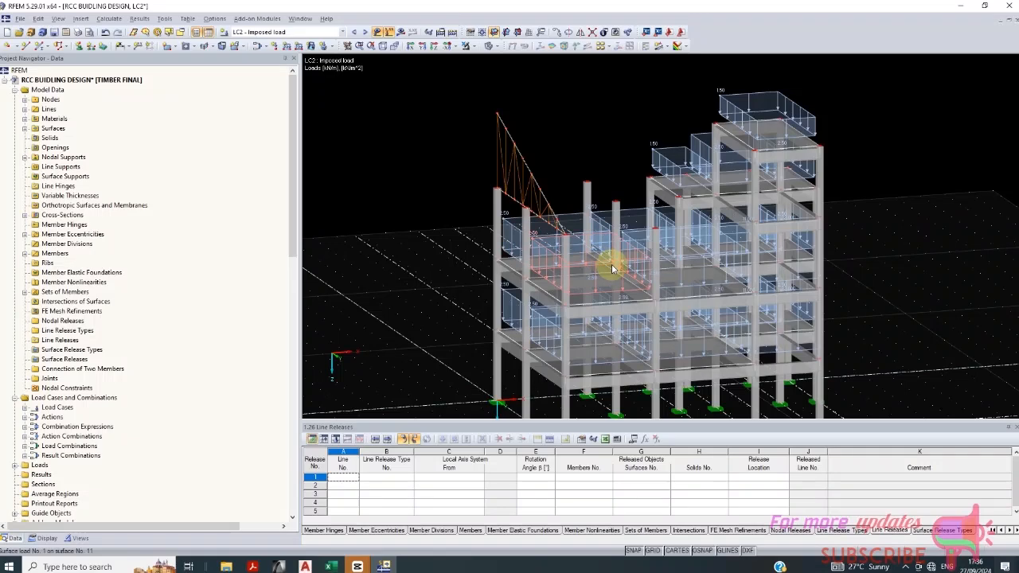
Step: Select the whole generated truss and copy it once by 3.700 m in X, from node 75 to the neighbouring column top
{"action": "left_click_drag", "start_coordinate": [543, 102], "coordinate": [480, 153]}
{"action": "scroll", "coordinate": [545, 191], "scroll_direction": "up", "scroll_amount": 2}
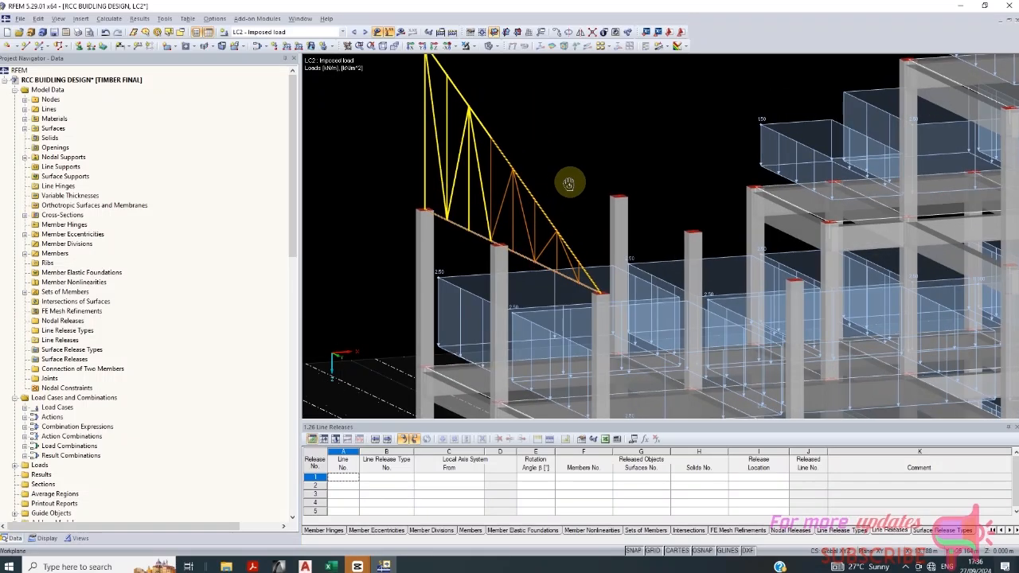
{"action": "middle_click_drag", "start_coordinate": [568, 184], "coordinate": [614, 160], "text": "ctrl"}
{"action": "middle_click_drag", "start_coordinate": [619, 247], "coordinate": [660, 204], "text": "ctrl"}
{"action": "left_click_drag", "start_coordinate": [686, 163], "coordinate": [430, 216]}
{"action": "middle_click_drag", "start_coordinate": [485, 154], "coordinate": [516, 130], "text": "ctrl"}
{"action": "left_click_drag", "start_coordinate": [522, 117], "coordinate": [425, 217]}
{"action": "left_click", "coordinate": [500, 120]}
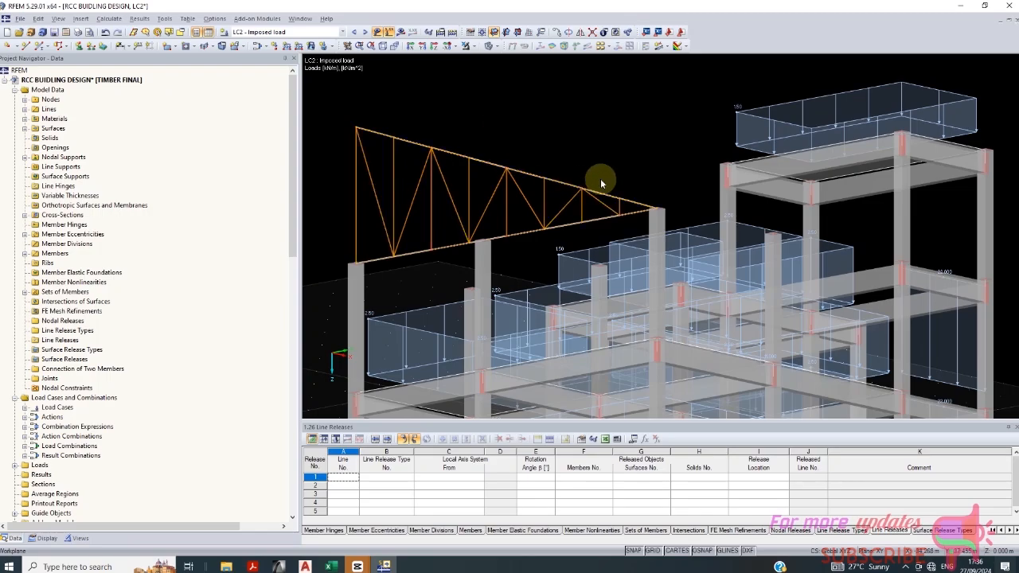
{"action": "left_click_drag", "start_coordinate": [642, 137], "coordinate": [338, 210]}
{"action": "scroll", "coordinate": [446, 191], "scroll_direction": "down", "scroll_amount": 5}
{"action": "middle_click_drag", "start_coordinate": [707, 262], "coordinate": [614, 407], "text": "ctrl"}
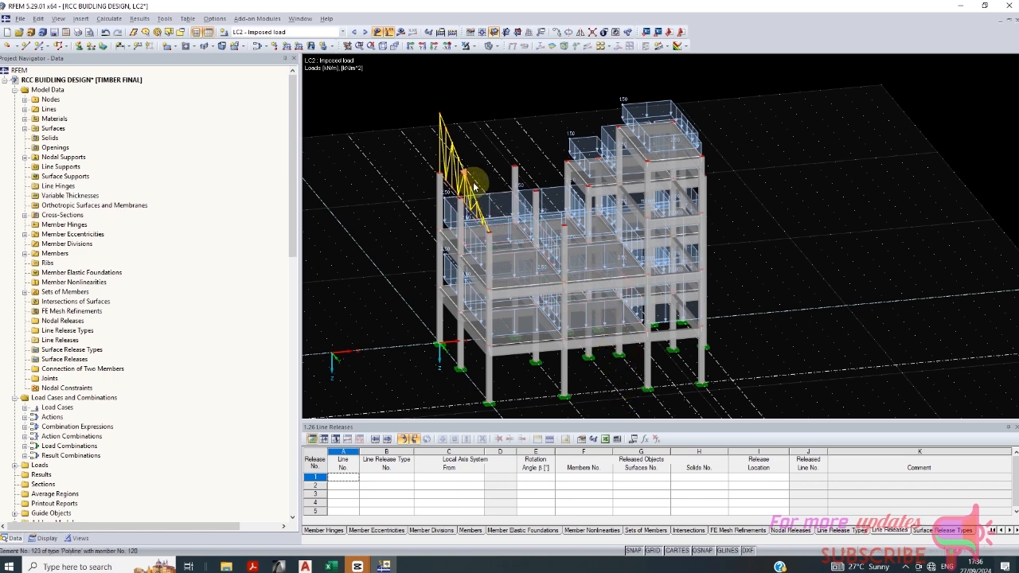
{"action": "right_click", "coordinate": [475, 156]}
{"action": "left_click", "coordinate": [41, 24]}
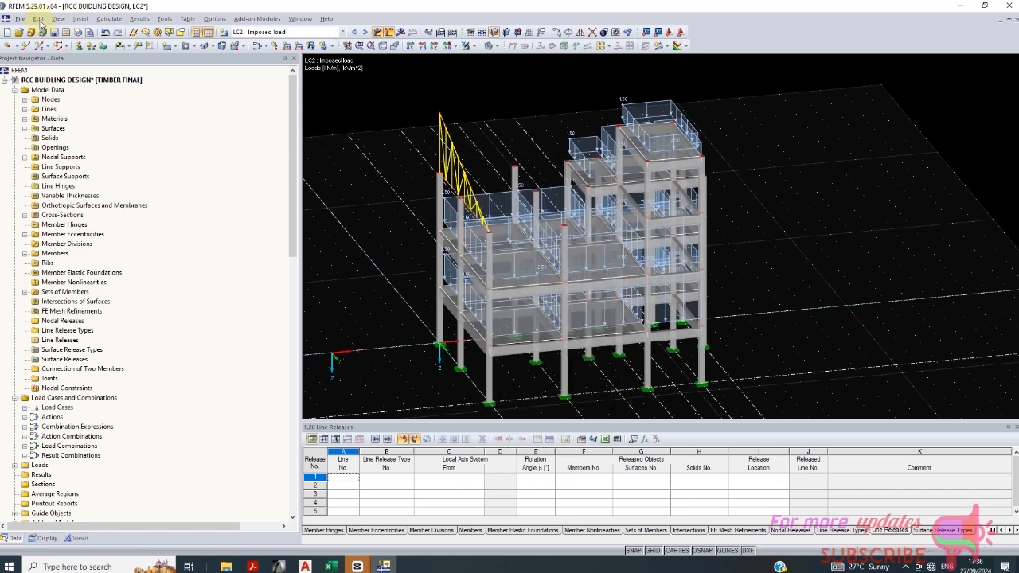
{"action": "left_click", "coordinate": [41, 24]}
{"action": "left_click", "coordinate": [70, 156]}
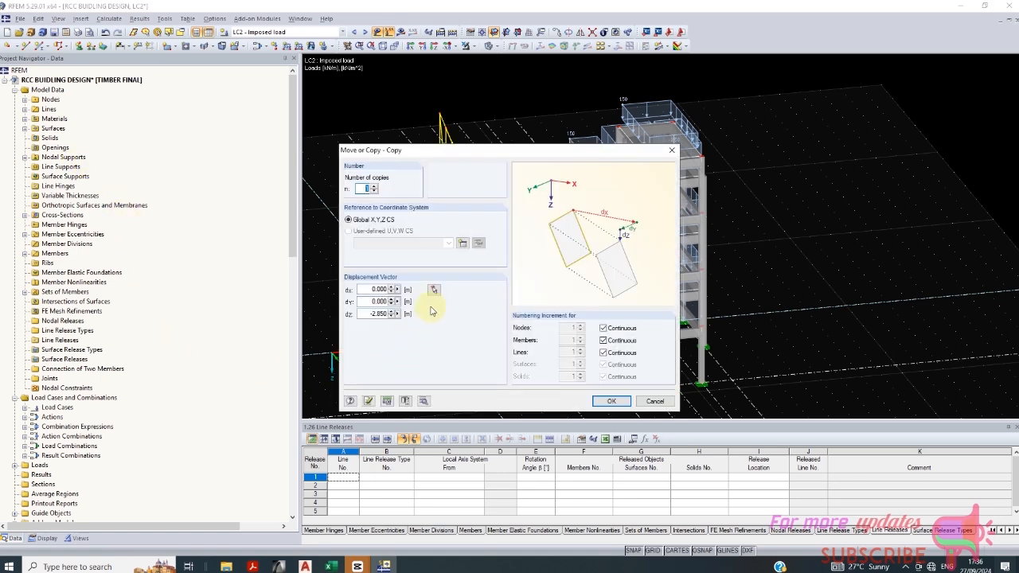
{"action": "left_click", "coordinate": [433, 290]}
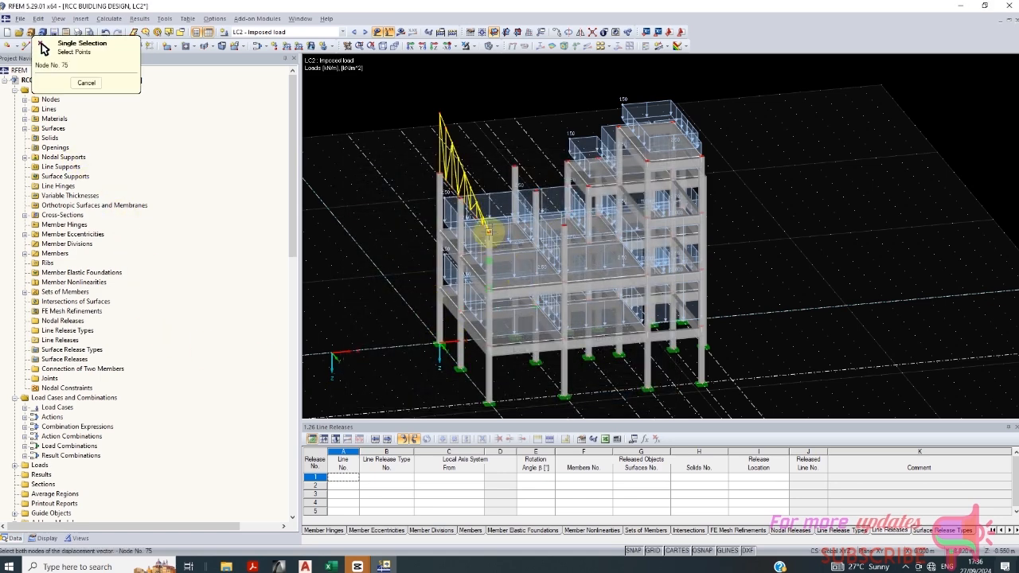
{"action": "left_click", "coordinate": [489, 231]}
{"action": "left_click", "coordinate": [559, 229]}
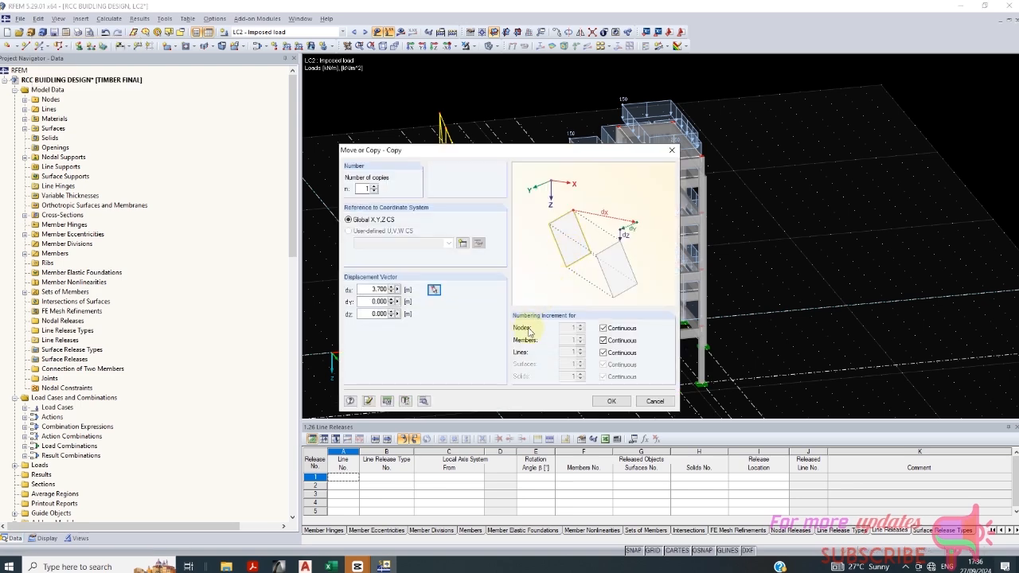
{"action": "left_click", "coordinate": [370, 400]}
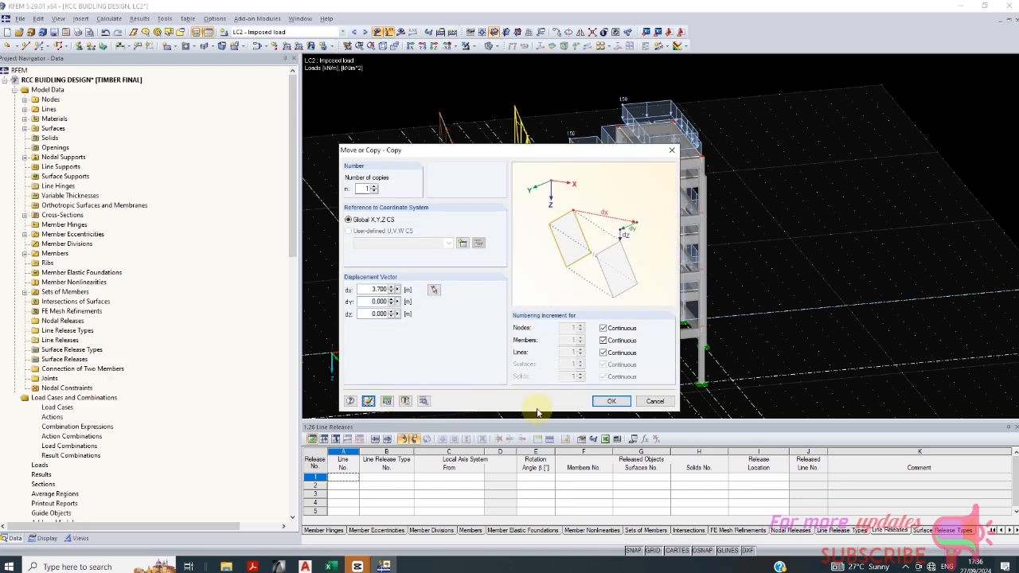
{"action": "left_click_drag", "start_coordinate": [492, 150], "coordinate": [404, 289]}
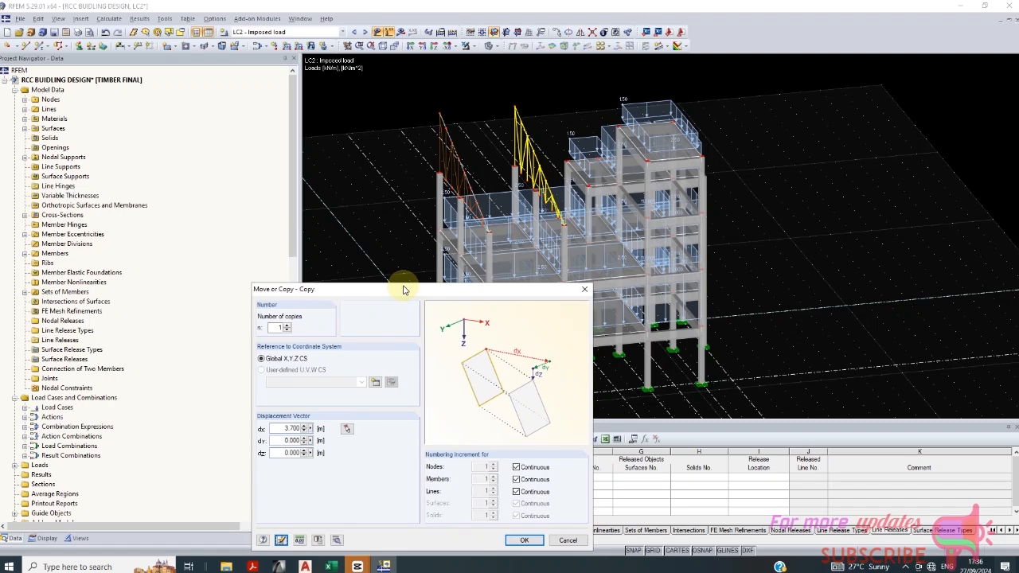
{"action": "left_click", "coordinate": [568, 541]}
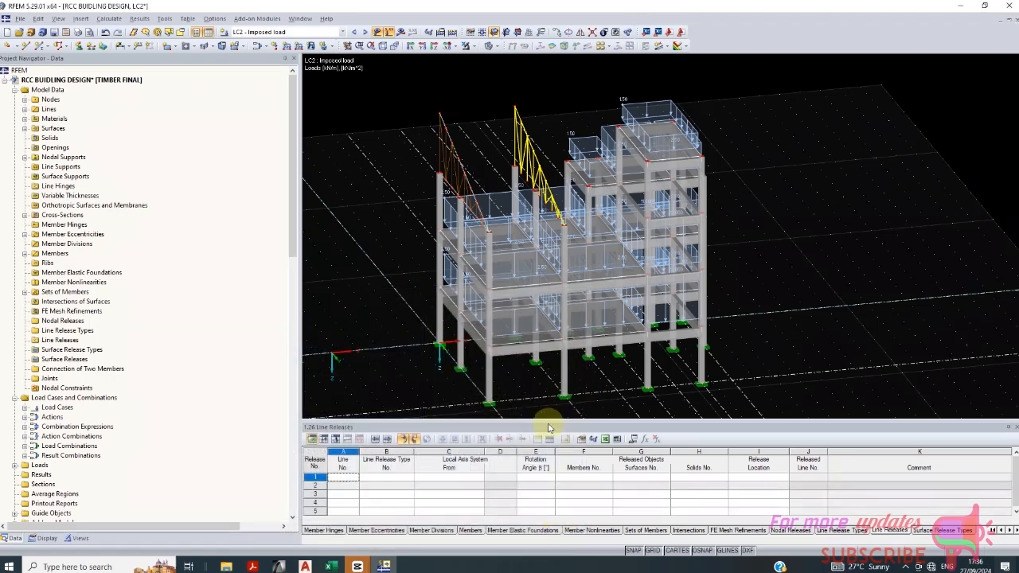
Step: Undo the truss copy and delete the selected members of the original timber truss
{"action": "left_click", "coordinate": [106, 32]}
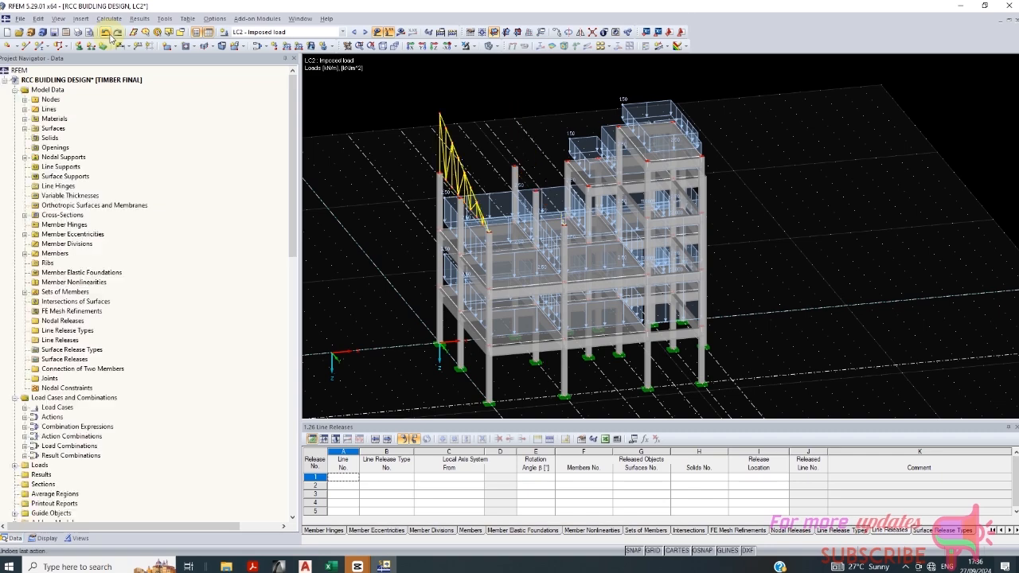
{"action": "scroll", "coordinate": [419, 245], "scroll_direction": "up", "scroll_amount": 2}
{"action": "middle_click_drag", "start_coordinate": [420, 244], "coordinate": [530, 203], "text": "ctrl"}
{"action": "scroll", "coordinate": [505, 219], "scroll_direction": "up", "scroll_amount": 2}
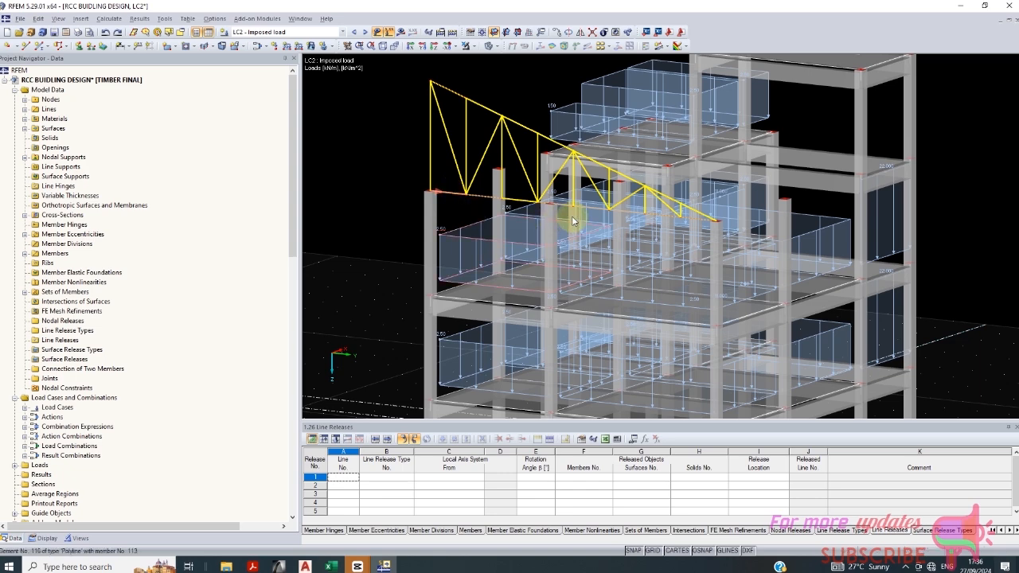
{"action": "scroll", "coordinate": [567, 211], "scroll_direction": "up", "scroll_amount": 1}
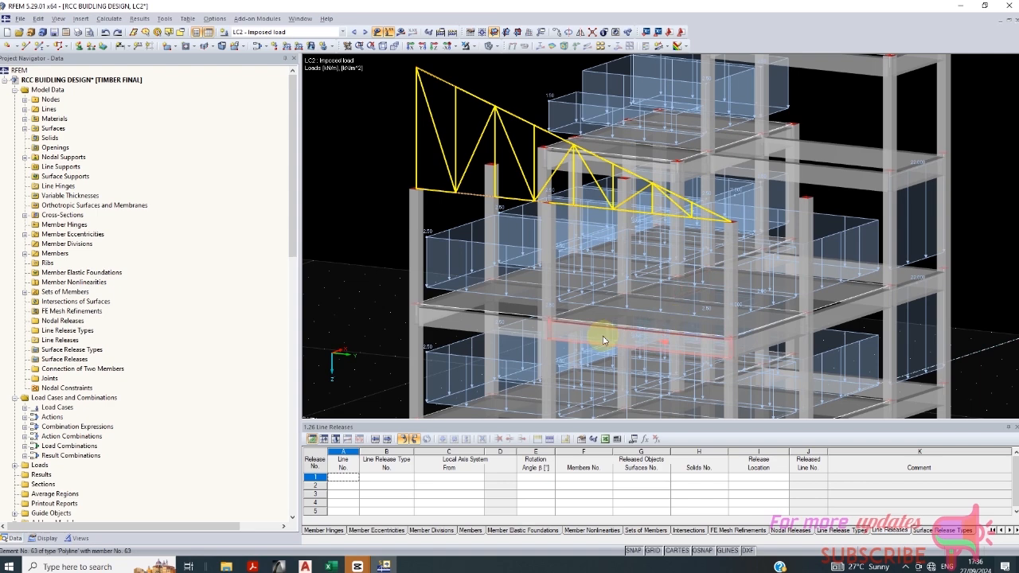
{"action": "key", "text": "Delete"}
Step: Select and delete the leftover lower chord line and its intermediate nodes between the column tops
{"action": "scroll", "coordinate": [460, 190], "scroll_direction": "down", "scroll_amount": 1}
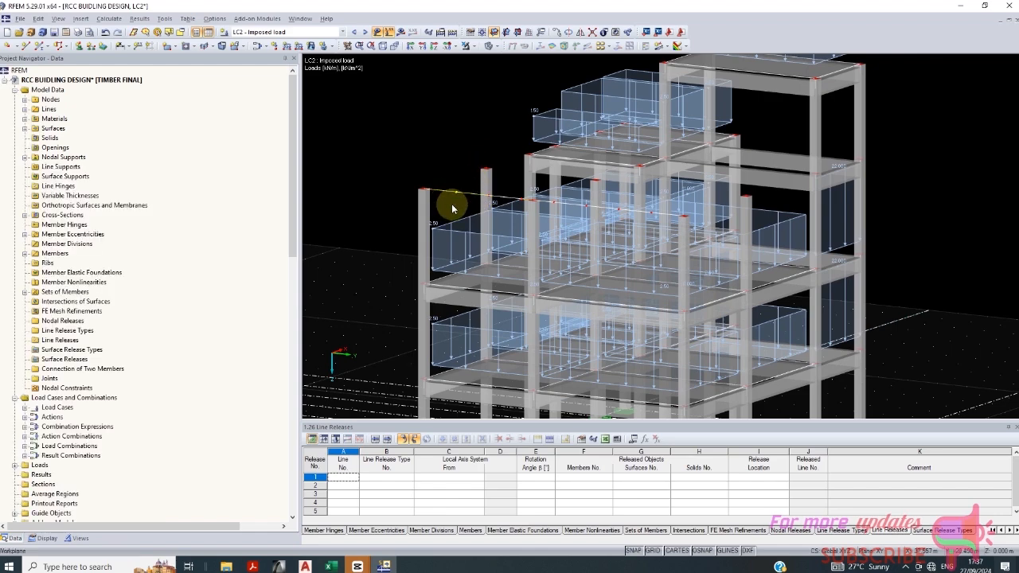
{"action": "scroll", "coordinate": [364, 155], "scroll_direction": "down", "scroll_amount": 2}
{"action": "scroll", "coordinate": [450, 226], "scroll_direction": "up", "scroll_amount": 5}
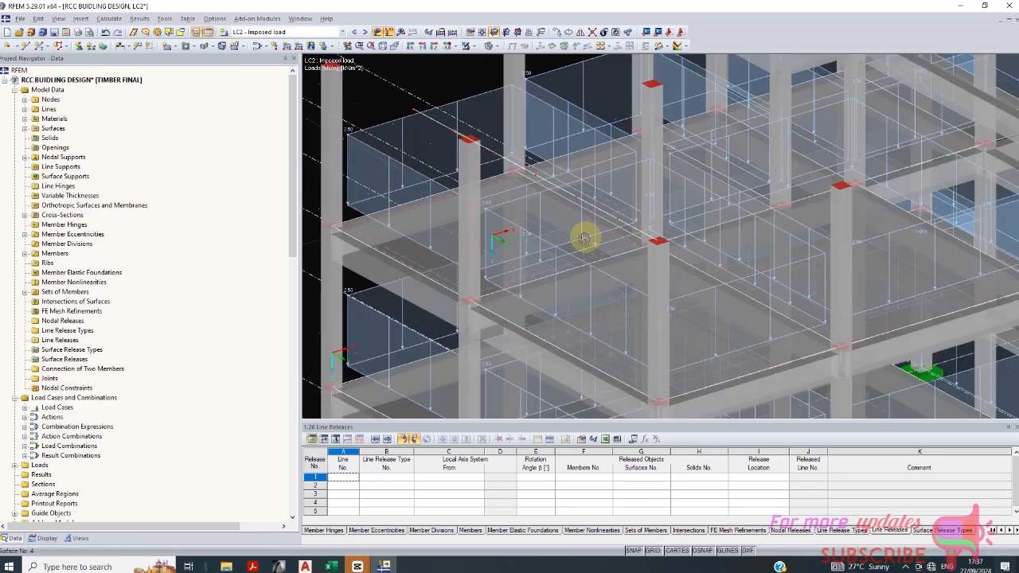
{"action": "middle_click_drag", "start_coordinate": [583, 238], "coordinate": [809, 89], "text": "ctrl"}
{"action": "left_click_drag", "start_coordinate": [750, 107], "coordinate": [491, 161]}
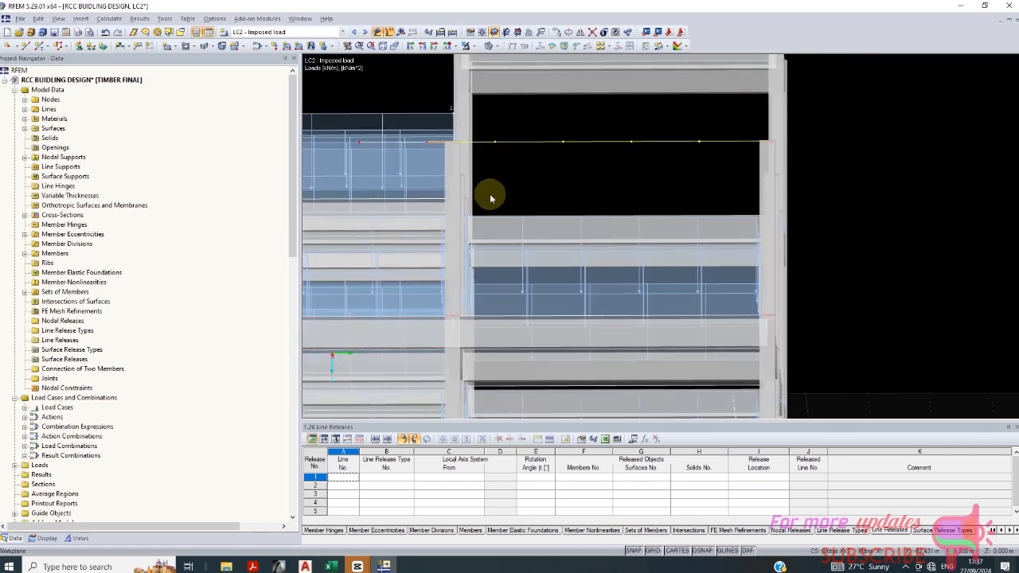
{"action": "middle_click_drag", "start_coordinate": [591, 177], "coordinate": [429, 155], "text": "ctrl"}
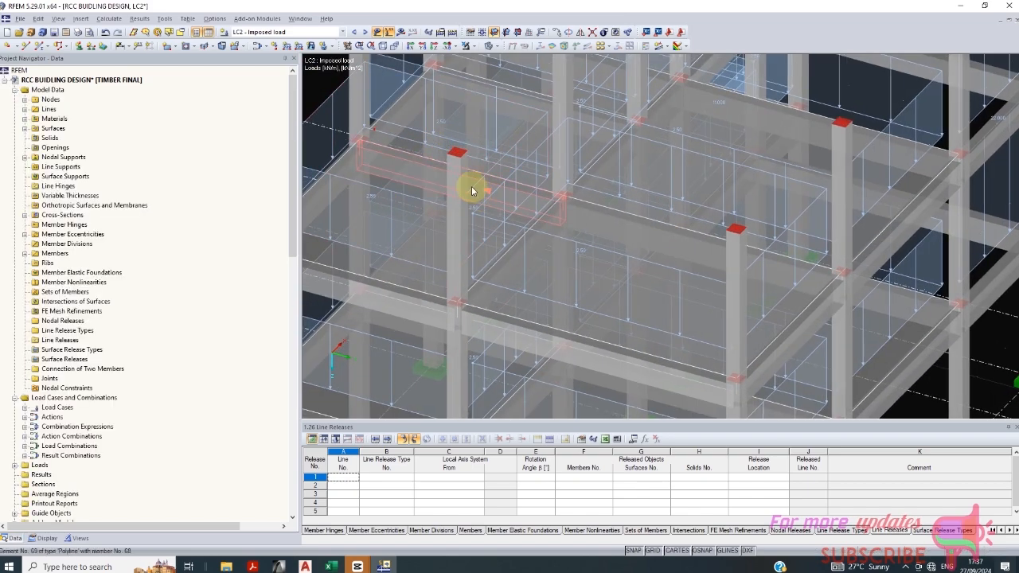
{"action": "scroll", "coordinate": [472, 191], "scroll_direction": "up", "scroll_amount": 6}
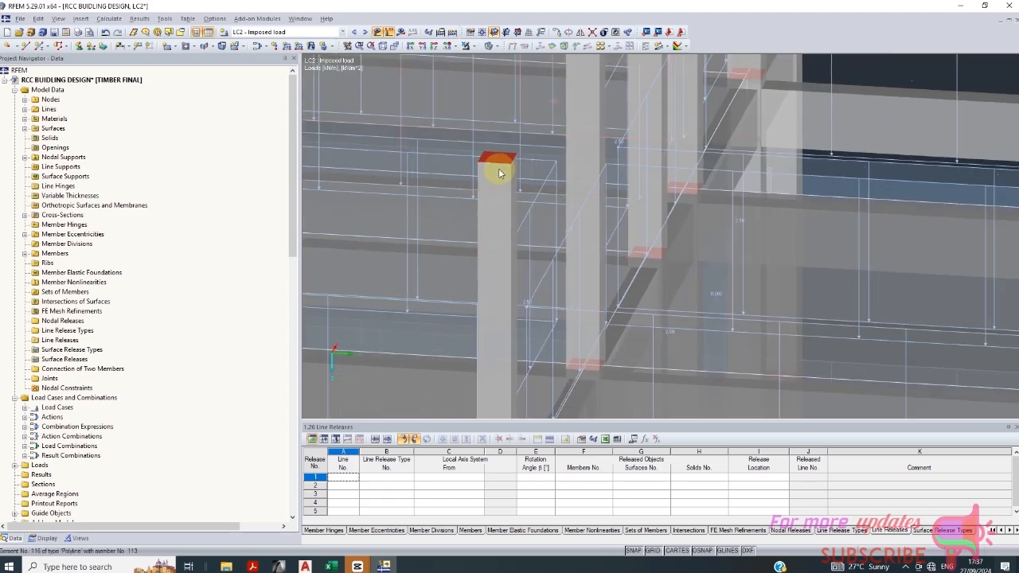
Step: Open the wind load generator for a flat roof according to EN 1991-1-4
{"action": "scroll", "coordinate": [499, 173], "scroll_direction": "down", "scroll_amount": 10}
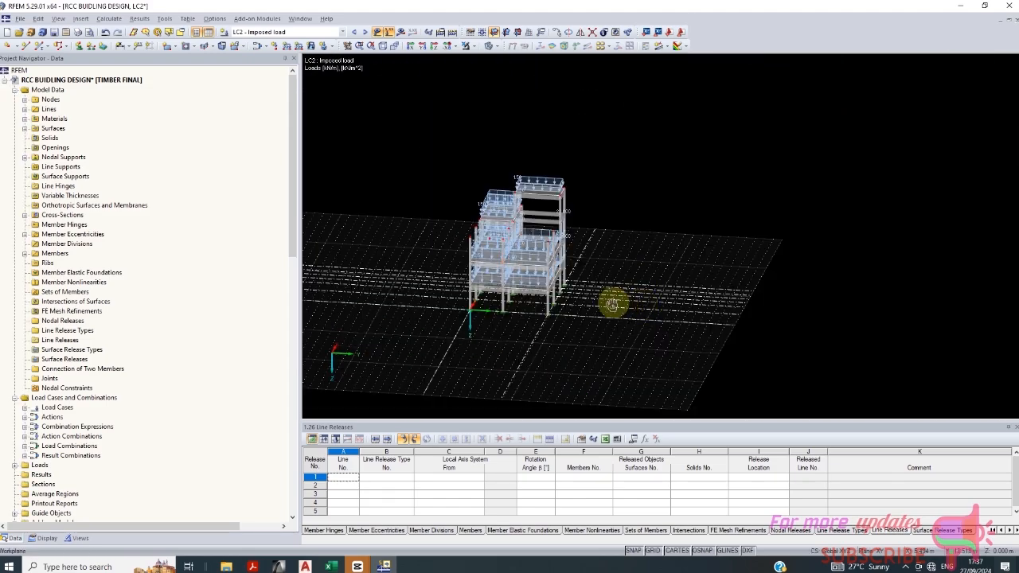
{"action": "middle_click_drag", "start_coordinate": [613, 304], "coordinate": [310, 291], "text": "ctrl"}
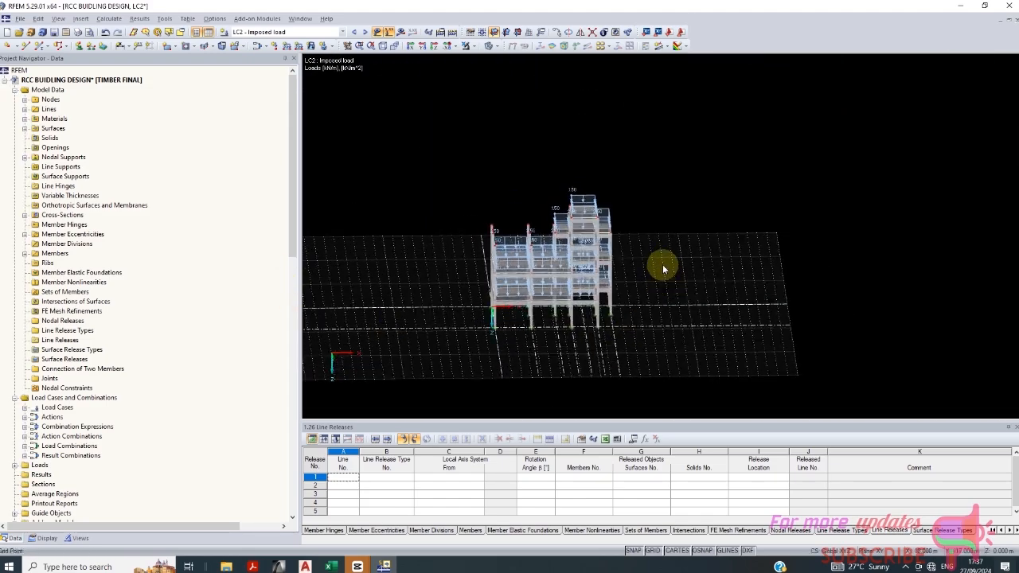
{"action": "middle_click_drag", "start_coordinate": [663, 269], "coordinate": [509, 302], "text": "ctrl"}
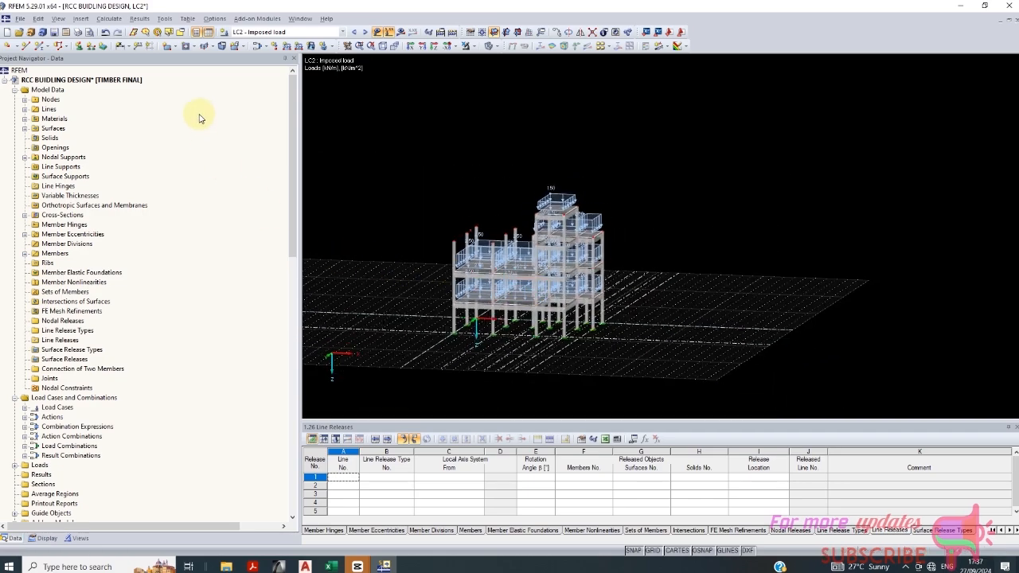
{"action": "left_click", "coordinate": [164, 18]}
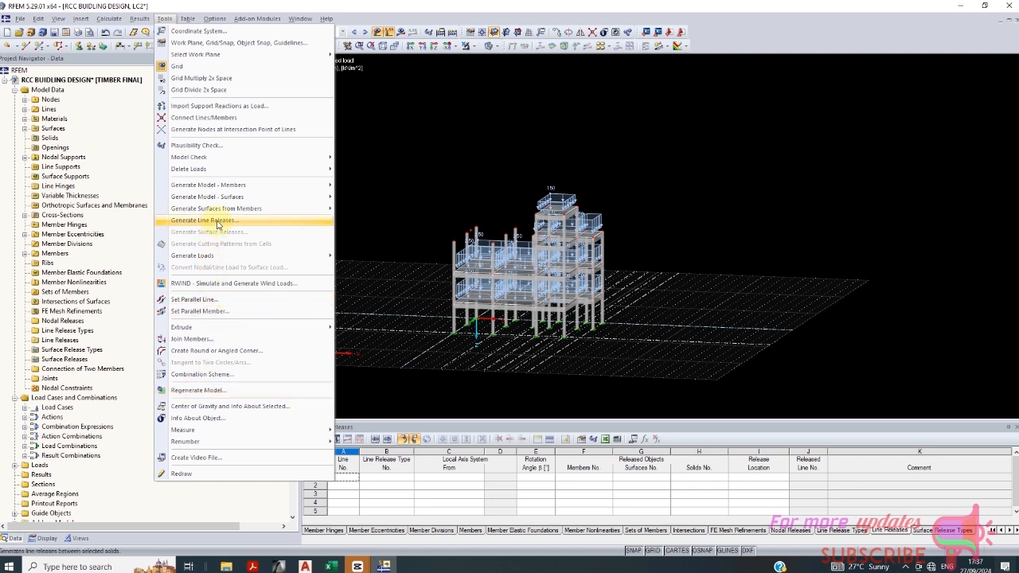
{"action": "mouse_move", "coordinate": [257, 256]}
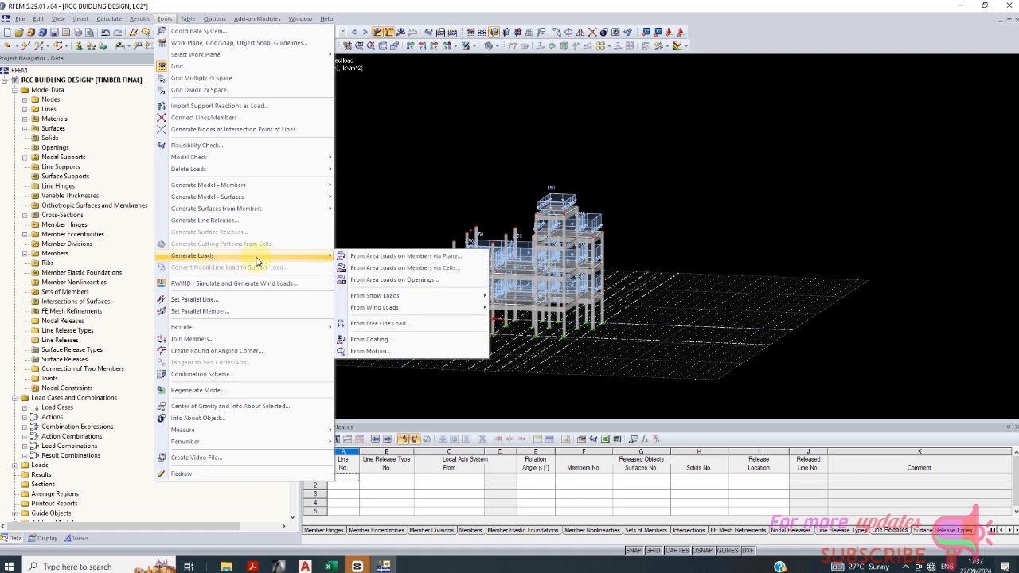
{"action": "mouse_move", "coordinate": [390, 315]}
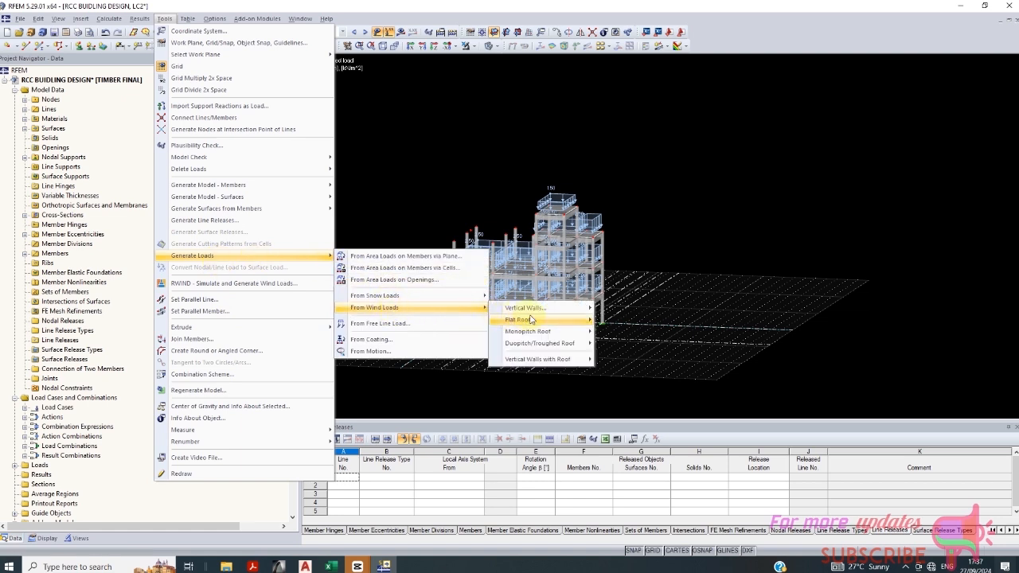
{"action": "mouse_move", "coordinate": [531, 320]}
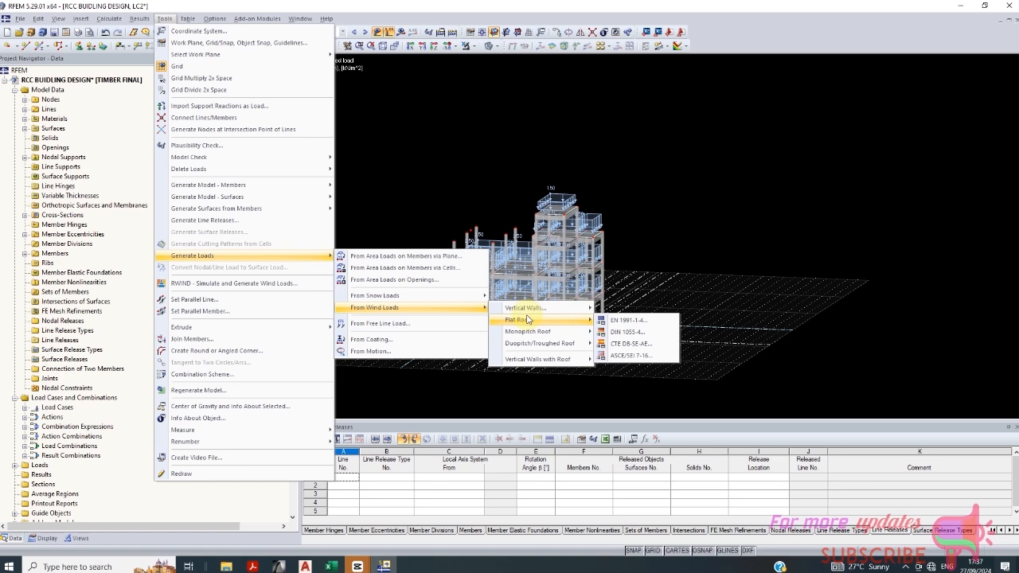
{"action": "left_click", "coordinate": [636, 323]}
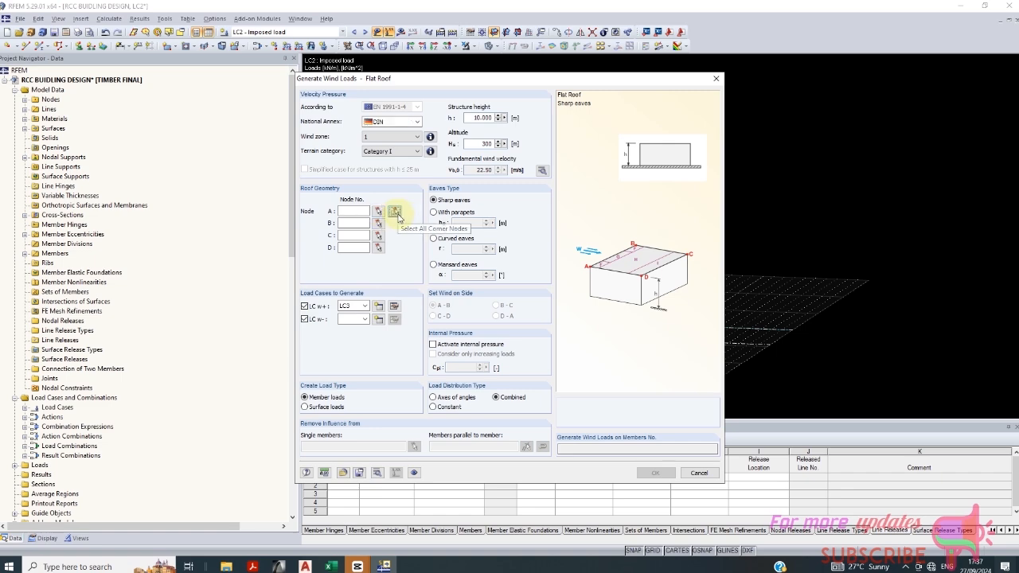
{"action": "left_click", "coordinate": [394, 212]}
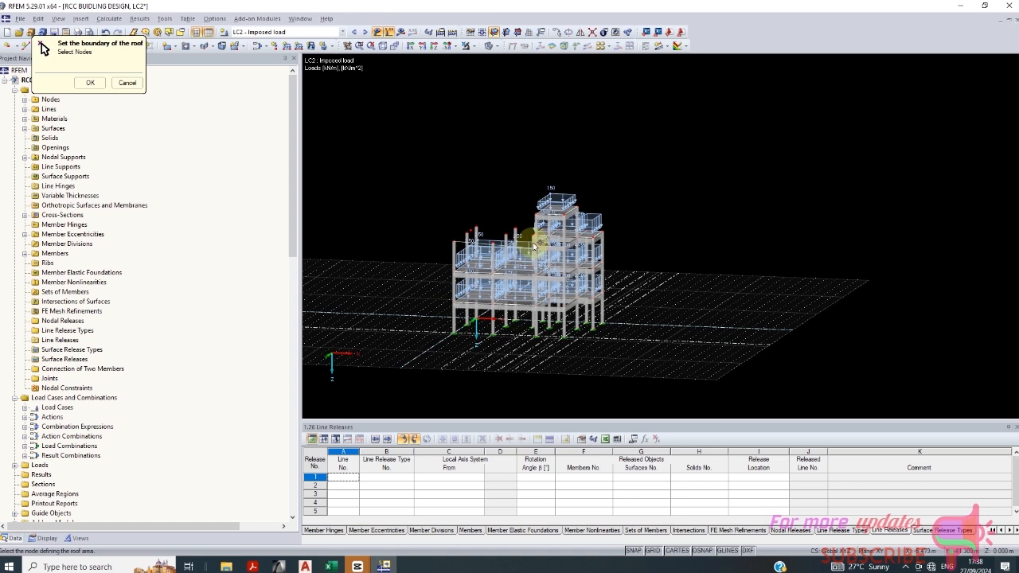
{"action": "scroll", "coordinate": [534, 247], "scroll_direction": "up", "scroll_amount": 3}
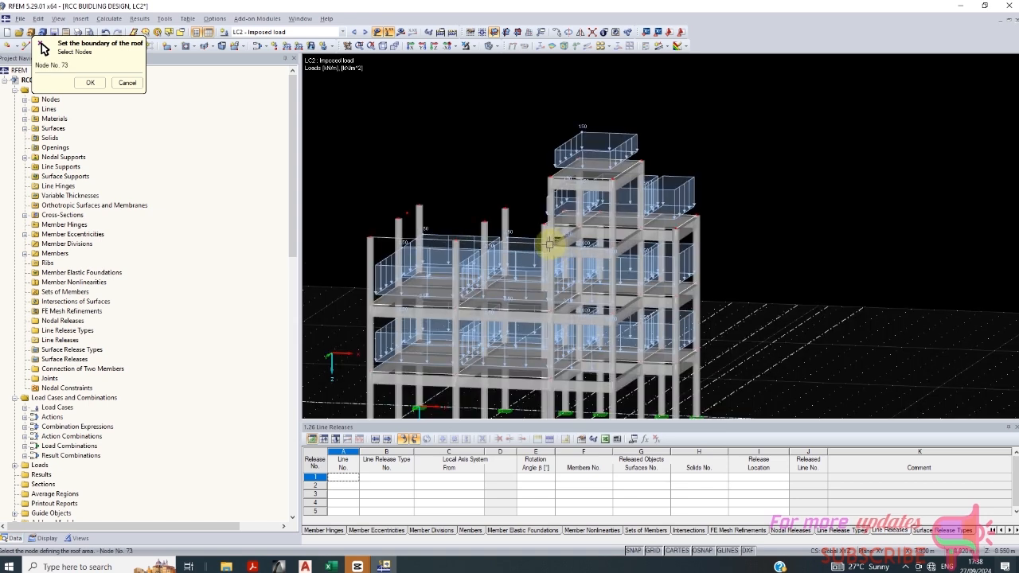
{"action": "left_click", "coordinate": [541, 222]}
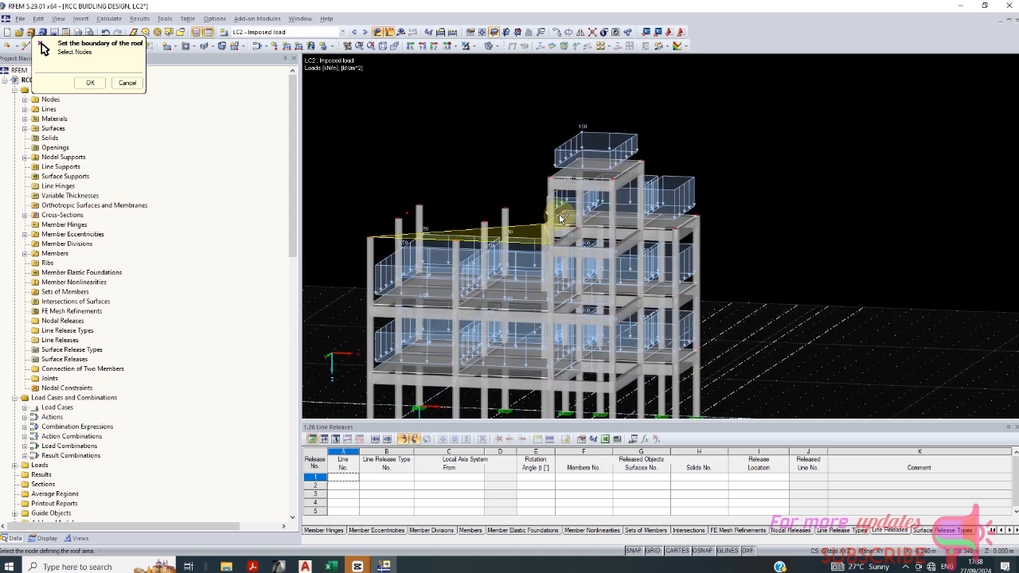
{"action": "left_click", "coordinate": [539, 216]}
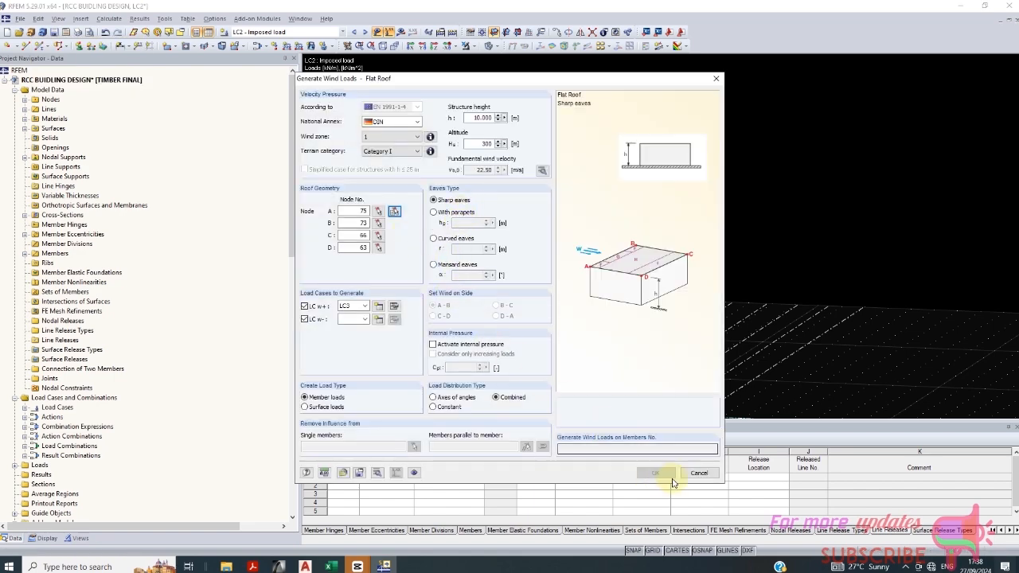
{"action": "left_click", "coordinate": [698, 472]}
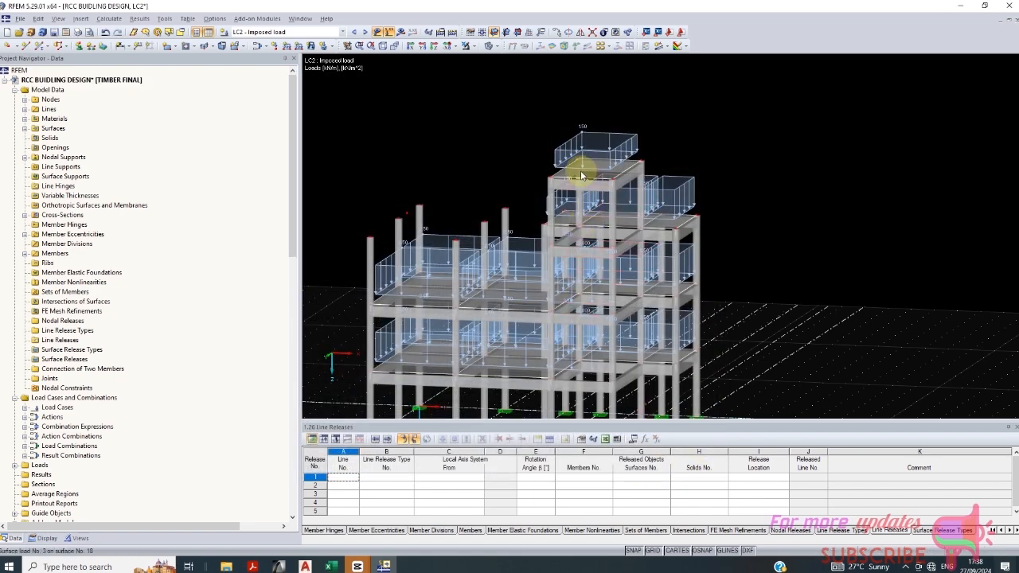
Step: Open the flat-roof wind load generator to EN 1991-1-4 again for the roof beside the stair tower
{"action": "scroll", "coordinate": [518, 229], "scroll_direction": "down", "scroll_amount": 3}
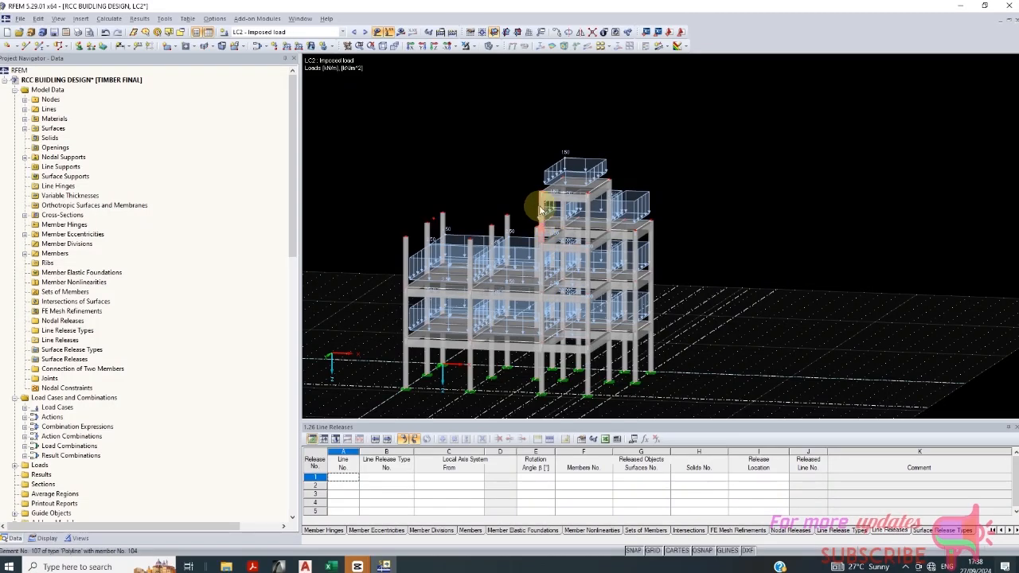
{"action": "scroll", "coordinate": [593, 185], "scroll_direction": "up", "scroll_amount": 4}
{"action": "scroll", "coordinate": [579, 213], "scroll_direction": "down", "scroll_amount": 3}
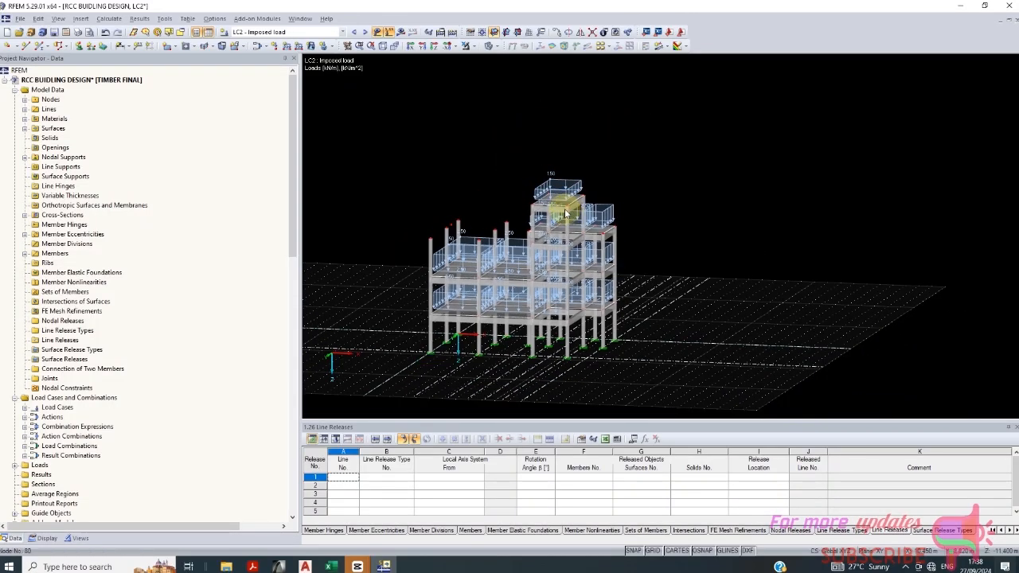
{"action": "scroll", "coordinate": [557, 204], "scroll_direction": "up", "scroll_amount": 3}
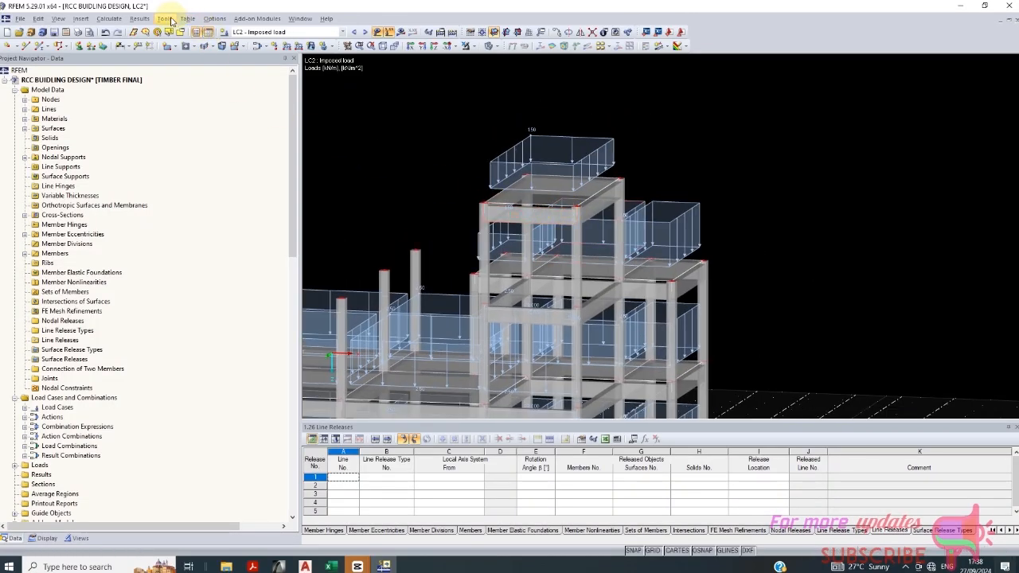
{"action": "left_click", "coordinate": [165, 18]}
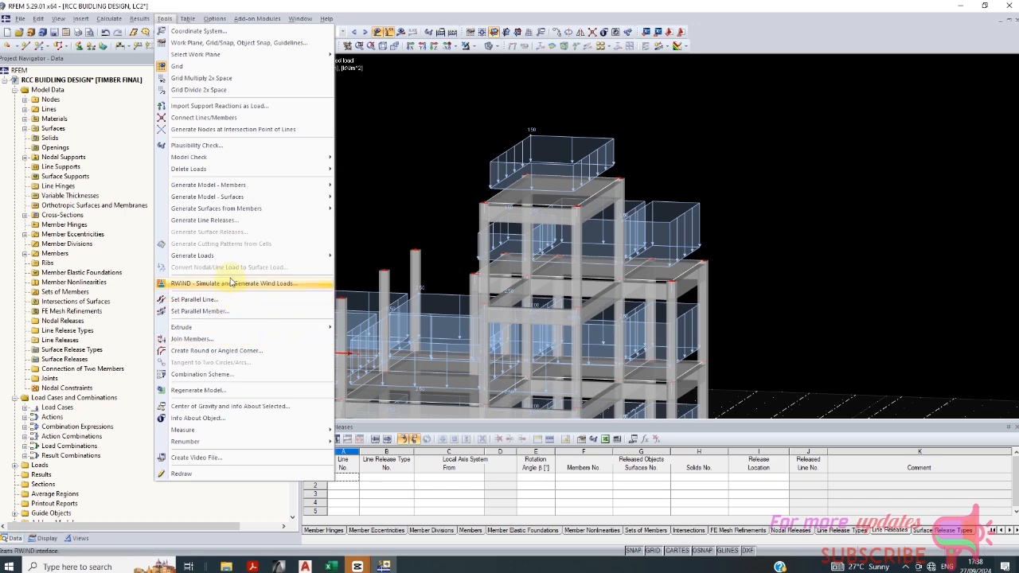
{"action": "mouse_move", "coordinate": [239, 256]}
{"action": "mouse_move", "coordinate": [374, 310]}
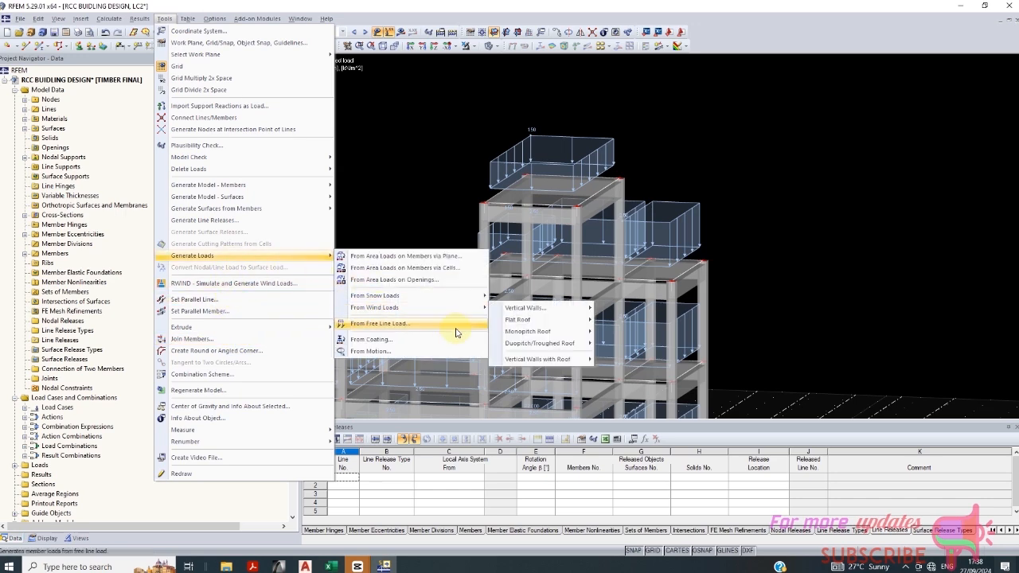
{"action": "mouse_move", "coordinate": [553, 323]}
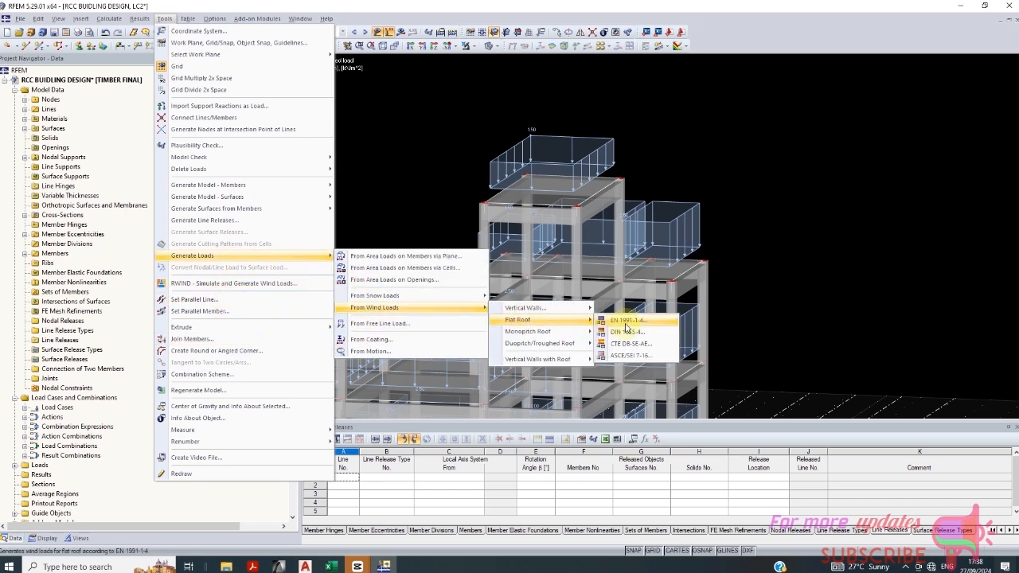
{"action": "left_click", "coordinate": [627, 320]}
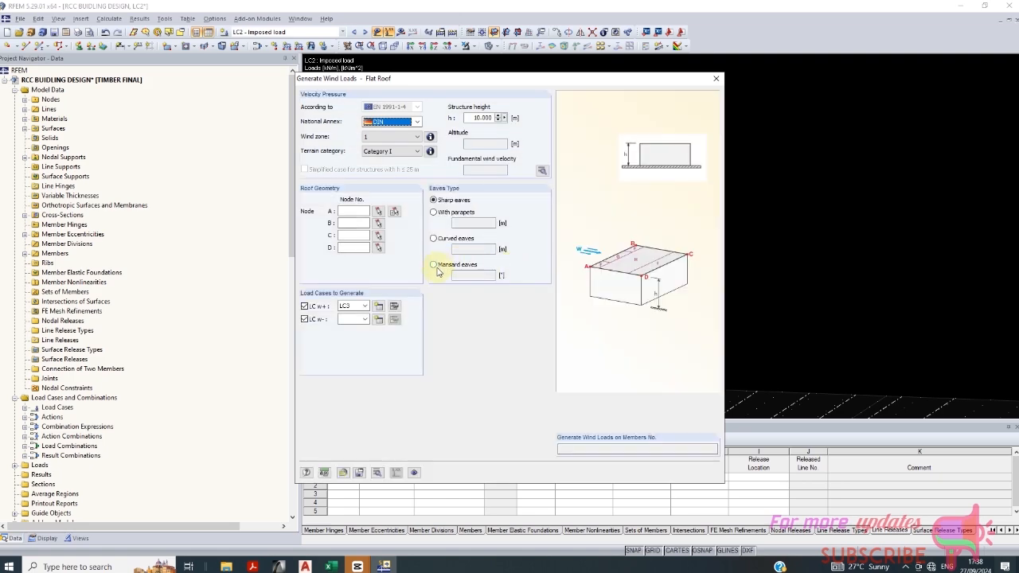
Step: Define the flat roof's boundary by its four corner nodes 66, 63, 69 and 71 on the level below the tower top
{"action": "left_click", "coordinate": [394, 211]}
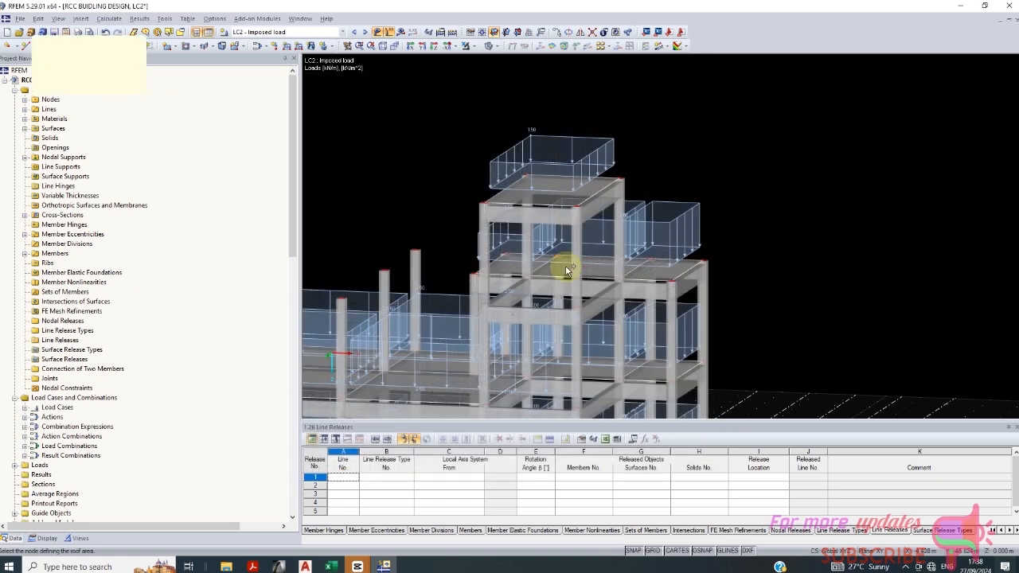
{"action": "left_click", "coordinate": [474, 274]}
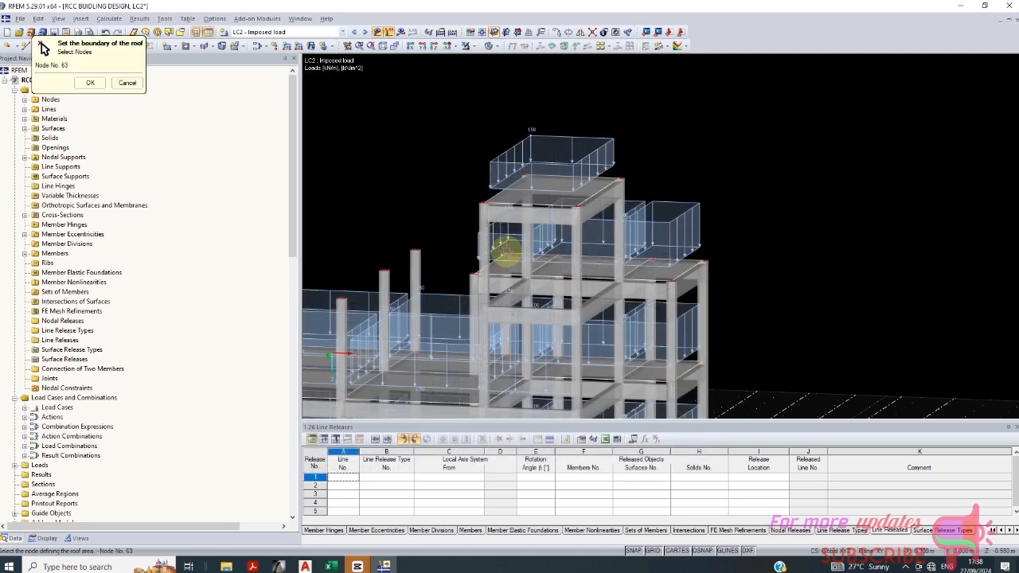
{"action": "left_click", "coordinate": [506, 255]}
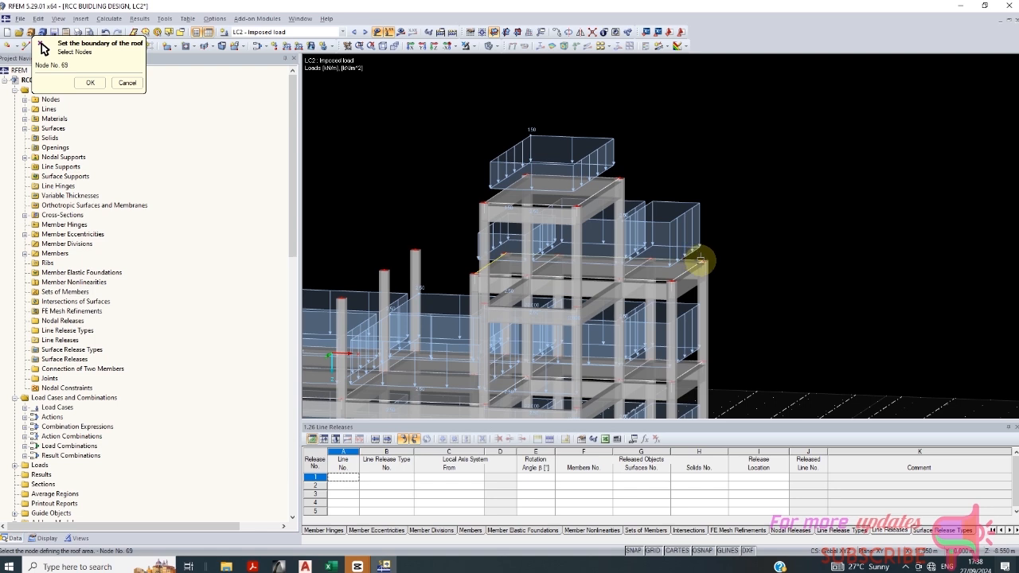
{"action": "left_click", "coordinate": [697, 259]}
{"action": "left_click", "coordinate": [671, 282]}
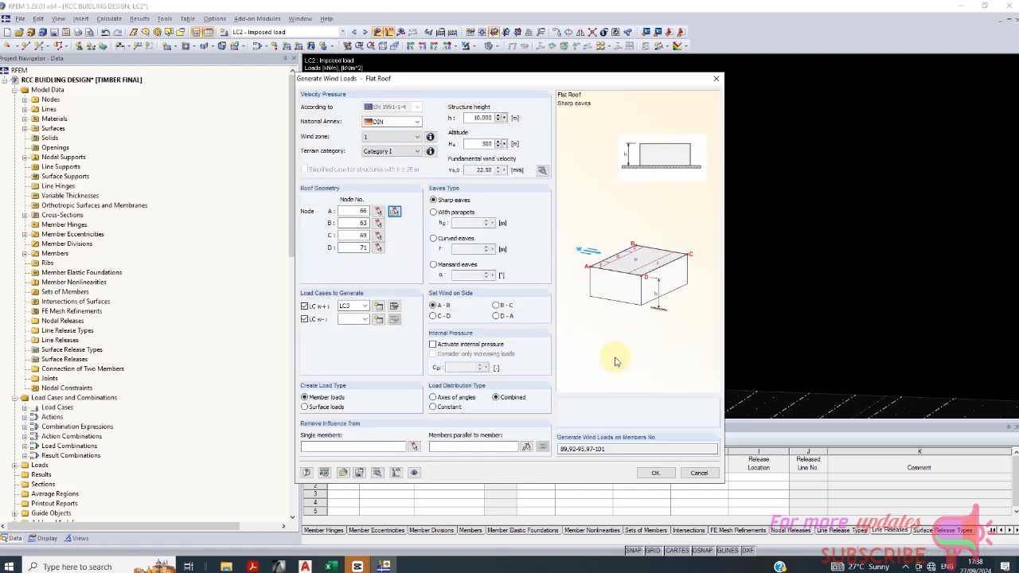
Step: Exclude the LC w- load case and generate the flat-roof wind loads as member loads in LC3 with wind on side A-B
{"action": "left_click", "coordinate": [360, 330]}
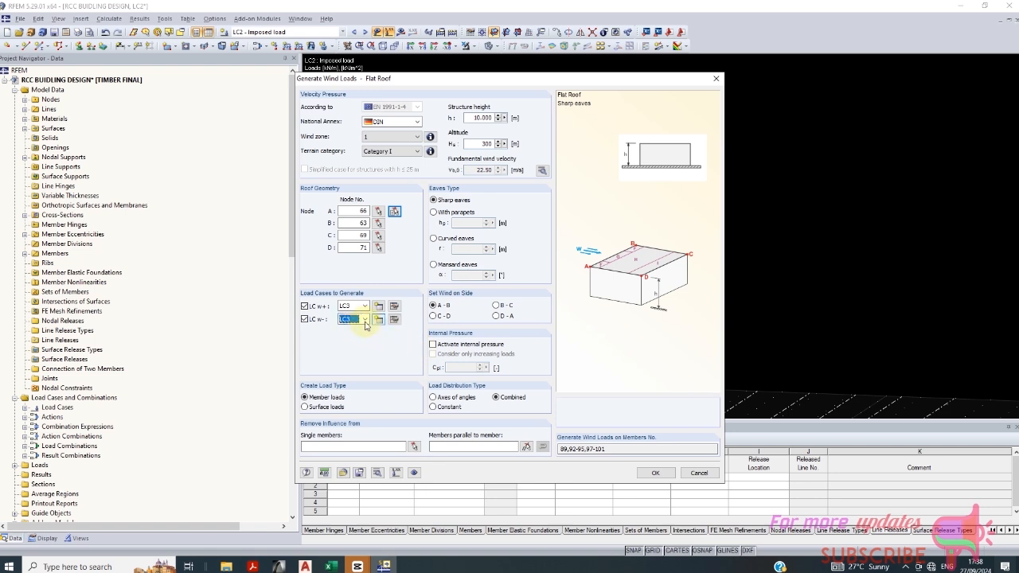
{"action": "left_click", "coordinate": [307, 319]}
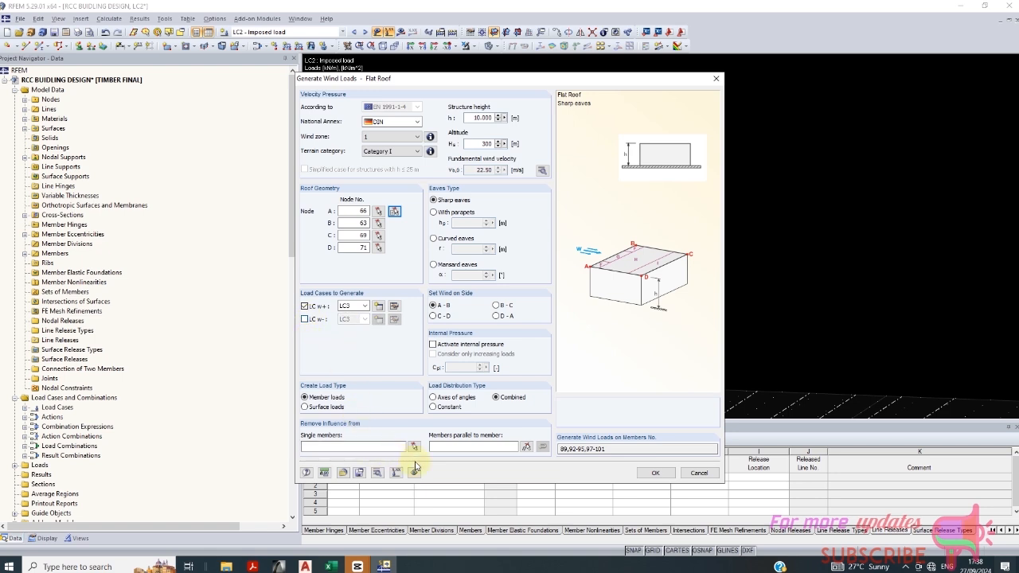
{"action": "left_click", "coordinate": [656, 474]}
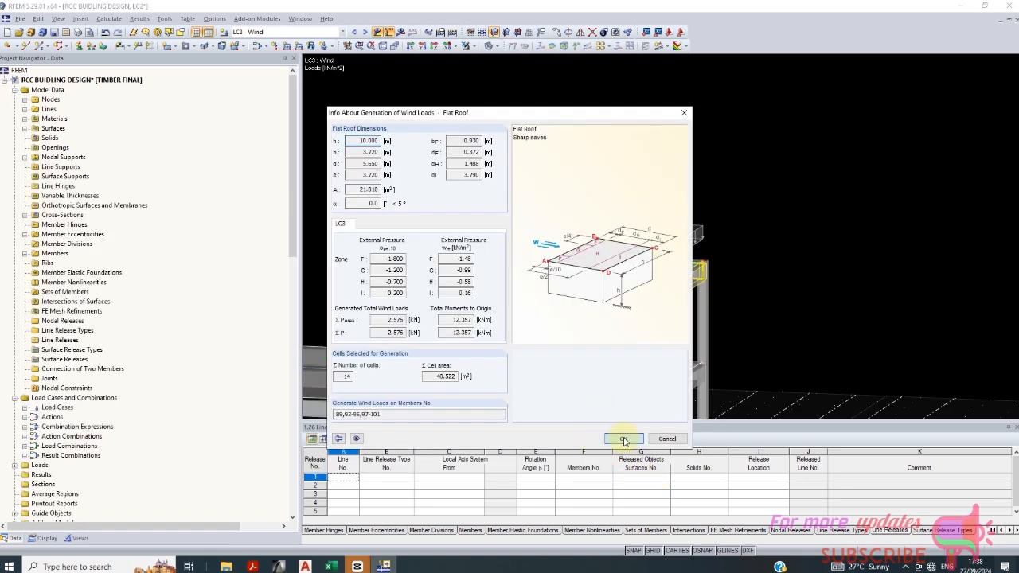
{"action": "left_click", "coordinate": [625, 440]}
Step: Examine the generated wind loads on the upper roof and the frame down to its column supports
{"action": "scroll", "coordinate": [615, 239], "scroll_direction": "down", "scroll_amount": 3}
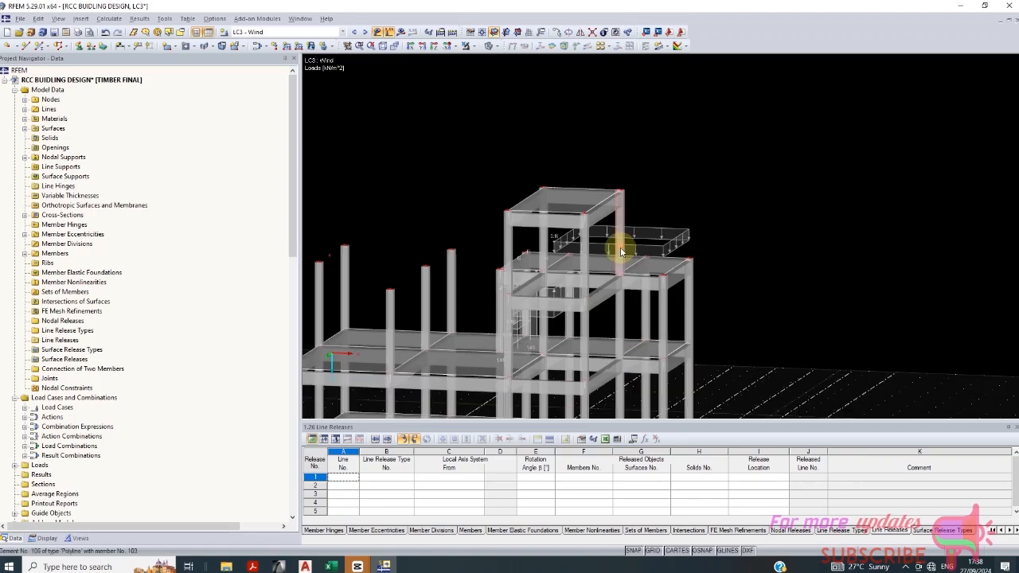
{"action": "scroll", "coordinate": [663, 292], "scroll_direction": "up", "scroll_amount": 2}
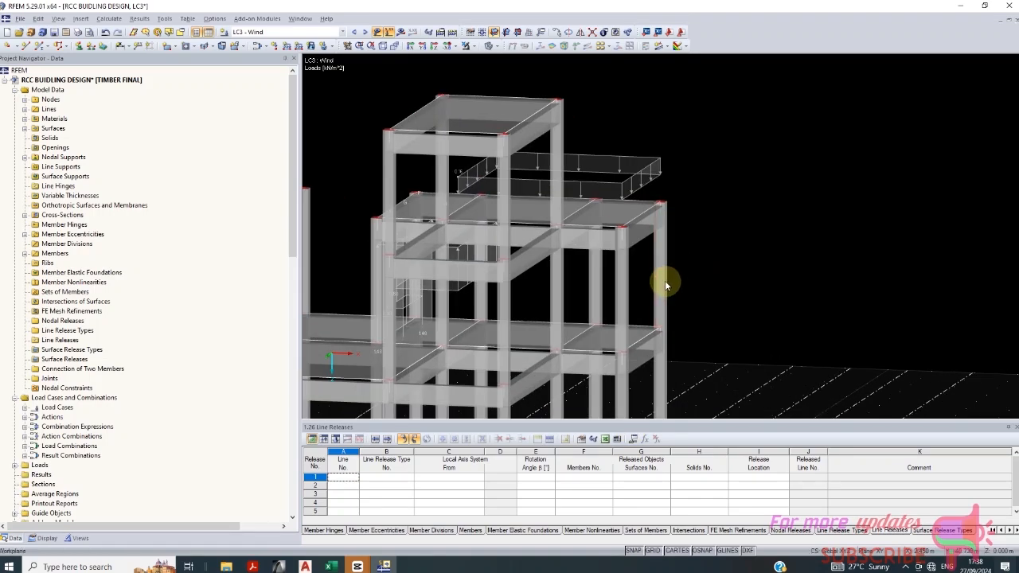
{"action": "scroll", "coordinate": [673, 307], "scroll_direction": "down", "scroll_amount": 1}
{"action": "middle_click_drag", "start_coordinate": [674, 312], "coordinate": [663, 244], "text": "ctrl"}
{"action": "scroll", "coordinate": [660, 248], "scroll_direction": "down", "scroll_amount": 3}
{"action": "middle_click_drag", "start_coordinate": [633, 297], "coordinate": [741, 310], "text": "ctrl"}
{"action": "scroll", "coordinate": [649, 330], "scroll_direction": "up", "scroll_amount": 7}
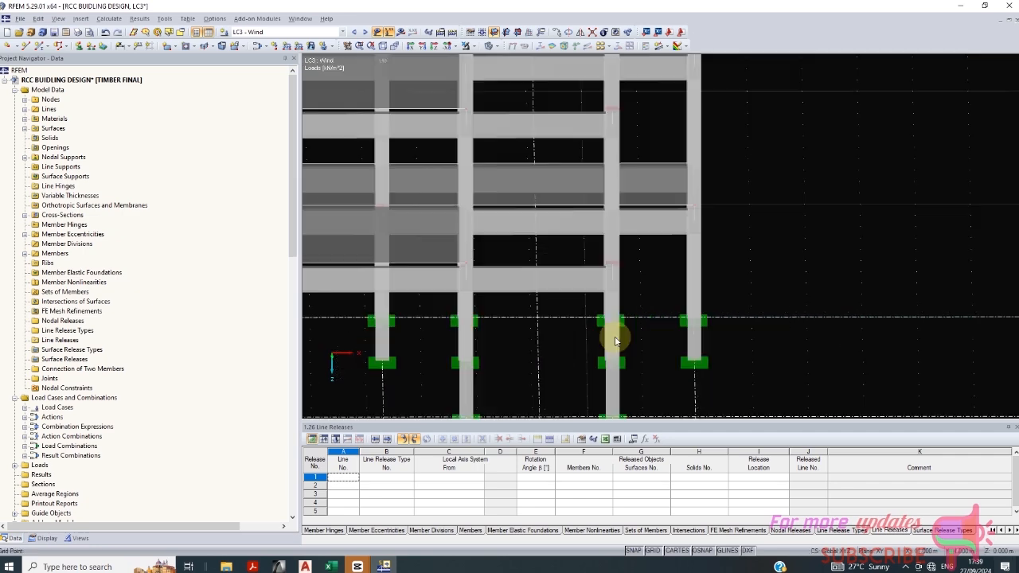
{"action": "scroll", "coordinate": [613, 333], "scroll_direction": "down", "scroll_amount": 1}
{"action": "middle_click_drag", "start_coordinate": [603, 310], "coordinate": [609, 289], "text": "ctrl"}
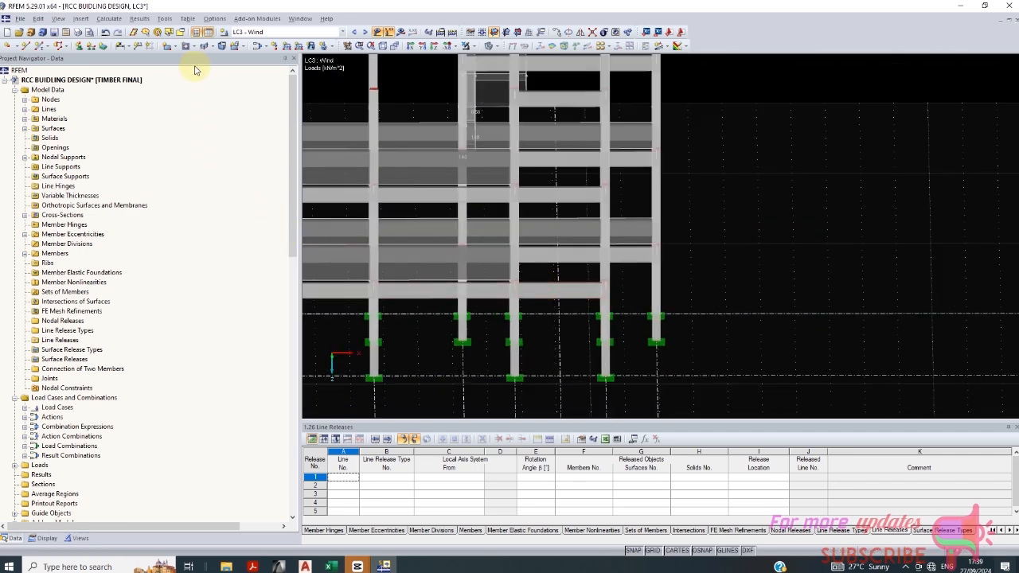
Step: Try to calculate all results, skipping the line-load check for all objects and interrupting the plausibility check
{"action": "left_click", "coordinate": [216, 19]}
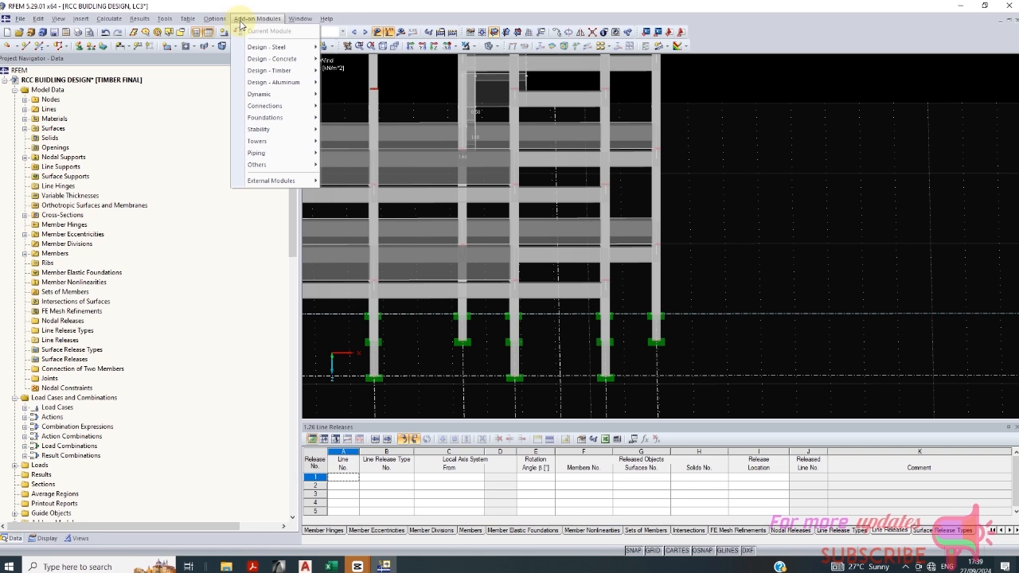
{"action": "left_click", "coordinate": [243, 22]}
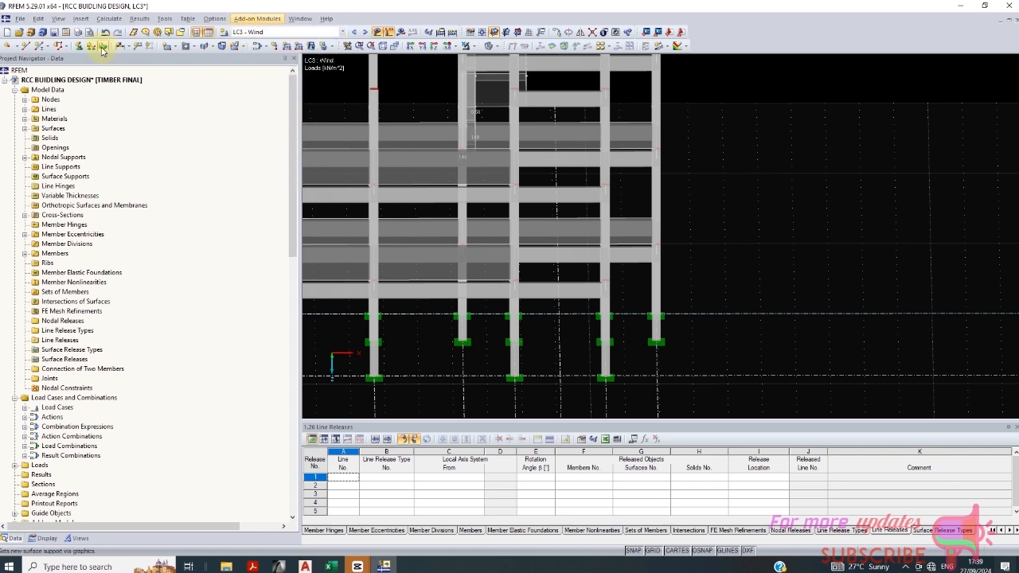
{"action": "left_click", "coordinate": [103, 20]}
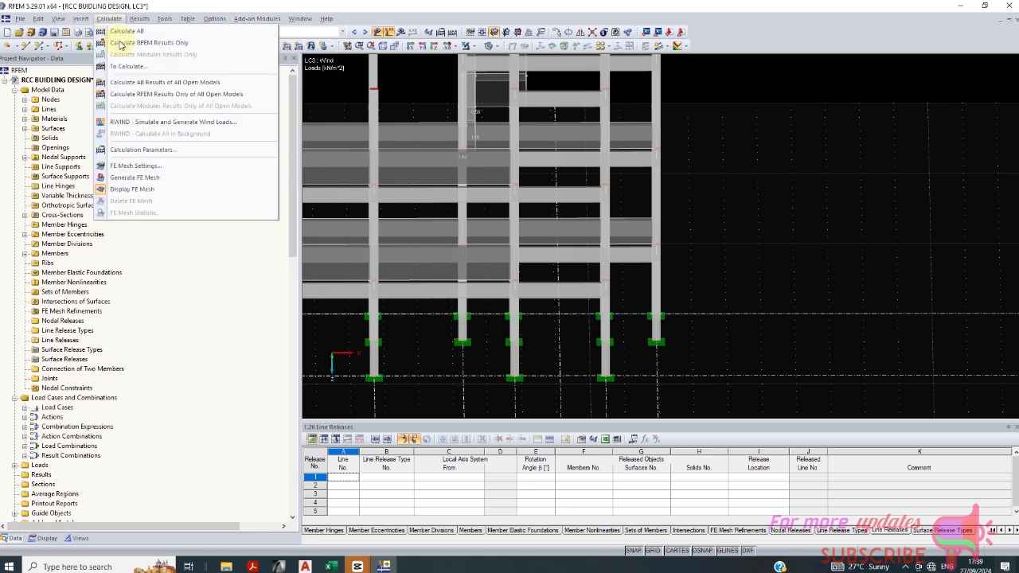
{"action": "left_click", "coordinate": [133, 35]}
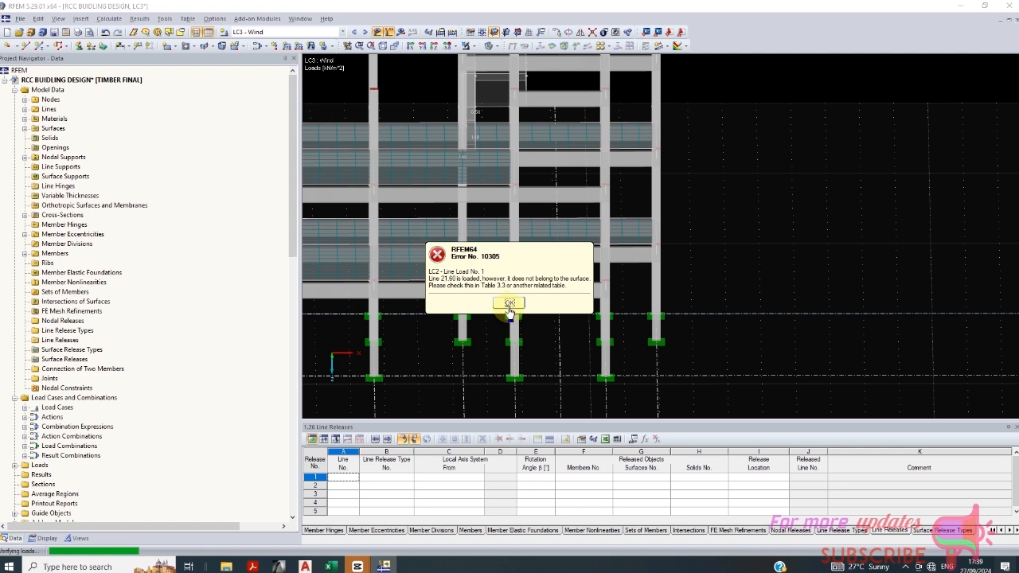
{"action": "left_click", "coordinate": [509, 304]}
{"action": "left_click", "coordinate": [420, 296]}
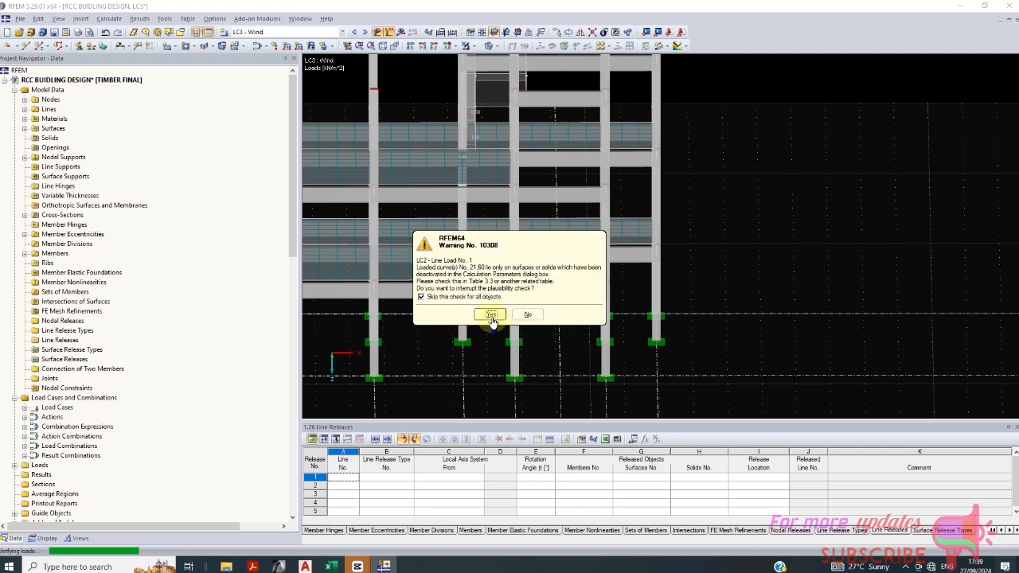
{"action": "left_click", "coordinate": [490, 315]}
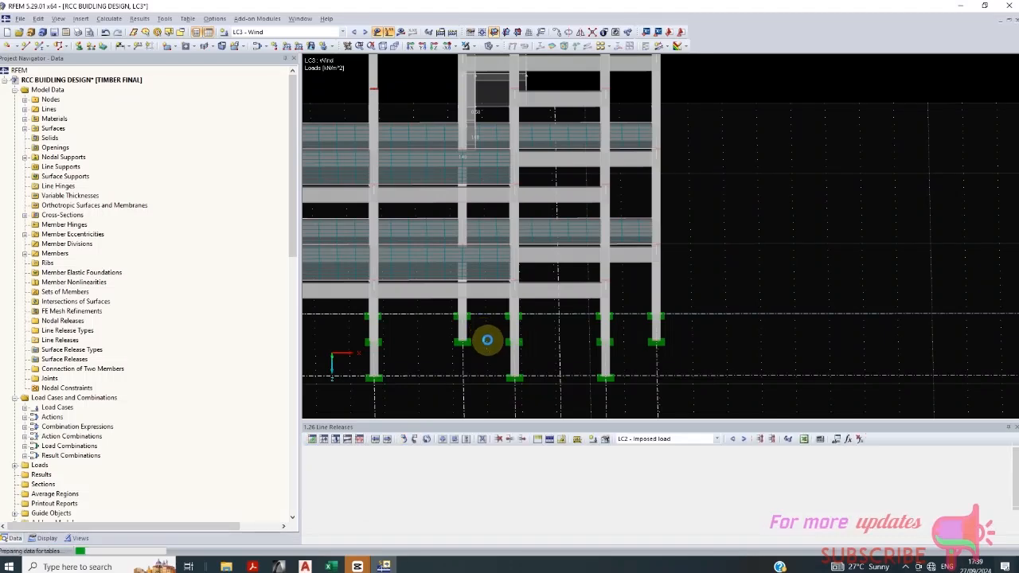
Step: Start the RF-CONCRETE Columns module and select all existing load cases and combinations for the strength limit state design
{"action": "scroll", "coordinate": [587, 256], "scroll_direction": "down", "scroll_amount": 8}
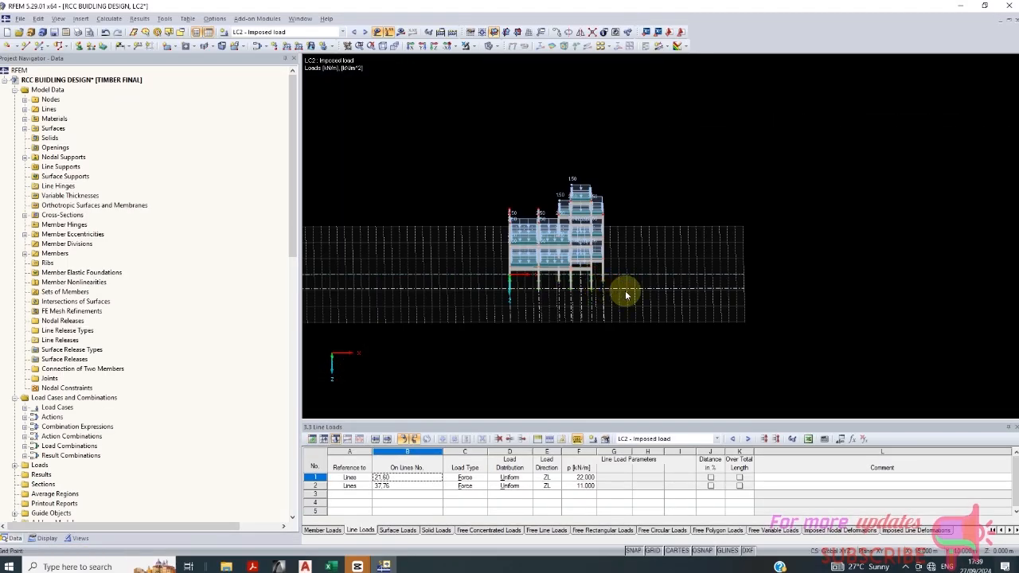
{"action": "middle_click_drag", "start_coordinate": [625, 293], "coordinate": [467, 268], "text": "ctrl"}
{"action": "scroll", "coordinate": [592, 257], "scroll_direction": "up", "scroll_amount": 5}
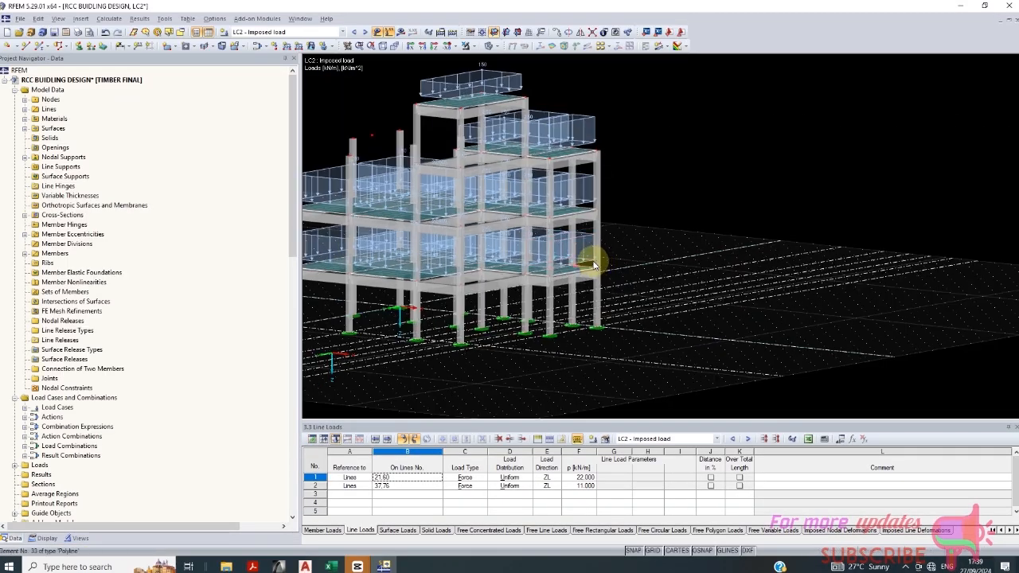
{"action": "left_click", "coordinate": [257, 19]}
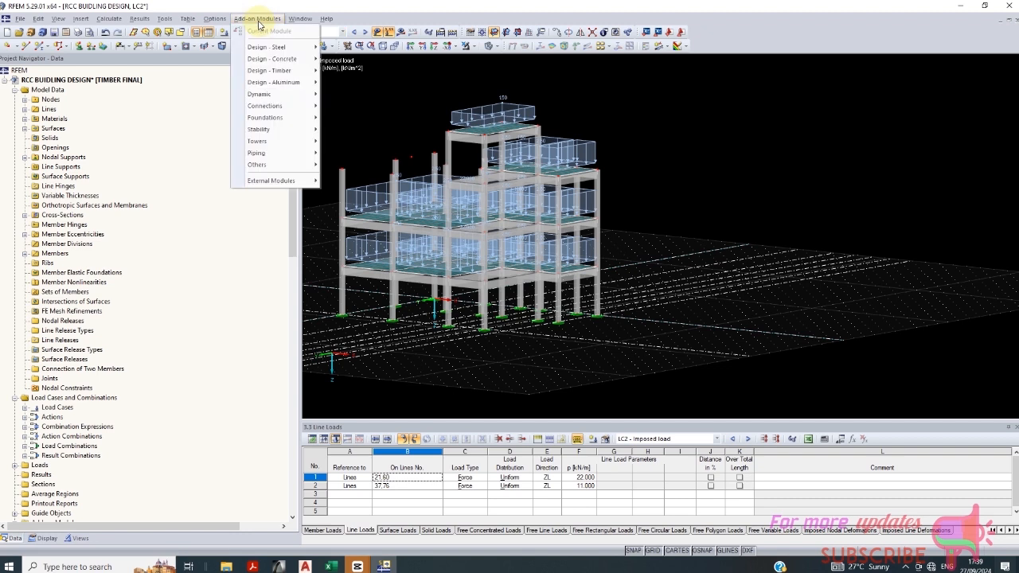
{"action": "mouse_move", "coordinate": [258, 61]}
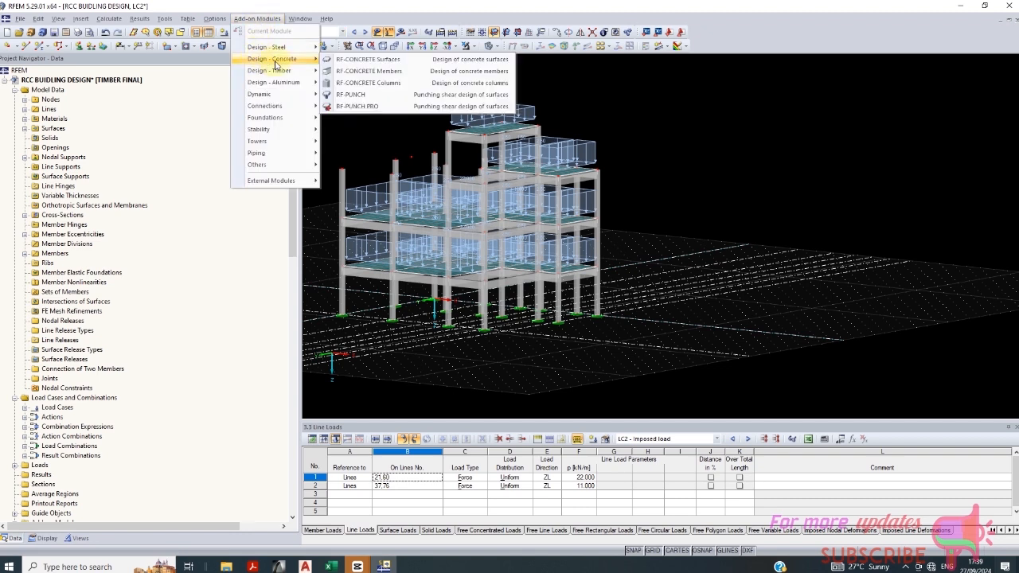
{"action": "left_click", "coordinate": [381, 85]}
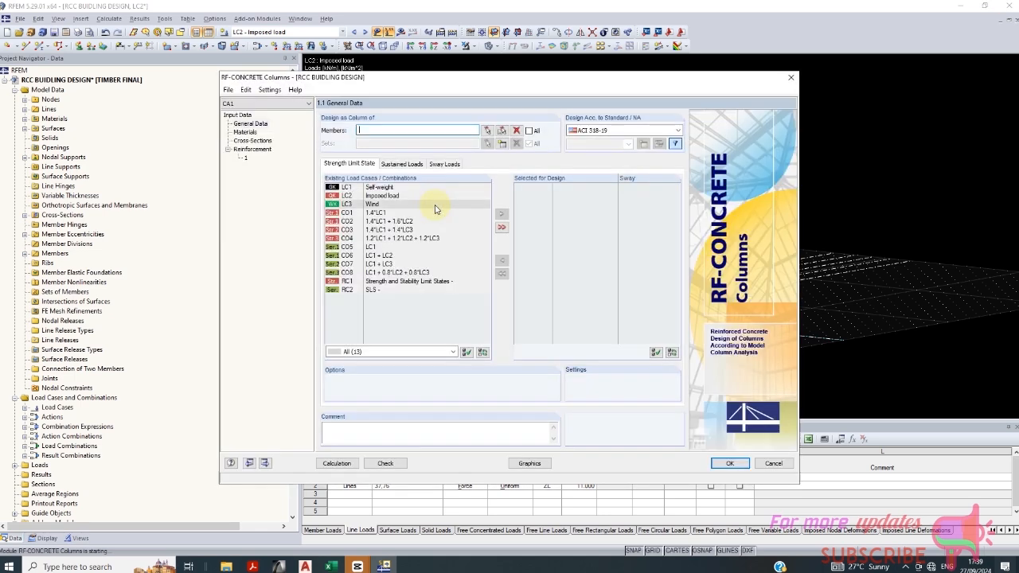
{"action": "left_click", "coordinate": [502, 229]}
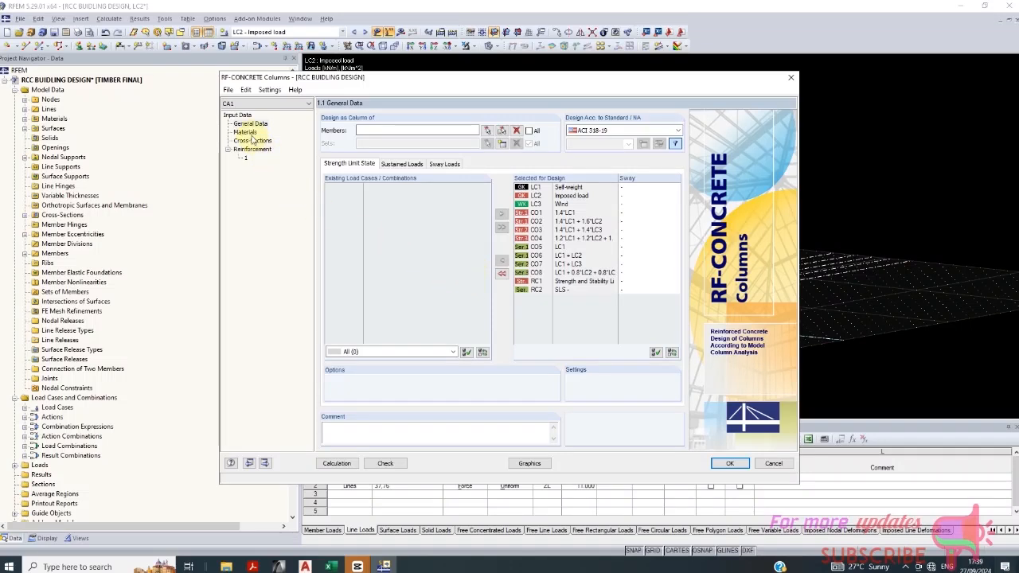
Step: Set the column design to EN 1992-1-1:2004/A1:2014 with the BS:2005 national annex and include all members
{"action": "left_click", "coordinate": [678, 130]}
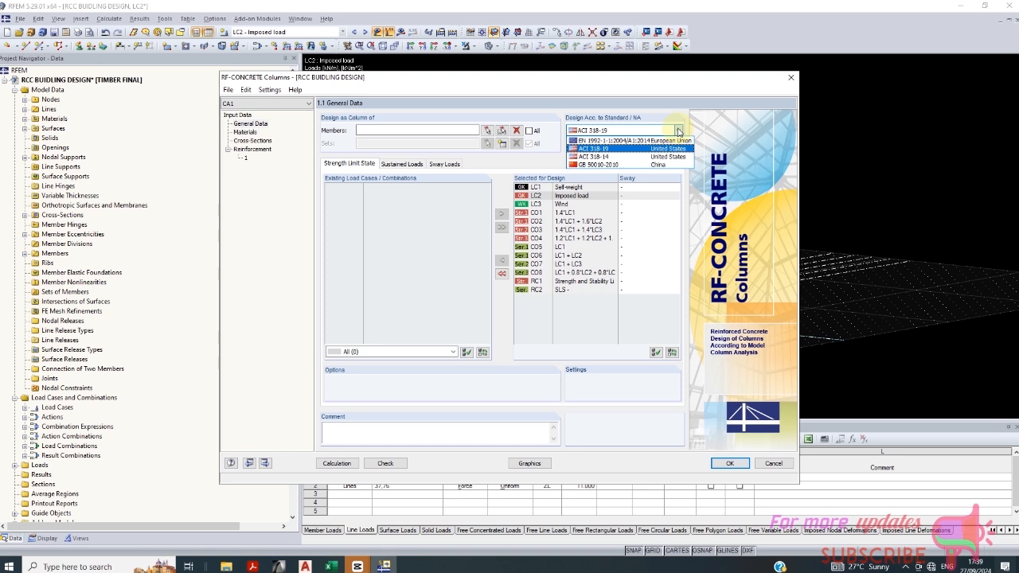
{"action": "left_click", "coordinate": [636, 142]}
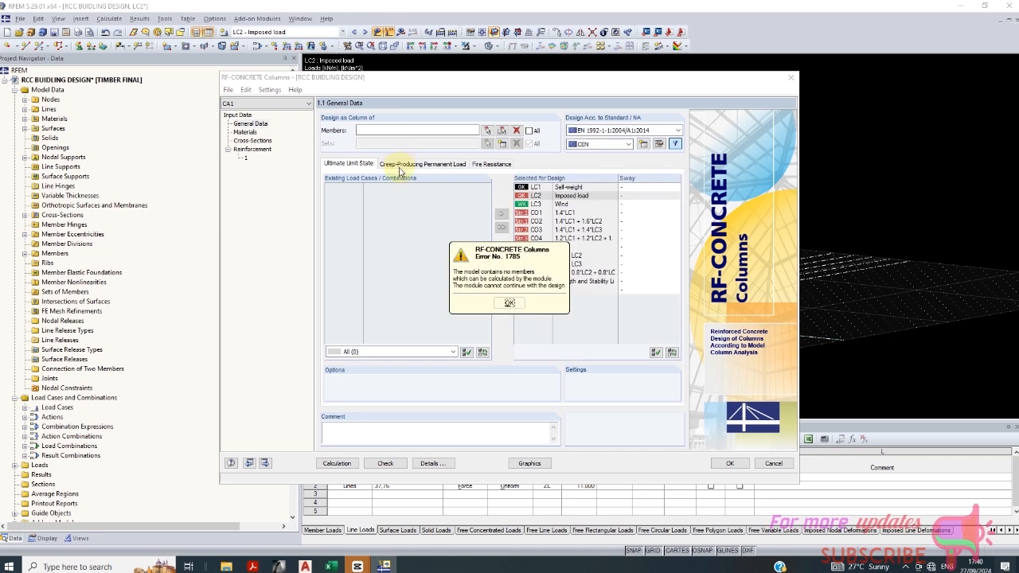
{"action": "left_click", "coordinate": [508, 304]}
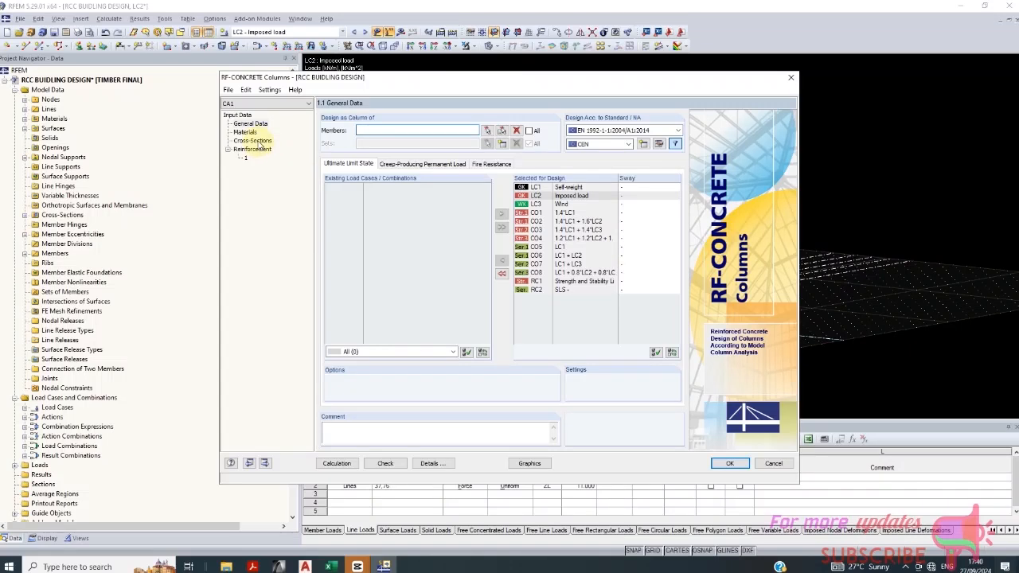
{"action": "left_click", "coordinate": [530, 131]}
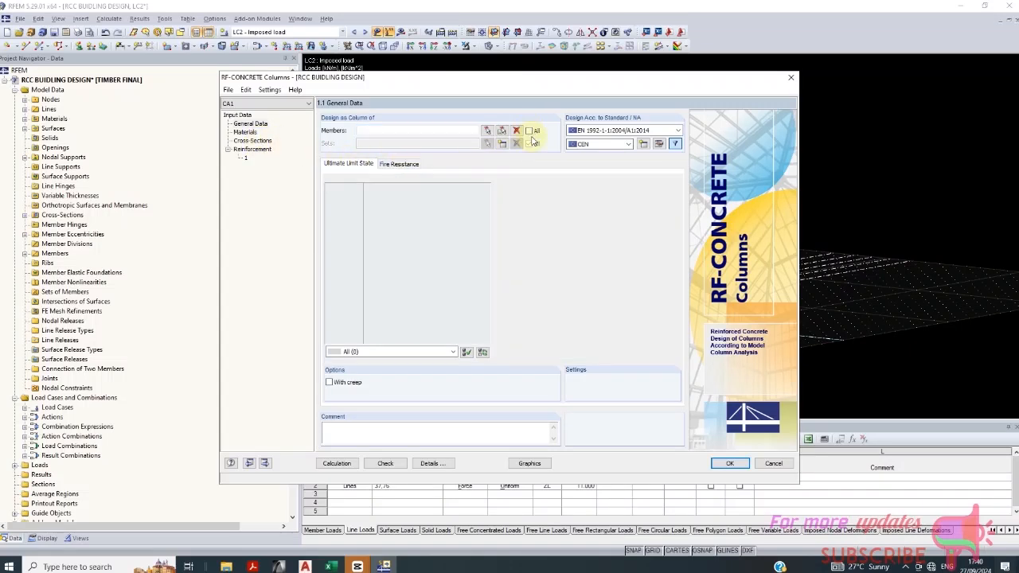
{"action": "left_click", "coordinate": [529, 130]}
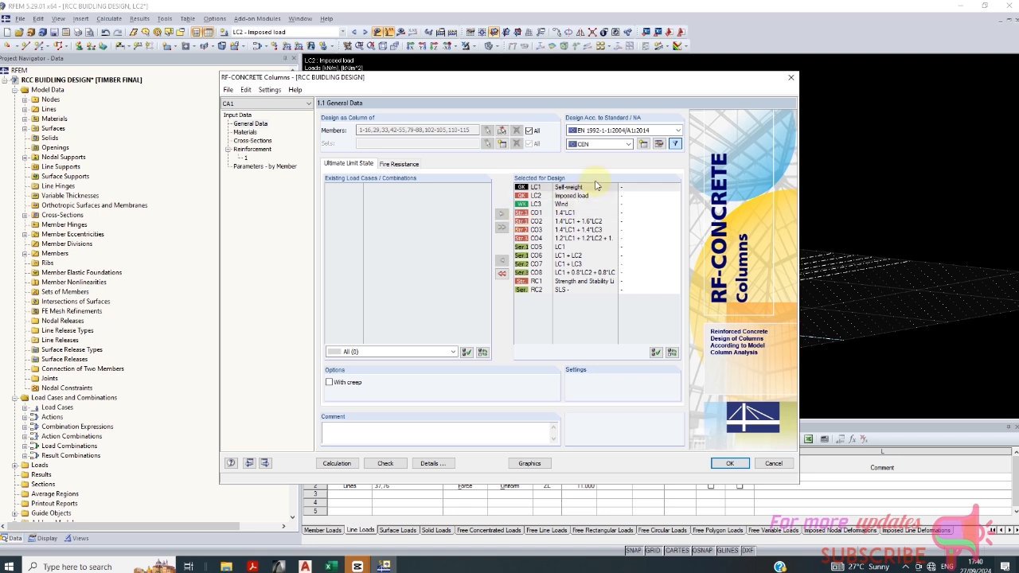
{"action": "left_click", "coordinate": [620, 144]}
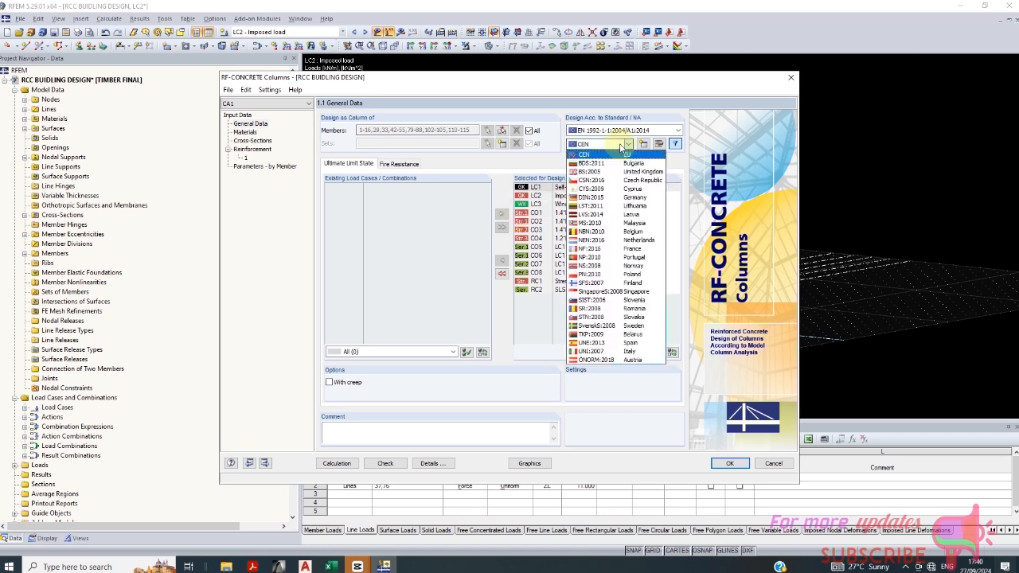
{"action": "left_click", "coordinate": [603, 171]}
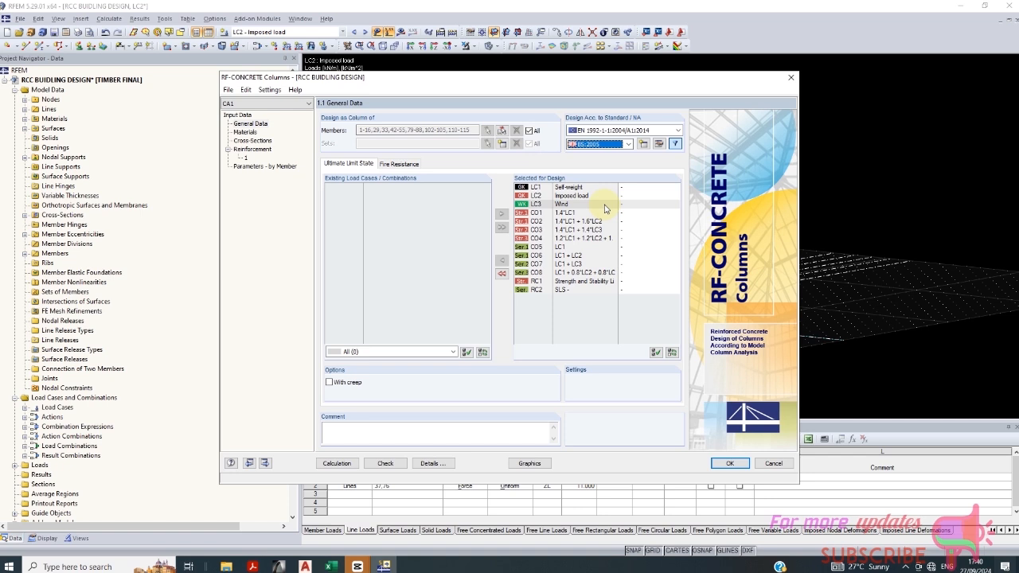
Step: Review the materials and reinforcement data and try to calculate the column design, interrupting the plausibility check
{"action": "left_click", "coordinate": [251, 133]}
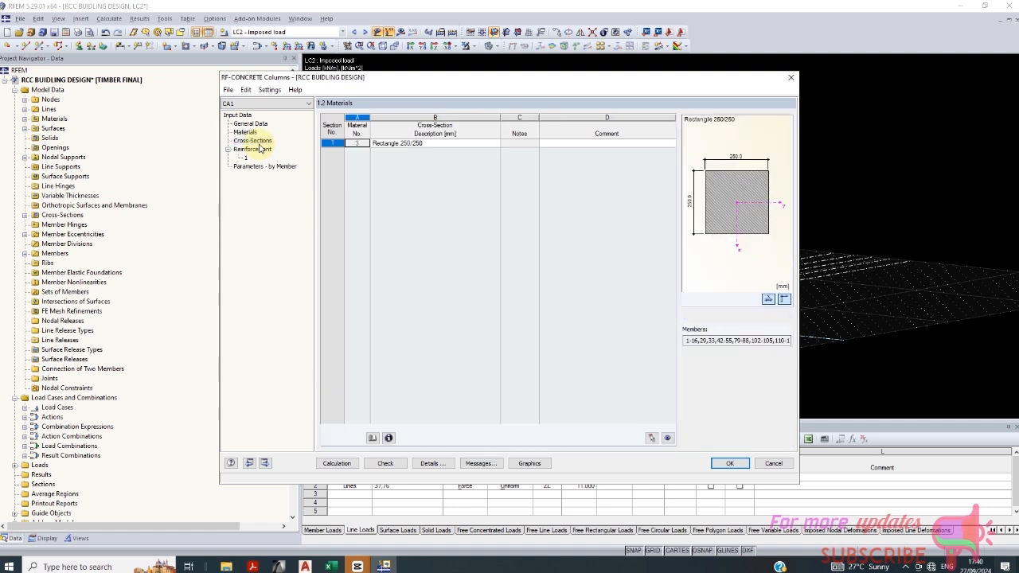
{"action": "left_click", "coordinate": [259, 150]}
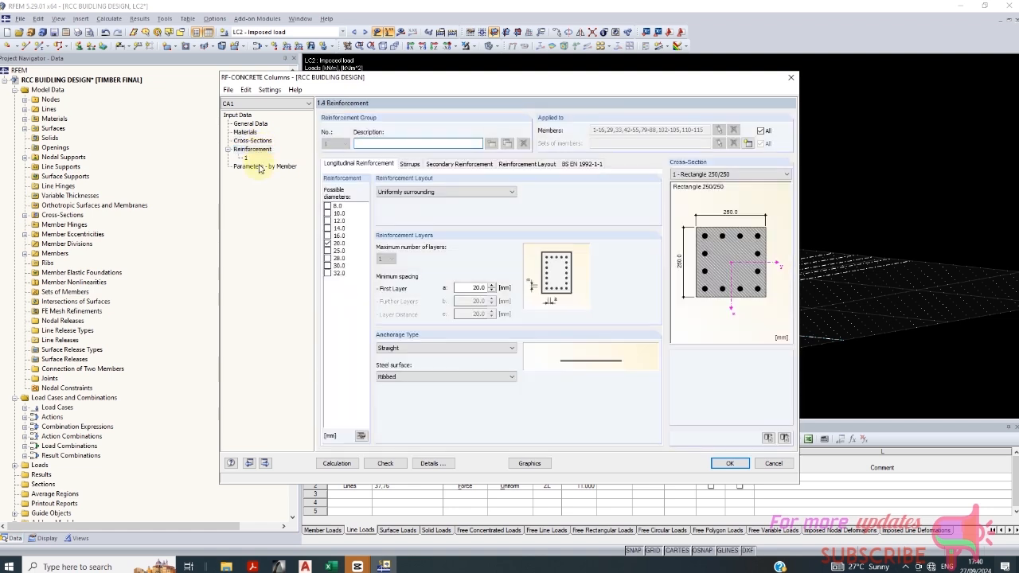
{"action": "left_click", "coordinate": [337, 465]}
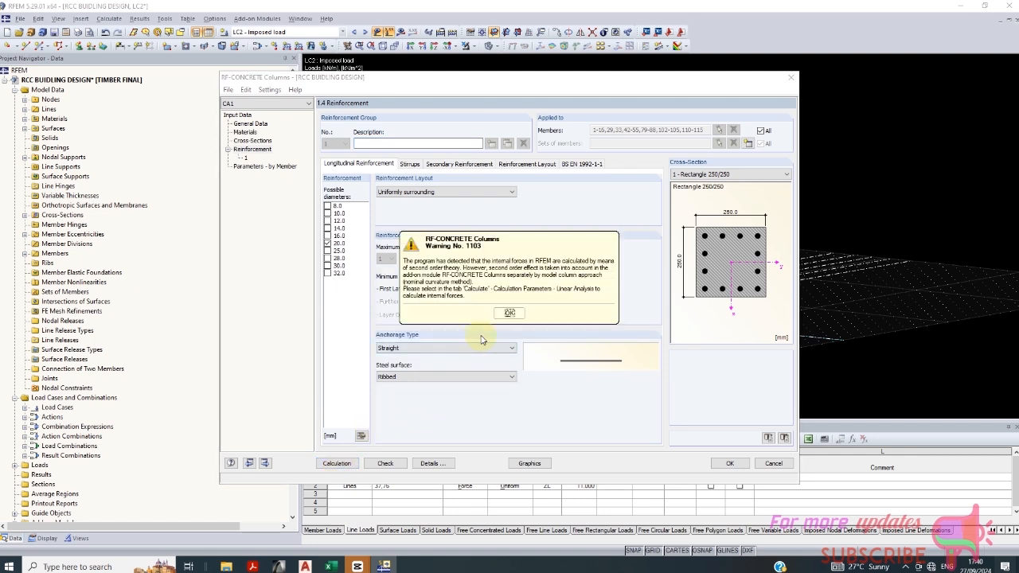
{"action": "left_click", "coordinate": [510, 313]}
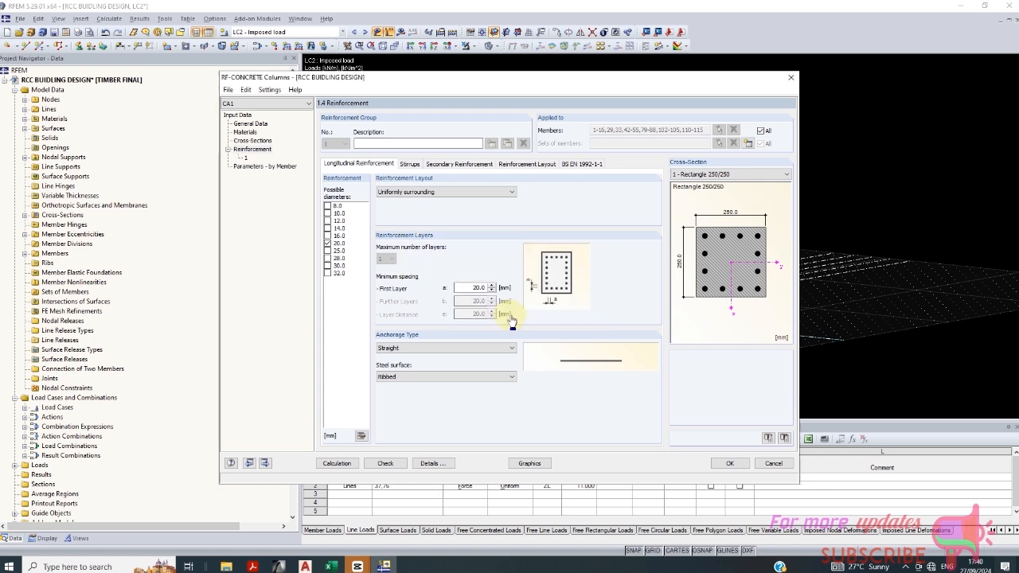
{"action": "left_click", "coordinate": [509, 303]}
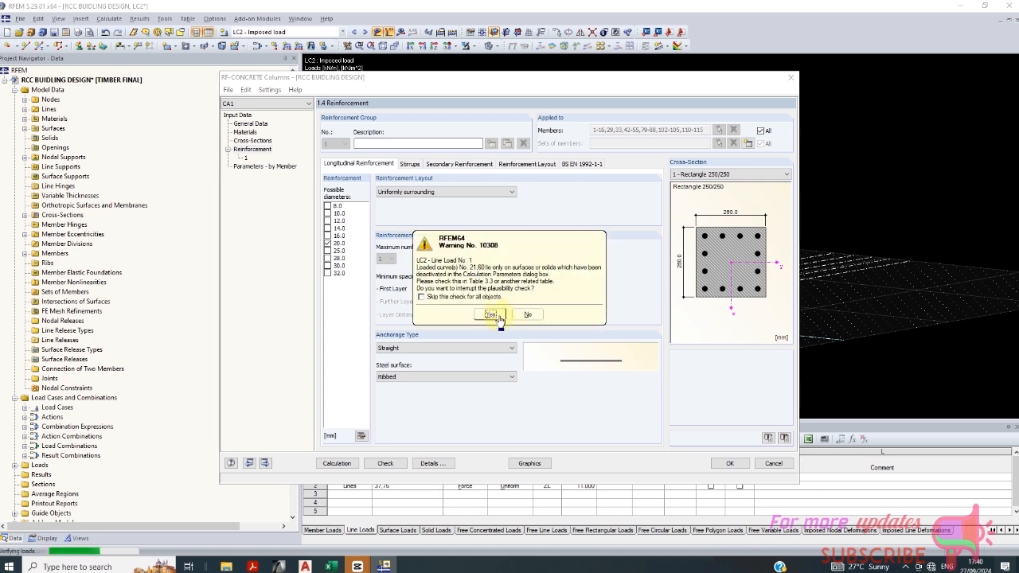
{"action": "left_click", "coordinate": [491, 314]}
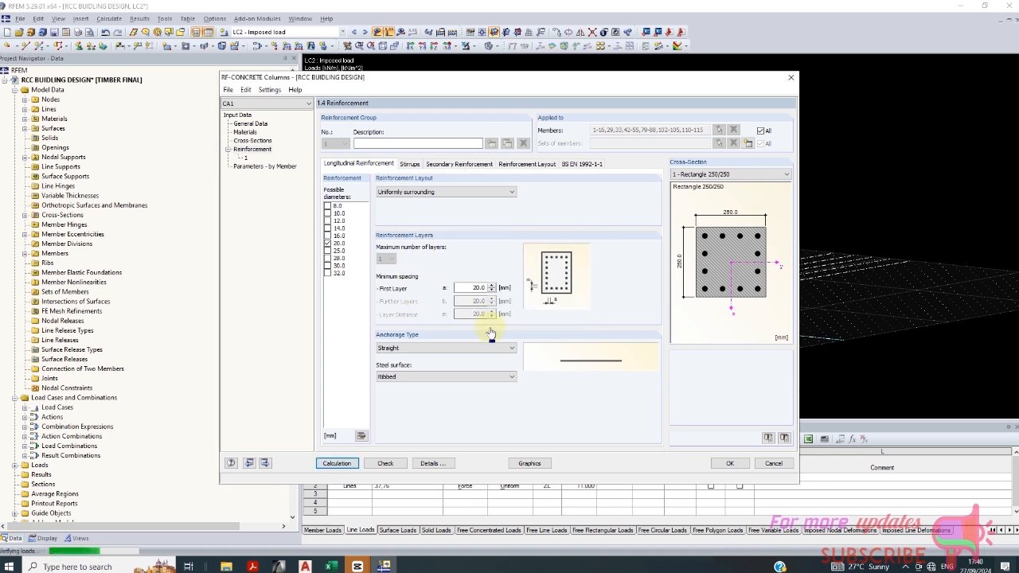
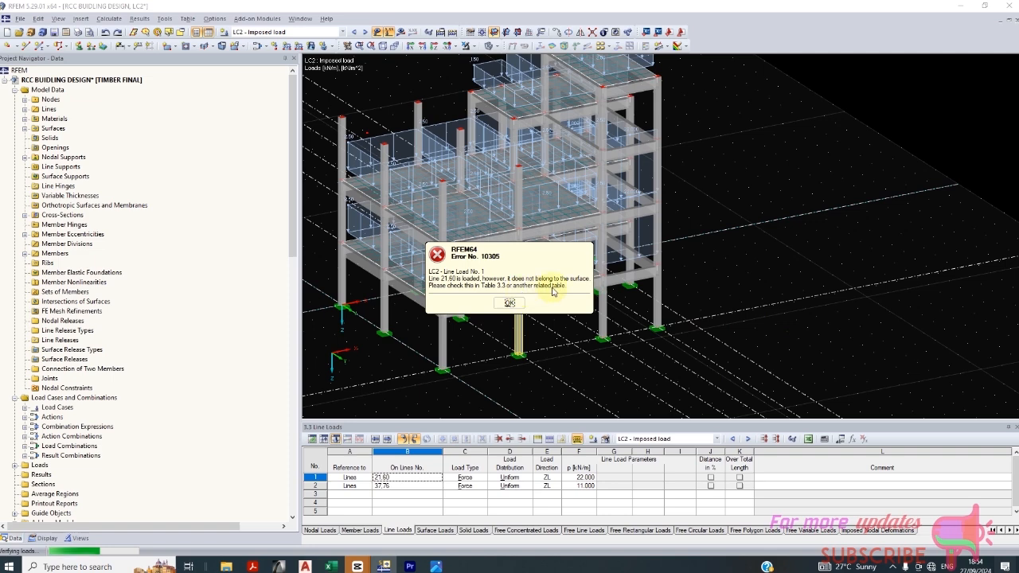
Step: Interrupt the plausibility check and delete the LC2 line load on lines 21 and 60
{"action": "left_click", "coordinate": [509, 303]}
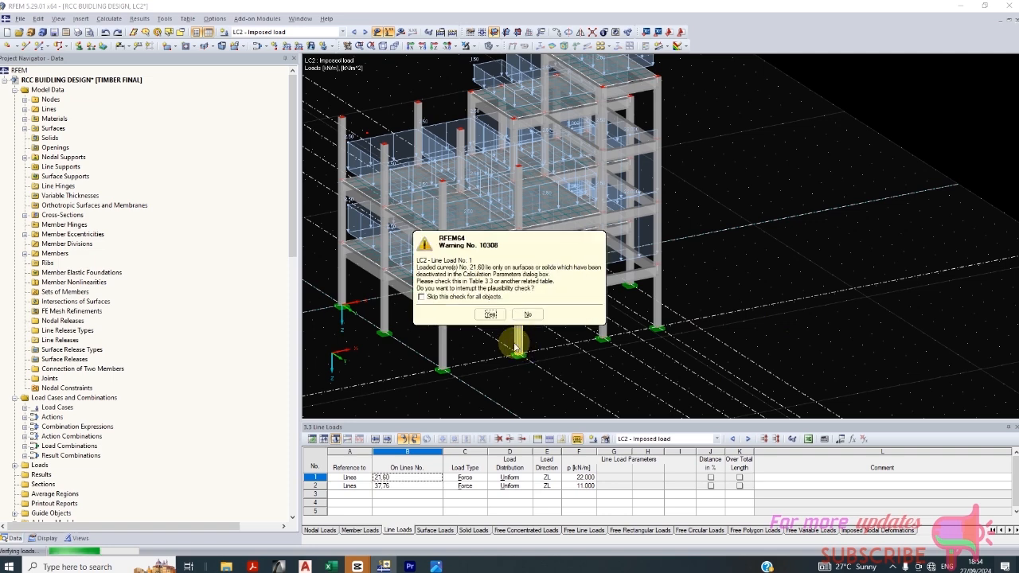
{"action": "left_click", "coordinate": [489, 316]}
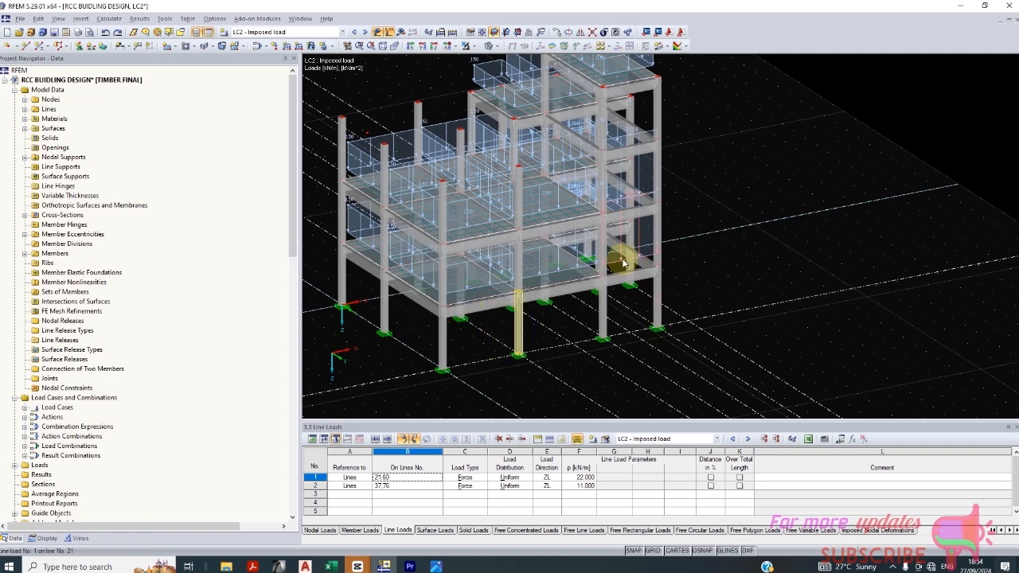
{"action": "scroll", "coordinate": [649, 213], "scroll_direction": "up", "scroll_amount": 1}
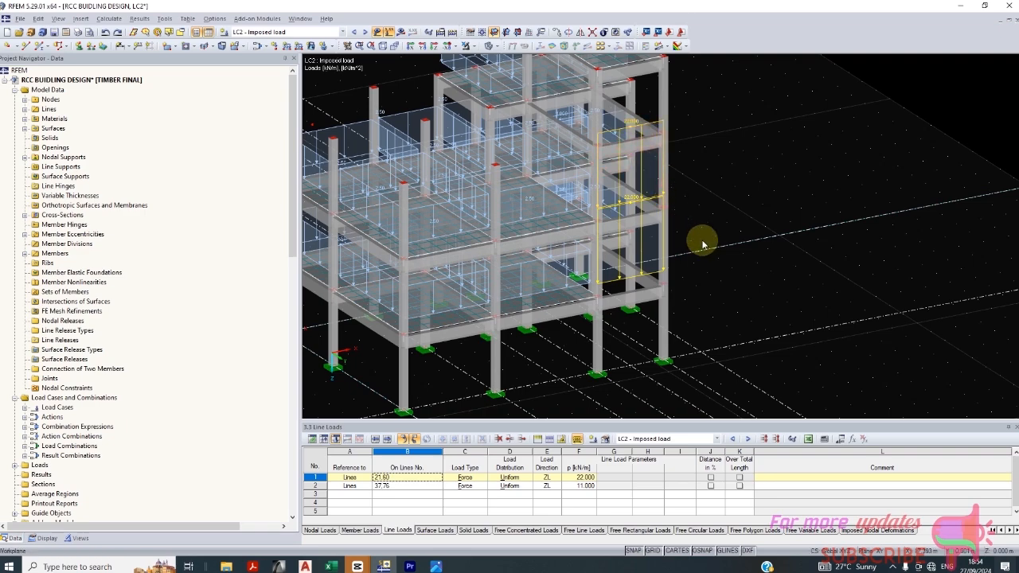
{"action": "key", "text": "Delete"}
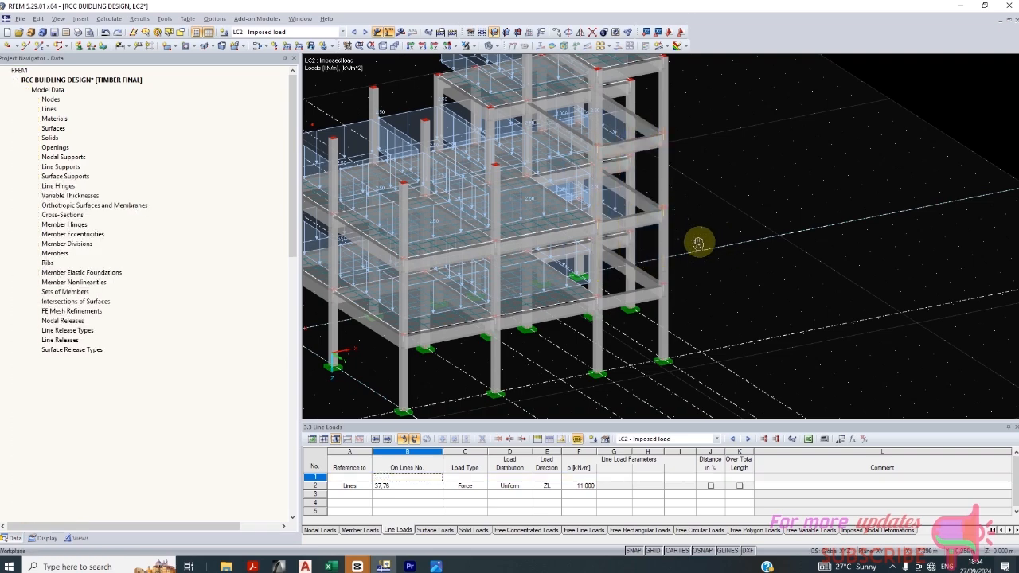
Step: Delete the 11 kN/m line load on lines 37 and 76 in LC2
{"action": "middle_click_drag", "start_coordinate": [702, 244], "coordinate": [589, 183], "text": "ctrl"}
{"action": "scroll", "coordinate": [593, 175], "scroll_direction": "up", "scroll_amount": 6}
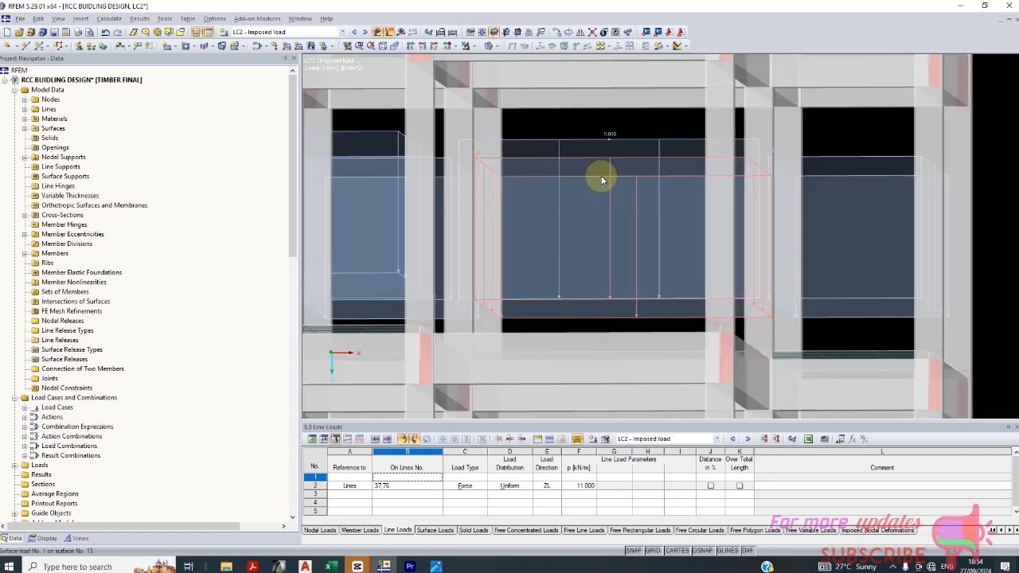
{"action": "left_click", "coordinate": [615, 139]}
{"action": "scroll", "coordinate": [614, 139], "scroll_direction": "down", "scroll_amount": 3}
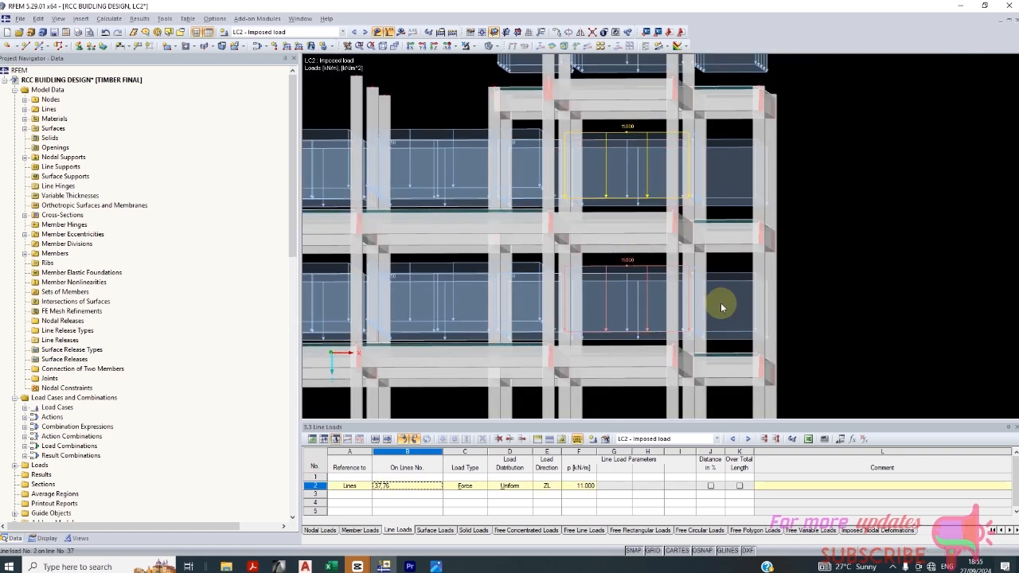
{"action": "key", "text": "Delete"}
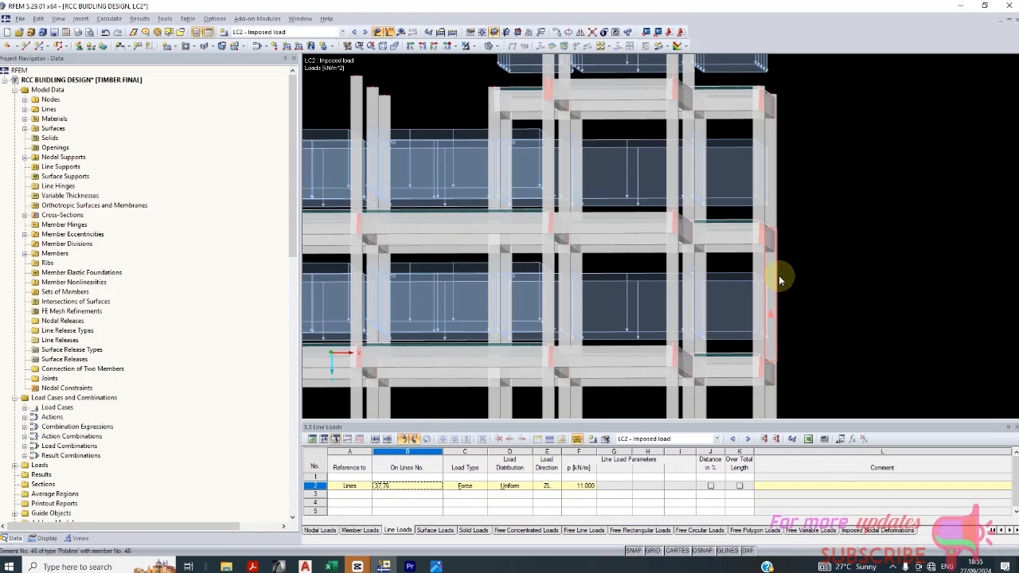
Step: Apply a uniform 22 kN/m member load in the global ZL direction to the open stair bay's beams in LC2
{"action": "middle_click_drag", "start_coordinate": [741, 241], "coordinate": [743, 303], "text": "ctrl"}
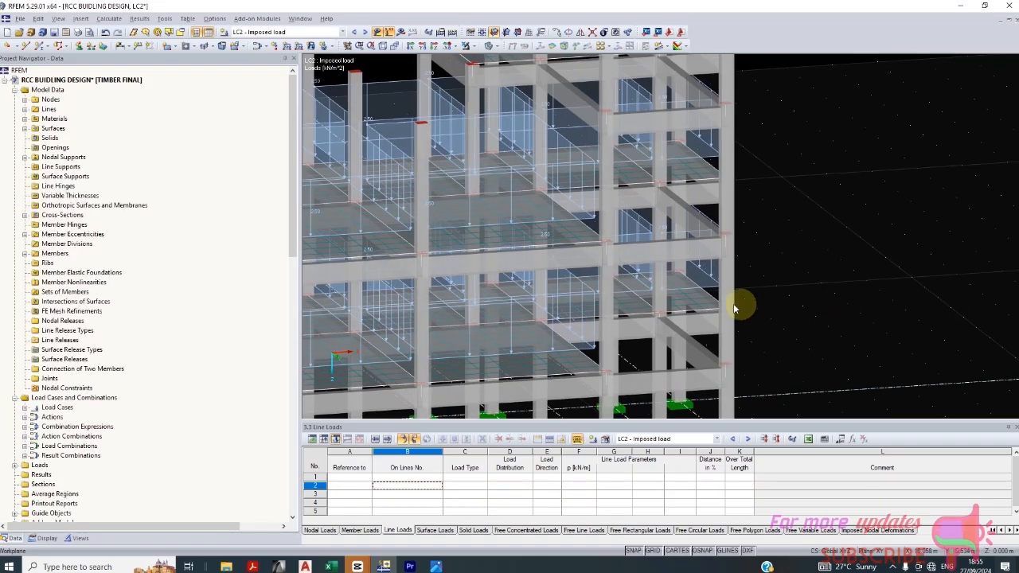
{"action": "left_click", "coordinate": [287, 45]}
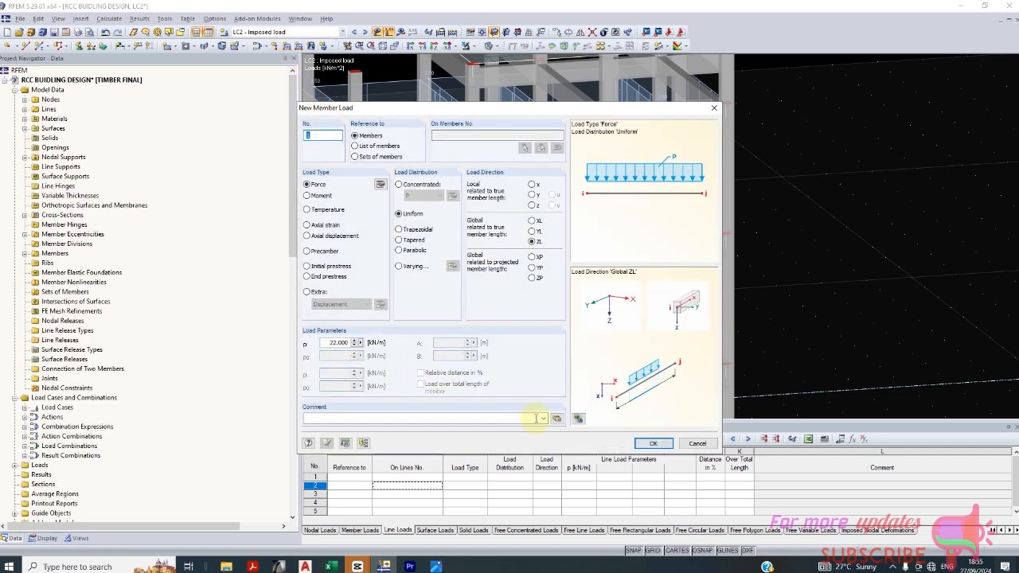
{"action": "left_click", "coordinate": [653, 445]}
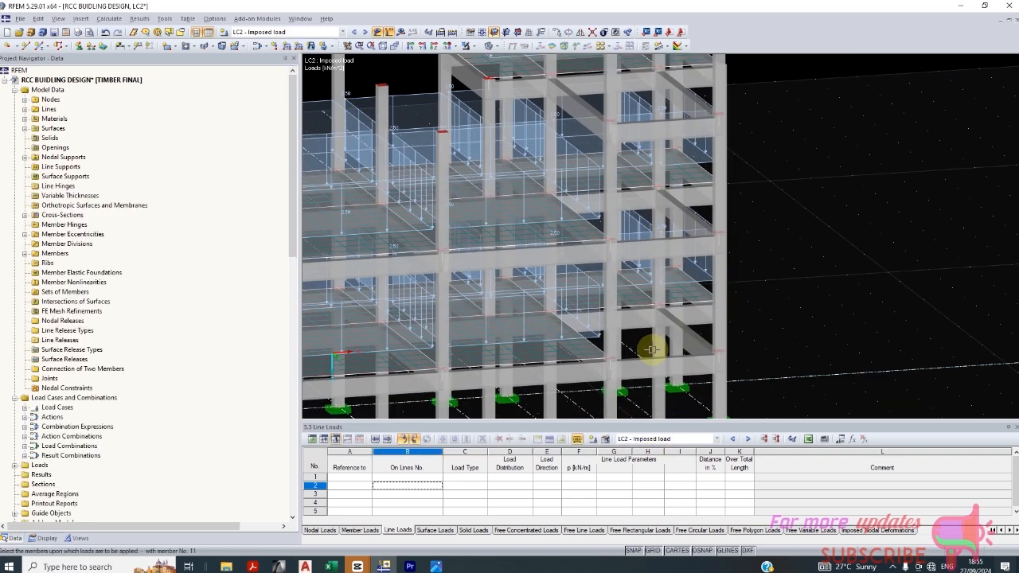
{"action": "left_click", "coordinate": [653, 363]}
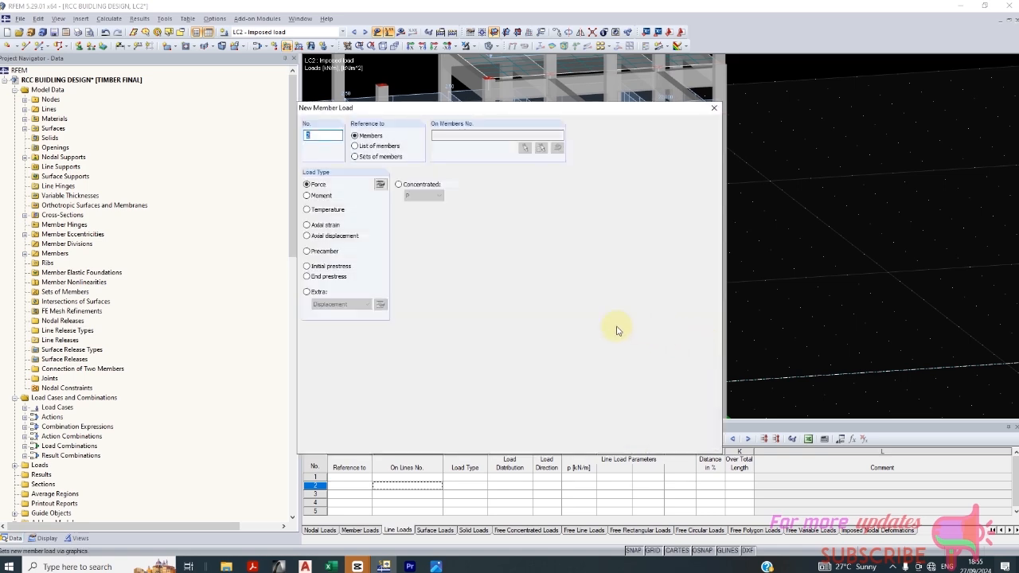
Step: Apply a uniform 11 kN/m member load in the global ZL direction to the remaining open stair bay beams
{"action": "double_click", "coordinate": [325, 342]}
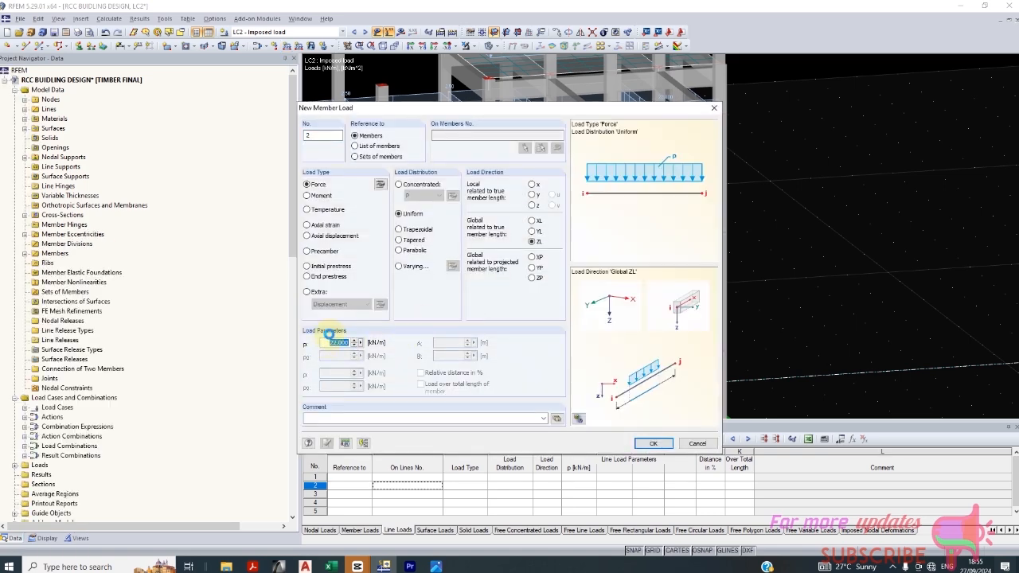
{"action": "left_click", "coordinate": [653, 443]}
{"action": "scroll", "coordinate": [565, 265], "scroll_direction": "up", "scroll_amount": 2}
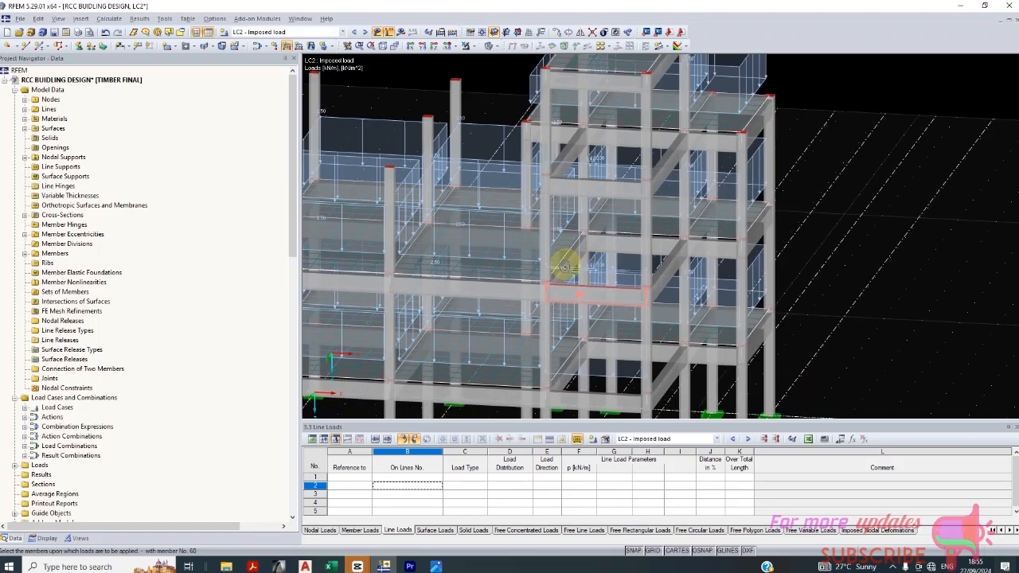
{"action": "scroll", "coordinate": [565, 266], "scroll_direction": "up", "scroll_amount": 1}
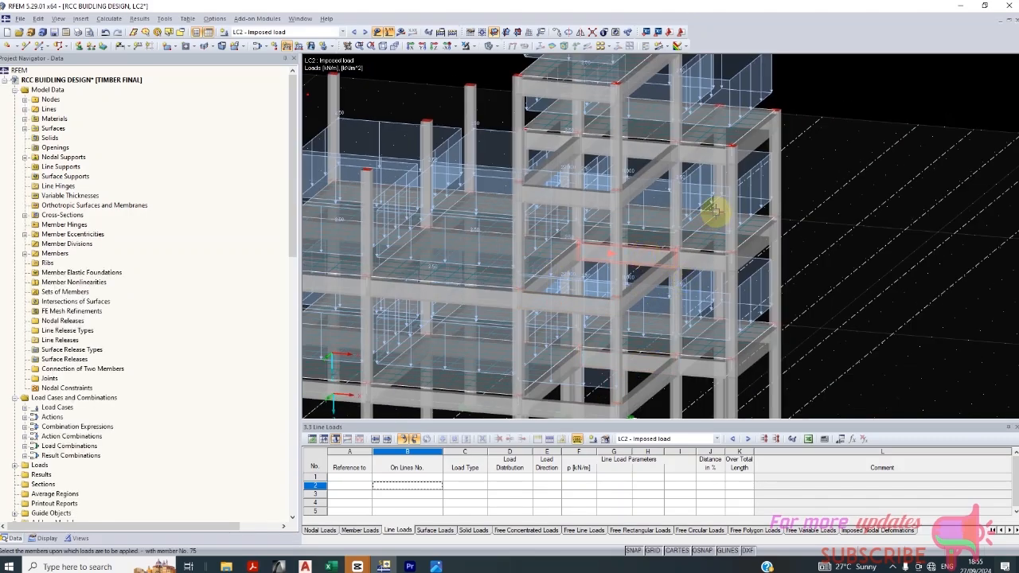
{"action": "scroll", "coordinate": [715, 210], "scroll_direction": "down", "scroll_amount": 2}
{"action": "middle_click_drag", "start_coordinate": [712, 228], "coordinate": [845, 256], "text": "ctrl"}
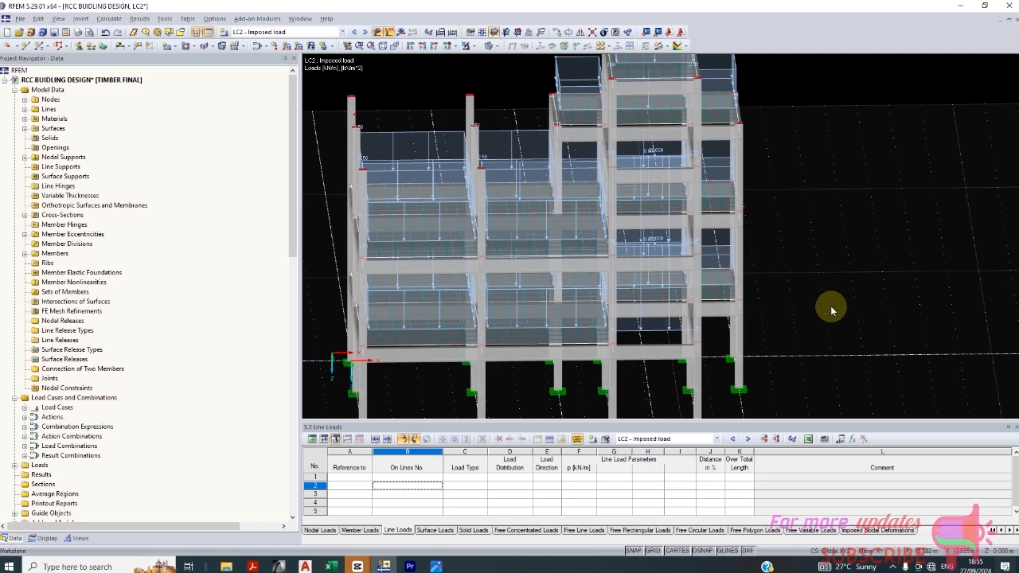
{"action": "middle_click_drag", "start_coordinate": [831, 311], "coordinate": [808, 246], "text": "ctrl"}
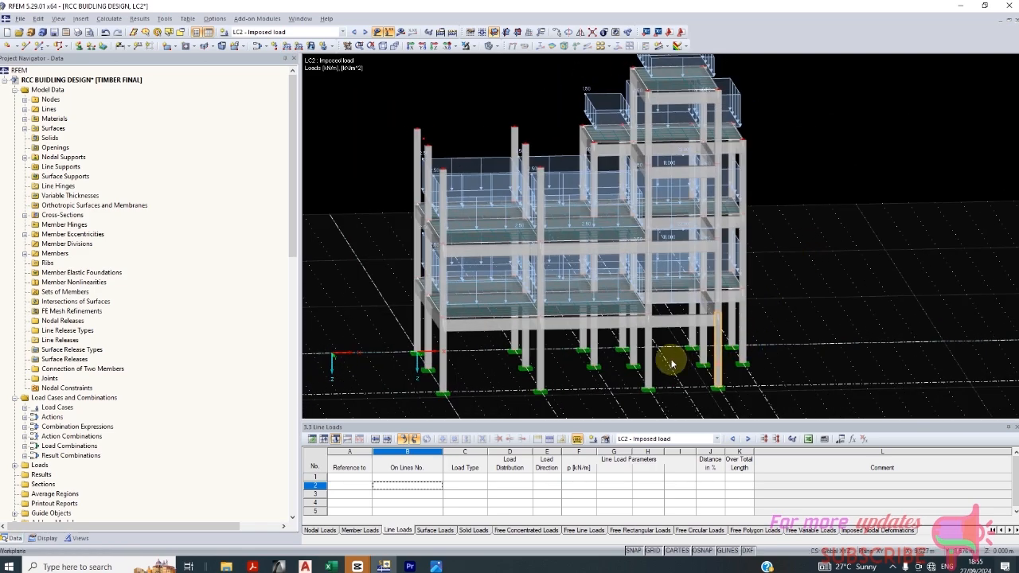
{"action": "left_click", "coordinate": [649, 355]}
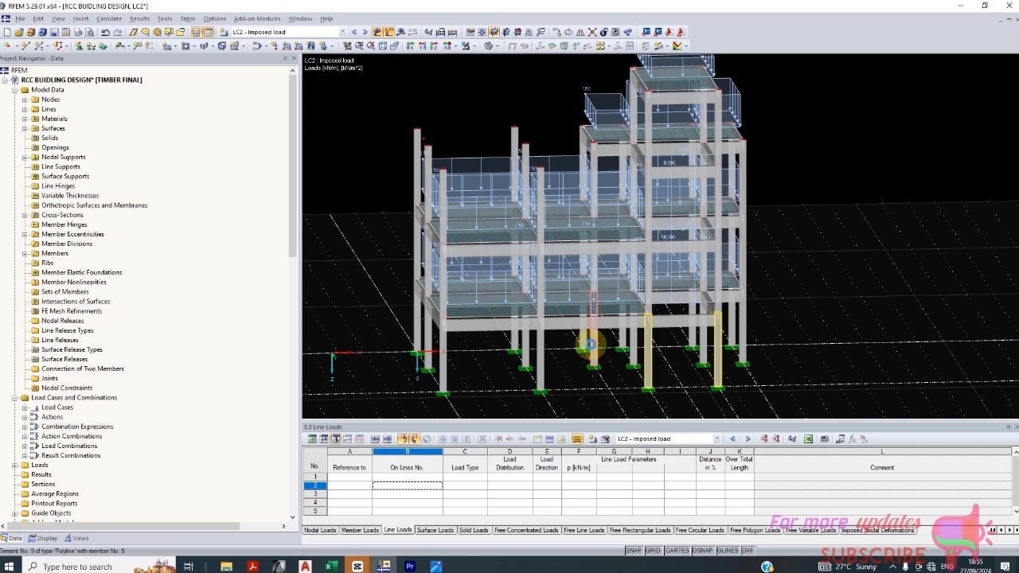
{"action": "left_click", "coordinate": [590, 344]}
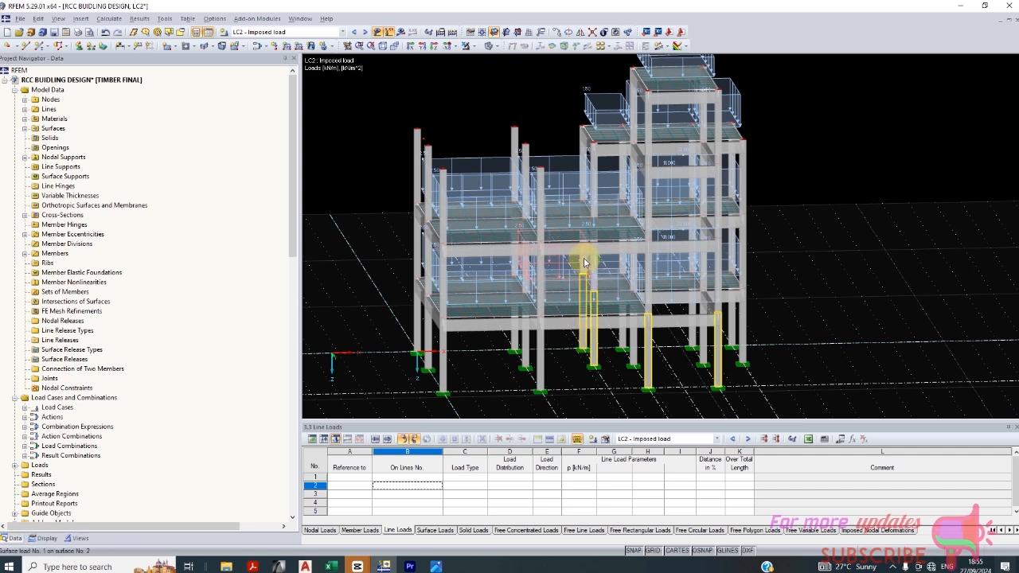
{"action": "scroll", "coordinate": [489, 212], "scroll_direction": "down", "scroll_amount": 3}
{"action": "left_click", "coordinate": [348, 486]}
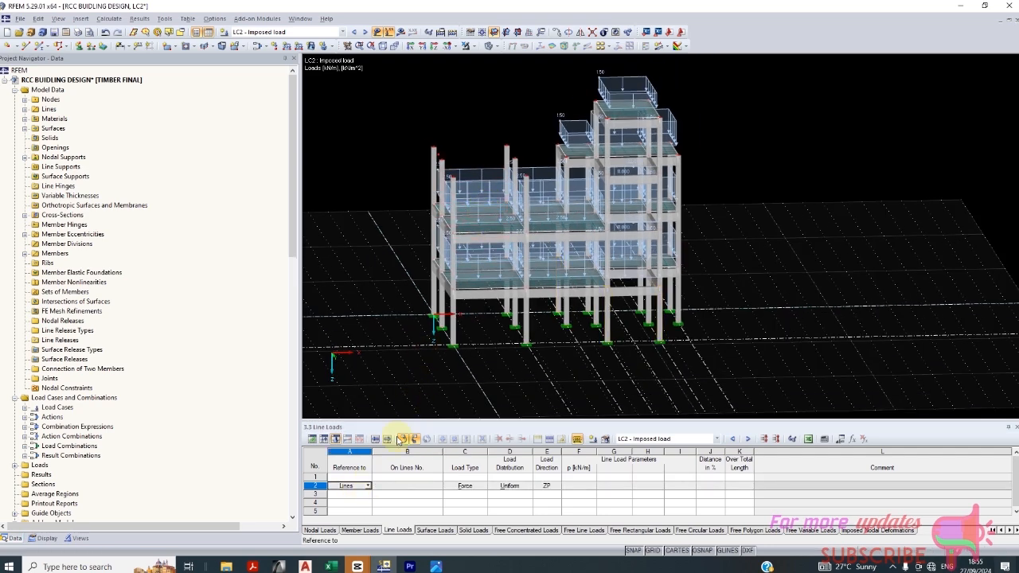
Step: Select all members with the Rectangle 250/250 cross-section in the Cross-Sections table and isolate them in visibility mode
{"action": "scroll", "coordinate": [432, 353], "scroll_direction": "up", "scroll_amount": 3}
{"action": "scroll", "coordinate": [432, 289], "scroll_direction": "down", "scroll_amount": 5}
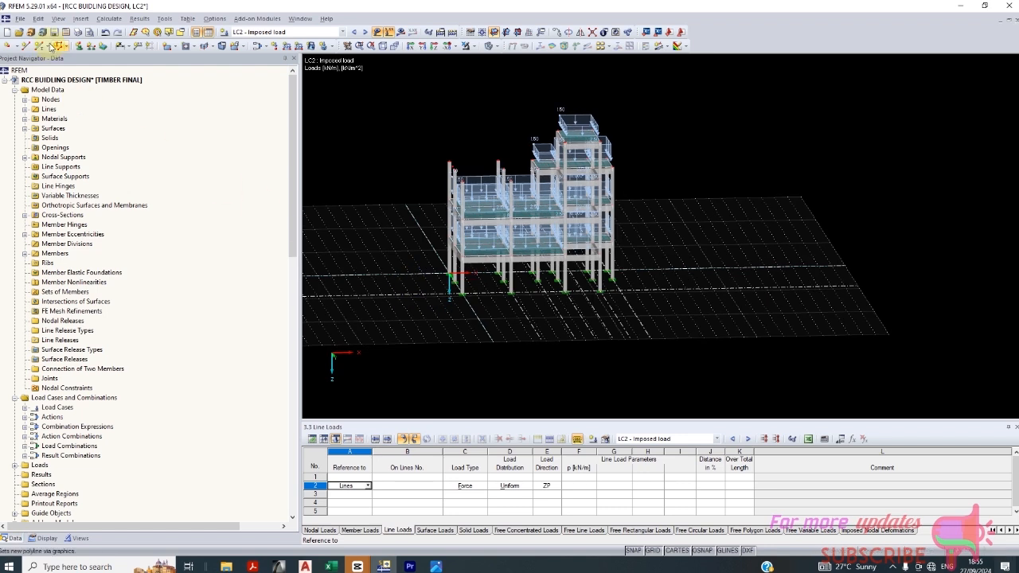
{"action": "left_click", "coordinate": [37, 18]}
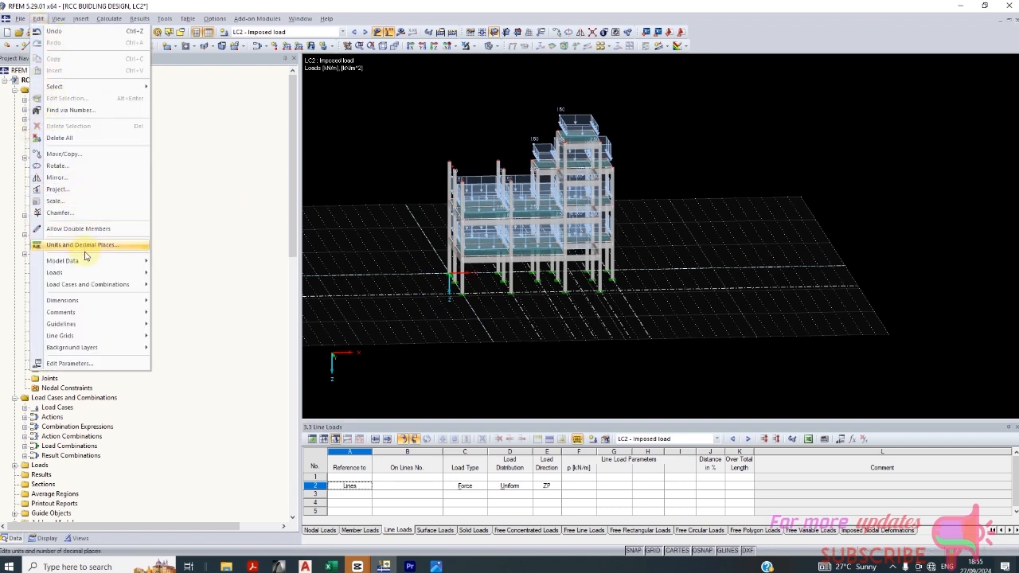
{"action": "mouse_move", "coordinate": [88, 260]}
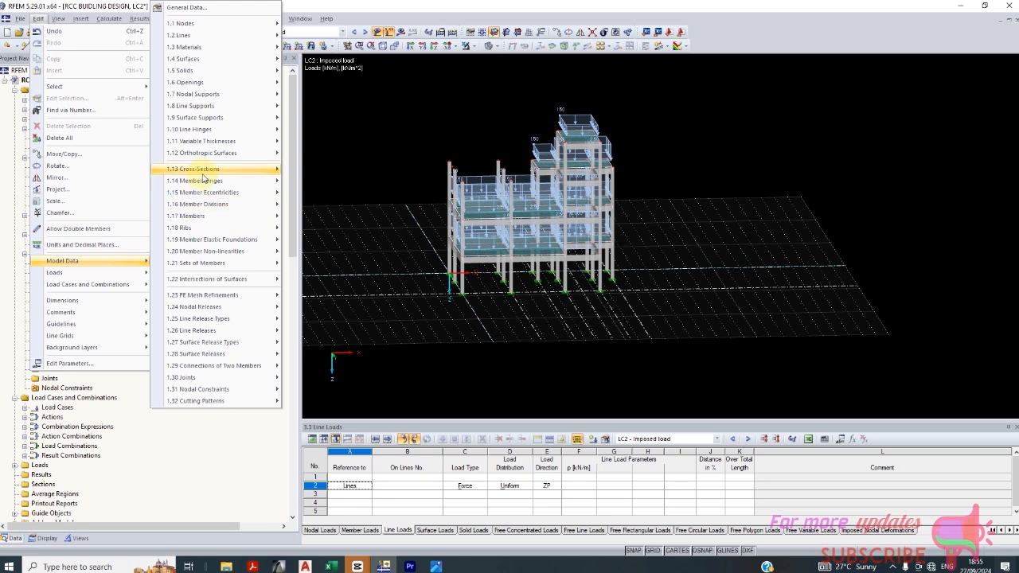
{"action": "mouse_move", "coordinate": [231, 170]}
{"action": "left_click", "coordinate": [319, 191]}
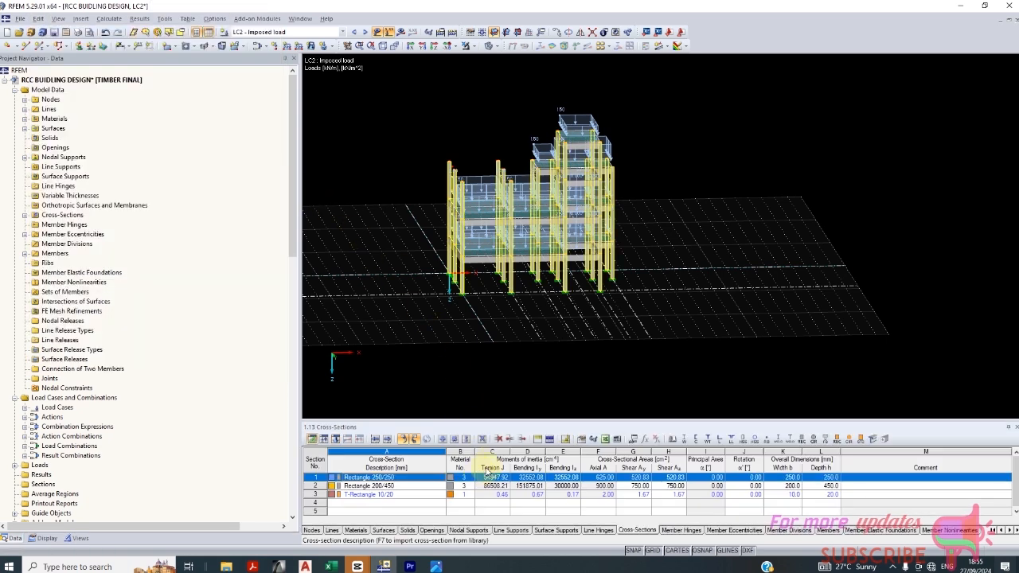
{"action": "left_click", "coordinate": [318, 477]}
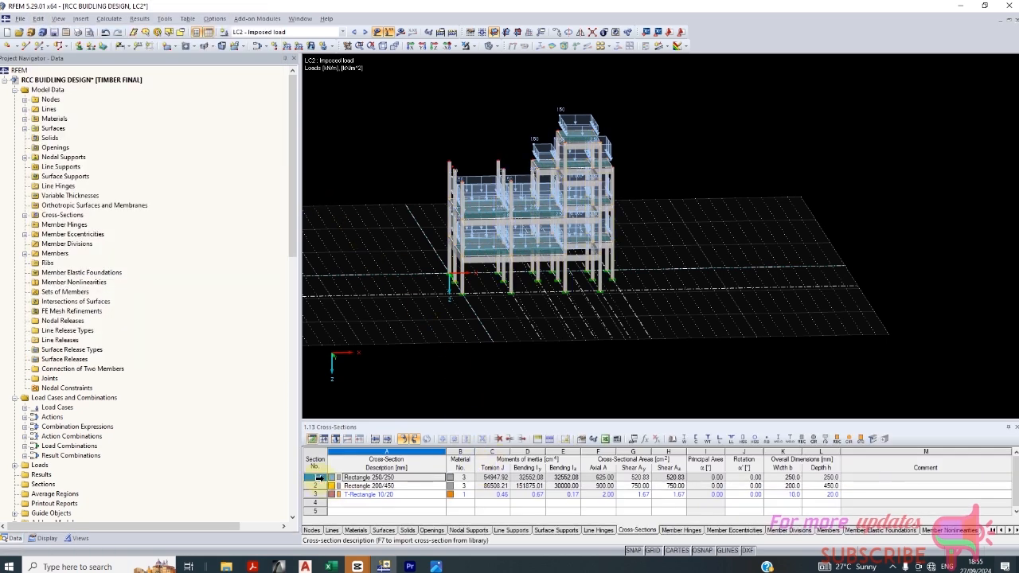
{"action": "left_click", "coordinate": [316, 476]}
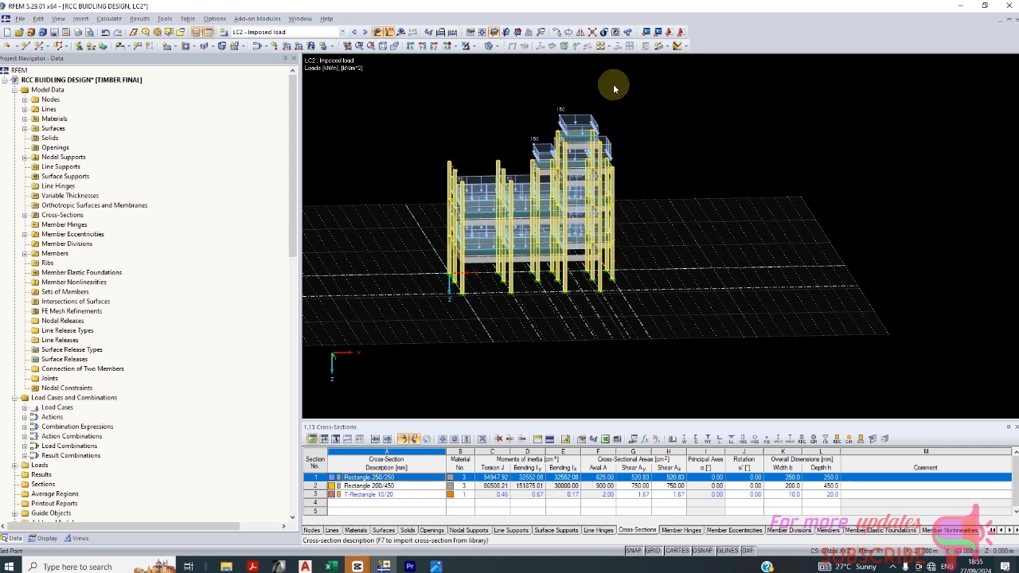
{"action": "left_click", "coordinate": [467, 46]}
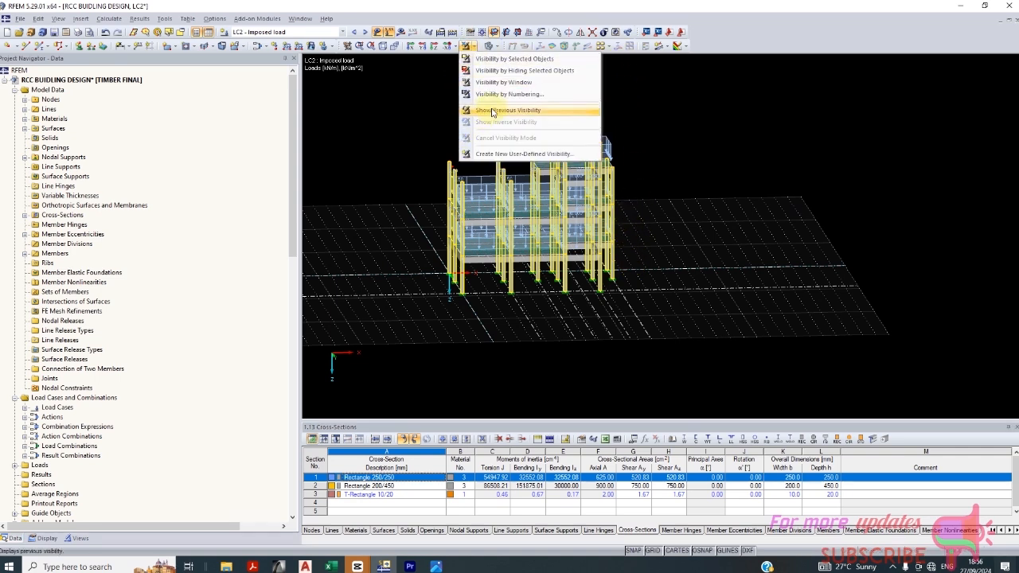
{"action": "left_click", "coordinate": [530, 68]}
{"action": "middle_click_drag", "start_coordinate": [555, 254], "coordinate": [523, 246], "text": "ctrl"}
Step: Assign a new Rectangle 300/300 cross-section in Concrete C20/25 to the columns of the taller block, leaving out the two outer column rows at the origin
{"action": "left_click", "coordinate": [517, 150]}
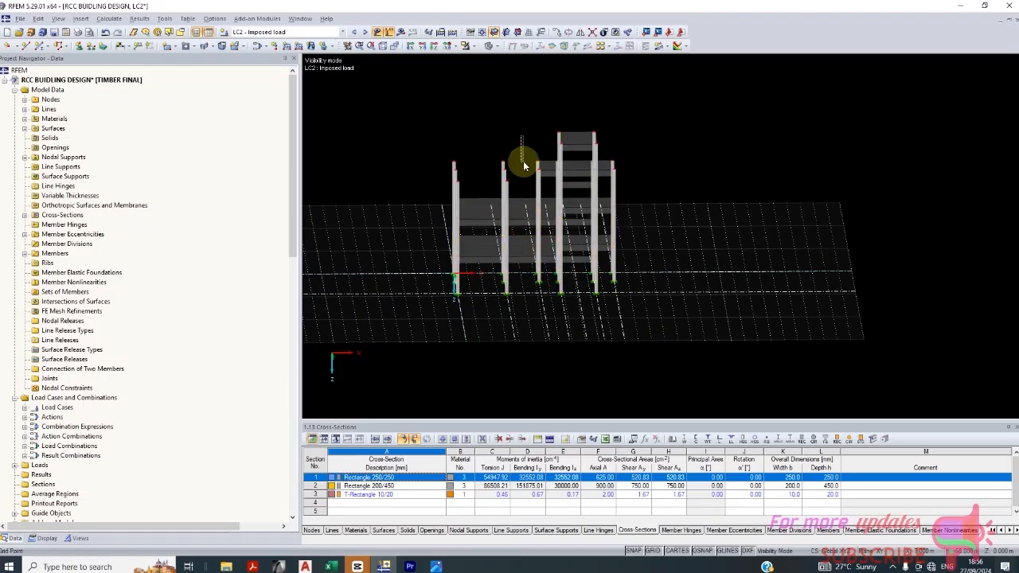
{"action": "left_click_drag", "start_coordinate": [532, 142], "coordinate": [648, 316]}
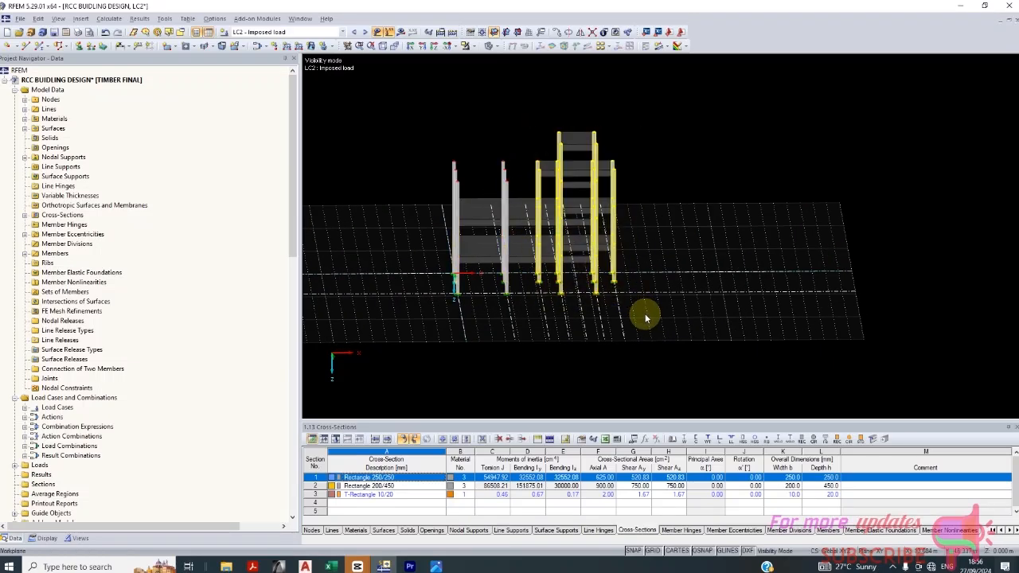
{"action": "middle_click_drag", "start_coordinate": [653, 313], "coordinate": [655, 288], "text": "ctrl"}
{"action": "scroll", "coordinate": [573, 244], "scroll_direction": "up", "scroll_amount": 2}
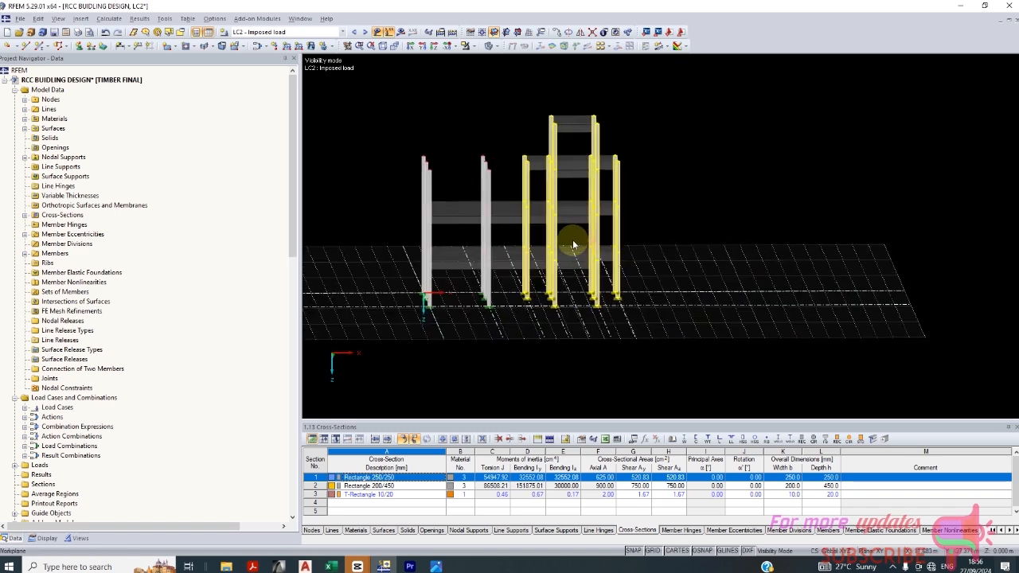
{"action": "double_click", "coordinate": [564, 290]}
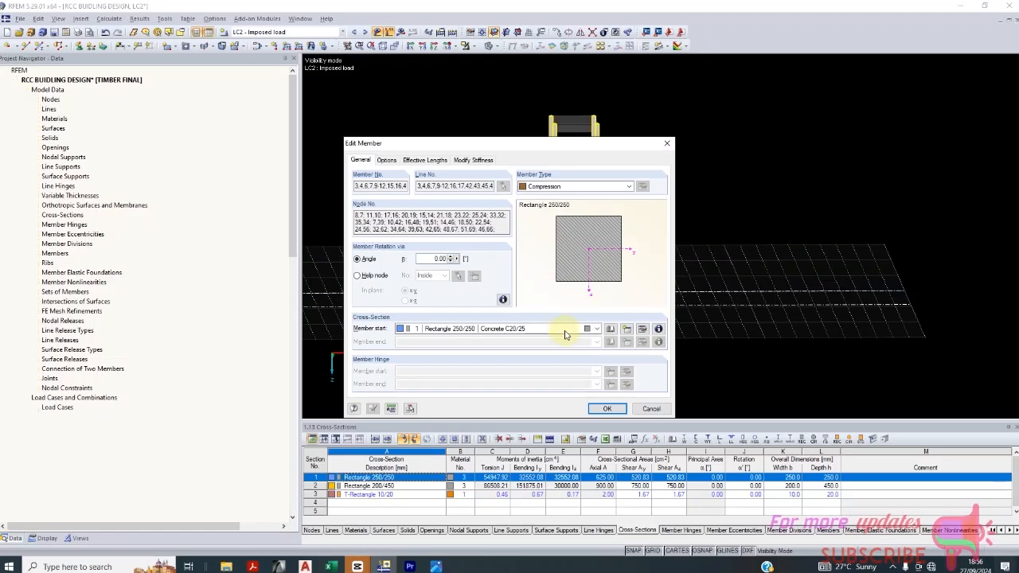
{"action": "left_click", "coordinate": [627, 330]}
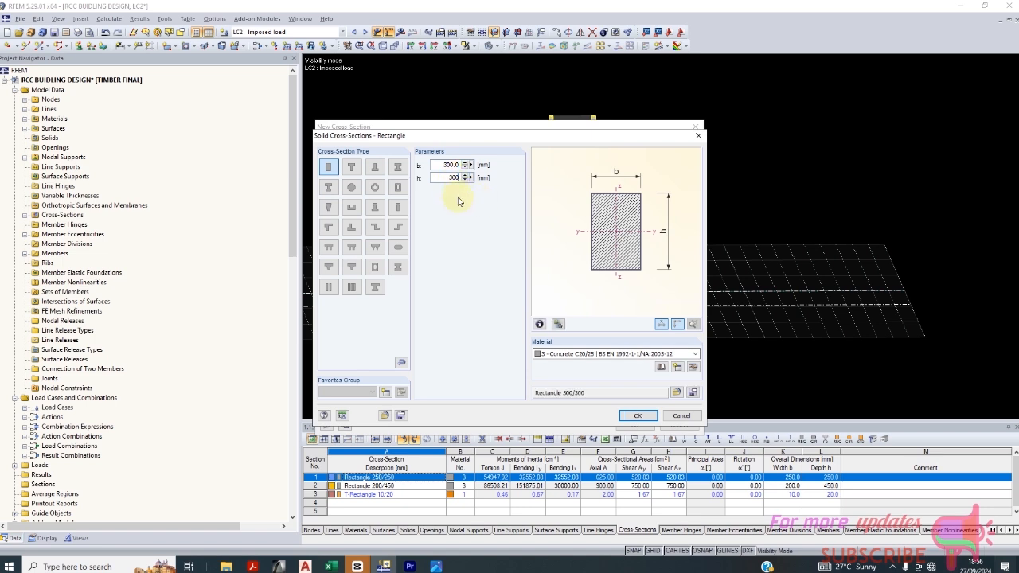
{"action": "left_click", "coordinate": [636, 415]}
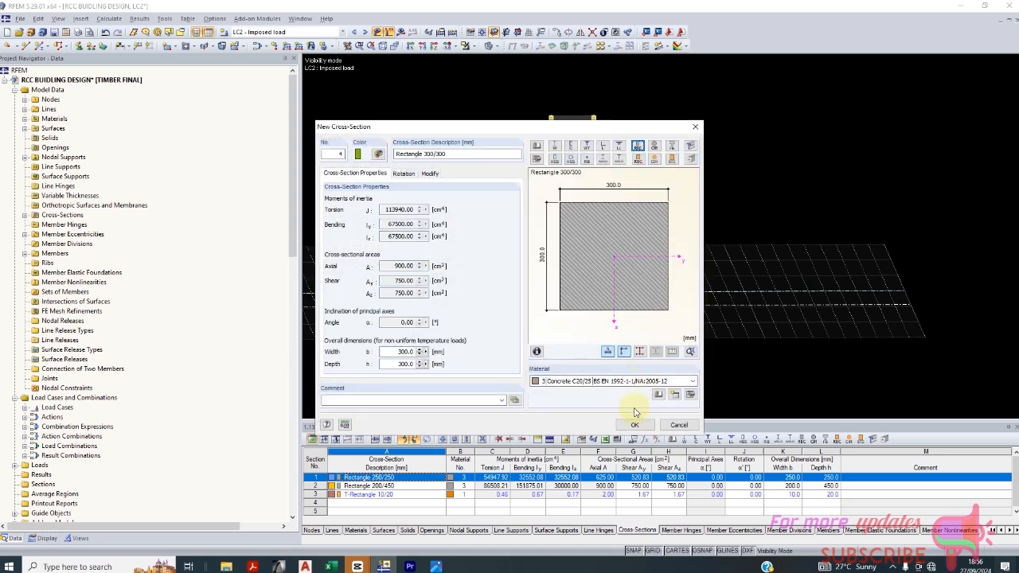
{"action": "left_click", "coordinate": [636, 424]}
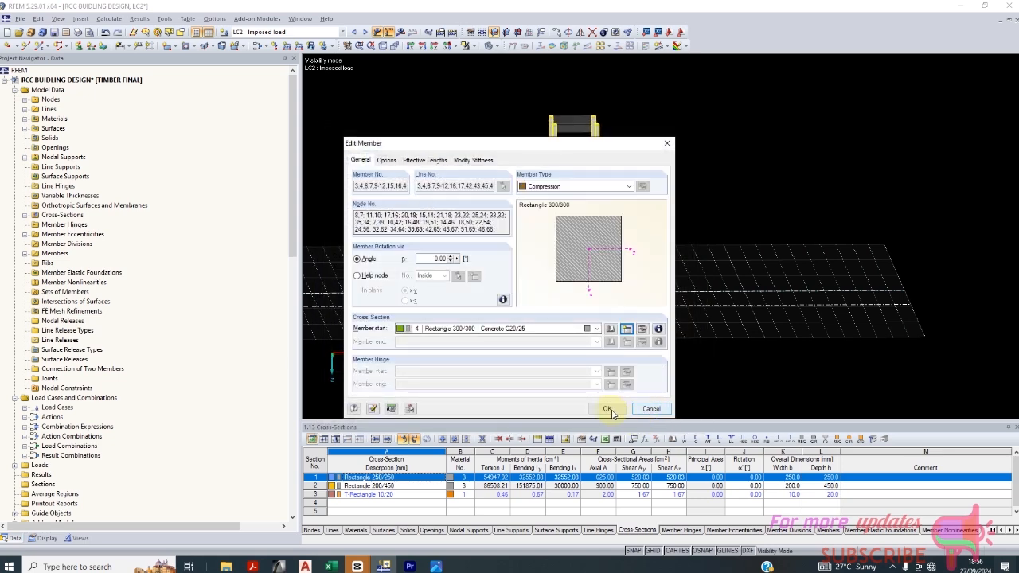
{"action": "left_click", "coordinate": [608, 409]}
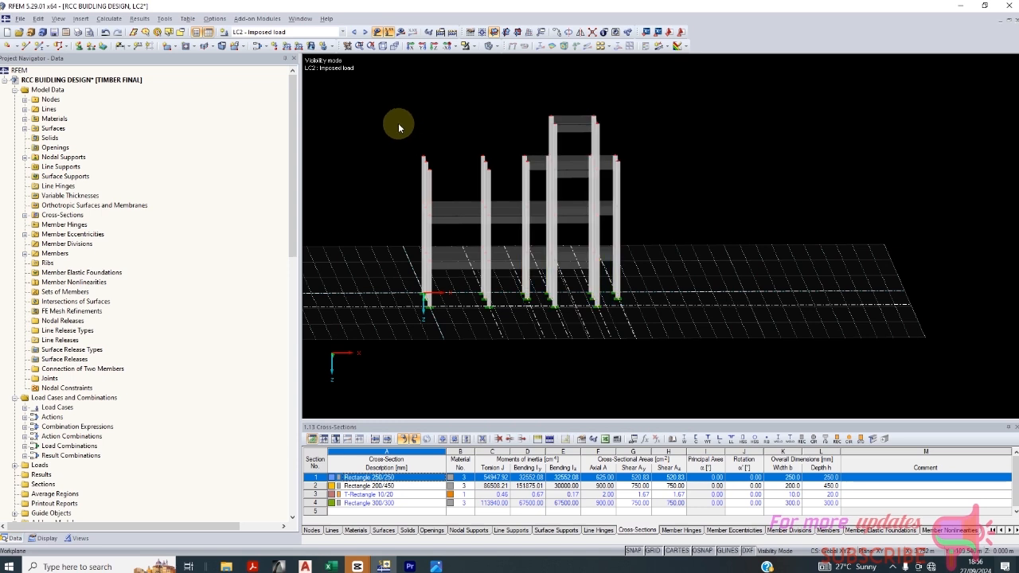
Step: Cancel visibility mode and calculate all load cases and combinations, closing the calculation error list
{"action": "left_click", "coordinate": [472, 46]}
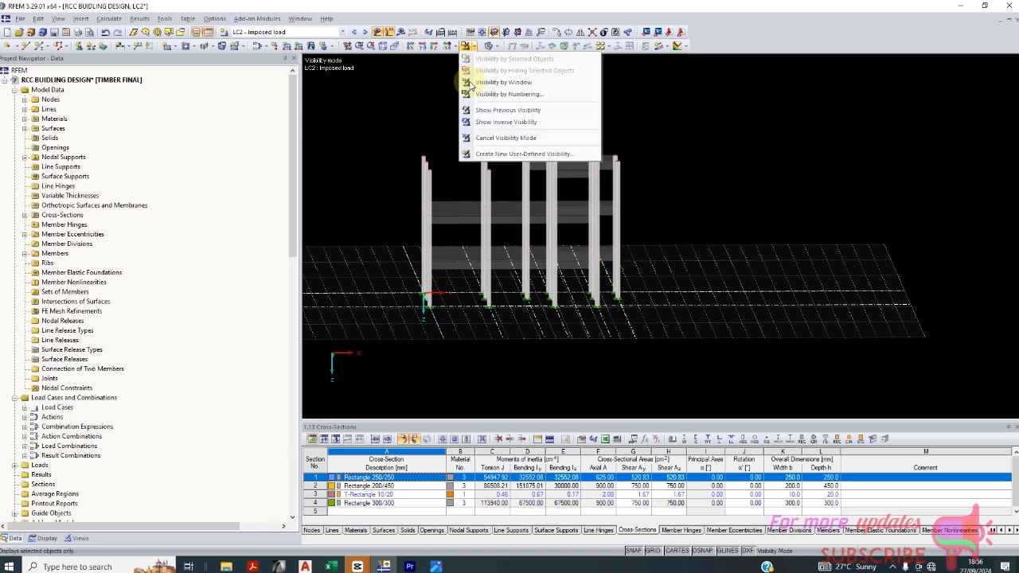
{"action": "left_click", "coordinate": [492, 140]}
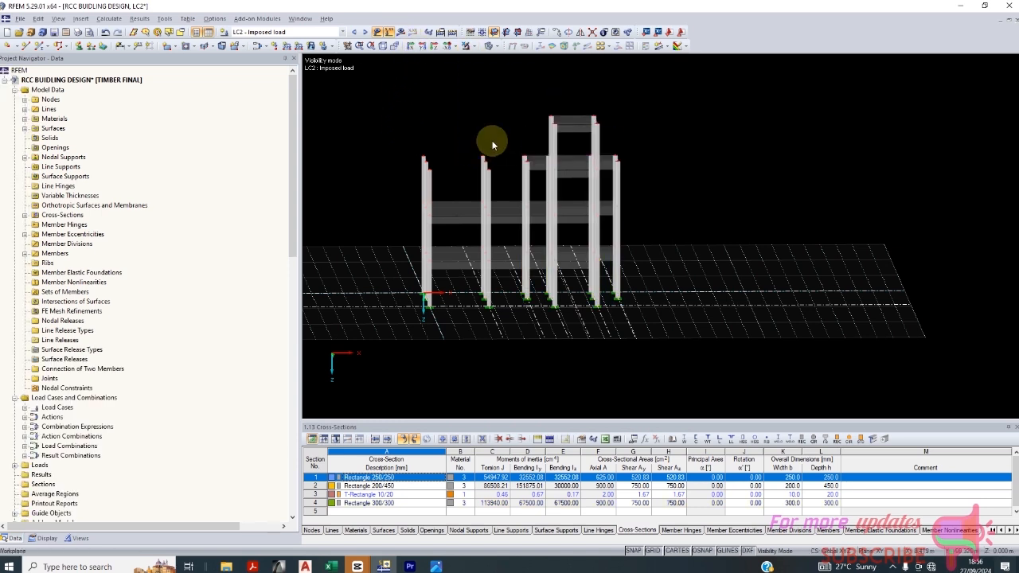
{"action": "left_click", "coordinate": [103, 18]}
{"action": "left_click", "coordinate": [101, 32]}
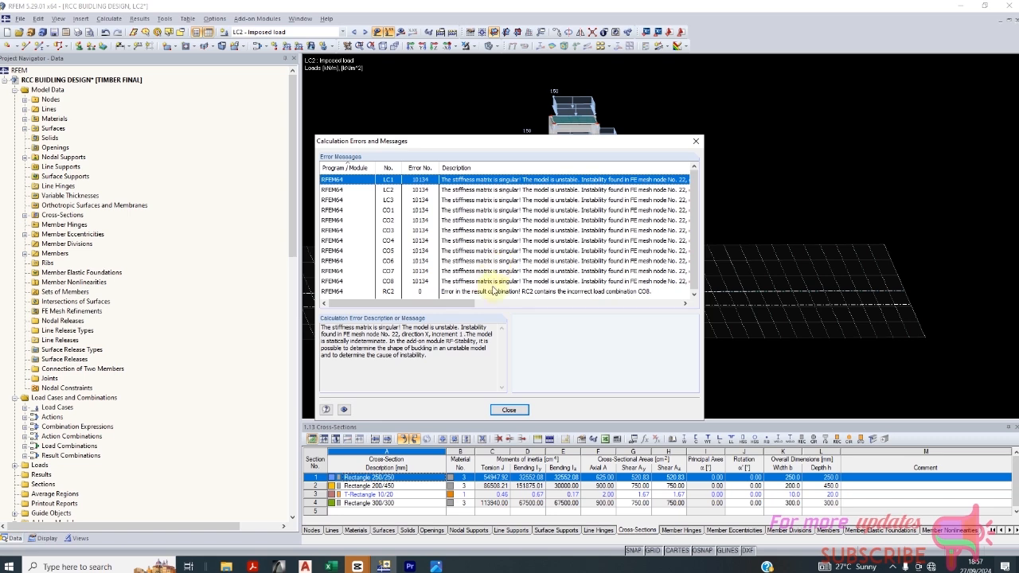
{"action": "left_click", "coordinate": [507, 410]}
Step: Inspect the unstable node on the first floor and run the model check for crossing unconnected members
{"action": "scroll", "coordinate": [596, 274], "scroll_direction": "up", "scroll_amount": 6}
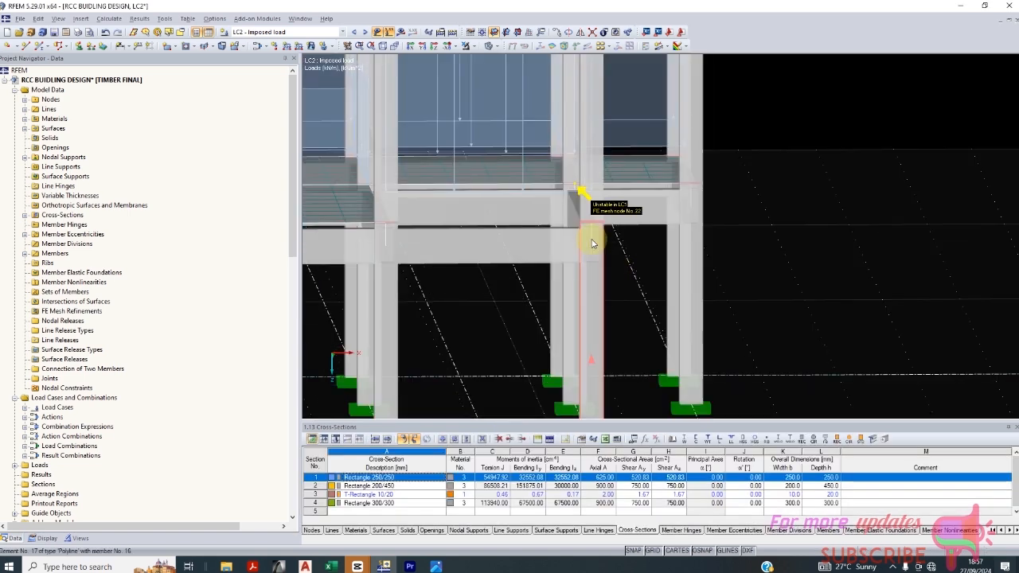
{"action": "scroll", "coordinate": [590, 247], "scroll_direction": "up", "scroll_amount": 3}
{"action": "middle_click_drag", "start_coordinate": [654, 315], "coordinate": [613, 296], "text": "ctrl"}
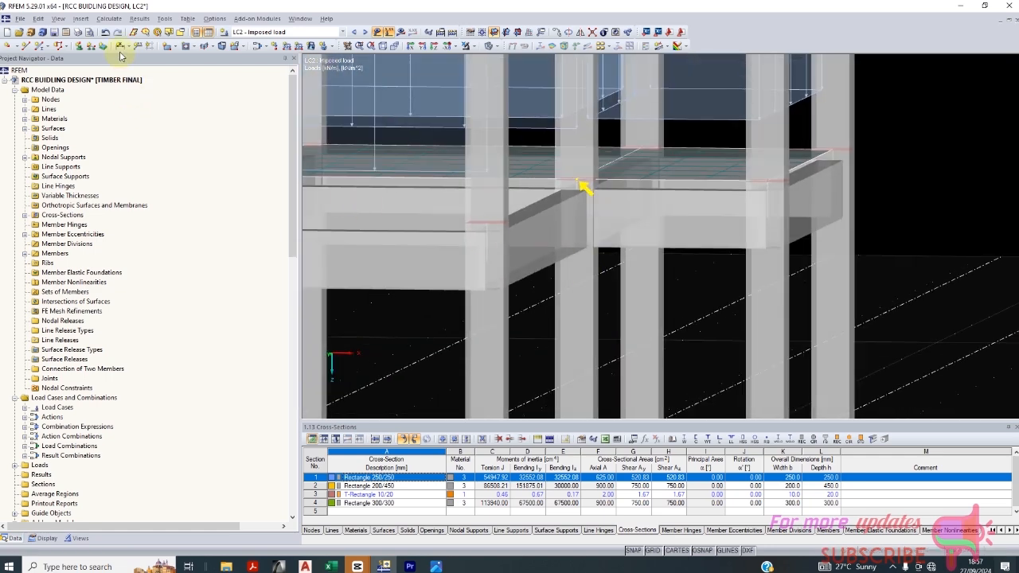
{"action": "left_click", "coordinate": [166, 19]}
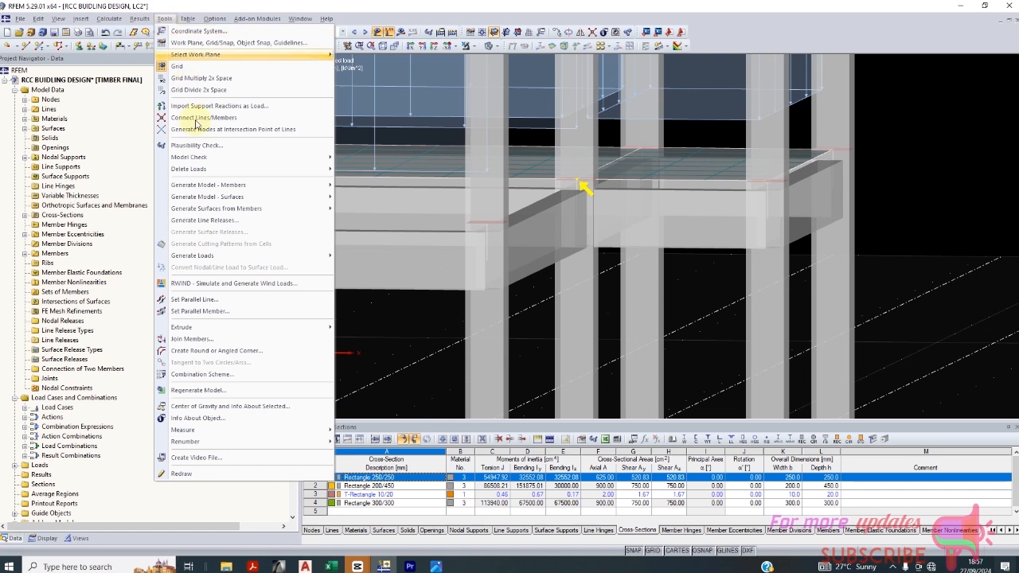
{"action": "mouse_move", "coordinate": [198, 163]}
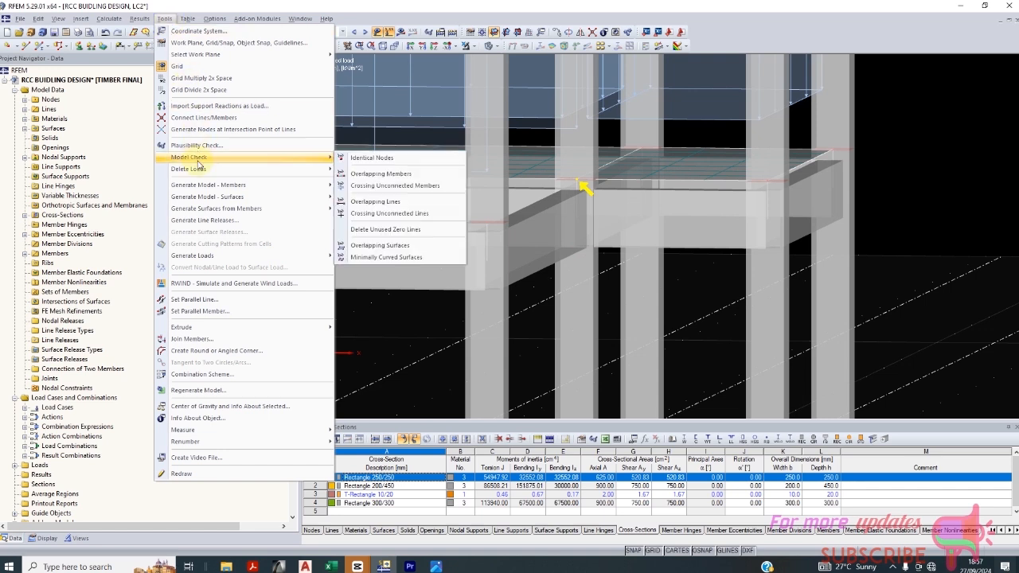
{"action": "left_click", "coordinate": [386, 187]}
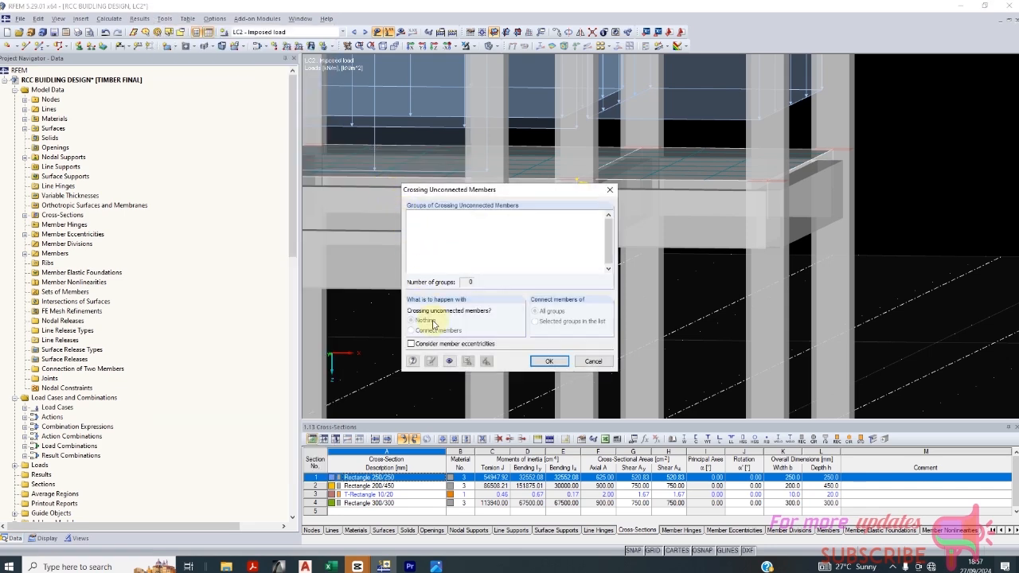
{"action": "left_click", "coordinate": [549, 361]}
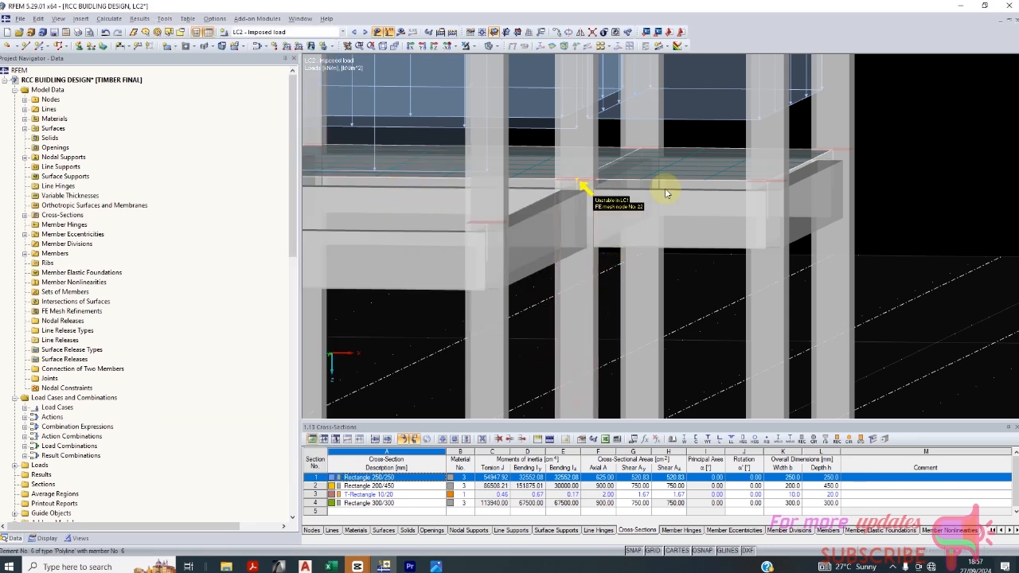
Step: Select all Rectangle 300/300 columns from the Cross-Sections table and choose Buckling as their member type
{"action": "scroll", "coordinate": [575, 251], "scroll_direction": "down", "scroll_amount": 3}
{"action": "scroll", "coordinate": [575, 251], "scroll_direction": "down", "scroll_amount": 2}
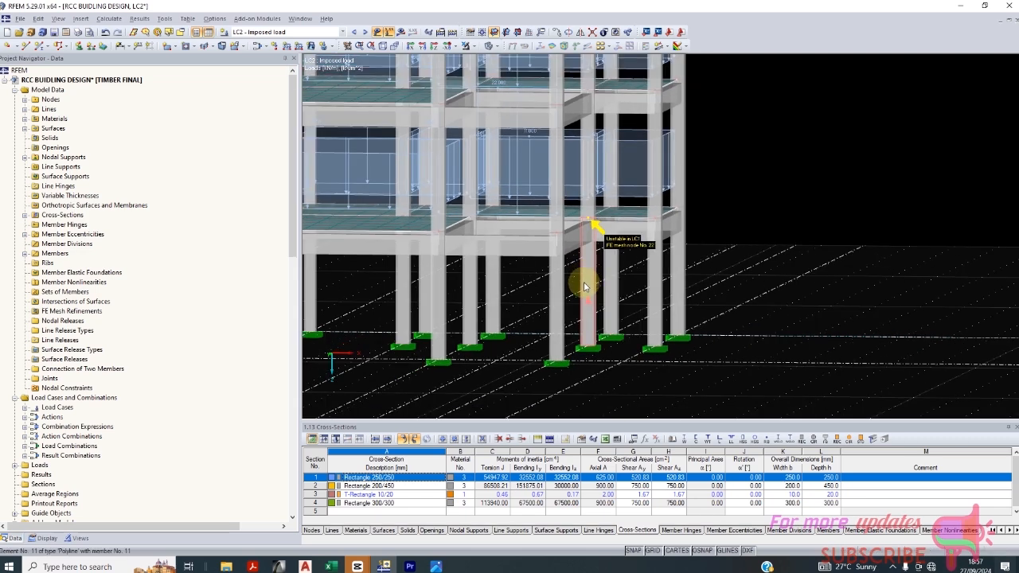
{"action": "left_click", "coordinate": [321, 486]}
{"action": "left_click", "coordinate": [320, 494]}
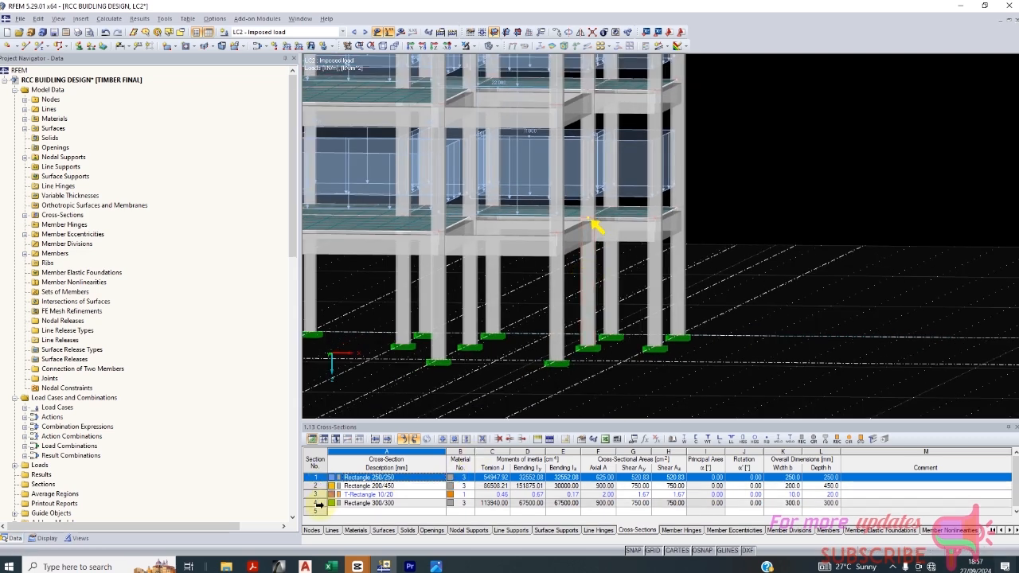
{"action": "left_click", "coordinate": [320, 503]}
{"action": "scroll", "coordinate": [557, 337], "scroll_direction": "down", "scroll_amount": 3}
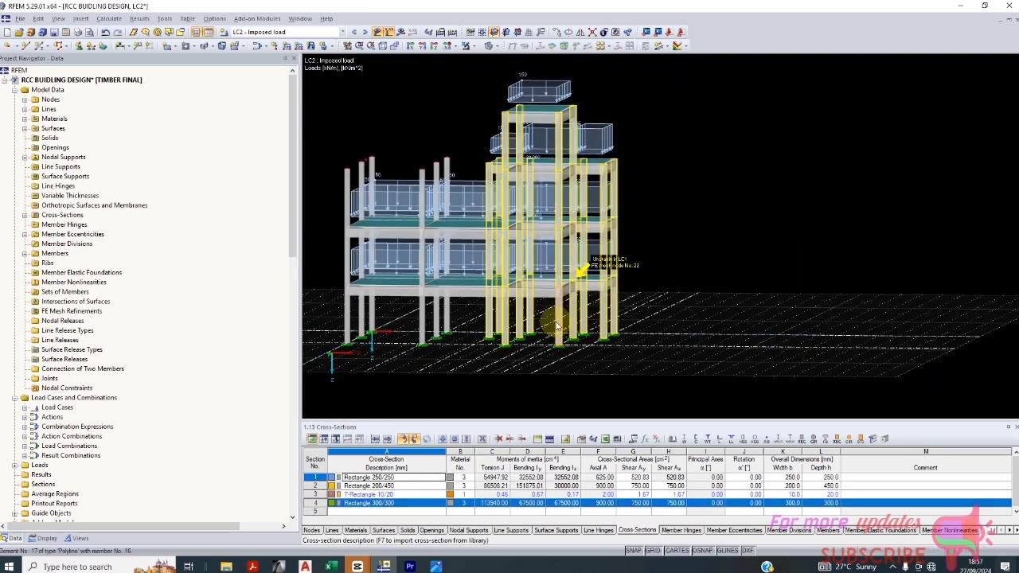
{"action": "double_click", "coordinate": [557, 325]}
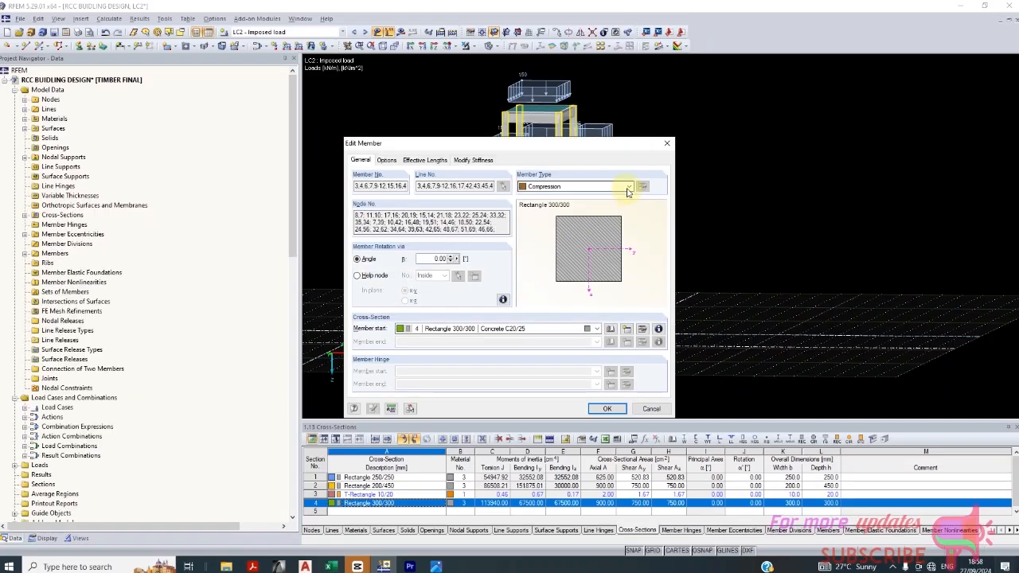
{"action": "left_click", "coordinate": [628, 187]}
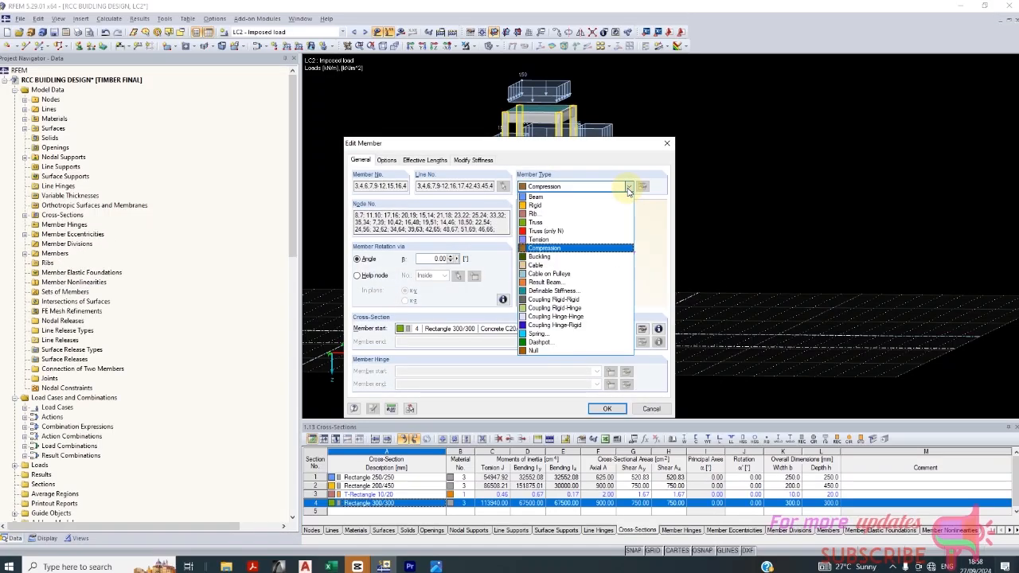
{"action": "left_click", "coordinate": [557, 257]}
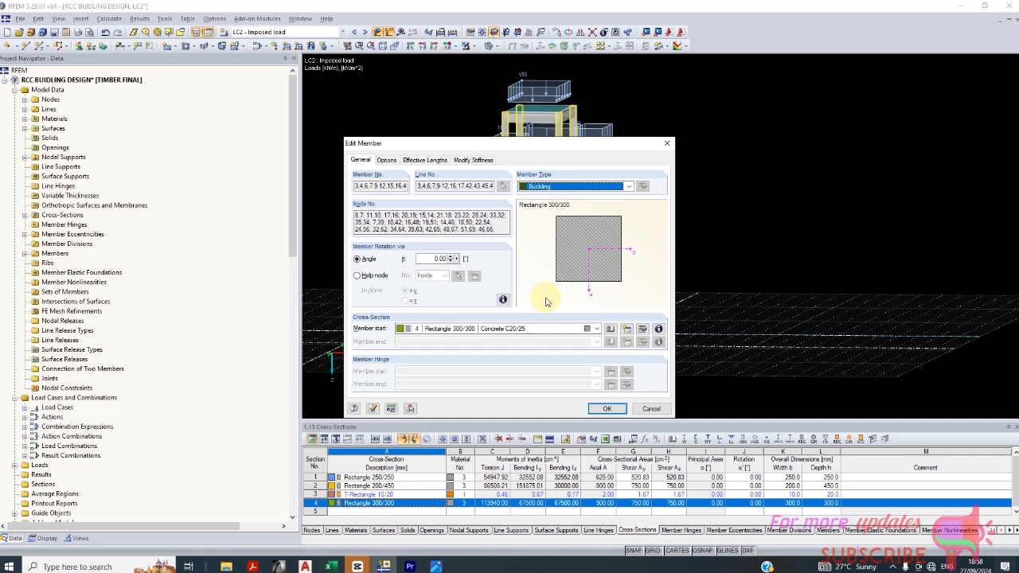
Step: Review the option, effective length and stiffness settings of the Rectangle 300/300 columns and change their member type to Beam
{"action": "left_click", "coordinate": [387, 161]}
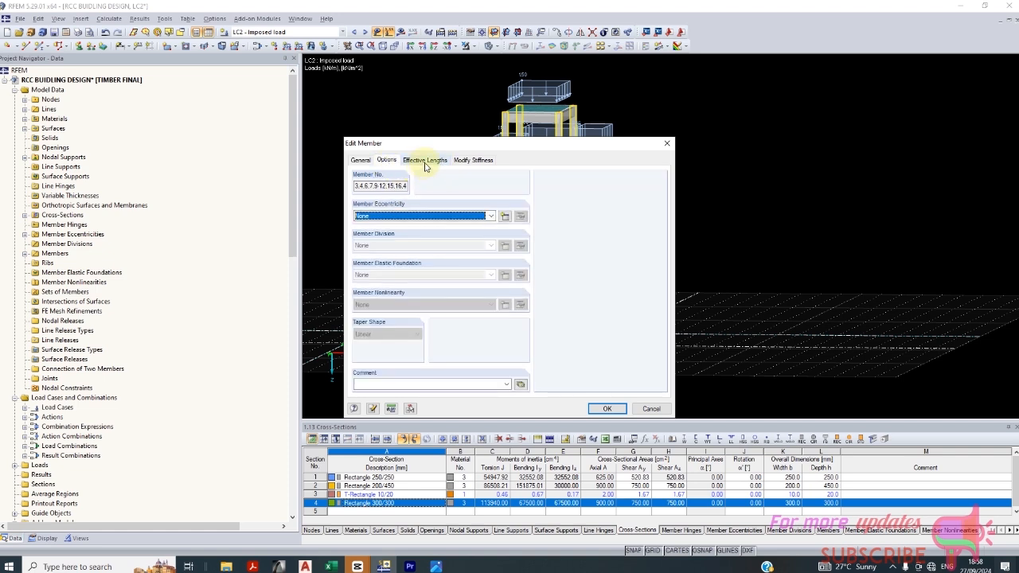
{"action": "left_click", "coordinate": [425, 161]}
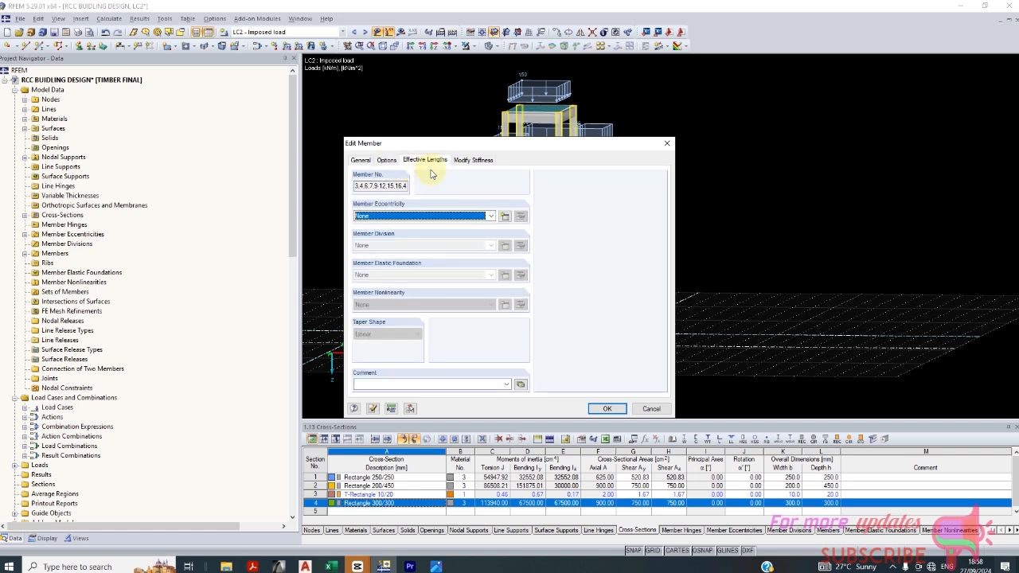
{"action": "left_click", "coordinate": [471, 162]}
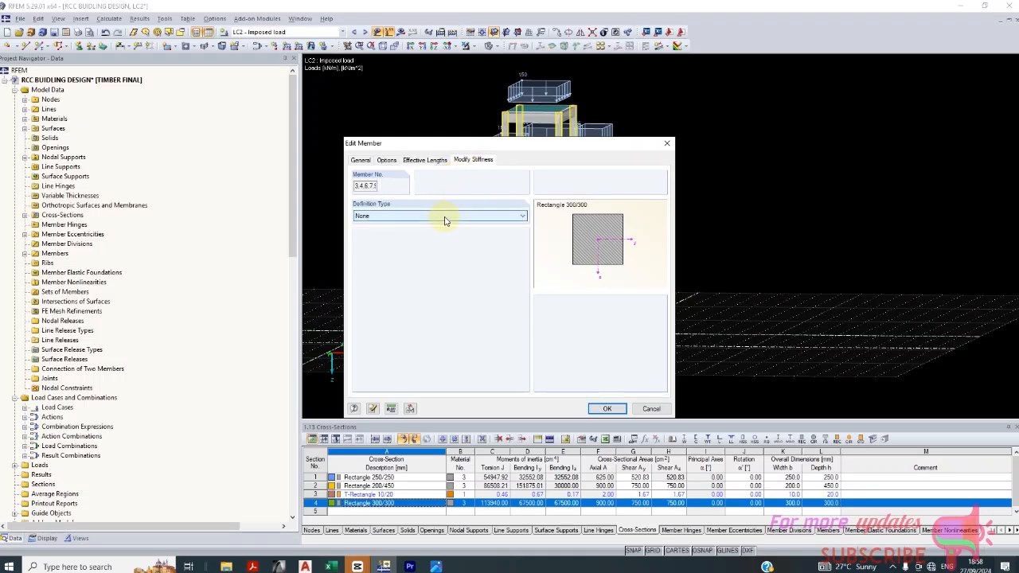
{"action": "left_click", "coordinate": [361, 160]}
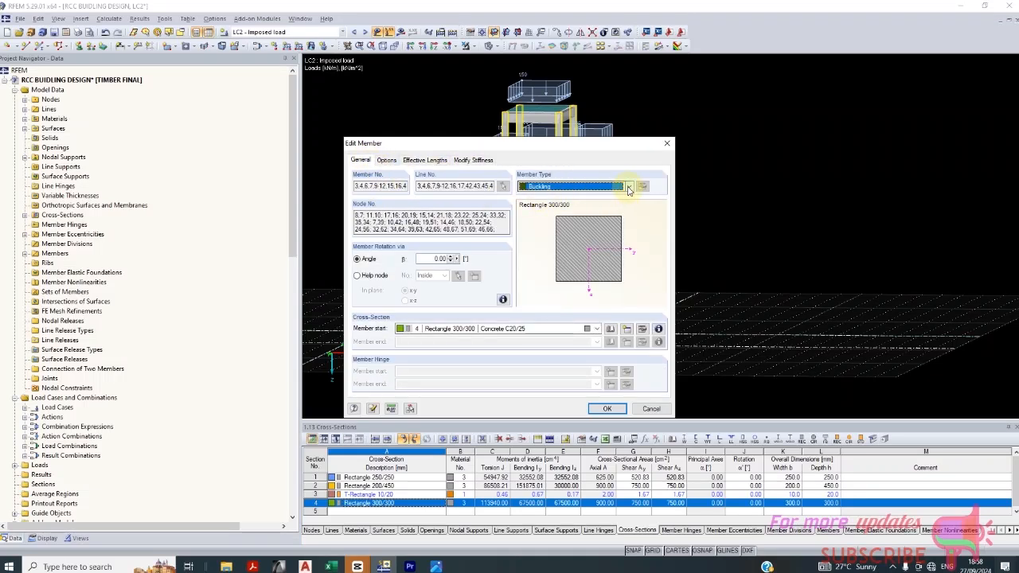
{"action": "left_click", "coordinate": [628, 187]}
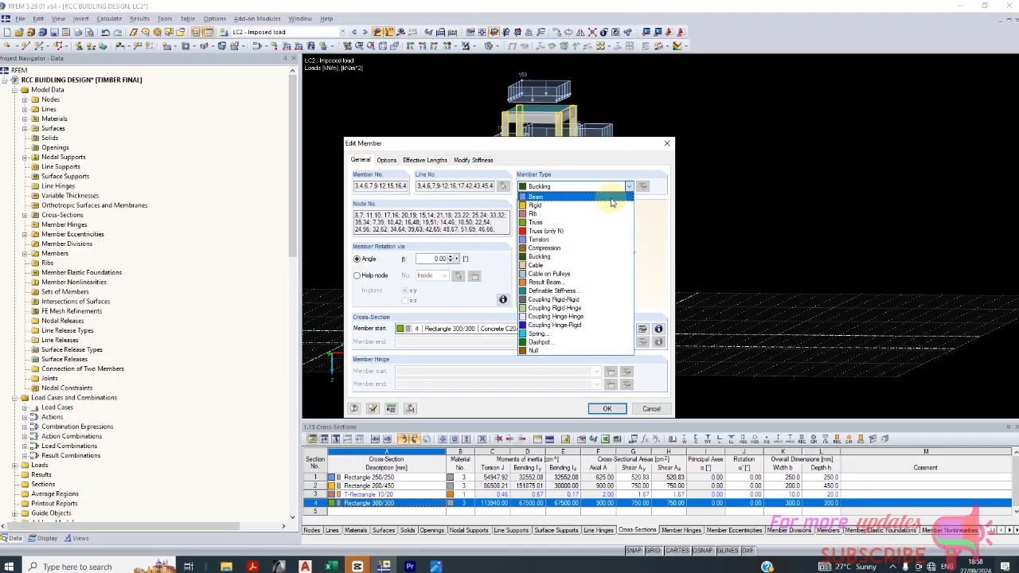
{"action": "left_click", "coordinate": [538, 197]}
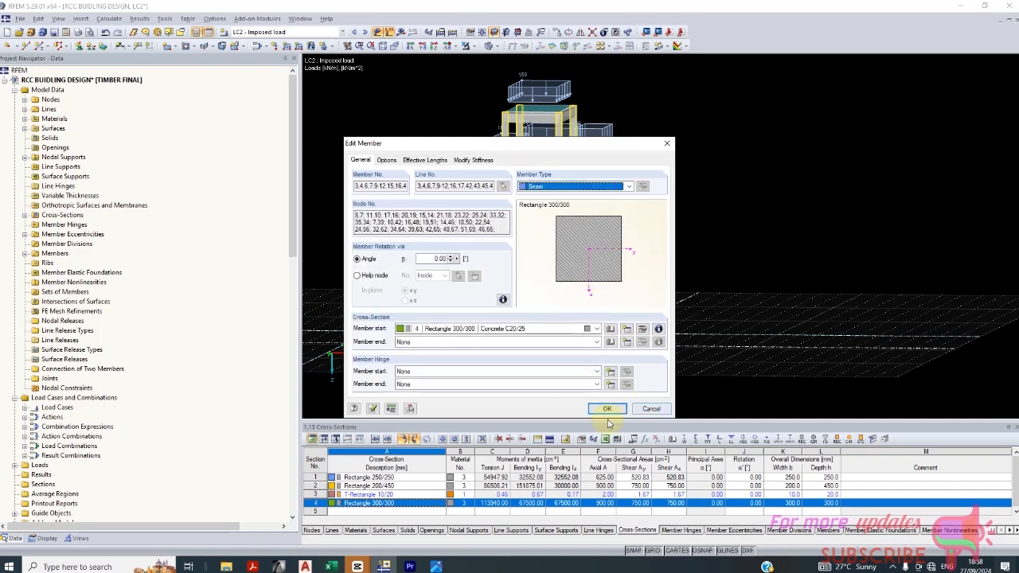
{"action": "left_click", "coordinate": [608, 409]}
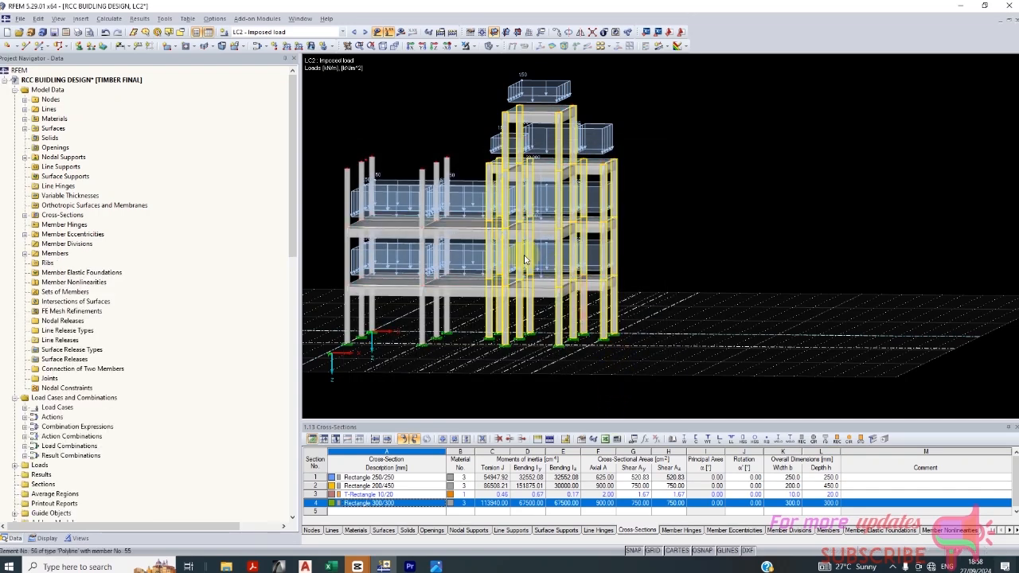
Step: Select all Rectangle 250/250 columns through the cross-sections table and set their member type to Beam
{"action": "left_click", "coordinate": [338, 477]}
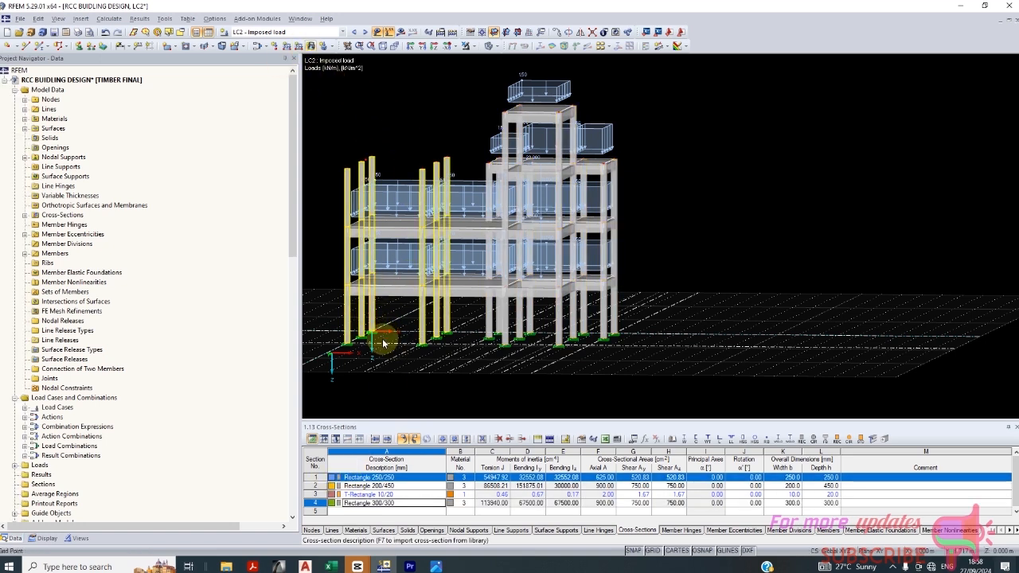
{"action": "double_click", "coordinate": [420, 322]}
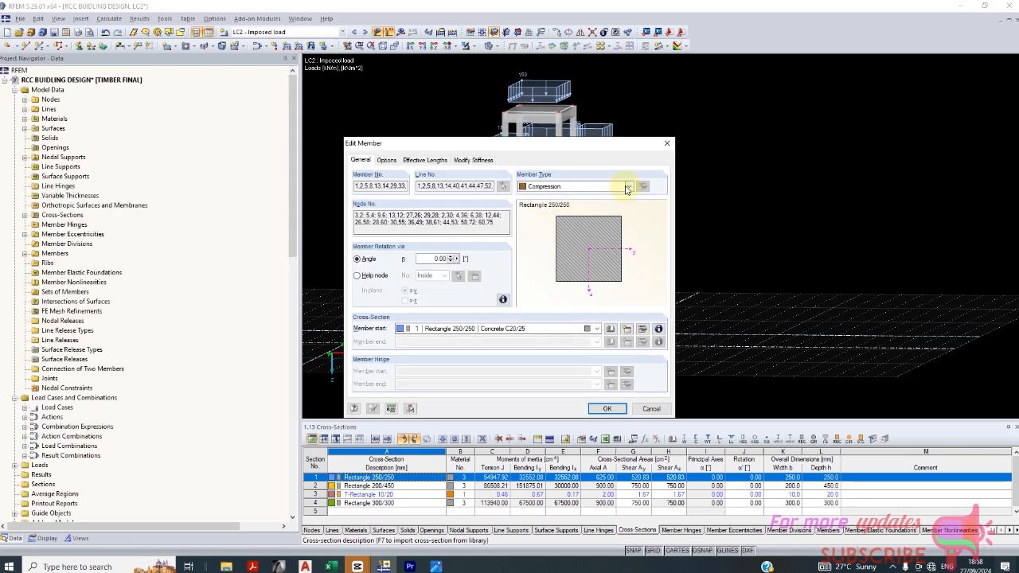
{"action": "left_click", "coordinate": [627, 187]}
{"action": "left_click", "coordinate": [578, 199]}
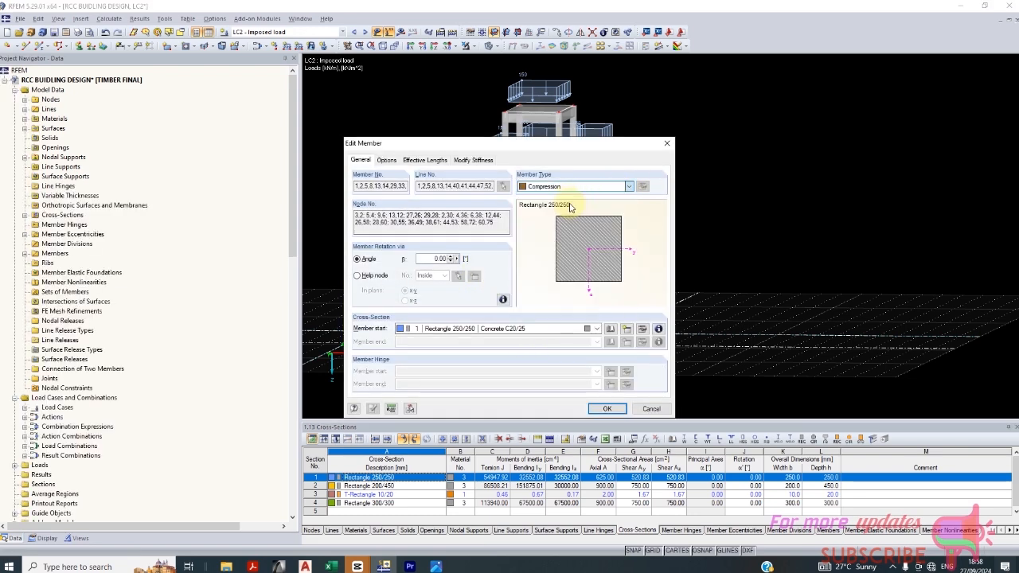
{"action": "left_click", "coordinate": [607, 409]}
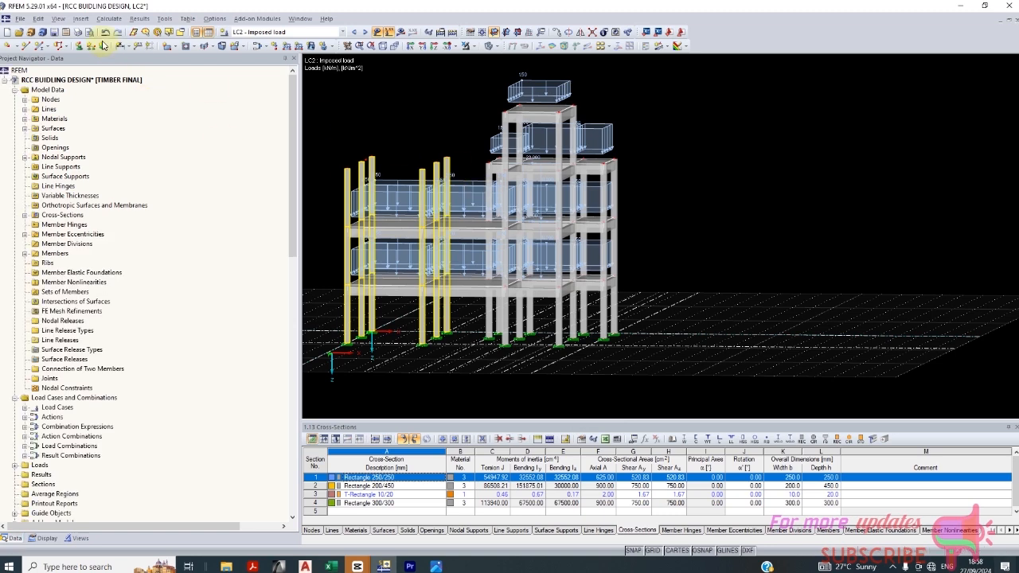
Step: Activate the RF-FORM-FINDING option in the model's general data
{"action": "left_click", "coordinate": [37, 19]}
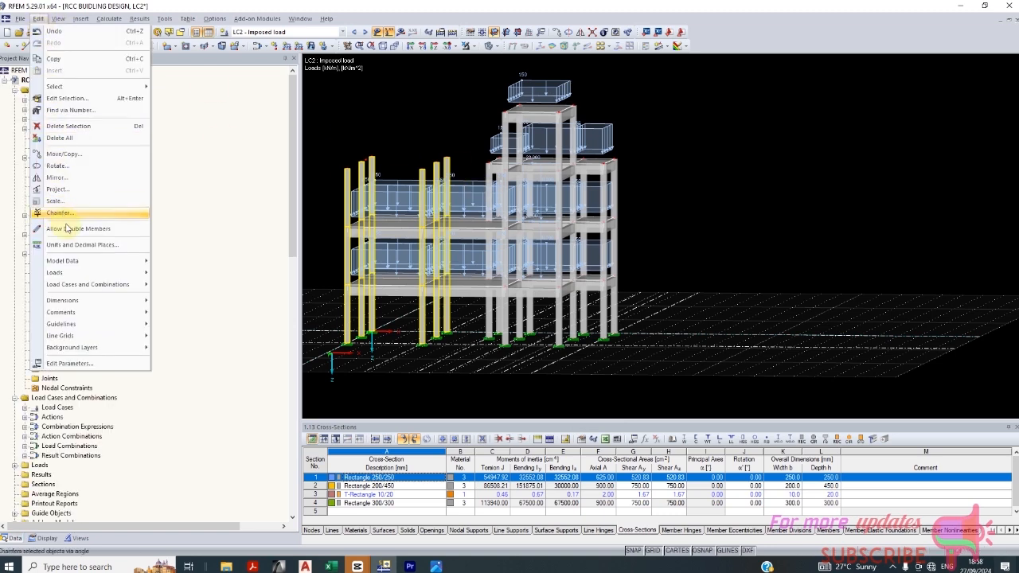
{"action": "mouse_move", "coordinate": [70, 262]}
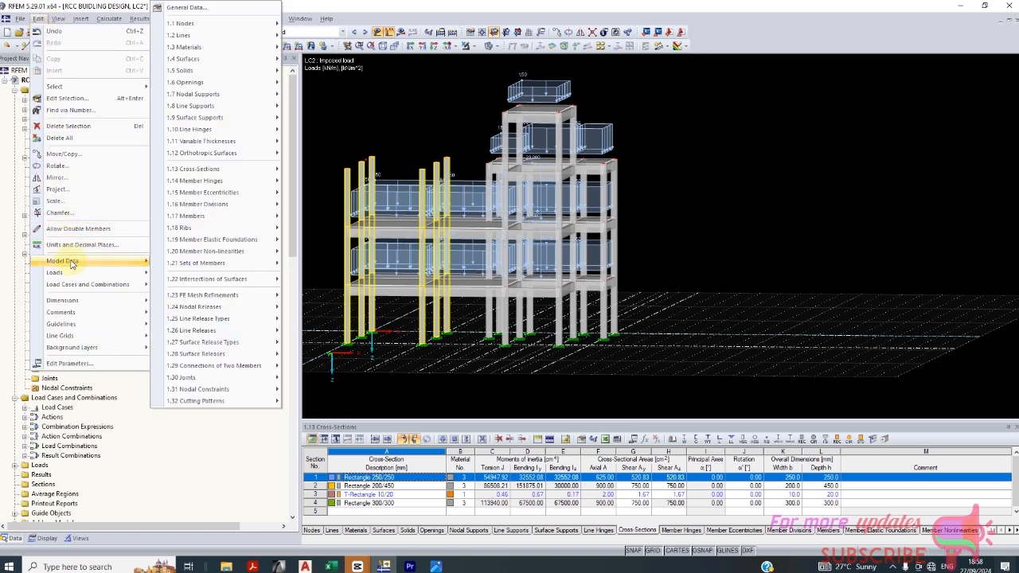
{"action": "left_click", "coordinate": [189, 9]}
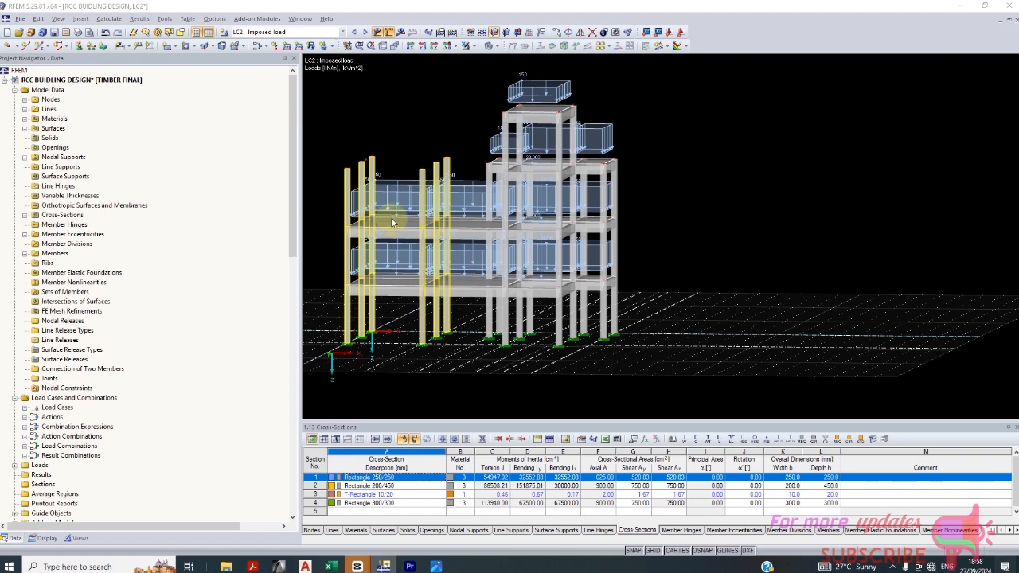
{"action": "left_click", "coordinate": [393, 151]}
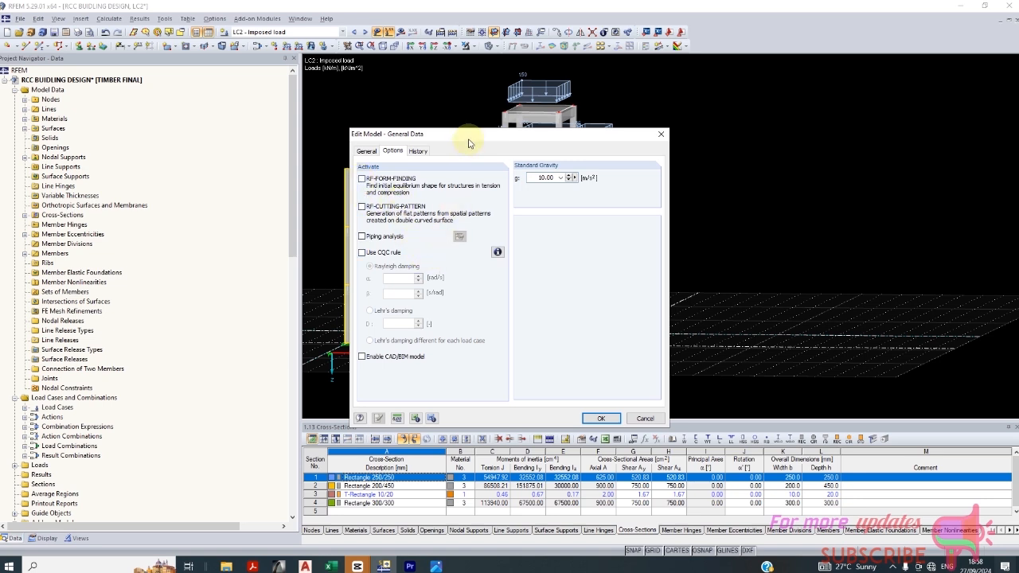
{"action": "left_click_drag", "start_coordinate": [466, 136], "coordinate": [555, 137]}
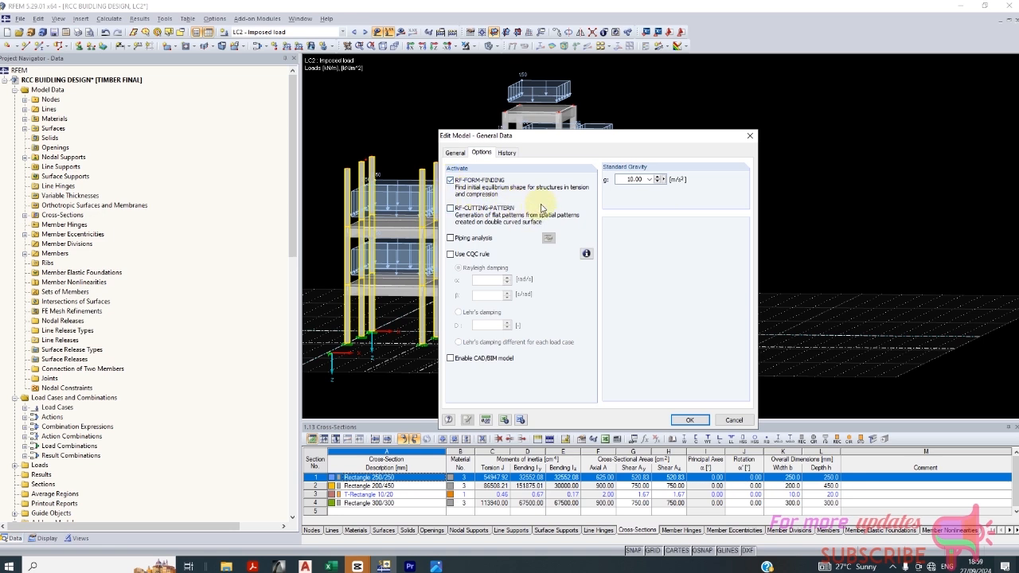
{"action": "left_click", "coordinate": [686, 422]}
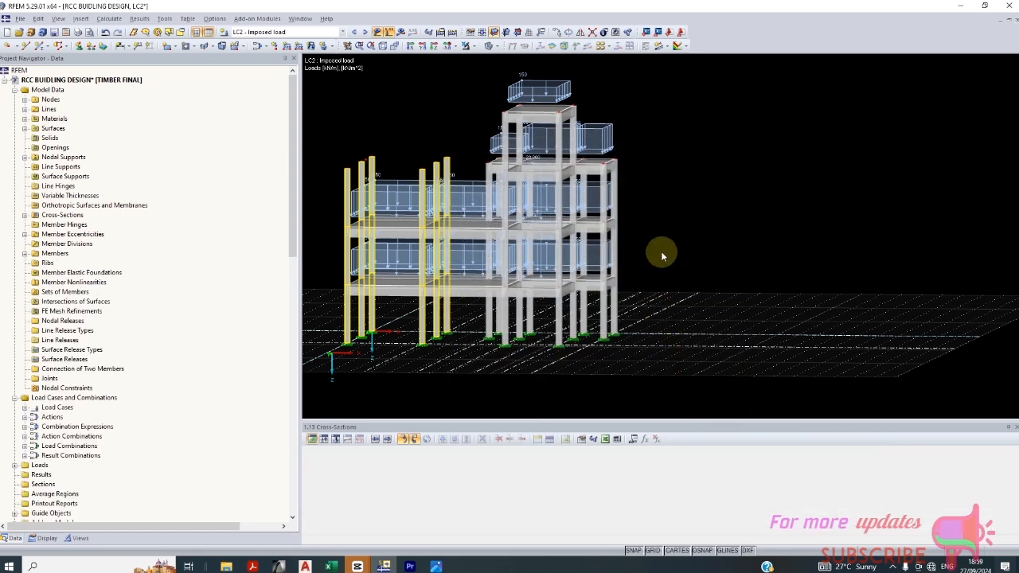
Step: Calculate the model, dismiss the RF-CONCRETE Columns warning and inspect the global deformations under LC2 imposed load
{"action": "left_click", "coordinate": [119, 18]}
{"action": "left_click", "coordinate": [471, 288]}
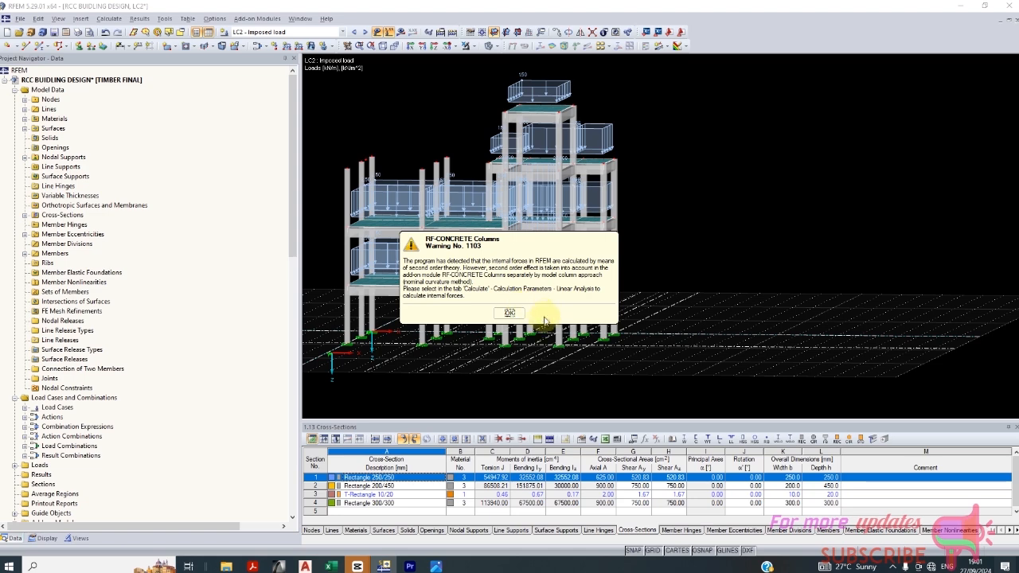
{"action": "left_click", "coordinate": [509, 315]}
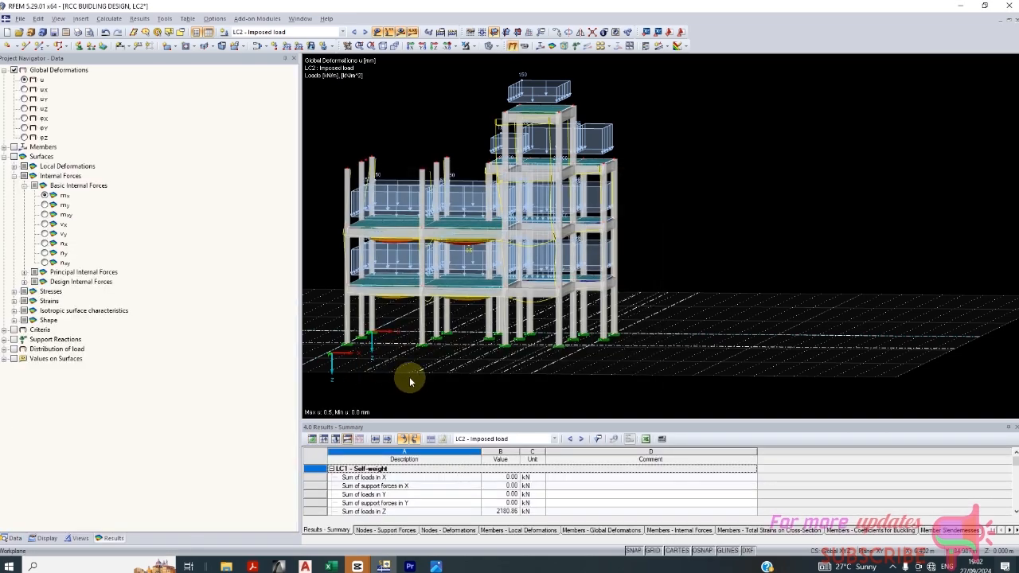
{"action": "scroll", "coordinate": [542, 191], "scroll_direction": "up", "scroll_amount": 2}
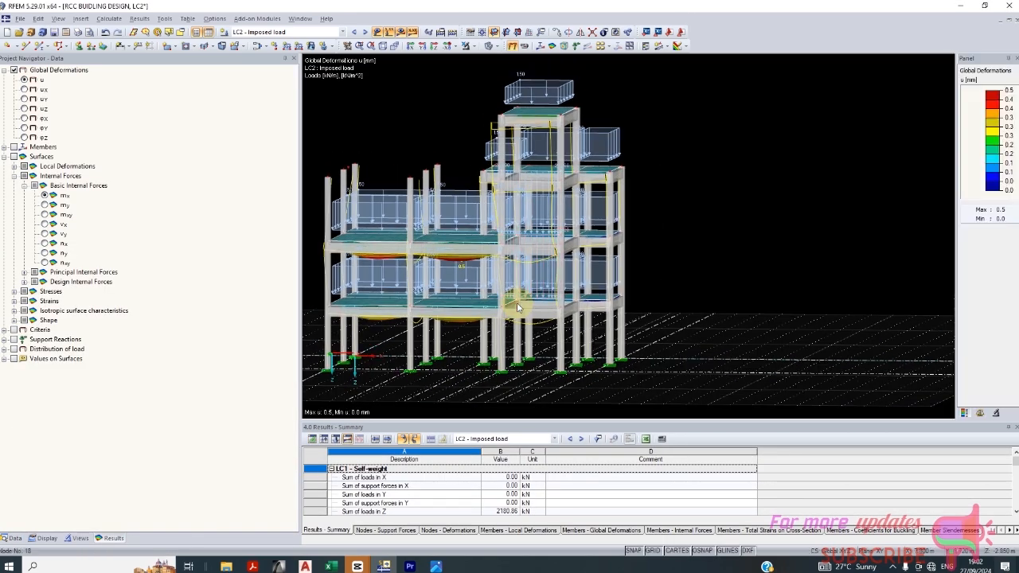
{"action": "middle_click_drag", "start_coordinate": [517, 301], "coordinate": [671, 311], "text": "ctrl"}
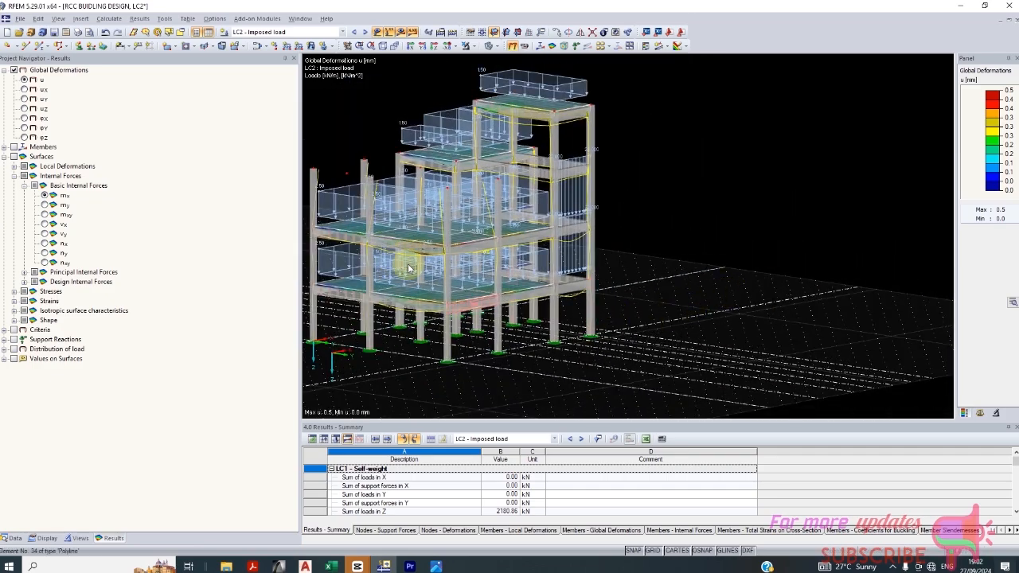
{"action": "scroll", "coordinate": [402, 270], "scroll_direction": "up", "scroll_amount": 4}
{"action": "middle_click_drag", "start_coordinate": [466, 209], "coordinate": [437, 262]}
Step: Open the RF-CONCRETE Surfaces module and select all load cases and combinations for ultimate strength design
{"action": "left_click", "coordinate": [256, 17]}
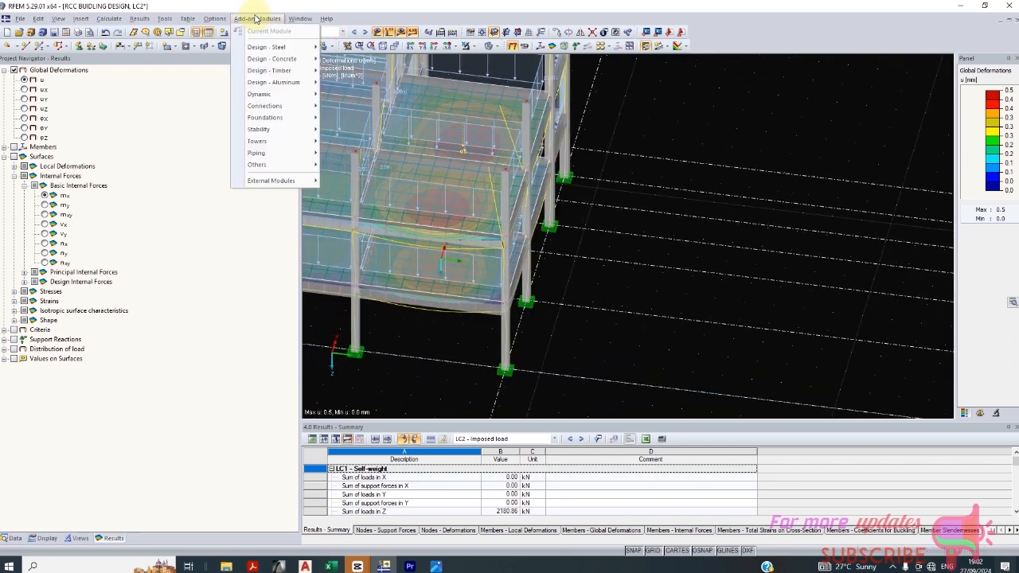
{"action": "mouse_move", "coordinate": [266, 62]}
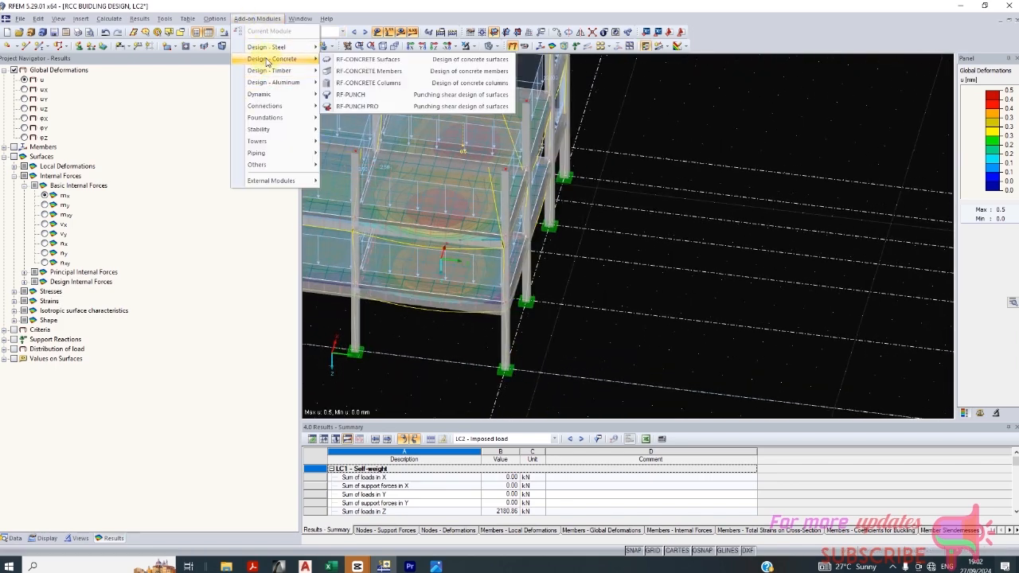
{"action": "left_click", "coordinate": [355, 63]}
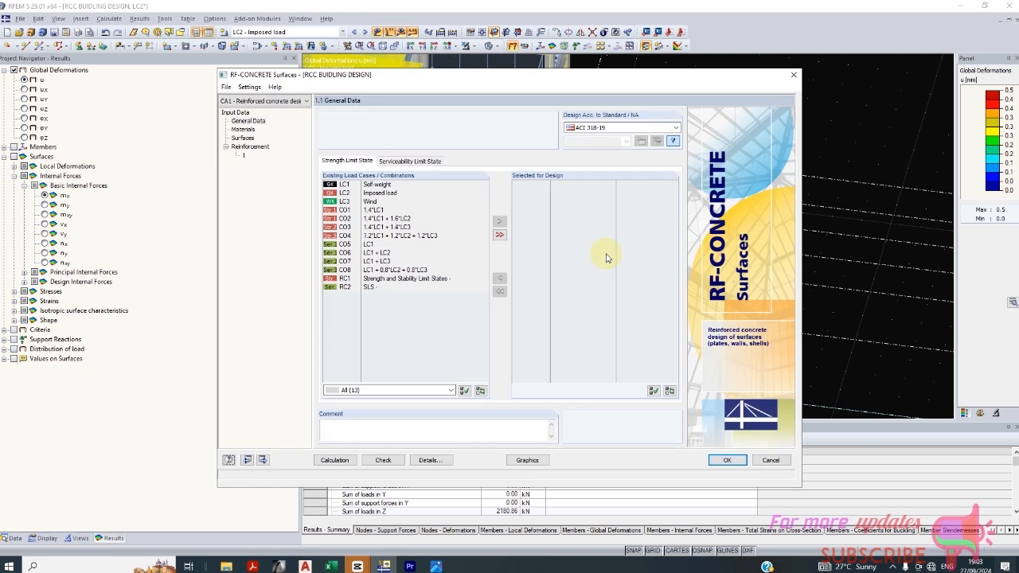
{"action": "left_click", "coordinate": [500, 234]}
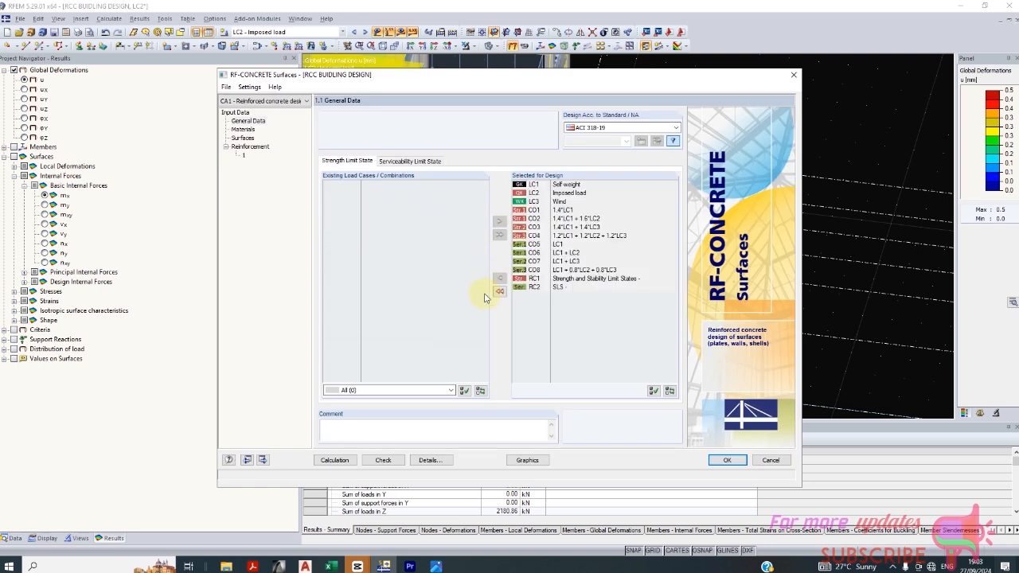
Step: Review the surface thicknesses and the concrete strength classes available for the surface material
{"action": "left_click", "coordinate": [242, 138]}
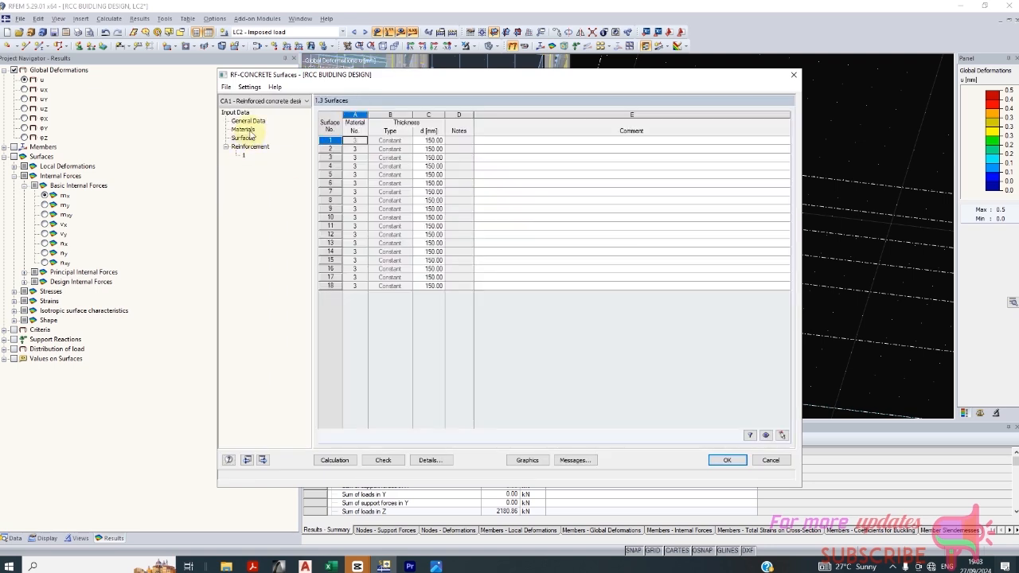
{"action": "left_click", "coordinate": [245, 129]}
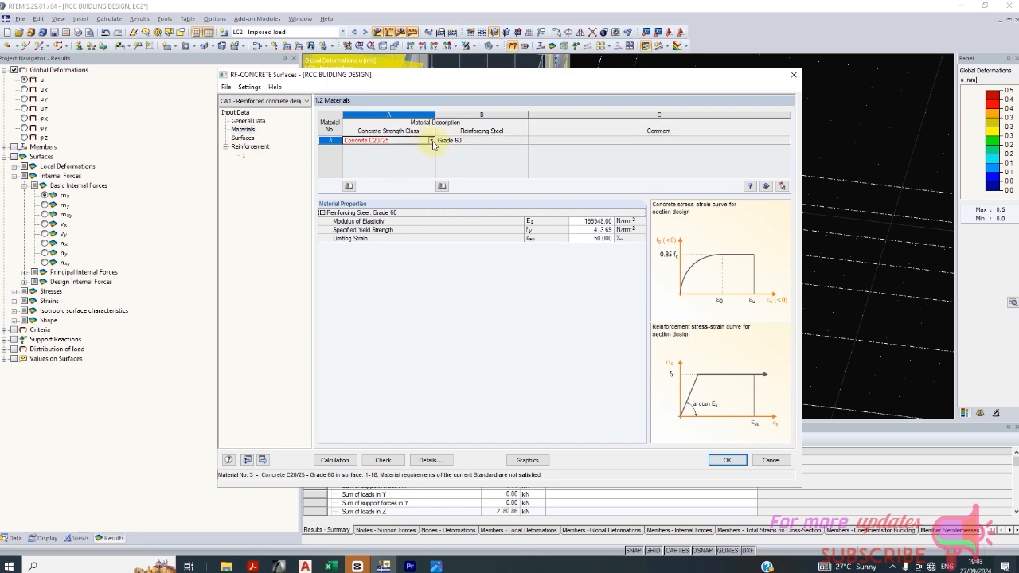
{"action": "left_click", "coordinate": [431, 141]}
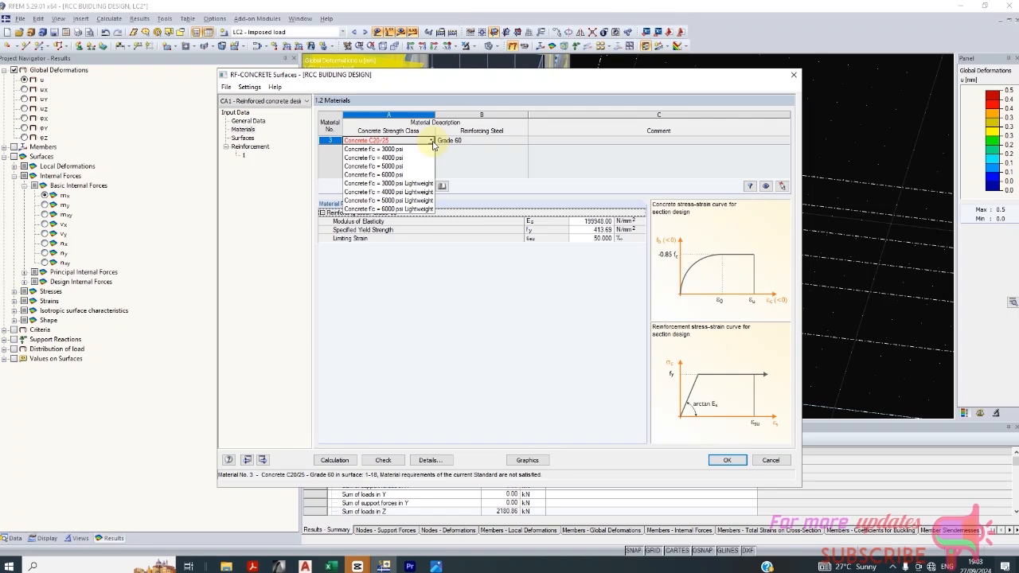
{"action": "left_click", "coordinate": [430, 140]}
Step: Set the surface design standard to EN 1992-1-1:2004/A1:2014 with the United Kingdom national annex BS:2005
{"action": "left_click", "coordinate": [247, 122]}
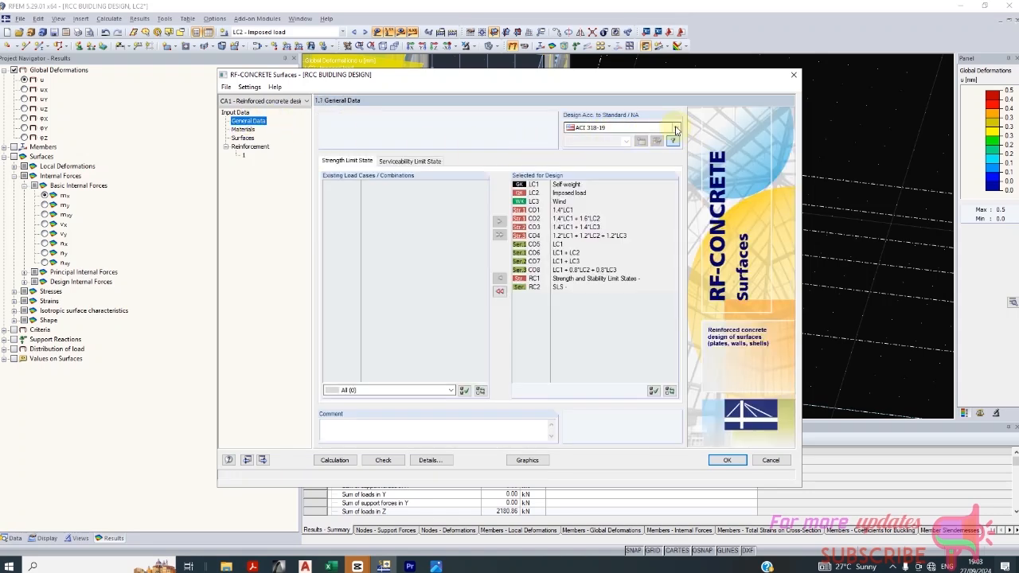
{"action": "left_click", "coordinate": [675, 129]}
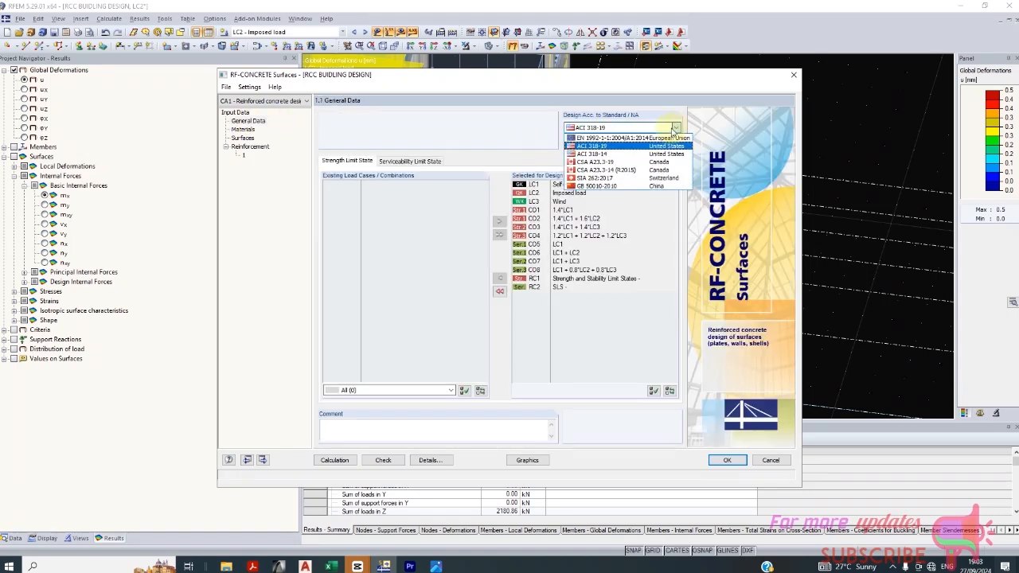
{"action": "left_click", "coordinate": [605, 139]}
{"action": "left_click", "coordinate": [624, 141]}
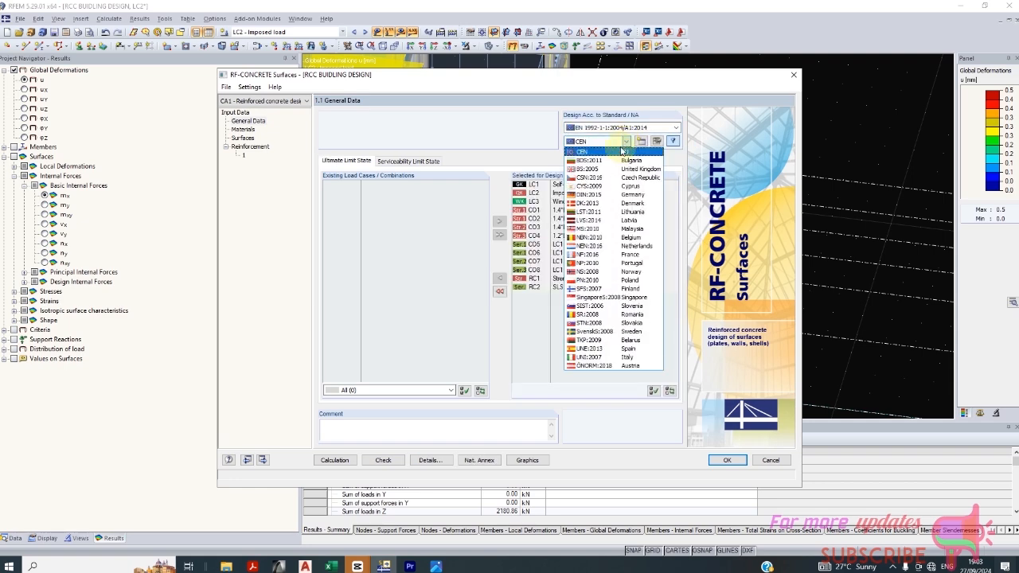
{"action": "left_click", "coordinate": [615, 169]}
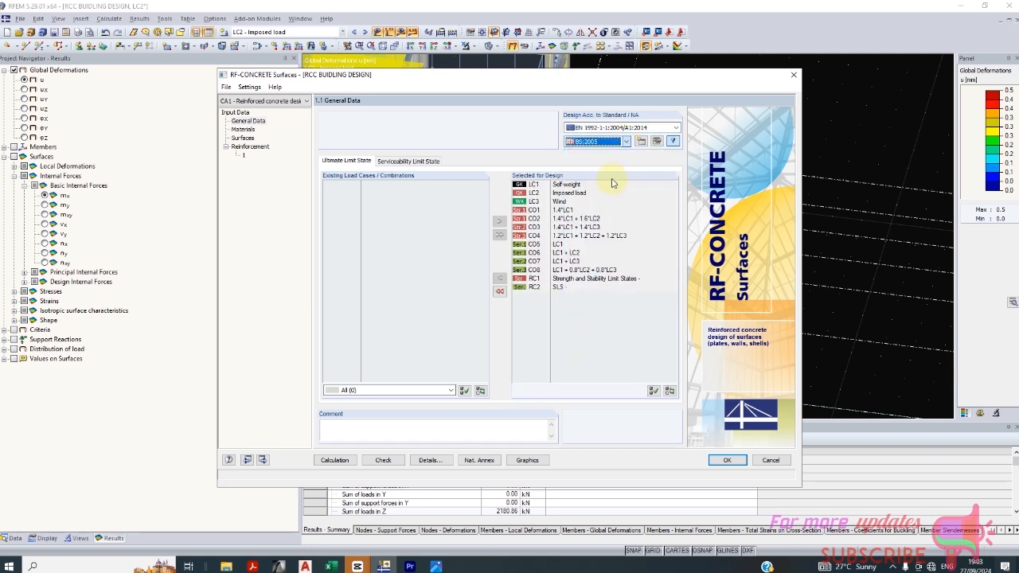
Step: Review the concrete strength class and the reinforcing steel grades available for the surface material
{"action": "left_click", "coordinate": [242, 129]}
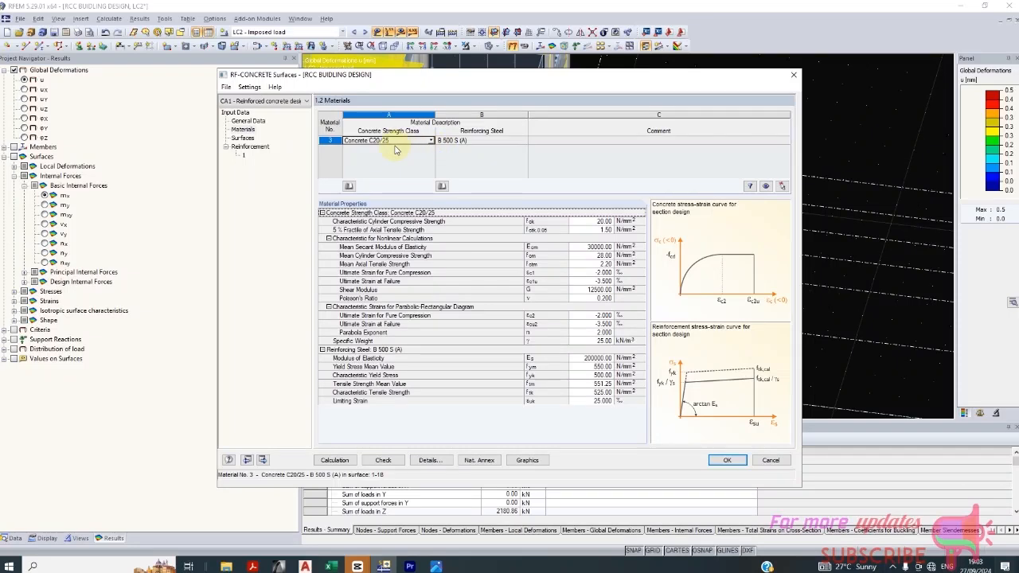
{"action": "left_click", "coordinate": [505, 143]}
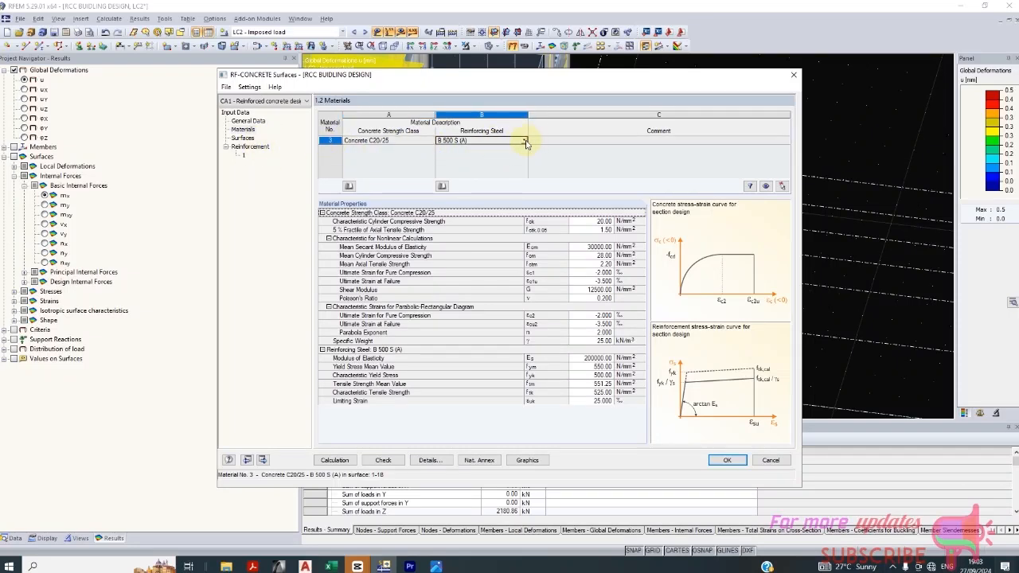
{"action": "left_click", "coordinate": [525, 141]}
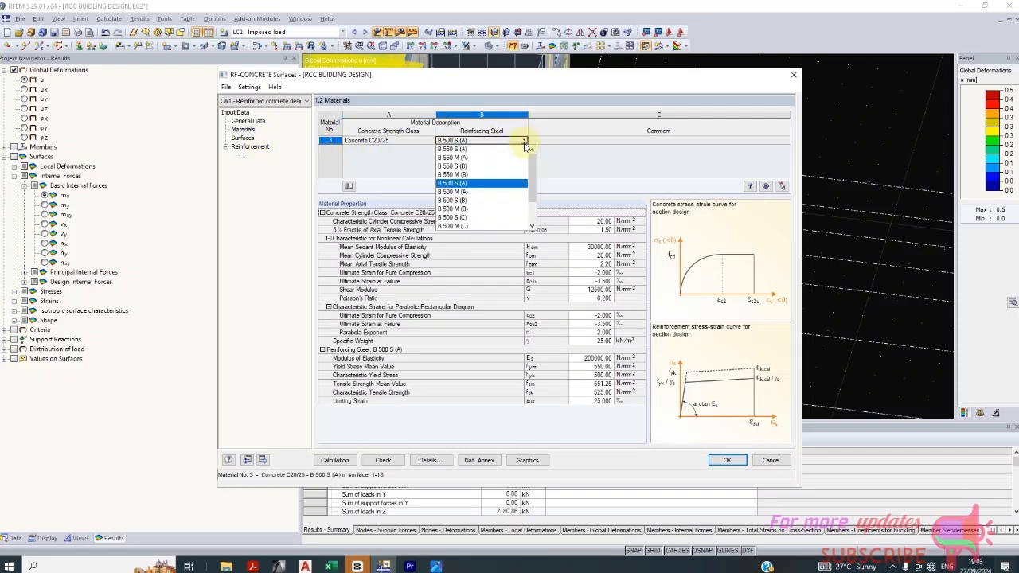
{"action": "left_click", "coordinate": [570, 167]}
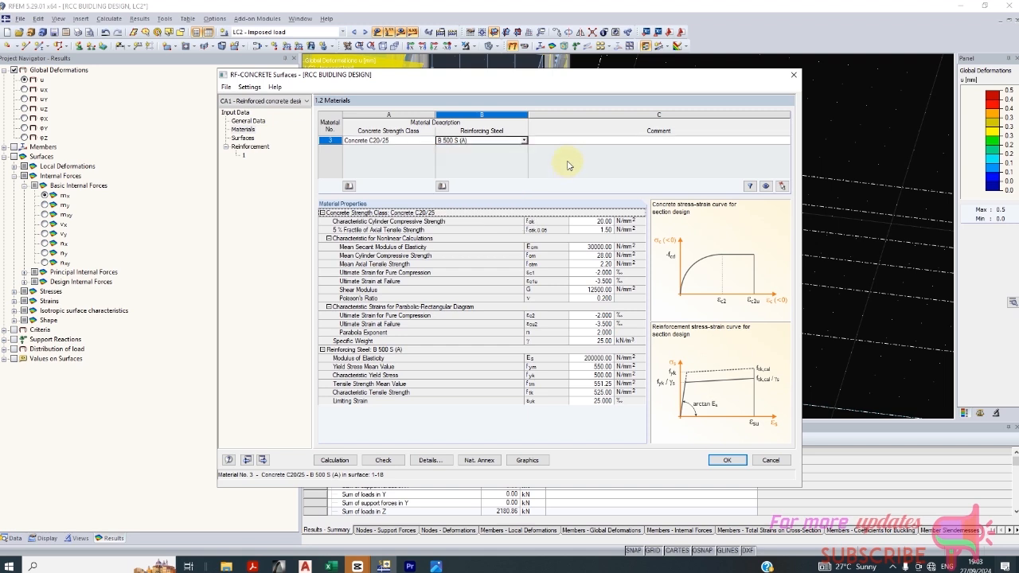
Step: Check the surface thicknesses and reinforcement ratio settings, and calculate the required surface reinforcement
{"action": "left_click", "coordinate": [244, 139]}
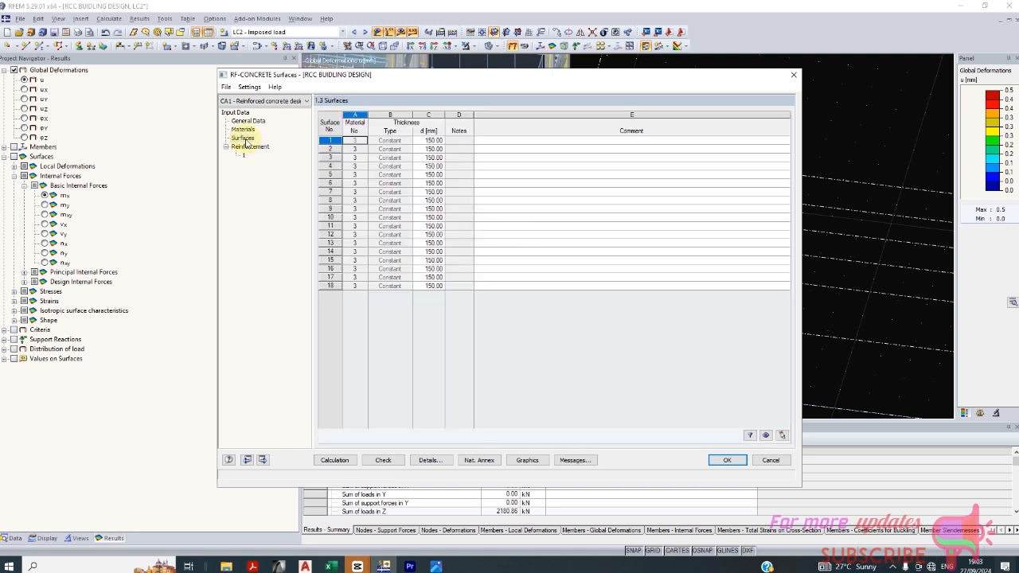
{"action": "left_click", "coordinate": [250, 147]}
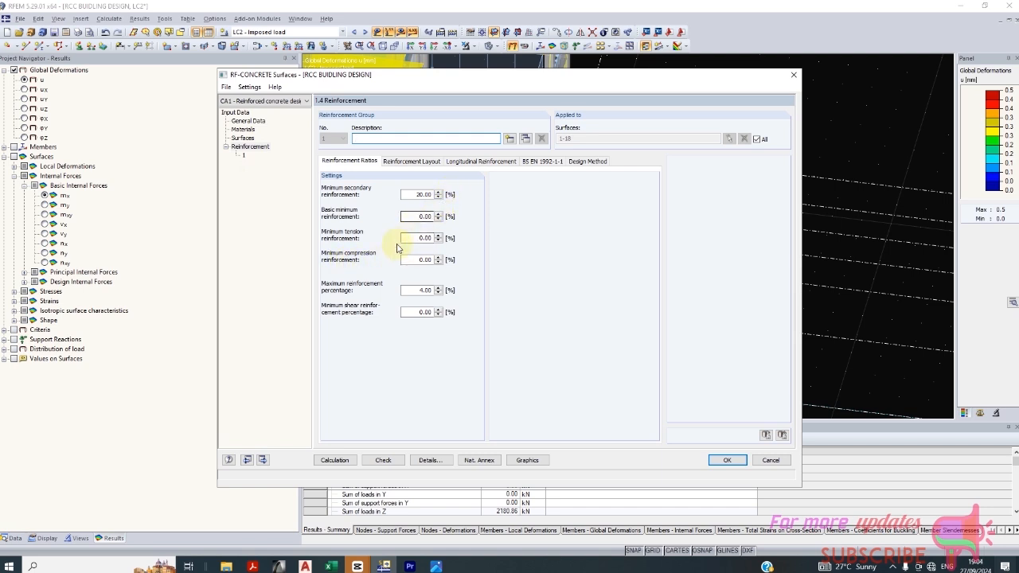
{"action": "left_click", "coordinate": [341, 464]}
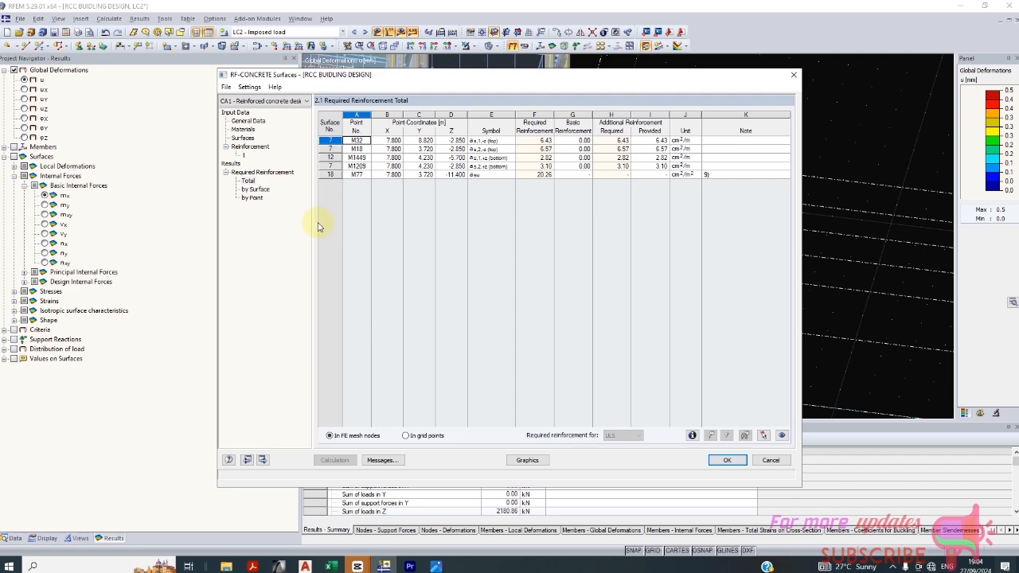
Step: Review the required reinforcement by surface and by point, and display it graphically on the building model
{"action": "left_click", "coordinate": [256, 191]}
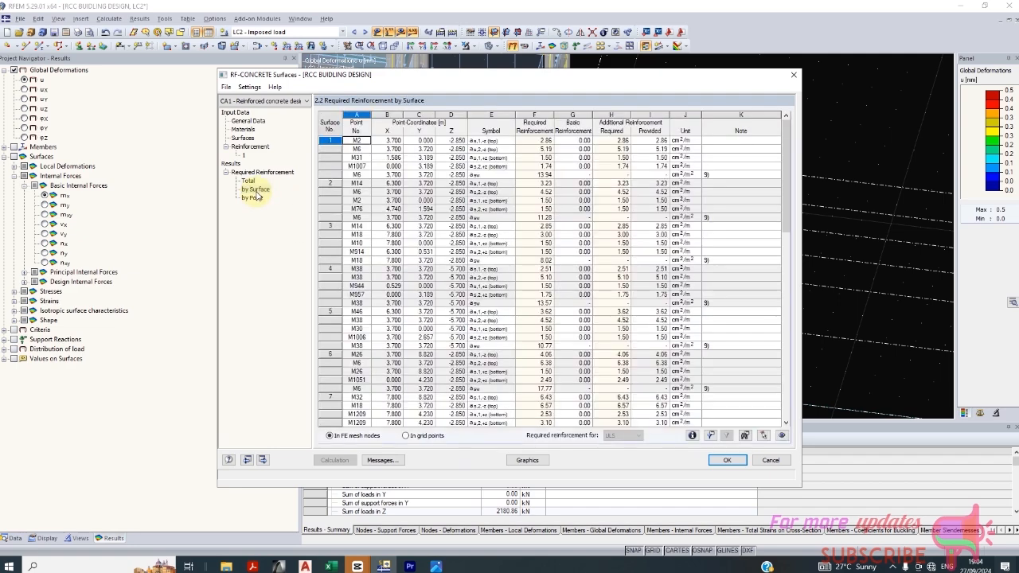
{"action": "left_click", "coordinate": [253, 198]}
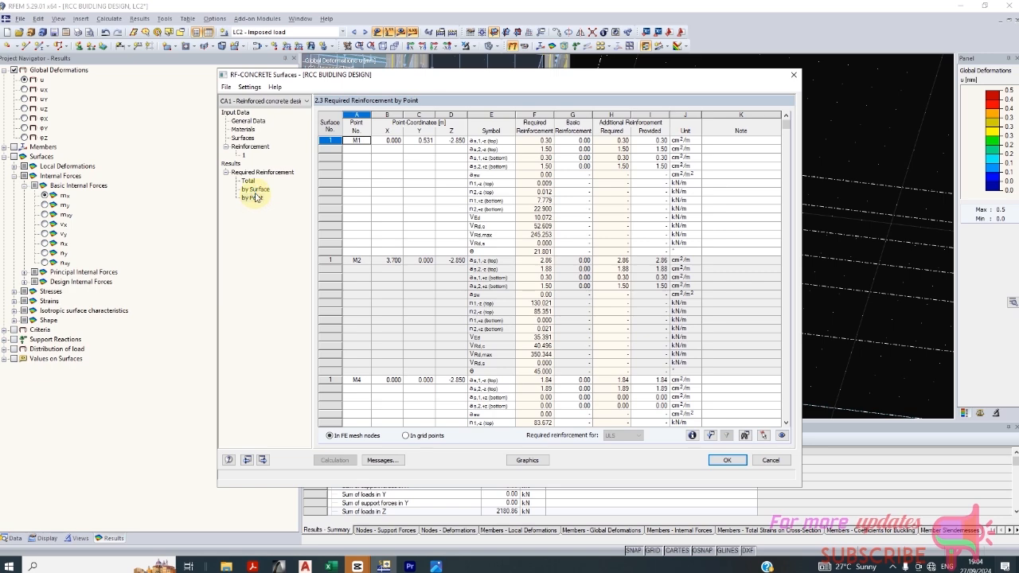
{"action": "left_click", "coordinate": [256, 191]}
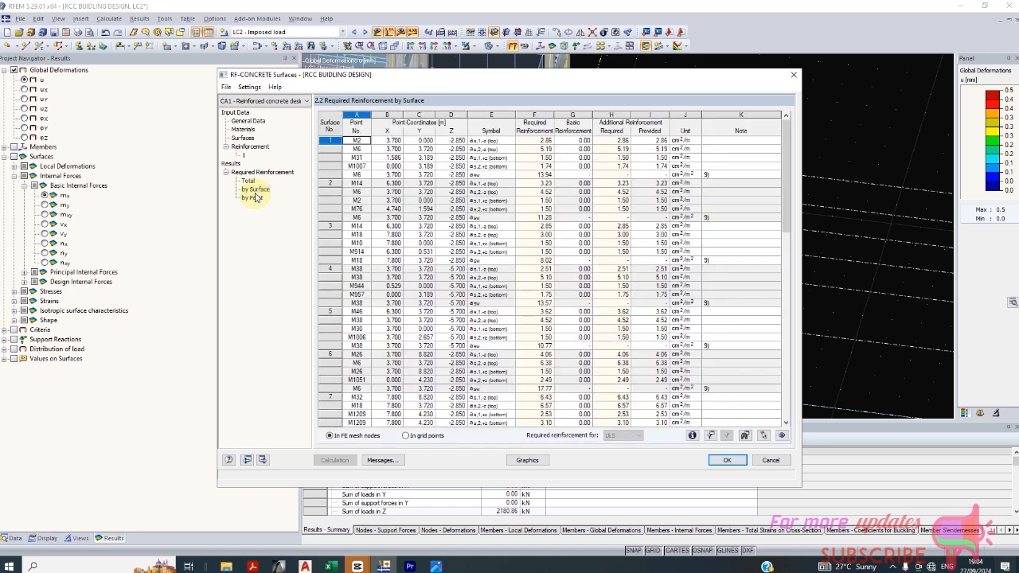
{"action": "left_click", "coordinate": [527, 460]}
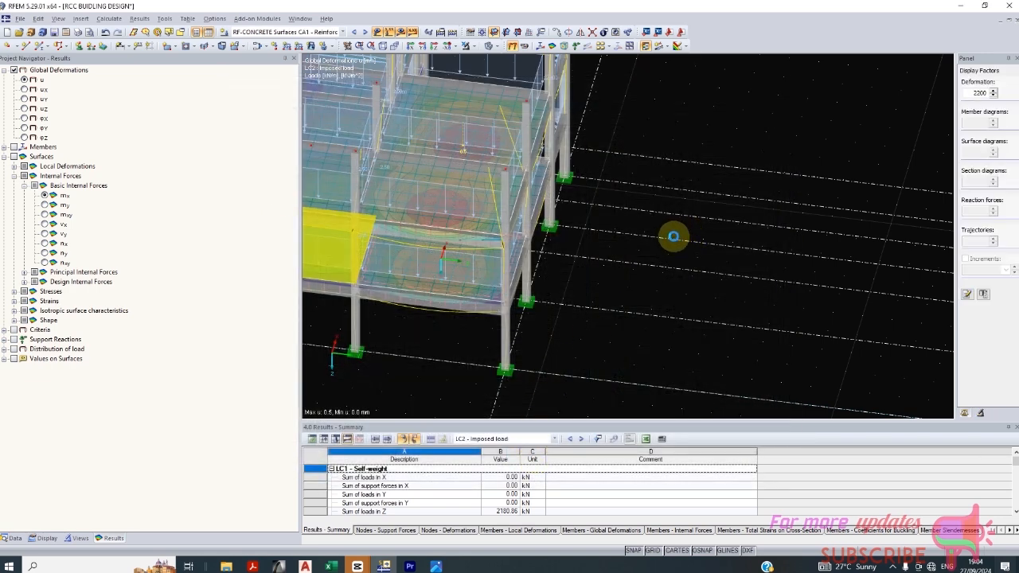
{"action": "scroll", "coordinate": [602, 221], "scroll_direction": "up", "scroll_amount": 5}
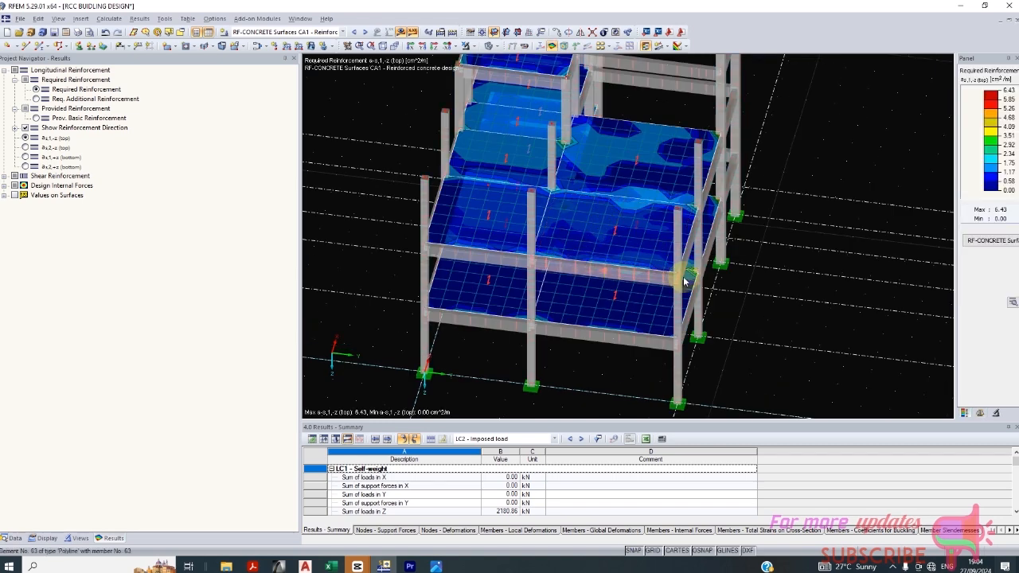
Step: Reopen the RF-CONCRETE Surfaces results, read the total required reinforcement and its error messages, and return to the whole model
{"action": "left_click", "coordinate": [991, 241]}
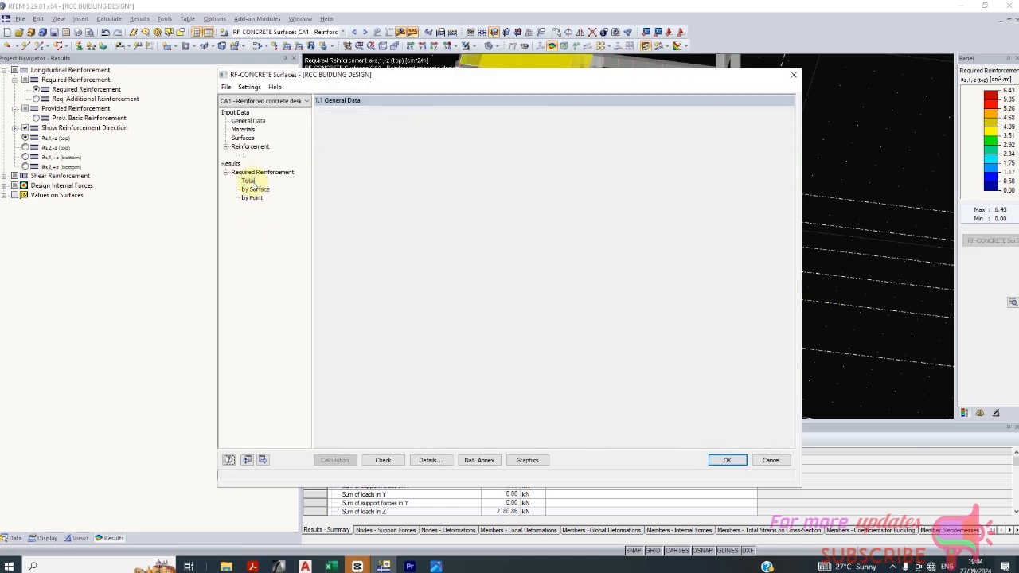
{"action": "left_click", "coordinate": [249, 181]}
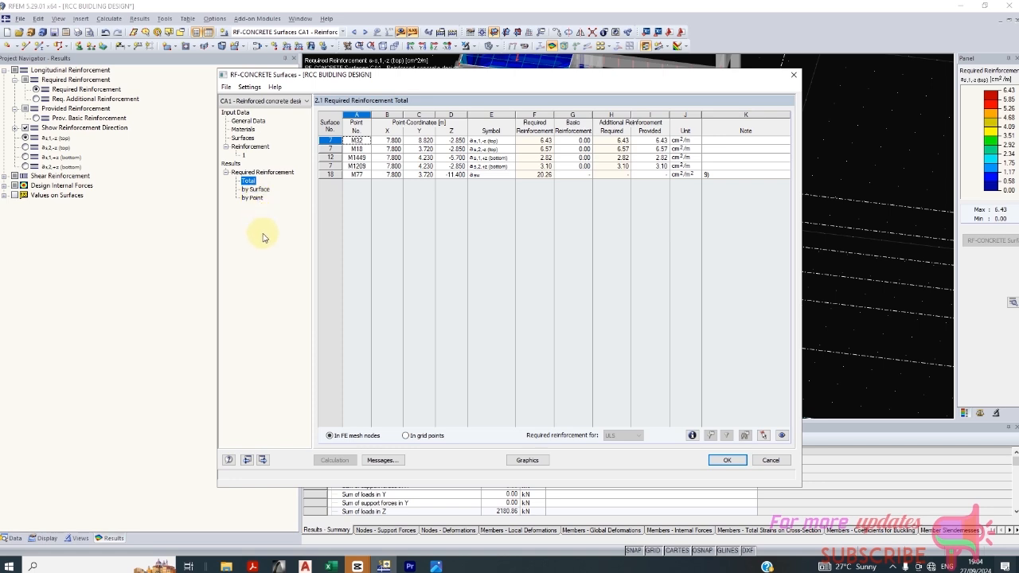
{"action": "left_click", "coordinate": [382, 460]}
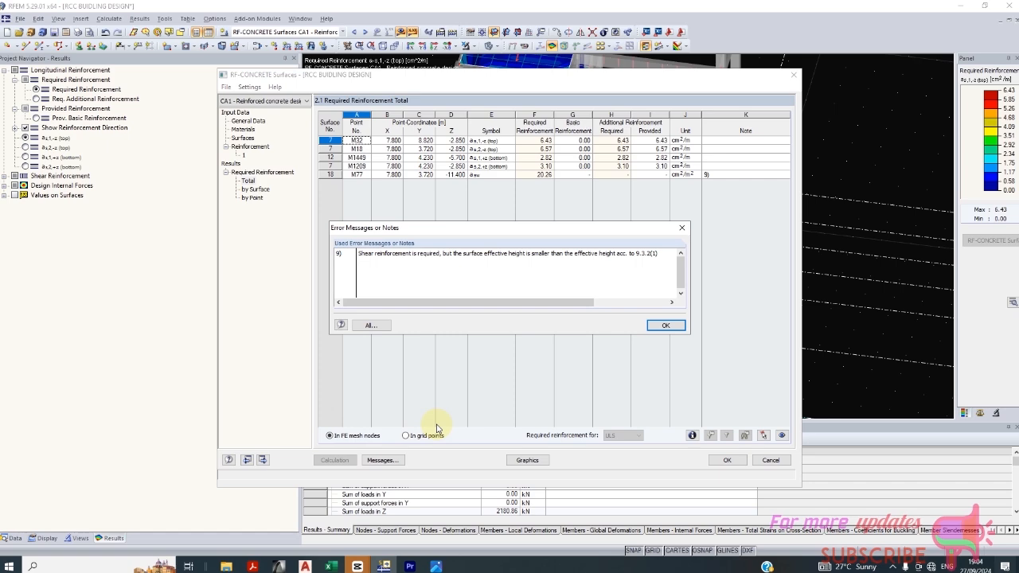
{"action": "left_click", "coordinate": [664, 326]}
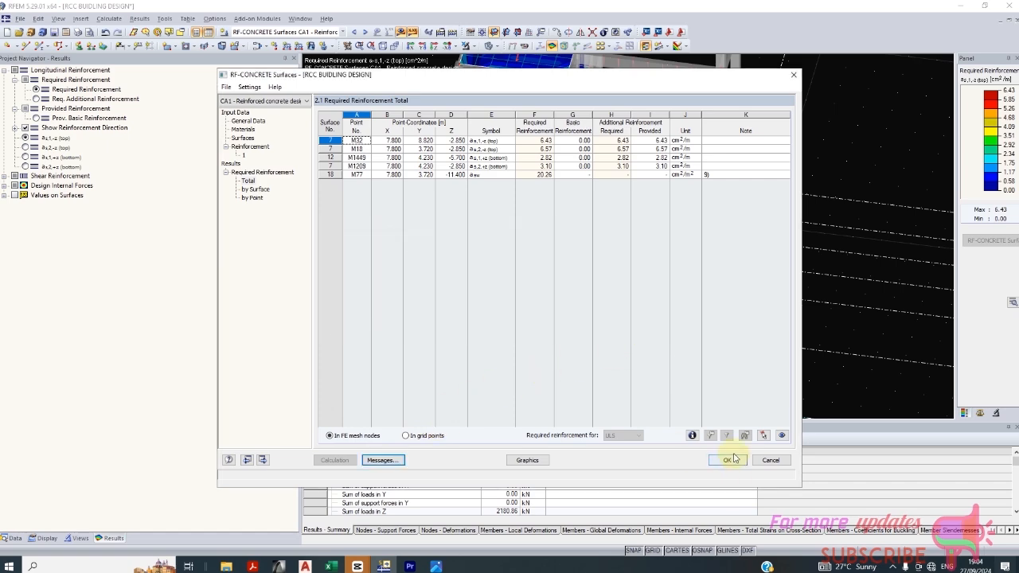
{"action": "left_click", "coordinate": [727, 460]}
{"action": "scroll", "coordinate": [609, 279], "scroll_direction": "down", "scroll_amount": 3}
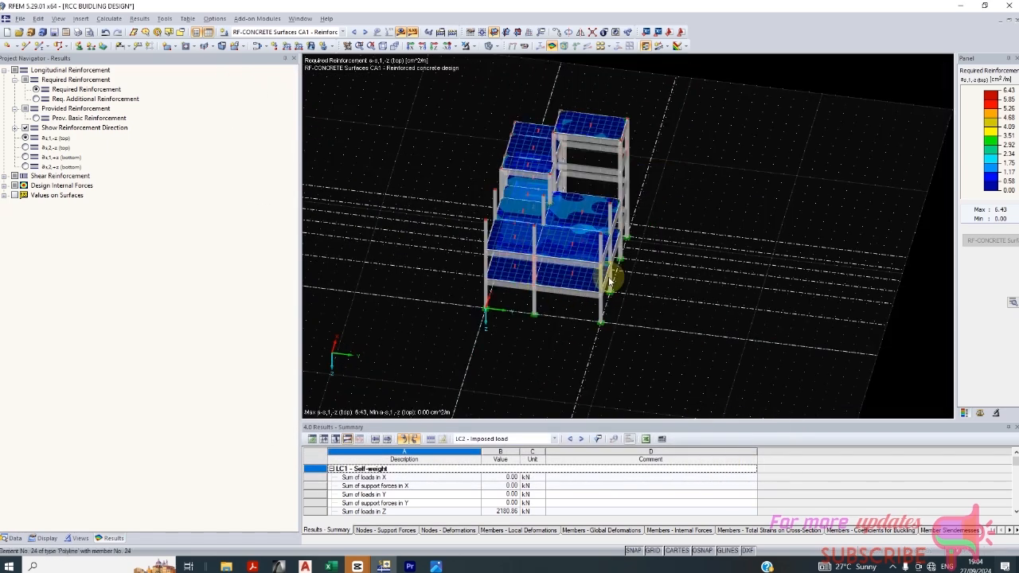
{"action": "scroll", "coordinate": [609, 279], "scroll_direction": "up", "scroll_amount": 1}
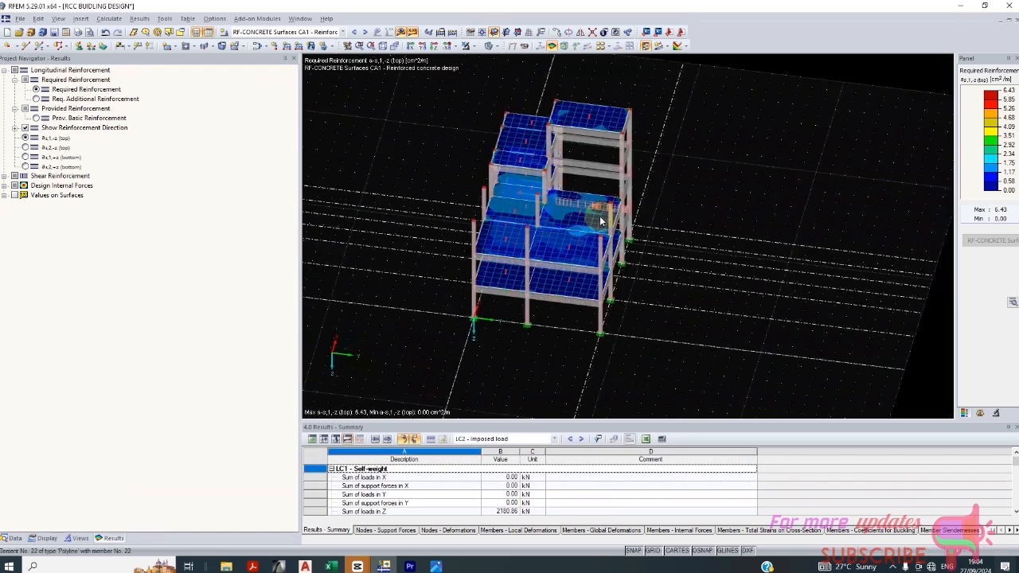
Step: Open the RF-CONCRETE Columns module and inspect the member check and the provided shear and longitudinal reinforcement
{"action": "left_click", "coordinate": [602, 316]}
{"action": "left_click", "coordinate": [269, 22]}
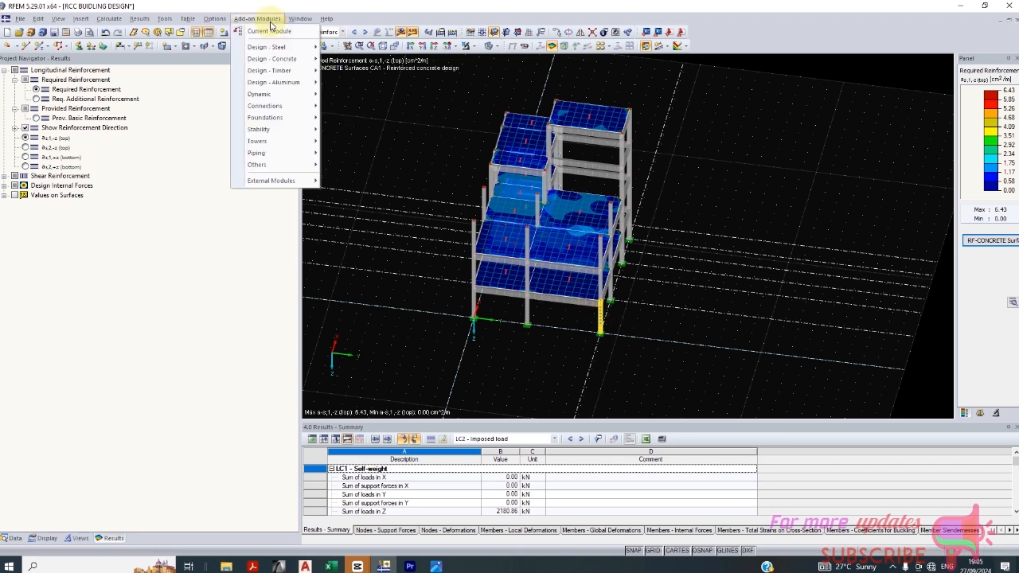
{"action": "mouse_move", "coordinate": [276, 61]}
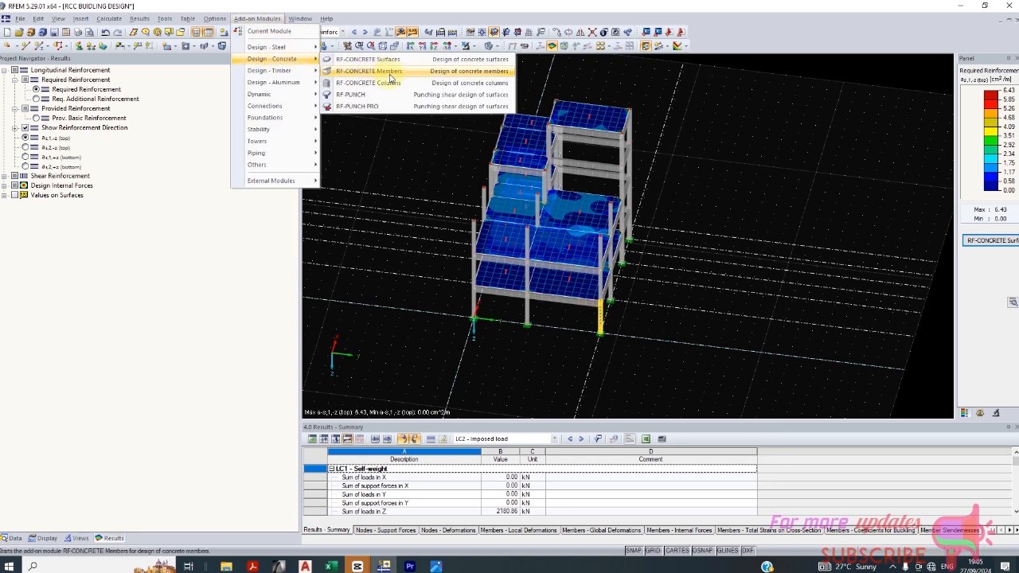
{"action": "left_click", "coordinate": [535, 275]}
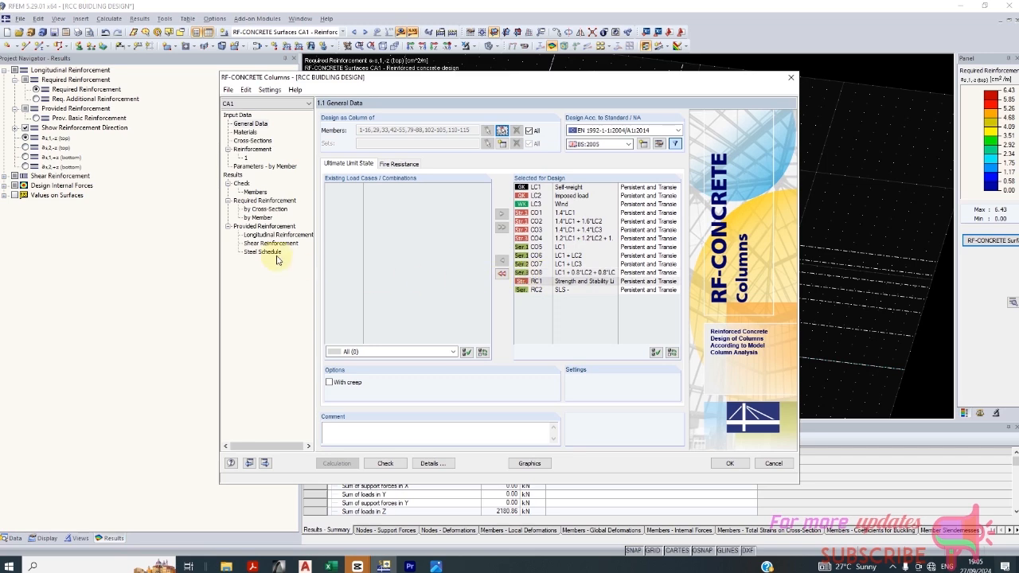
{"action": "left_click", "coordinate": [255, 193]}
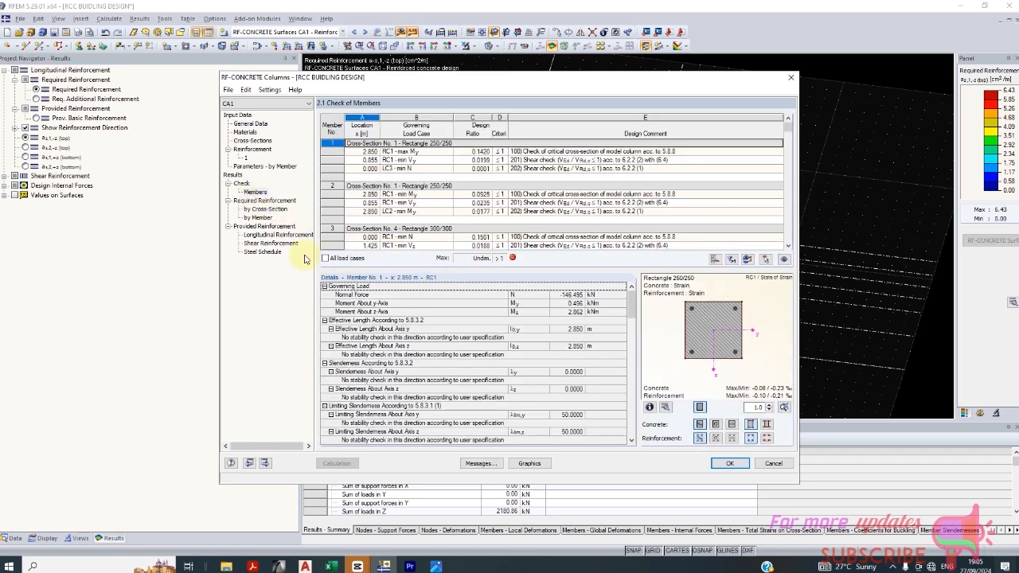
{"action": "left_click", "coordinate": [256, 251]}
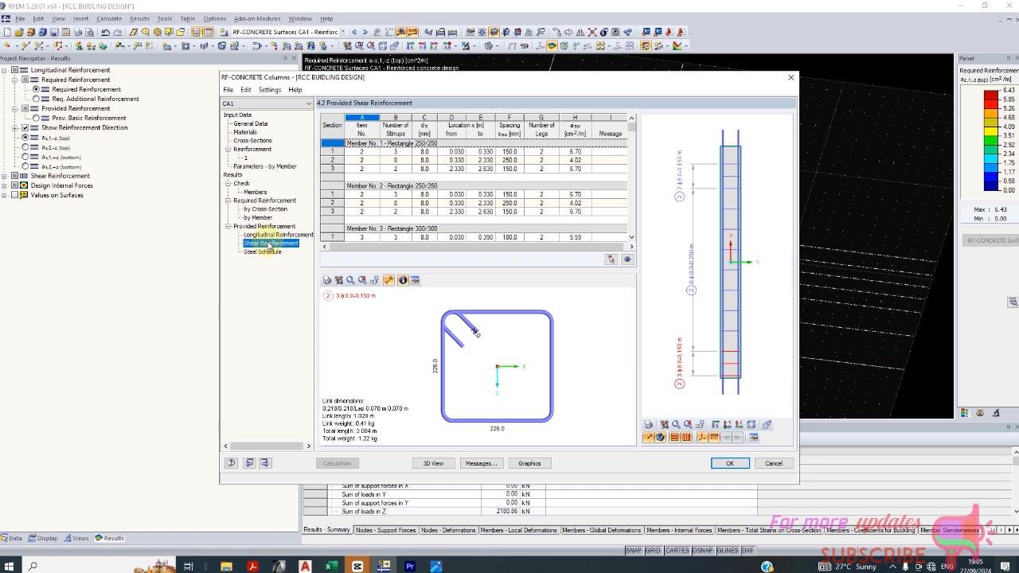
{"action": "left_click", "coordinate": [269, 236]}
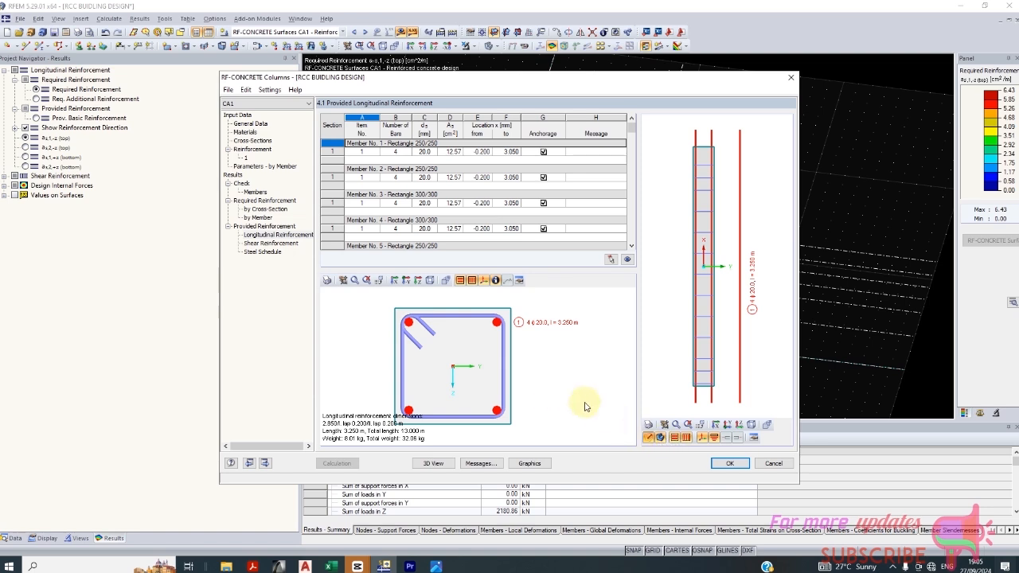
Step: Review the materials, cross-sections and general data used for the column design
{"action": "left_click", "coordinate": [246, 133]}
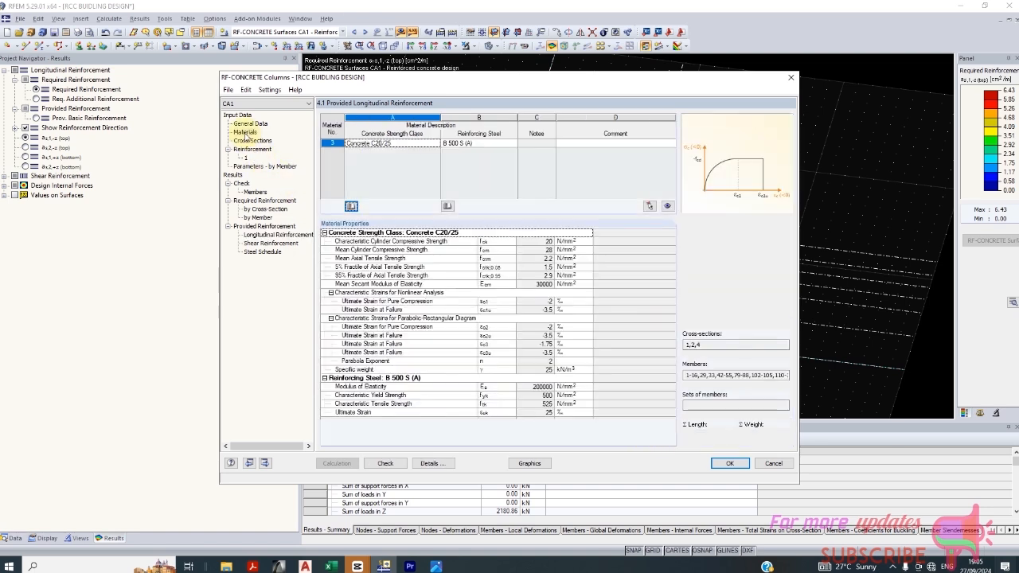
{"action": "left_click", "coordinate": [249, 141]}
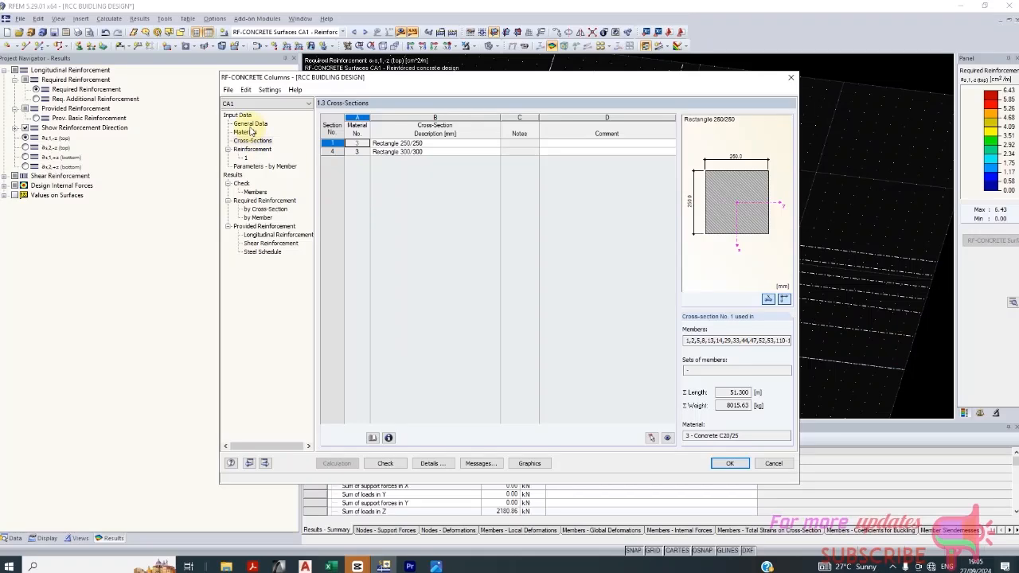
{"action": "left_click", "coordinate": [251, 125]}
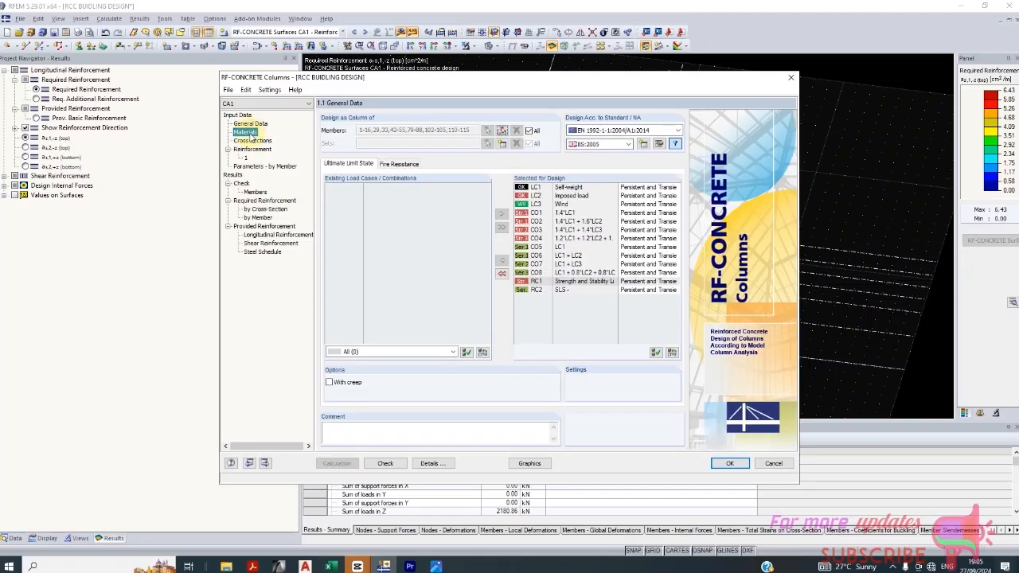
{"action": "left_click", "coordinate": [247, 132]}
{"action": "left_click", "coordinate": [251, 140]}
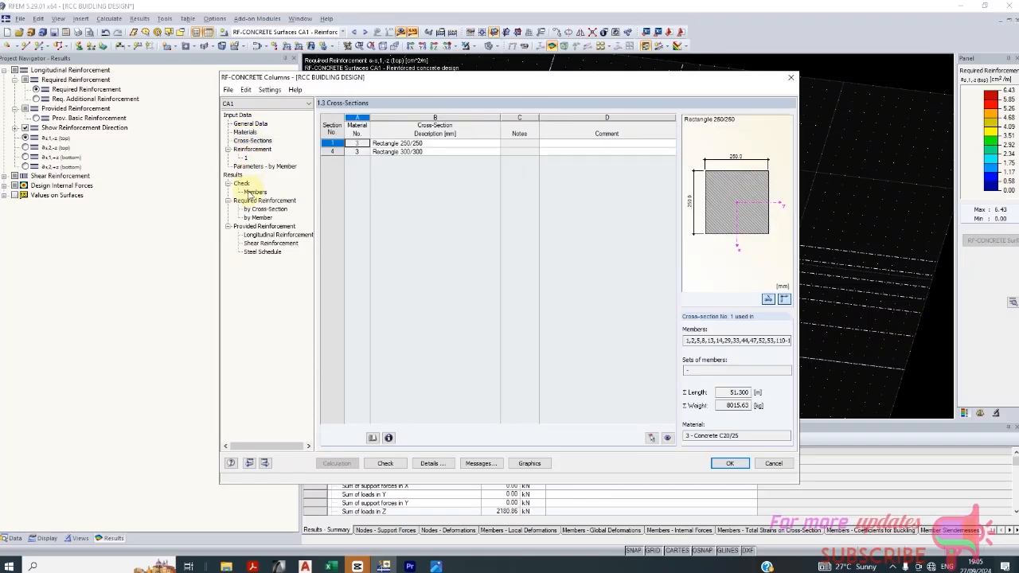
Step: Examine the design ratios in the column member check and try to show the results of all load cases
{"action": "left_click", "coordinate": [254, 192]}
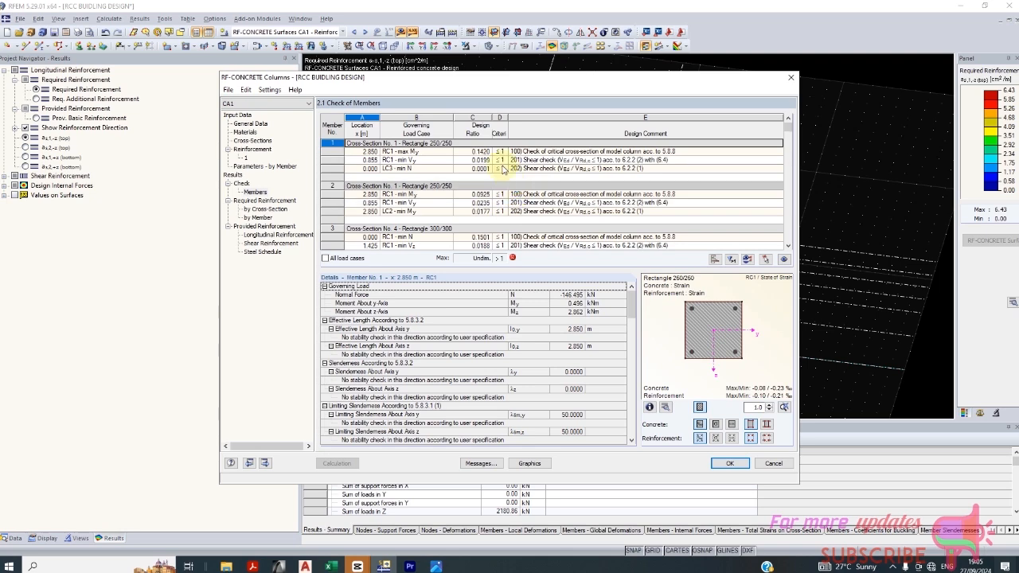
{"action": "left_click", "coordinate": [499, 237]}
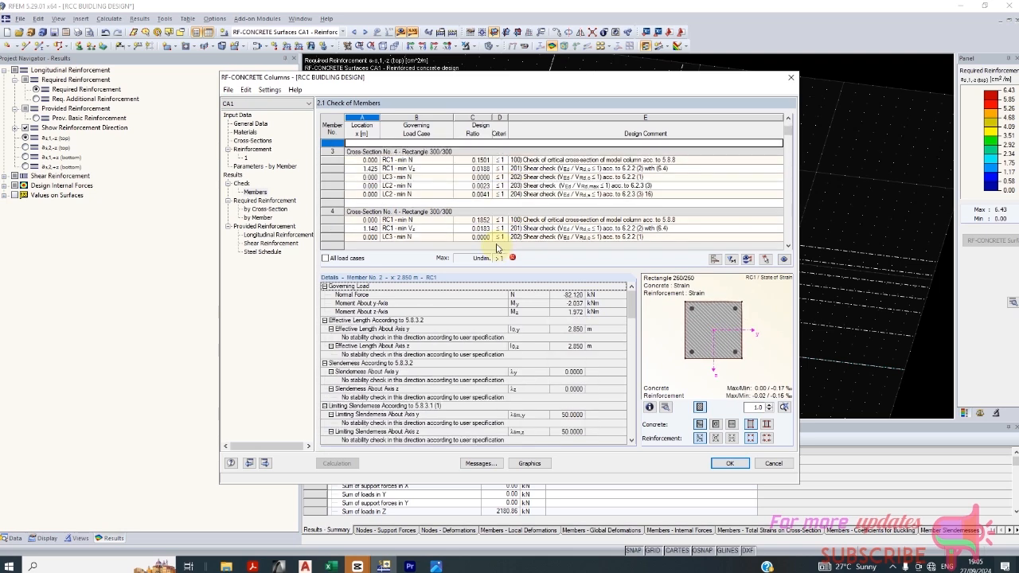
{"action": "left_click", "coordinate": [503, 220]}
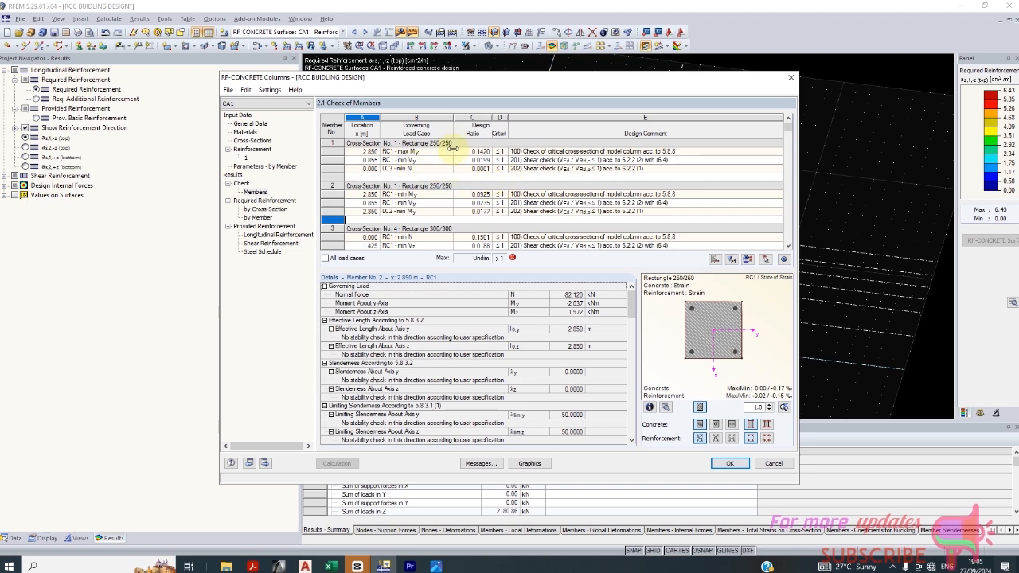
{"action": "scroll", "coordinate": [446, 183], "scroll_direction": "down", "scroll_amount": 2}
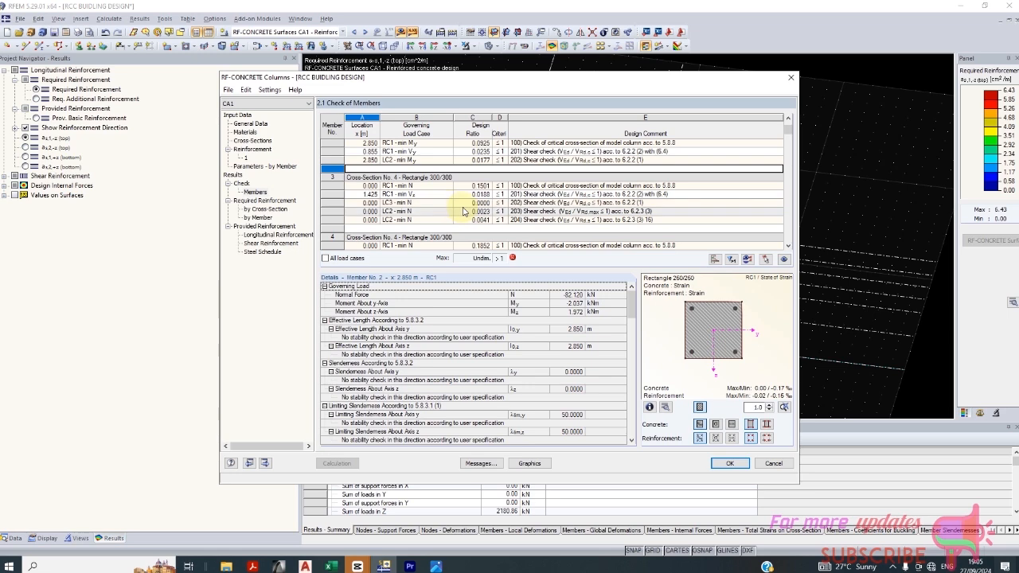
{"action": "scroll", "coordinate": [462, 213], "scroll_direction": "down", "scroll_amount": 1}
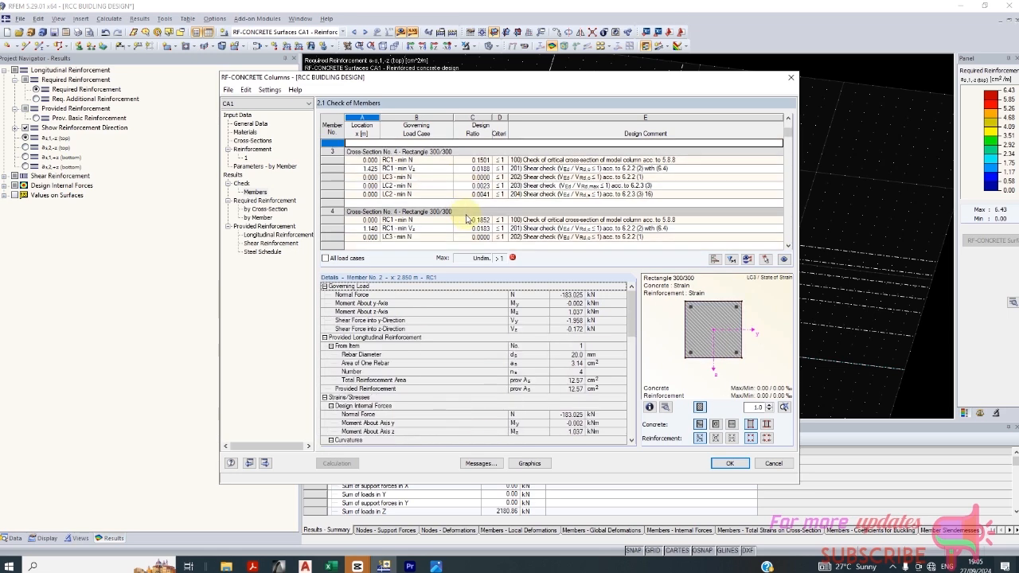
{"action": "scroll", "coordinate": [383, 239], "scroll_direction": "down", "scroll_amount": 1}
{"action": "left_click", "coordinate": [325, 258]}
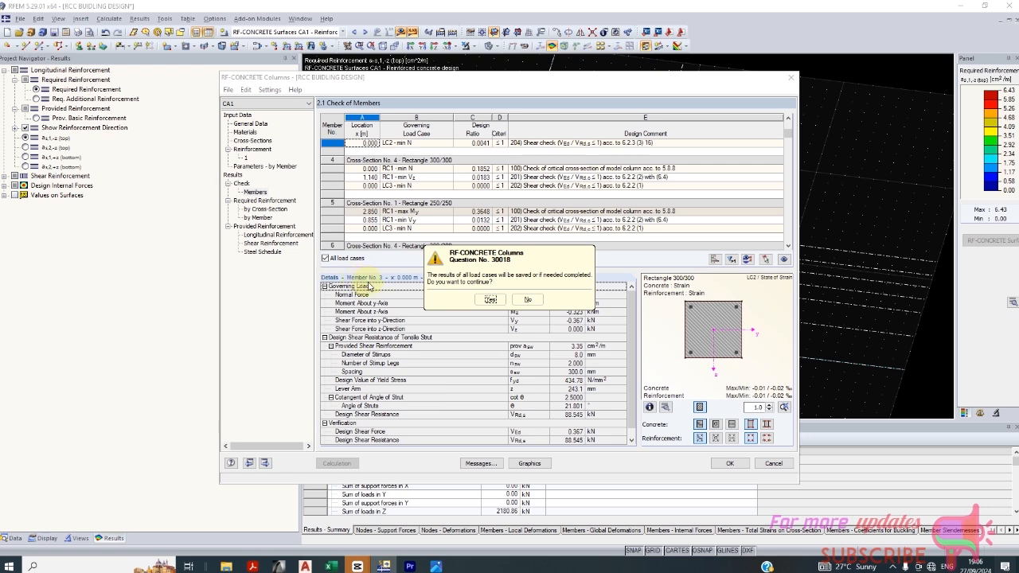
{"action": "left_click", "coordinate": [489, 301]}
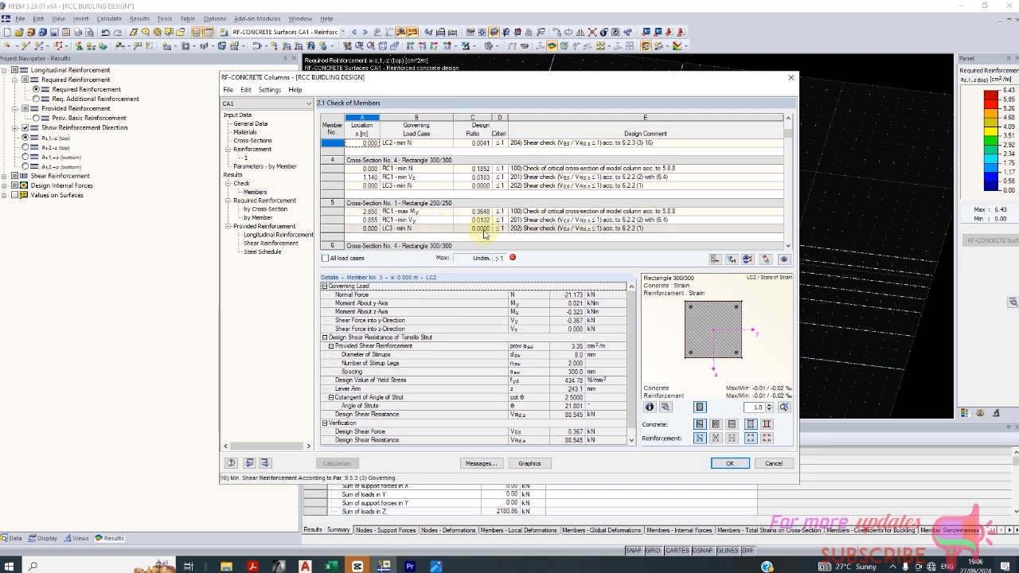
Step: Examine the design ratios and design comments of the columns in the member check, and view the required reinforcement by cross-section
{"action": "scroll", "coordinate": [470, 224], "scroll_direction": "up", "scroll_amount": 3}
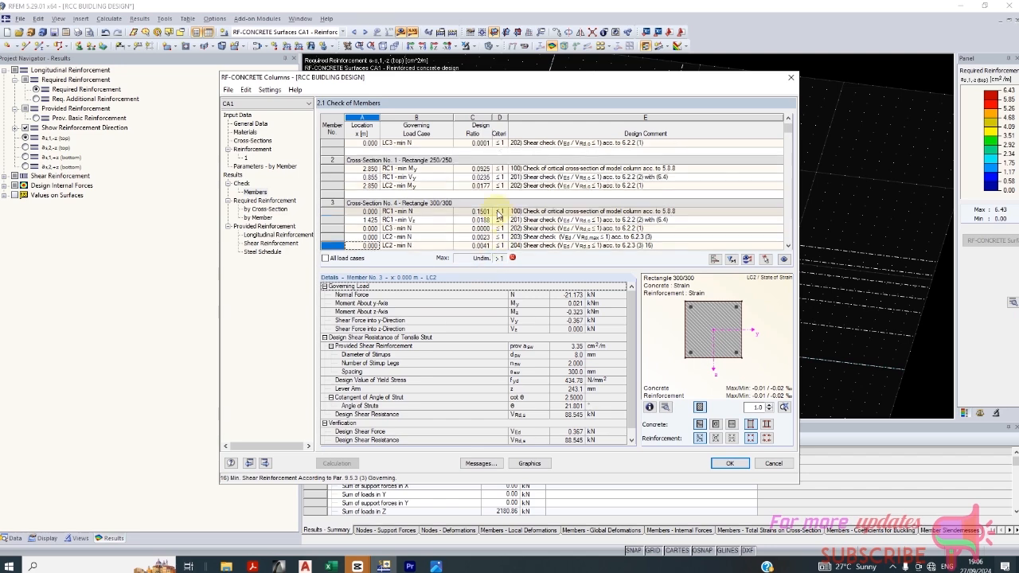
{"action": "scroll", "coordinate": [498, 213], "scroll_direction": "up", "scroll_amount": 1}
{"action": "left_click", "coordinate": [498, 218]}
{"action": "scroll", "coordinate": [498, 199], "scroll_direction": "up", "scroll_amount": 1}
{"action": "scroll", "coordinate": [497, 191], "scroll_direction": "down", "scroll_amount": 4}
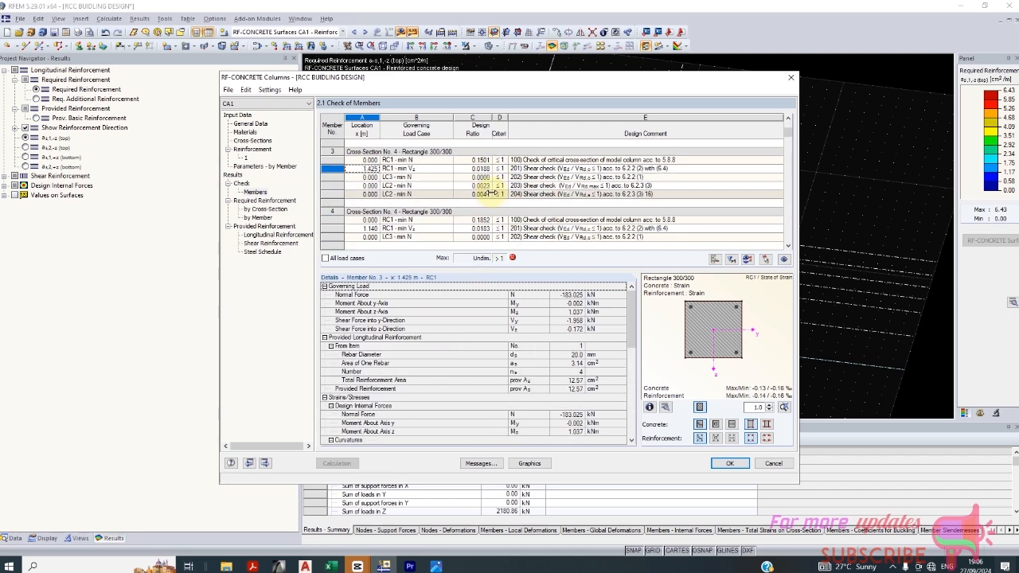
{"action": "scroll", "coordinate": [494, 231], "scroll_direction": "down", "scroll_amount": 2}
{"action": "scroll", "coordinate": [494, 242], "scroll_direction": "down", "scroll_amount": 4}
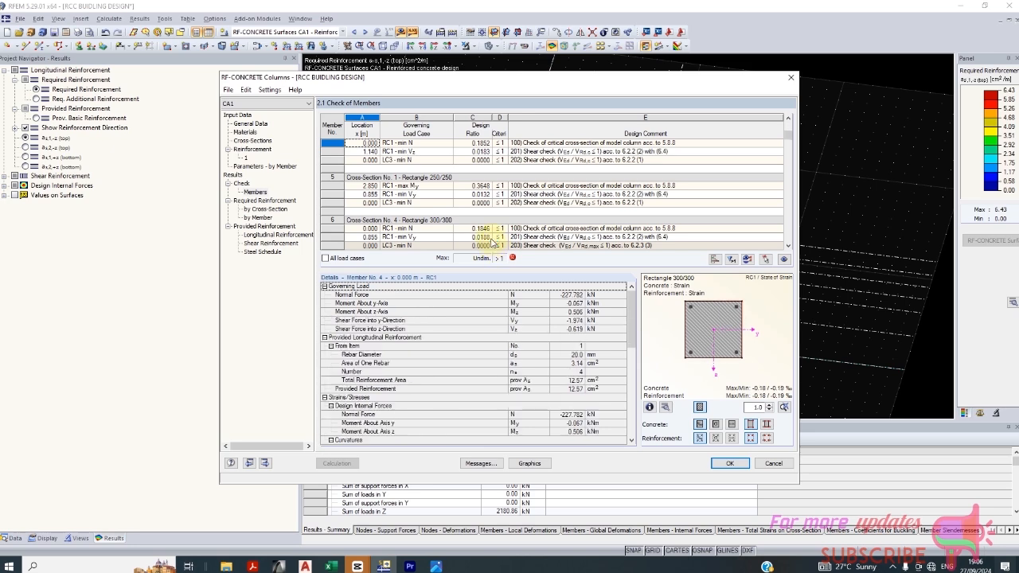
{"action": "scroll", "coordinate": [474, 241], "scroll_direction": "down", "scroll_amount": 5}
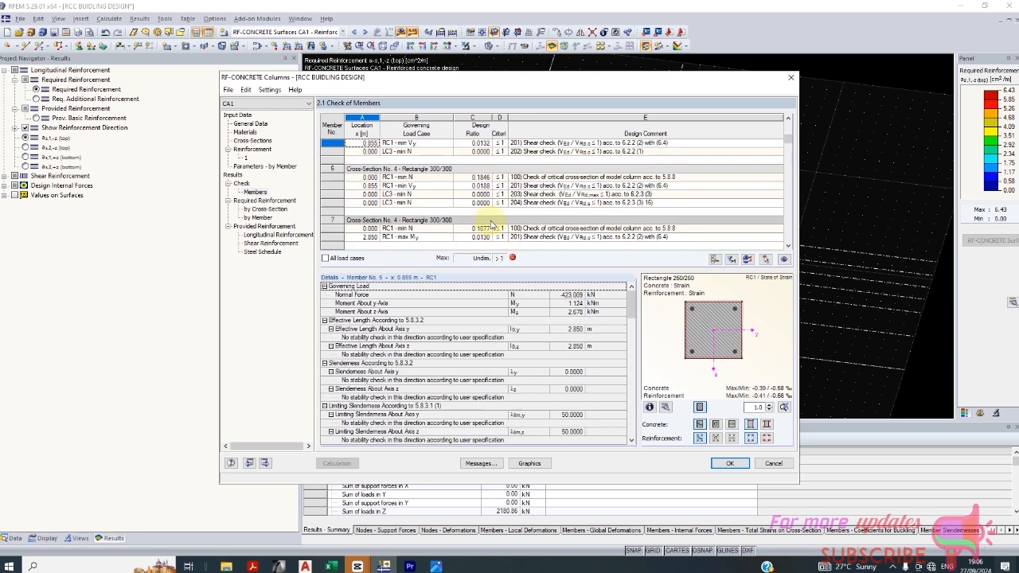
{"action": "scroll", "coordinate": [441, 248], "scroll_direction": "down", "scroll_amount": 5}
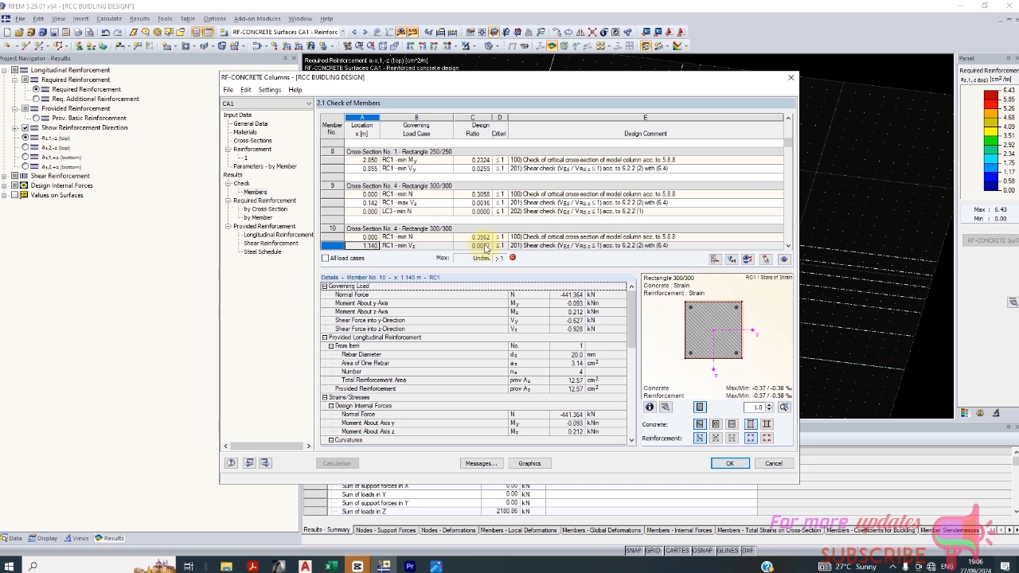
{"action": "left_click", "coordinate": [514, 246]}
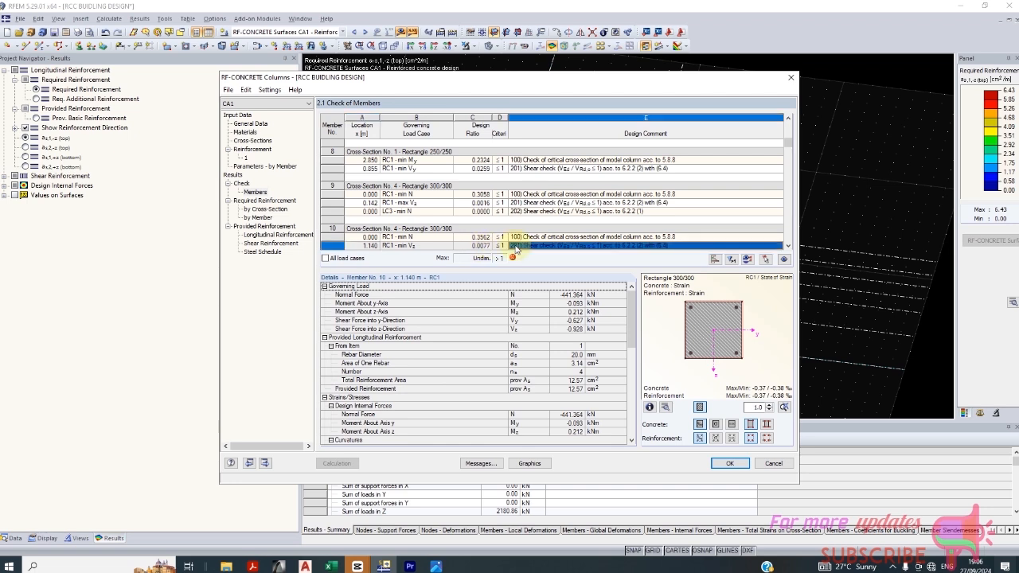
{"action": "left_click", "coordinate": [268, 208]}
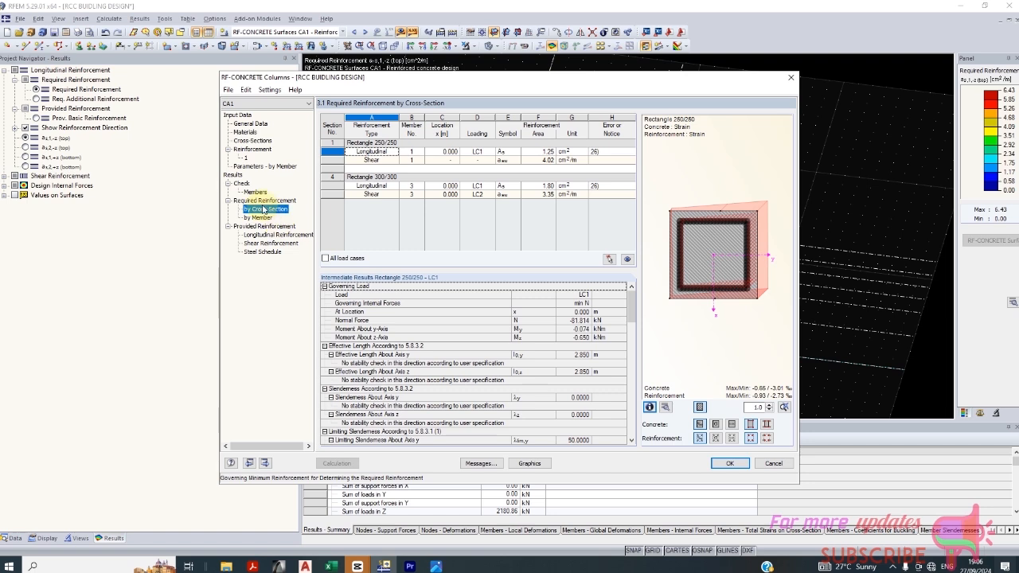
Step: Try to generate the member check results for all load cases, and cancel the running column calculation
{"action": "left_click", "coordinate": [254, 192]}
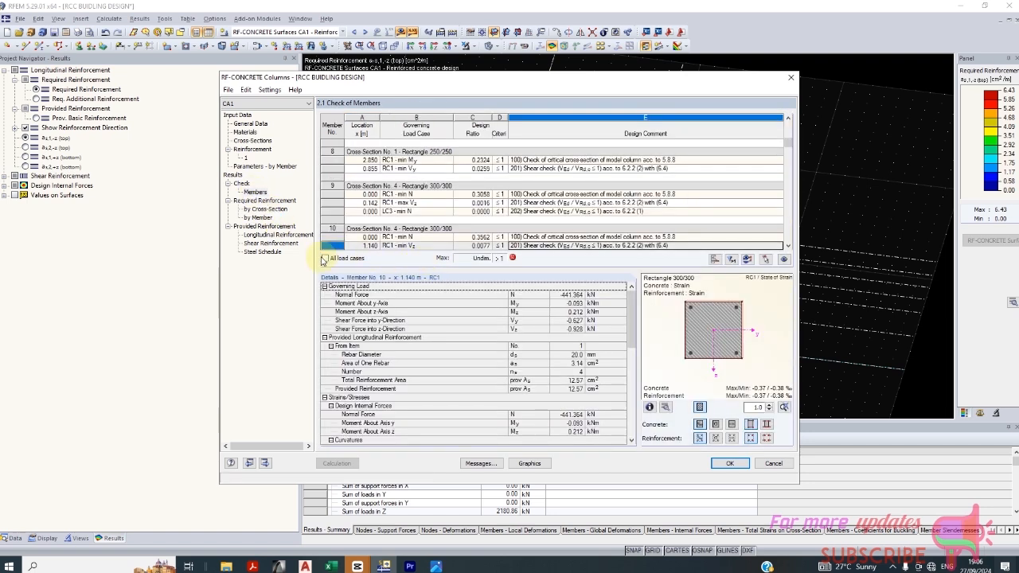
{"action": "left_click", "coordinate": [335, 263]}
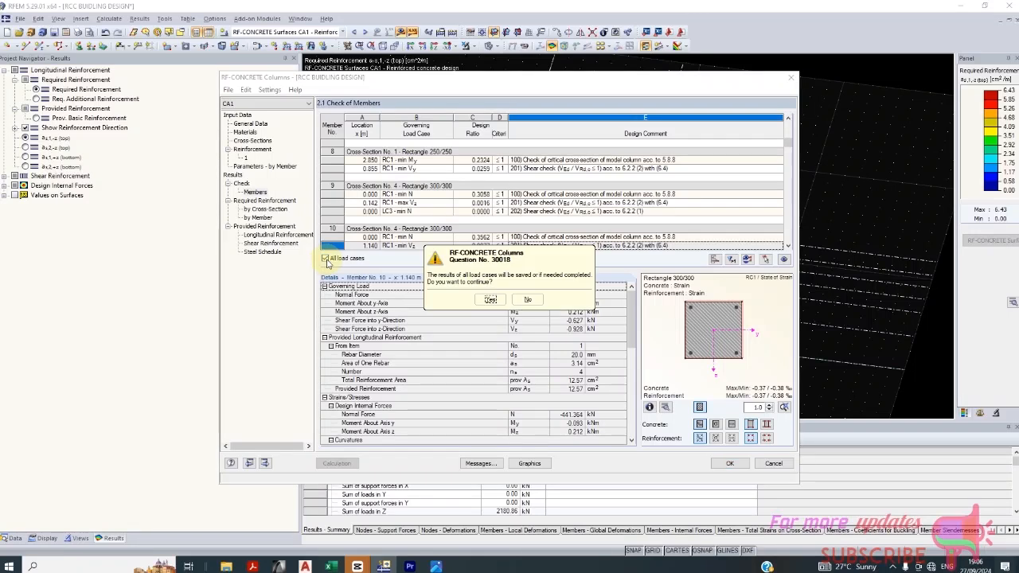
{"action": "left_click", "coordinate": [491, 300]}
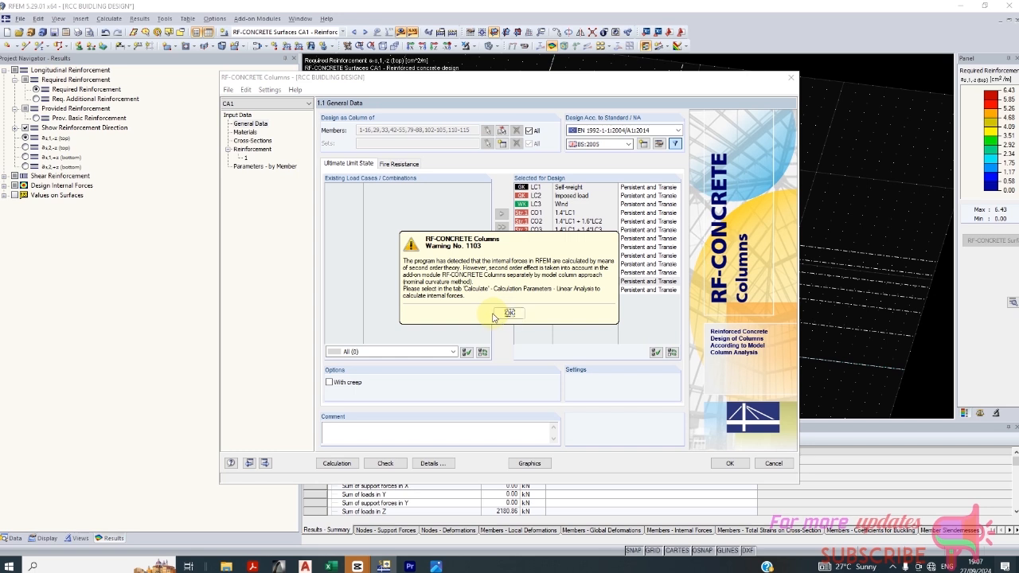
{"action": "left_click", "coordinate": [507, 313]}
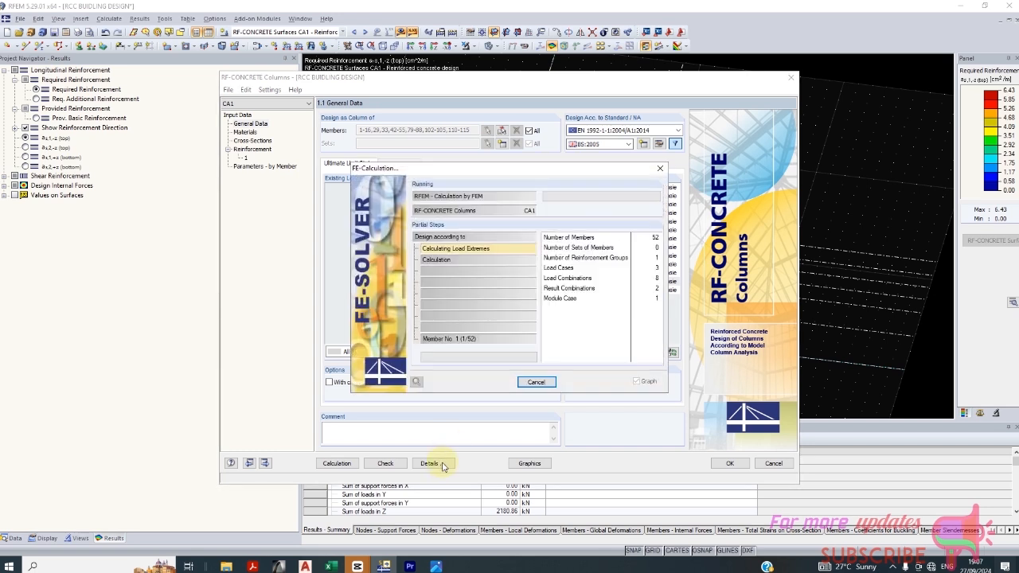
{"action": "left_click", "coordinate": [534, 383]}
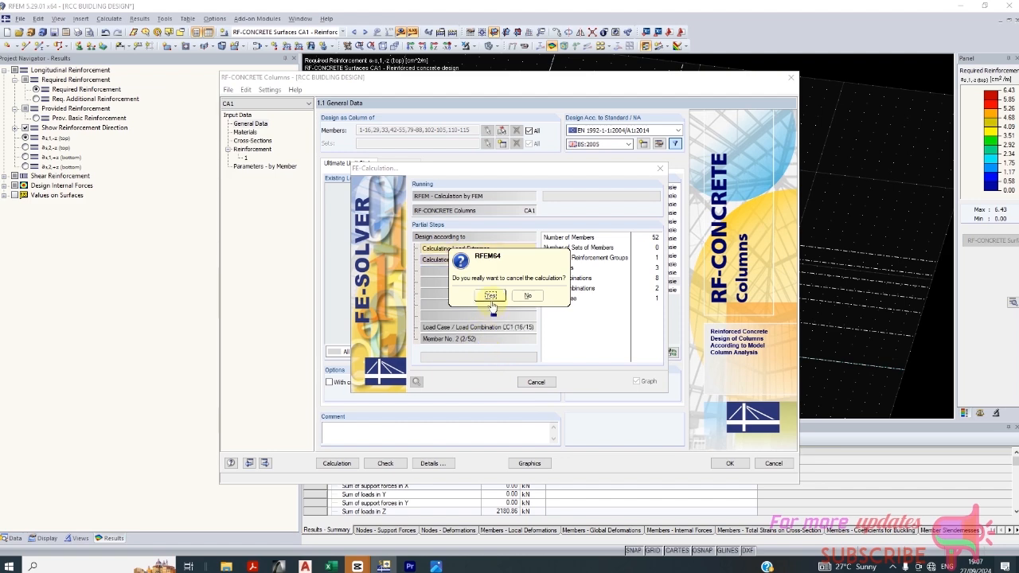
{"action": "left_click", "coordinate": [489, 320]}
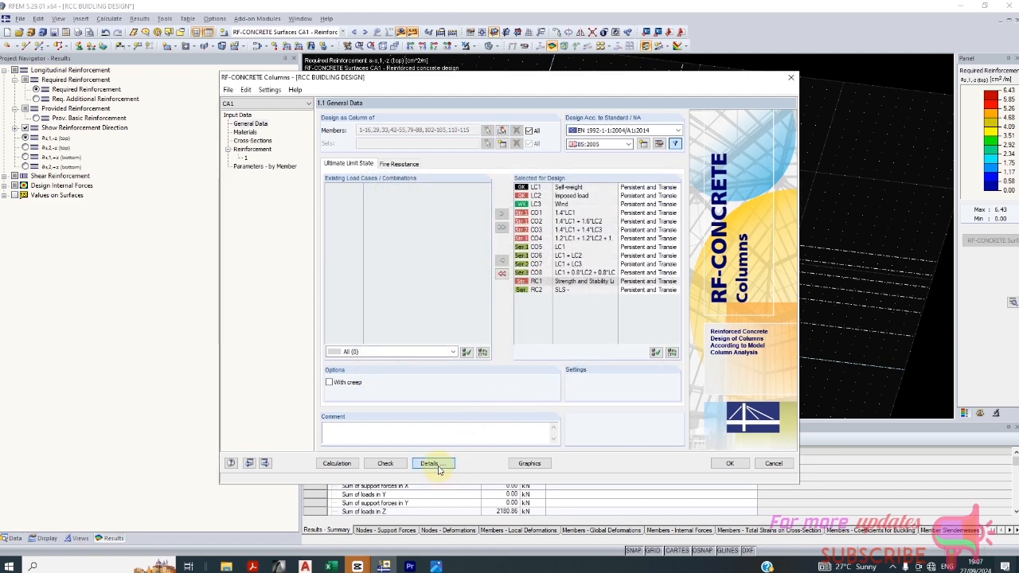
Step: Inspect the biaxial bending and curvature detail settings, and run the plausibility check on the column design input
{"action": "left_click", "coordinate": [437, 467]}
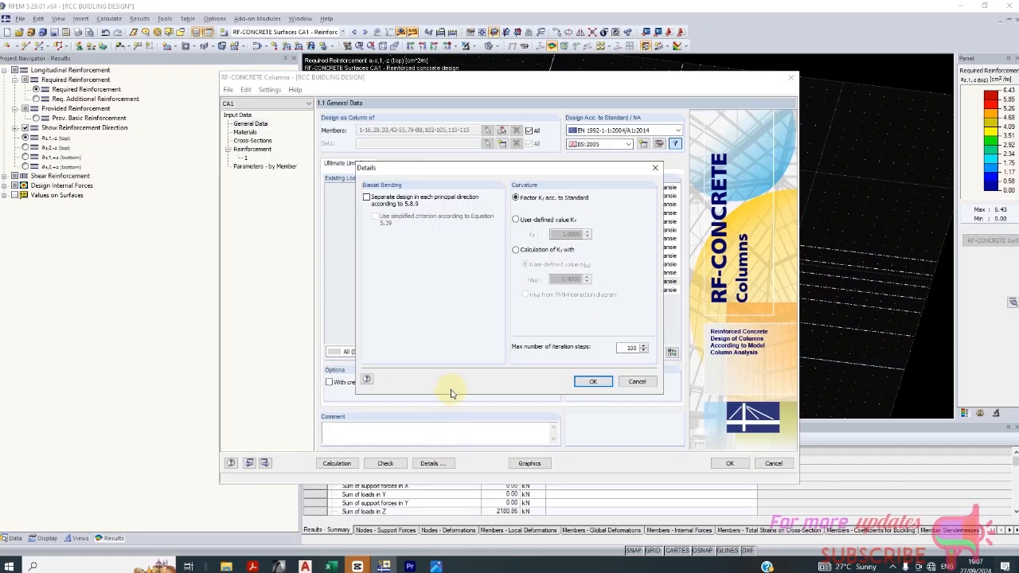
{"action": "left_click", "coordinate": [591, 383]}
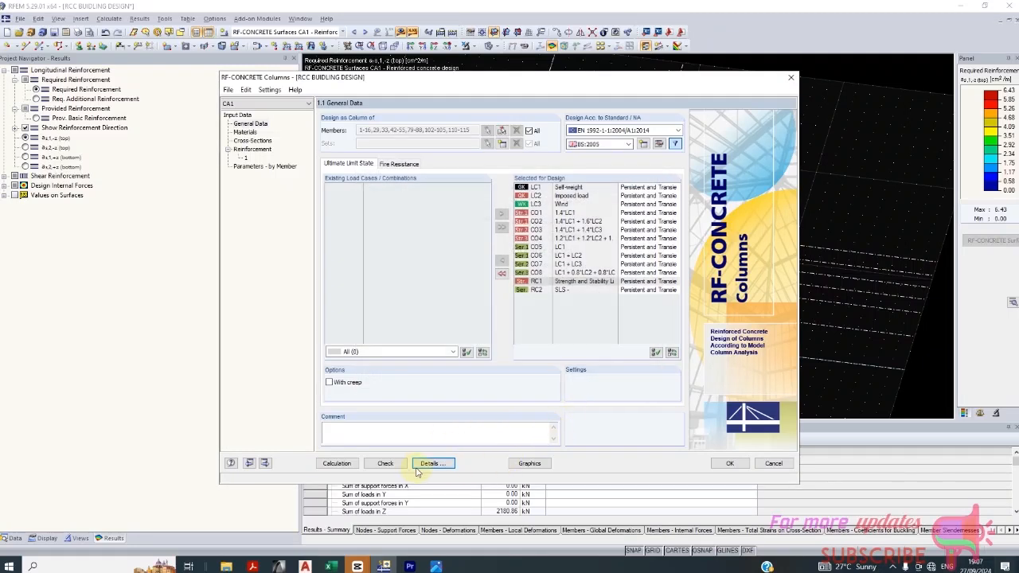
{"action": "left_click", "coordinate": [386, 463]}
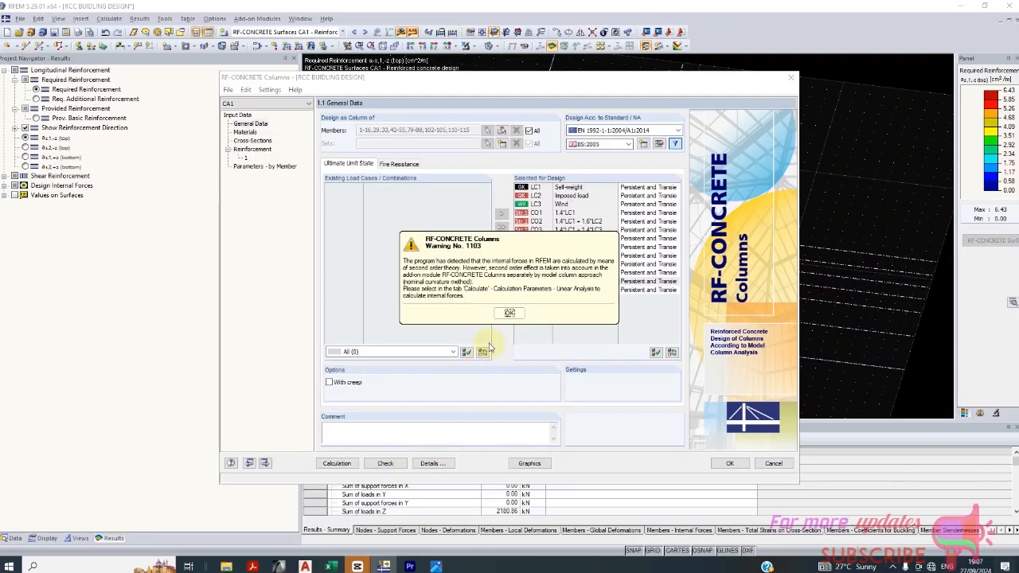
{"action": "left_click", "coordinate": [510, 313]}
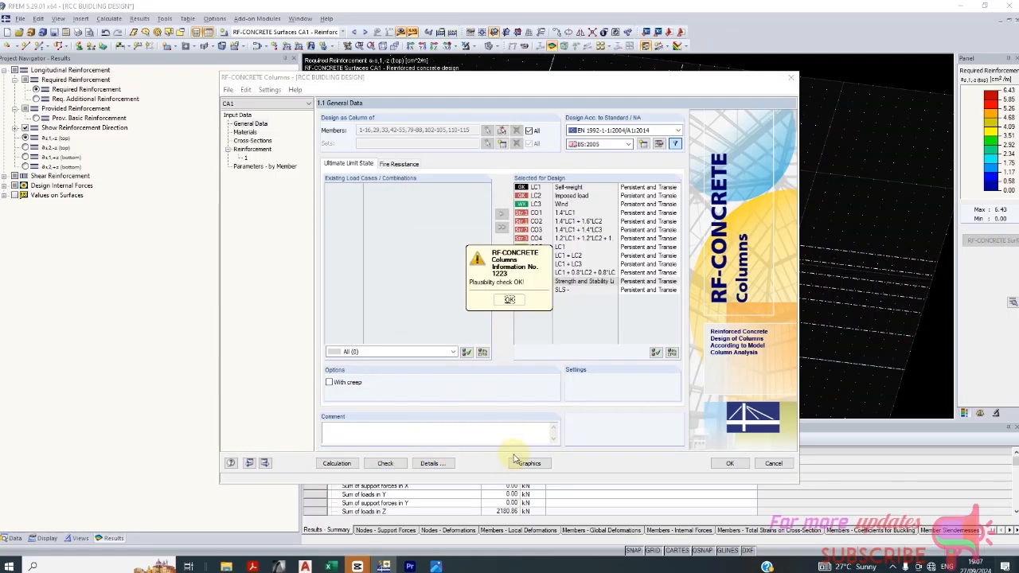
{"action": "left_click", "coordinate": [511, 301]}
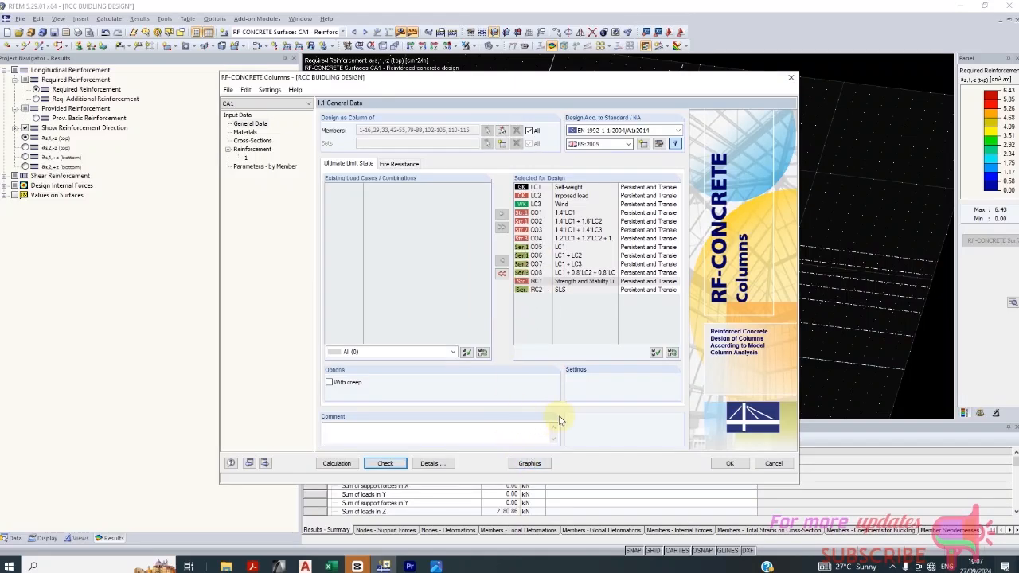
Step: Repeat the plausibility check of the column design data and exit the RF-CONCRETE Columns module without saving
{"action": "left_click", "coordinate": [773, 463]}
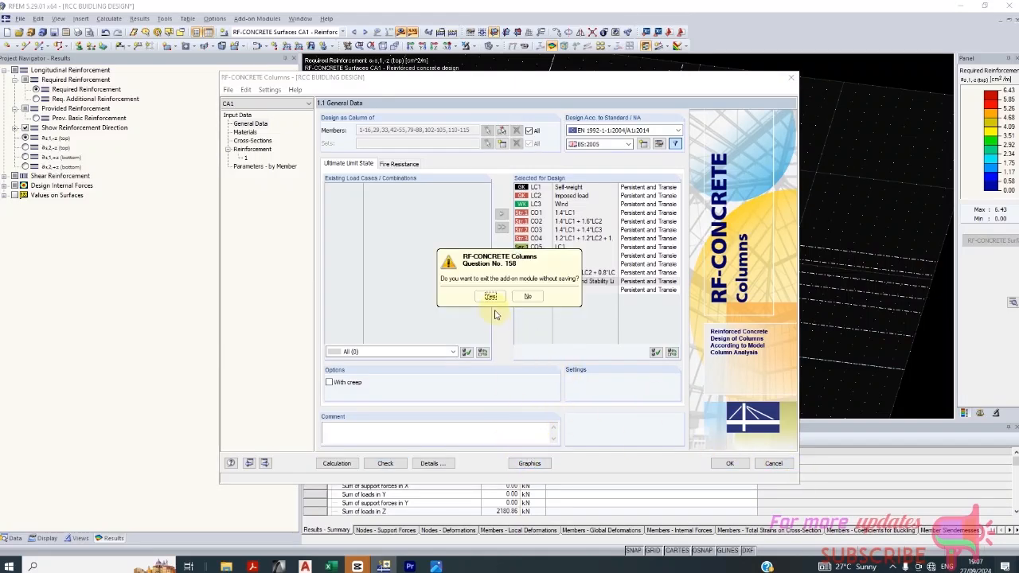
{"action": "left_click", "coordinate": [526, 297]}
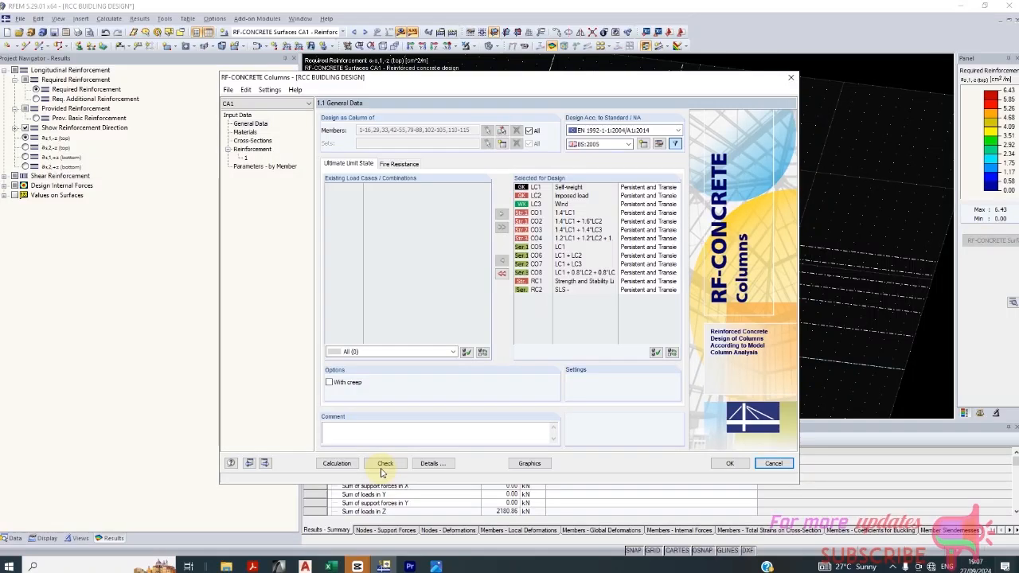
{"action": "left_click", "coordinate": [382, 468]}
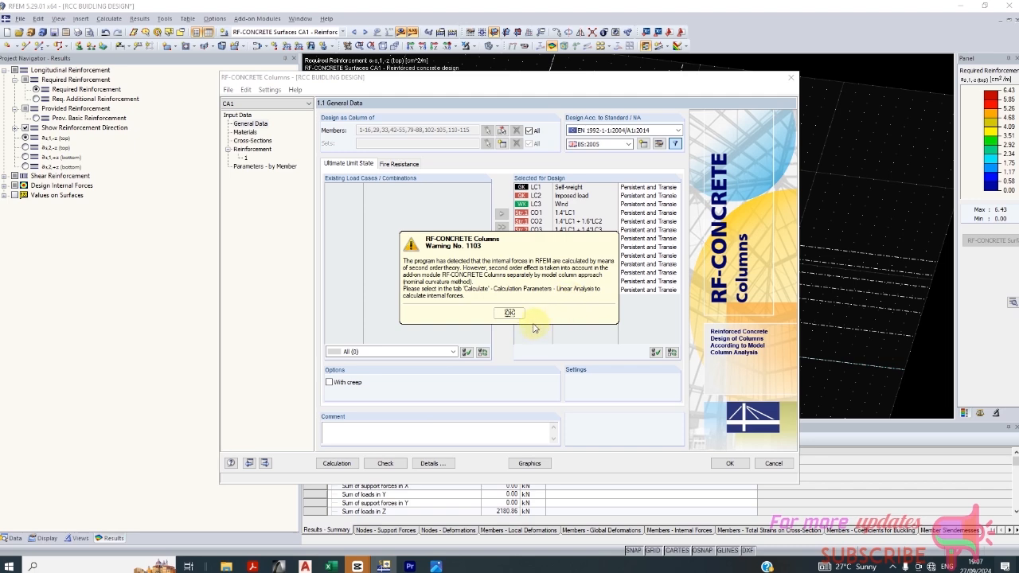
{"action": "left_click", "coordinate": [511, 314]}
{"action": "left_click", "coordinate": [510, 300]}
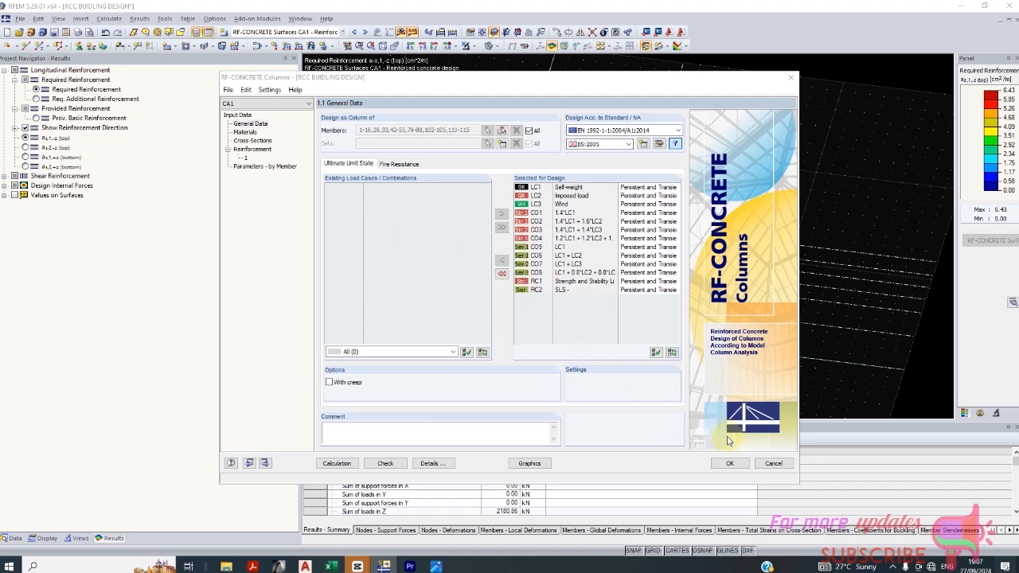
{"action": "left_click", "coordinate": [769, 469]}
{"action": "left_click", "coordinate": [487, 299]}
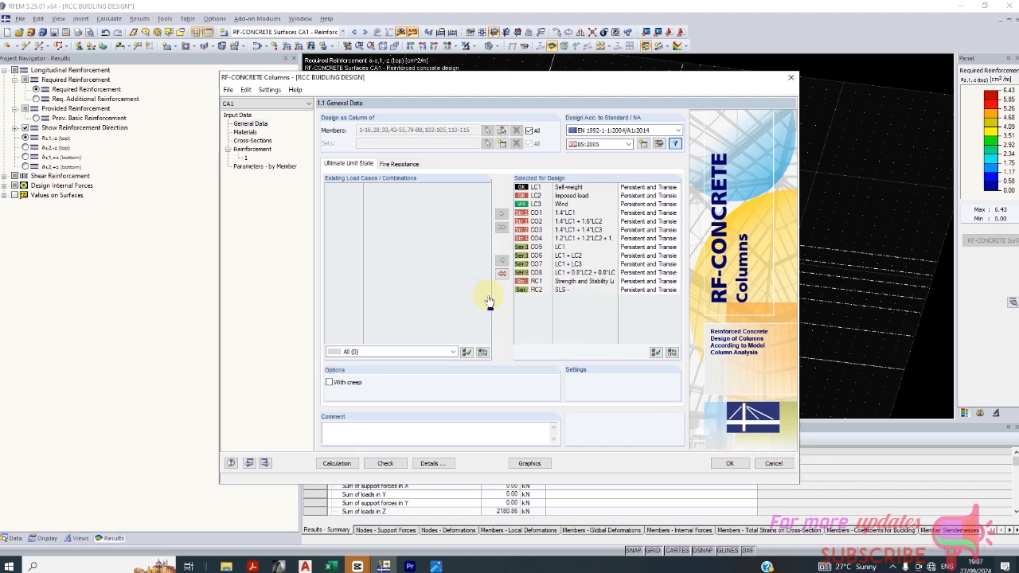
Step: Check the model for load cases, combinations or module cases that still need to be calculated
{"action": "left_click", "coordinate": [112, 22]}
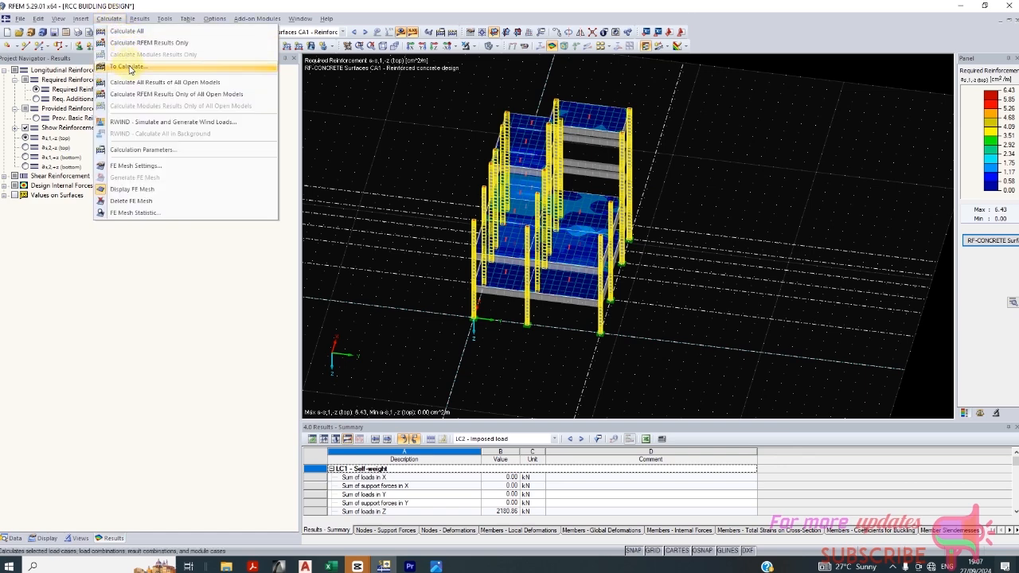
{"action": "left_click", "coordinate": [130, 68]}
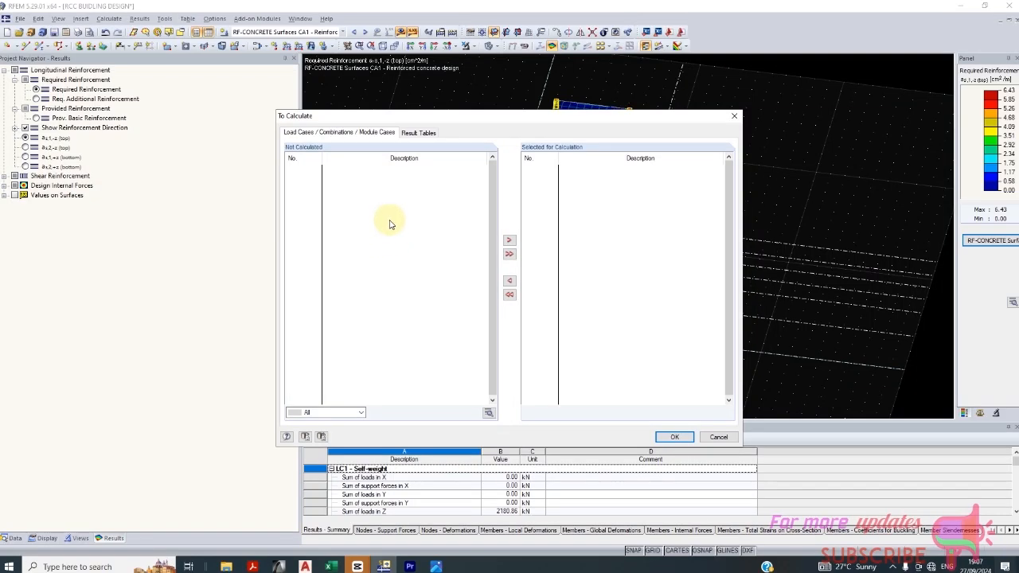
{"action": "left_click", "coordinate": [674, 436]}
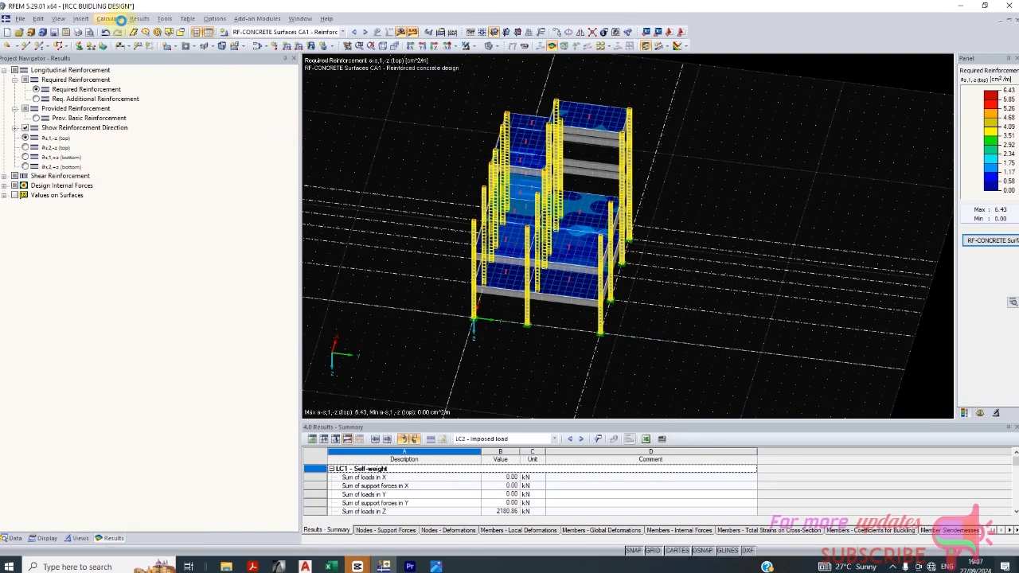
Step: Review the calculation parameters for diagrams, form-finding, global settings, result combinations, load combinations and load cases, and return to the model
{"action": "left_click", "coordinate": [118, 20]}
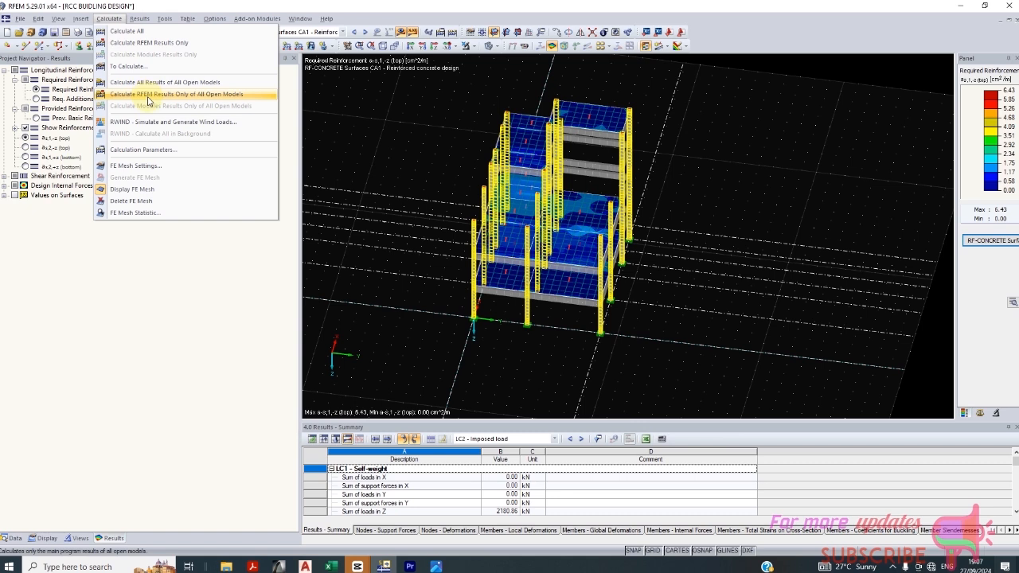
{"action": "left_click", "coordinate": [163, 151]}
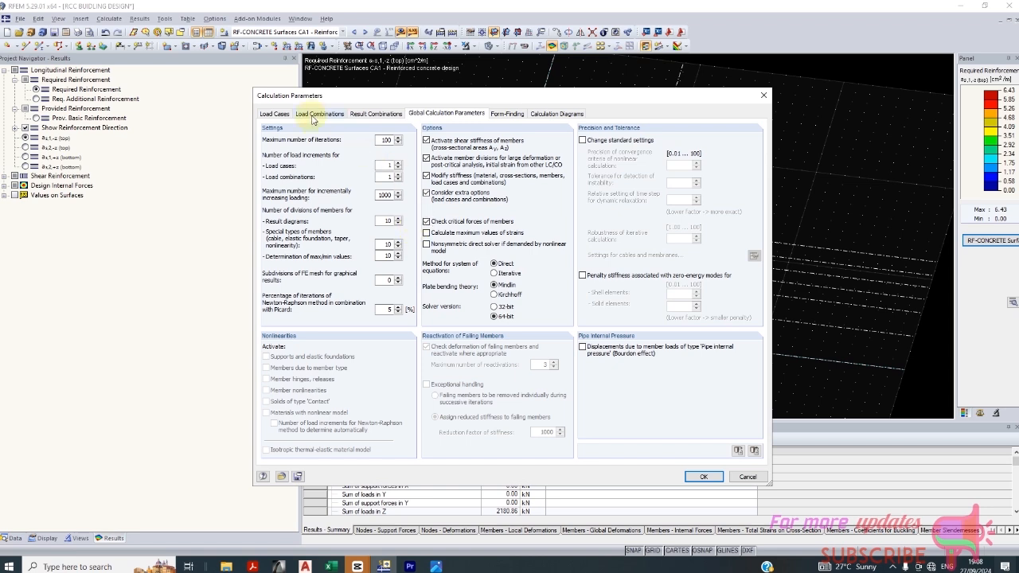
{"action": "left_click", "coordinate": [540, 117]}
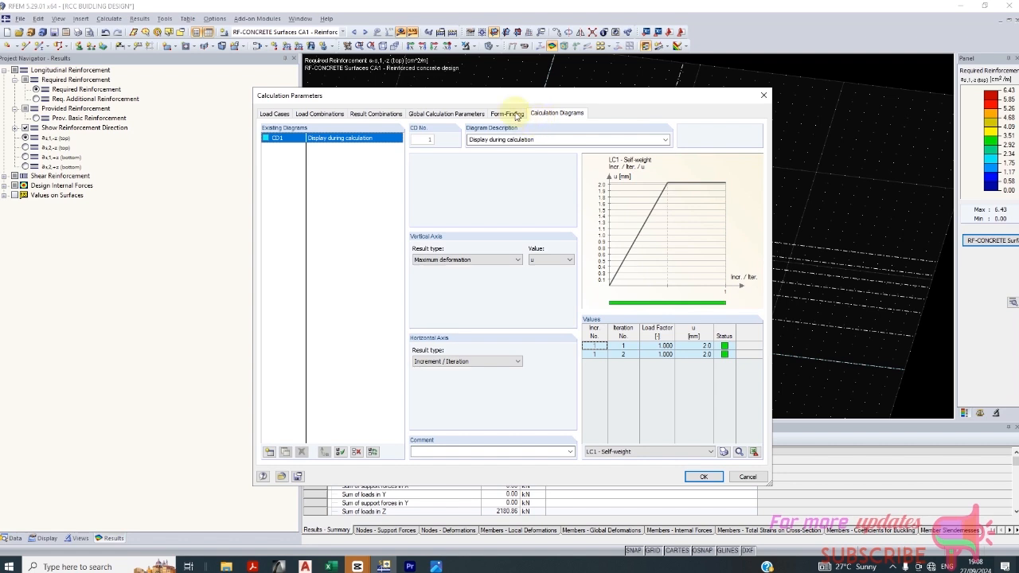
{"action": "left_click", "coordinate": [509, 113]}
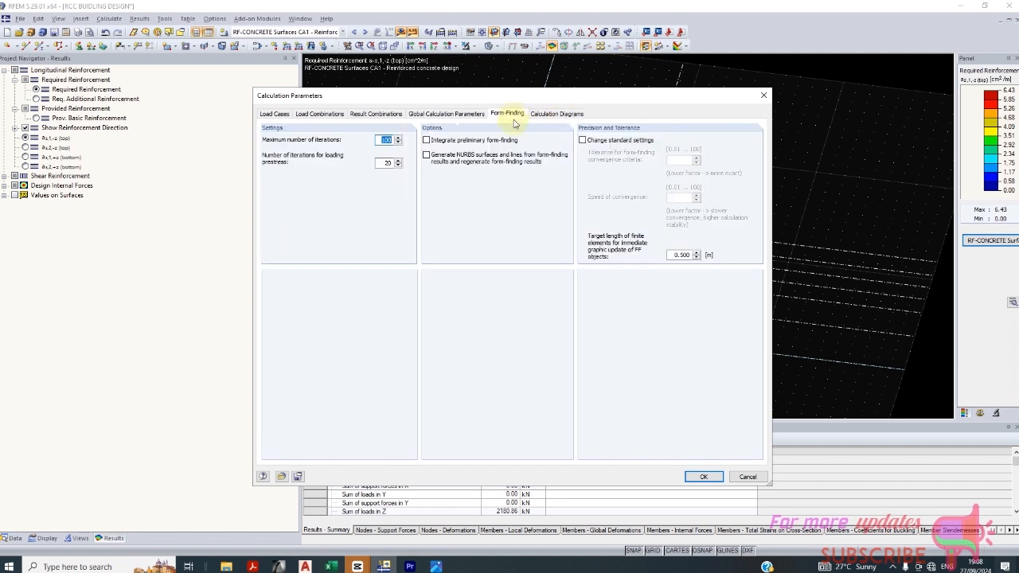
{"action": "left_click", "coordinate": [474, 116]}
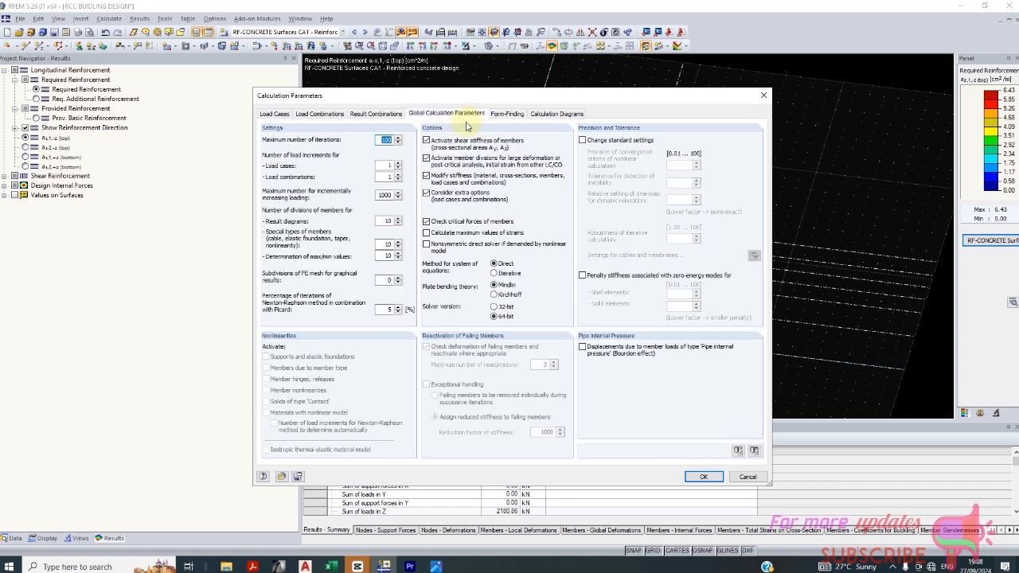
{"action": "left_click", "coordinate": [379, 113]}
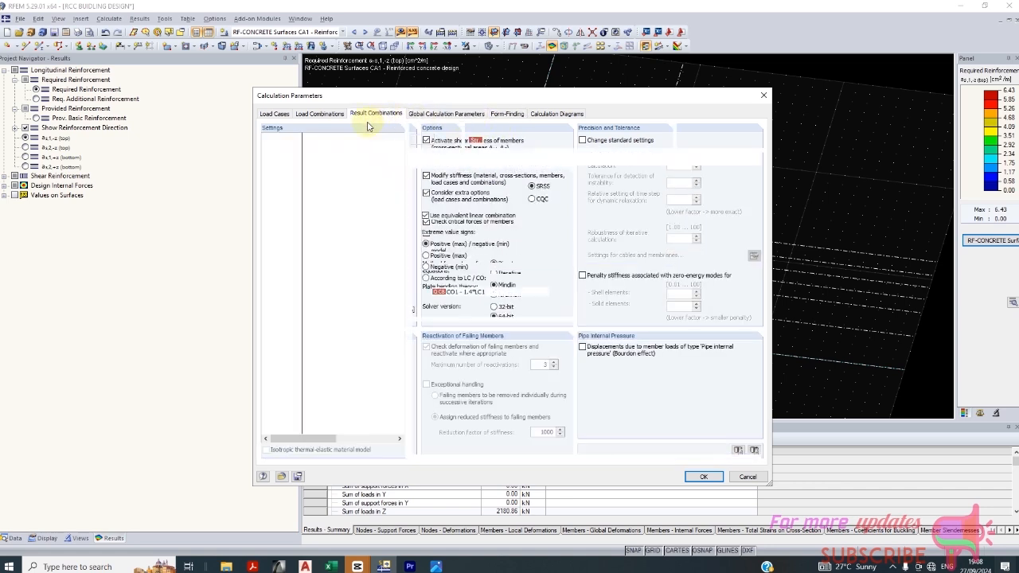
{"action": "left_click", "coordinate": [319, 113]}
{"action": "left_click", "coordinate": [273, 113]}
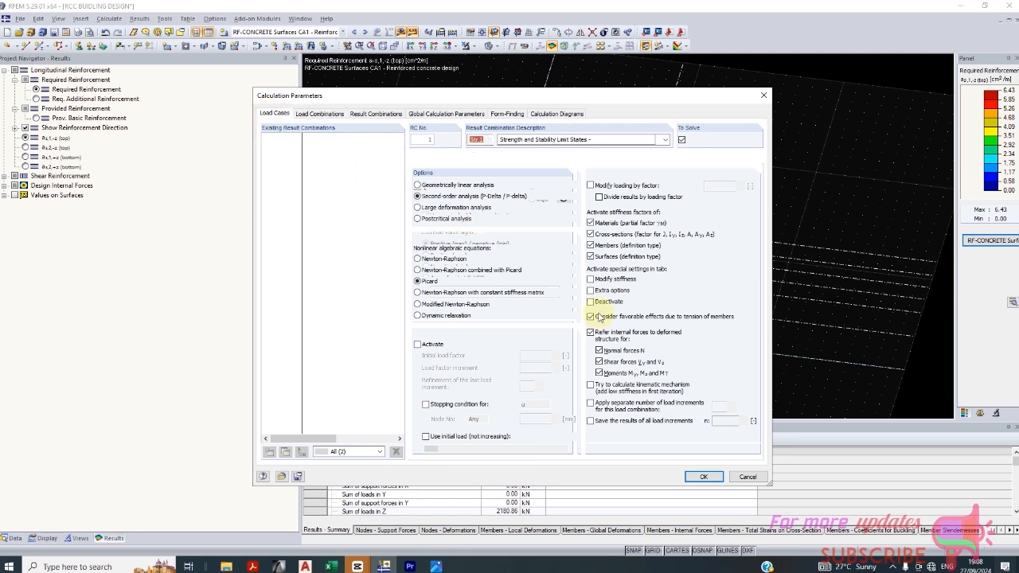
{"action": "left_click", "coordinate": [704, 476]}
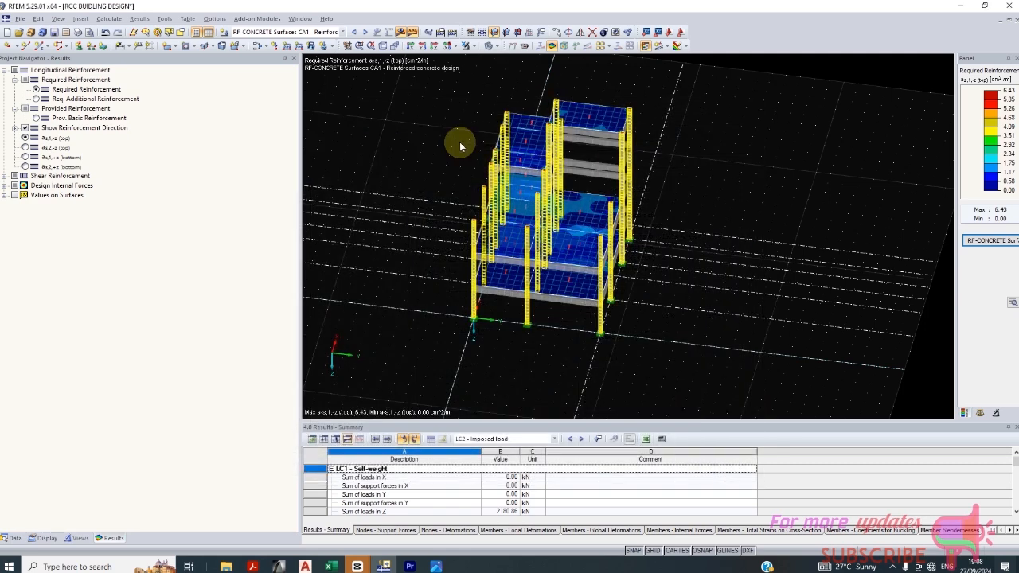
{"action": "scroll", "coordinate": [412, 145], "scroll_direction": "up", "scroll_amount": 4}
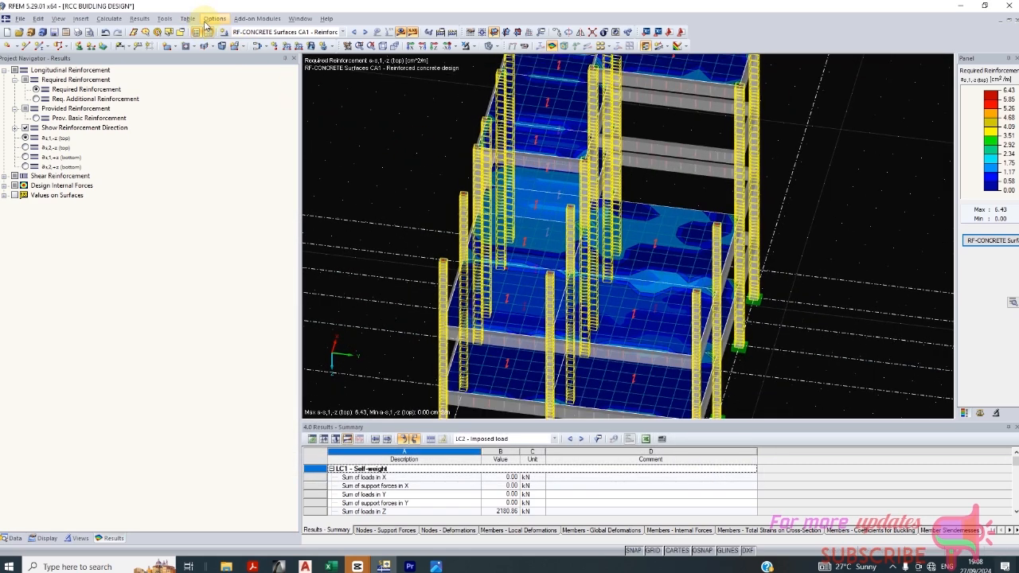
Step: Check the model for load cases, combinations or module cases awaiting calculation, and review which result tables are set for display
{"action": "left_click", "coordinate": [112, 21]}
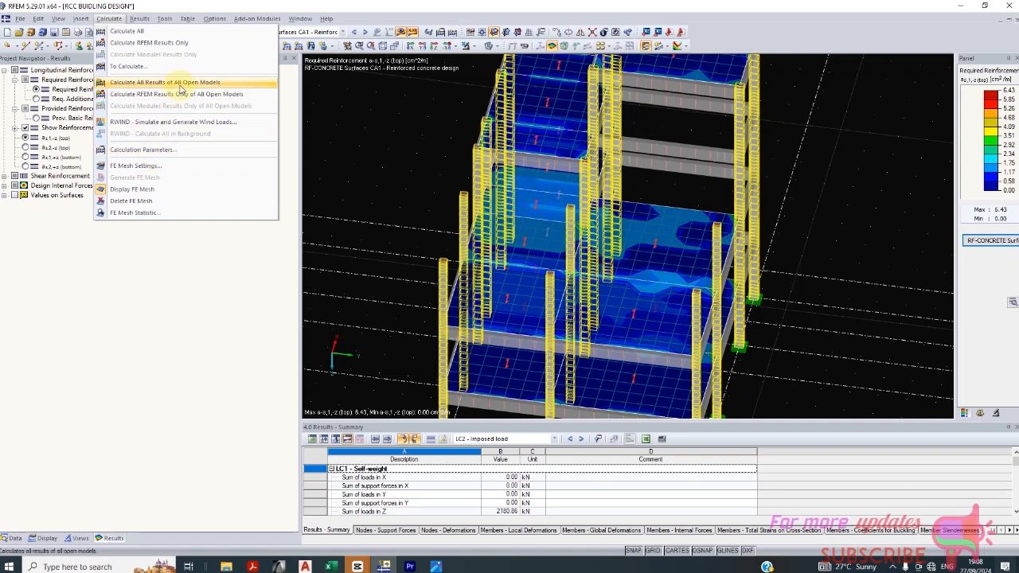
{"action": "left_click", "coordinate": [149, 67]}
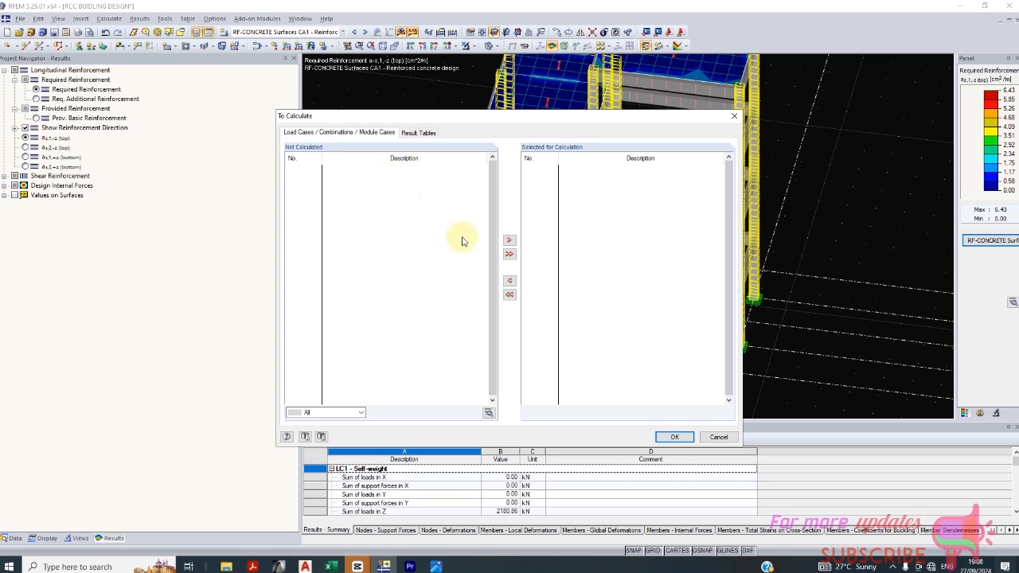
{"action": "left_click", "coordinate": [417, 134]}
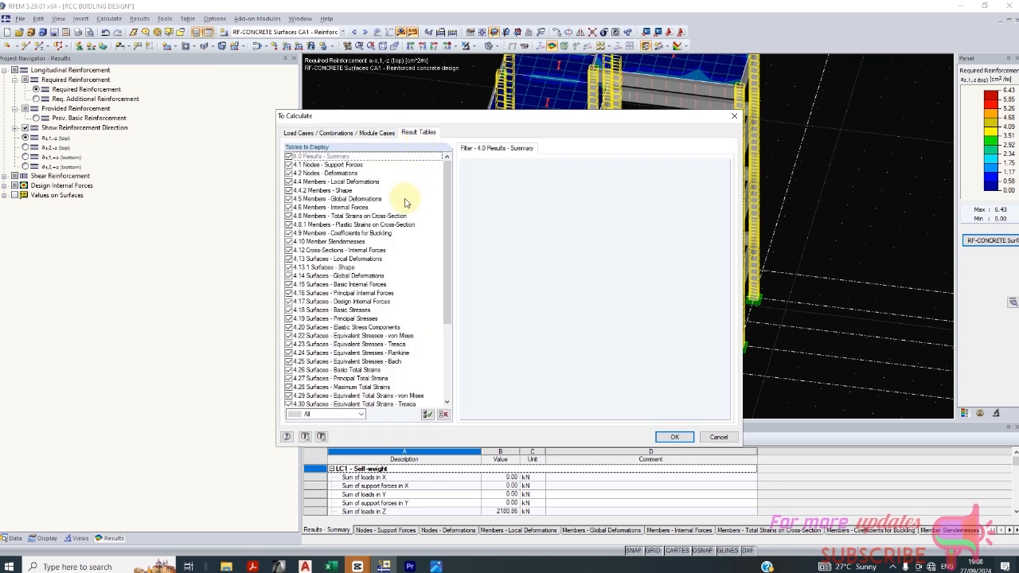
{"action": "scroll", "coordinate": [398, 269], "scroll_direction": "down", "scroll_amount": 5}
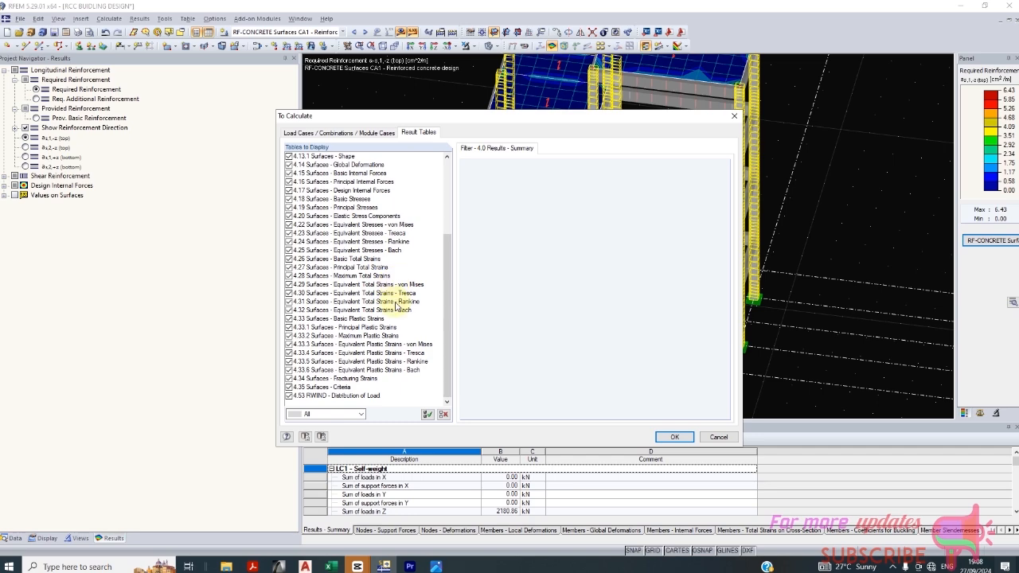
{"action": "scroll", "coordinate": [406, 294], "scroll_direction": "up", "scroll_amount": 5}
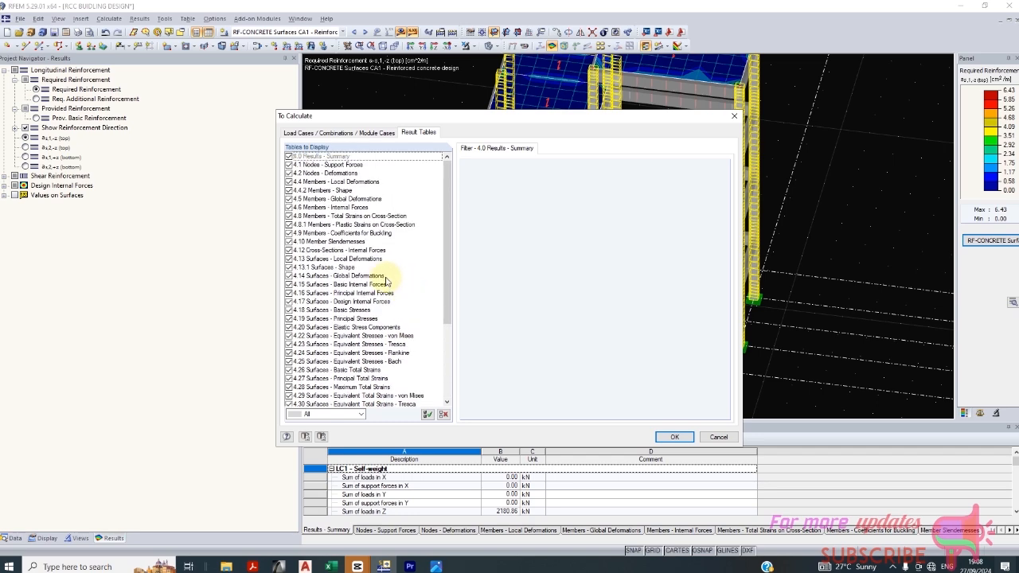
{"action": "left_click", "coordinate": [348, 132]}
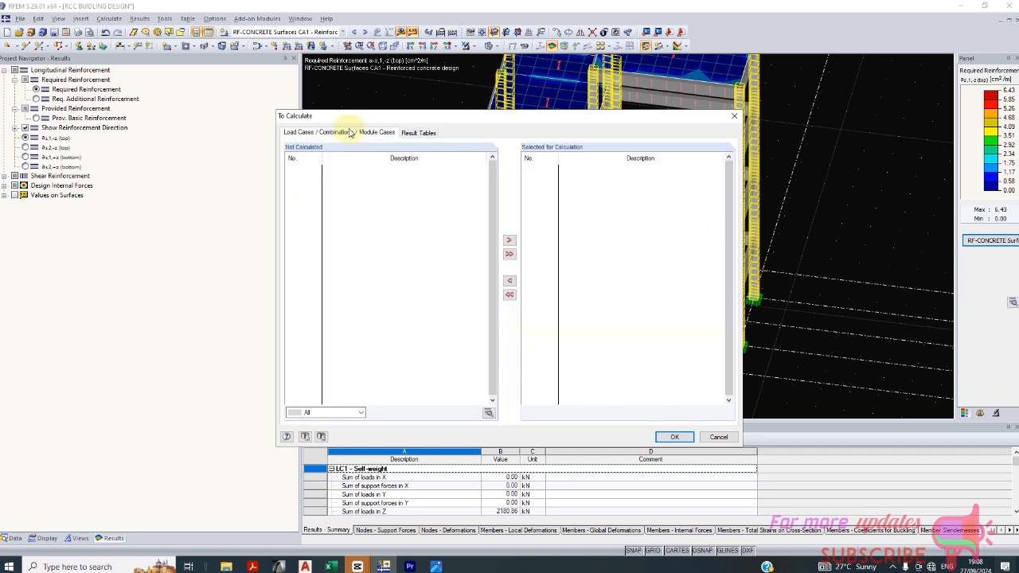
{"action": "left_click", "coordinate": [308, 442]}
{"action": "left_click", "coordinate": [322, 438]}
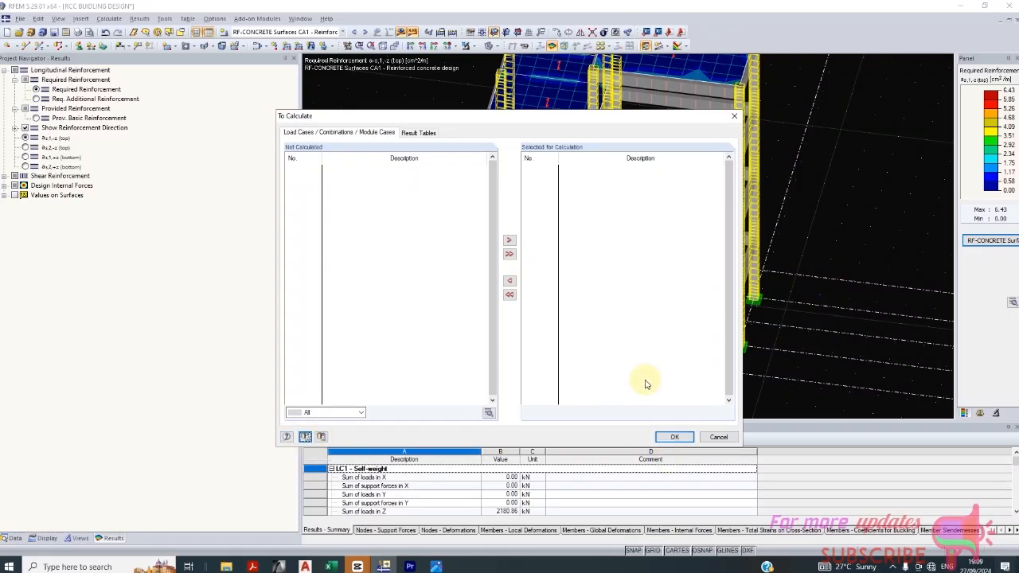
{"action": "left_click", "coordinate": [675, 438]}
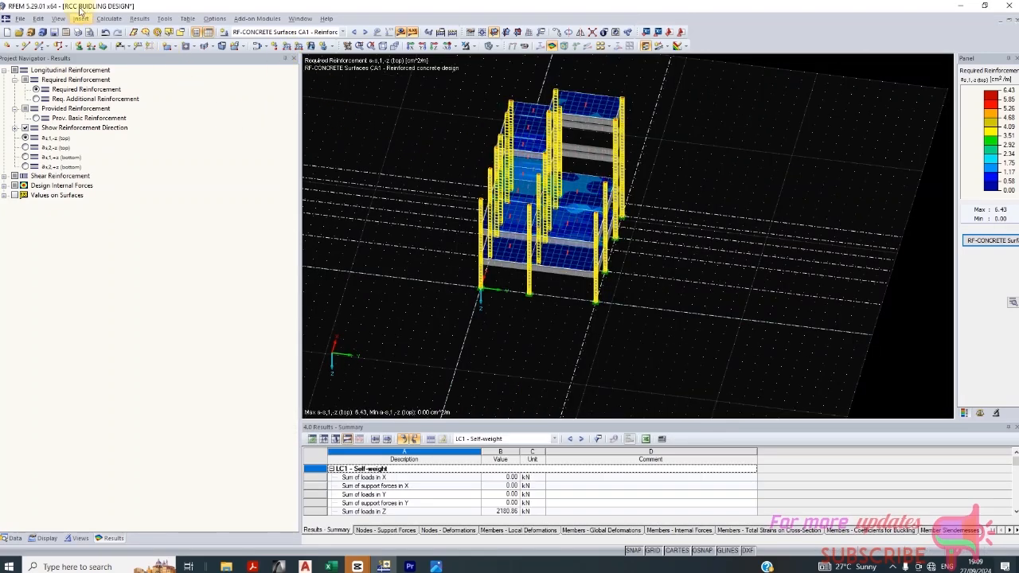
Step: Open the RF-CONCRETE Columns design case CA1 and display its provided longitudinal reinforcement results
{"action": "left_click", "coordinate": [257, 19]}
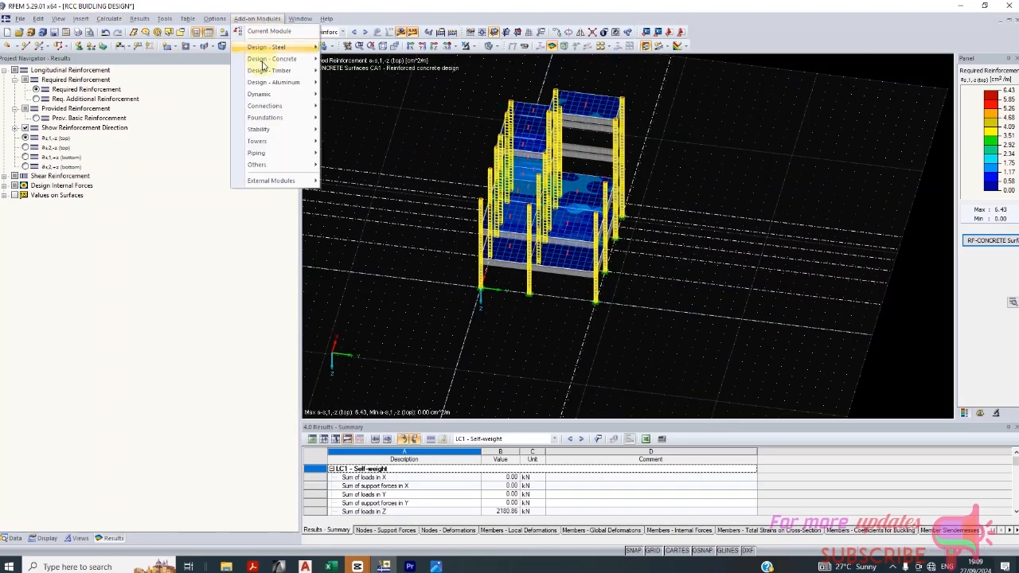
{"action": "mouse_move", "coordinate": [262, 55]}
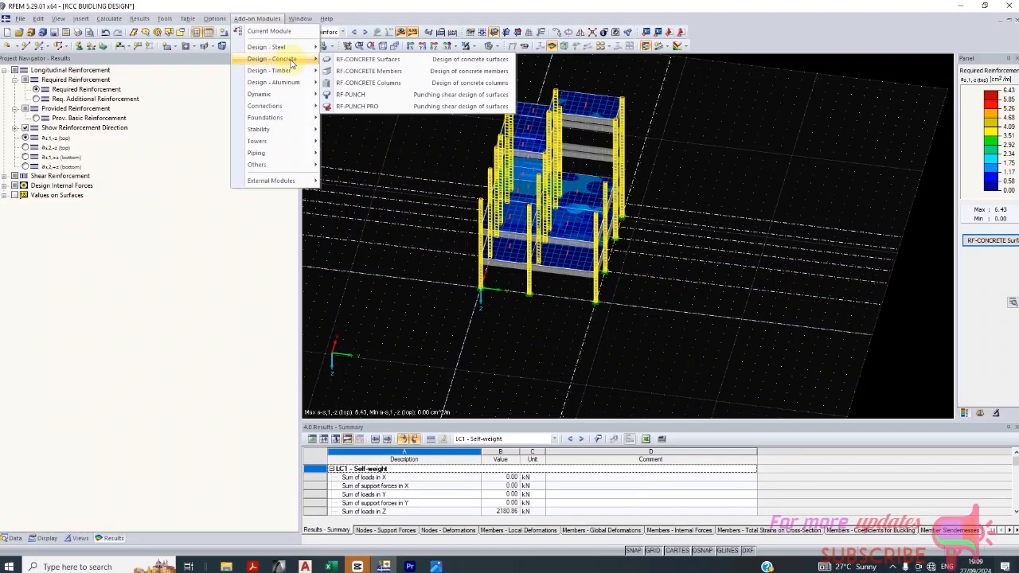
{"action": "left_click", "coordinate": [386, 83]}
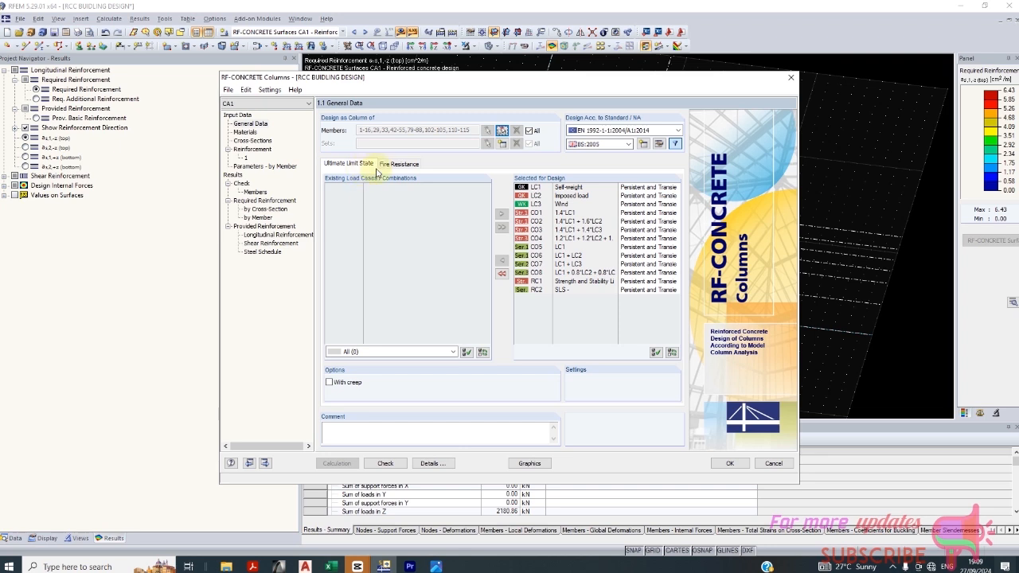
{"action": "left_click", "coordinate": [270, 89]}
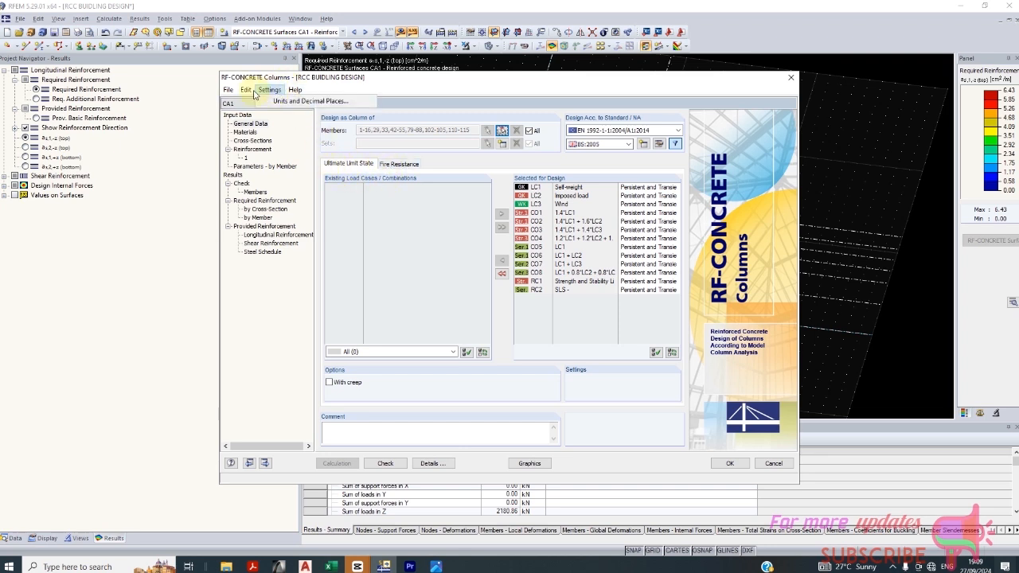
{"action": "left_click", "coordinate": [267, 228]}
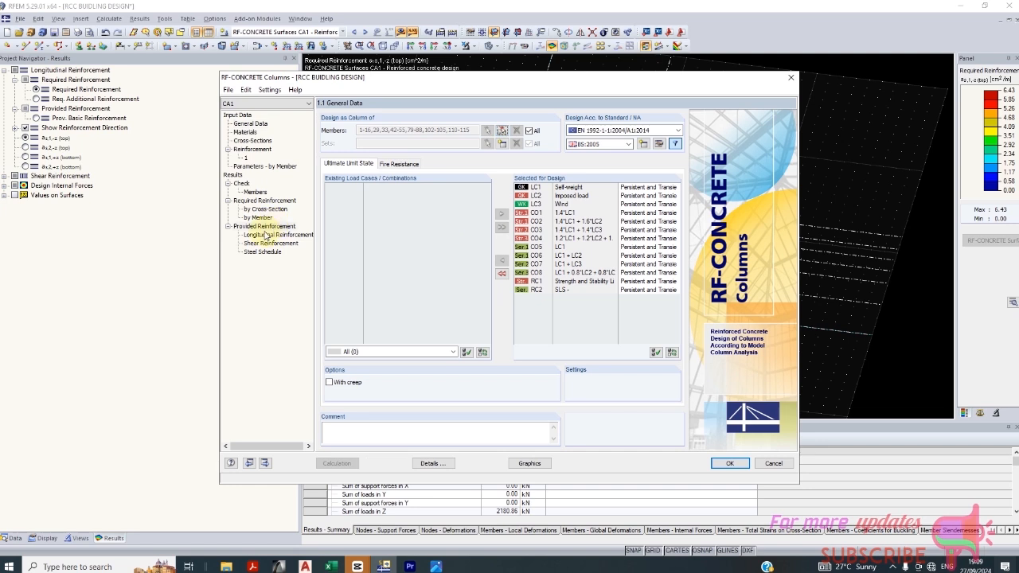
{"action": "left_click", "coordinate": [266, 235]}
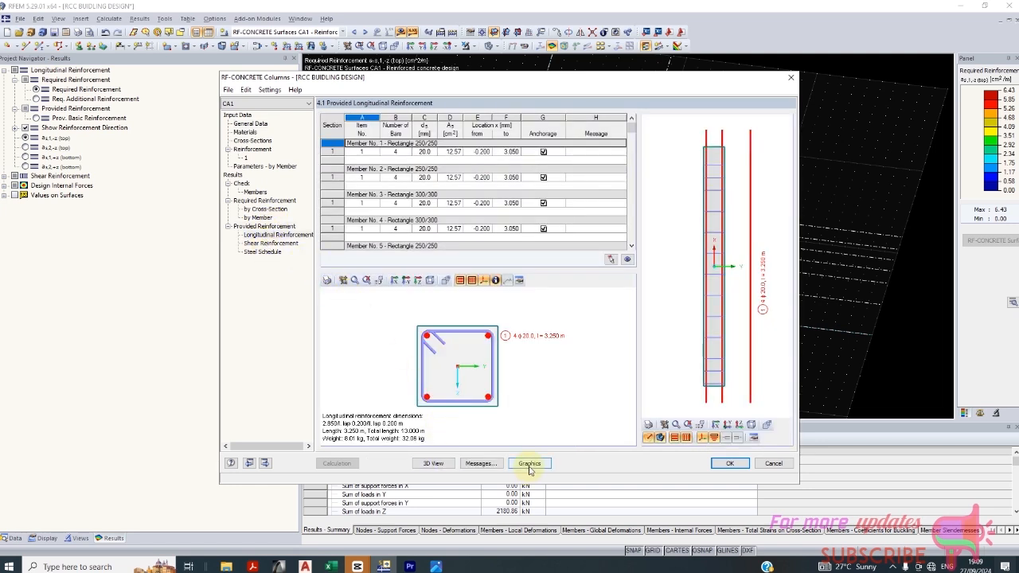
Step: Inspect the reinforcement cage of column member No. 1 (Rectangle 250/250) in a rotated 3D view
{"action": "left_click", "coordinate": [434, 463]}
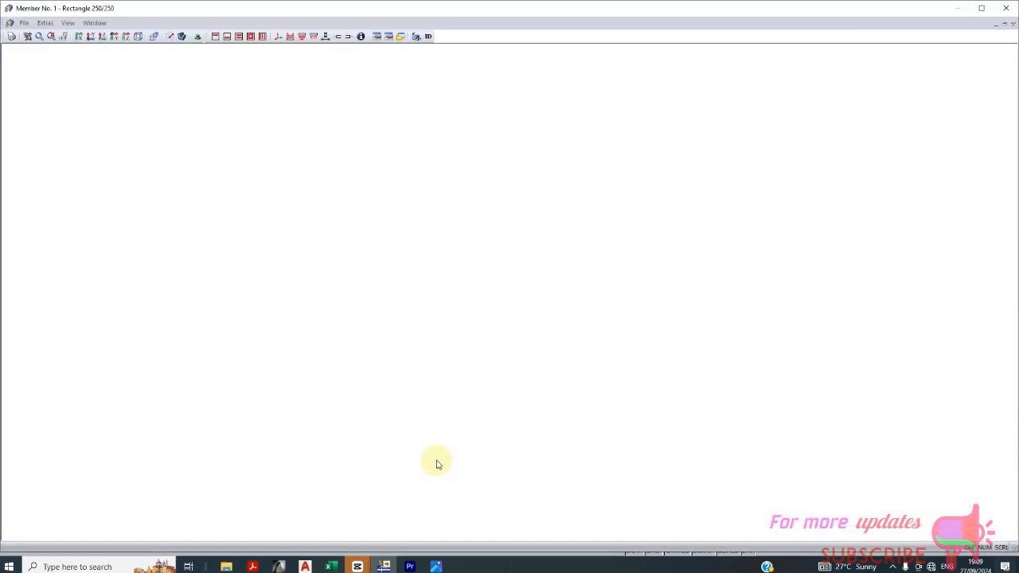
{"action": "scroll", "coordinate": [625, 309], "scroll_direction": "down", "scroll_amount": 1}
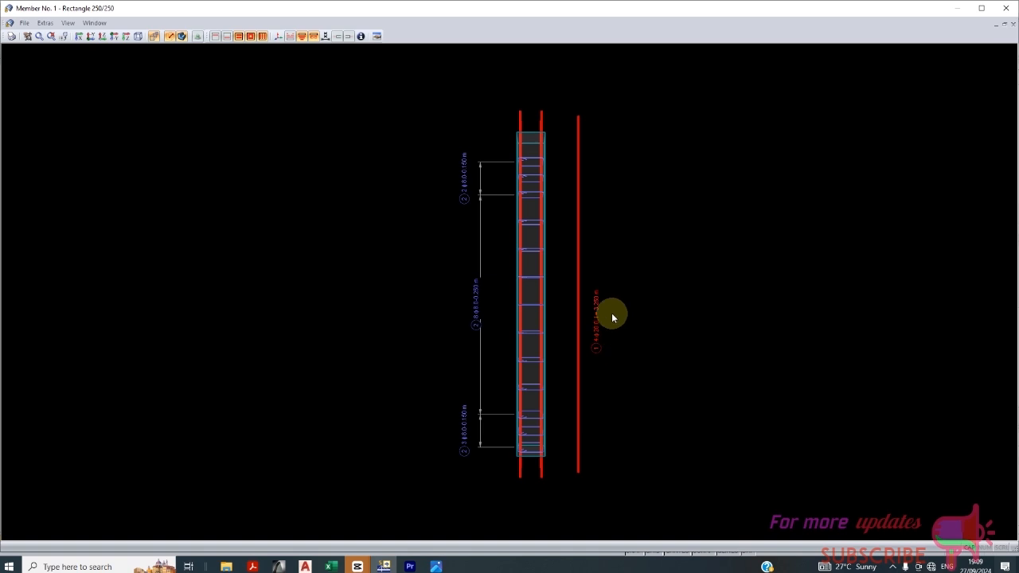
{"action": "middle_click_drag", "start_coordinate": [611, 313], "coordinate": [569, 305], "text": "ctrl"}
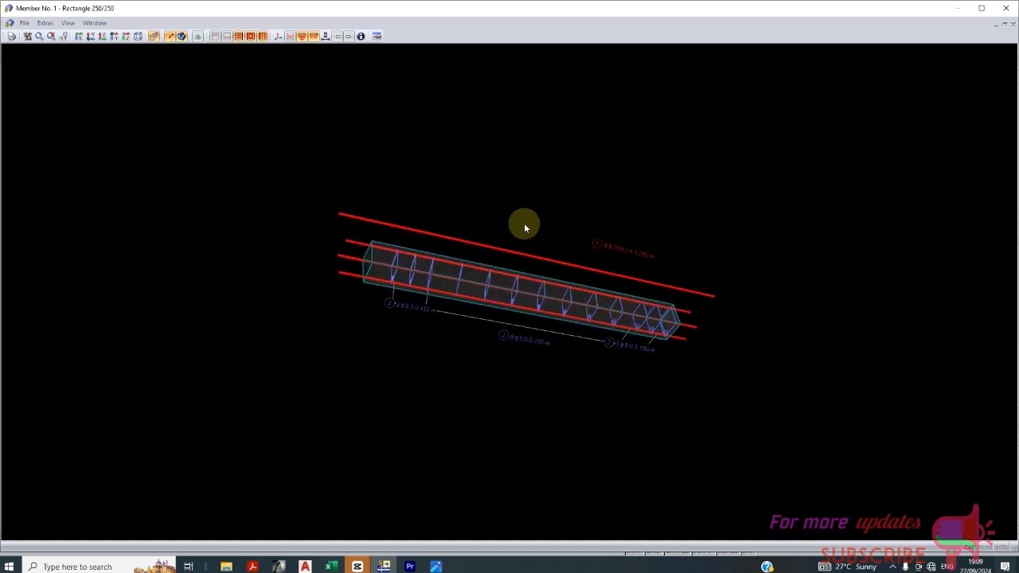
{"action": "left_click", "coordinate": [30, 25]}
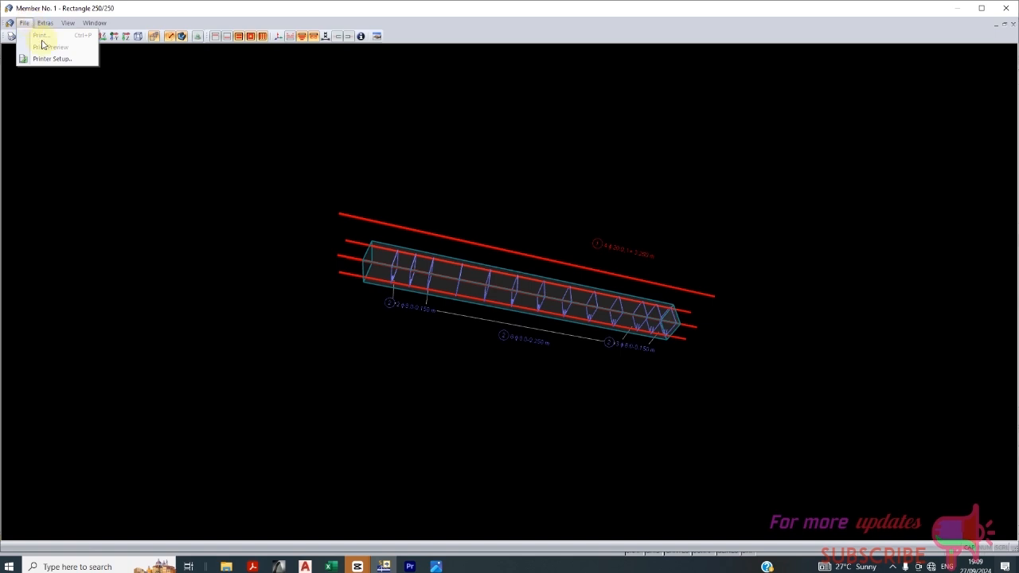
{"action": "left_click", "coordinate": [11, 37]}
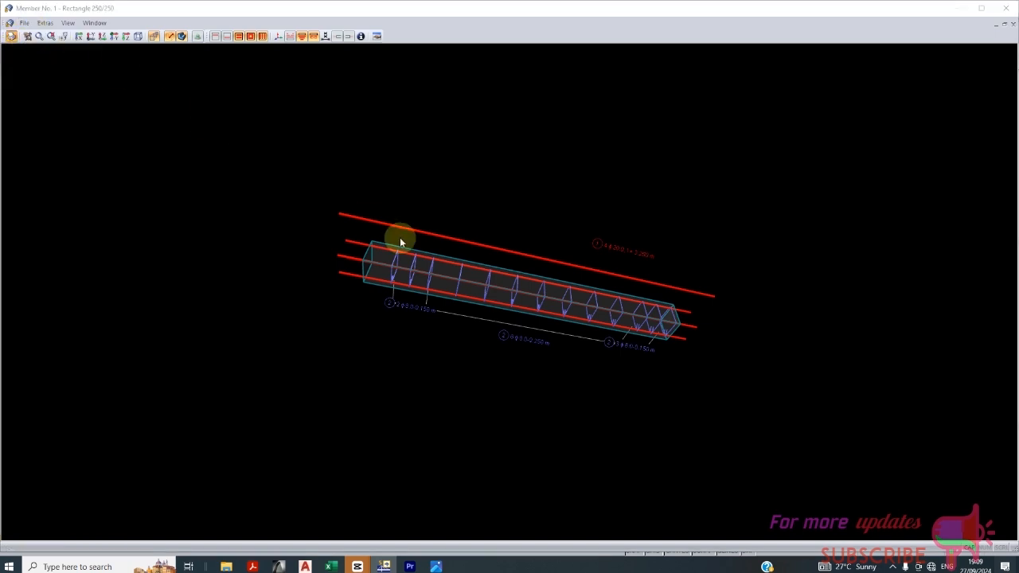
{"action": "left_click", "coordinate": [643, 400]}
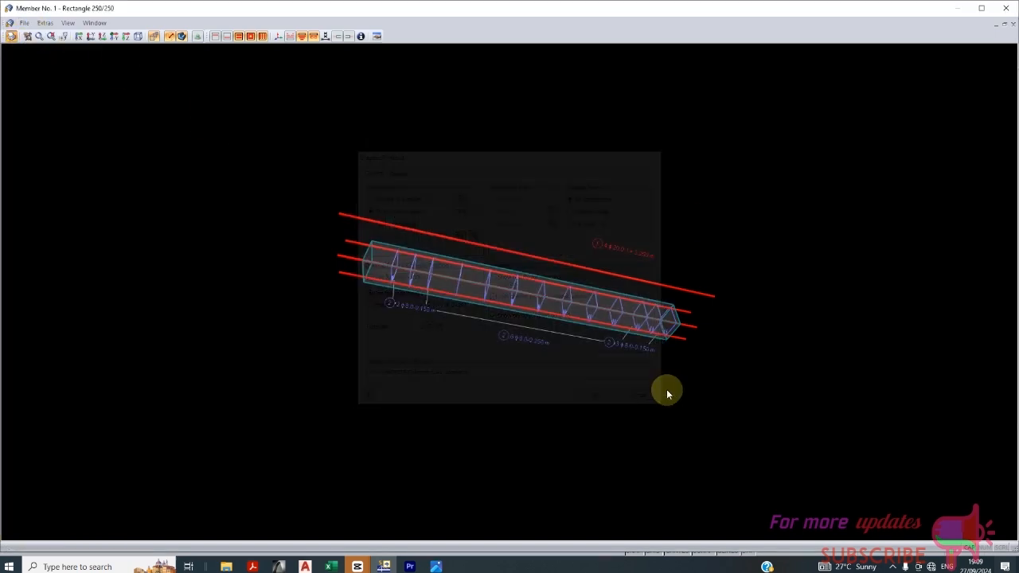
Step: Leave the 3D view of member No. 1 and display the provided shear reinforcement results for the columns
{"action": "left_click", "coordinate": [997, 27]}
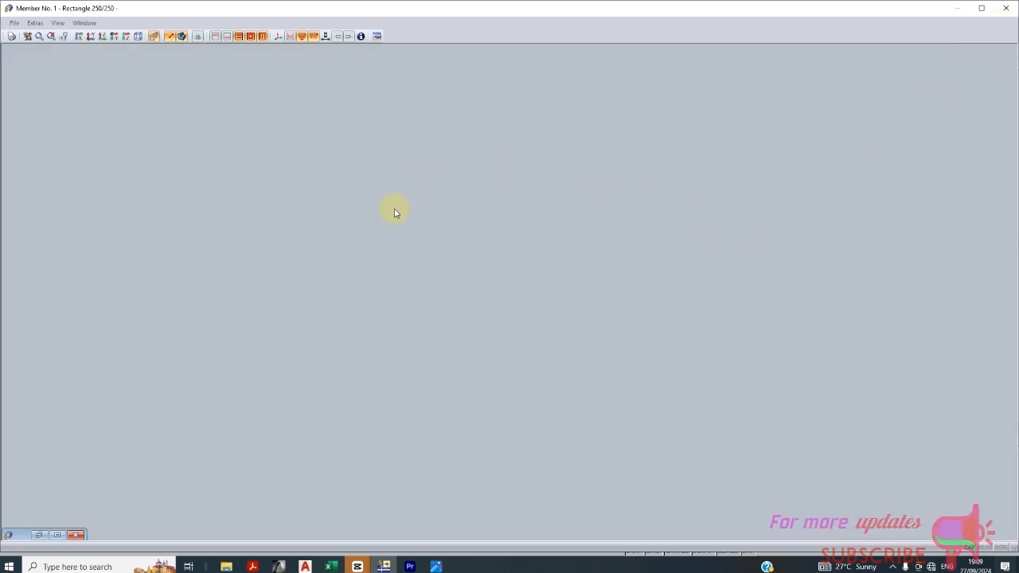
{"action": "left_click", "coordinate": [384, 566]}
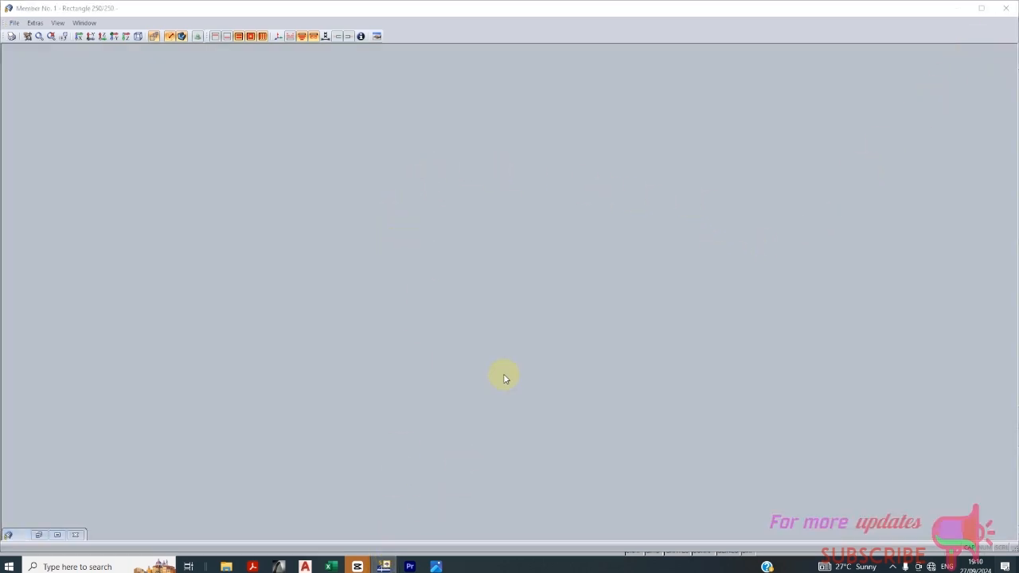
{"action": "left_click", "coordinate": [952, 25]}
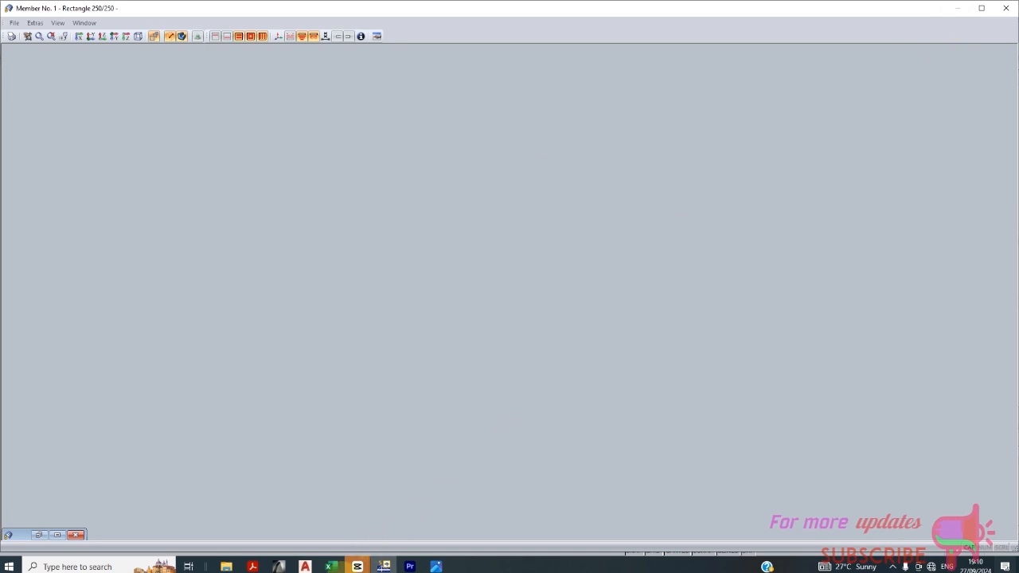
{"action": "left_click", "coordinate": [57, 535]}
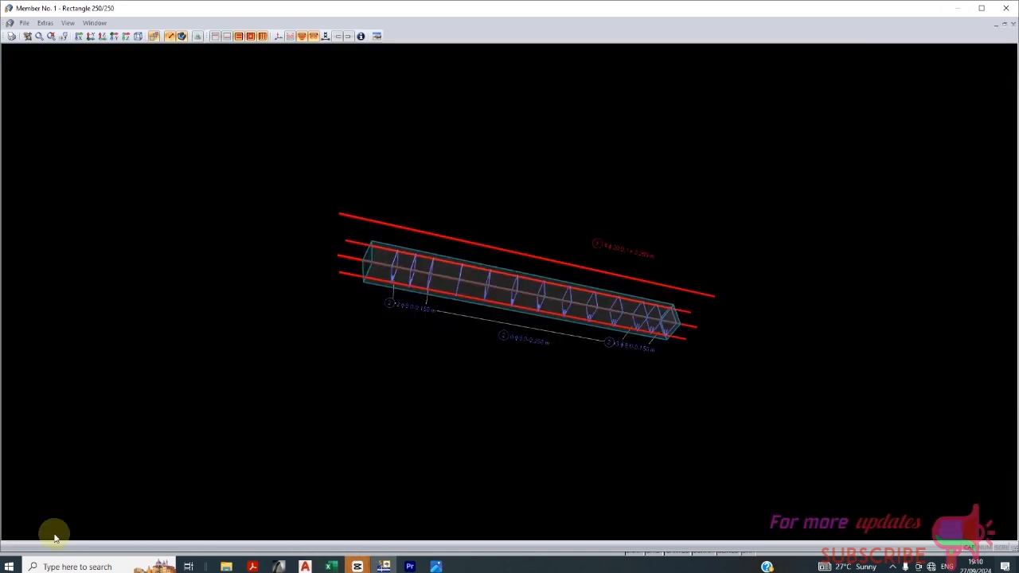
{"action": "left_click", "coordinate": [996, 26]}
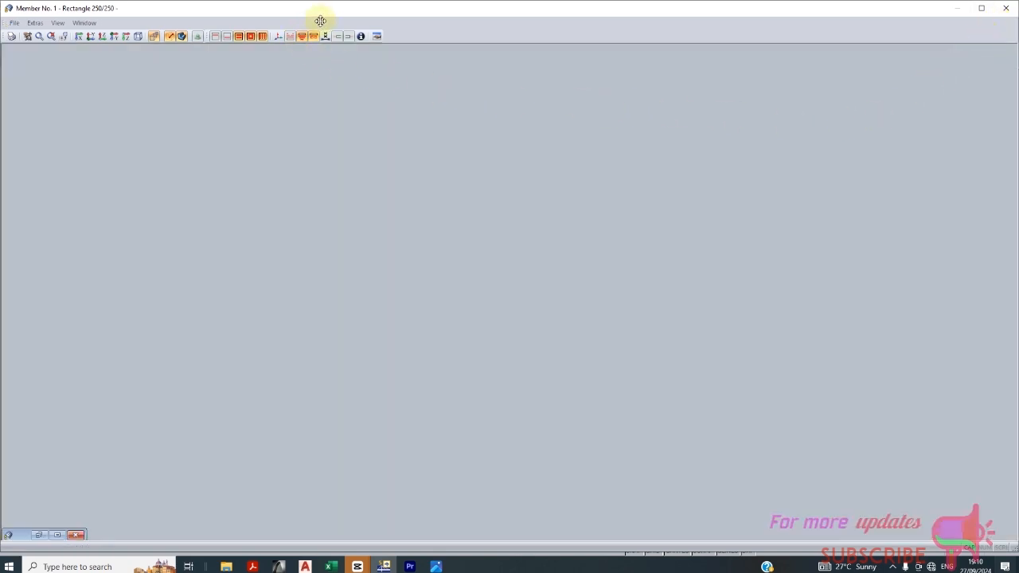
{"action": "left_click_drag", "start_coordinate": [319, 20], "coordinate": [481, 151]}
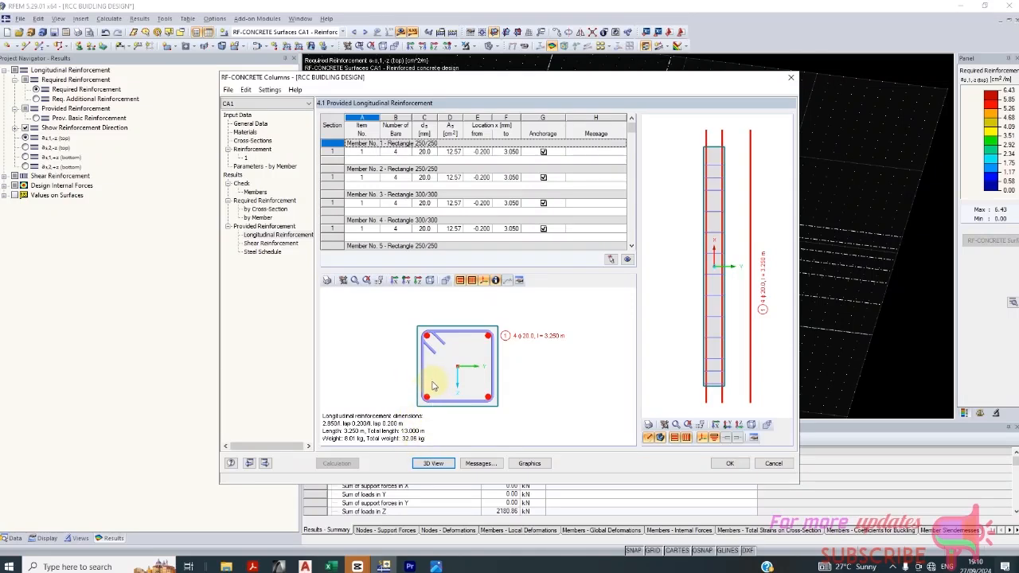
{"action": "left_click", "coordinate": [270, 243]}
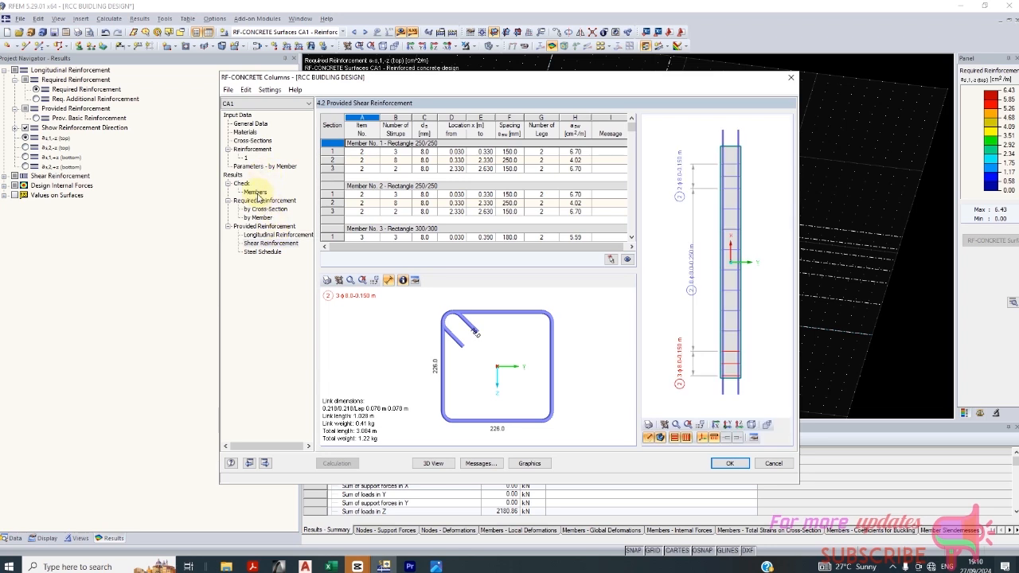
Step: Display the design check of the column members and review the governing load cases and design ratios for members 1 to 8
{"action": "left_click", "coordinate": [255, 192]}
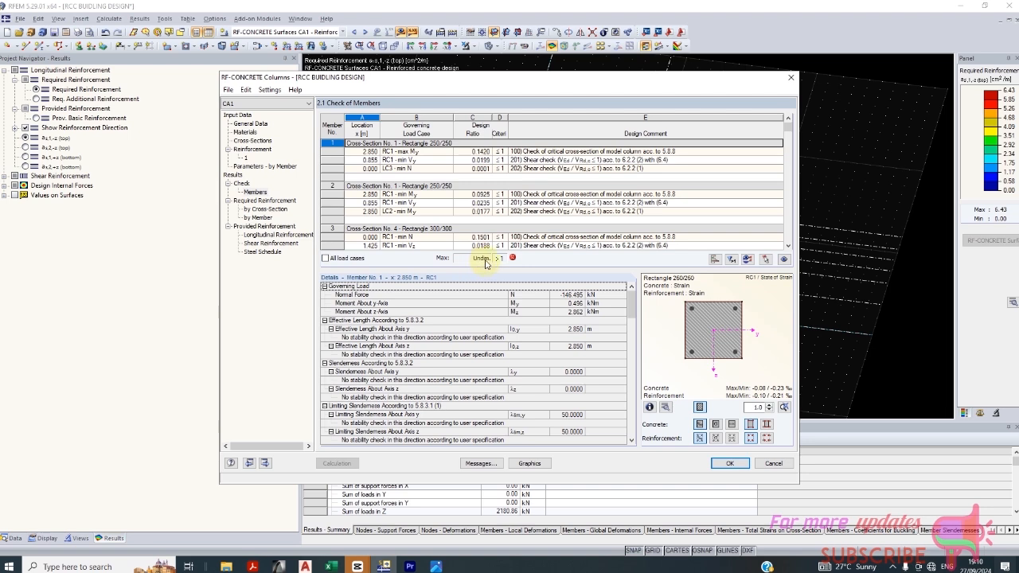
{"action": "left_click", "coordinate": [438, 225]}
{"action": "left_click", "coordinate": [446, 236]}
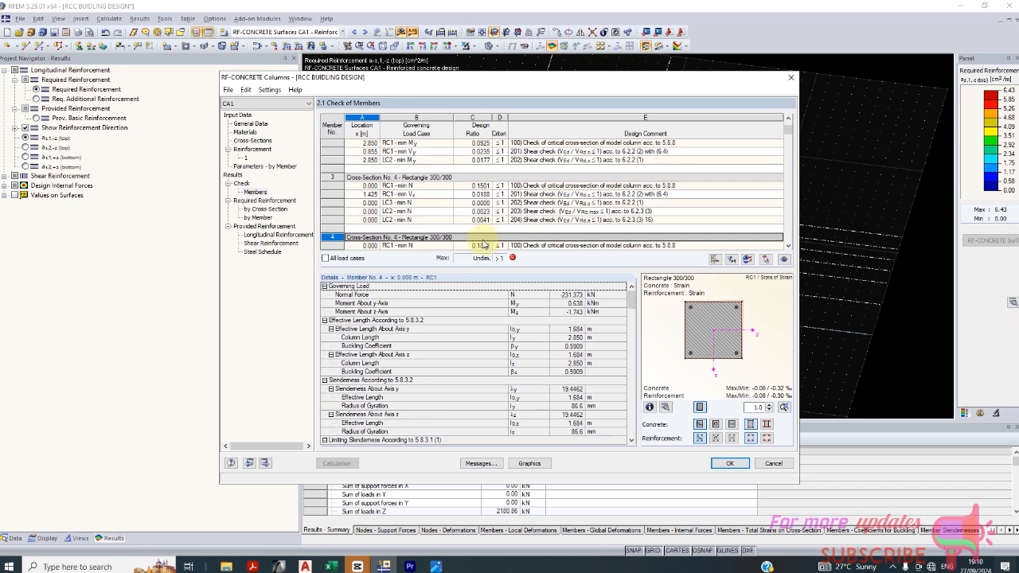
{"action": "scroll", "coordinate": [486, 243], "scroll_direction": "down", "scroll_amount": 3}
{"action": "scroll", "coordinate": [472, 245], "scroll_direction": "down", "scroll_amount": 3}
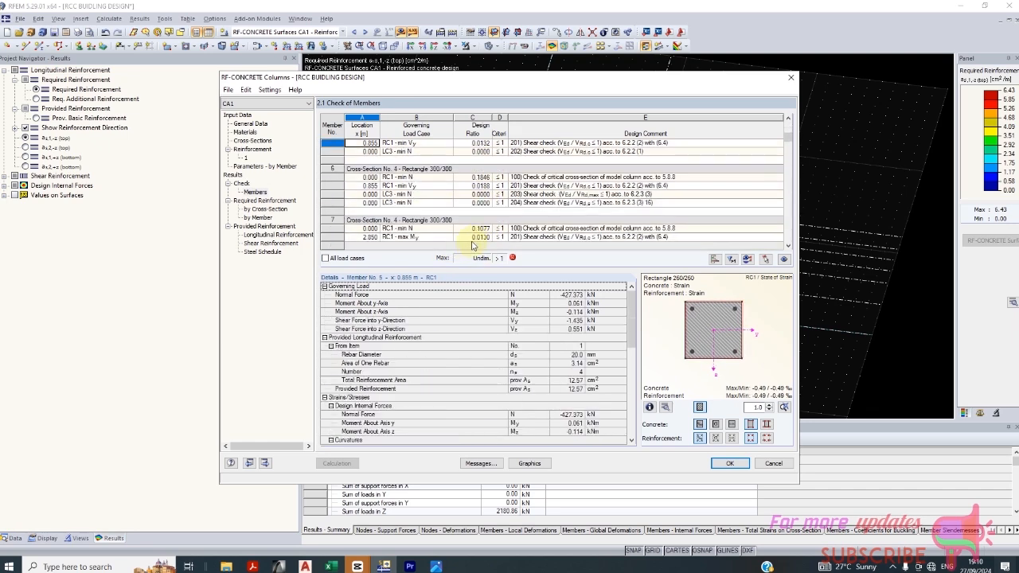
{"action": "scroll", "coordinate": [472, 245], "scroll_direction": "down", "scroll_amount": 3}
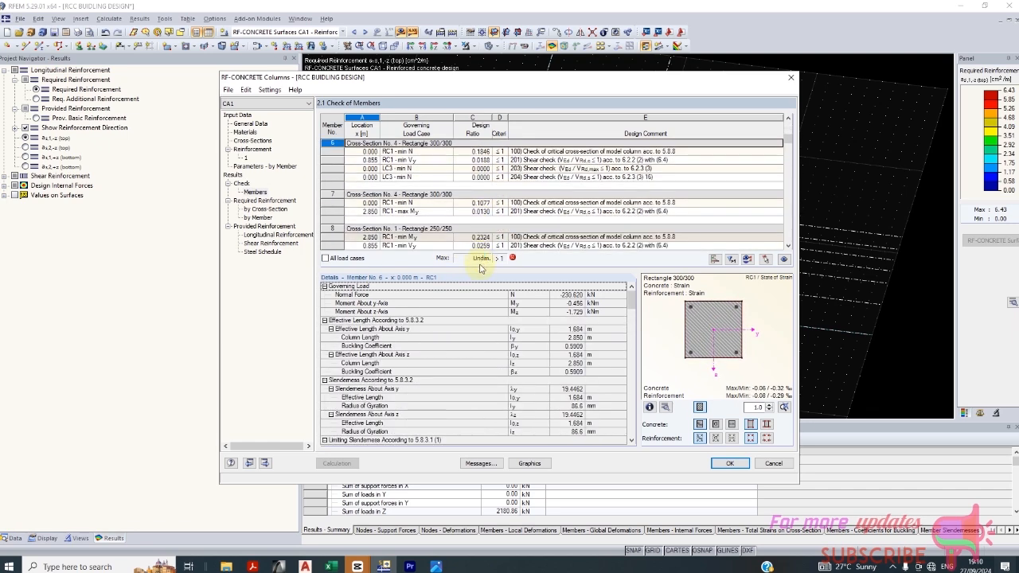
Step: Examine member No. 6's check details, covering limiting slenderness, design type conditions, eccentricities and design moments
{"action": "scroll", "coordinate": [469, 351], "scroll_direction": "down", "scroll_amount": 10}
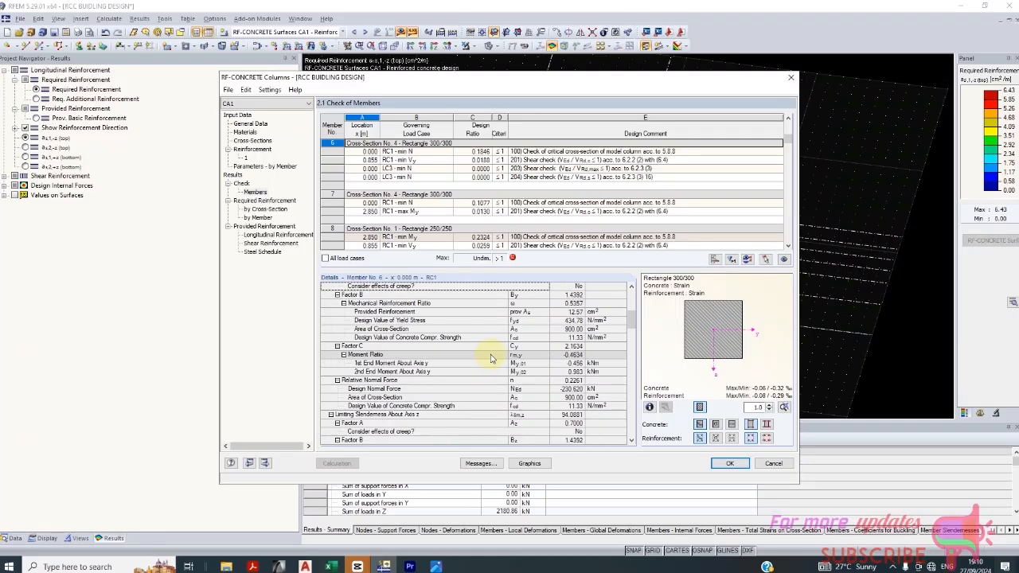
{"action": "scroll", "coordinate": [491, 365], "scroll_direction": "down", "scroll_amount": 6}
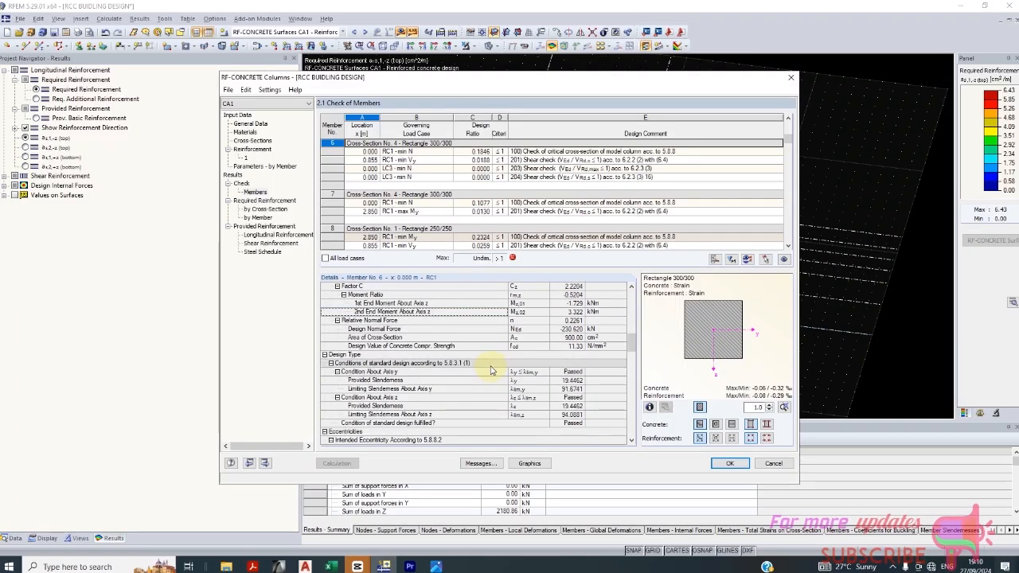
{"action": "scroll", "coordinate": [491, 370], "scroll_direction": "down", "scroll_amount": 6}
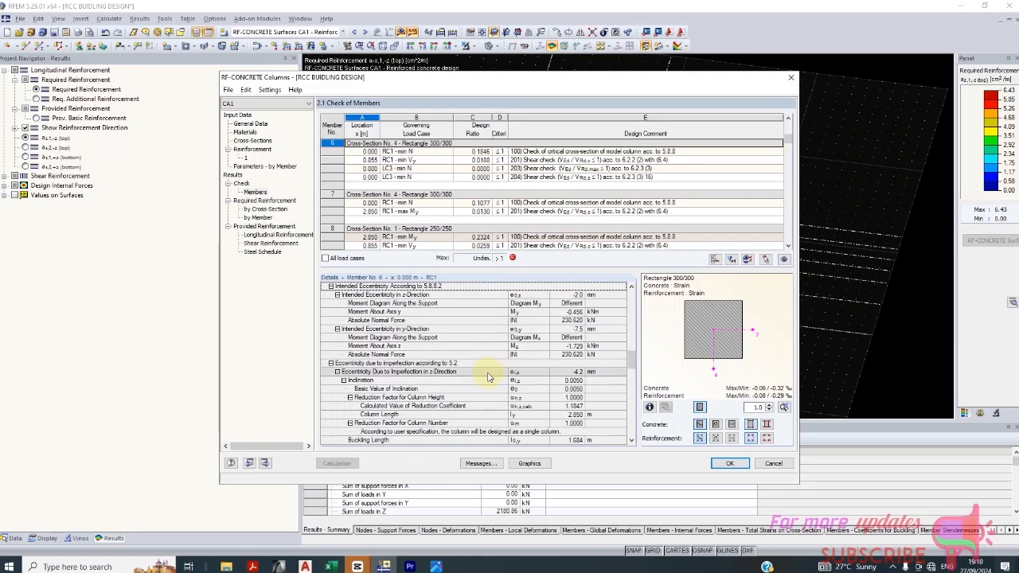
{"action": "scroll", "coordinate": [489, 377], "scroll_direction": "down", "scroll_amount": 8}
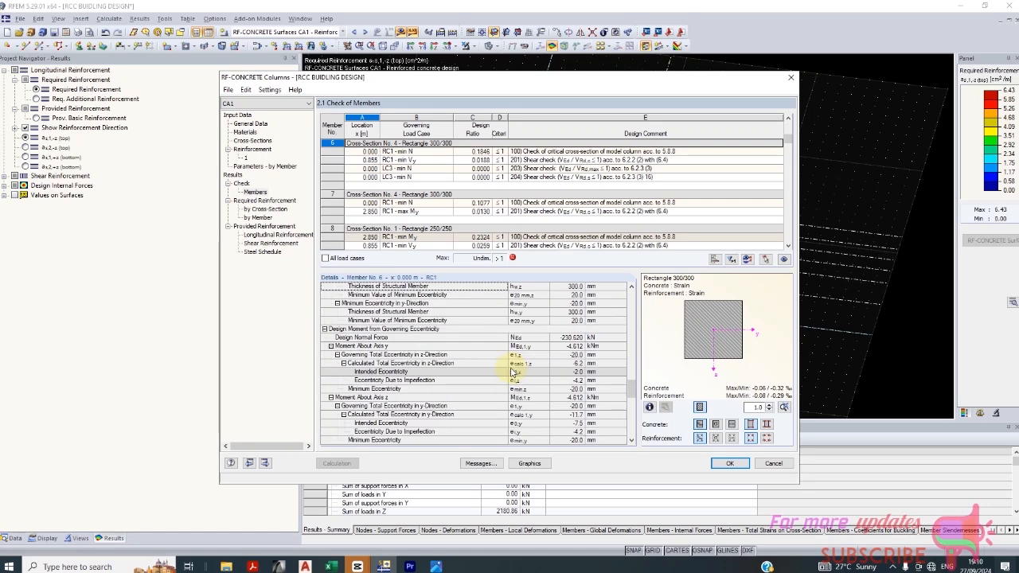
Step: Examine member No. 6's state of strain, ultimate state and verification details, and close the concrete column design module
{"action": "scroll", "coordinate": [513, 374], "scroll_direction": "down", "scroll_amount": 8}
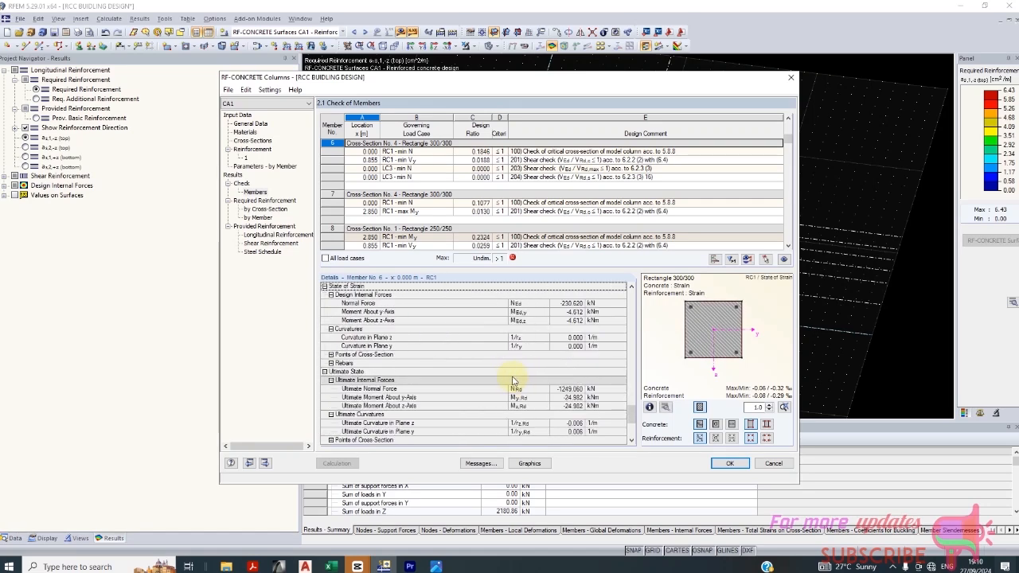
{"action": "scroll", "coordinate": [503, 378], "scroll_direction": "down", "scroll_amount": 5}
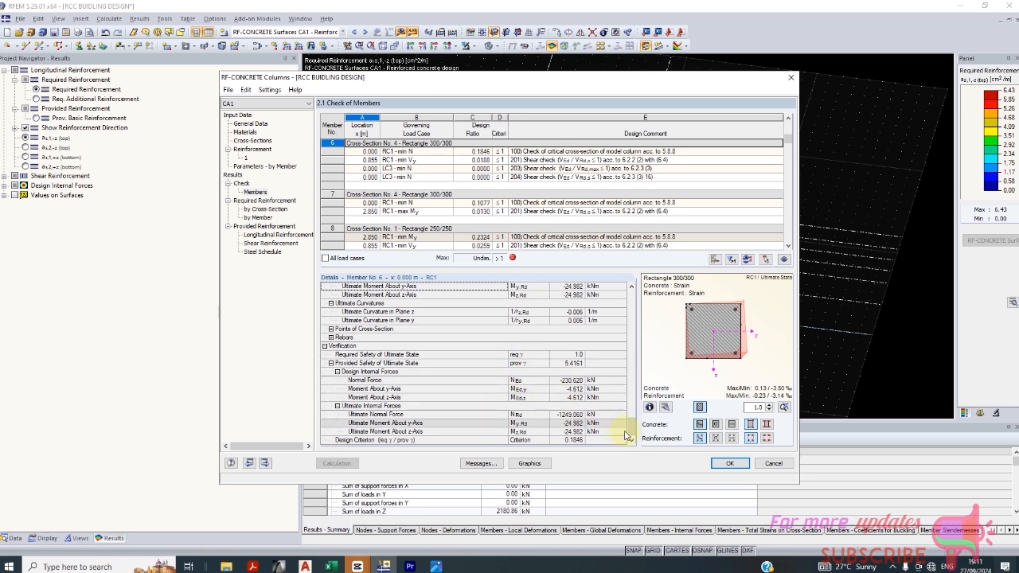
{"action": "left_click_drag", "start_coordinate": [632, 429], "coordinate": [631, 439]}
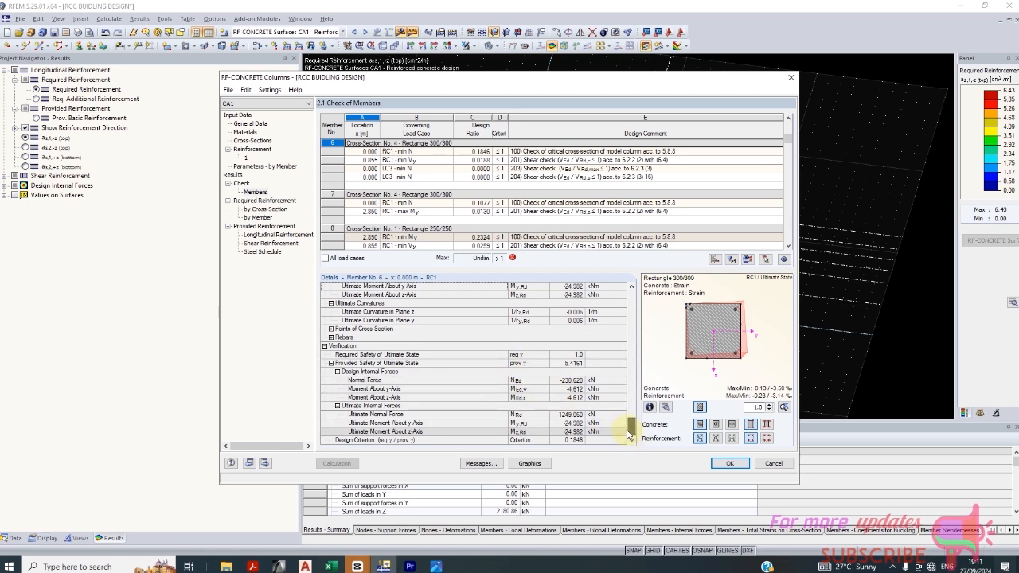
{"action": "left_click", "coordinate": [535, 441]}
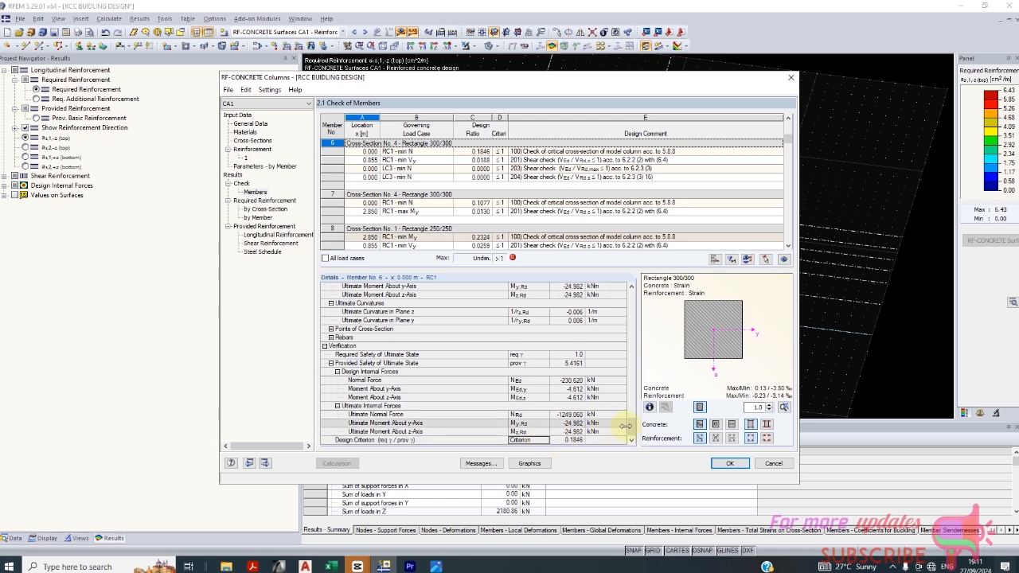
{"action": "left_click_drag", "start_coordinate": [634, 420], "coordinate": [636, 293]}
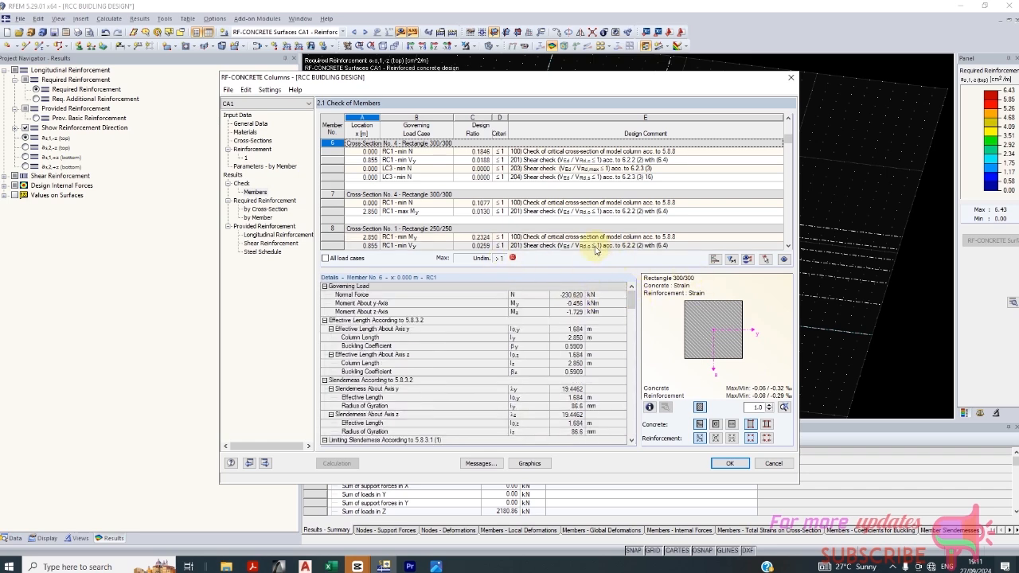
{"action": "left_click", "coordinate": [726, 463]}
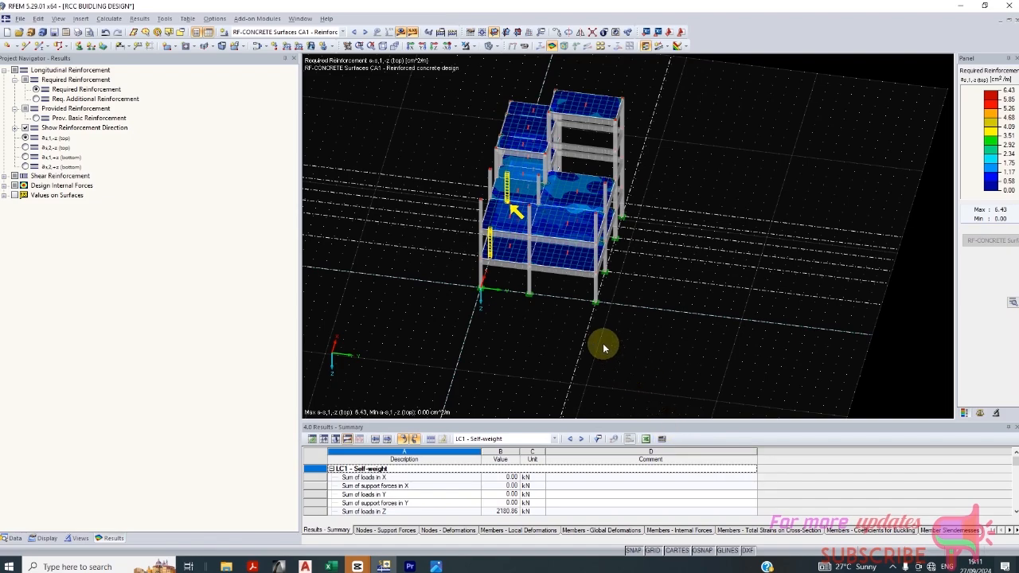
Step: Inspect the required top surface reinforcement across the building model's slabs from several 3D angles
{"action": "scroll", "coordinate": [569, 252], "scroll_direction": "up", "scroll_amount": 5}
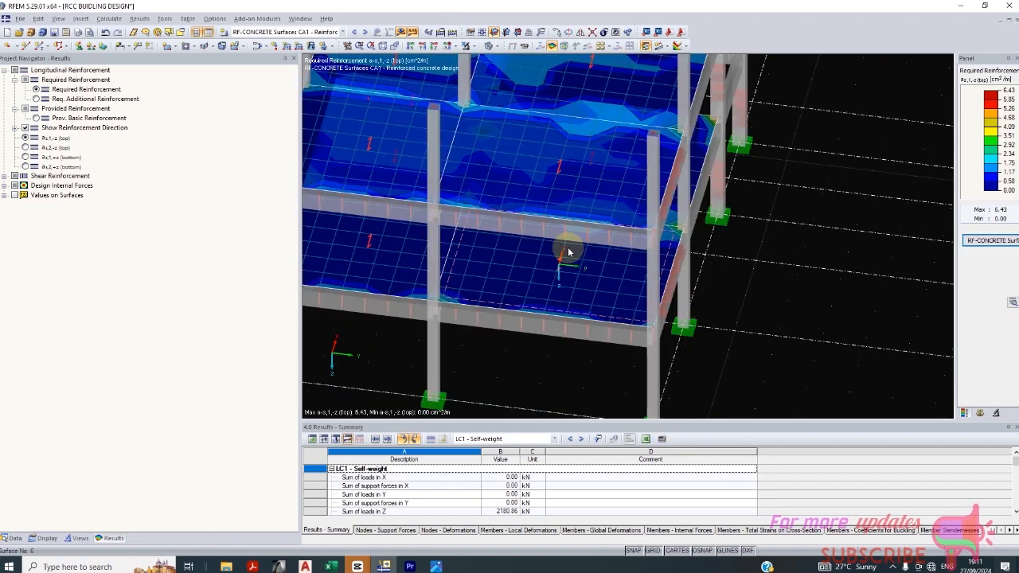
{"action": "scroll", "coordinate": [629, 236], "scroll_direction": "down", "scroll_amount": 2}
{"action": "middle_click_drag", "start_coordinate": [574, 328], "coordinate": [540, 229], "text": "ctrl"}
{"action": "scroll", "coordinate": [726, 282], "scroll_direction": "up", "scroll_amount": 2}
{"action": "scroll", "coordinate": [725, 280], "scroll_direction": "down", "scroll_amount": 9}
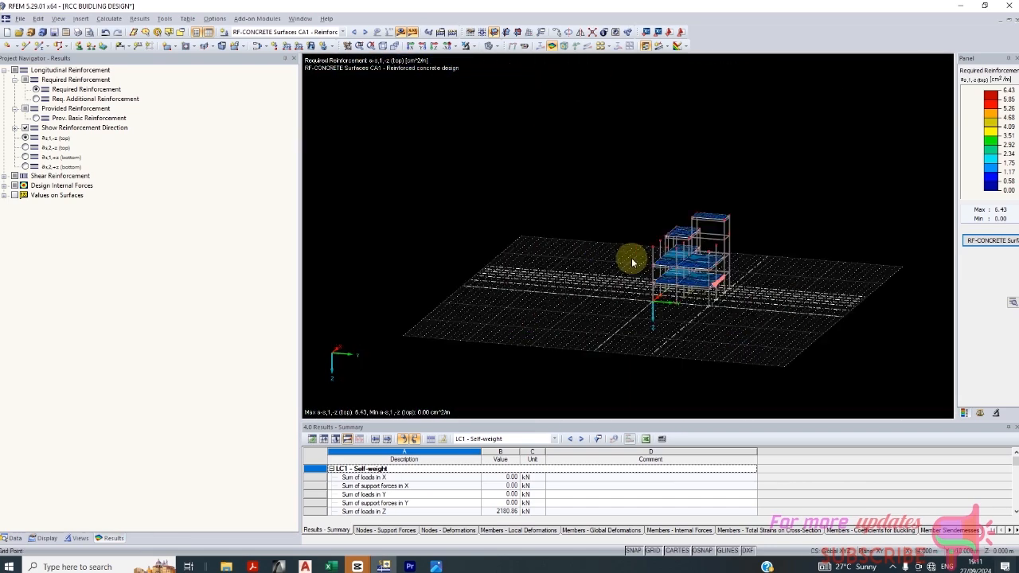
{"action": "scroll", "coordinate": [557, 255], "scroll_direction": "down", "scroll_amount": 2}
{"action": "scroll", "coordinate": [671, 266], "scroll_direction": "up", "scroll_amount": 6}
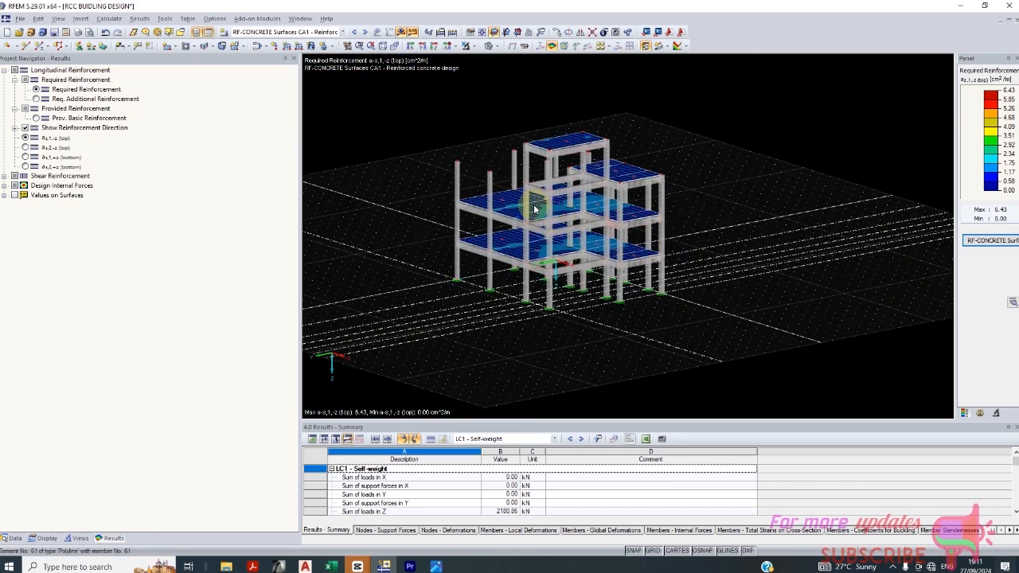
{"action": "scroll", "coordinate": [525, 212], "scroll_direction": "up", "scroll_amount": 3}
{"action": "scroll", "coordinate": [546, 223], "scroll_direction": "down", "scroll_amount": 3}
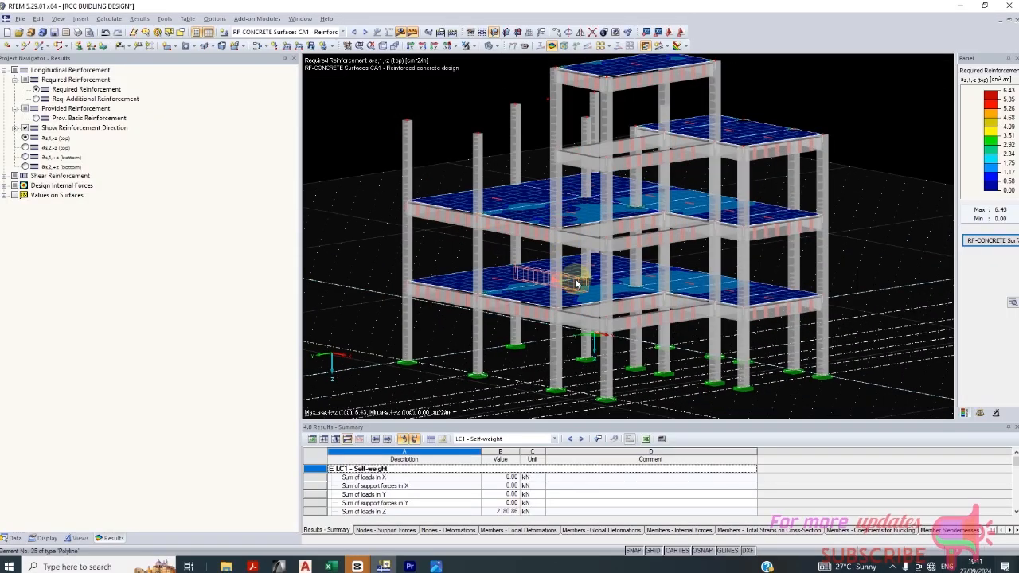
{"action": "mouse_move", "coordinate": [586, 287]}
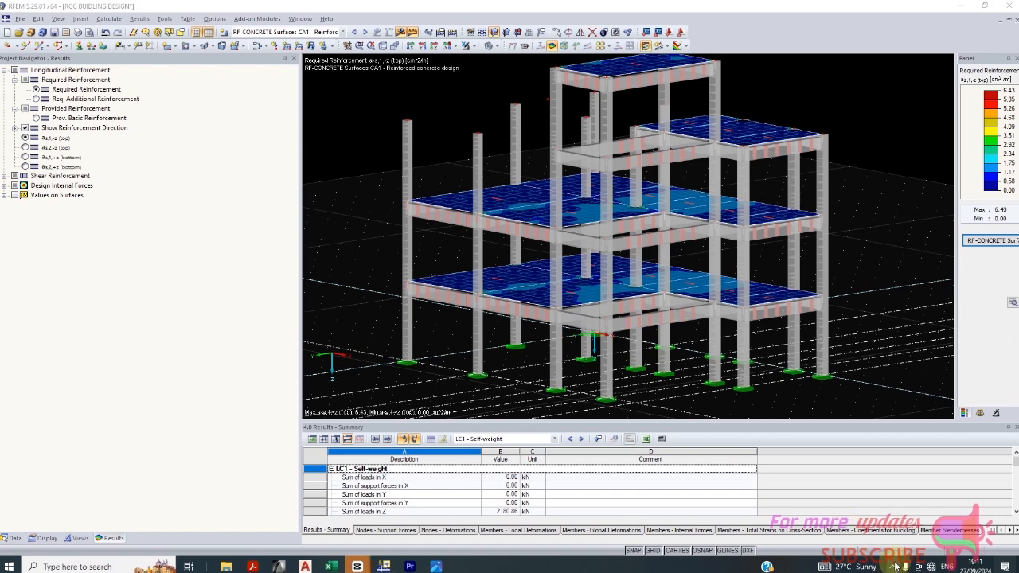
{"action": "left_click", "coordinate": [895, 566]}
{"action": "left_click", "coordinate": [882, 546]}
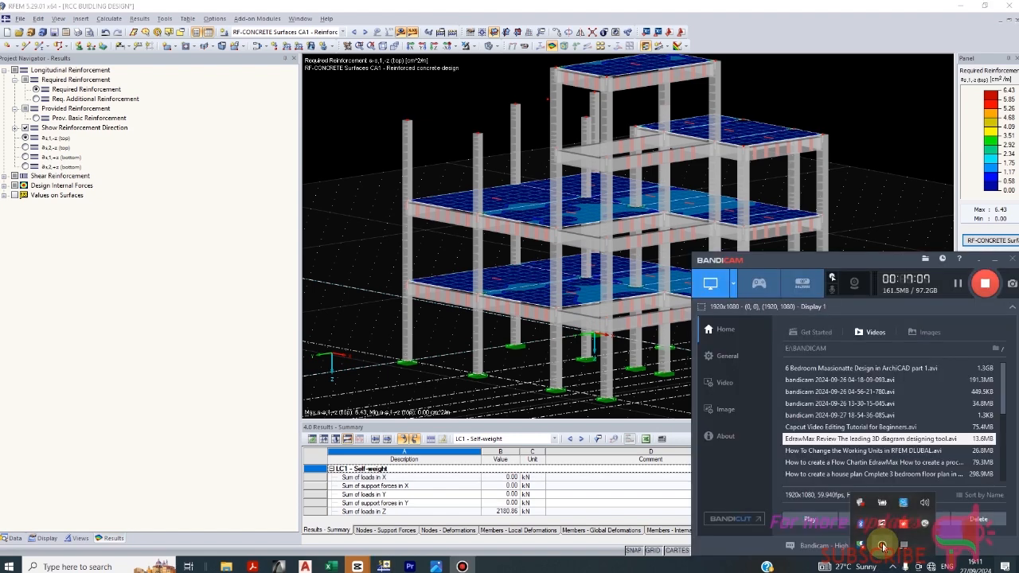
{"action": "left_click", "coordinate": [987, 282]}
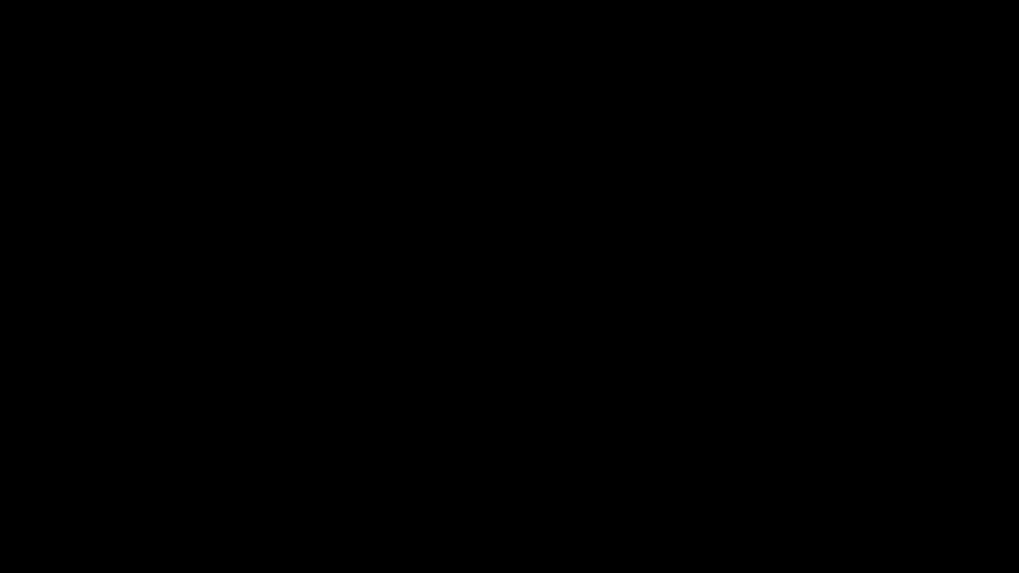